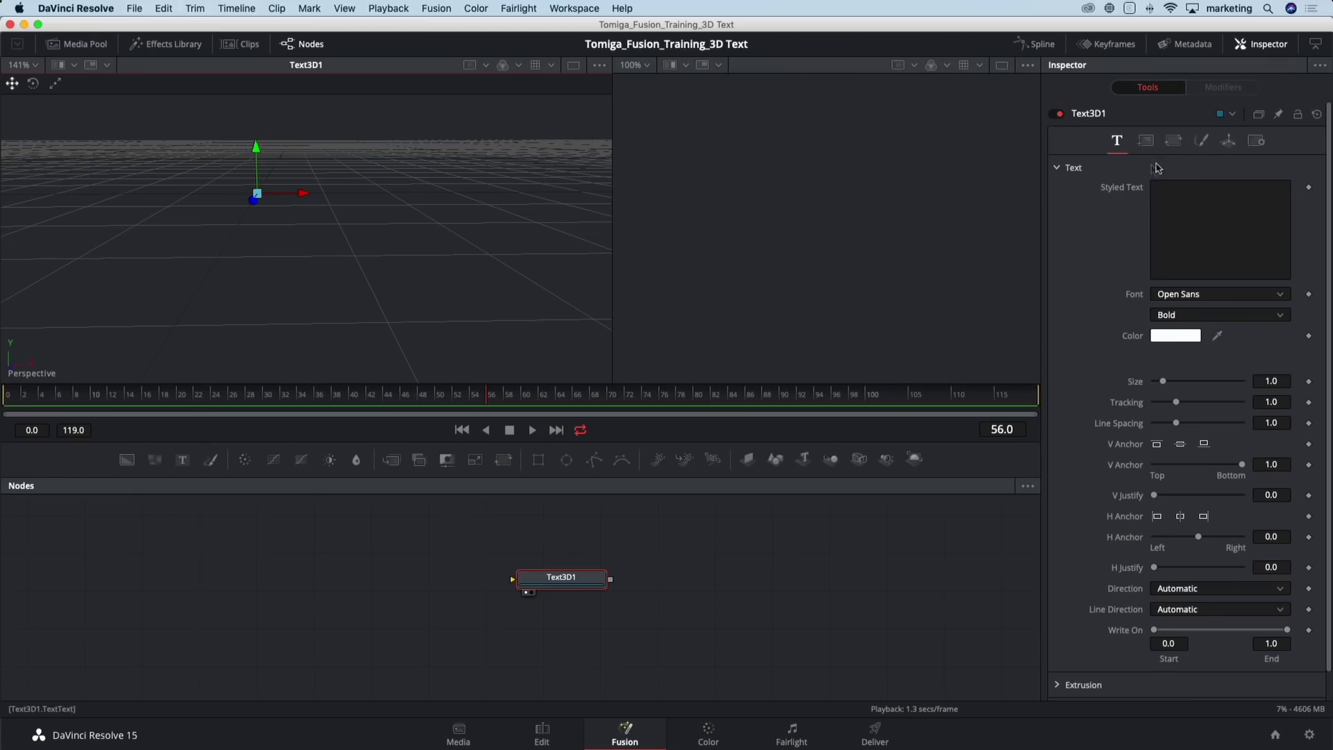
Enter "FUSION" as the styled text of the Text3D1 node and frame the whole word in the viewer
click(1189, 195)
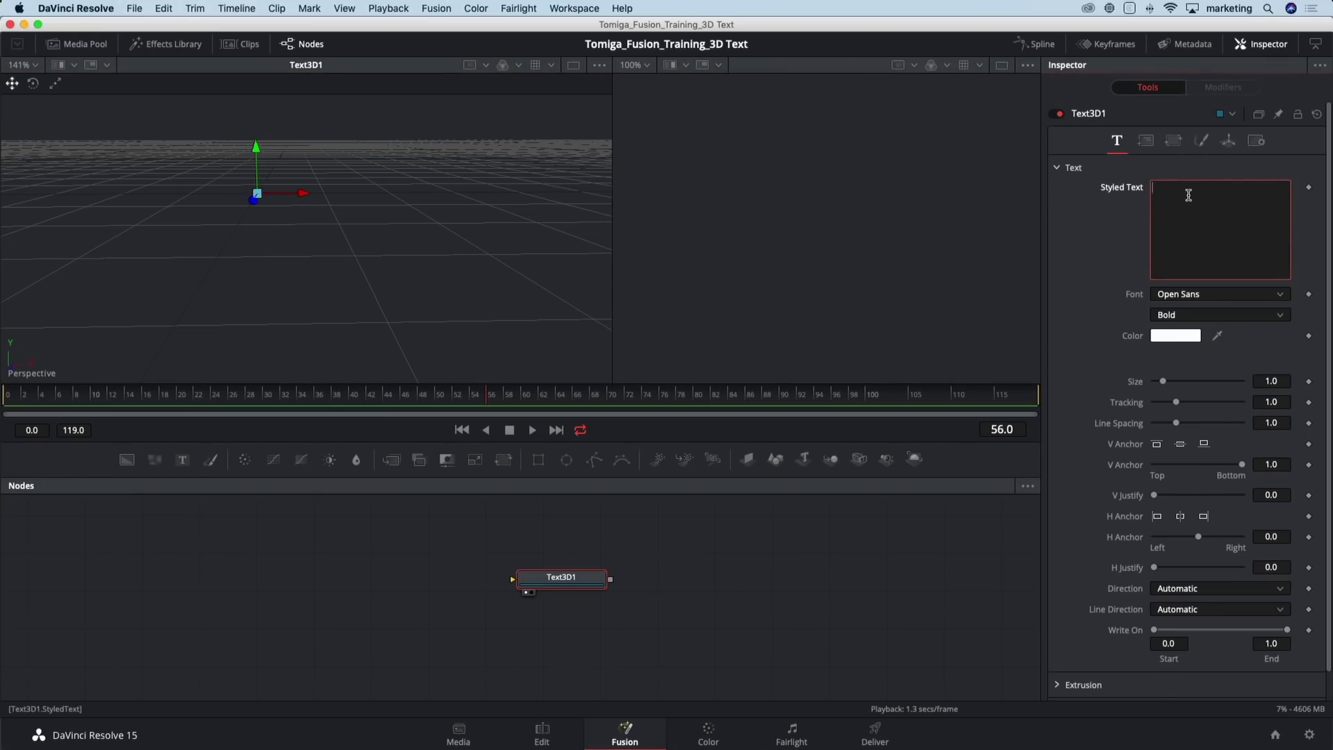
text(FUSION)
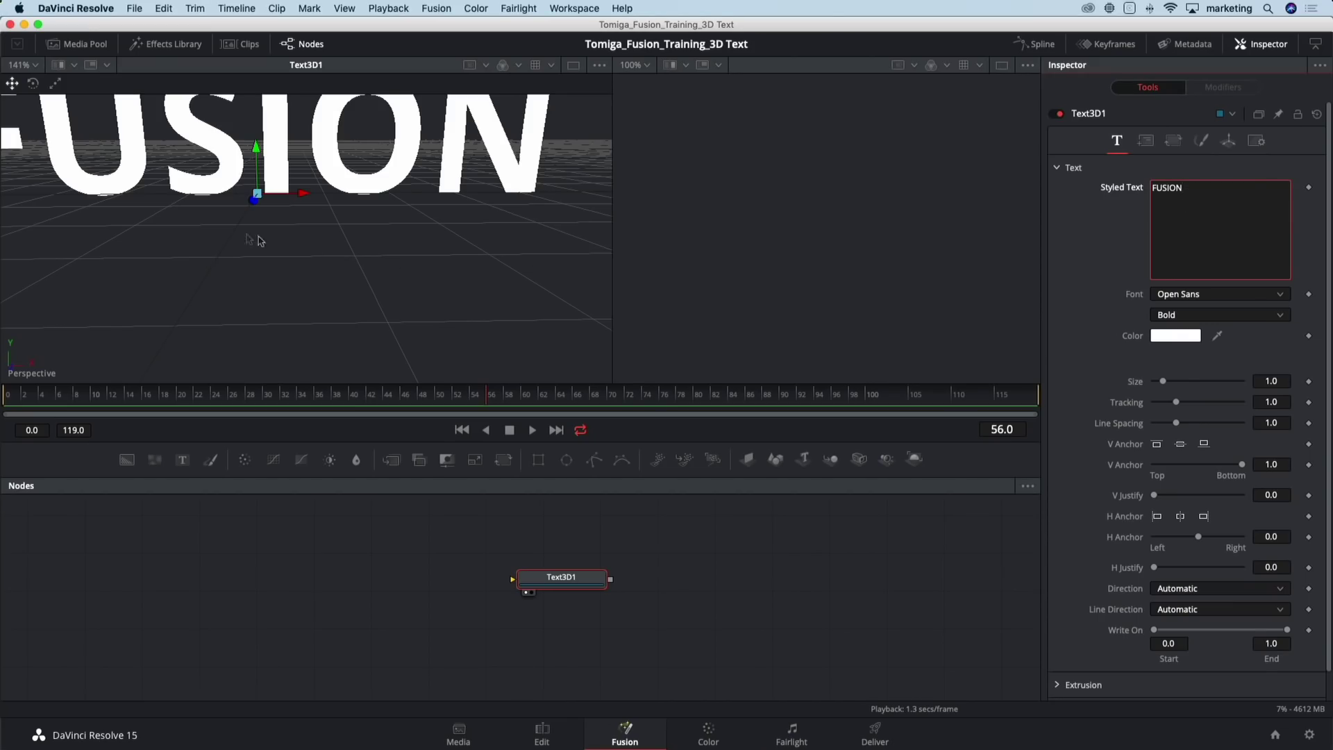
scroll(256, 235, down, 4)
drag(275, 248, 357, 256)
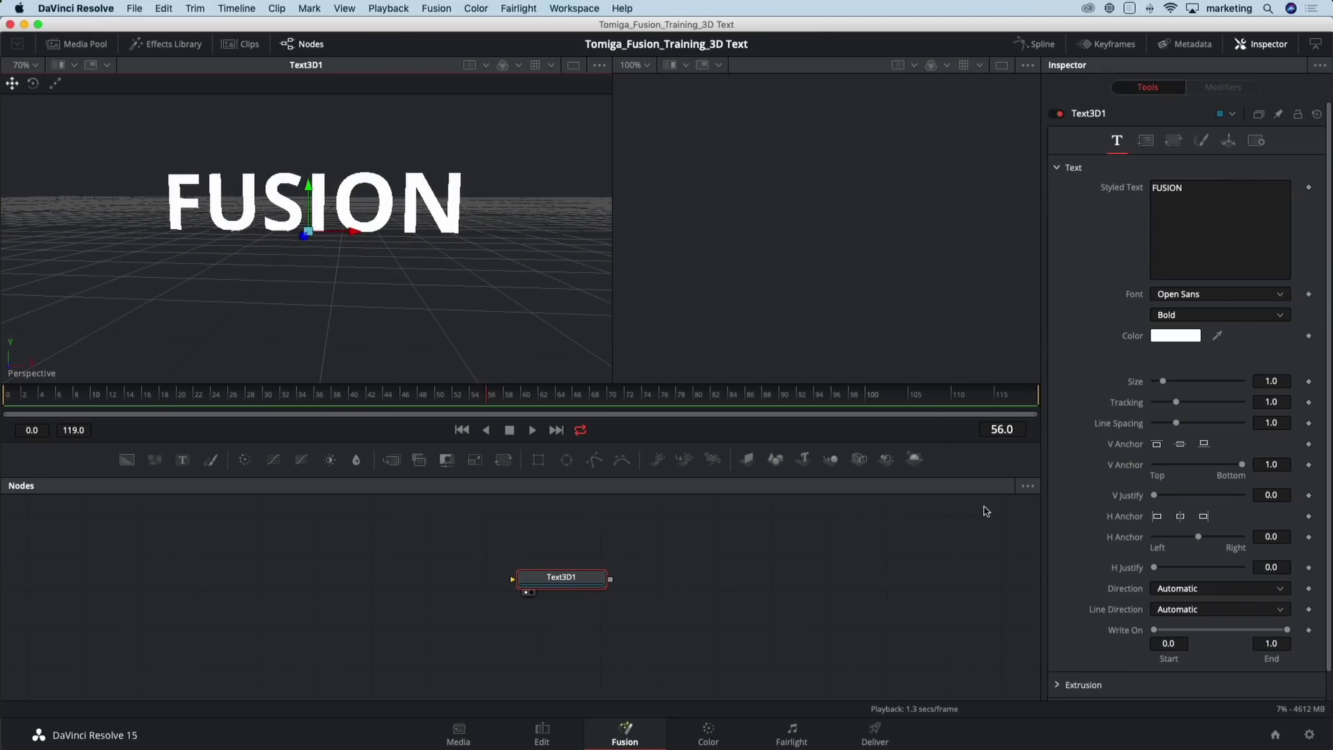
Give the FUSION text an extrusion depth of about 0.0929, a bevel depth of about 0.0063 and a bevel width of about 0.0016
scroll(1087, 553, down, 2)
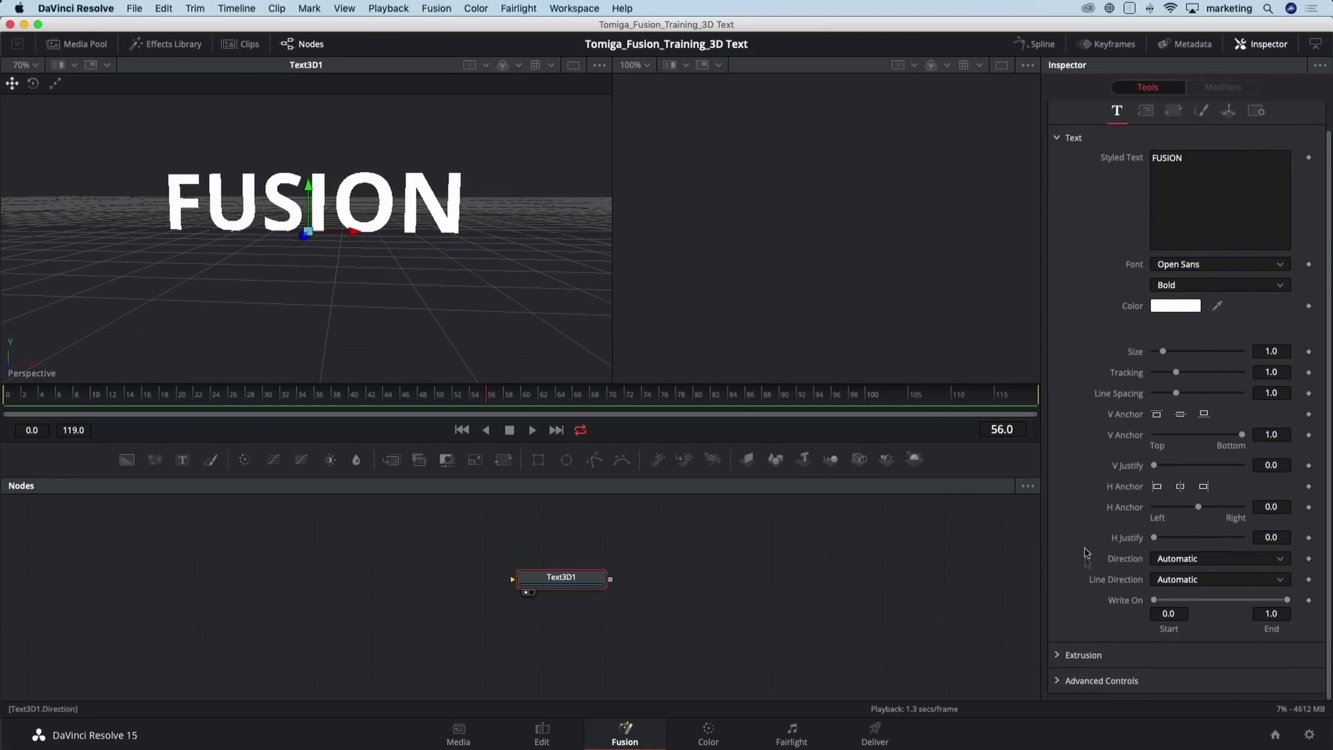
click(1069, 653)
scroll(1083, 632, down, 5)
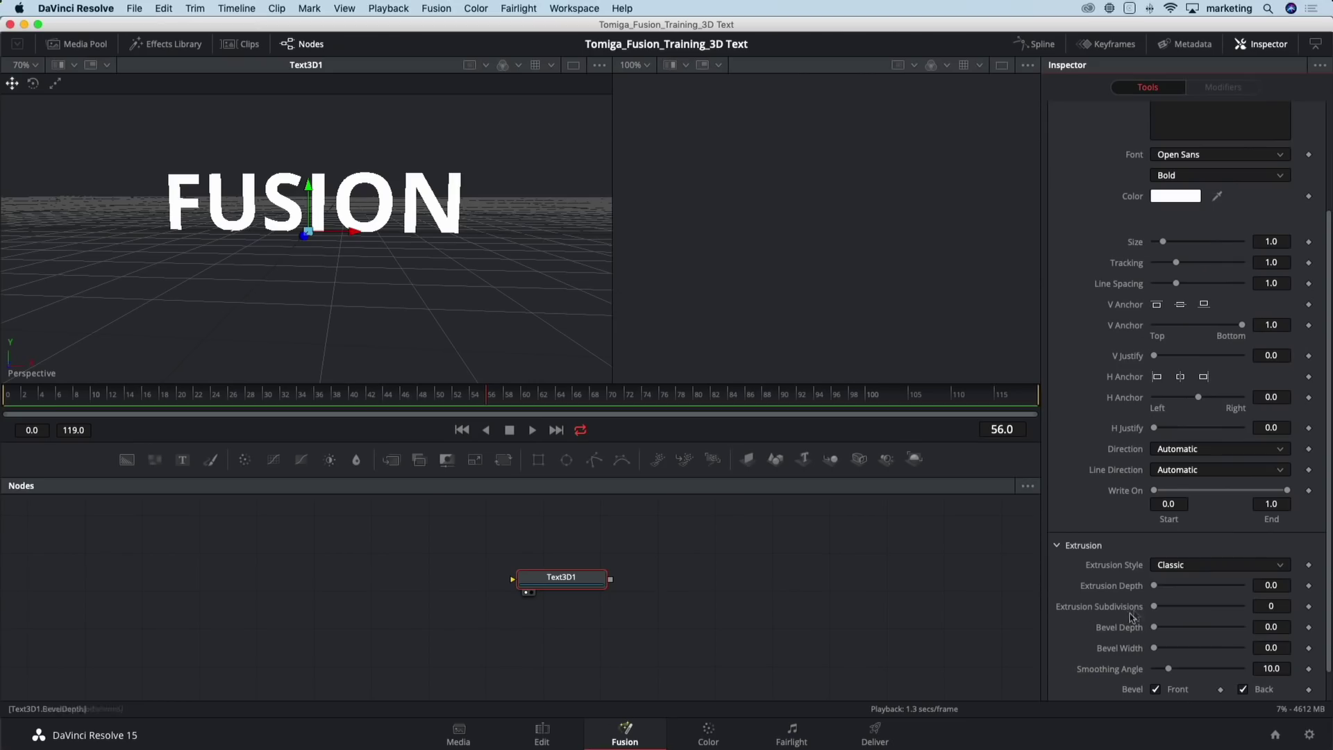
drag(1164, 589, 1177, 588)
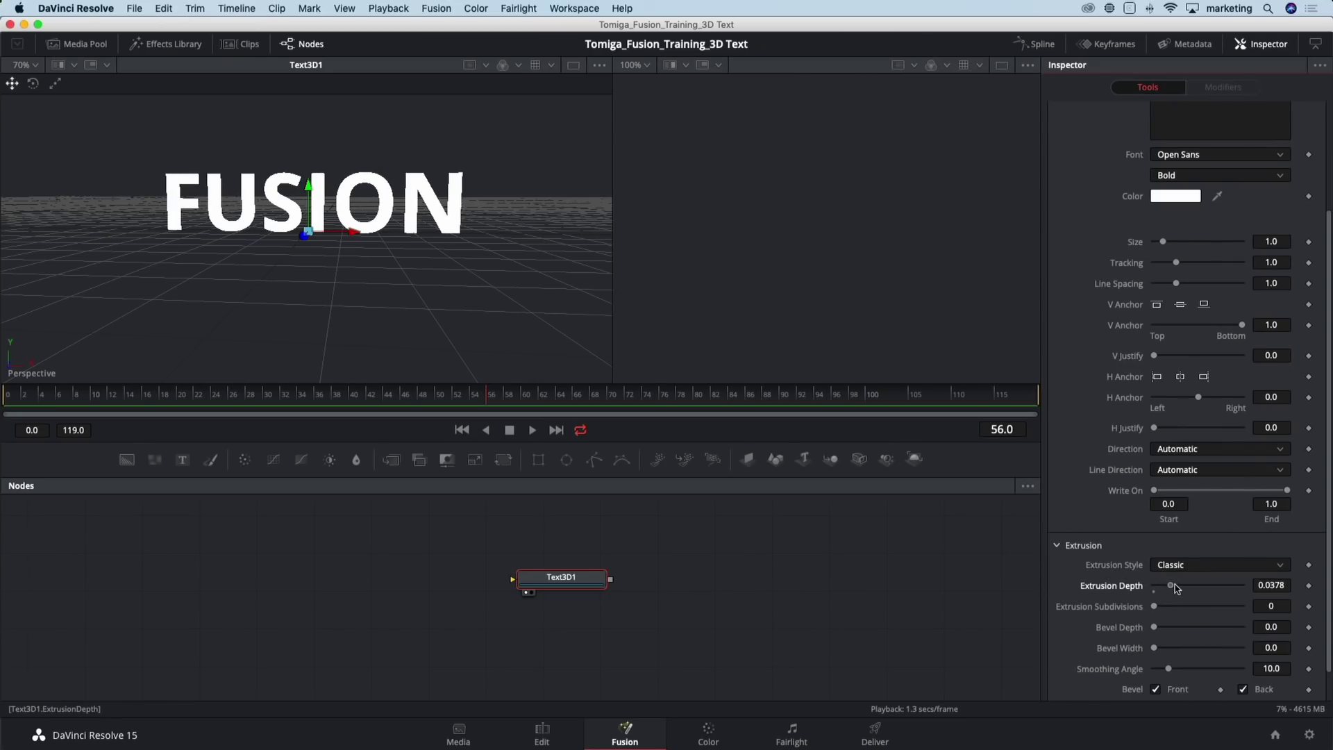
drag(461, 292, 350, 320)
drag(1172, 589, 1158, 650)
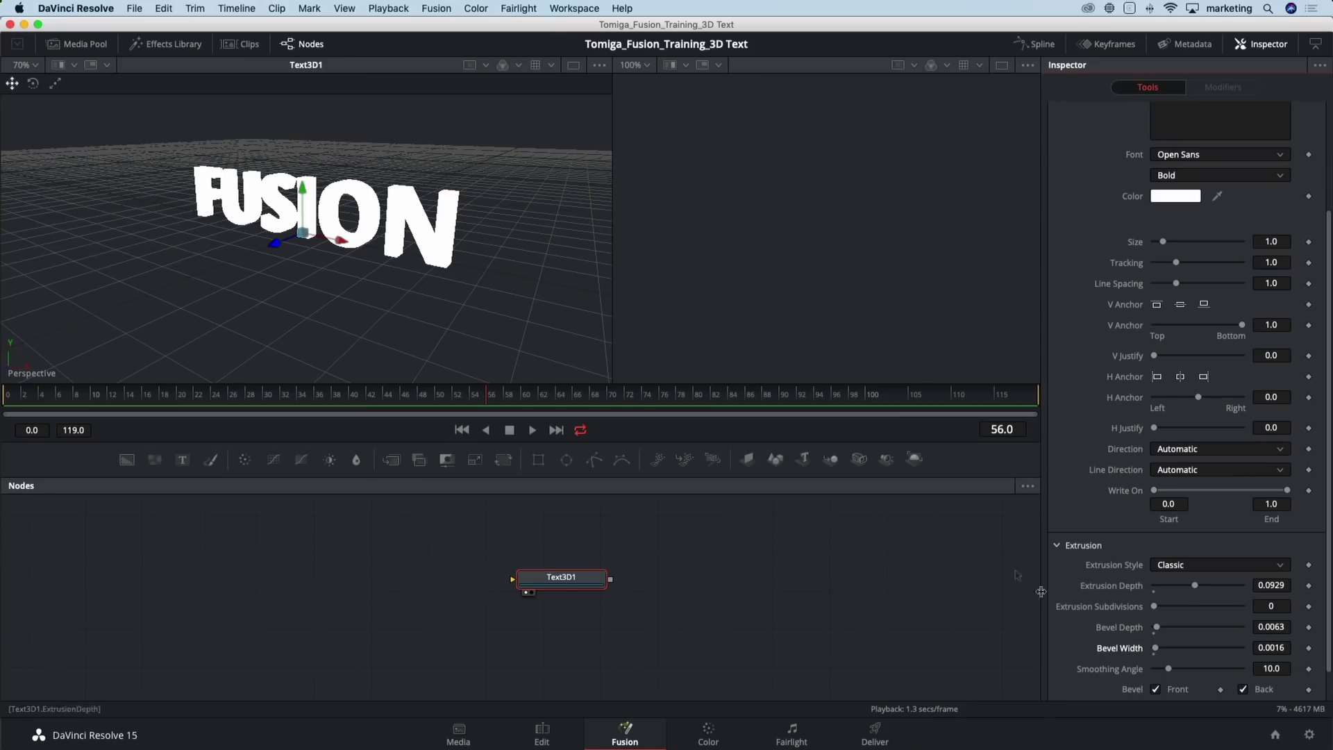
drag(336, 304, 401, 281)
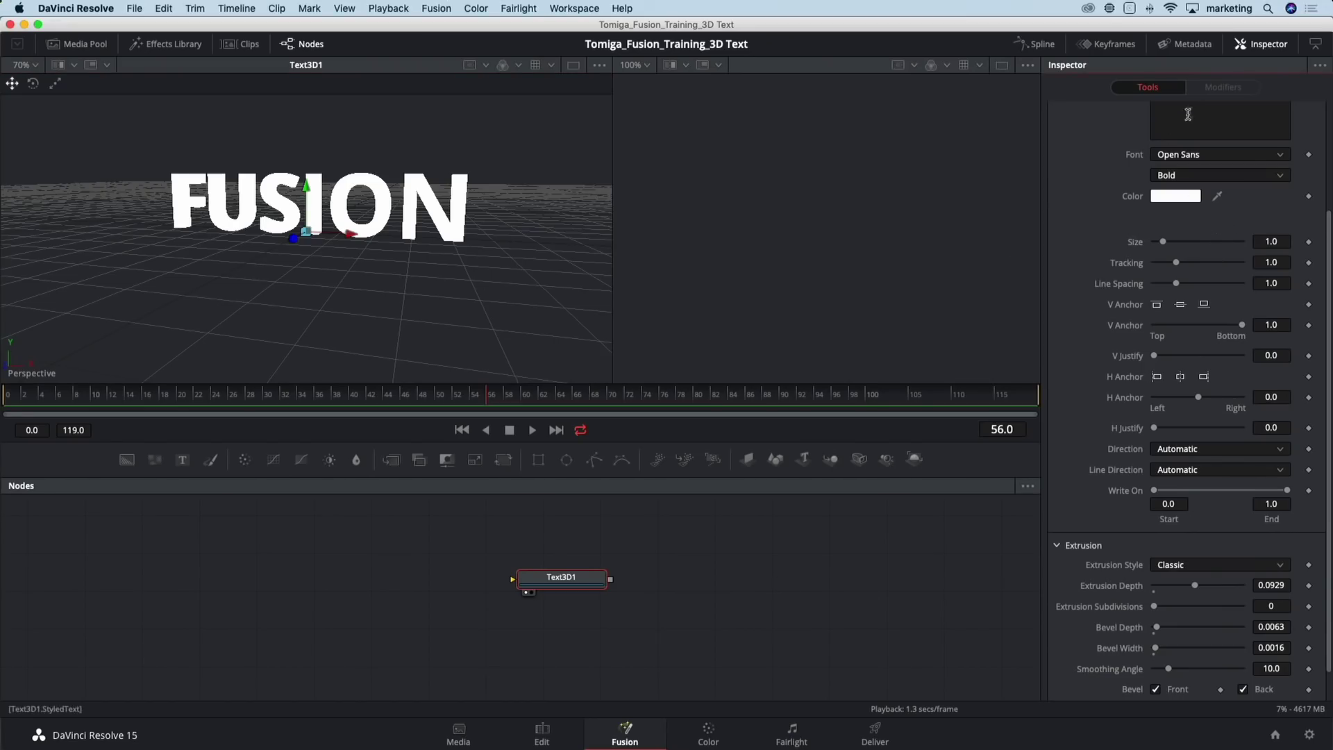
Try a red solid material color on the 3D text and return it to white
scroll(1188, 114, up, 4)
click(1201, 140)
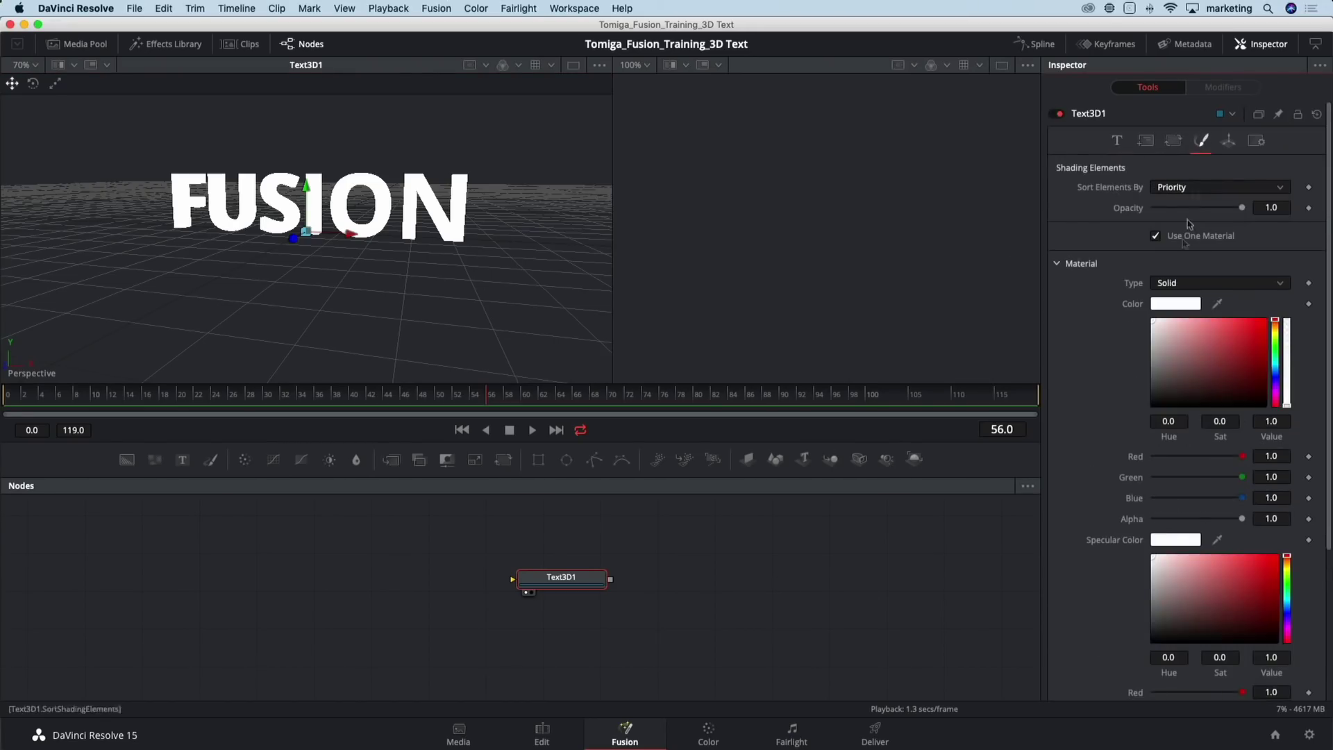
mouse_move(1176, 372)
mouse_down()
mouse_move(1288, 335)
mouse_move(1239, 337)
mouse_move(1317, 331)
mouse_up()
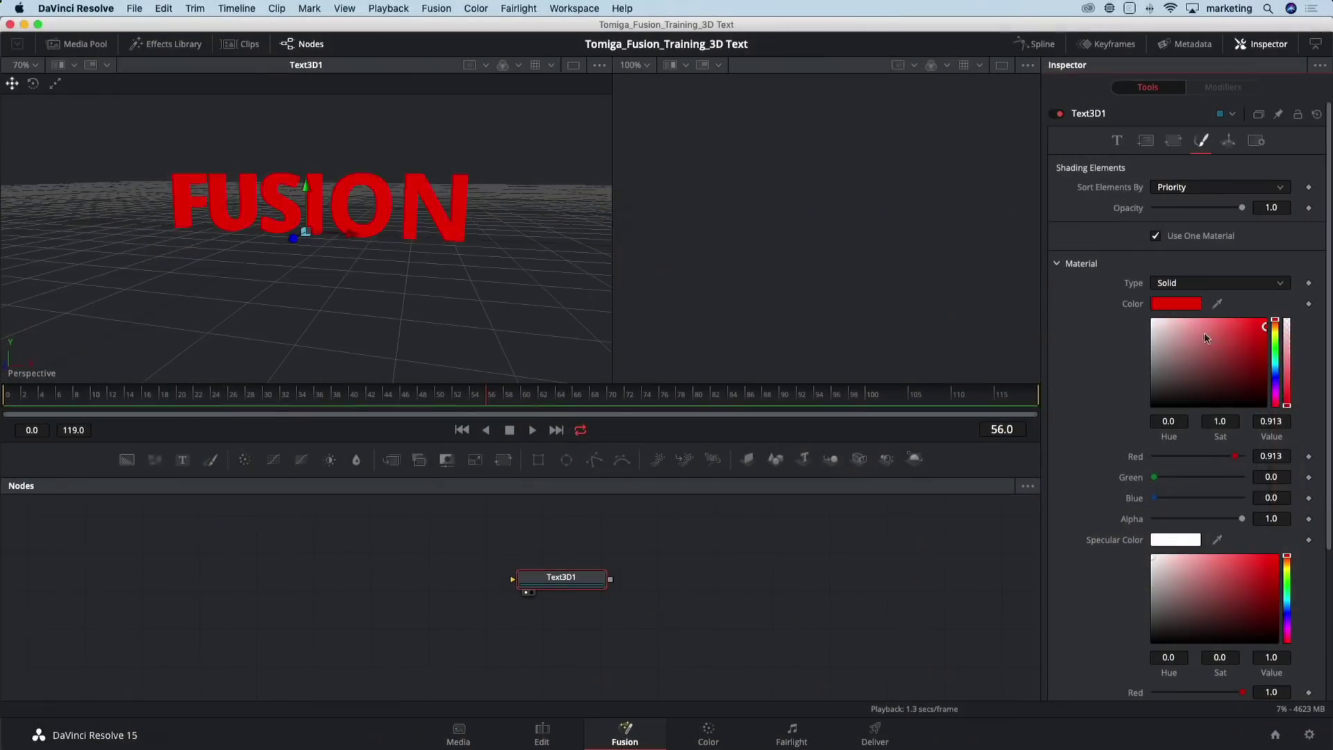
click(1153, 321)
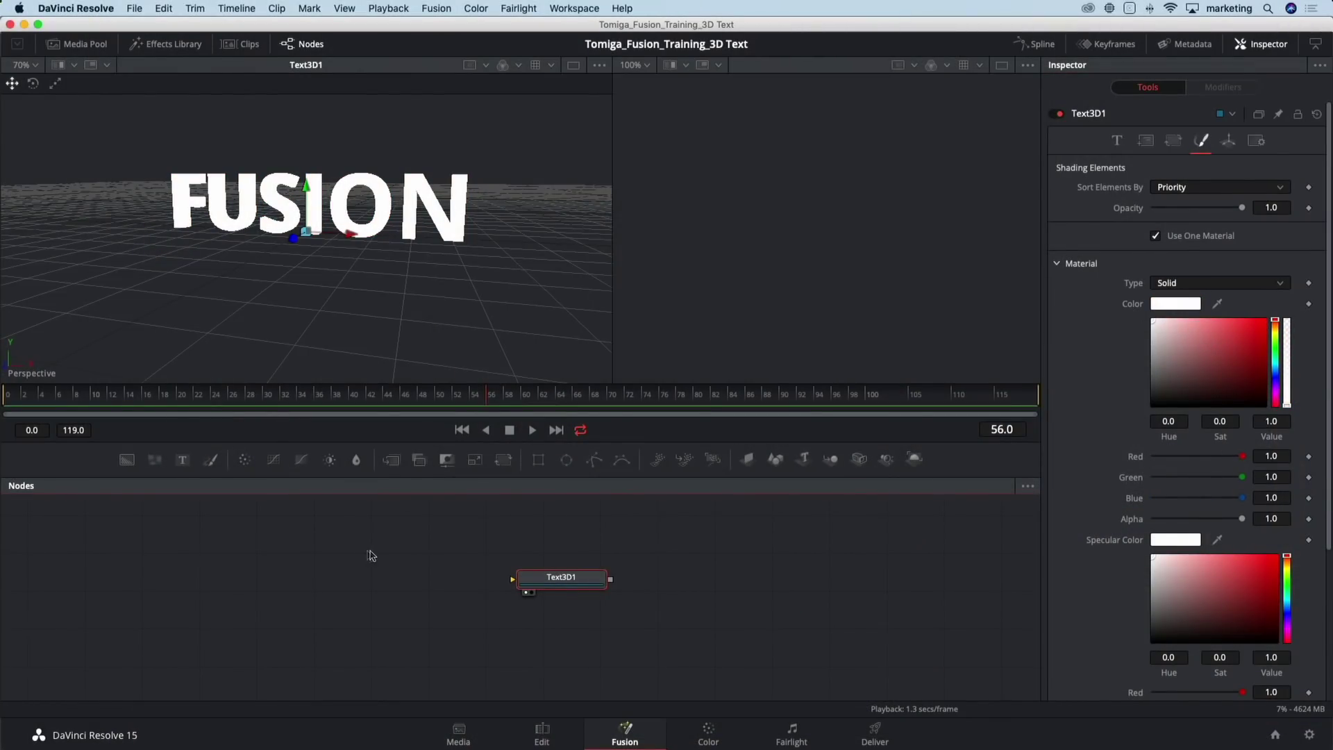
Enlarge the node area, add a Ward material node and place it above and beyond the Text3D1 node
drag(495, 479, 494, 430)
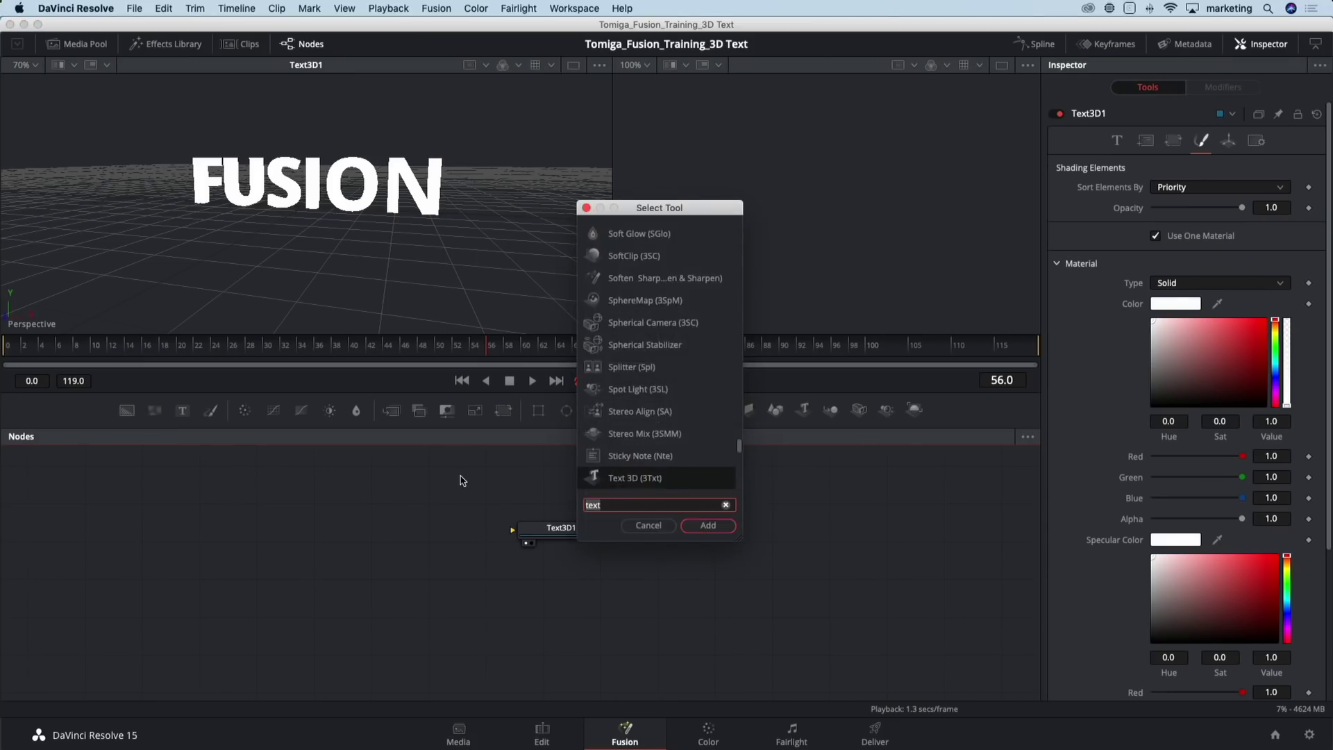
text(ward)
key(Return)
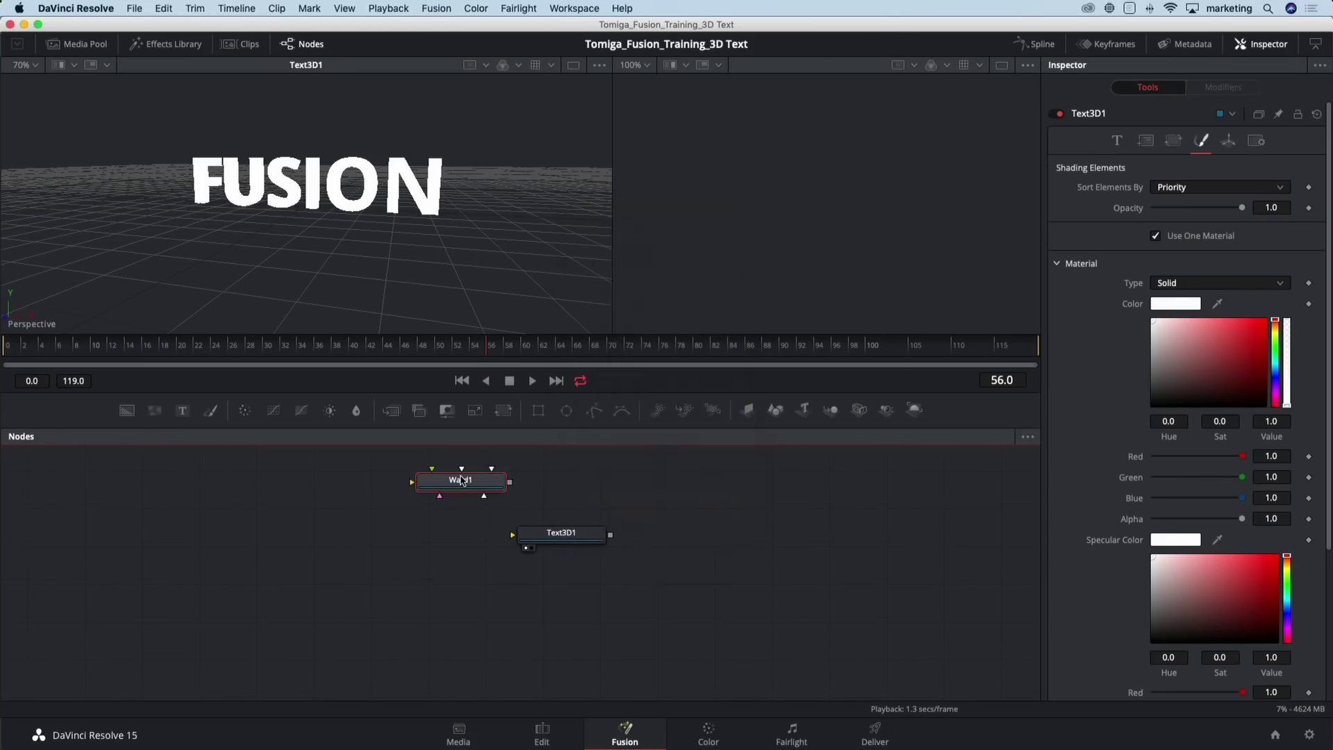
drag(530, 592, 467, 662)
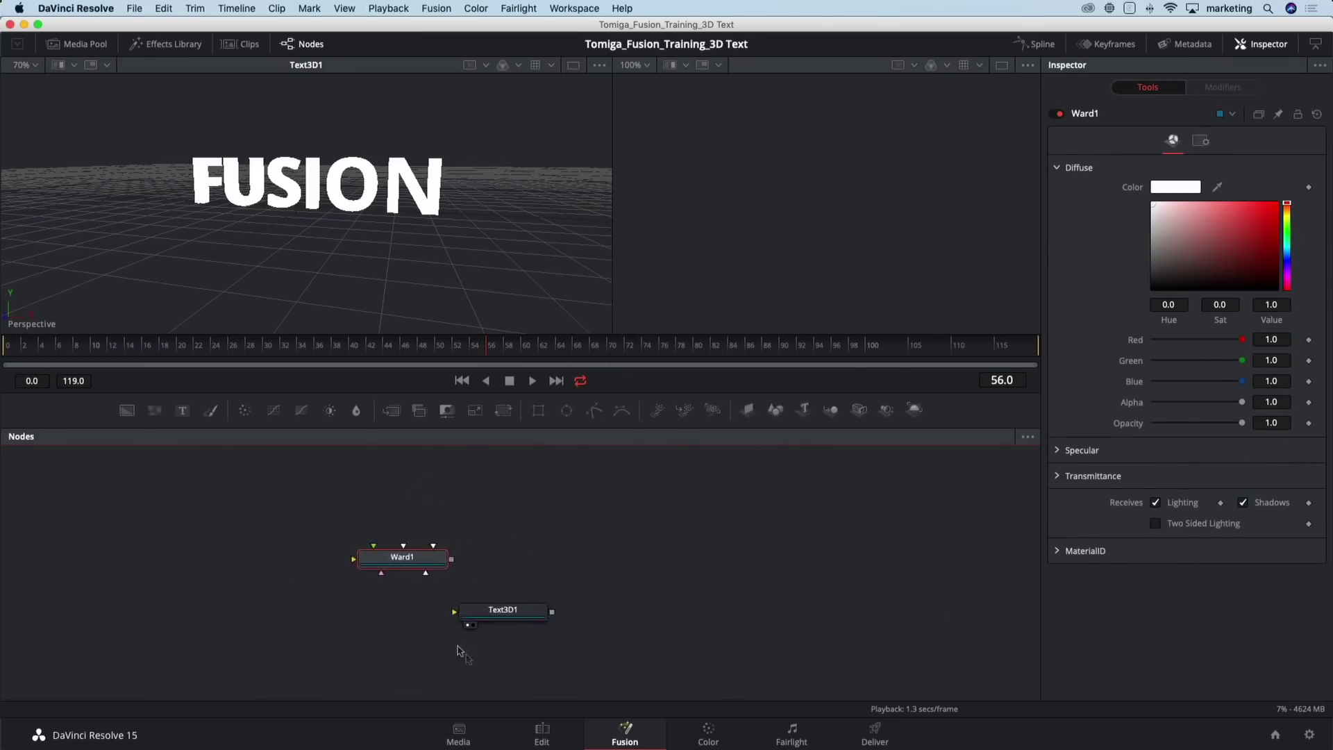
drag(422, 557, 647, 493)
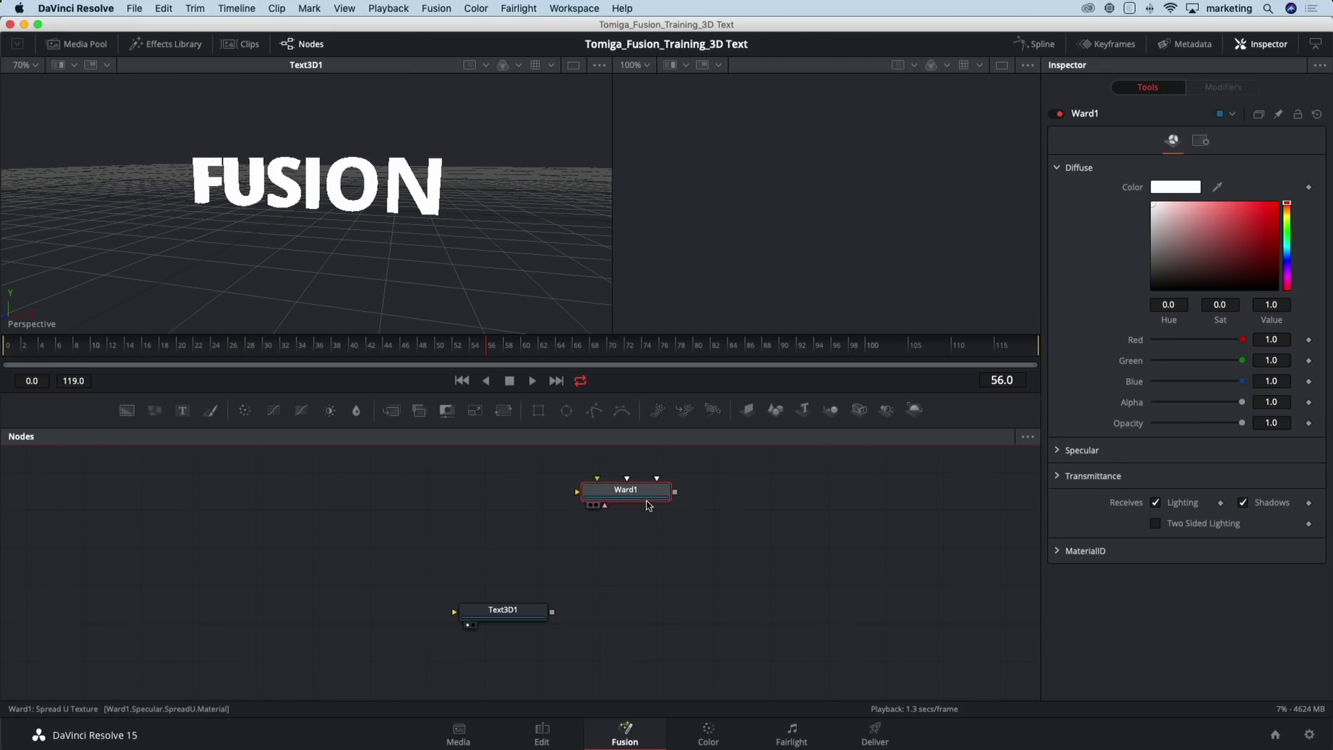
Add a Reflect node after Ward1 and show its material in the second viewer
key(shift+space)
text(re)
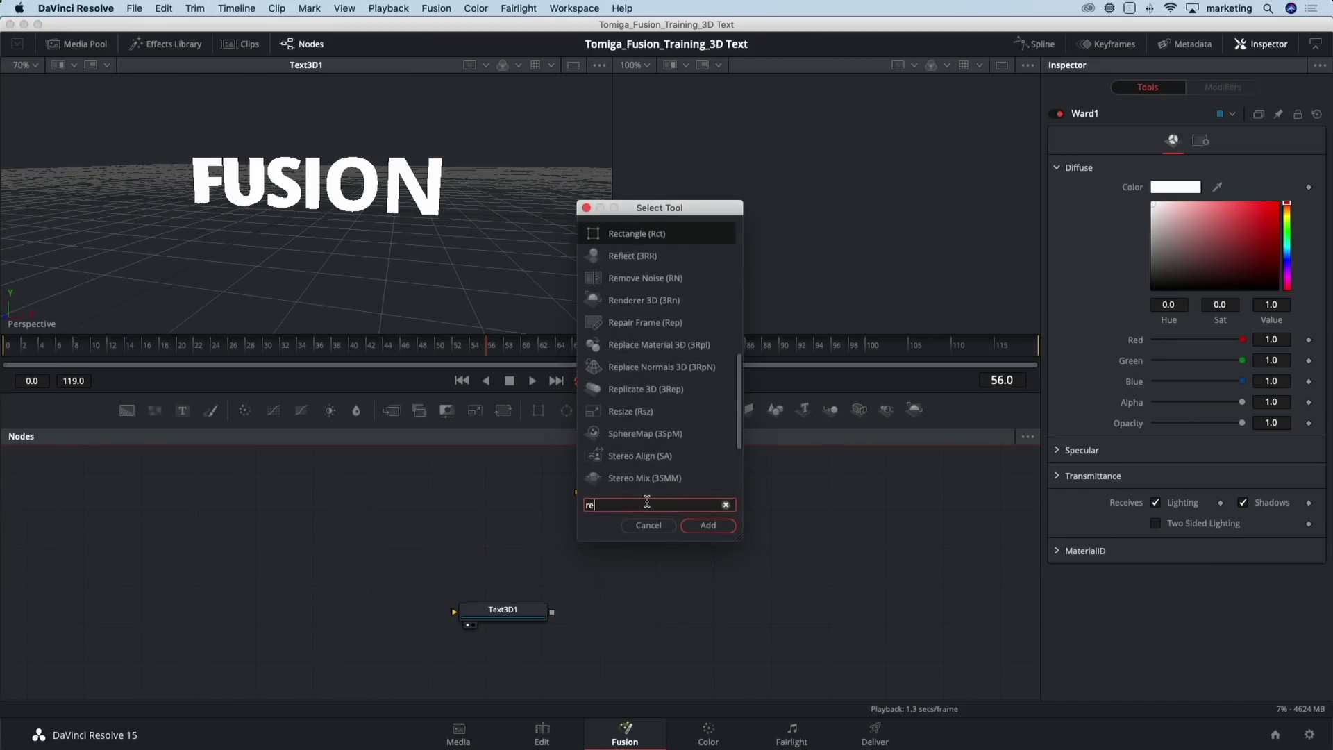
text(f)
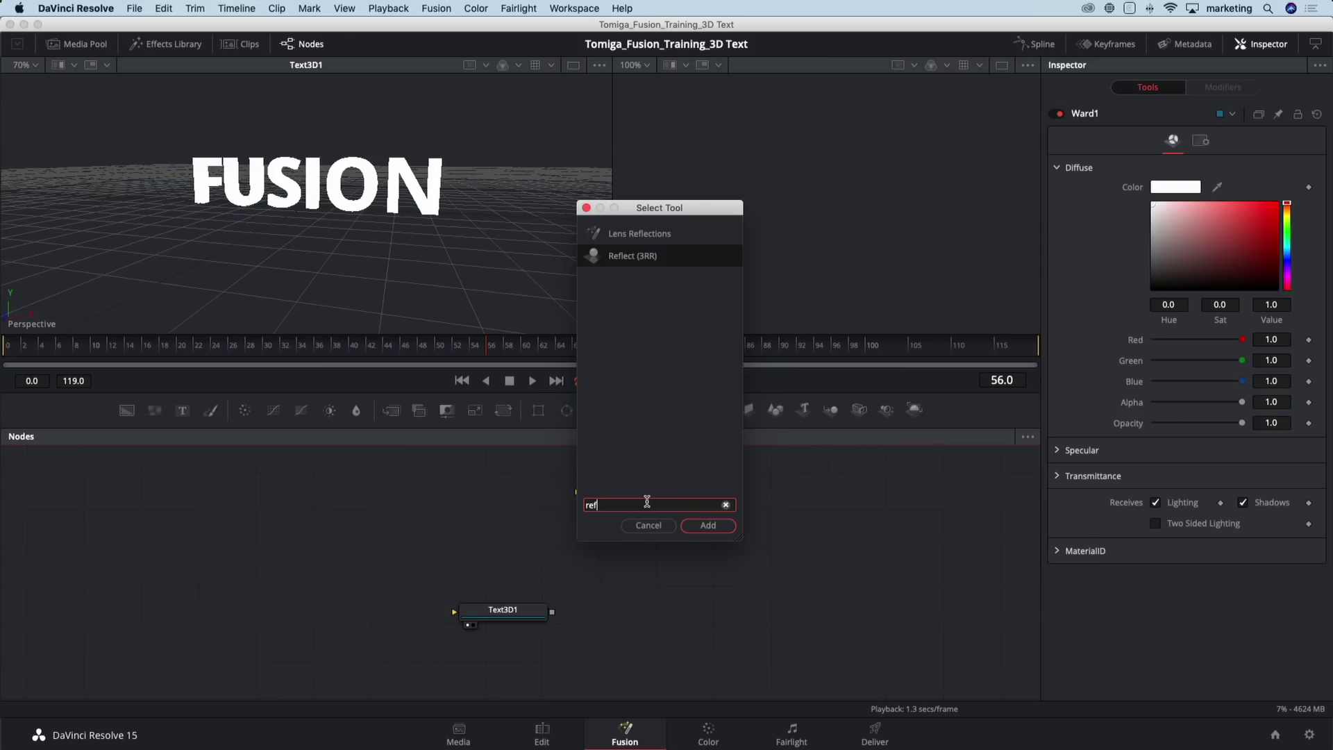
key(Return)
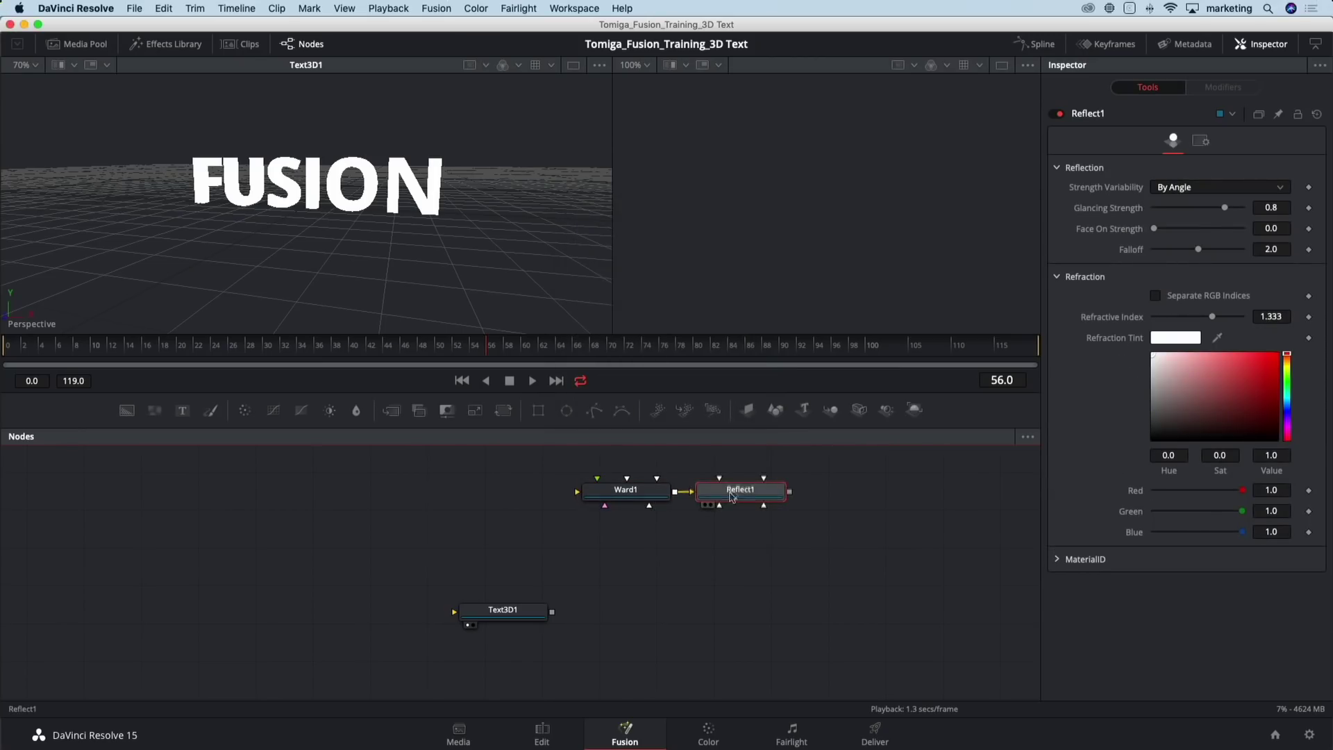
key(2)
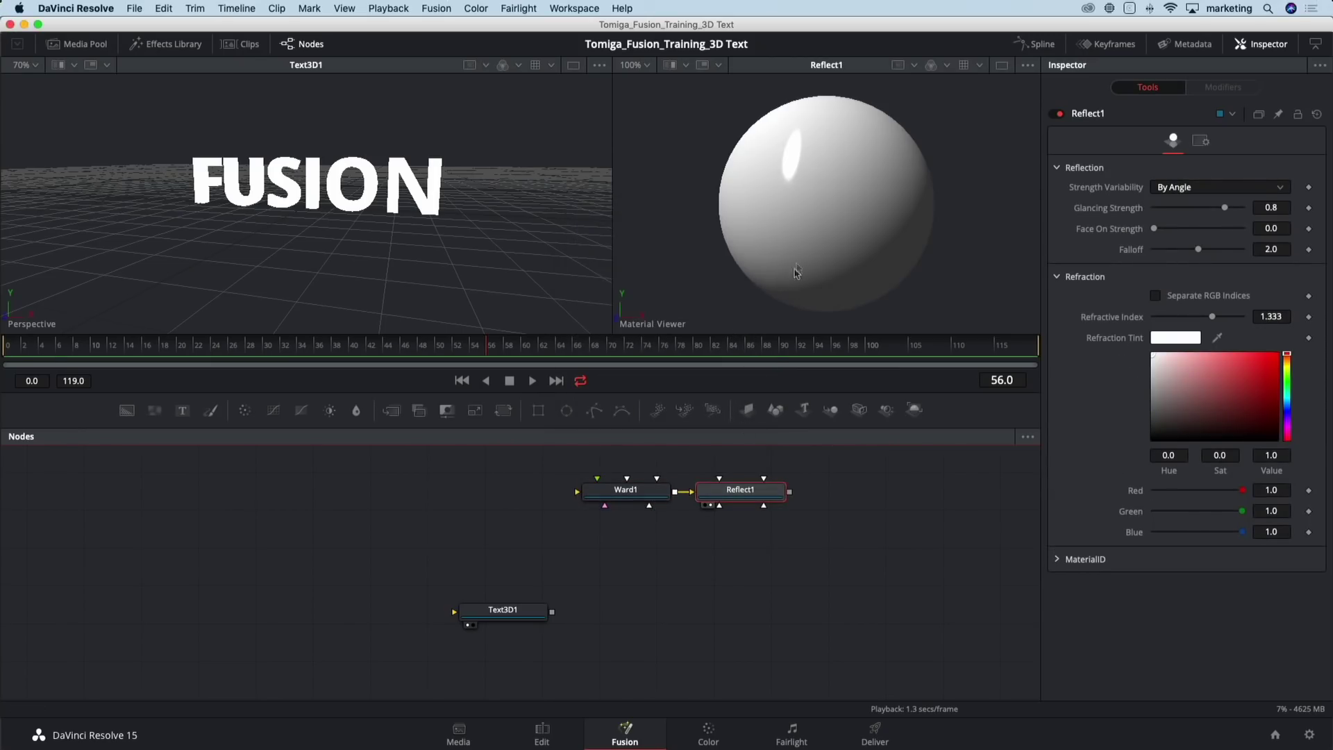
Set the Ward1 diffuse color to dark red (saturation 0.88, value 0.63), with alpha and opacity at about 0.472
click(632, 493)
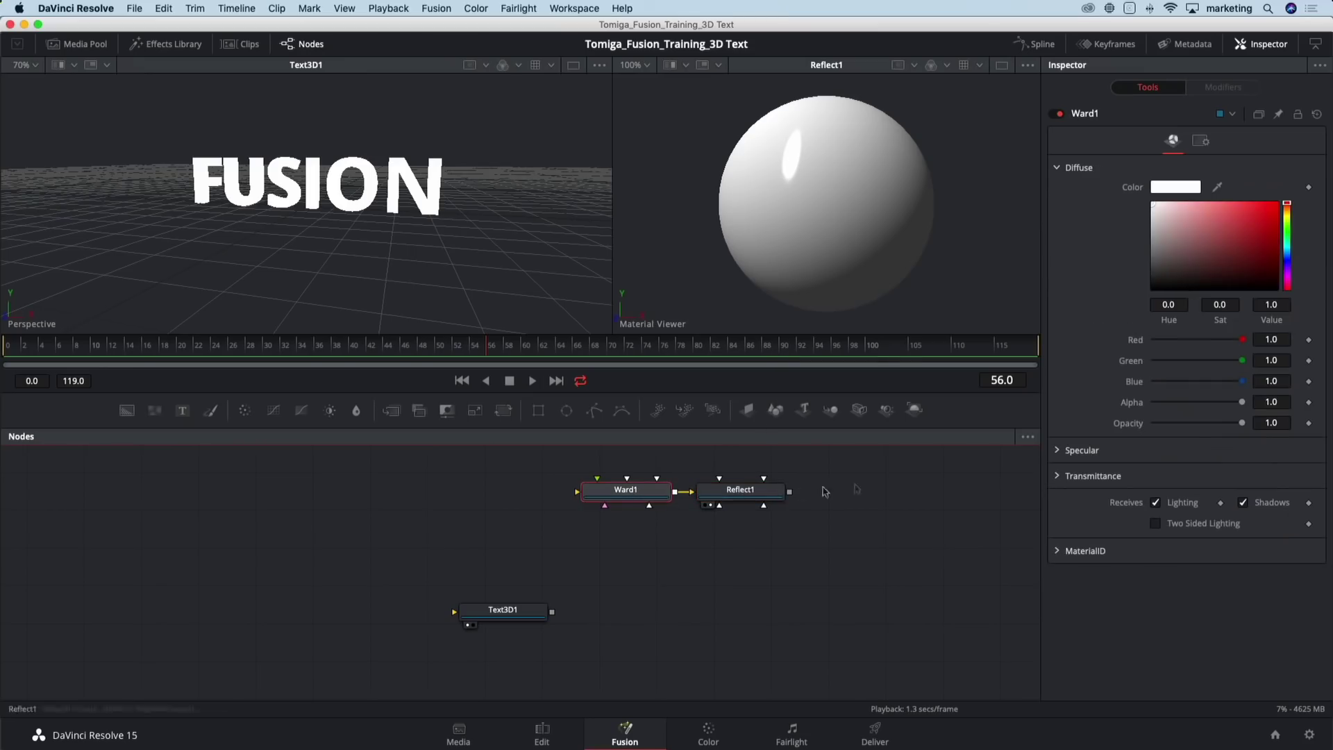
drag(1258, 242, 1263, 237)
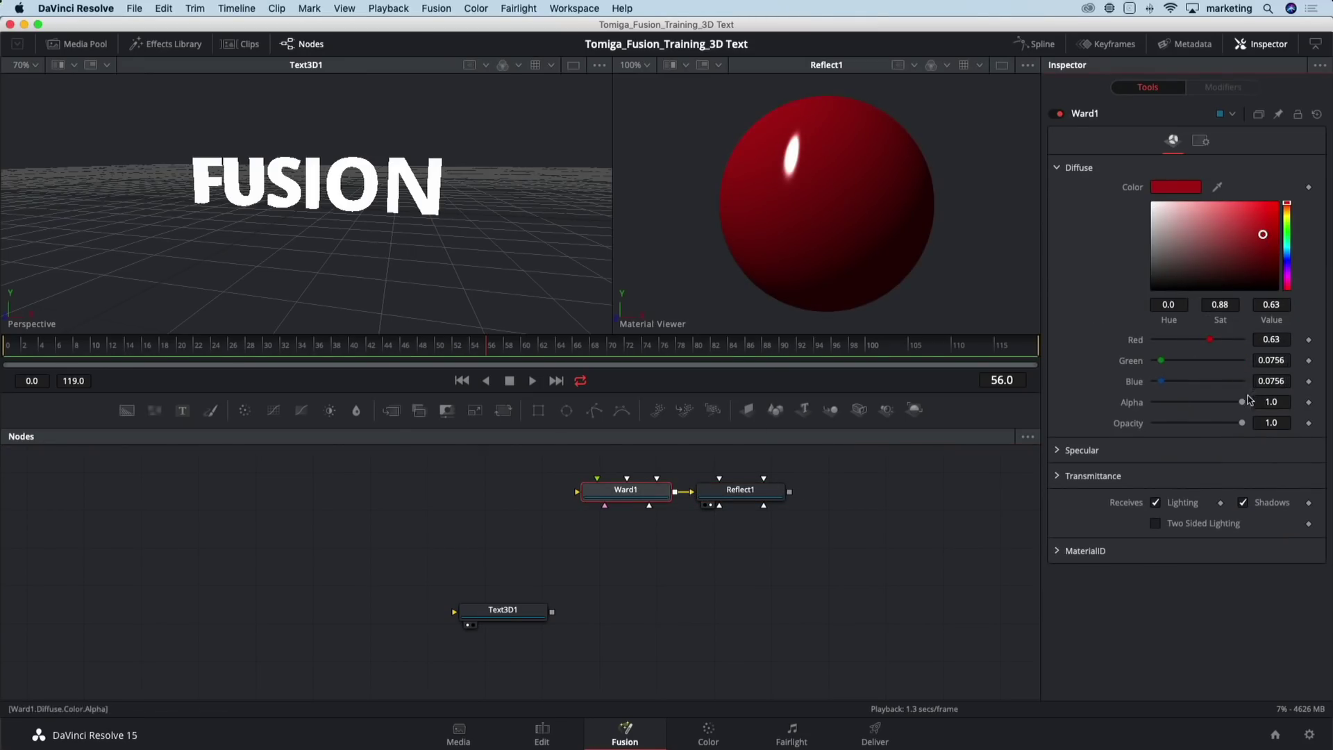
drag(1242, 402, 1199, 426)
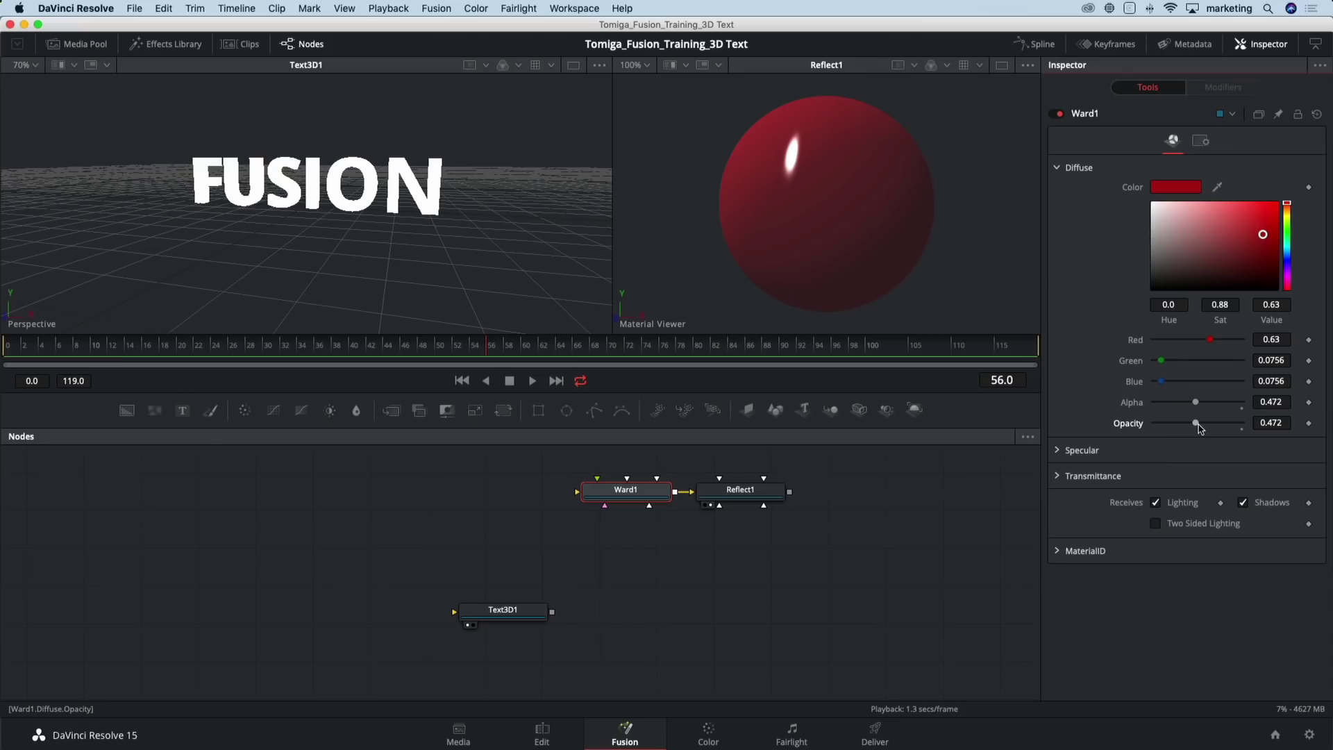
Add a Shape 3D node in empty space away from the text and material nodes and show it in the first viewer
drag(267, 554, 433, 554)
scroll(350, 550, down, 3)
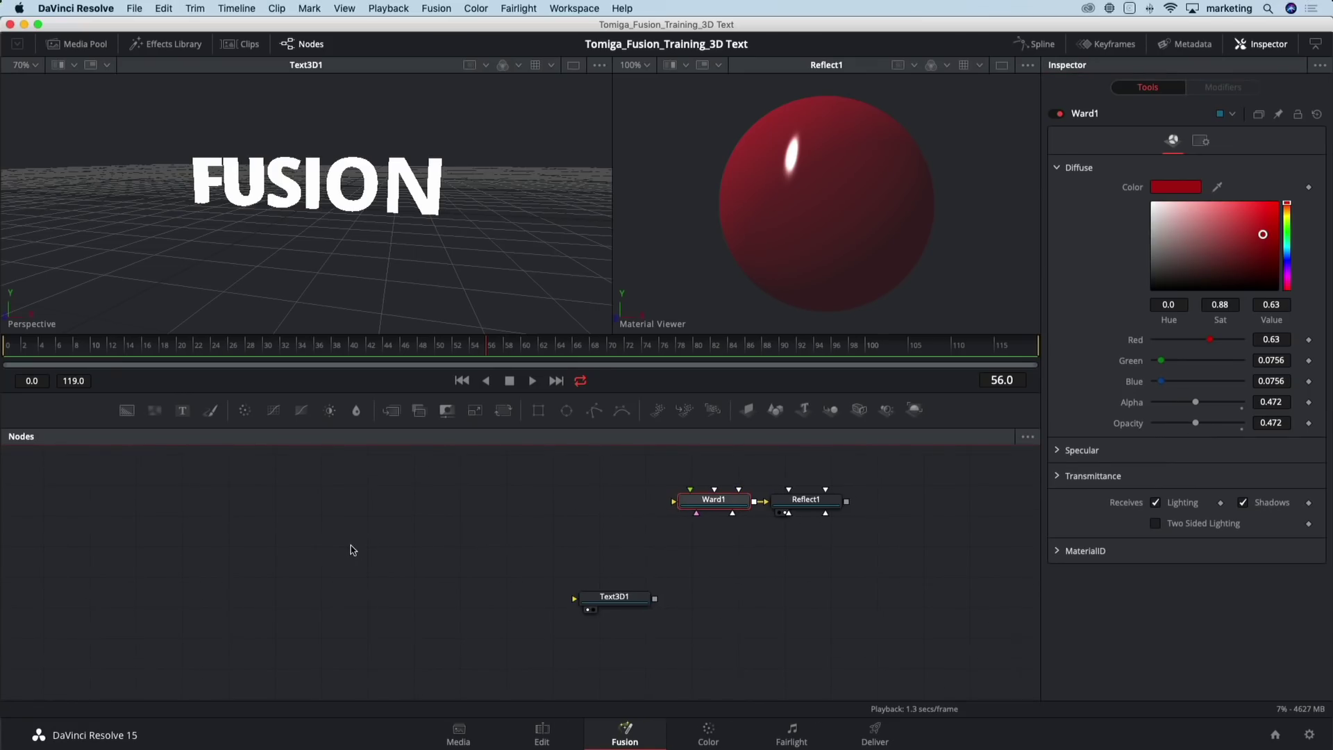
drag(297, 535, 396, 521)
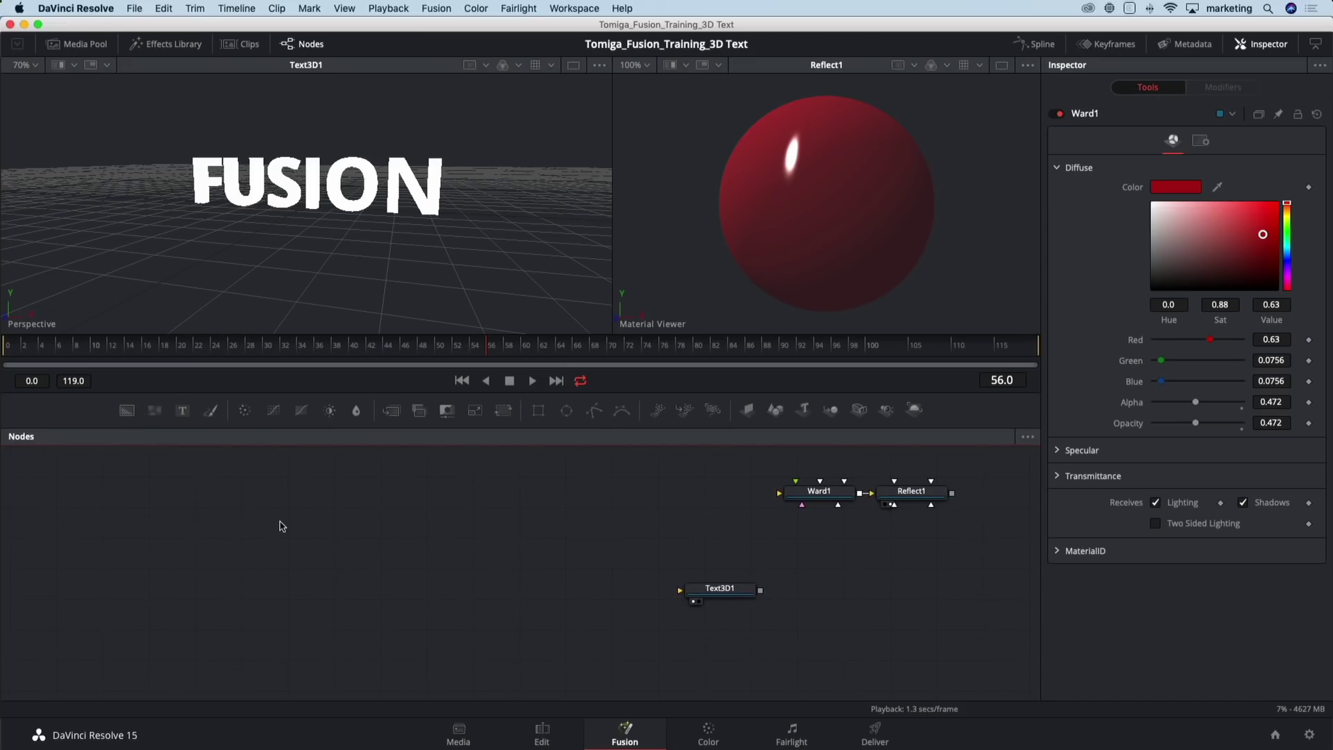
key(shift+space)
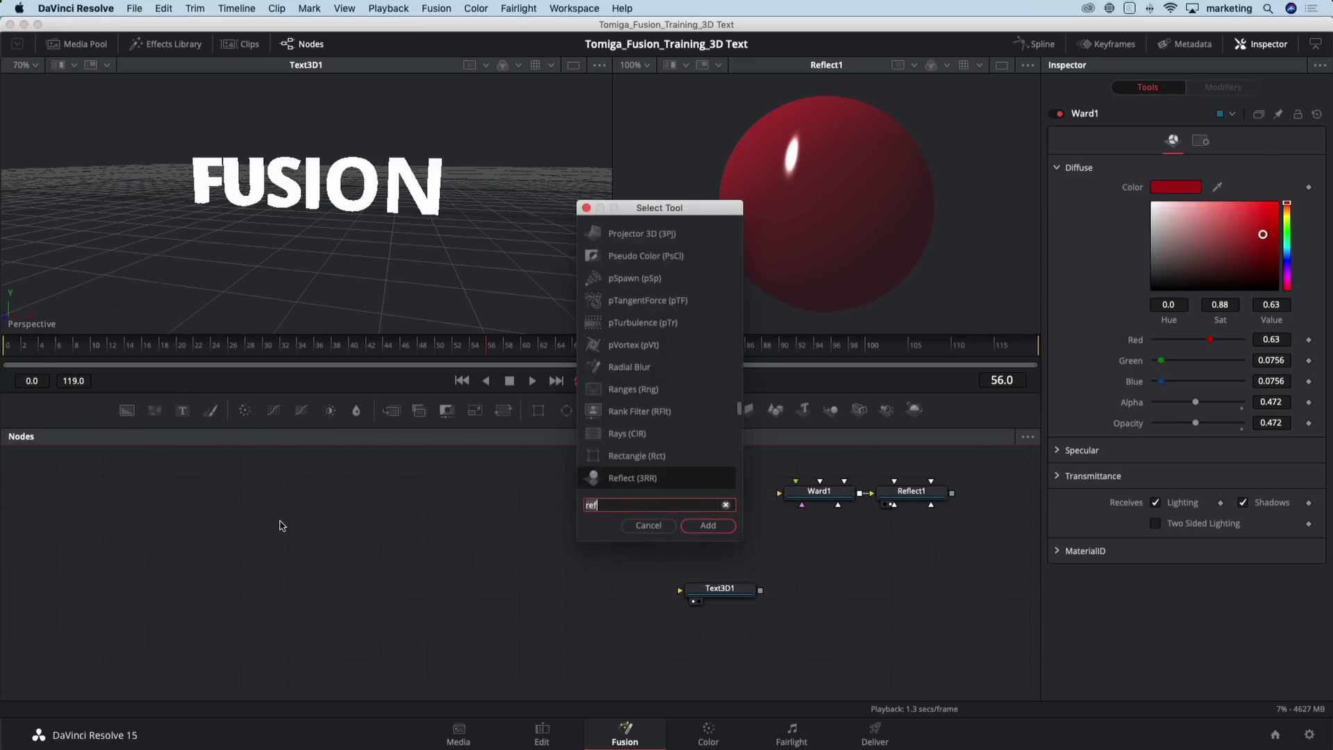
text(shape)
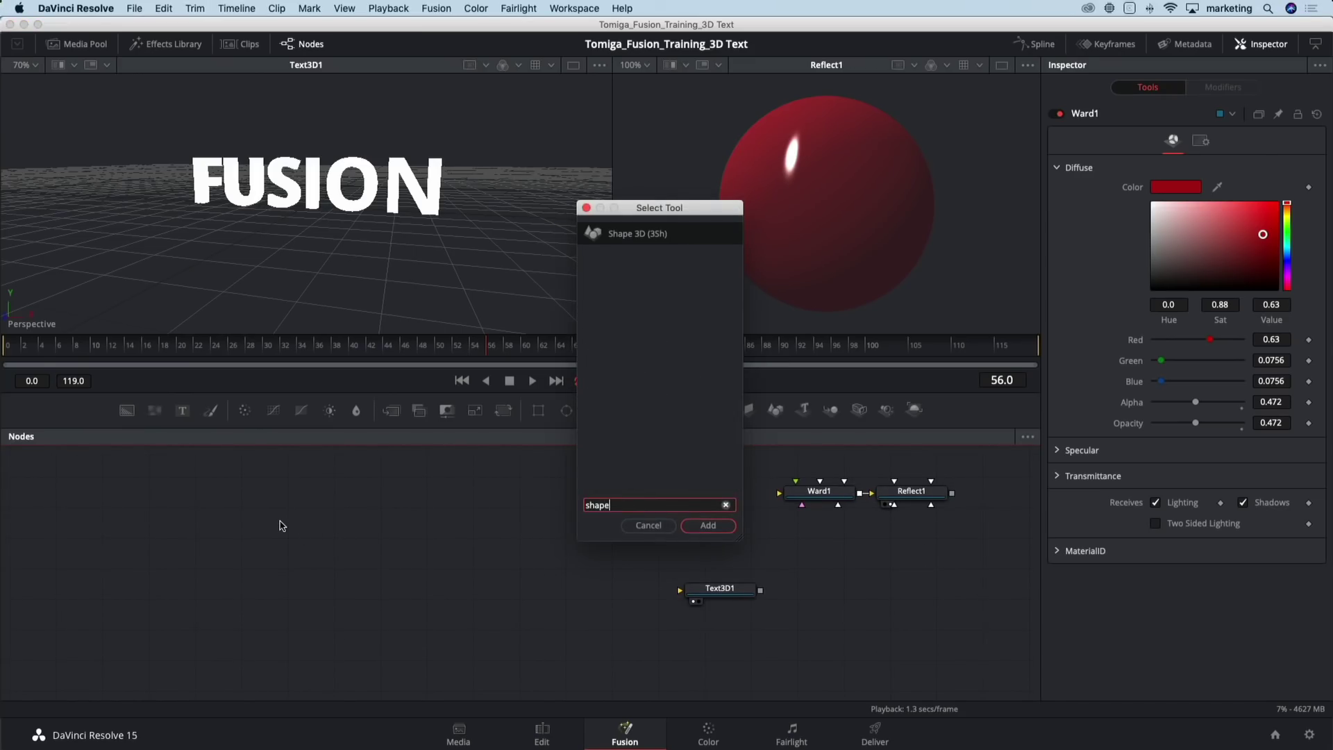
key(Return)
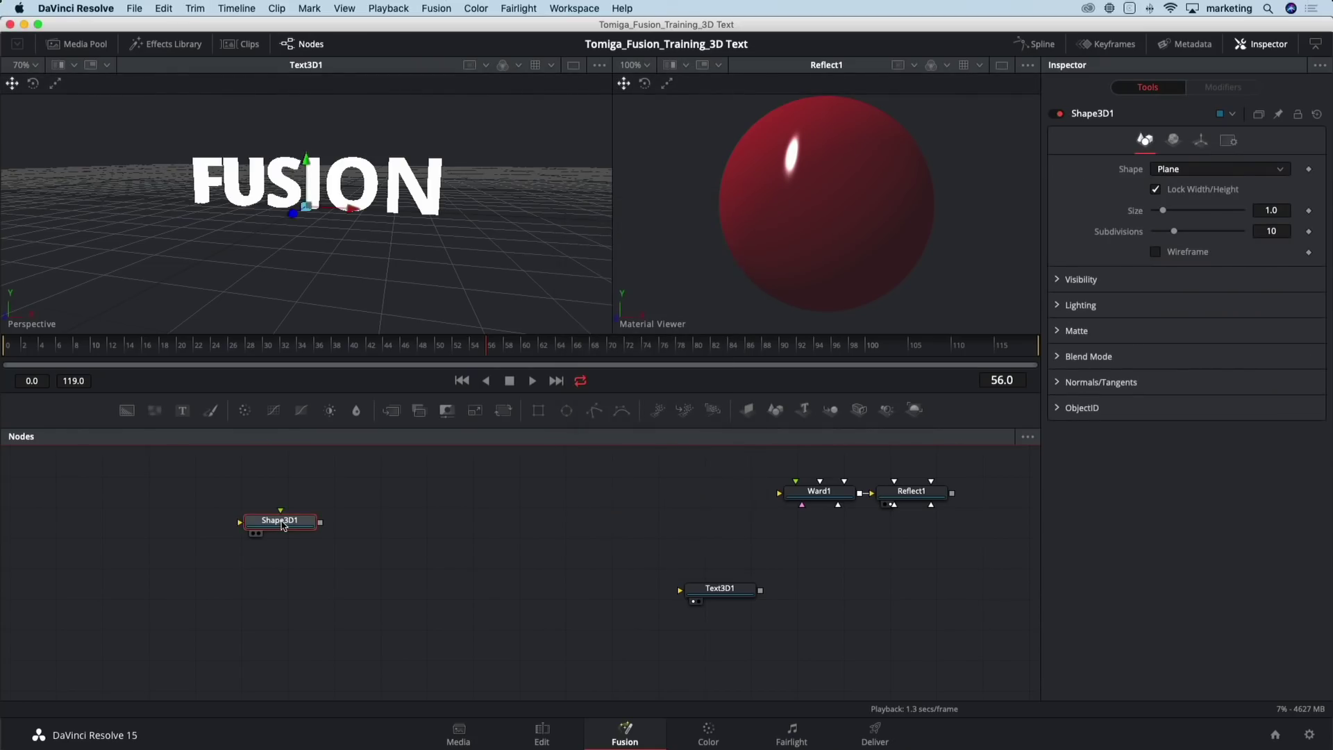
key(1)
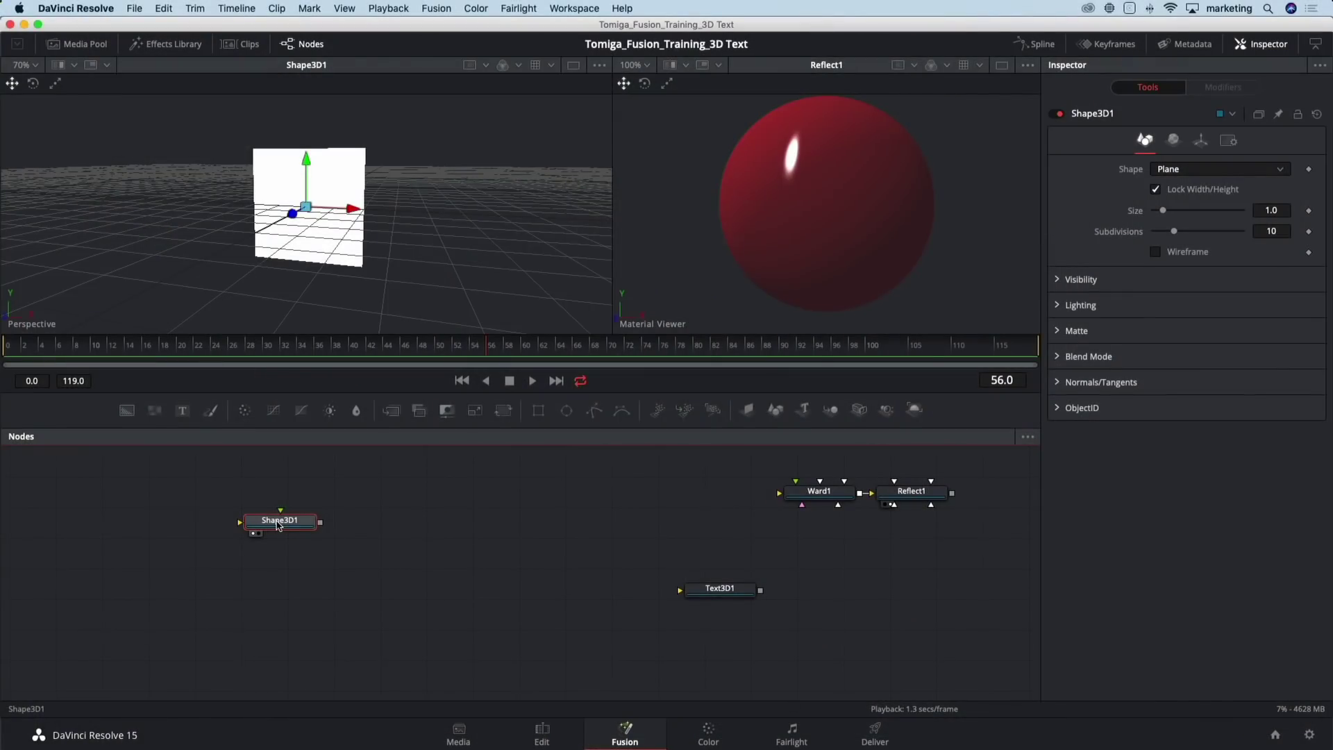
Add a Spherical Camera to the Shape3D1 plane so both feed a Merge 3D node
key(shift+space)
text(shape)
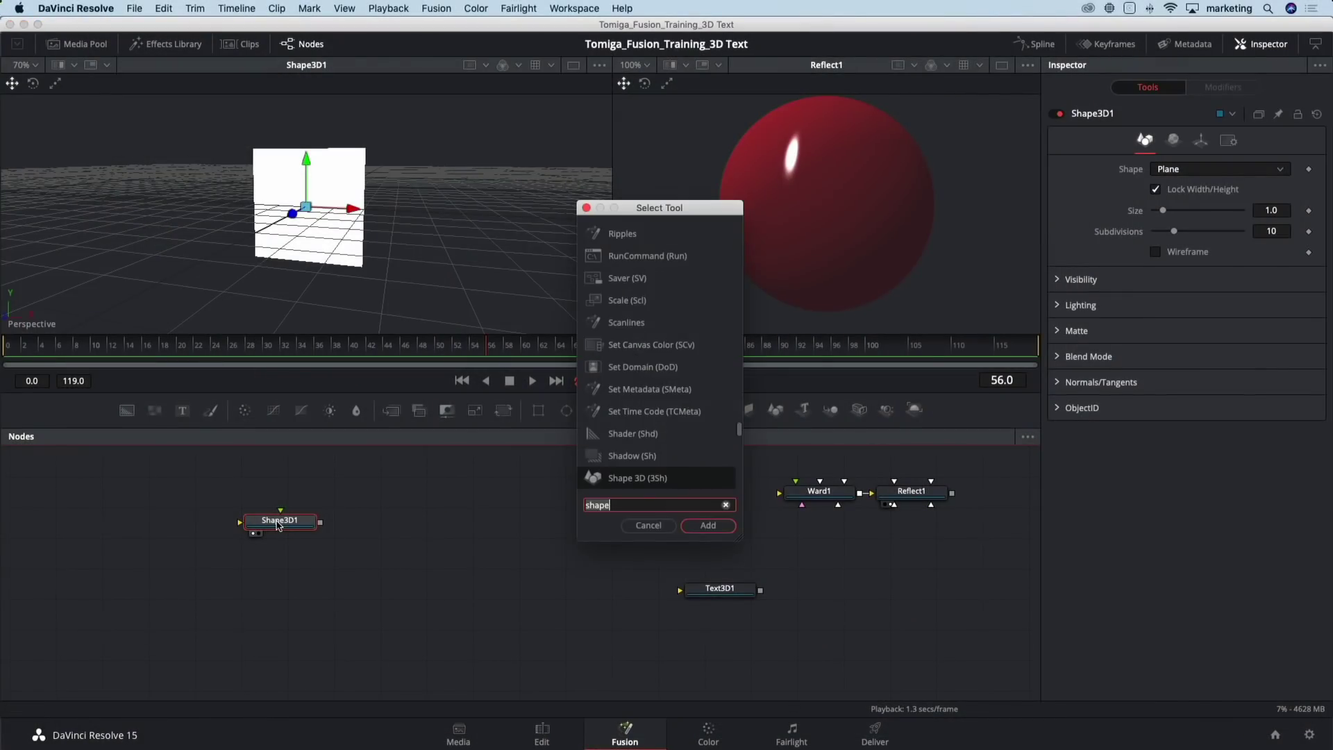
text(shper)
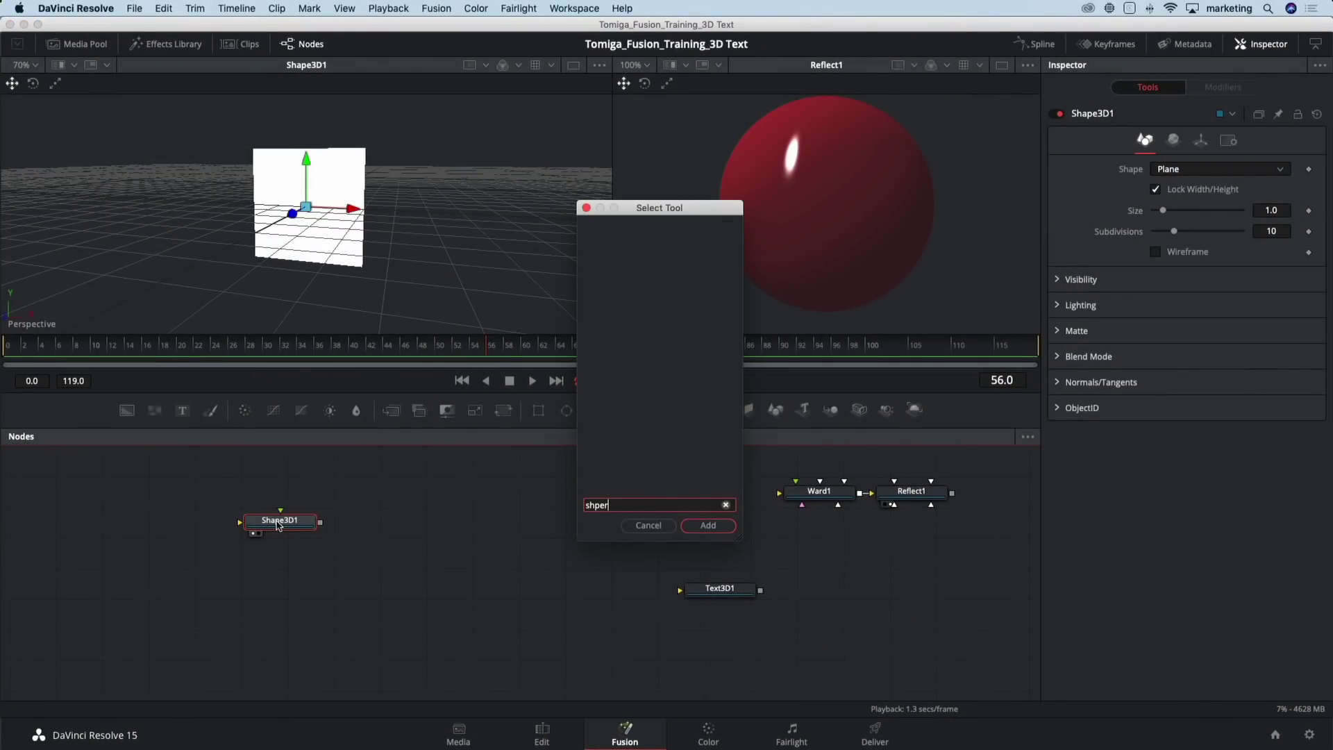
key(BackSpace)
key(BackSpace)
key(BackSpace)
key(BackSpace)
text(phe)
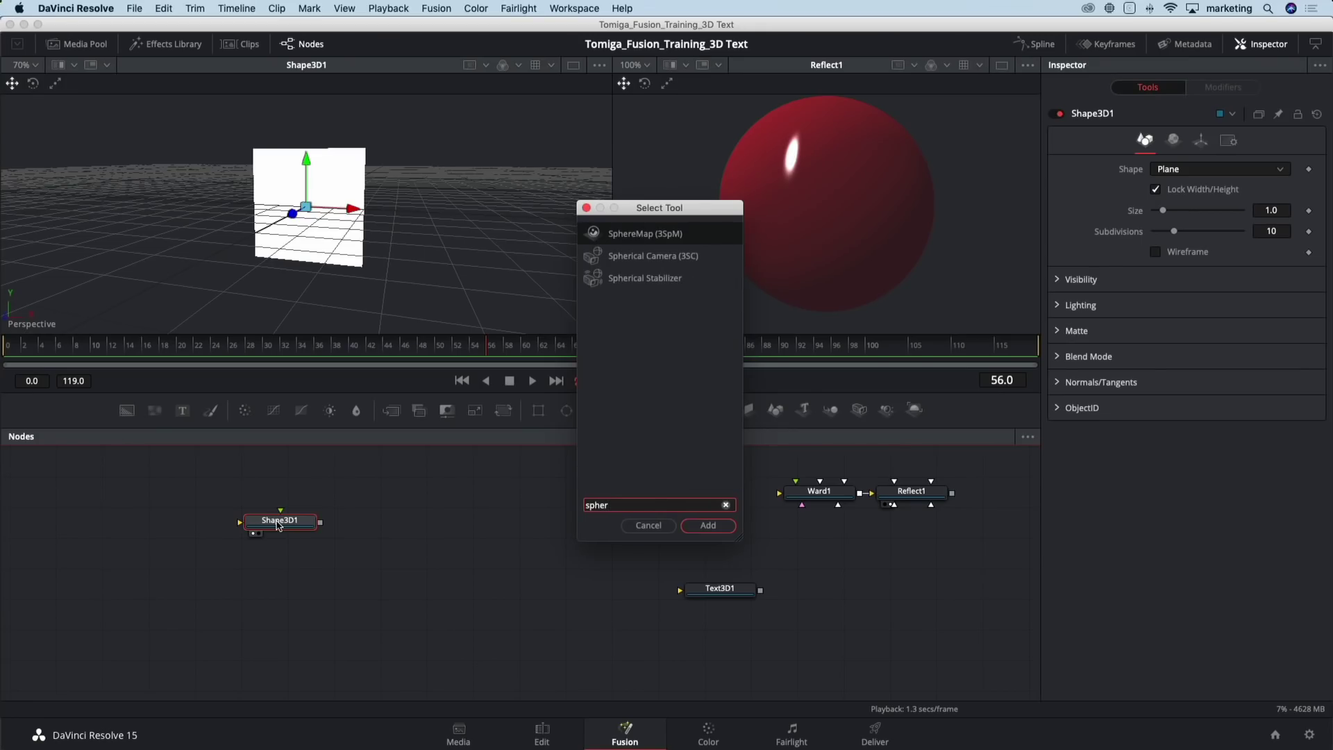
text(r)
key(Down)
key(Return)
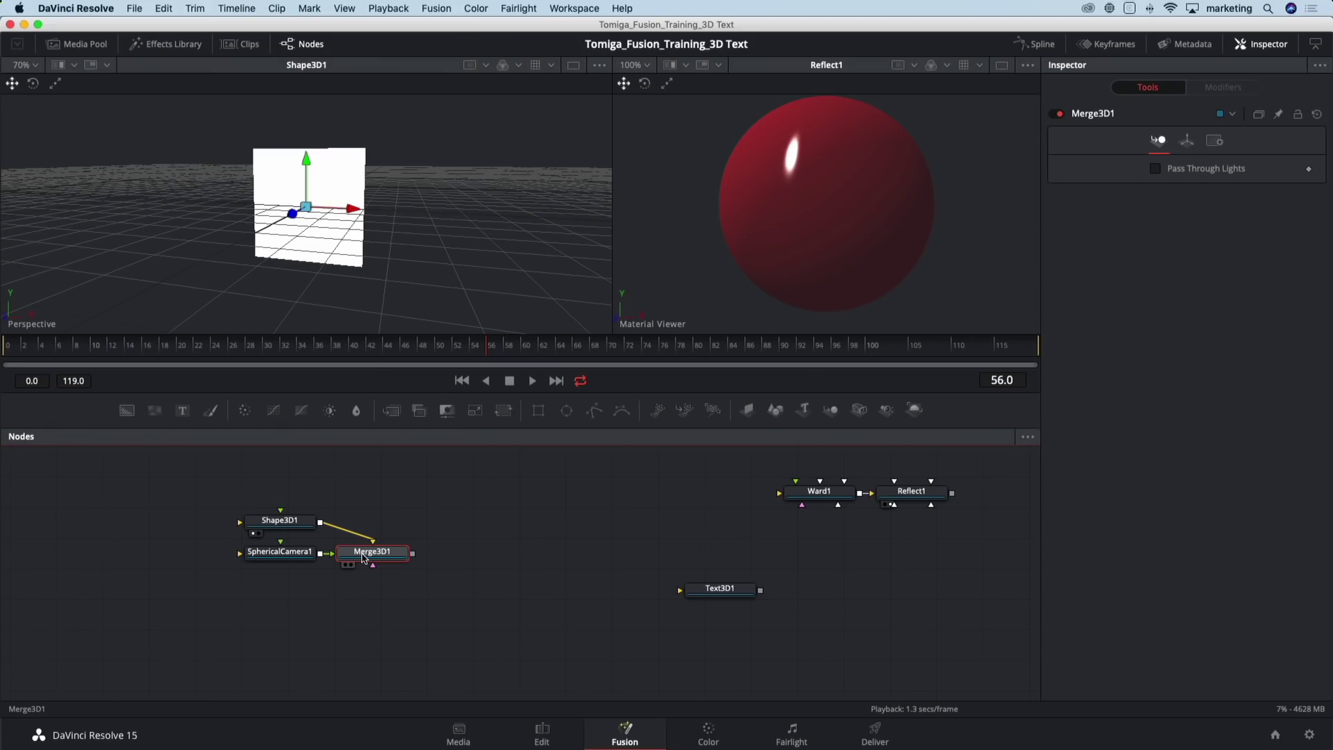
Show Merge3D1 in the first viewer and view the plane and spherical camera from an angle
key(1)
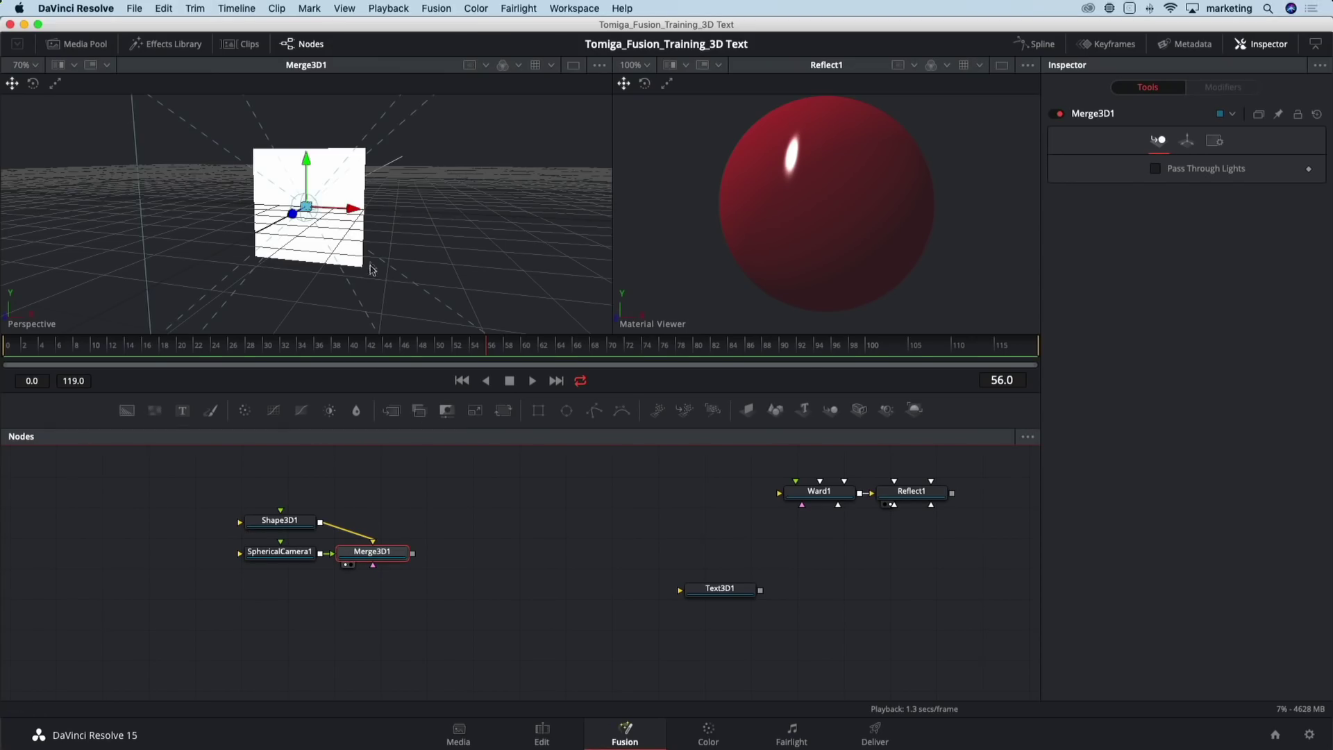
drag(376, 257, 295, 257)
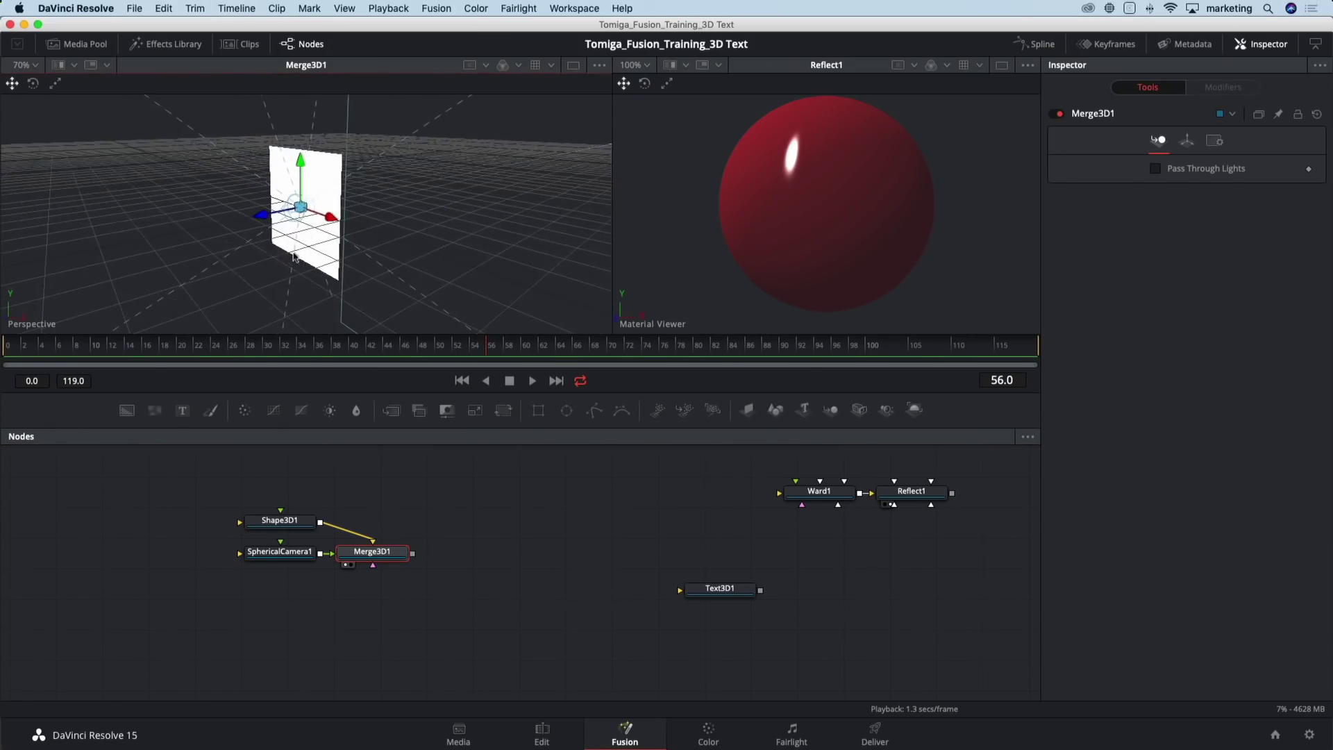
scroll(296, 256, down, 5)
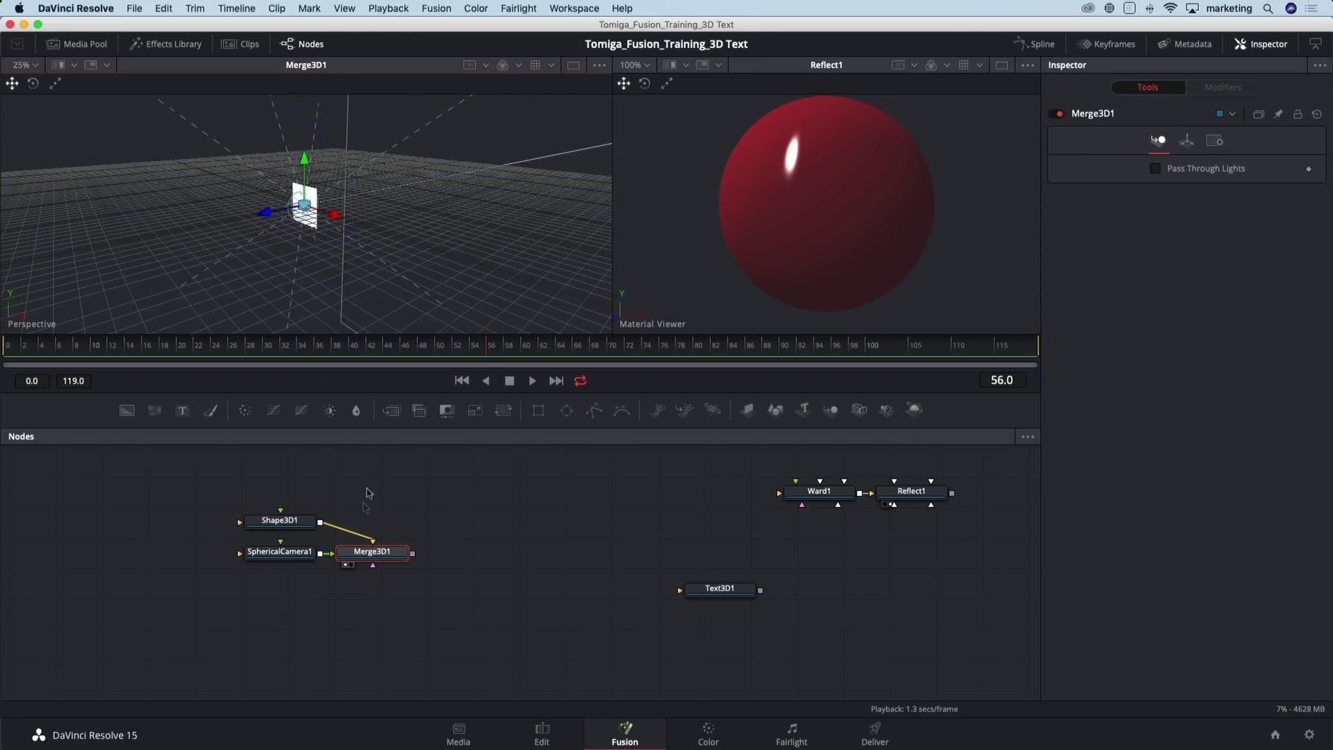
Move the Shape3D1 plane away from the spherical camera, well off to the side and back on the grid
click(279, 522)
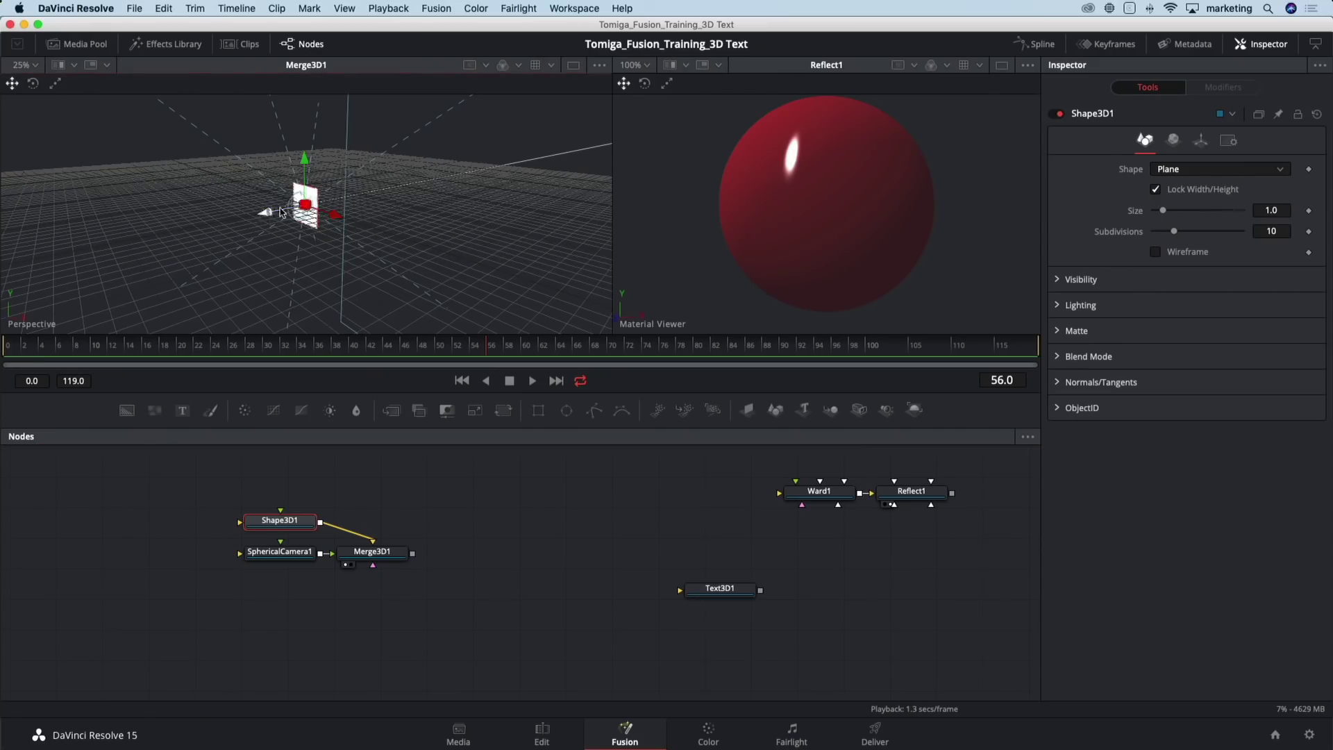
drag(306, 208, 416, 186)
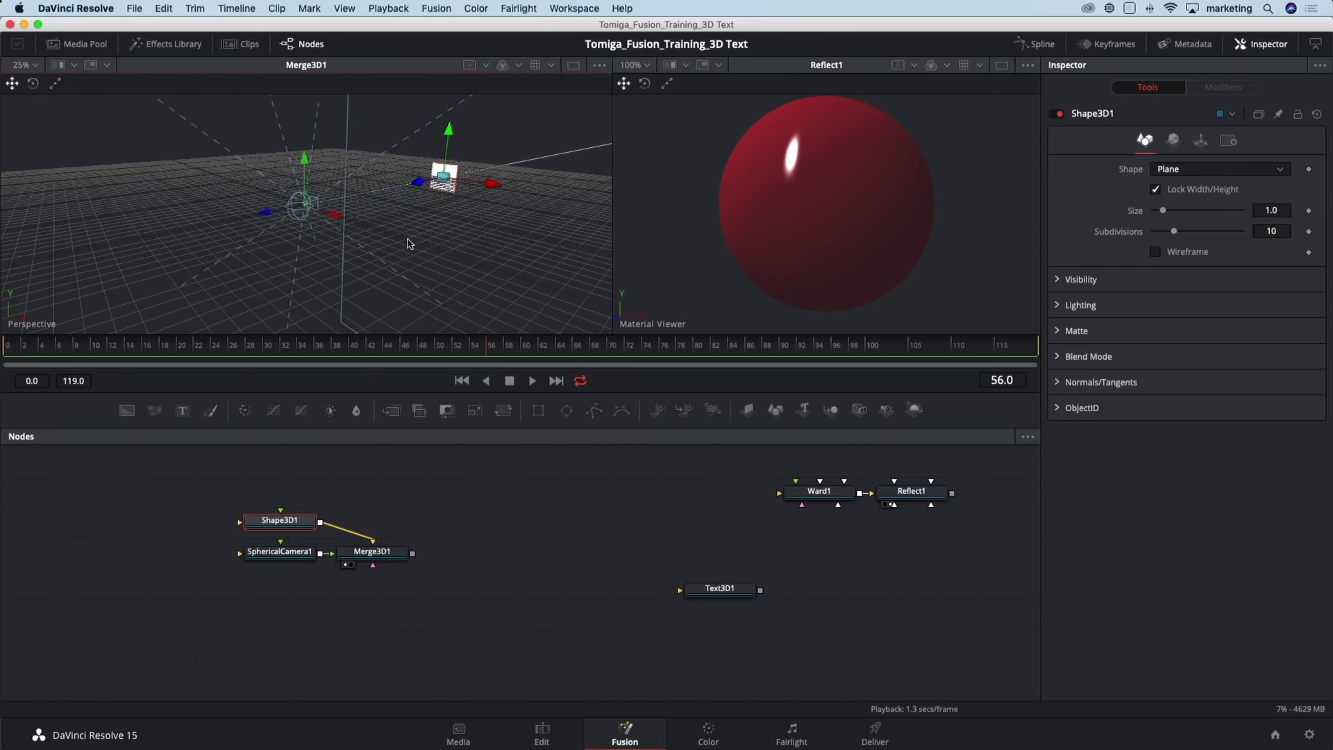
scroll(409, 240, down, 2)
drag(455, 193, 321, 163)
drag(269, 247, 336, 282)
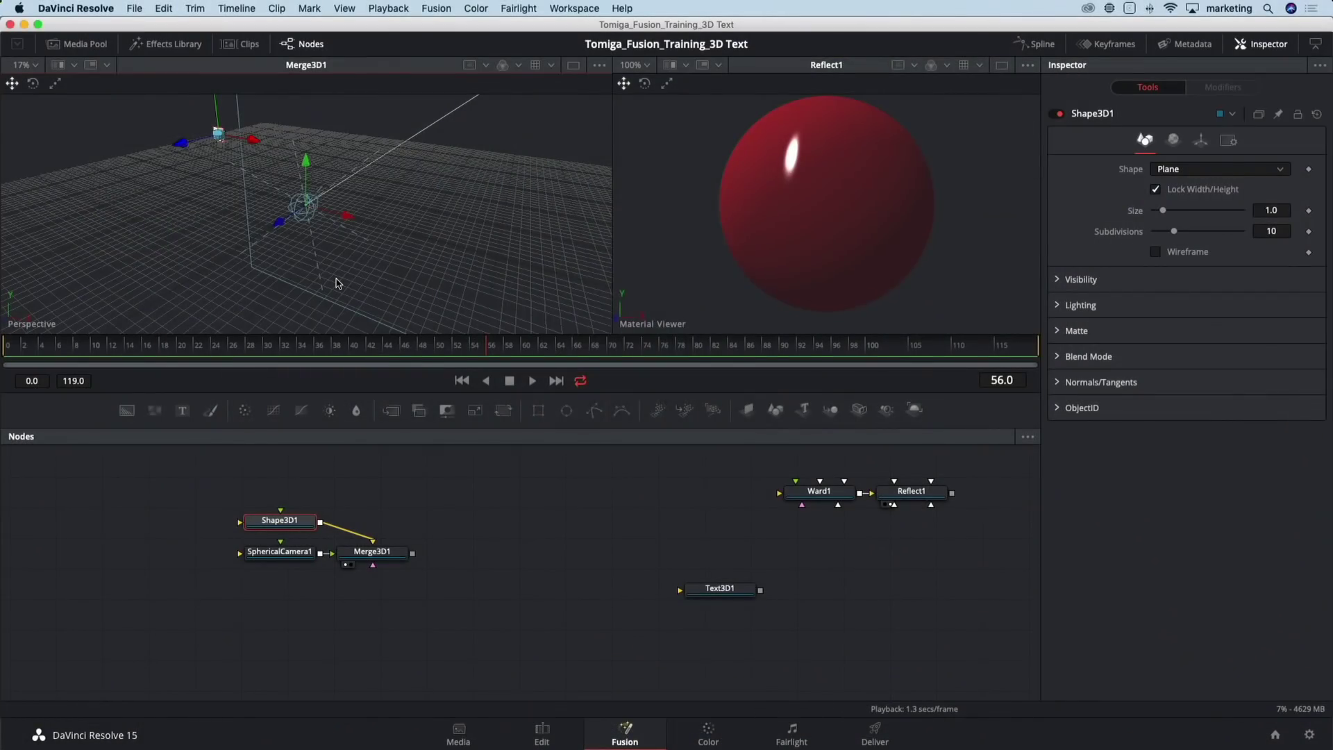
Insert a Duplicate 3D node between Shape3D1 and Merge3D1
key(shift+space)
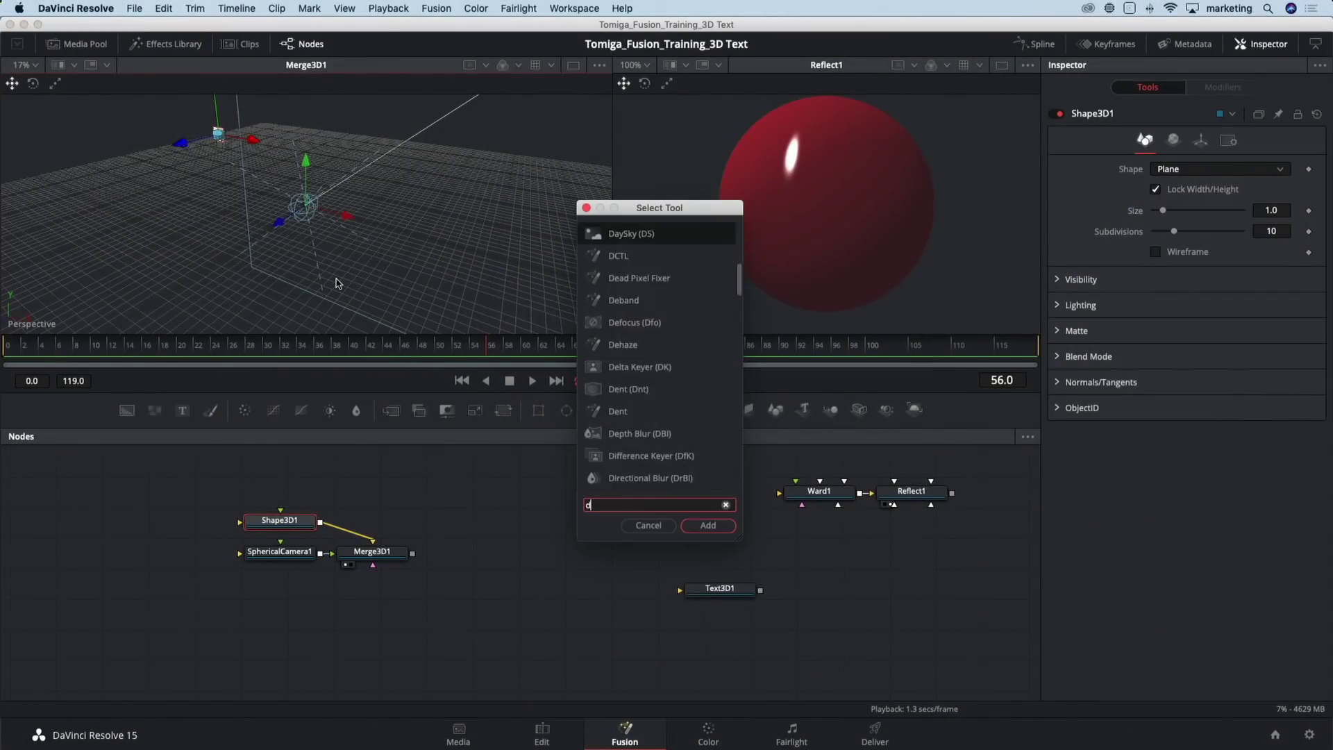
text(dupli)
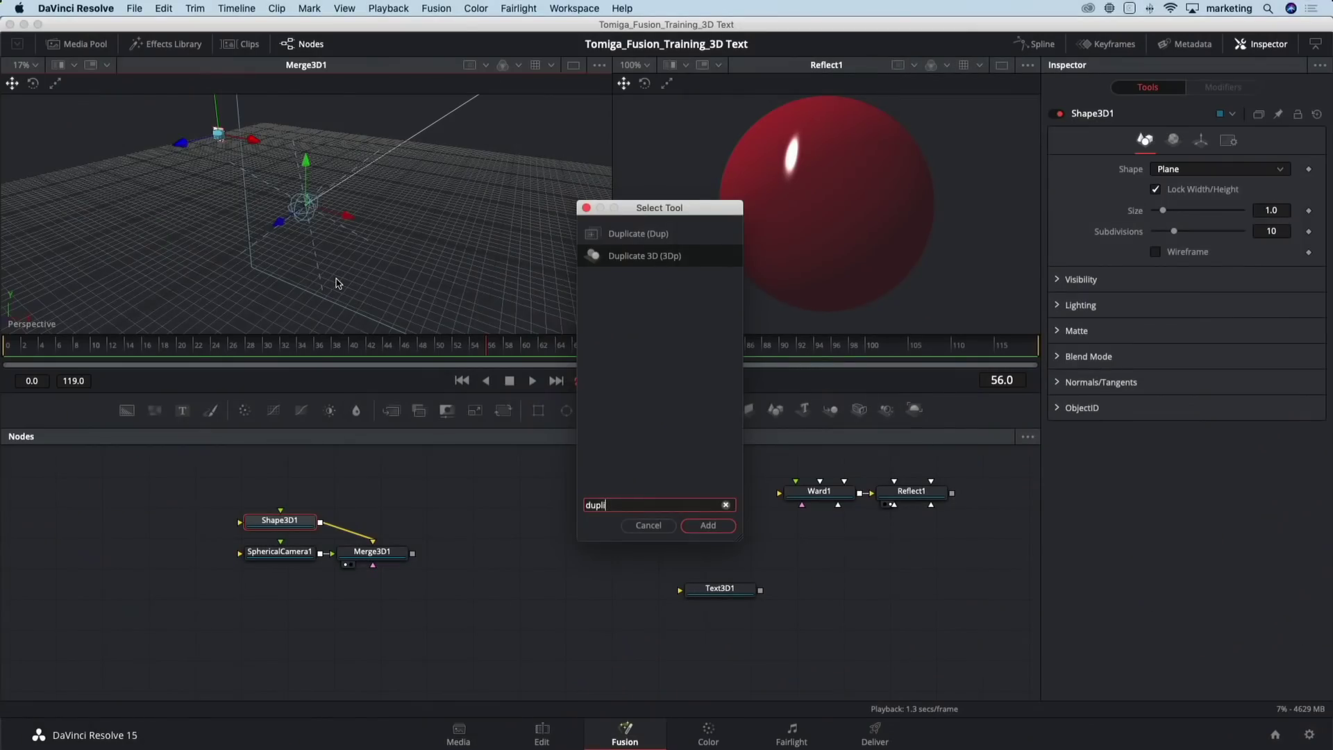
key(Return)
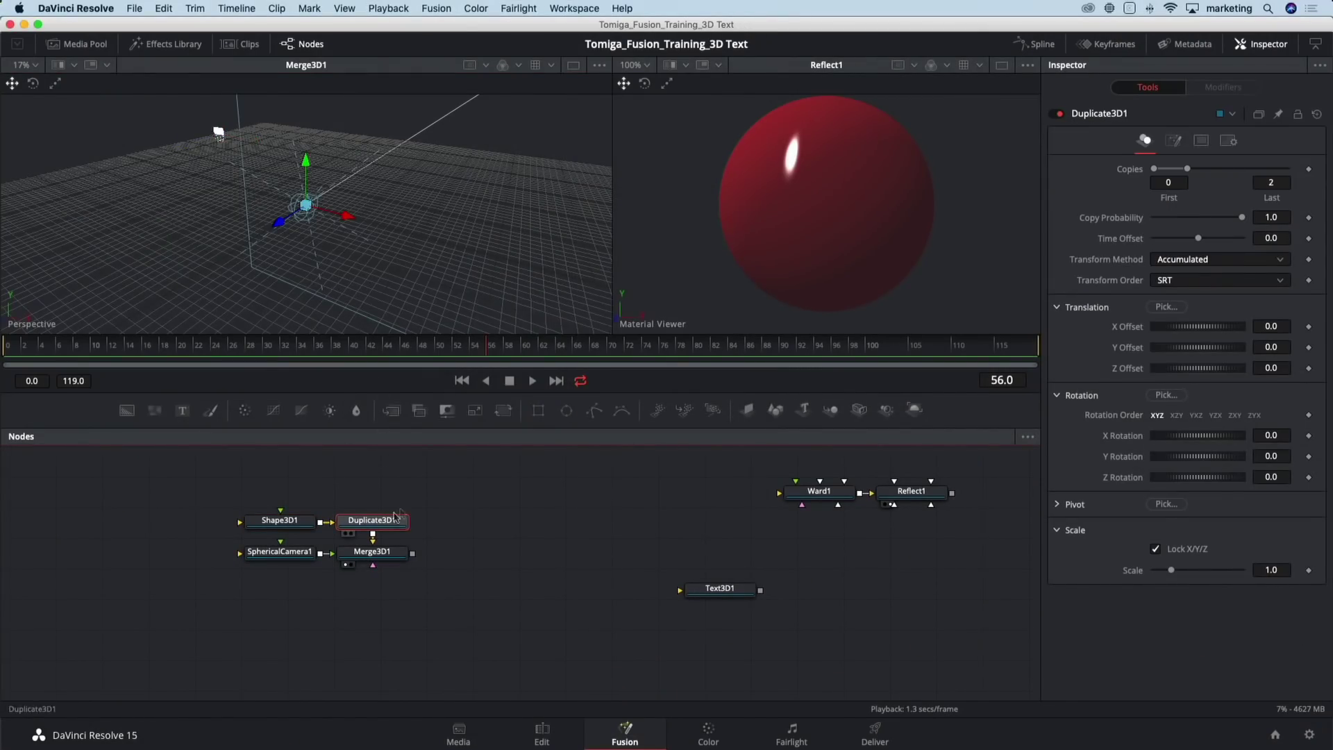
Set Duplicate3D1's last copy to 25 and spread the copies into a row with an X offset of about 1.47
click(1276, 182)
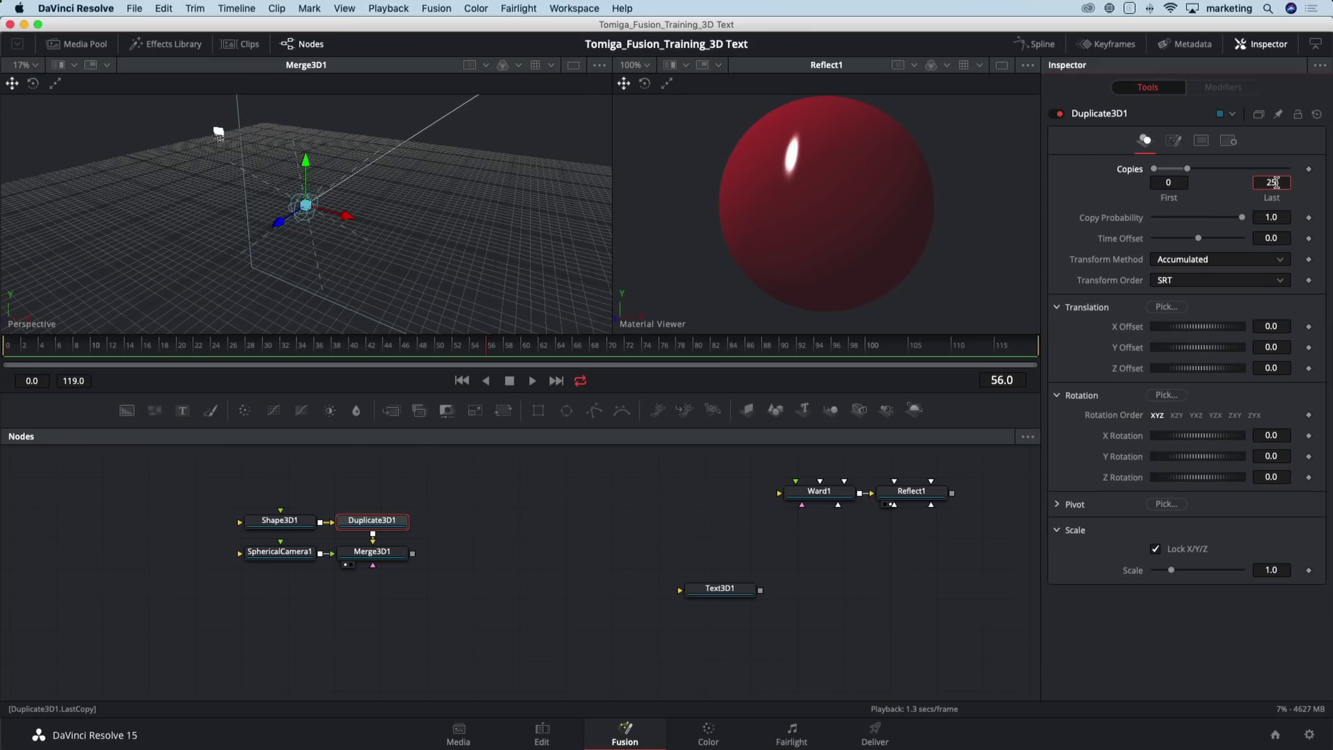
text(25)
key(Tab)
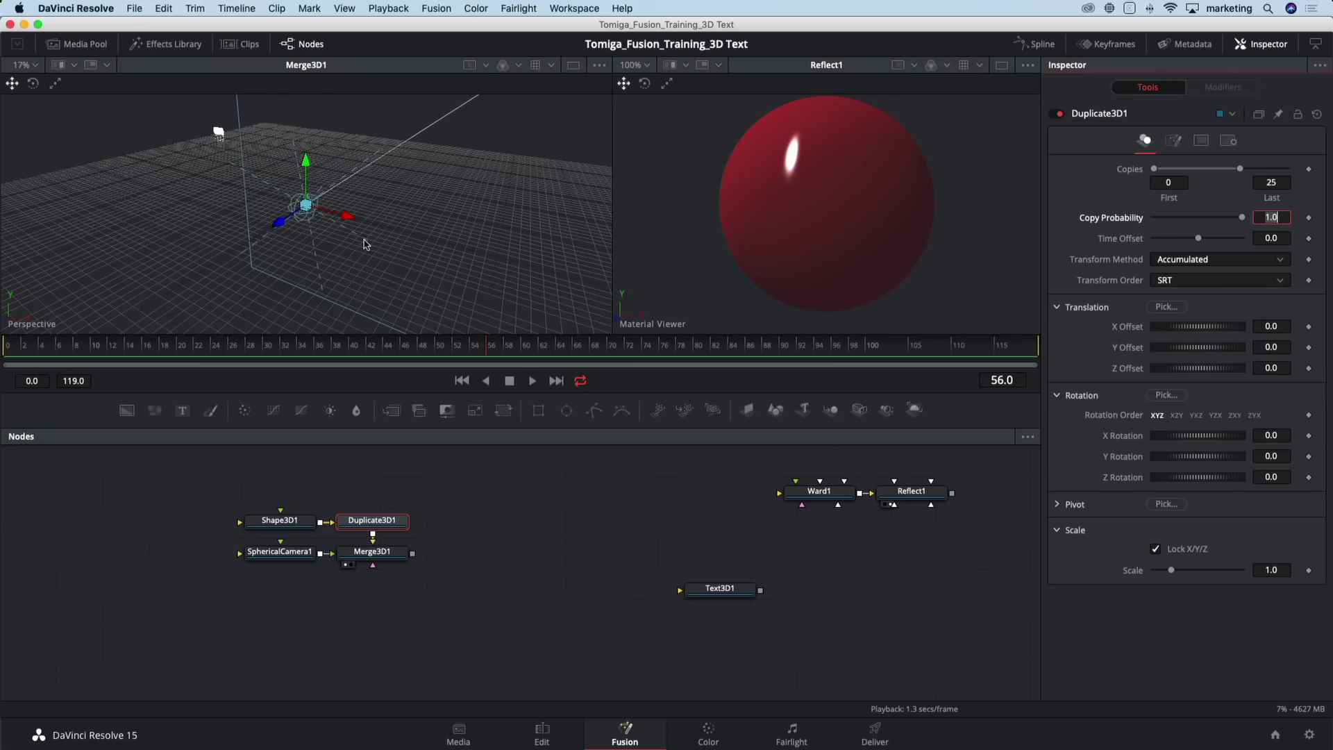
drag(360, 223, 522, 187)
scroll(393, 224, down, 3)
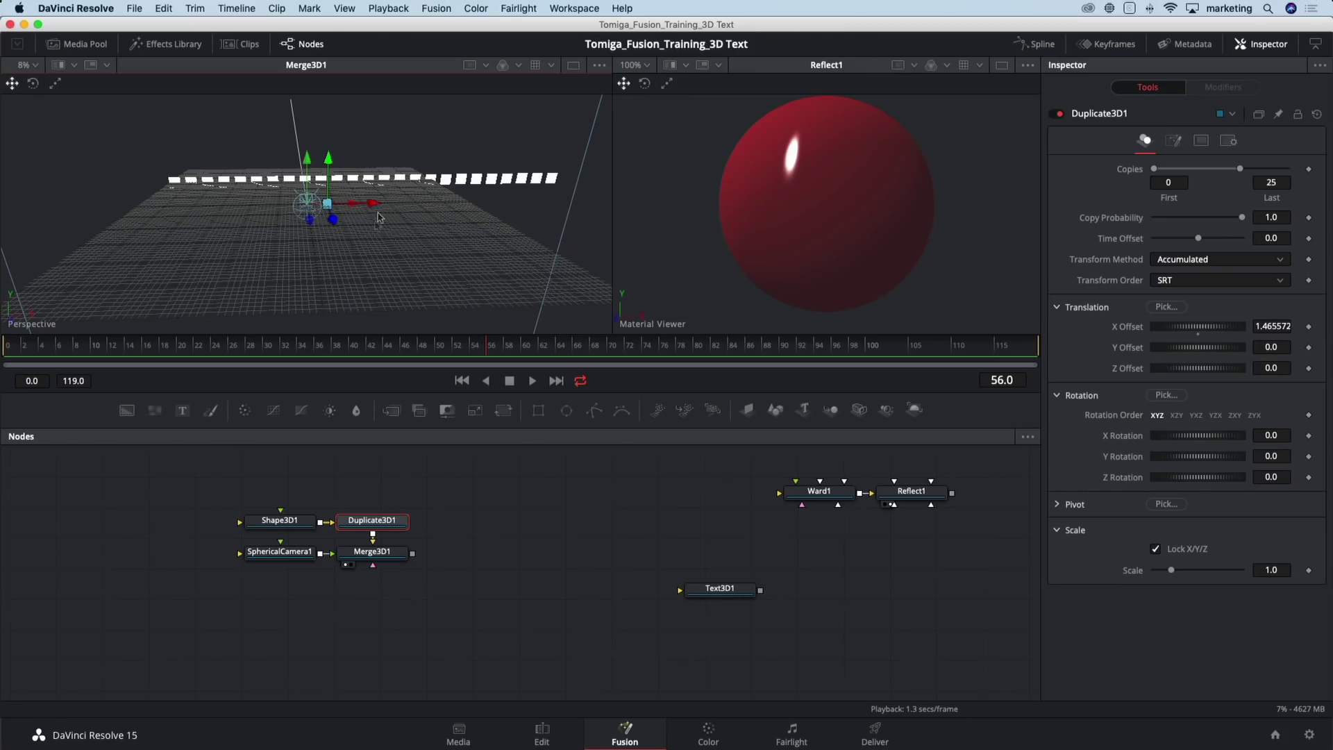
Shift the Shape3D1 source plane along its X axis to reposition the row of duplicates relative to the camera
click(309, 520)
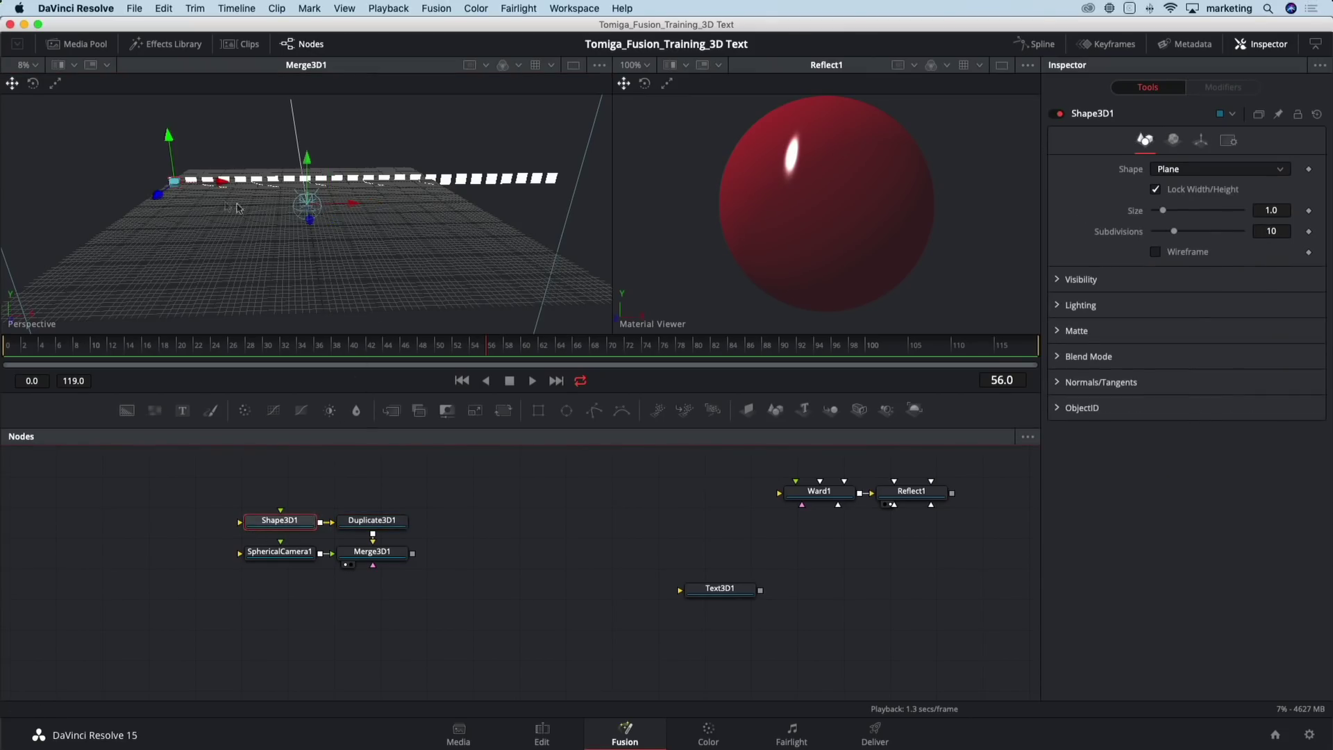
drag(222, 186, 161, 195)
drag(347, 255, 272, 264)
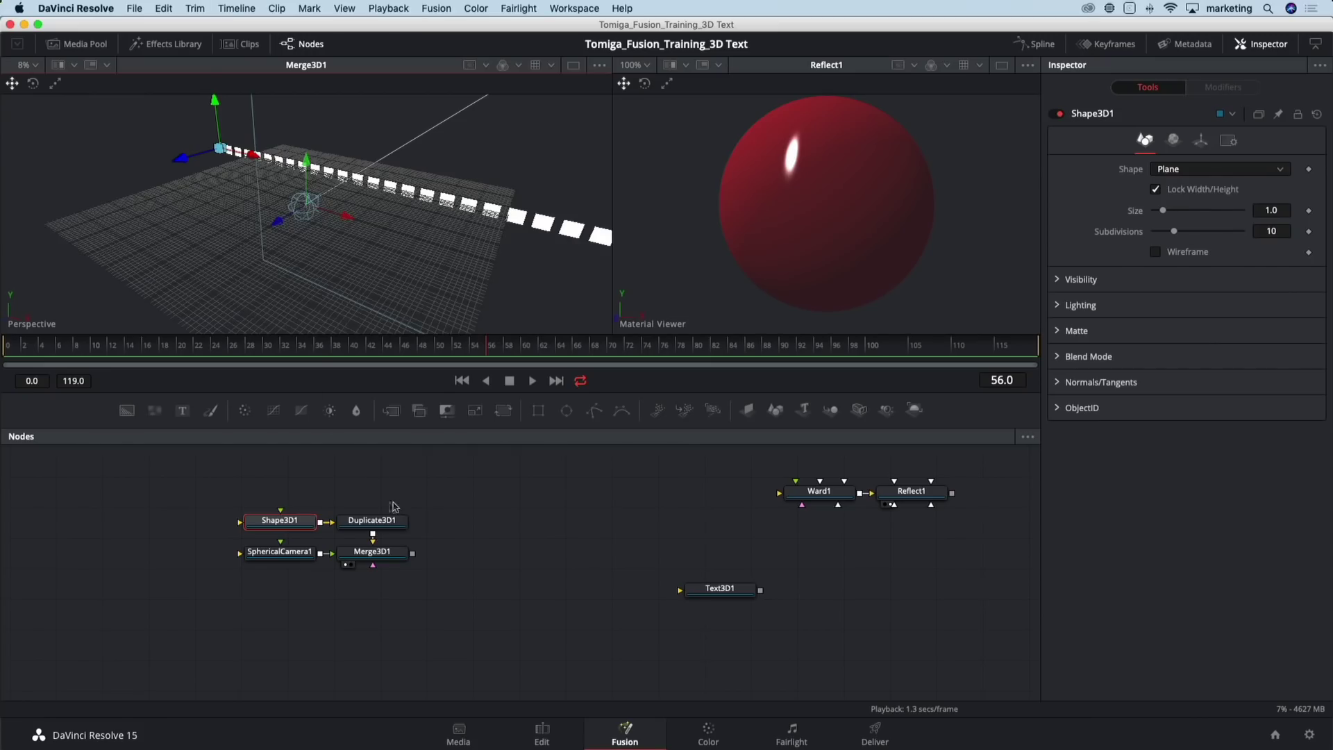
Place the Shape3D1 node above Duplicate3D1 and rename it "box"
drag(273, 527, 375, 483)
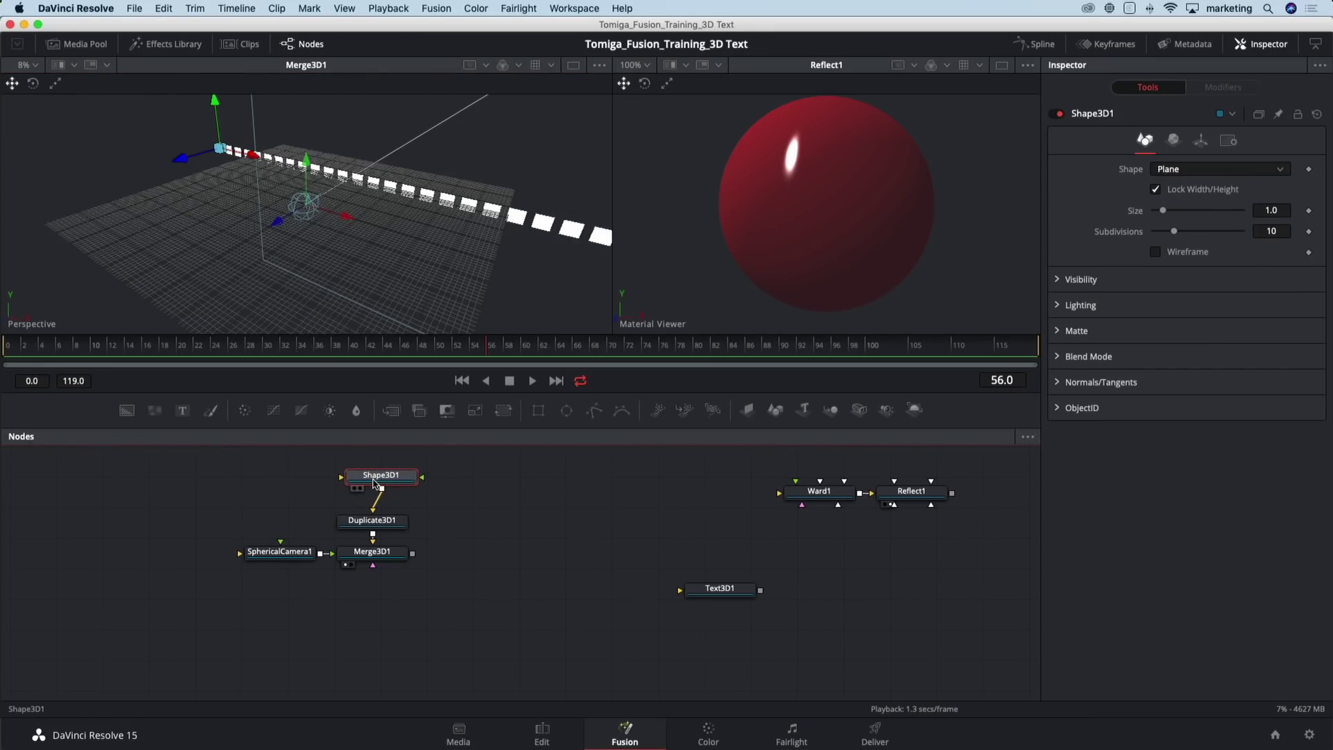
key(F2)
text(box)
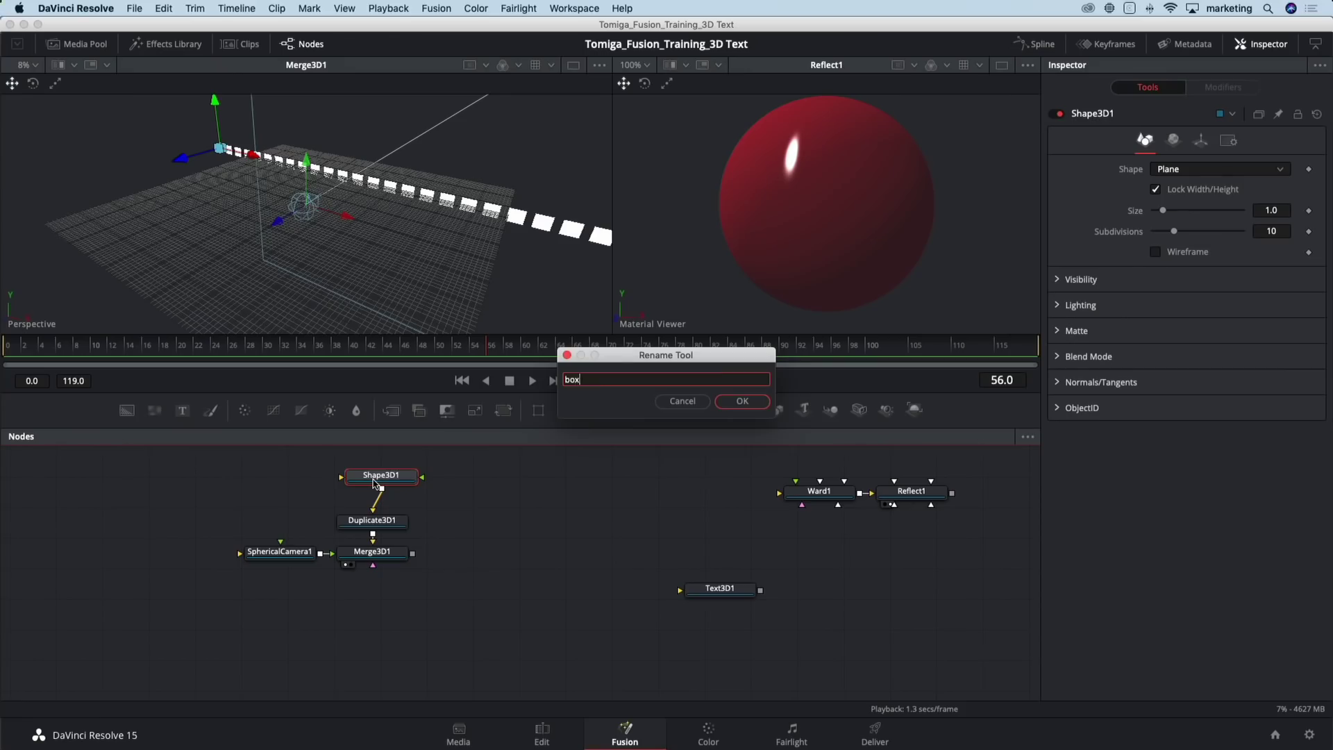
key(Return)
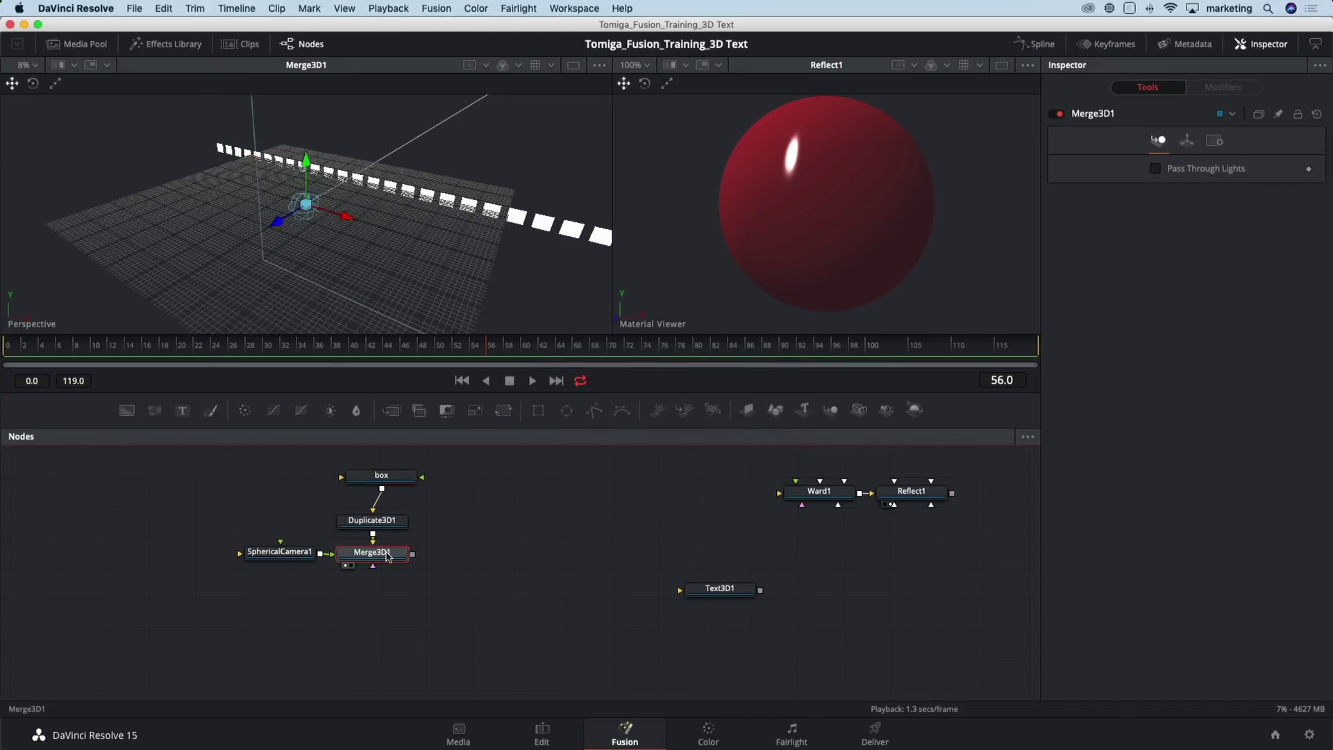
Add a new Shape 3D node feeding Merge3D1 and rename it "top"
key(shift+space)
text(shap)
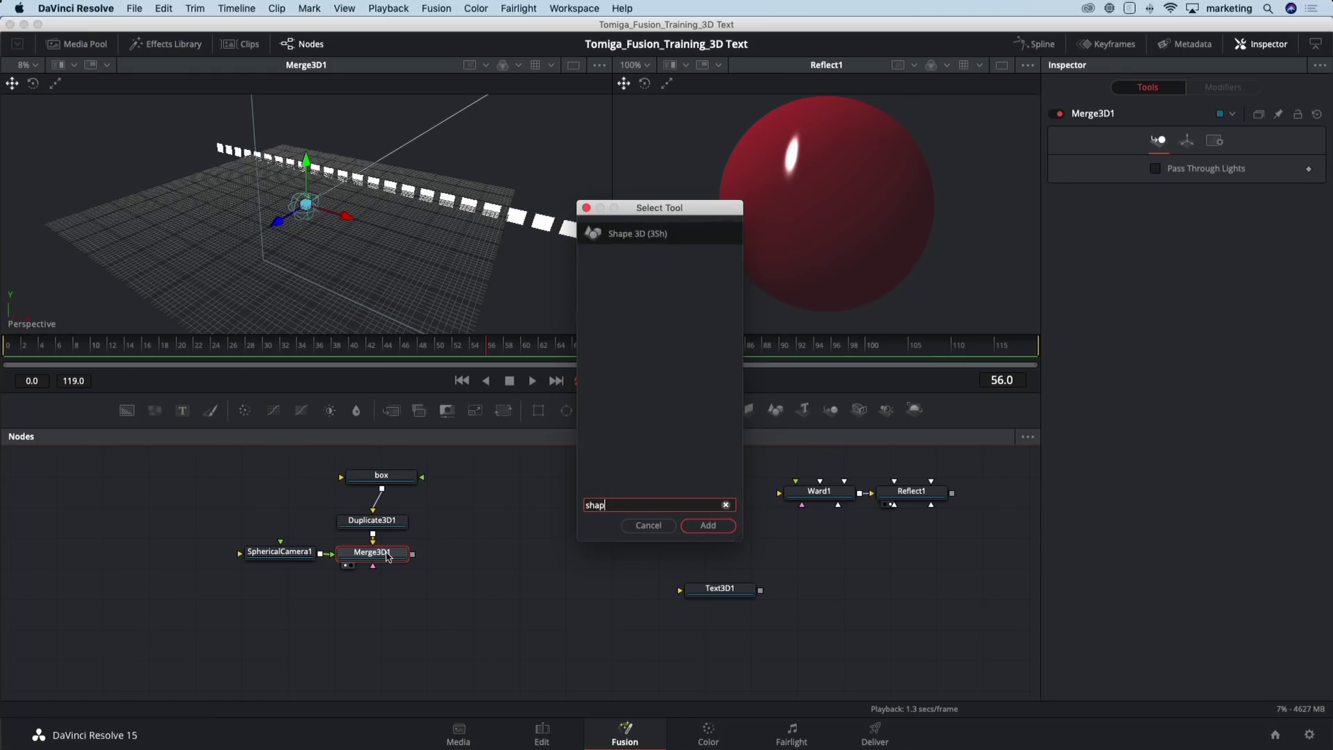
key(Return)
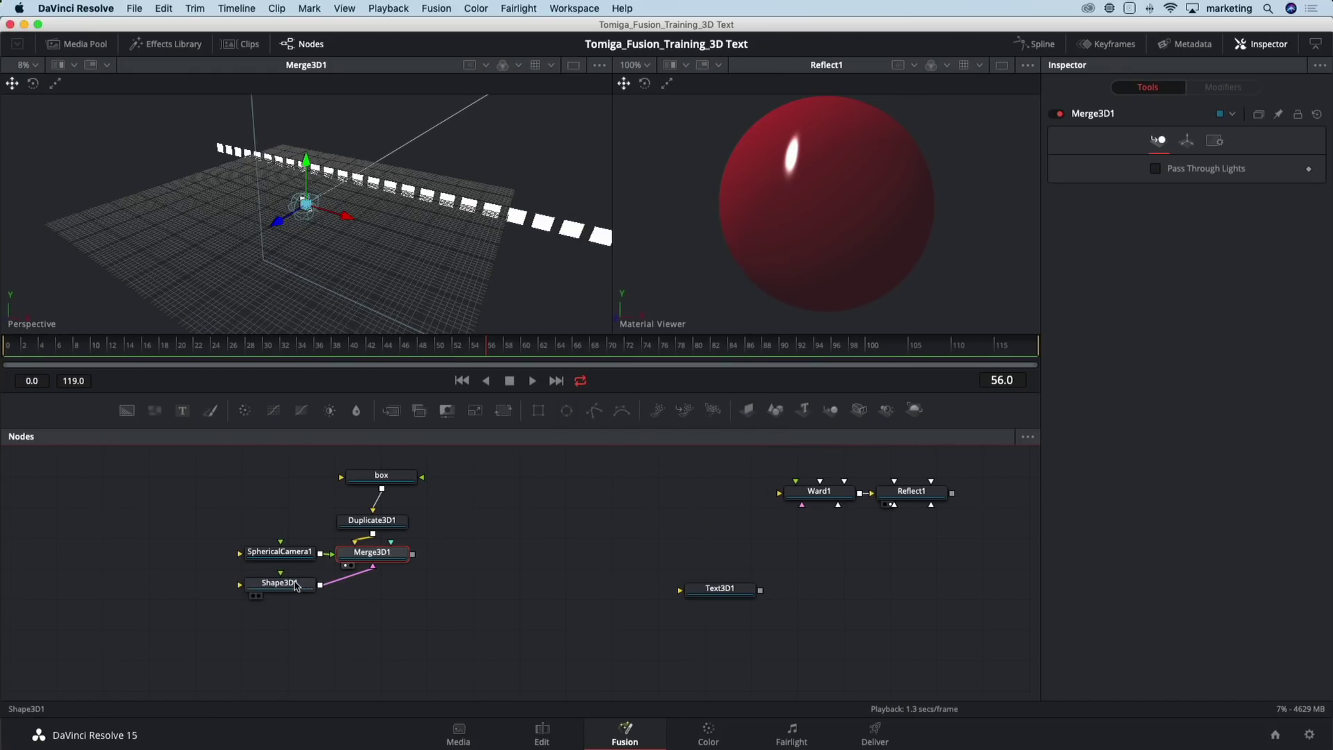
click(297, 586)
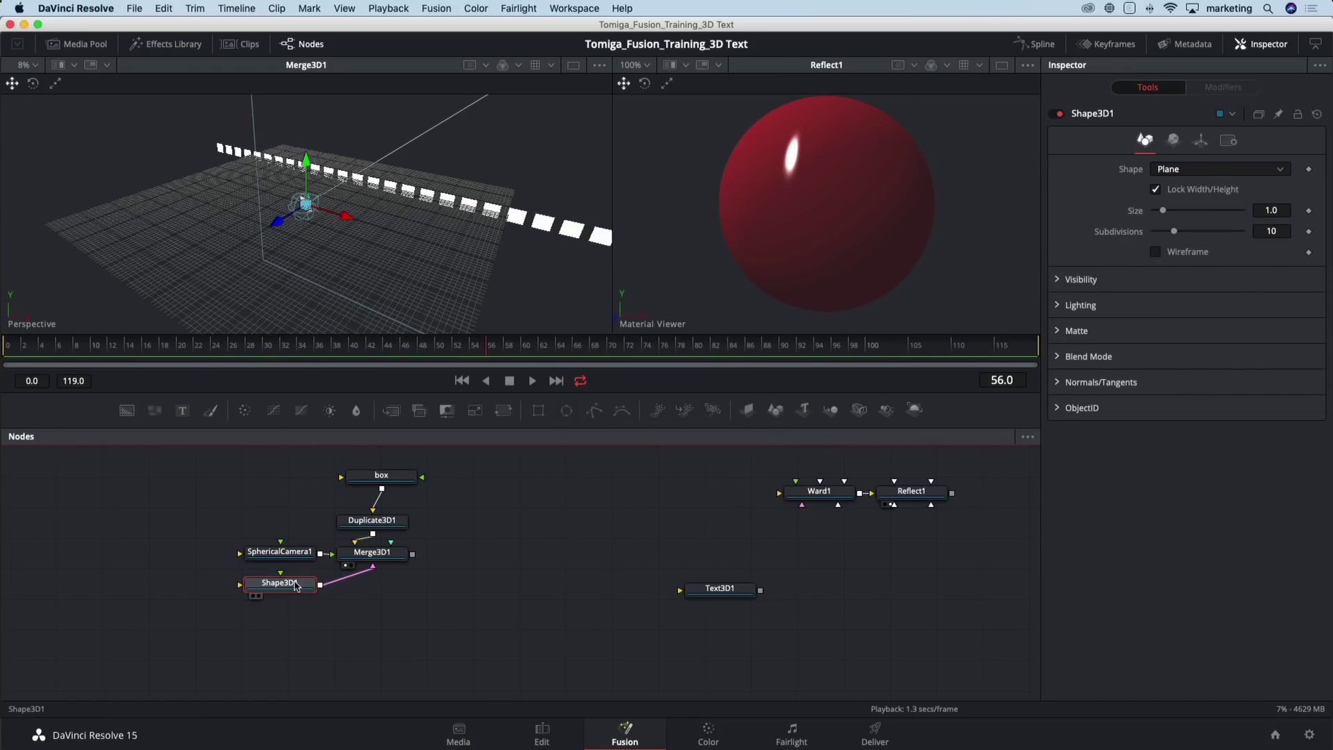
key(F2)
text(top)
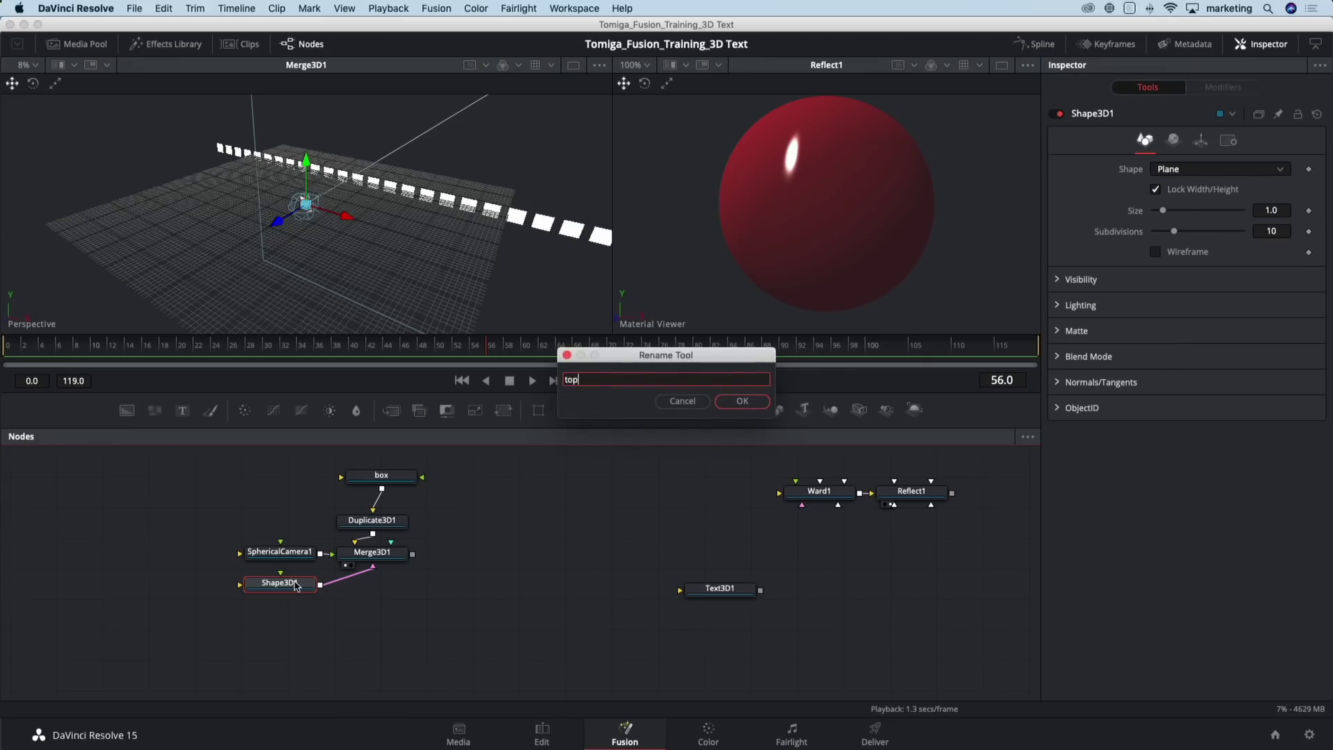
key(Return)
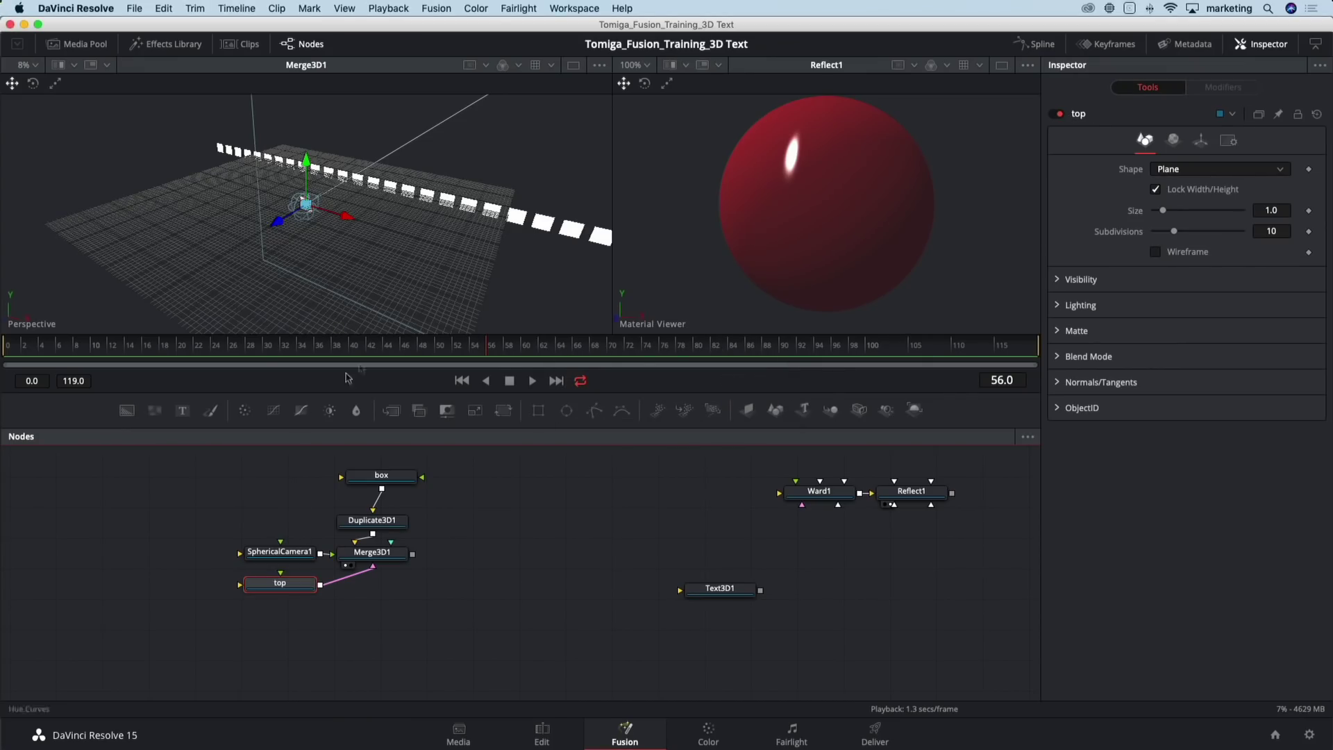
Unlock the top plane's scale and set X to 10, Y to about 3.66 and Z to about 2.09
click(1201, 141)
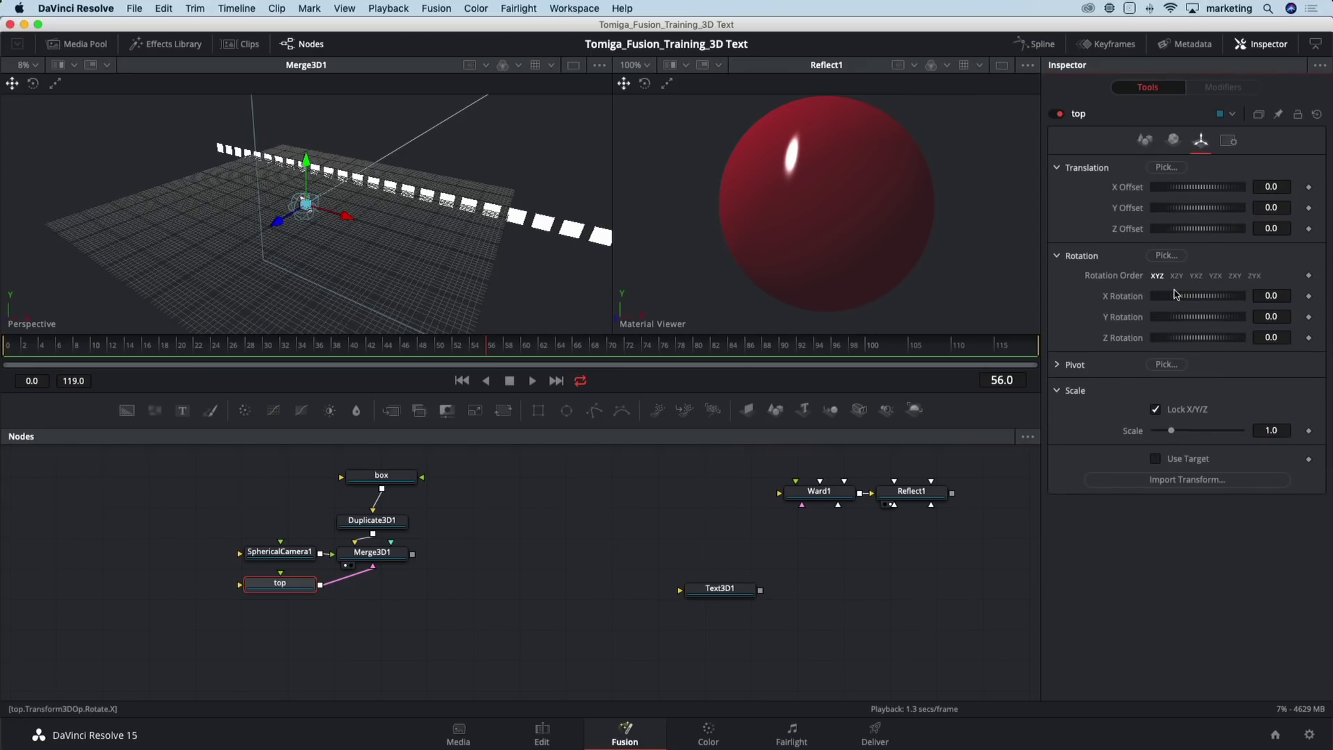
drag(1171, 430, 1258, 426)
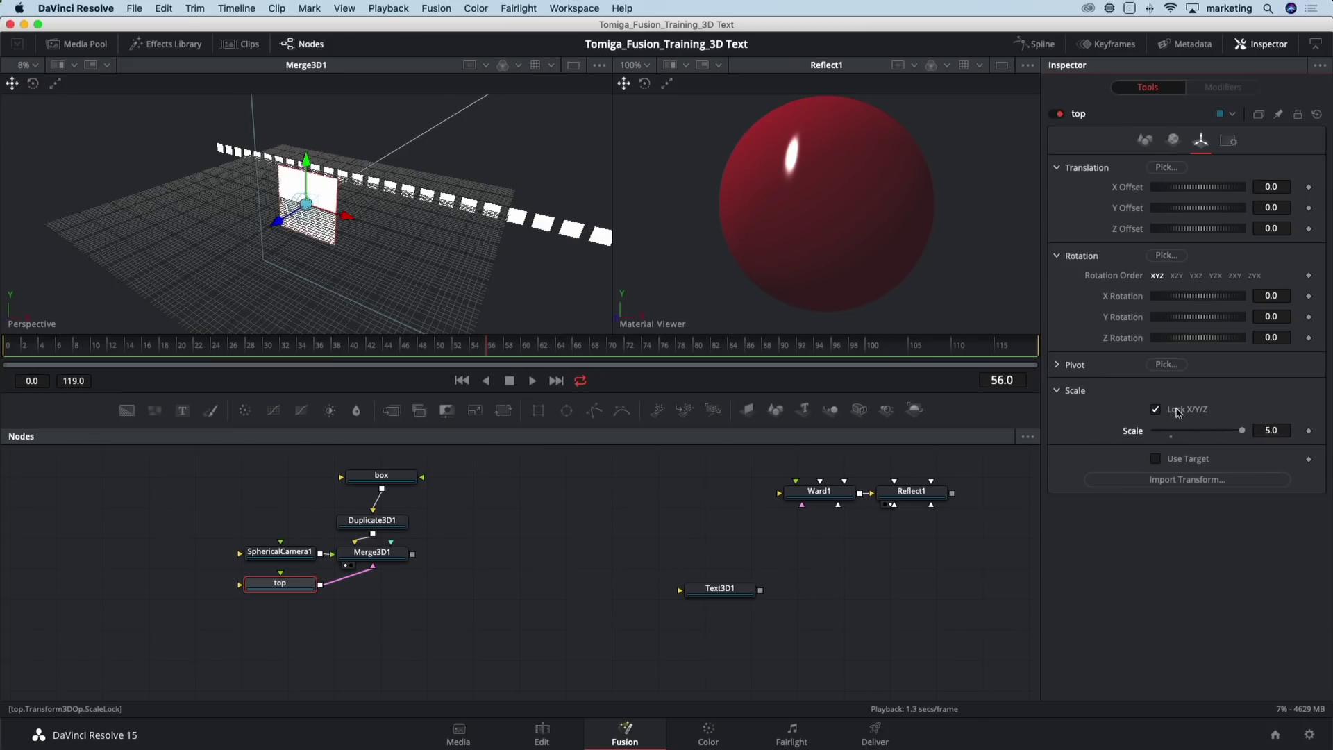
click(1156, 409)
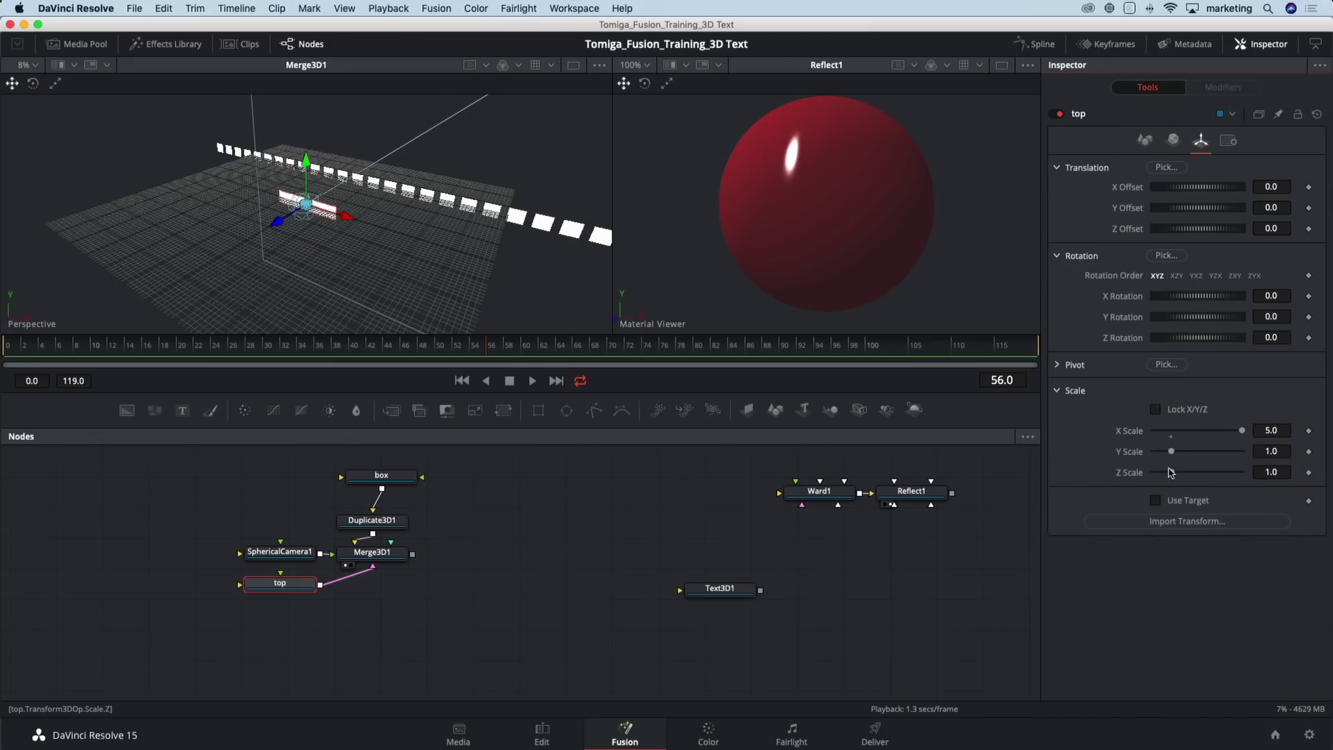
drag(1173, 453, 1192, 473)
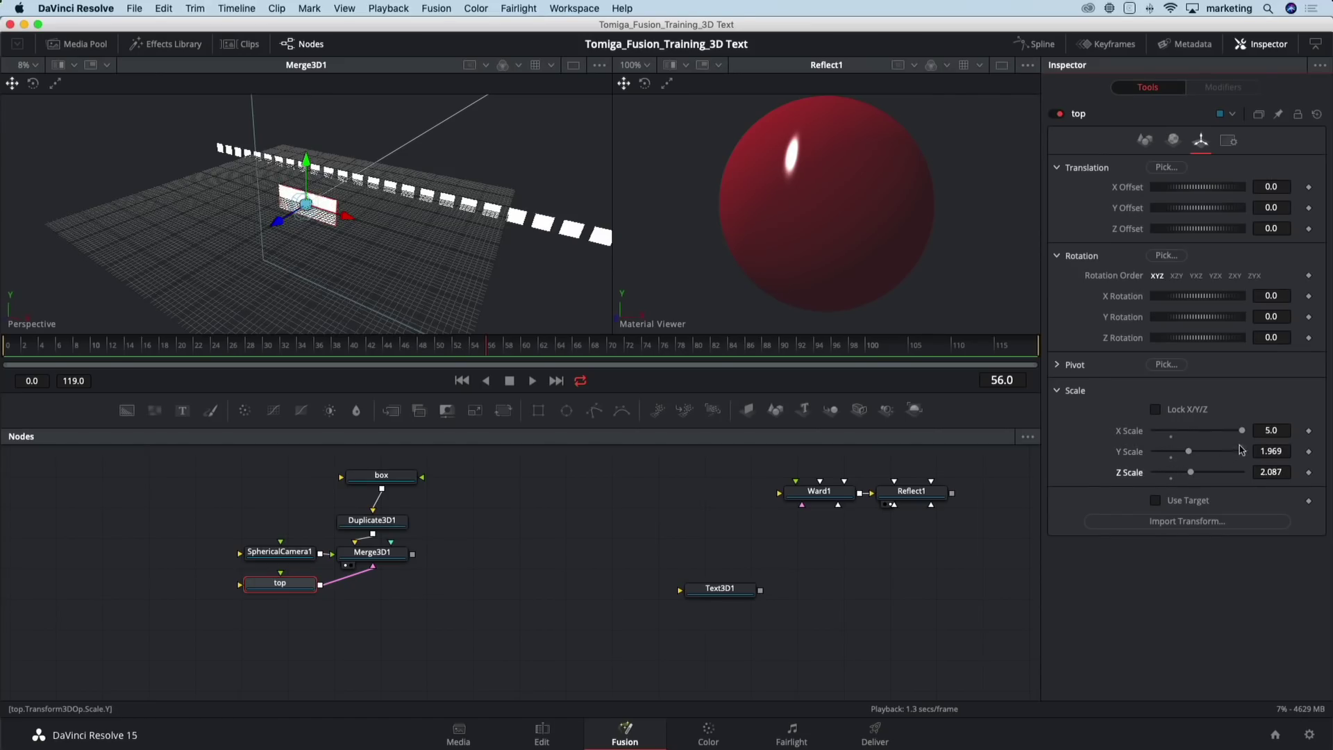
click(1271, 431)
text(10)
key(Tab)
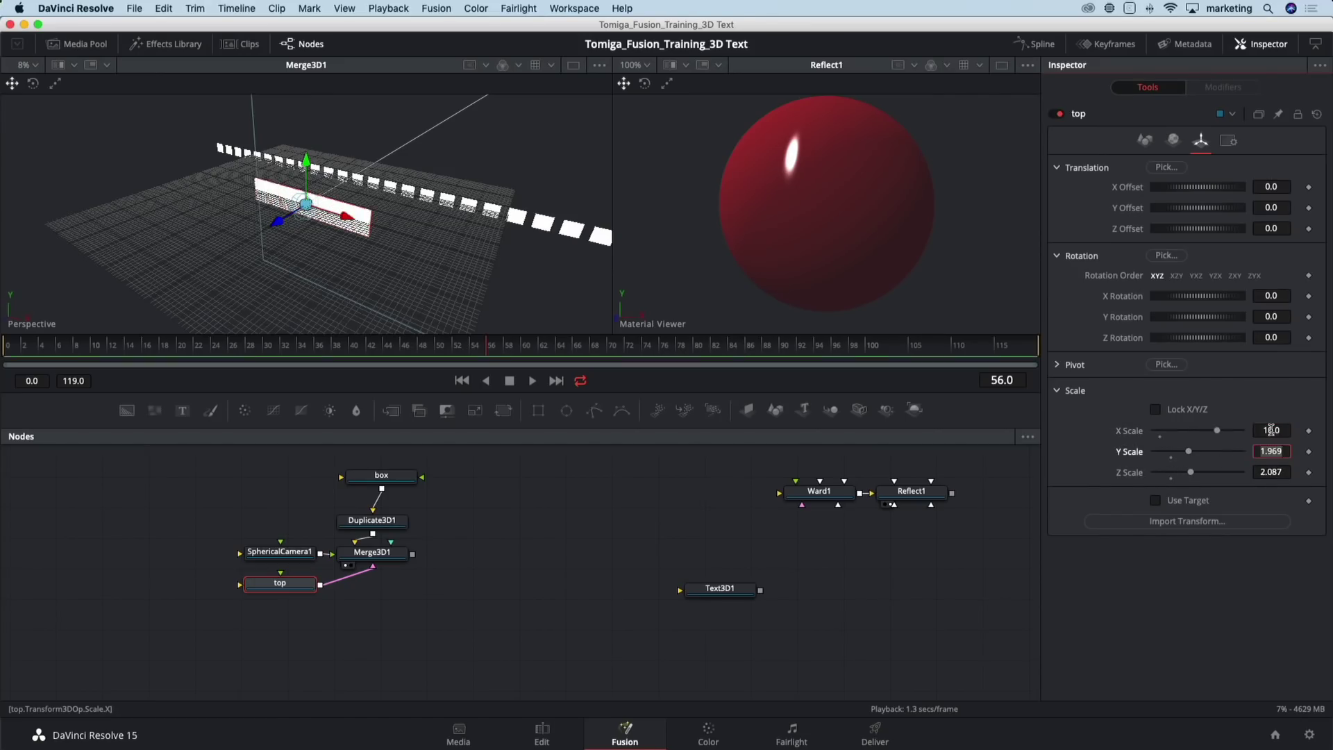
drag(1190, 452, 1222, 454)
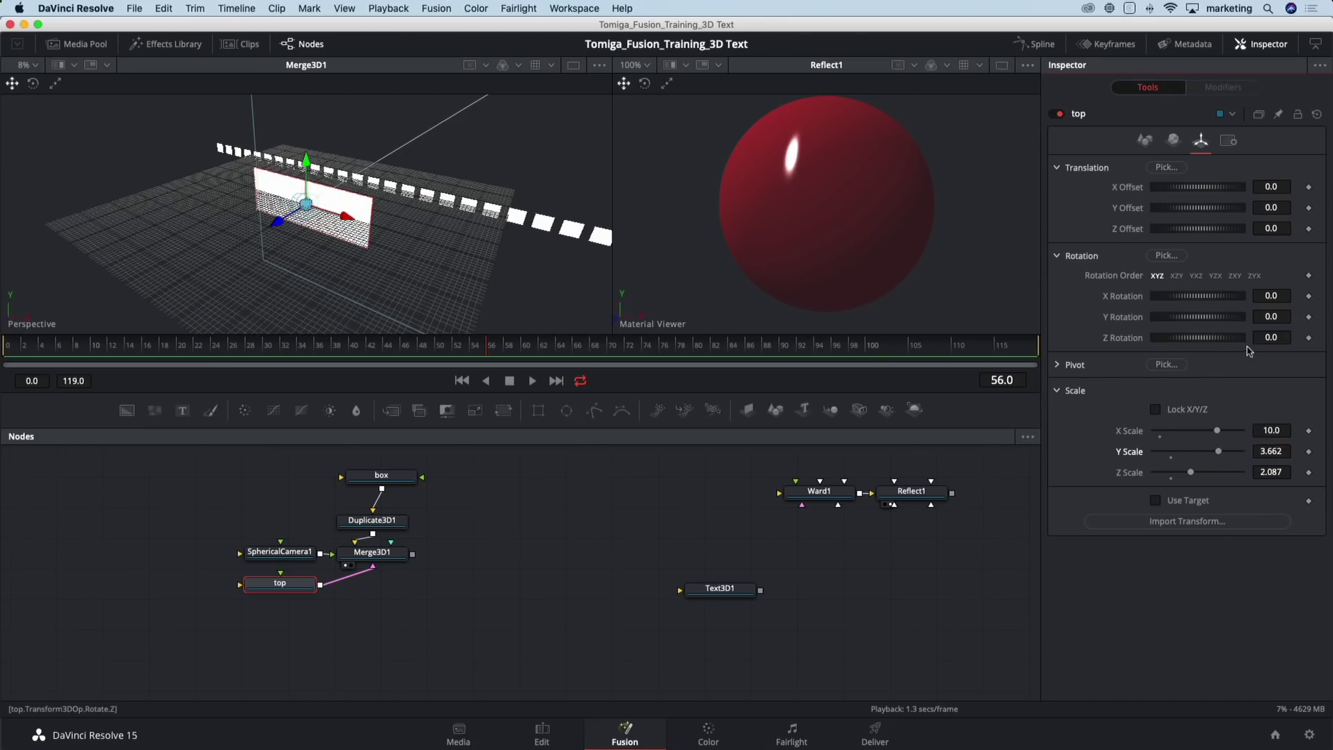
Rotate the top plane -90 degrees in X and raise it above the camera to a Y offset of about 5.67
click(1279, 296)
text(-90)
key(Tab)
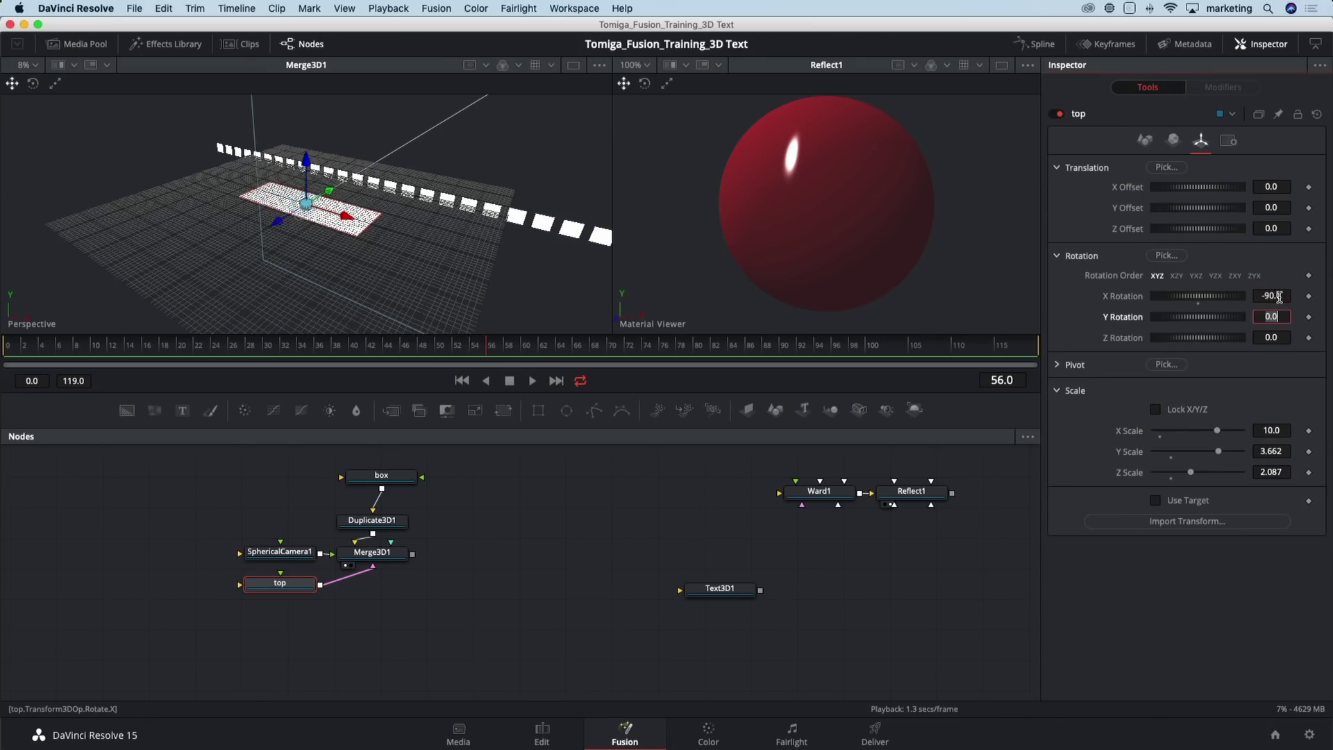
drag(382, 283, 308, 82)
drag(281, 152, 361, 229)
scroll(361, 230, down, 2)
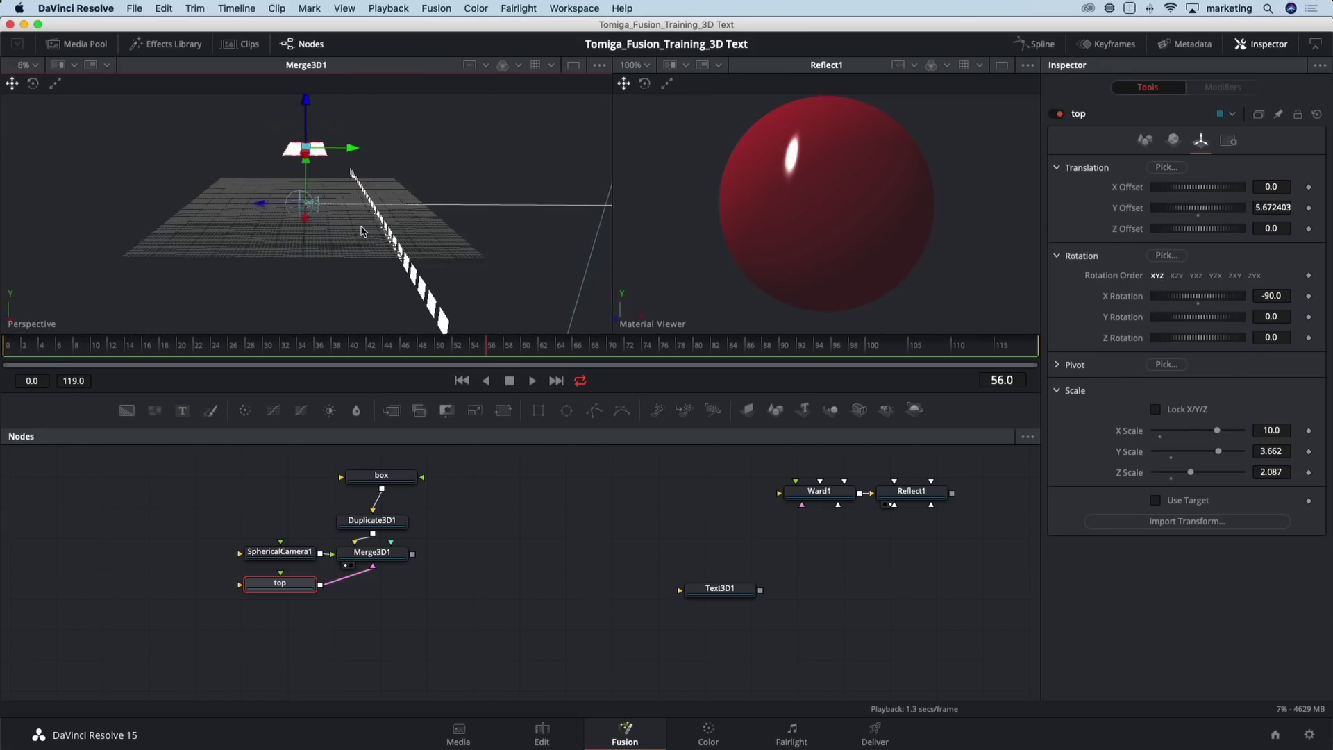
Duplicate the top node and feed the copy into Merge3D1
drag(300, 588, 290, 590)
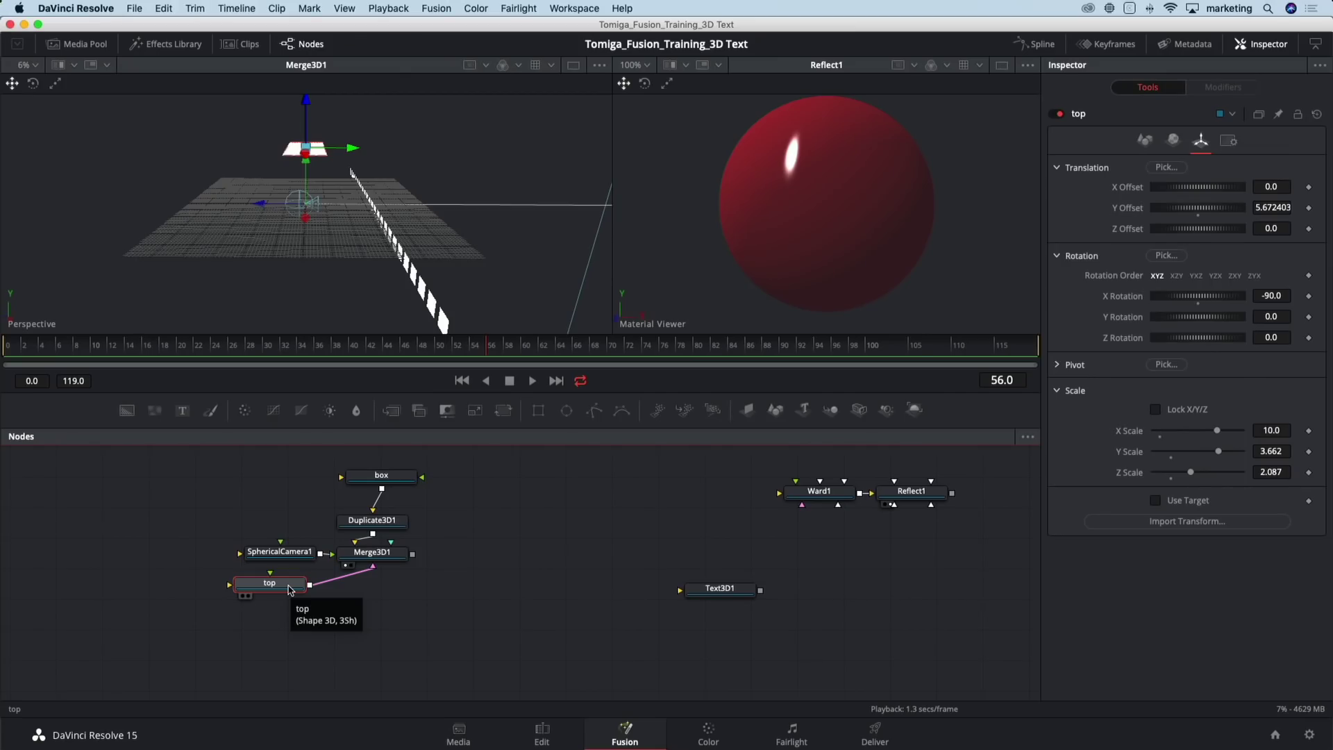
click(405, 561)
key(super+v)
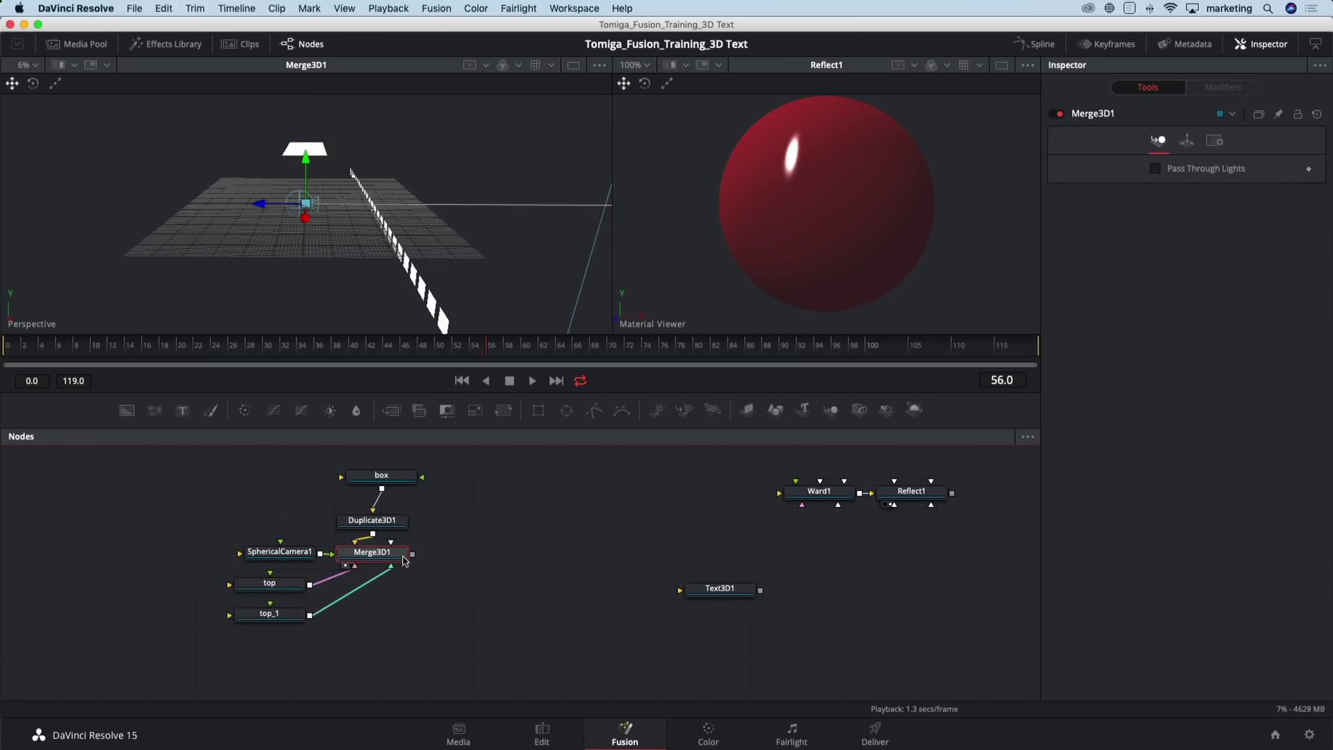
Rename the copied plane node "Bottom", placed under Merge3D1, and lower its plane beneath the spherical camera
drag(291, 622, 368, 620)
key(F2)
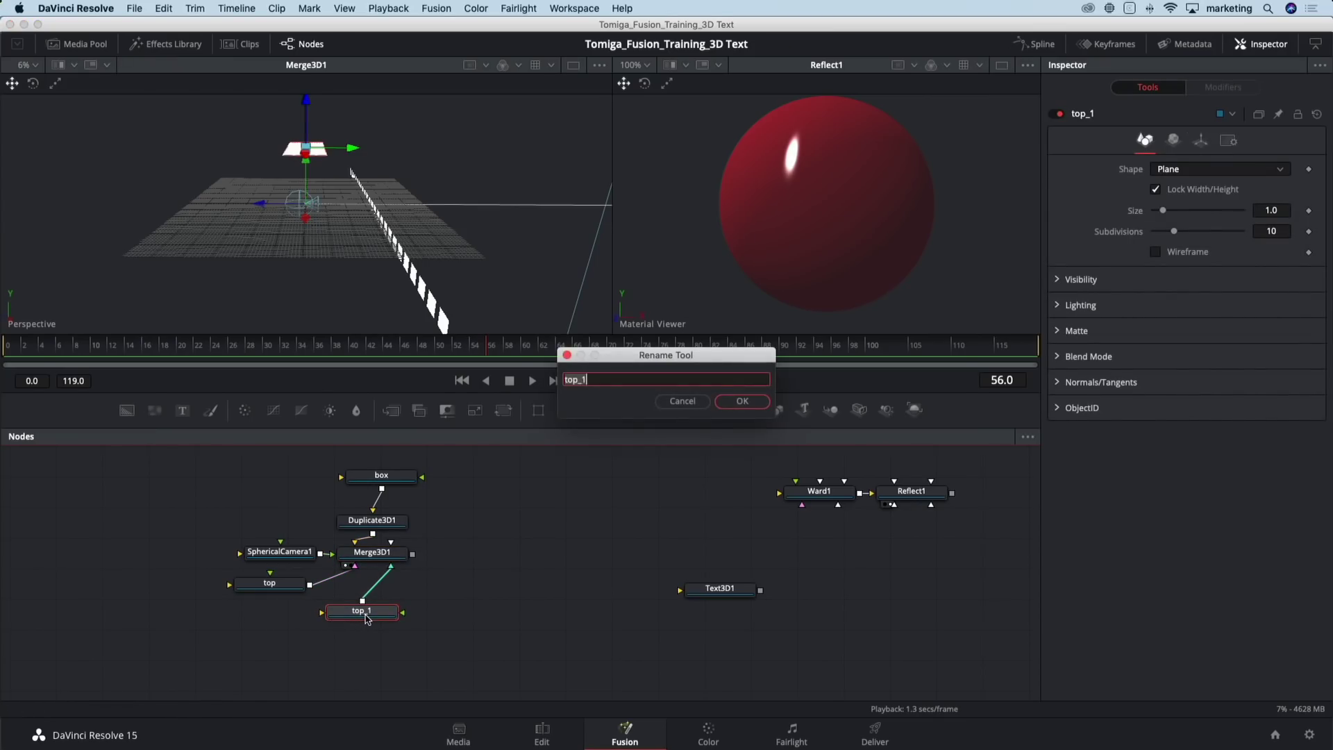
key(Return)
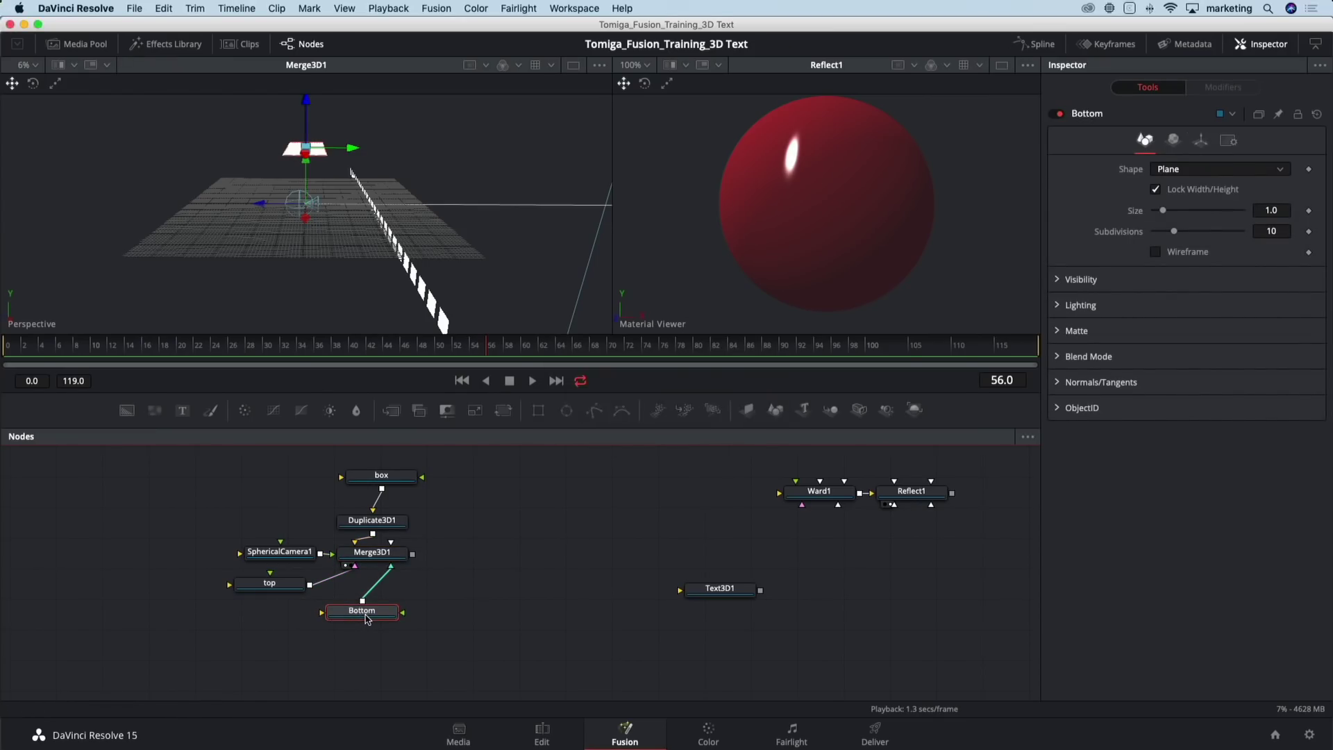
drag(307, 106, 329, 254)
Enlarge the top plane to an X scale of about 14 and a Y scale of 5.0
click(303, 583)
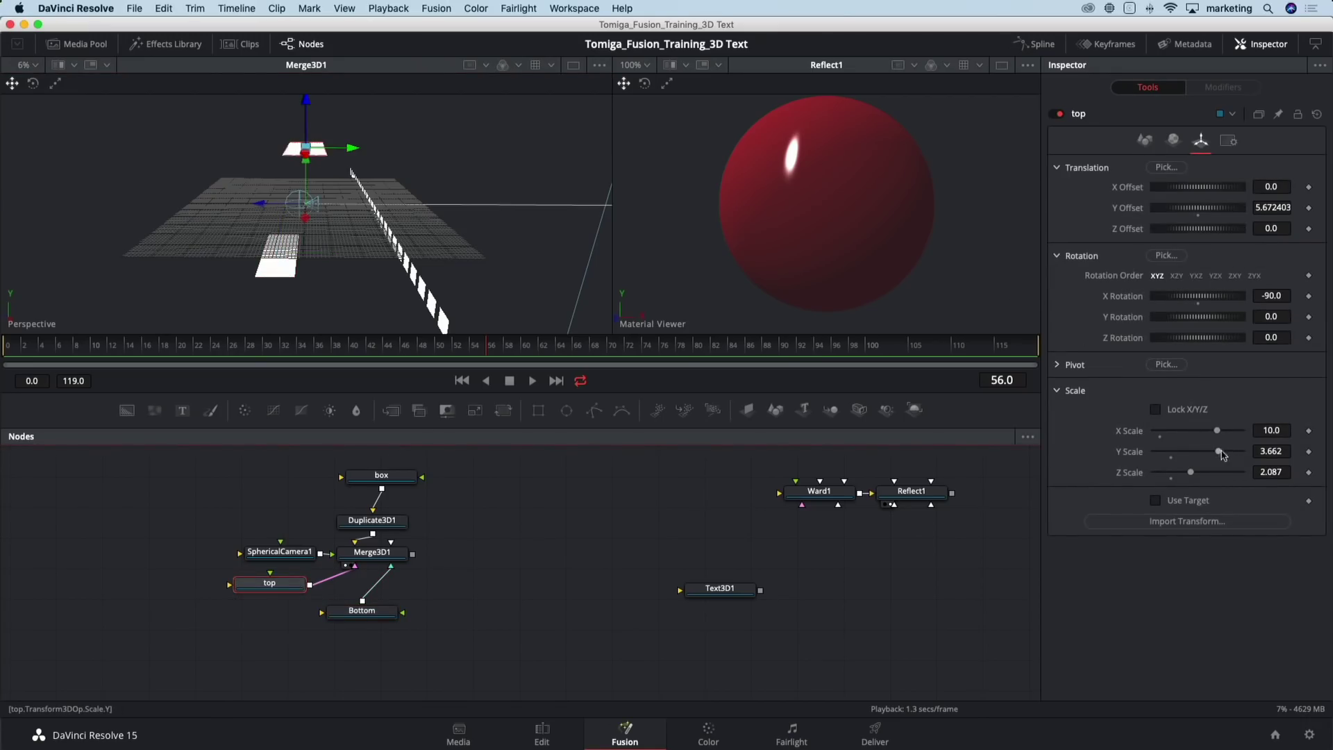
drag(1220, 436, 1250, 454)
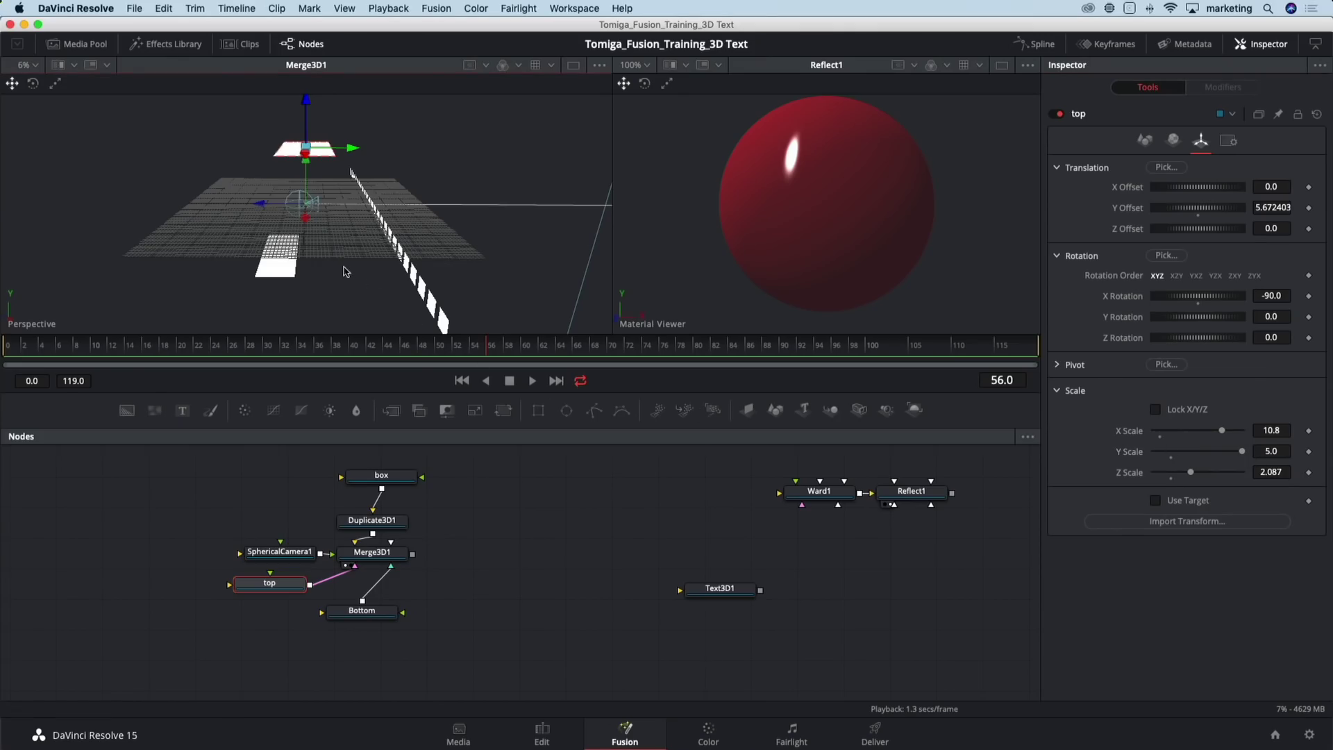
drag(345, 268, 548, 326)
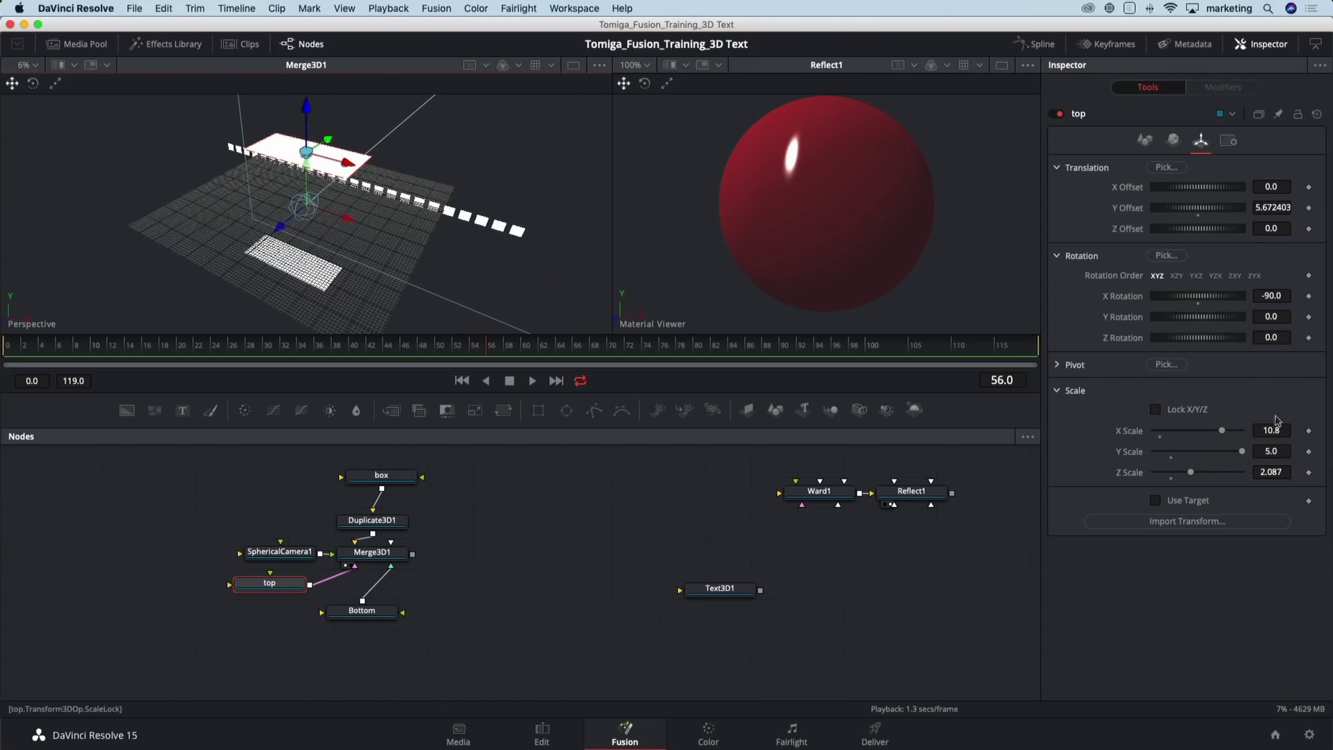
drag(1227, 437, 1256, 436)
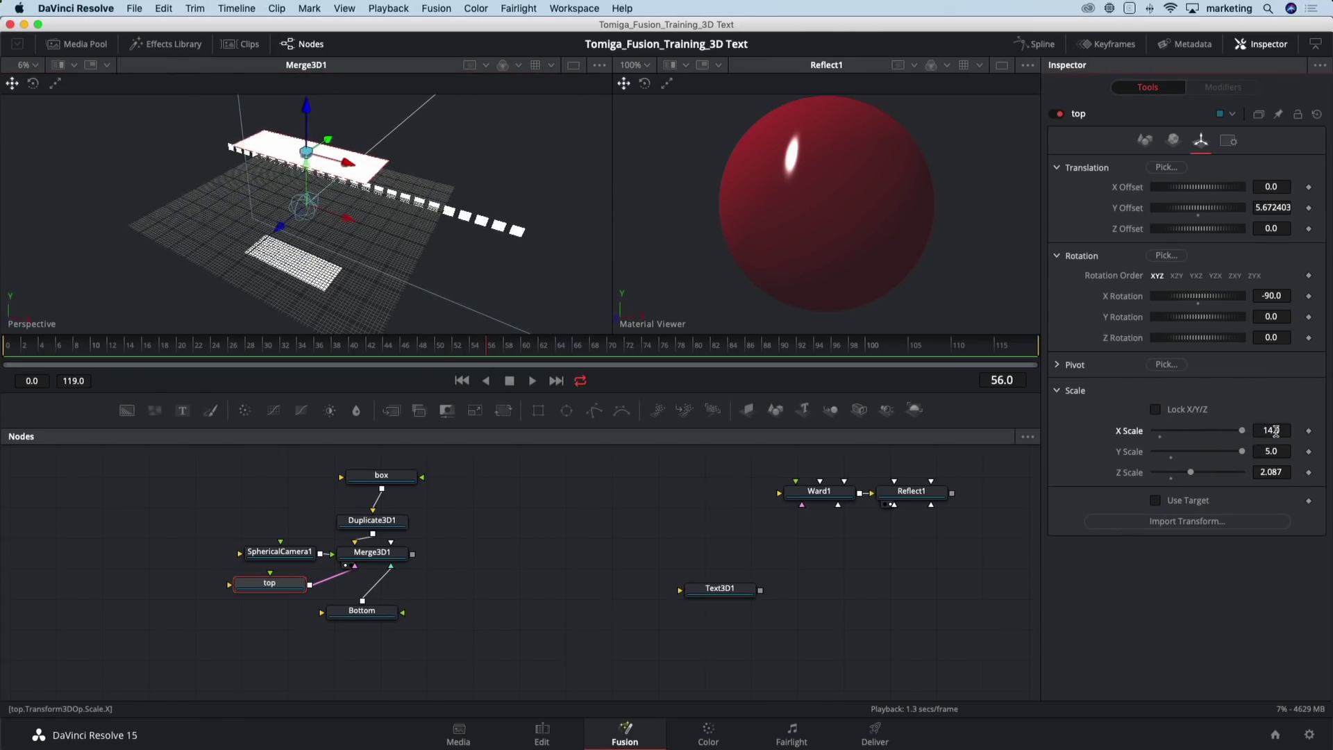
Widen the top plane to an X scale of 20
click(1276, 430)
key(Tab)
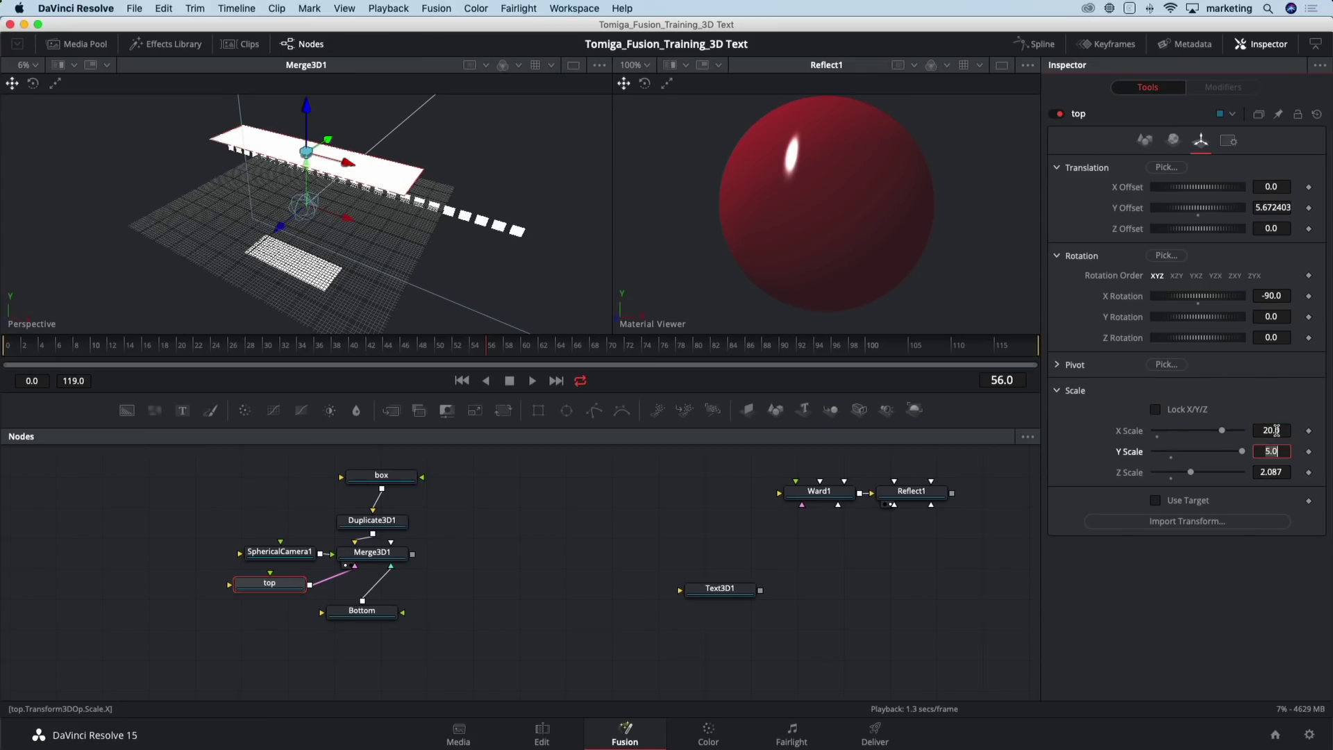
Enlarge the Bottom plane to an X scale of 14 and a Y scale of about 6.39
click(348, 614)
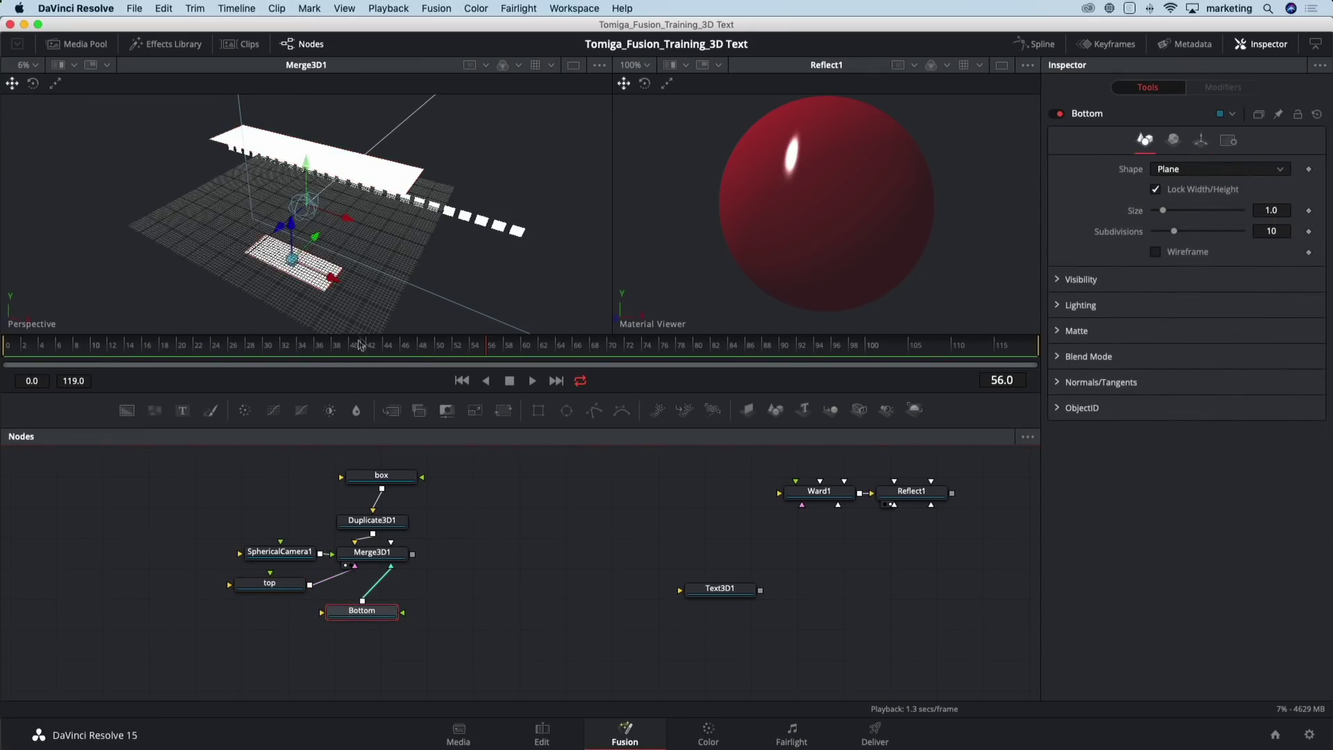
mouse_move(351, 285)
mouse_down()
mouse_move(188, 212)
mouse_move(278, 260)
mouse_move(375, 277)
mouse_up()
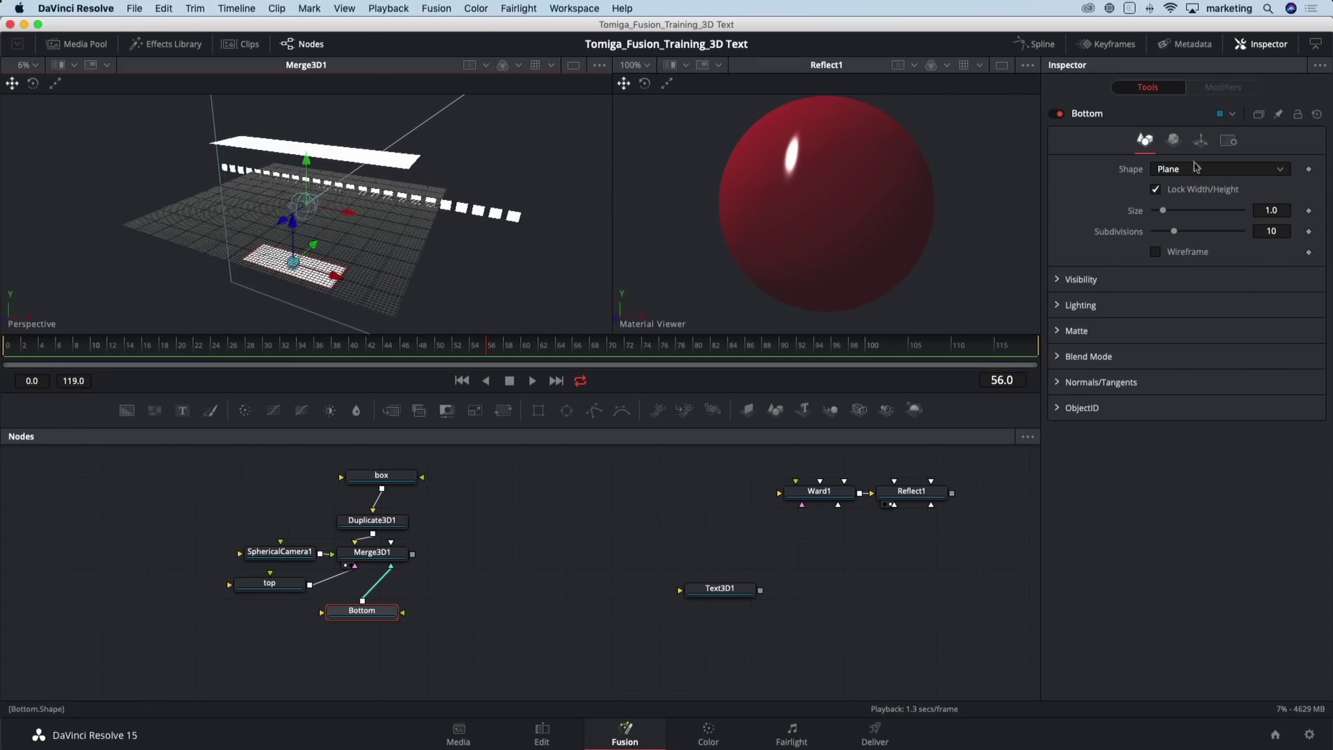
click(1200, 140)
drag(1223, 434, 1249, 433)
click(1264, 450)
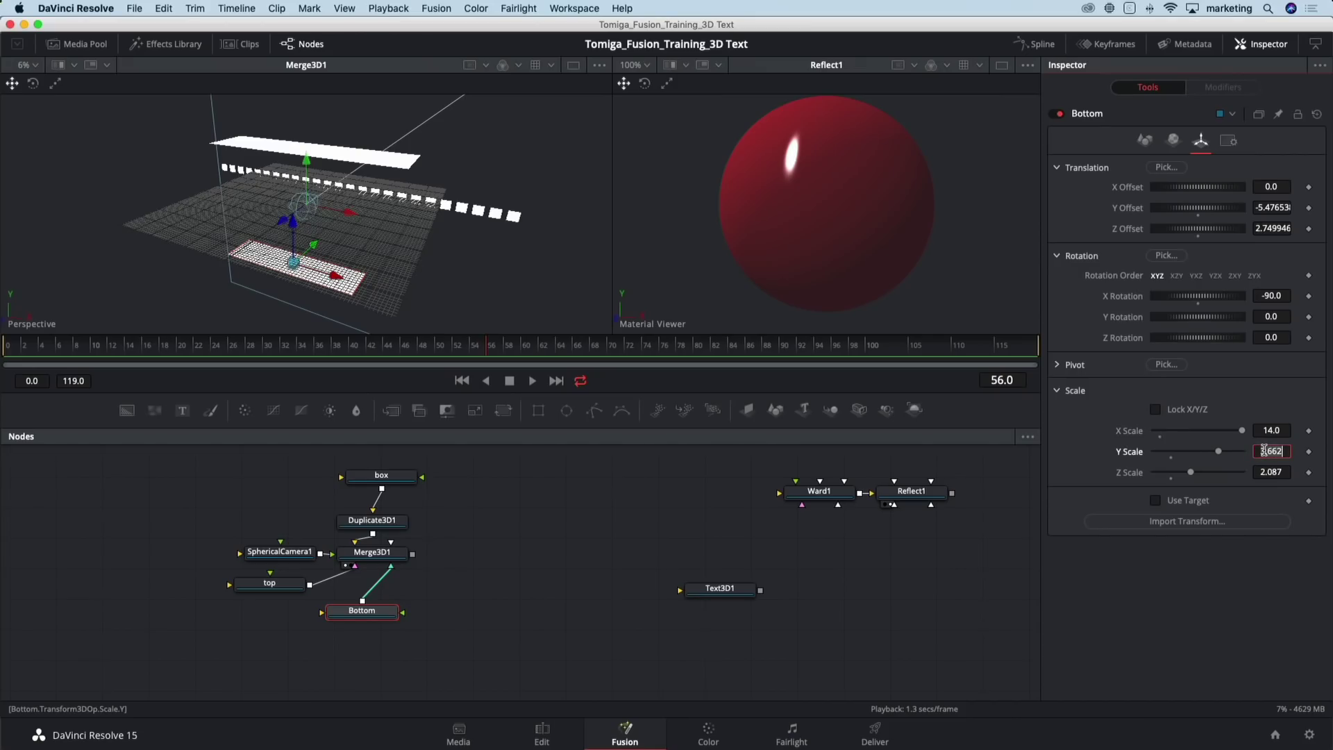
text(10)
key(Tab)
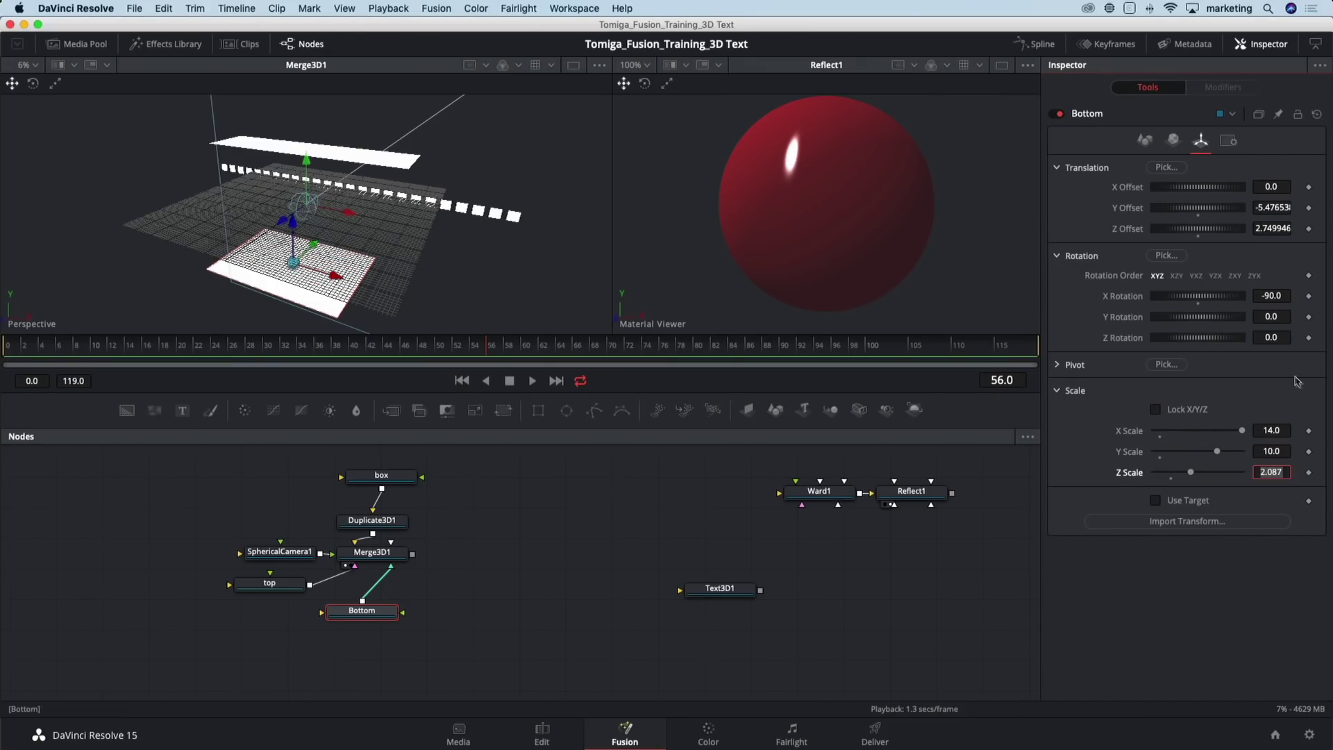
drag(1221, 456, 1195, 456)
Move the Bottom node beneath the top node, paste a copy of it nearby and feed the copy into Merge3D1
drag(371, 614, 264, 622)
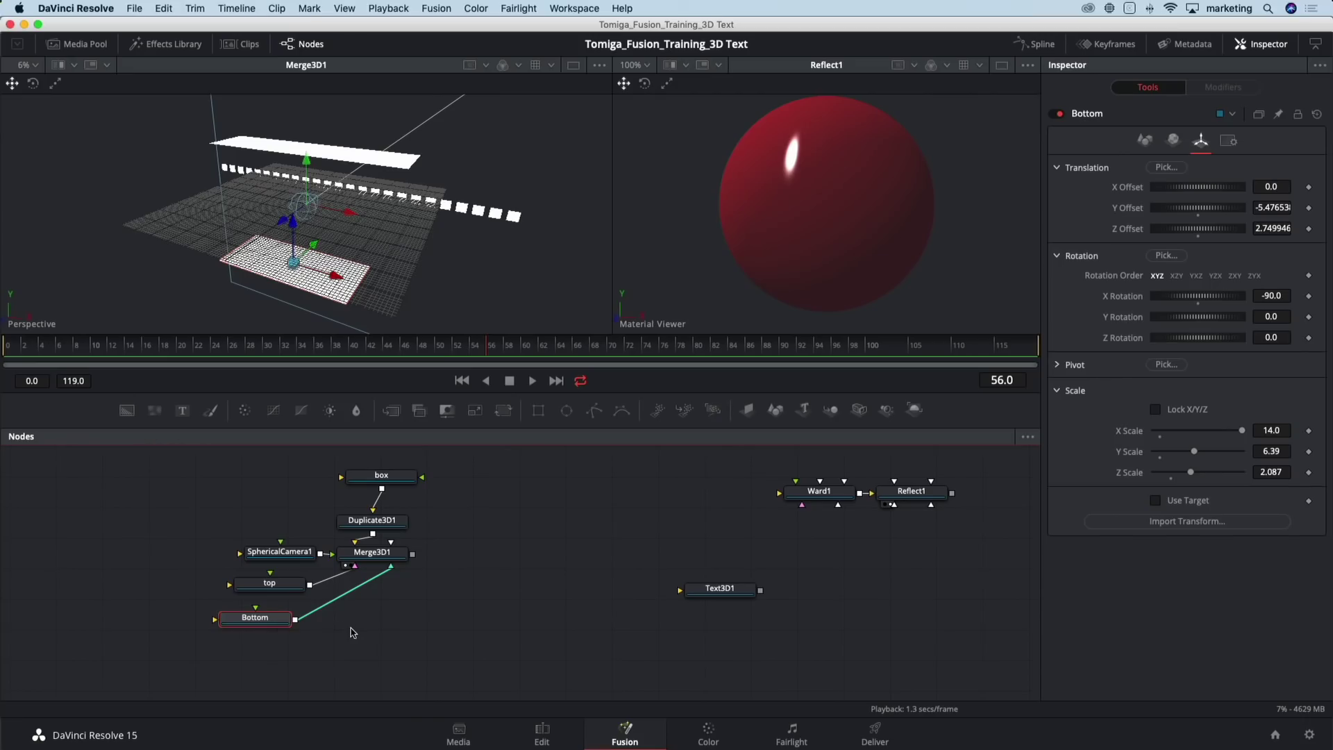
click(352, 632)
key(ctrl+v)
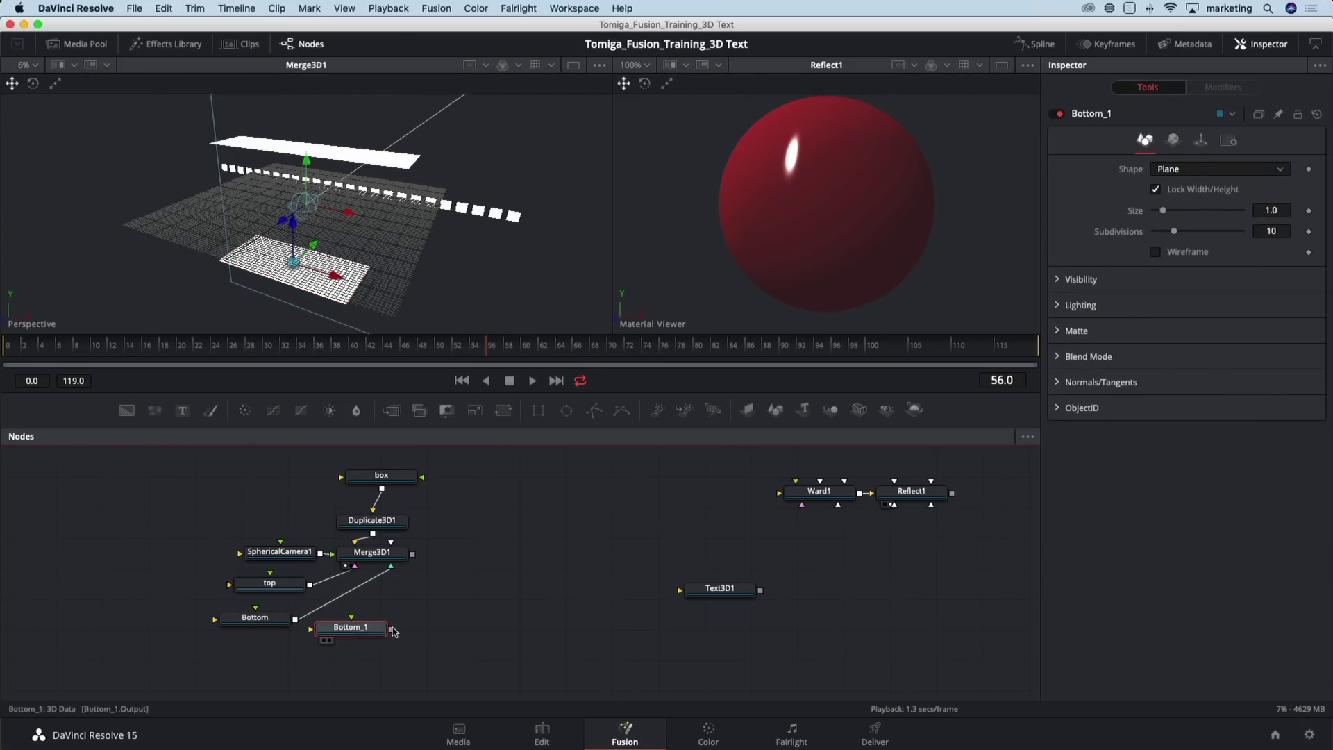
drag(392, 628, 378, 556)
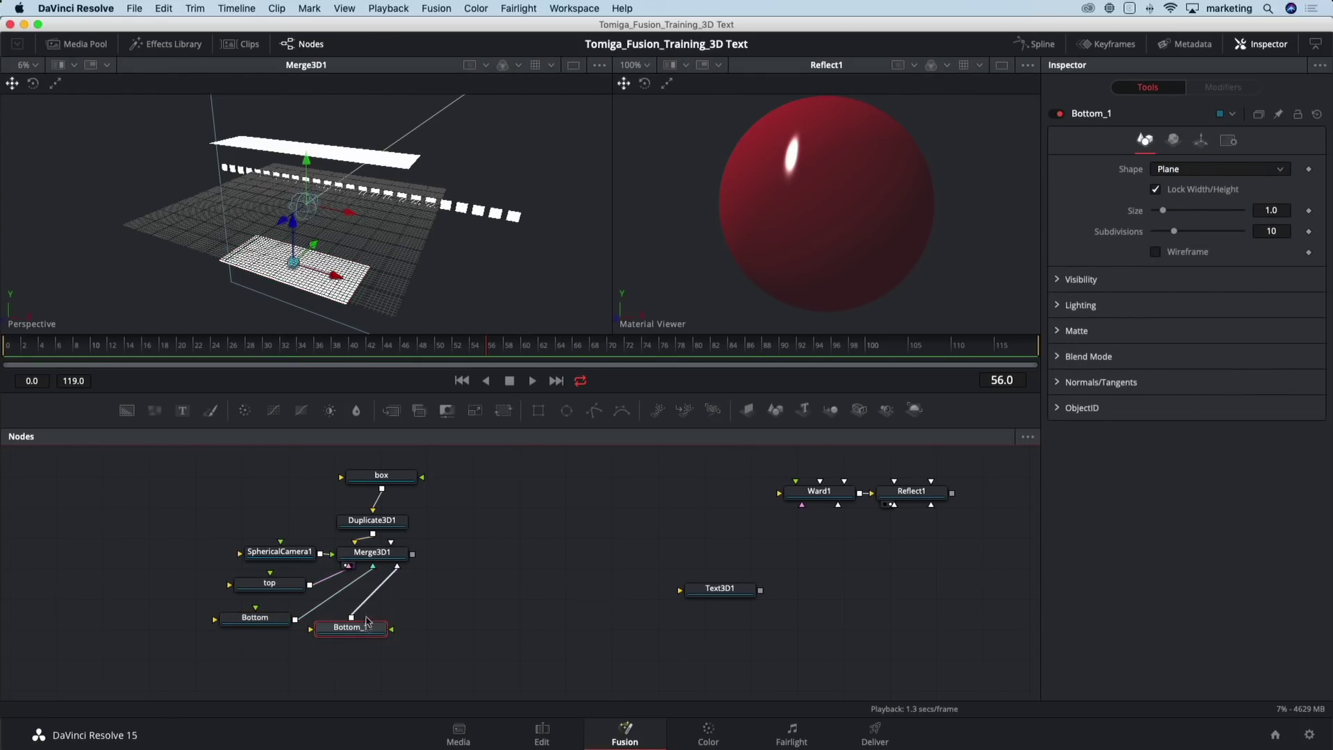
drag(365, 632, 378, 633)
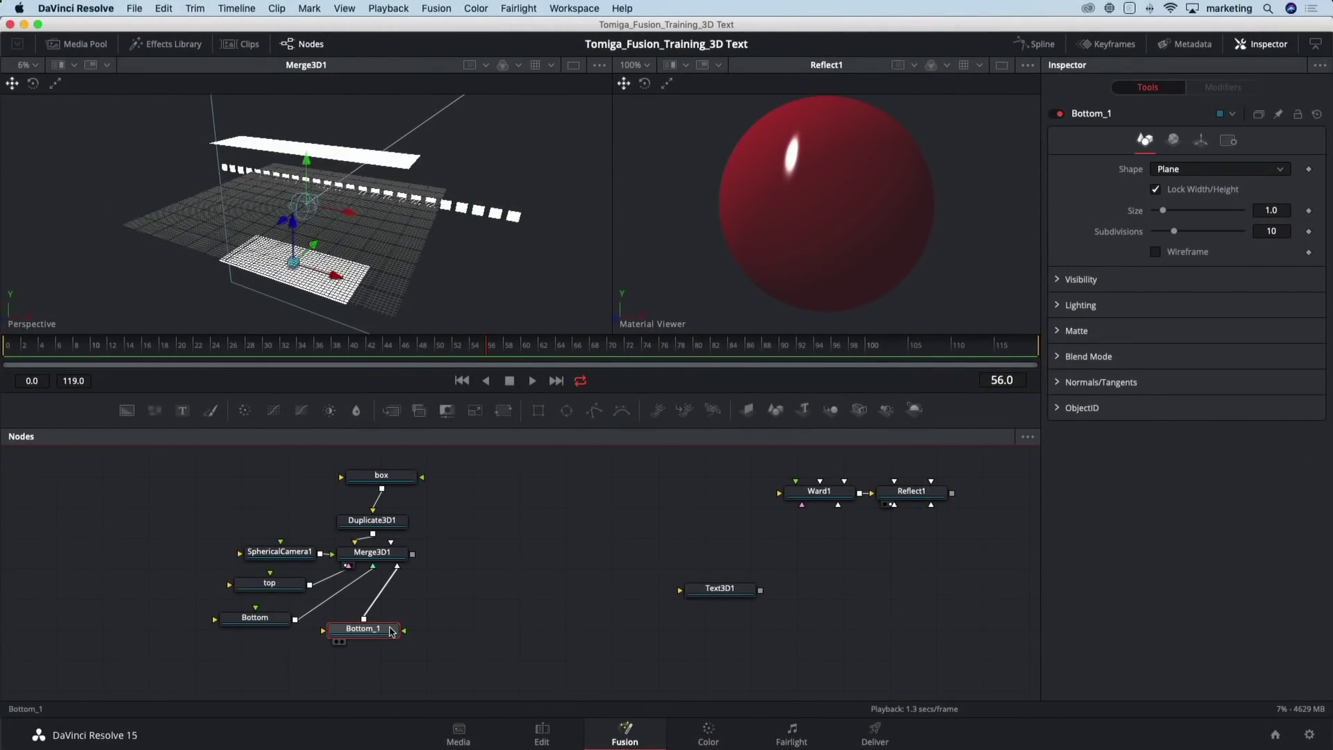
Rename the copied plane node "Side"
key(F2)
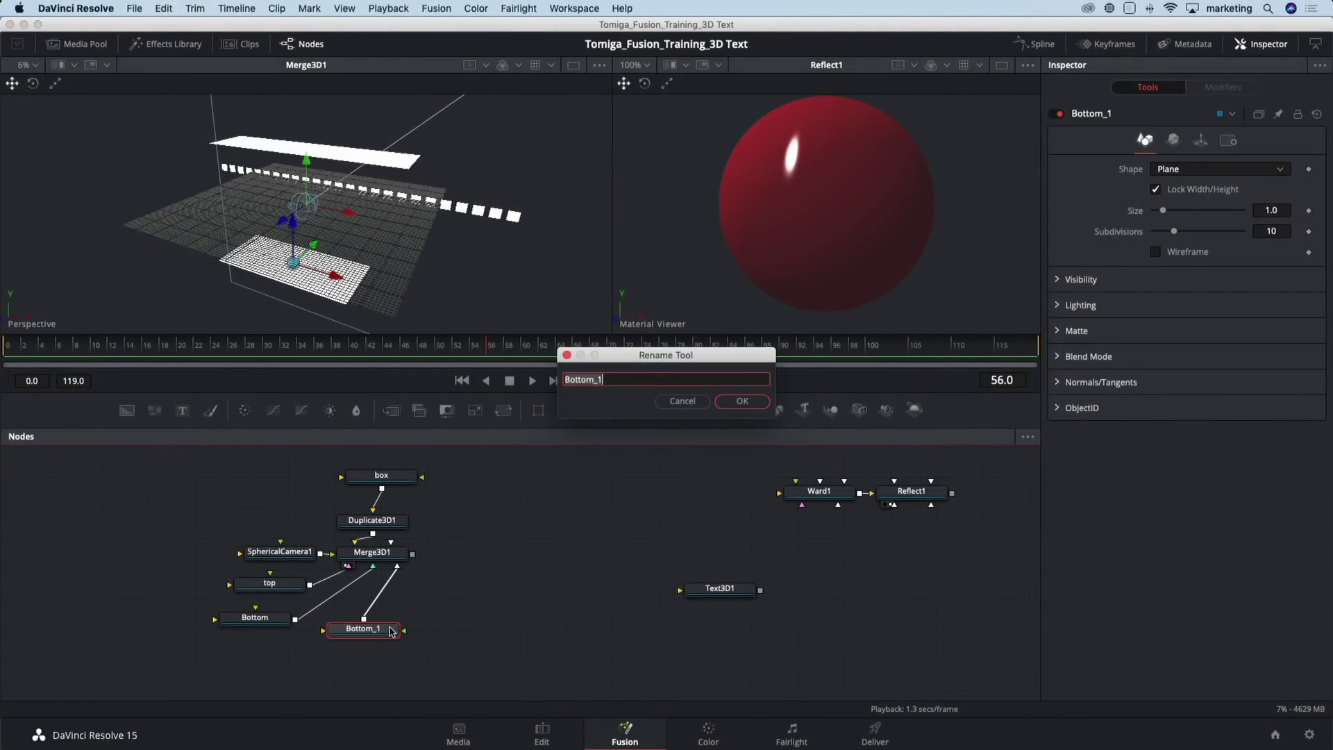
text(Side)
key(Return)
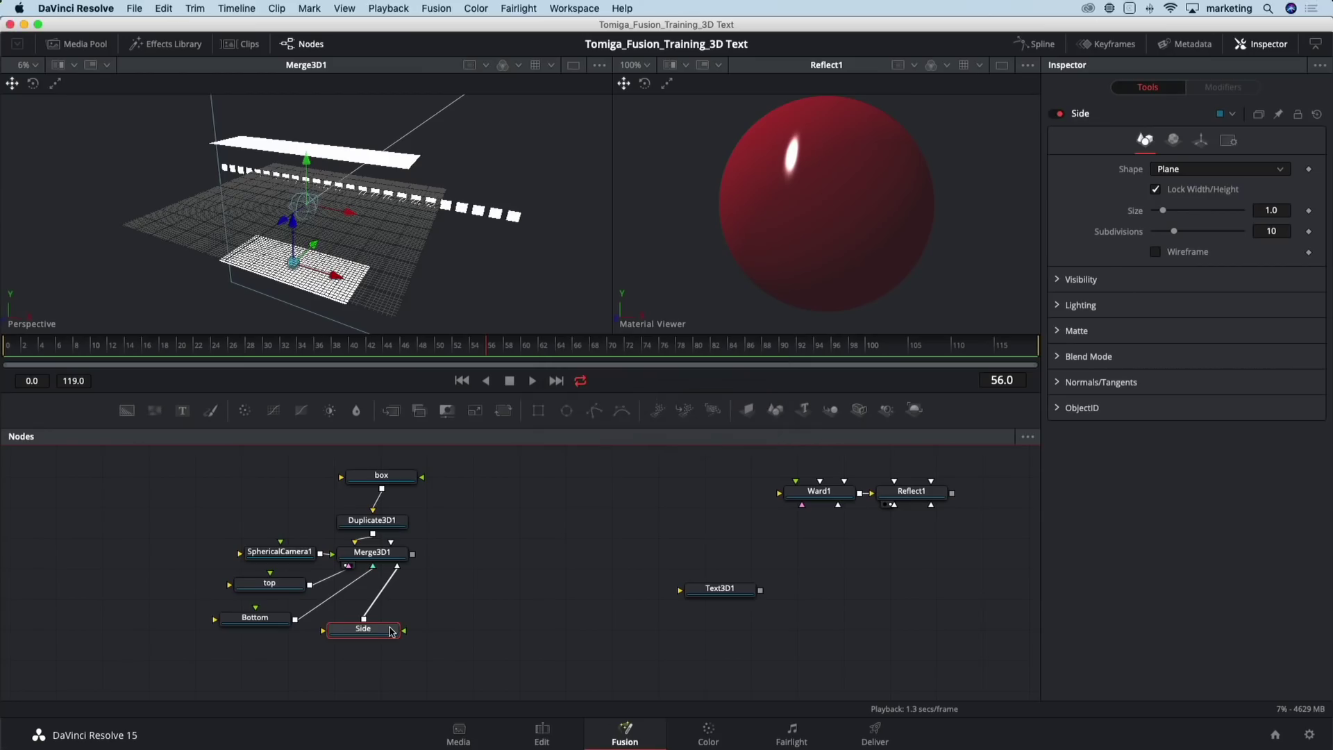
Raise the Side plane to a Y offset of about 2.08, reset its X rotation and move it along Z, opposite the row of boxes
drag(293, 223, 288, 154)
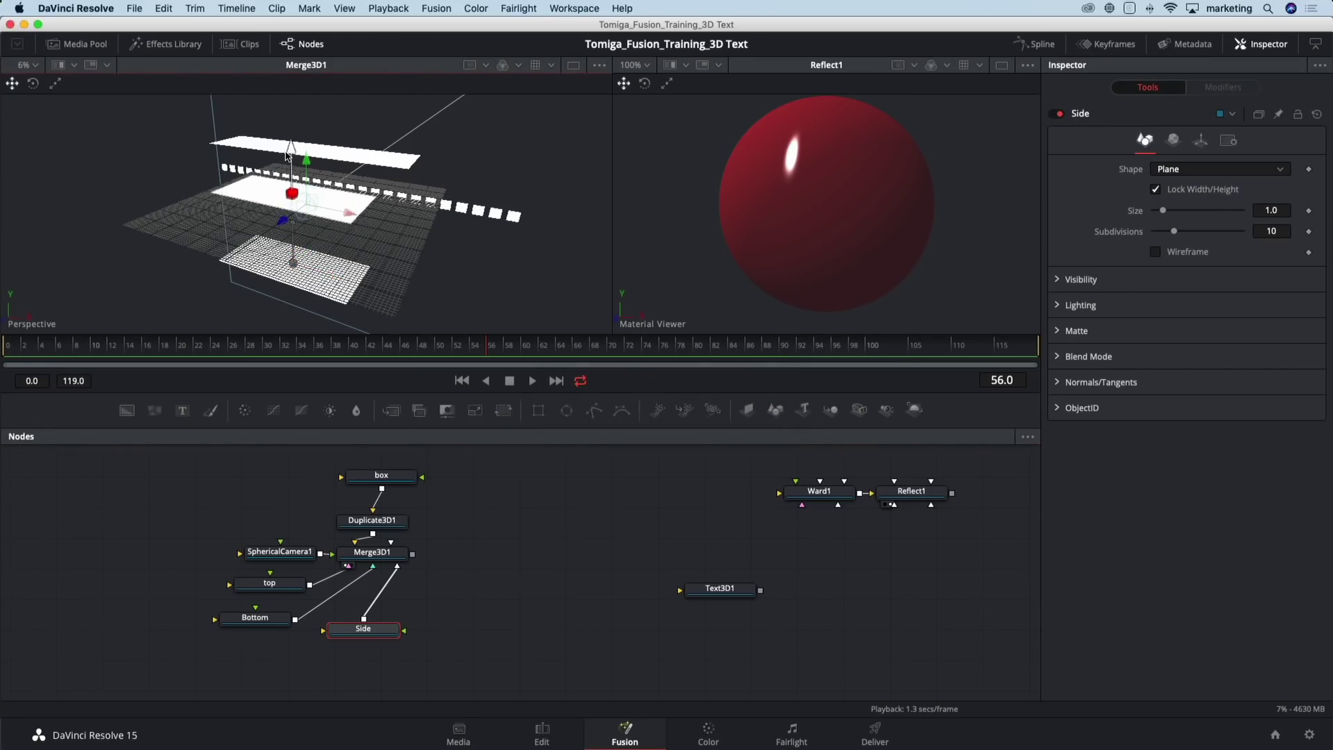
click(1200, 140)
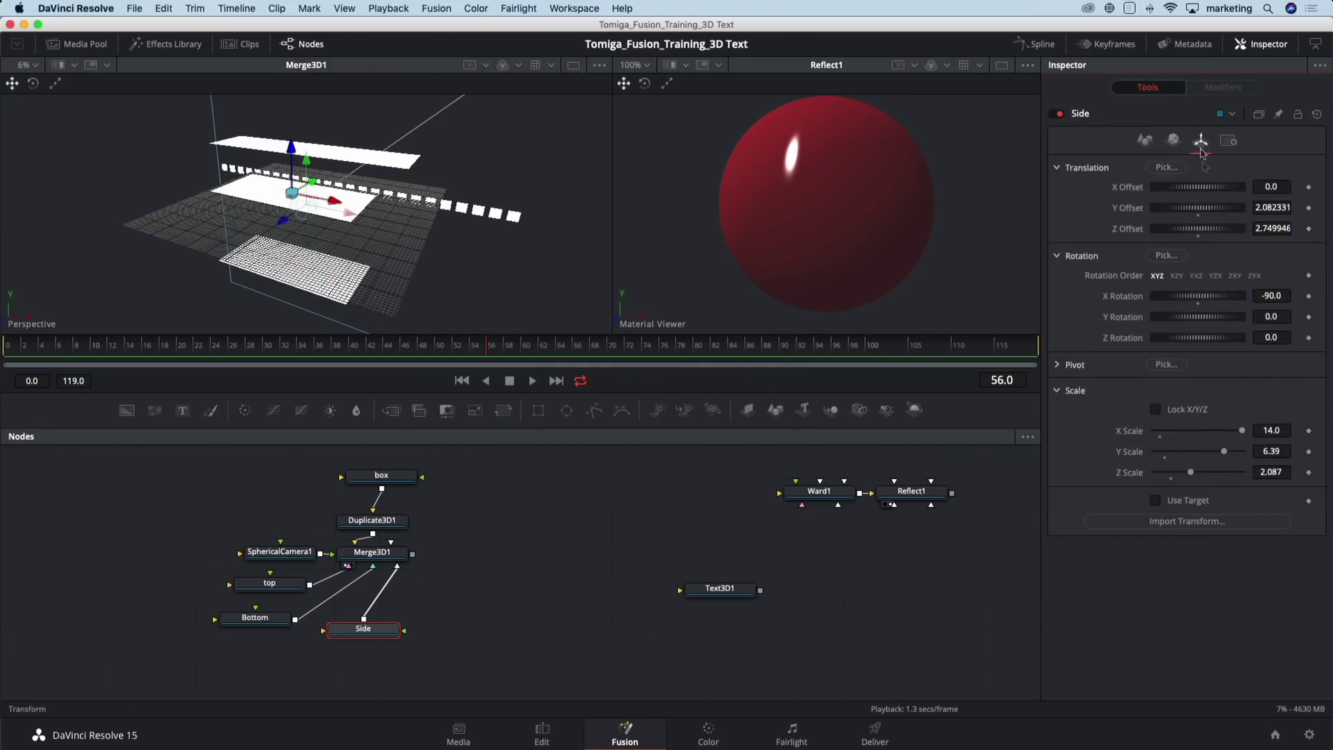
double_click(1199, 297)
drag(447, 220, 274, 243)
drag(232, 195, 181, 210)
drag(331, 248, 371, 243)
Darken the Side plane's diffuse color to a grey with a value of about 0.205
click(1173, 139)
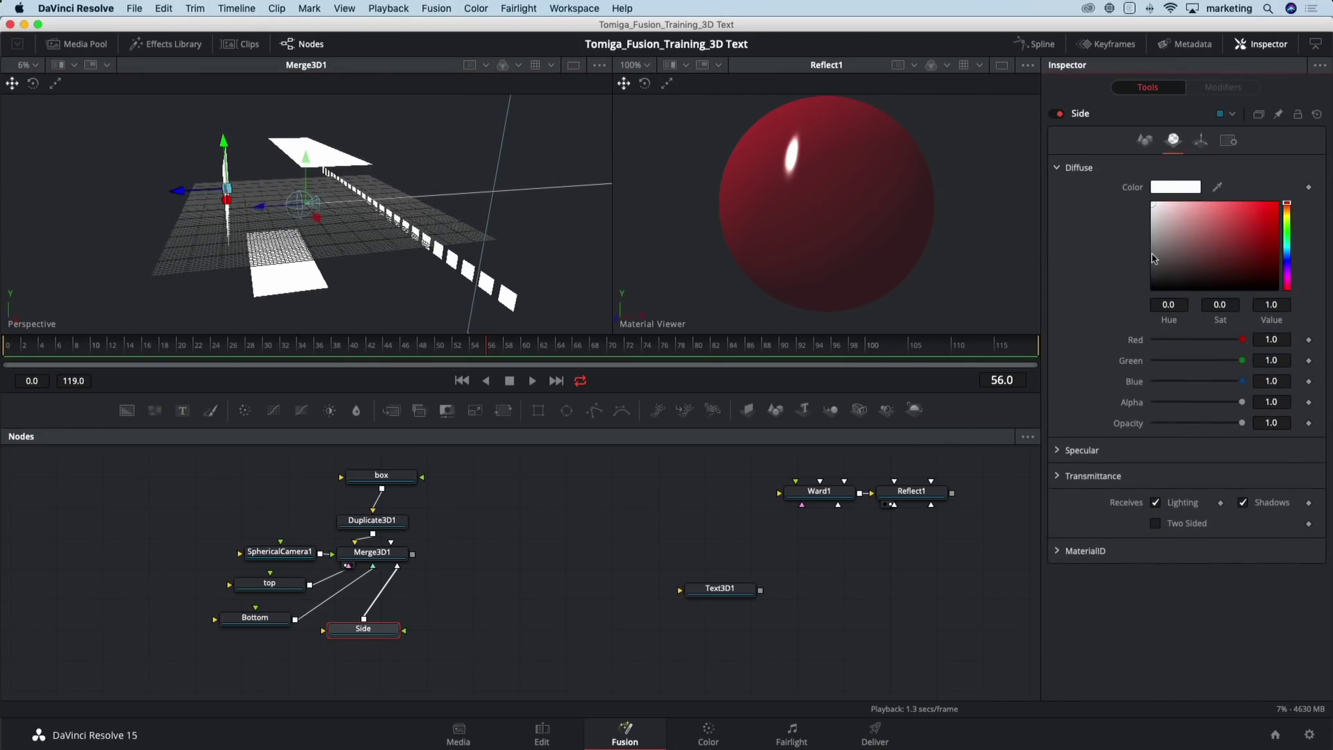
drag(1155, 266, 1153, 274)
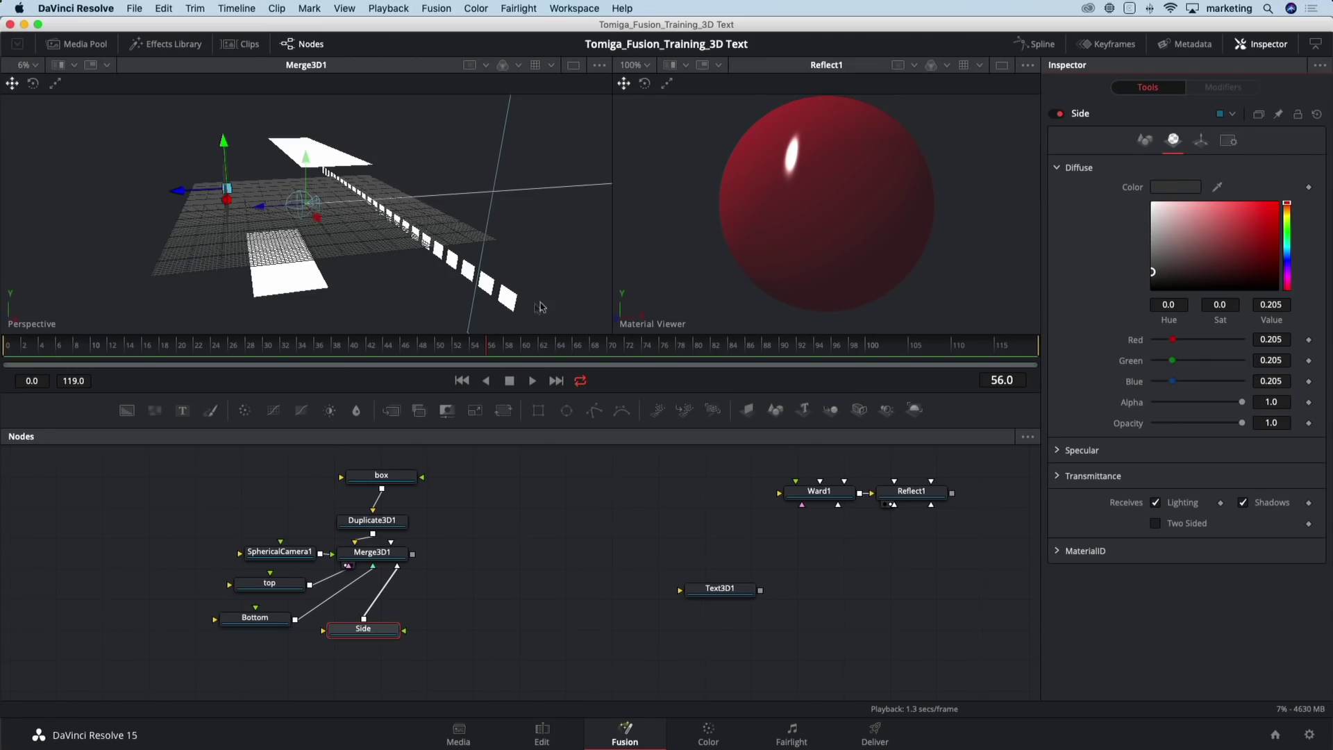
drag(365, 289, 317, 265)
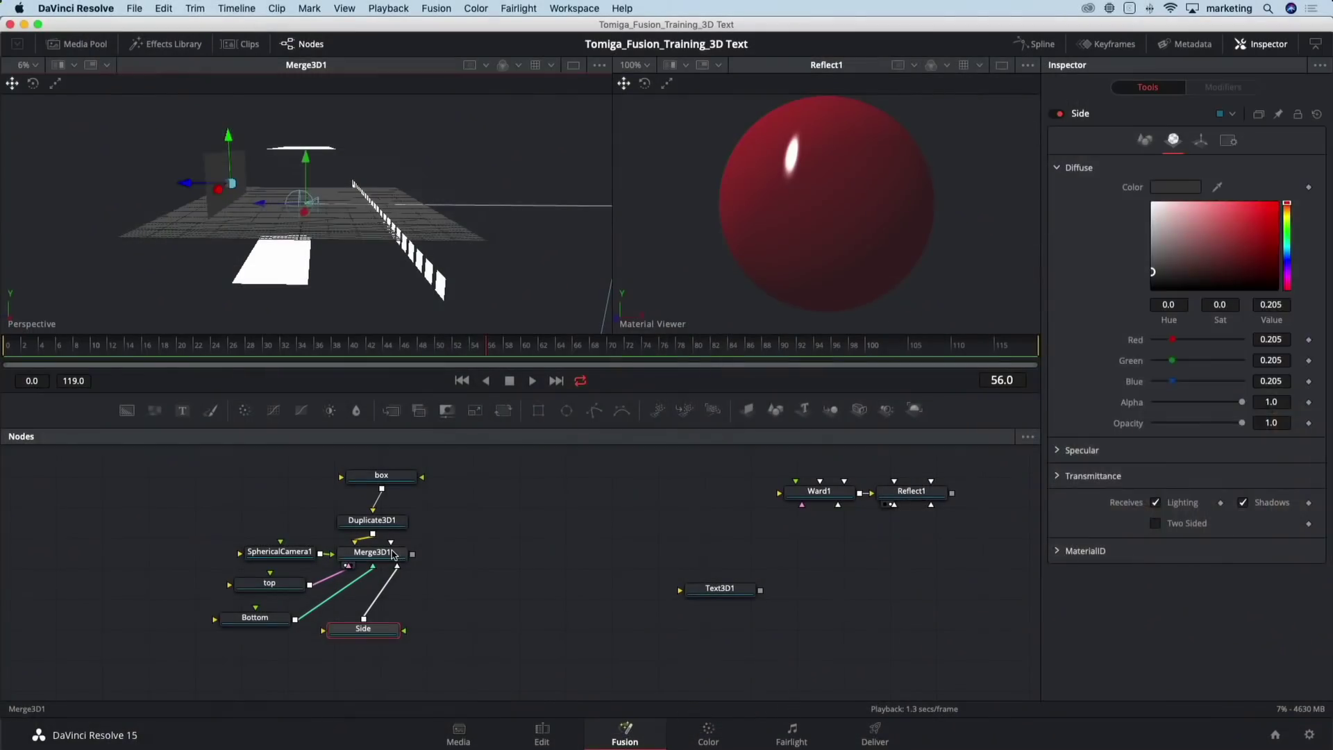
Add a Renderer 3D node after Merge3D1 and space it out from the merge
click(393, 553)
key(shift+space)
text(shap)
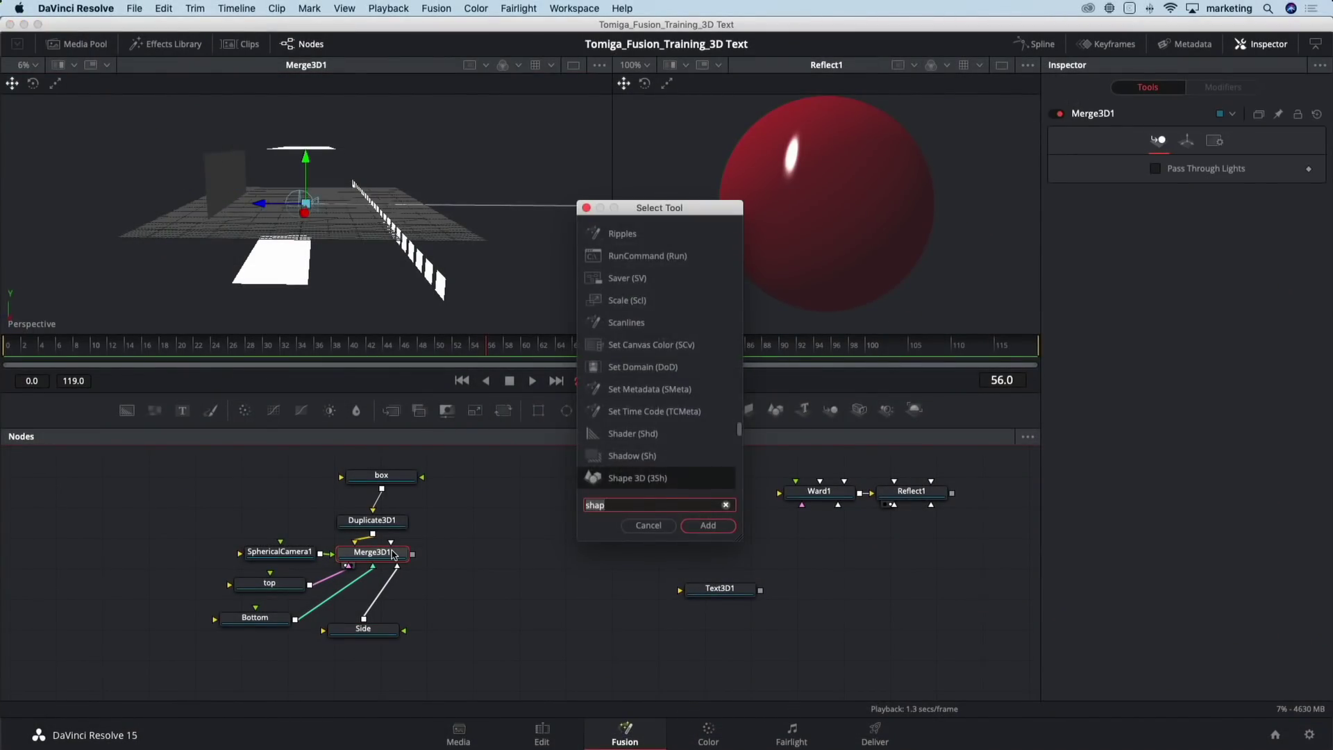
text(ren)
key(Return)
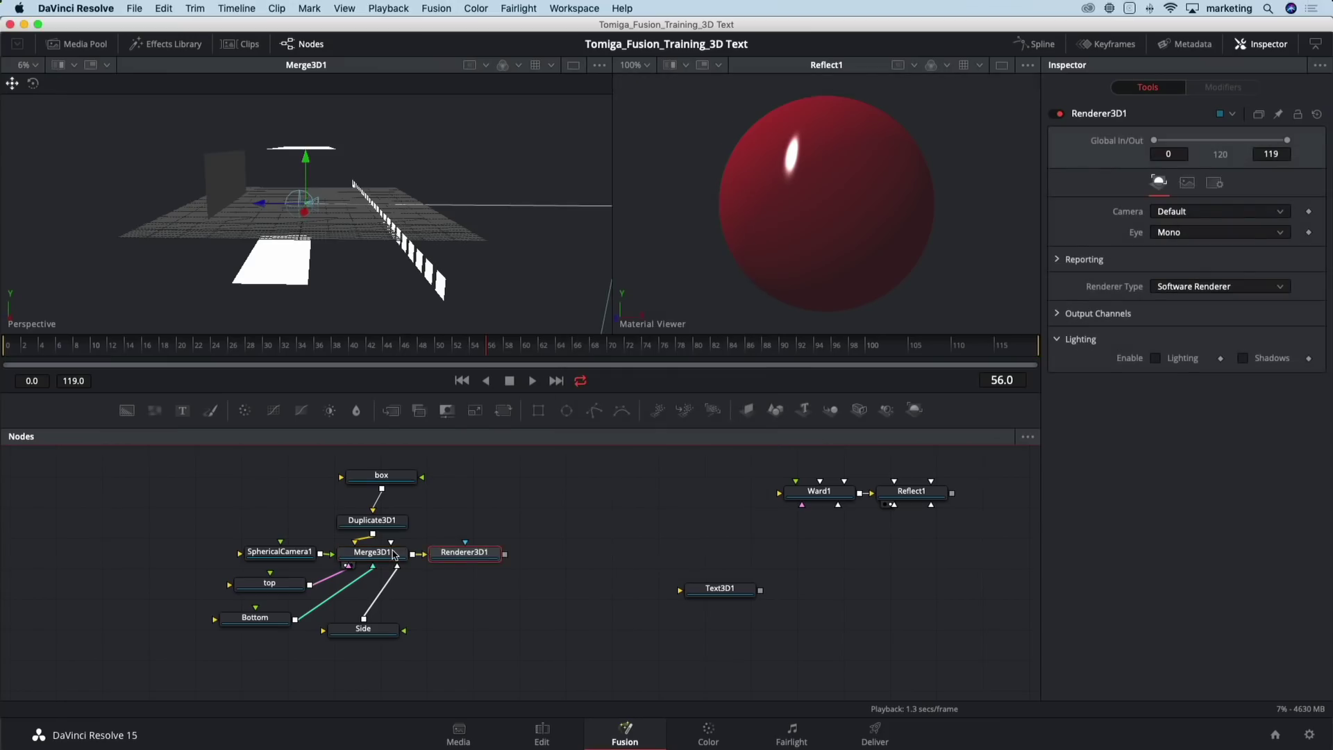
drag(497, 557, 508, 558)
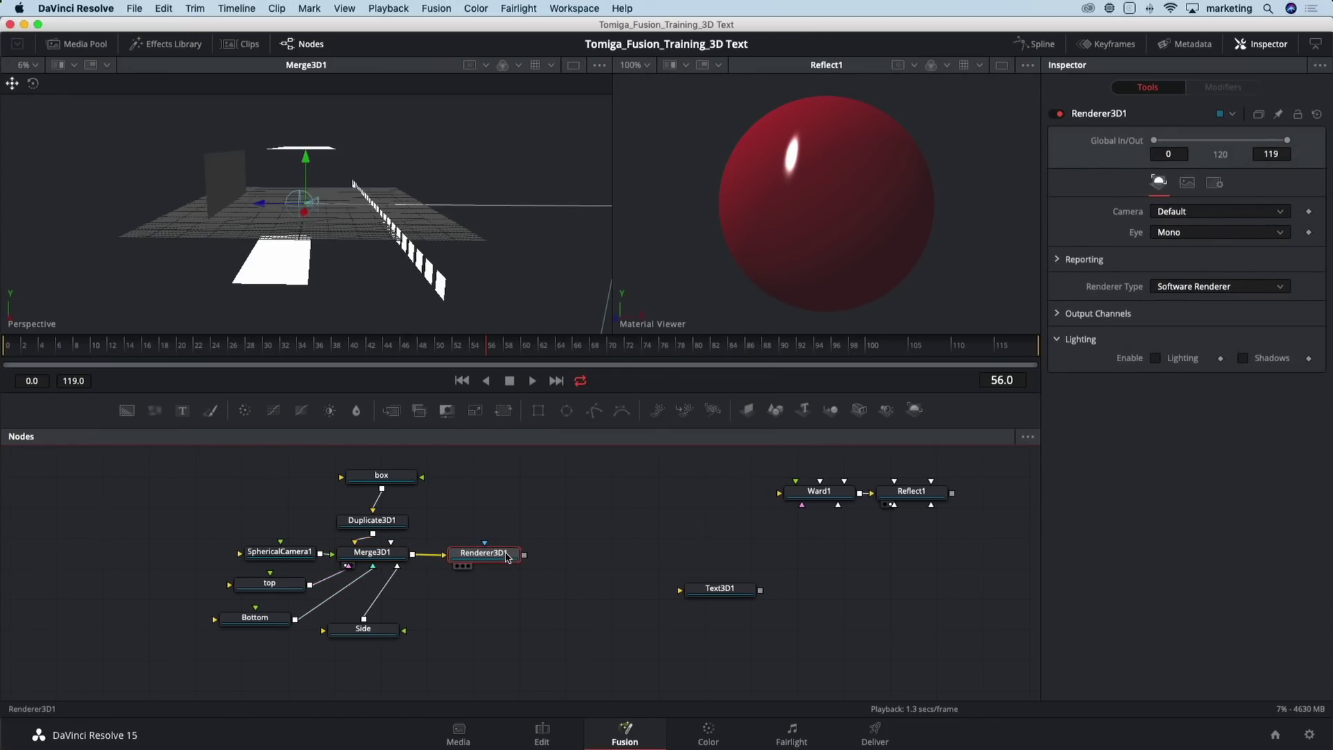
Display the Renderer3D1 output in the viewer, turn off the checker underlay and fit the image to the viewer
key(1)
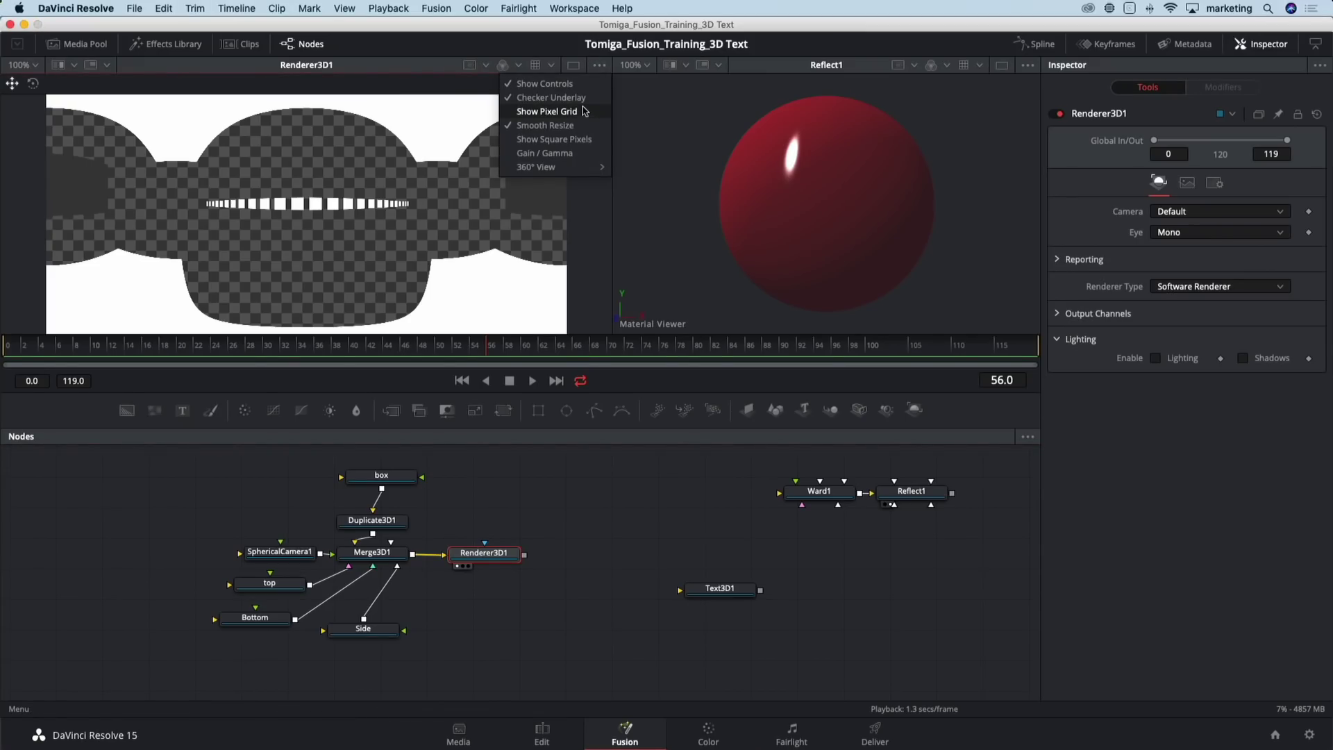
click(549, 97)
key(shift+z)
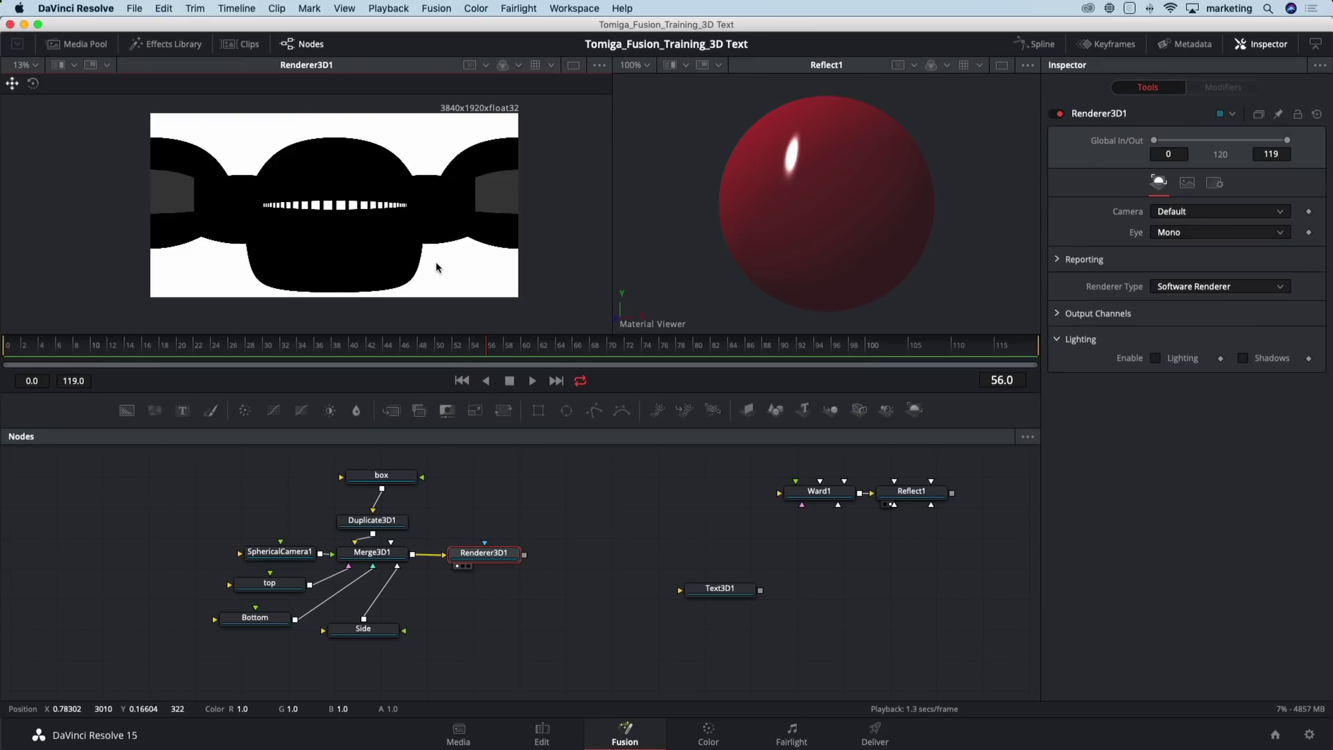
Add a SphereMap node after Renderer3D1
drag(508, 555, 514, 549)
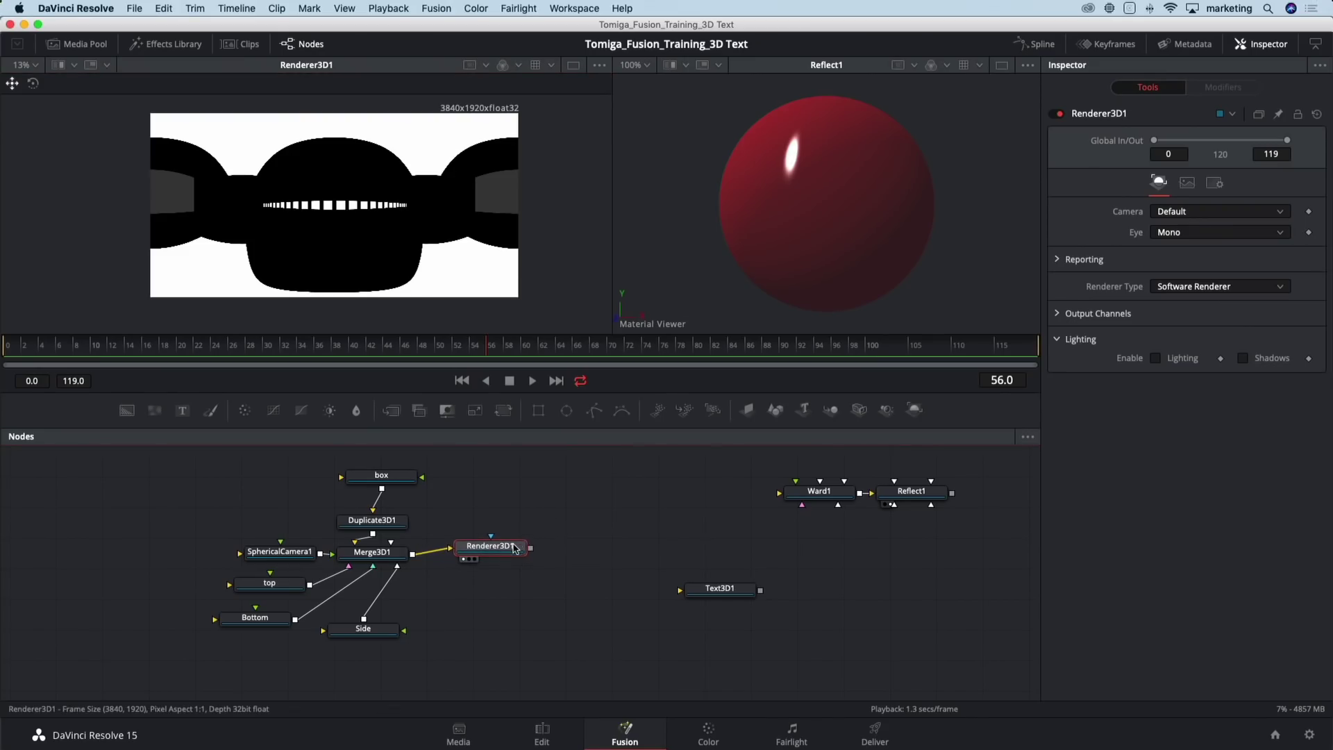
key(shift+space)
text(sph)
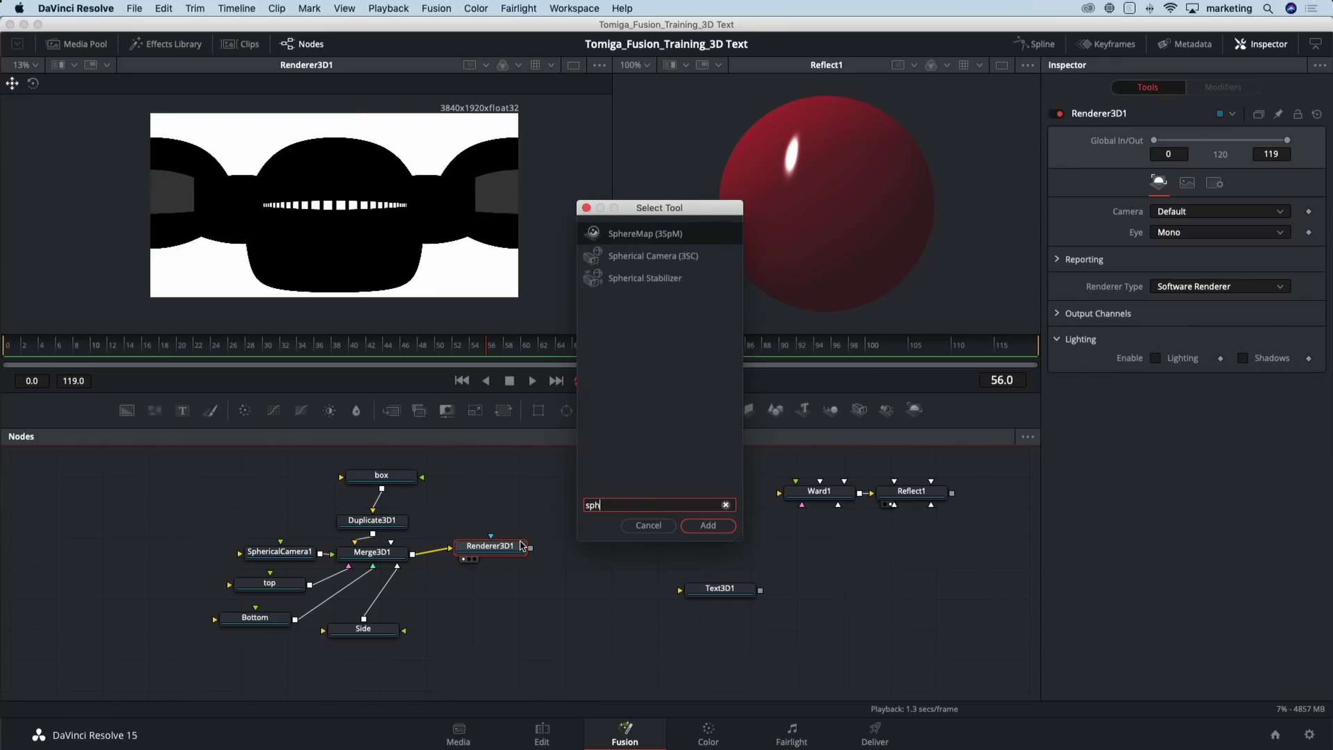
key(Return)
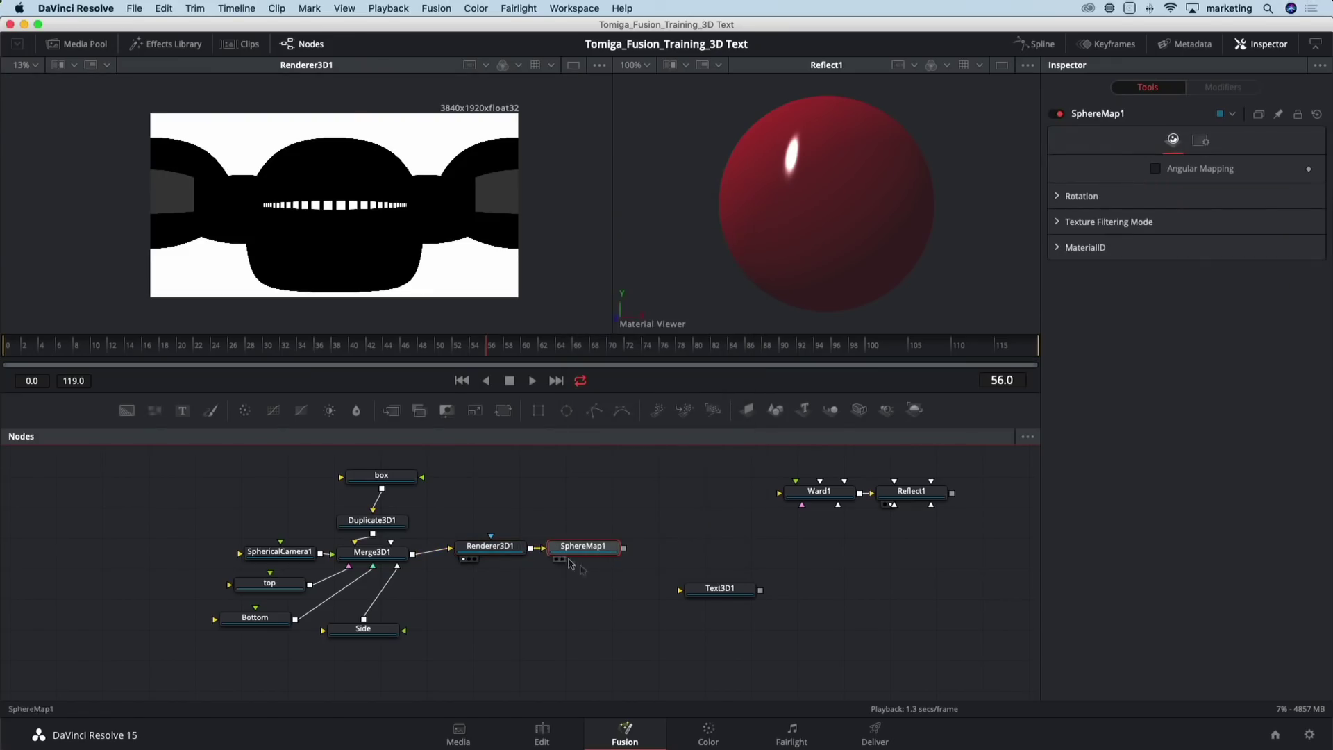
Connect SphereMap1 to the Reflection Color Material input of Reflect1
drag(618, 553, 860, 542)
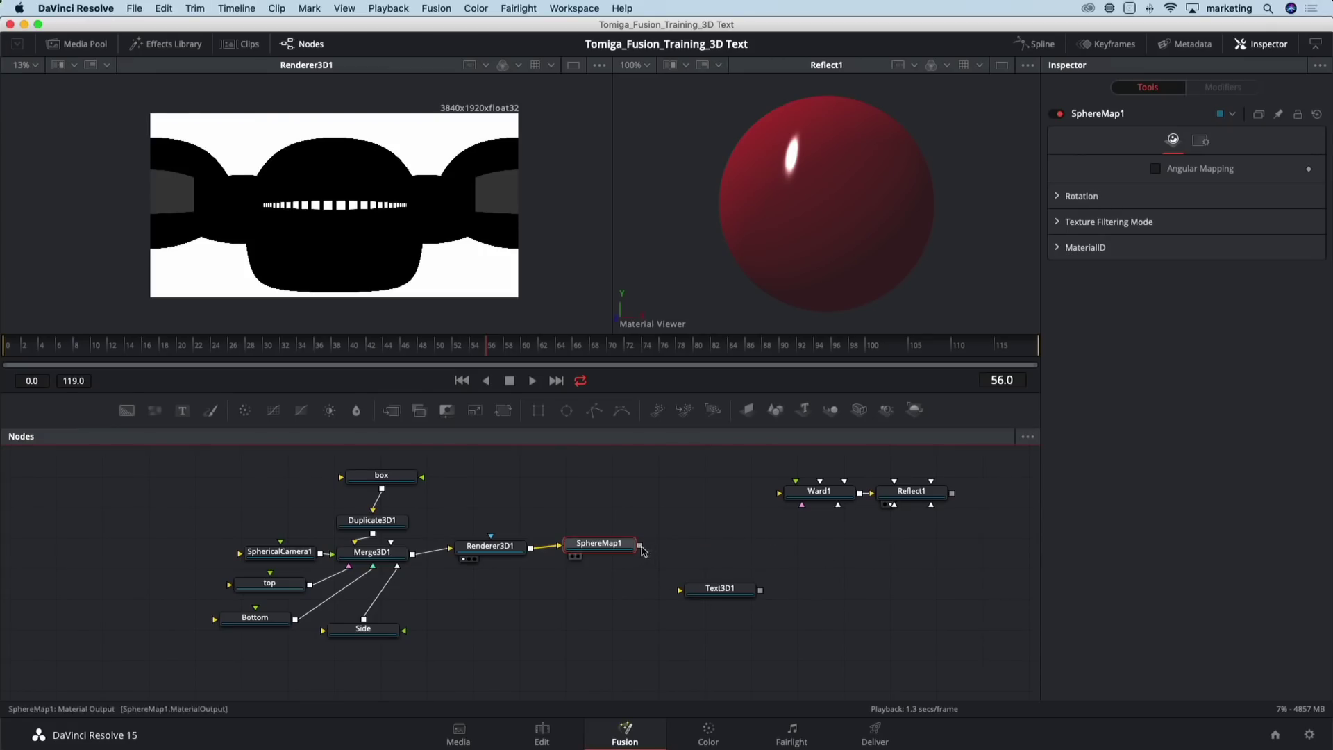
drag(641, 550, 960, 528)
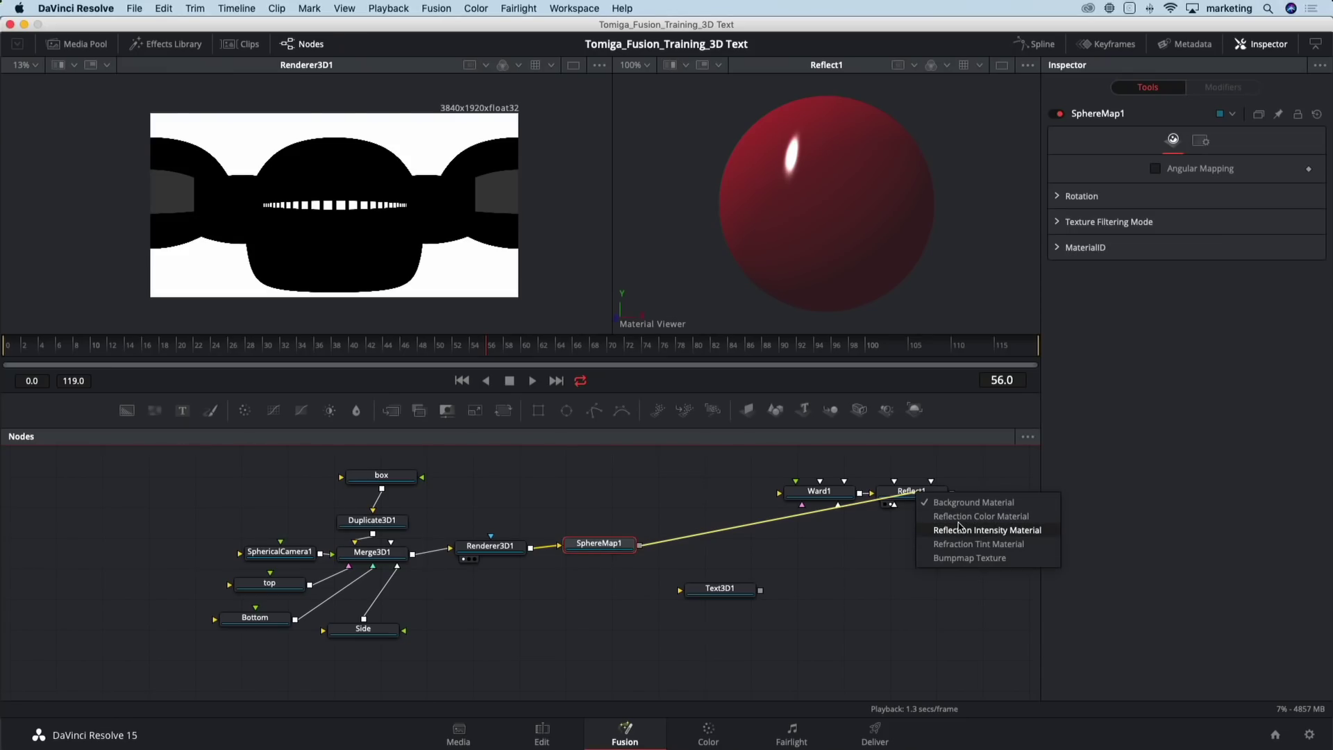
mouse_move(961, 528)
mouse_down()
mouse_move(960, 504)
mouse_move(960, 517)
mouse_up()
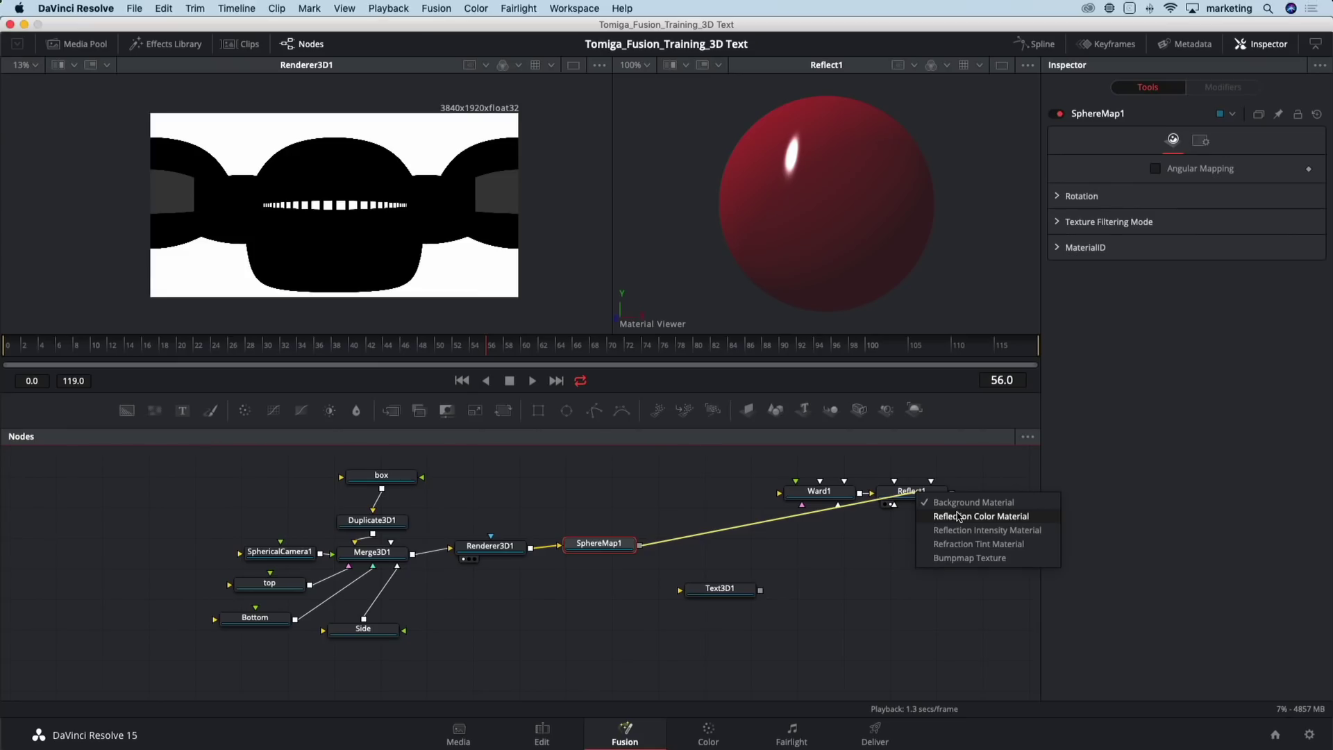
drag(981, 518, 982, 518)
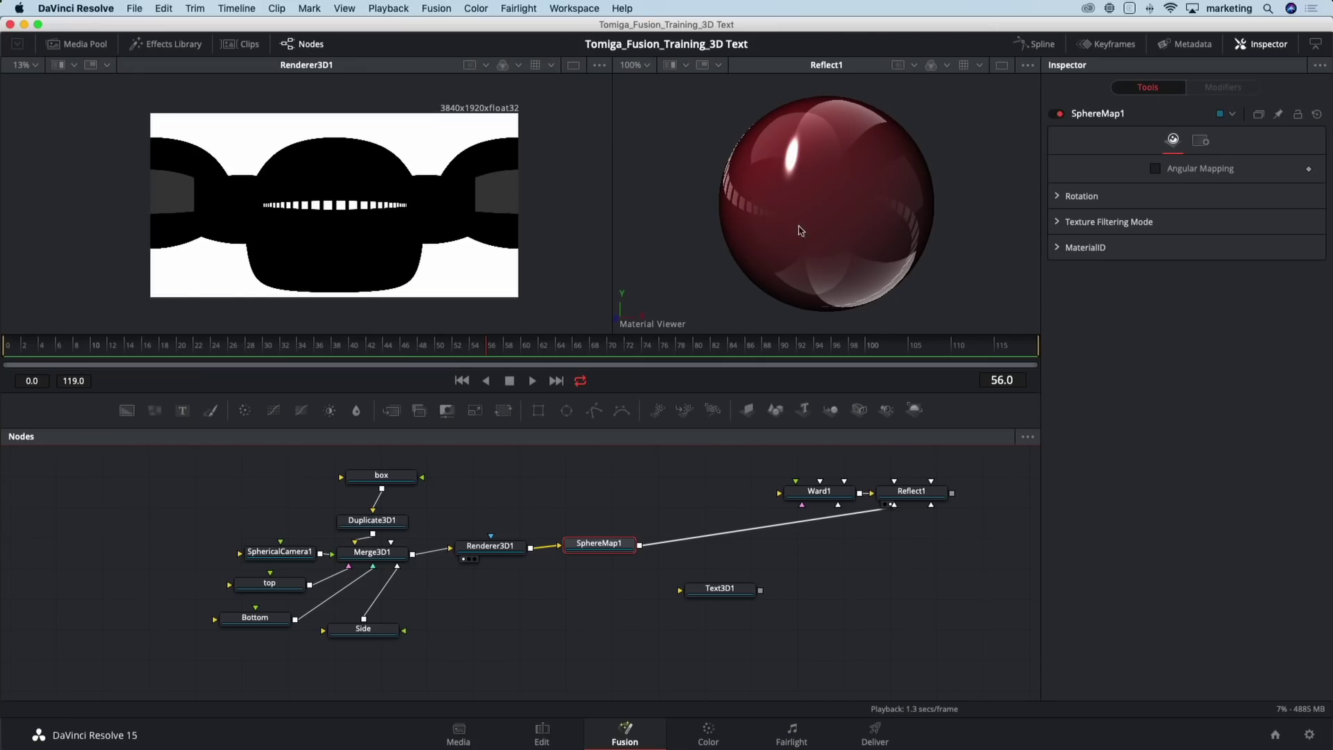
Enable Angular Mapping on SphereMap1
drag(830, 212, 884, 238)
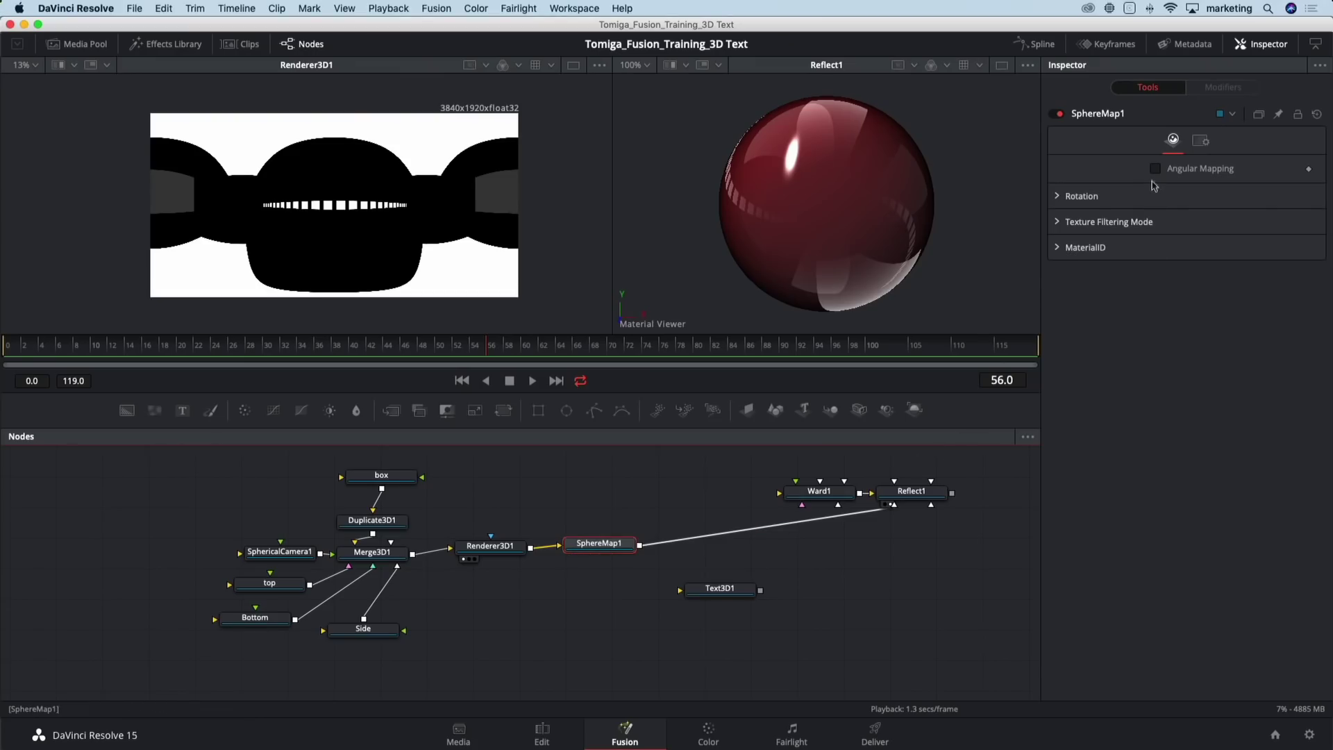
click(1155, 169)
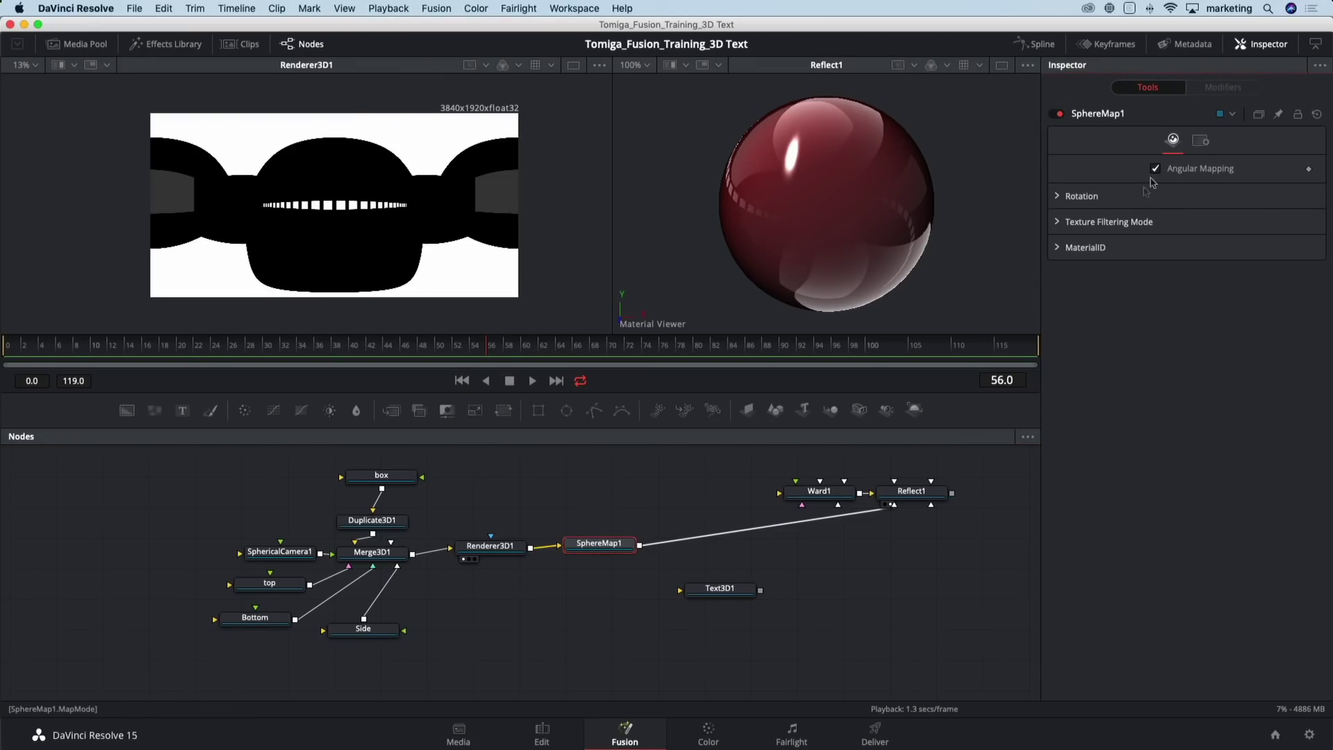
Move the Ward1 and Reflect1 nodes closer to SphereMap1 and place Text3D1 beneath Reflect1
drag(810, 464, 785, 497)
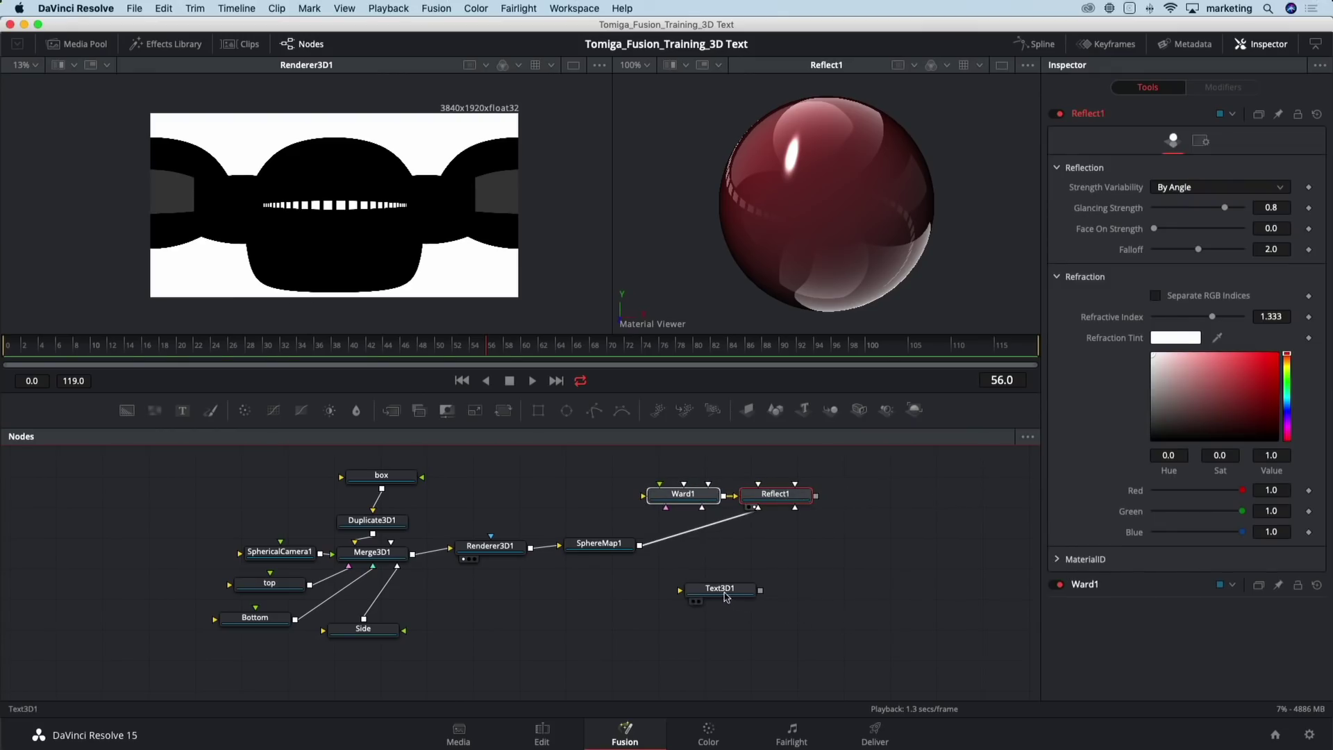
drag(725, 595, 784, 591)
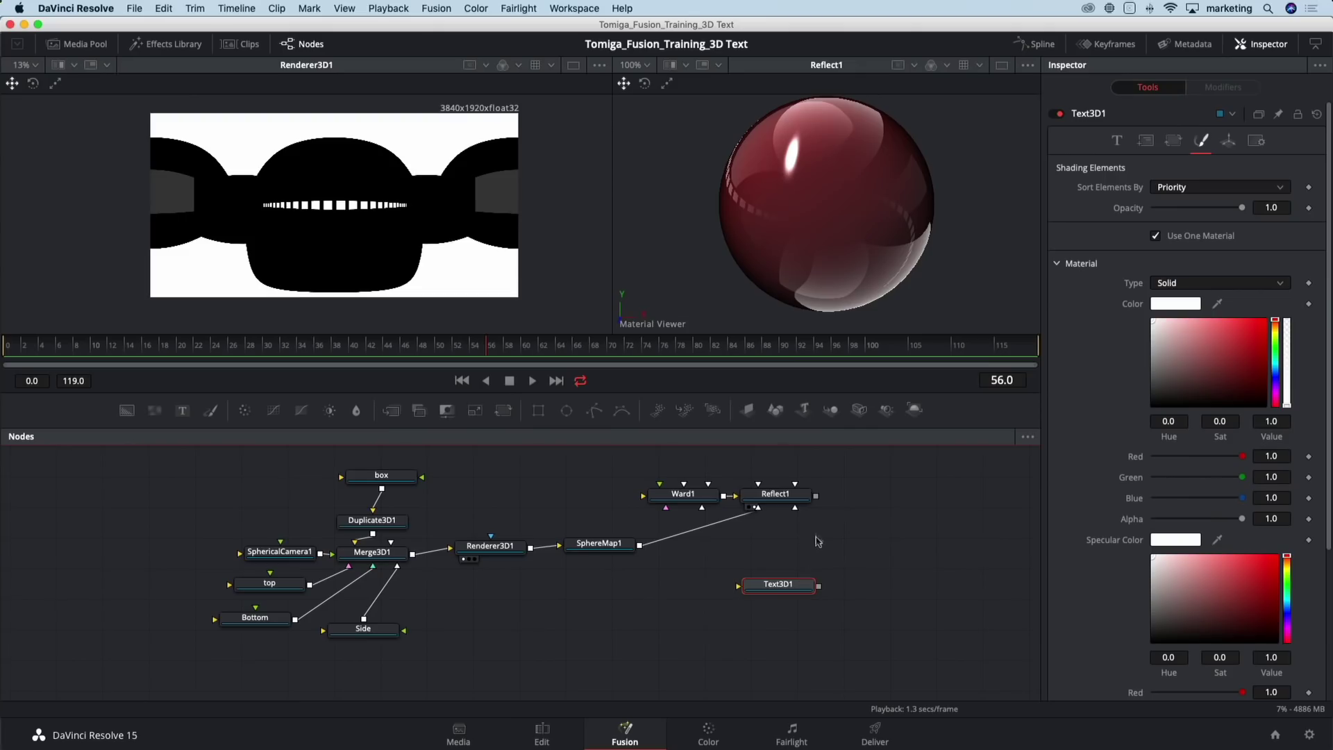
drag(818, 498, 784, 585)
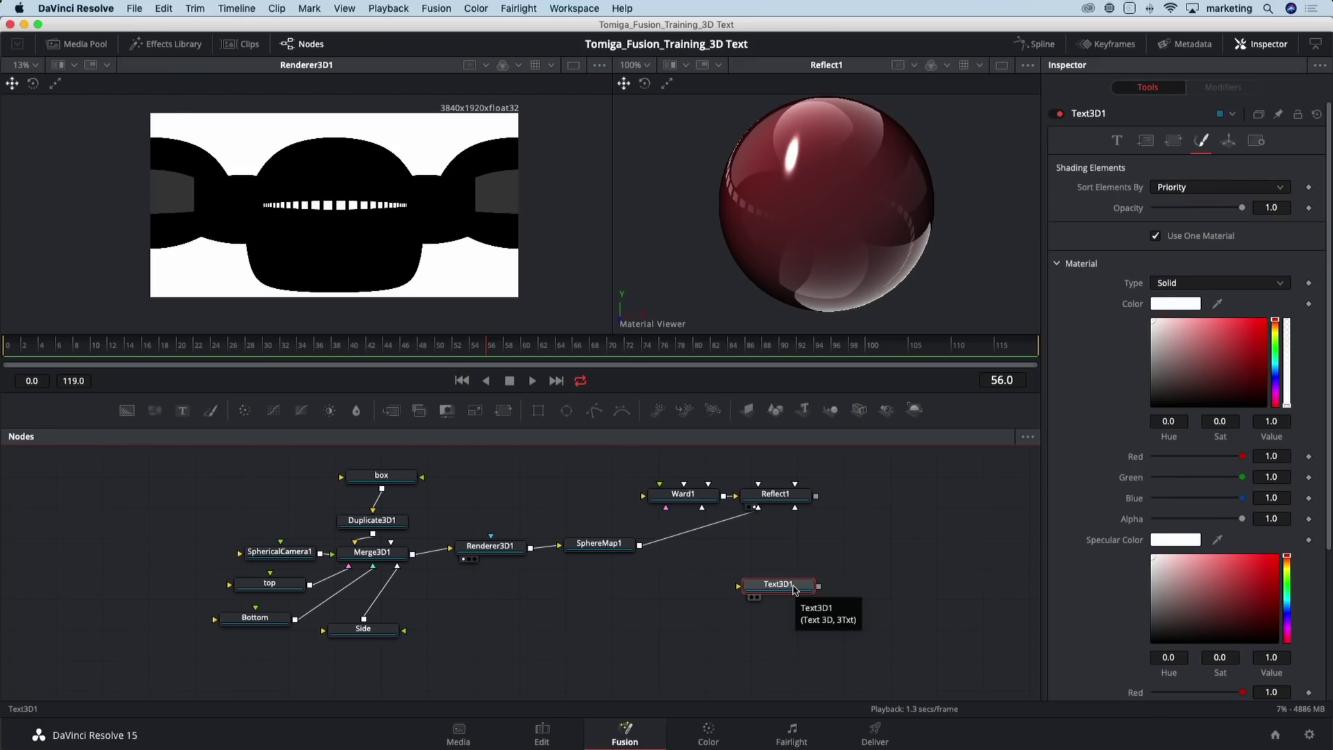
Display Text3D1 in the viewer that shows the renderer and zoom in on the 3D text
key(1)
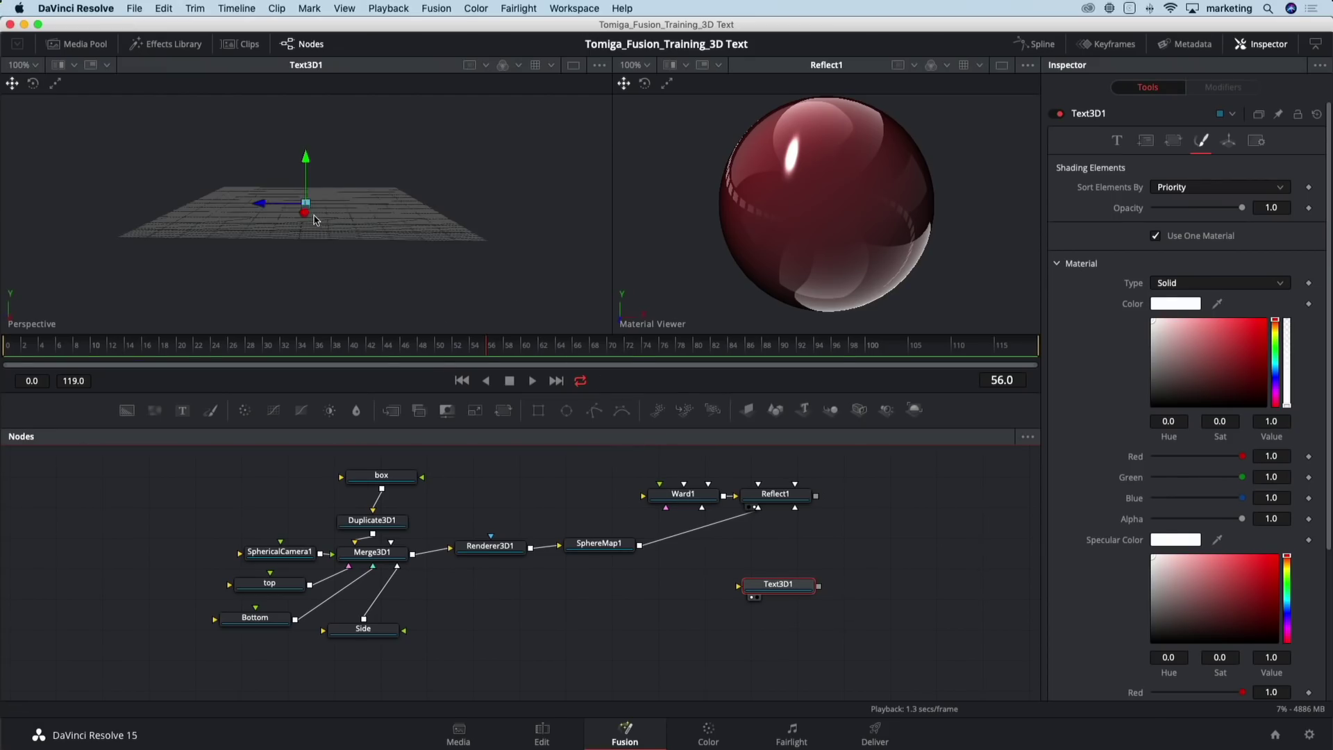
scroll(314, 219, up, 10)
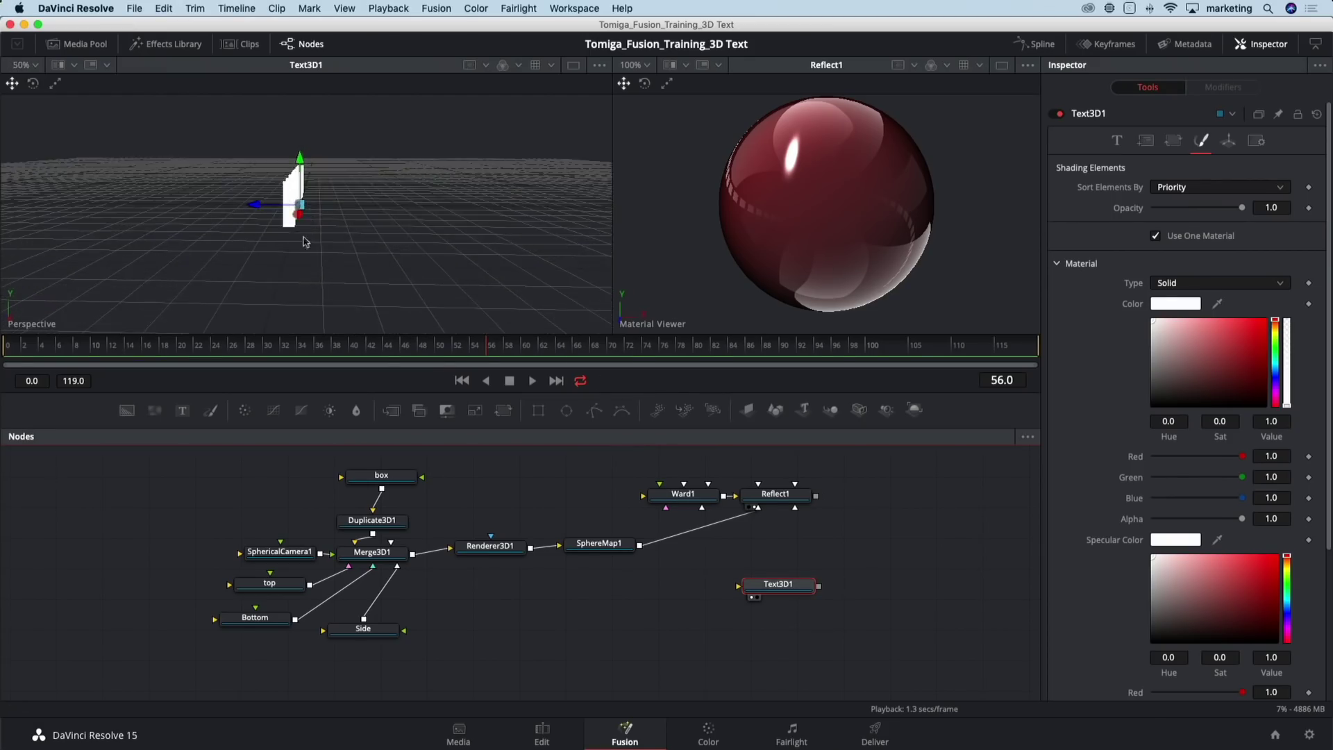
Add a Replace Material 3D node after Text3D1
drag(303, 241, 511, 223)
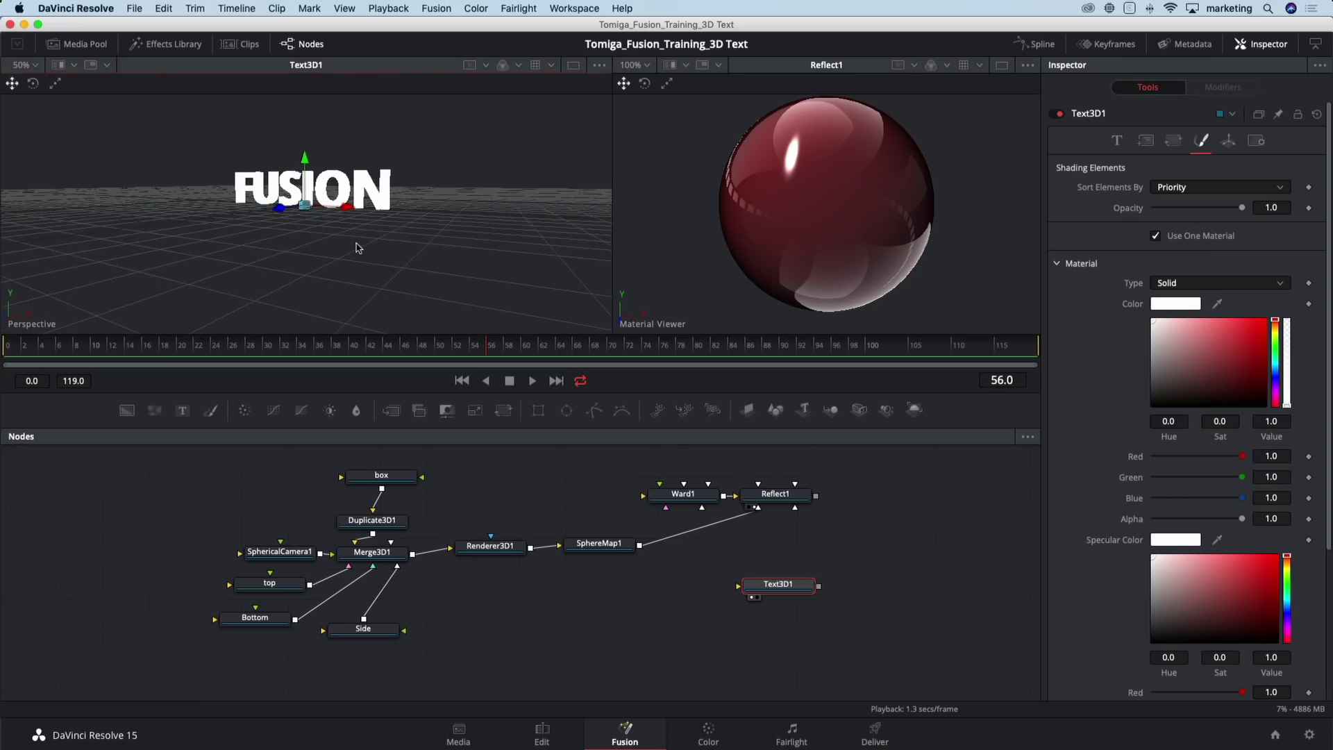
scroll(416, 236, up, 3)
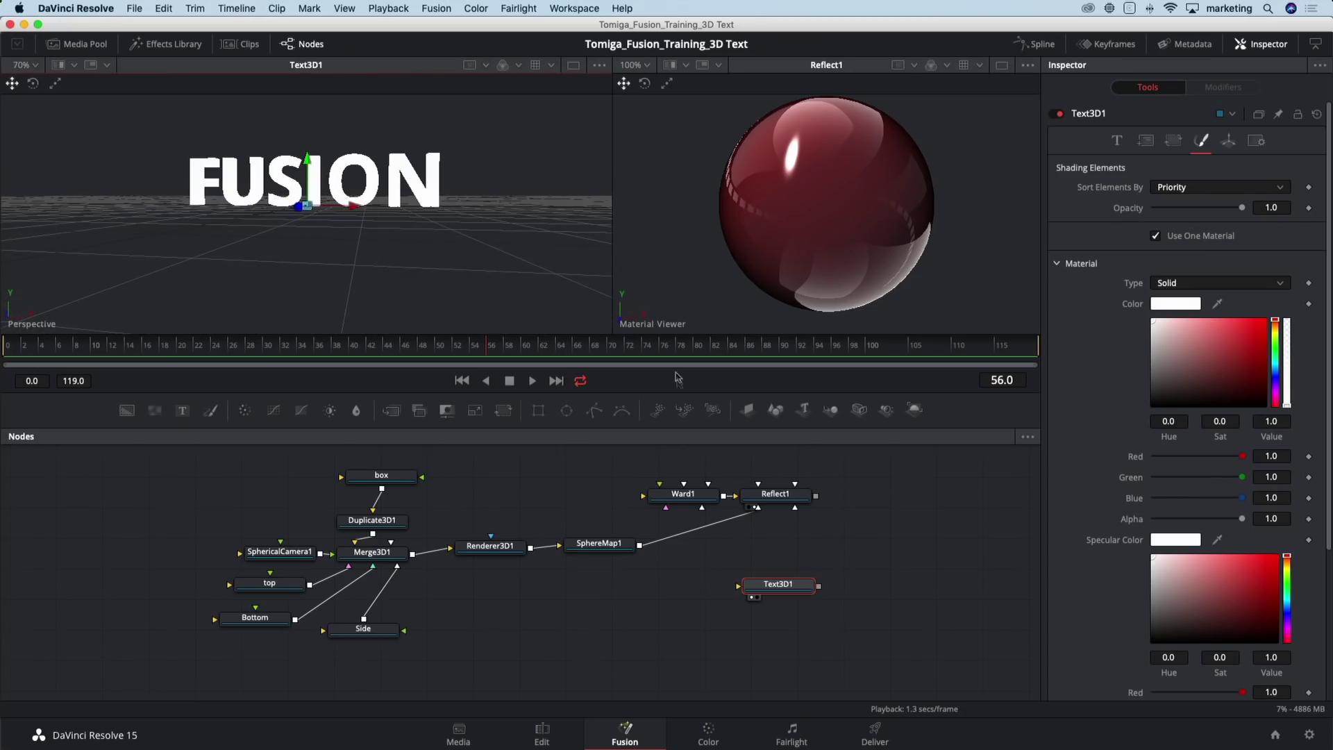
click(772, 589)
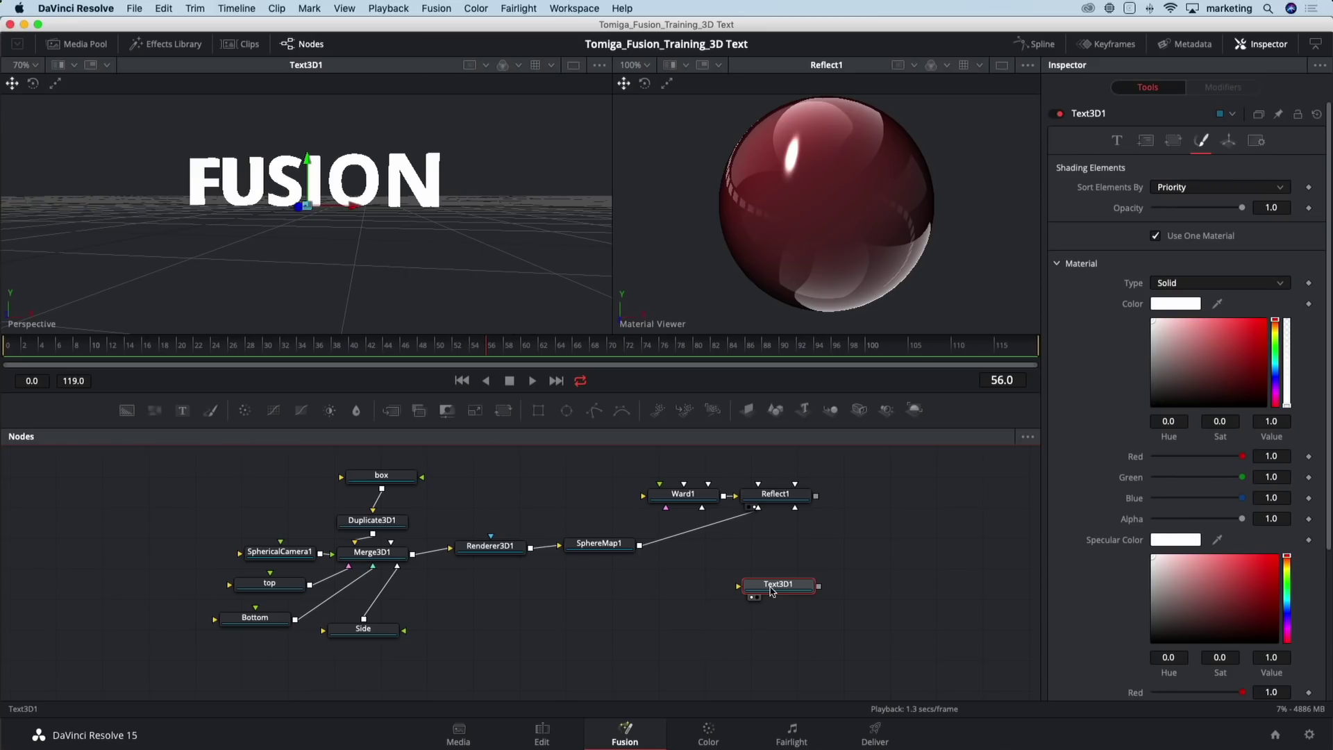
key(shift+space)
text(repl)
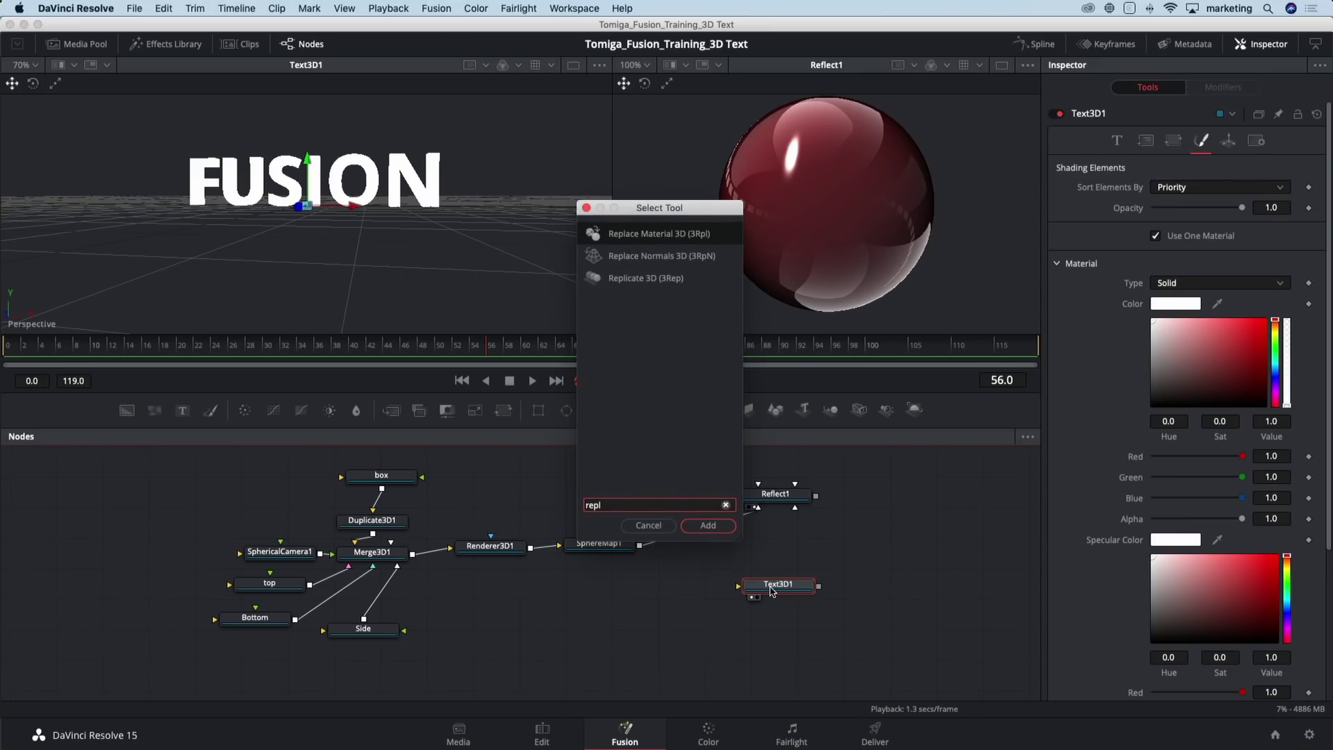
key(Return)
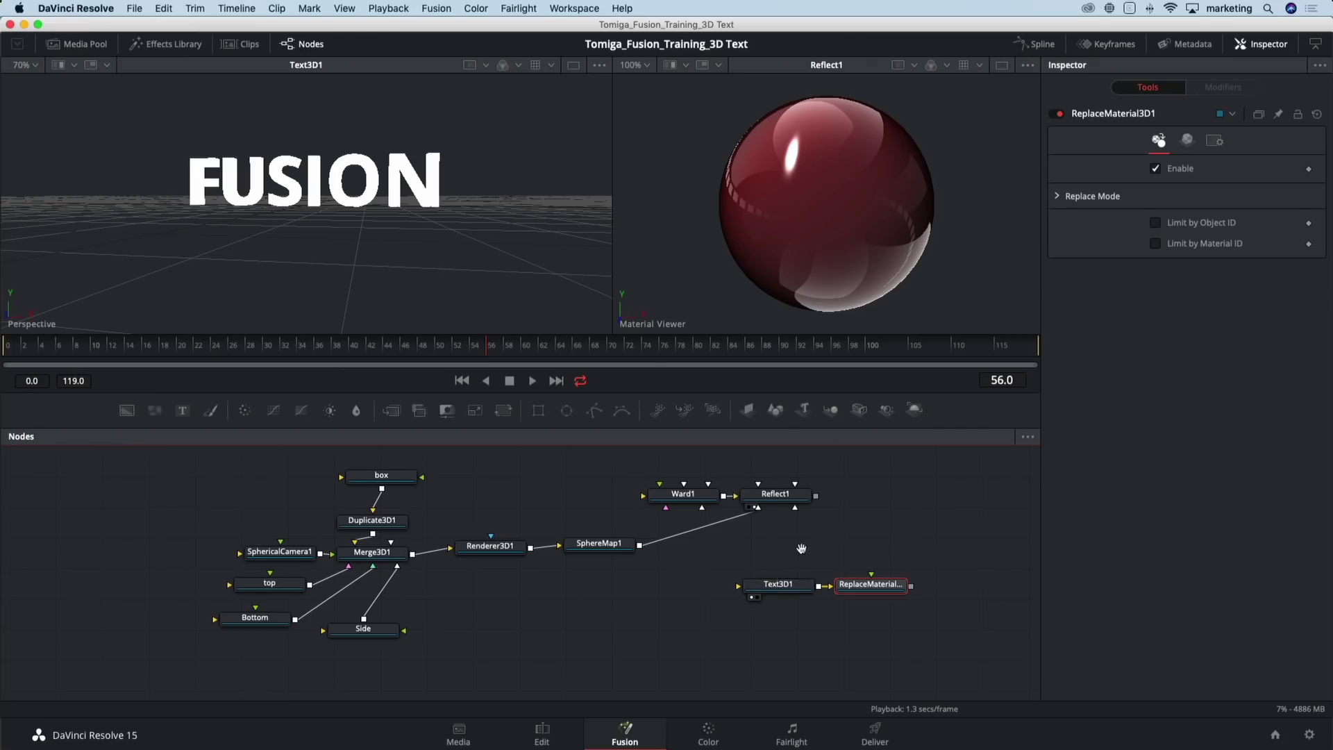
Connect Reflect1's material output to the Replace Material node and display that node in the viewer showing the 3D text
drag(801, 548, 519, 567)
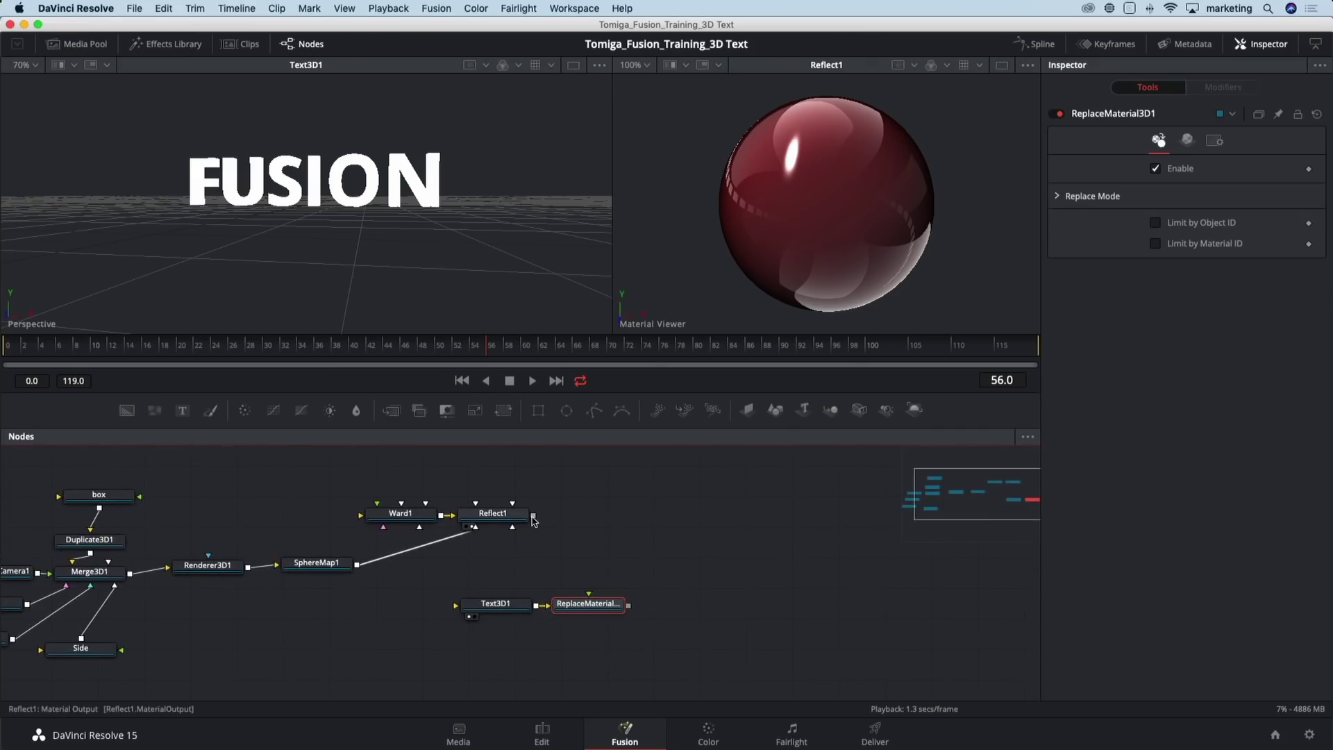
drag(533, 517, 588, 604)
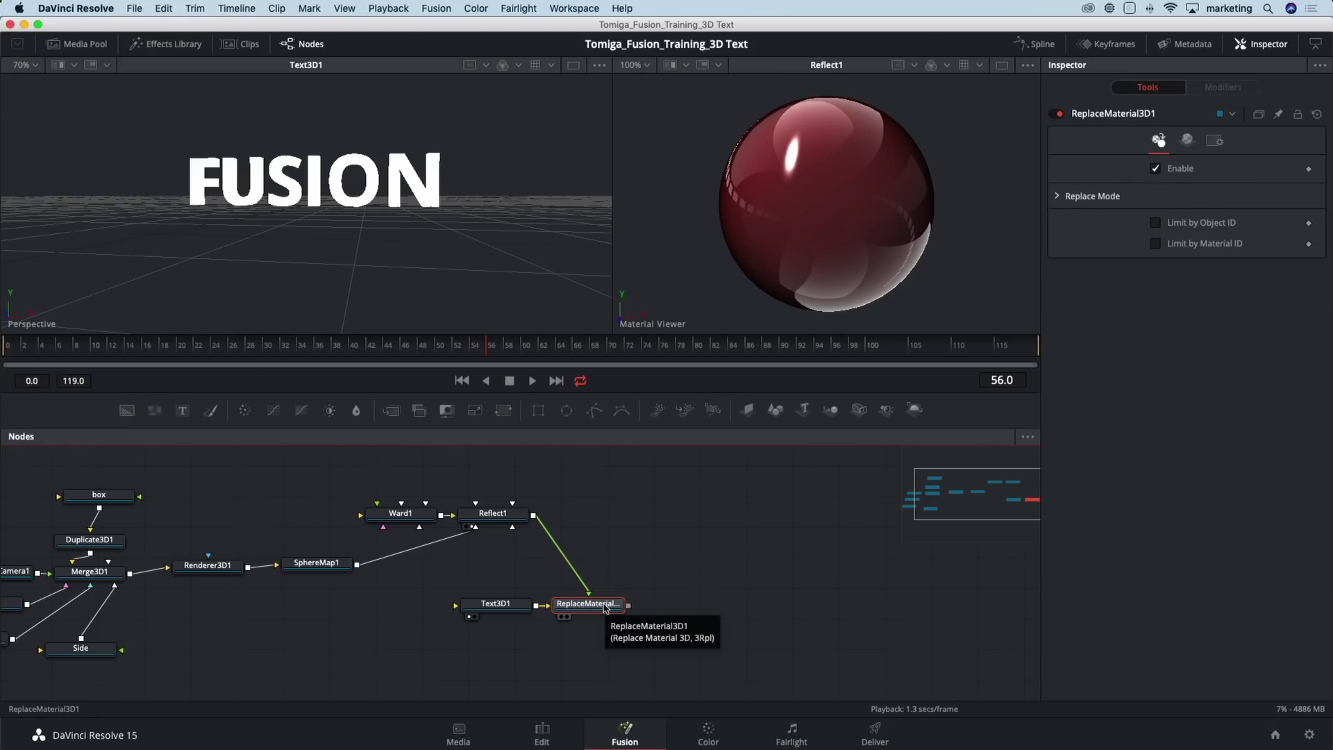
key(1)
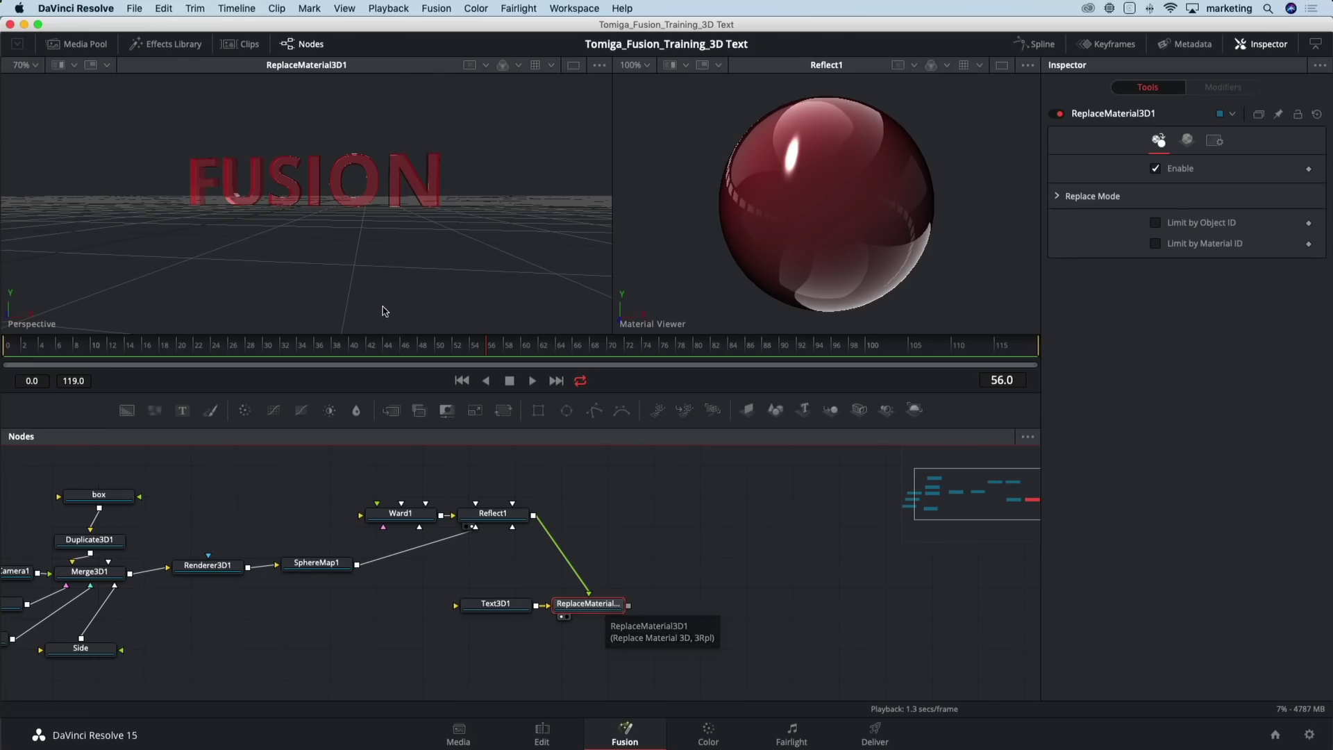
drag(329, 280, 365, 289)
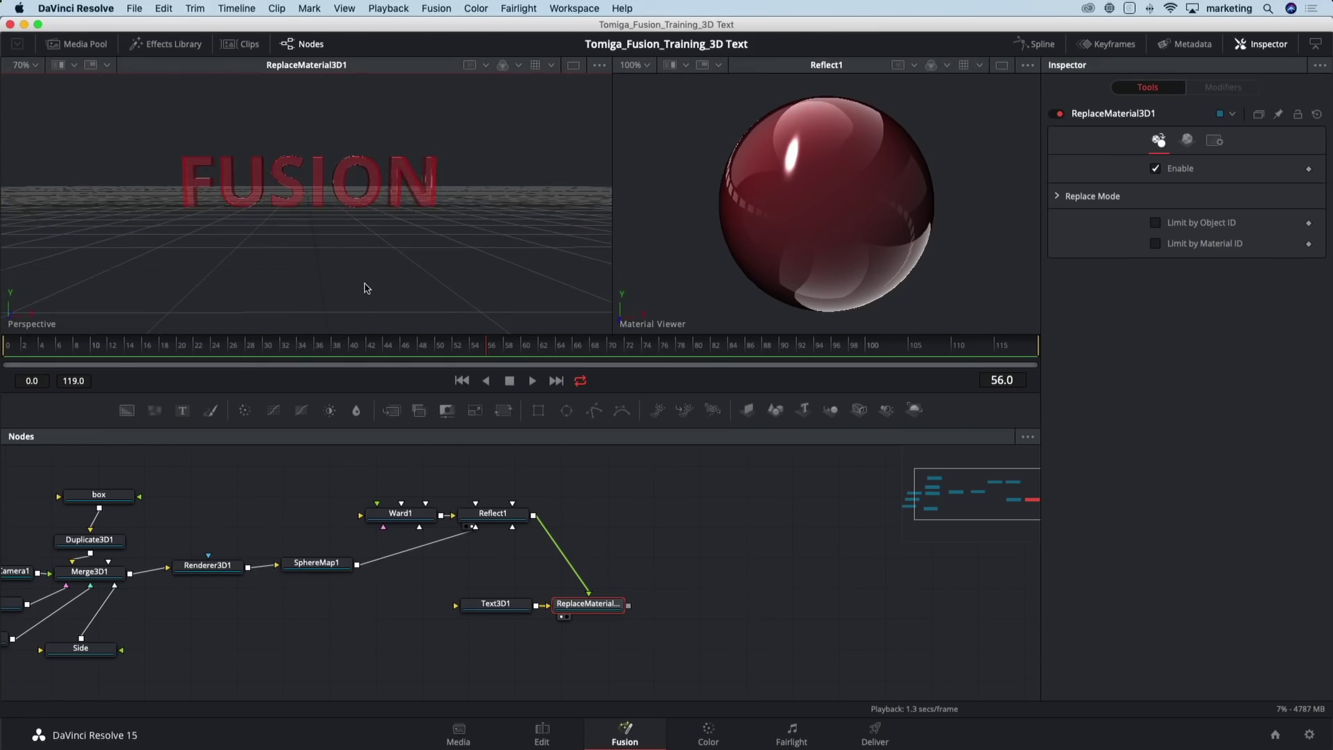
Rearrange the node graph by stacking Ward1 and Reflect1 above the Replace Material node and moving Text3D1 farther from it
click(330, 566)
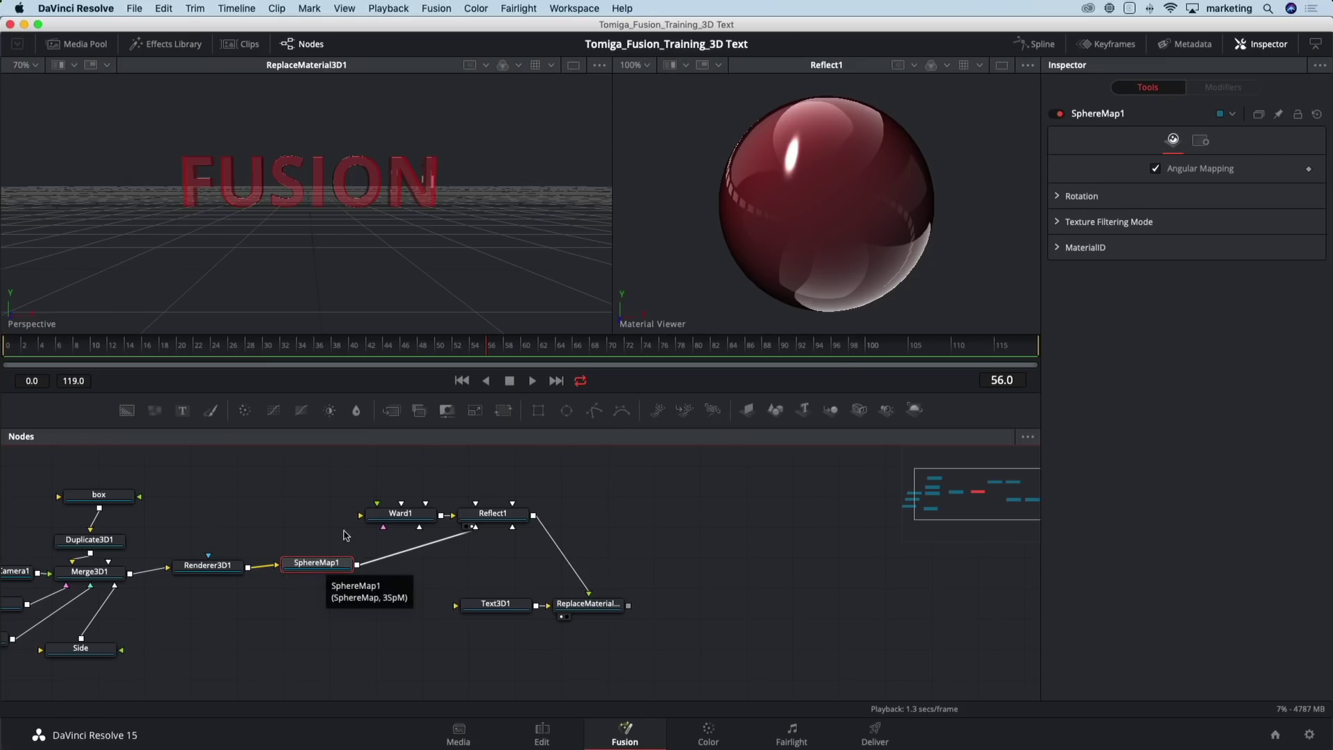
drag(402, 514, 600, 520)
ctrl+click(513, 516)
click(600, 520)
drag(505, 609, 474, 609)
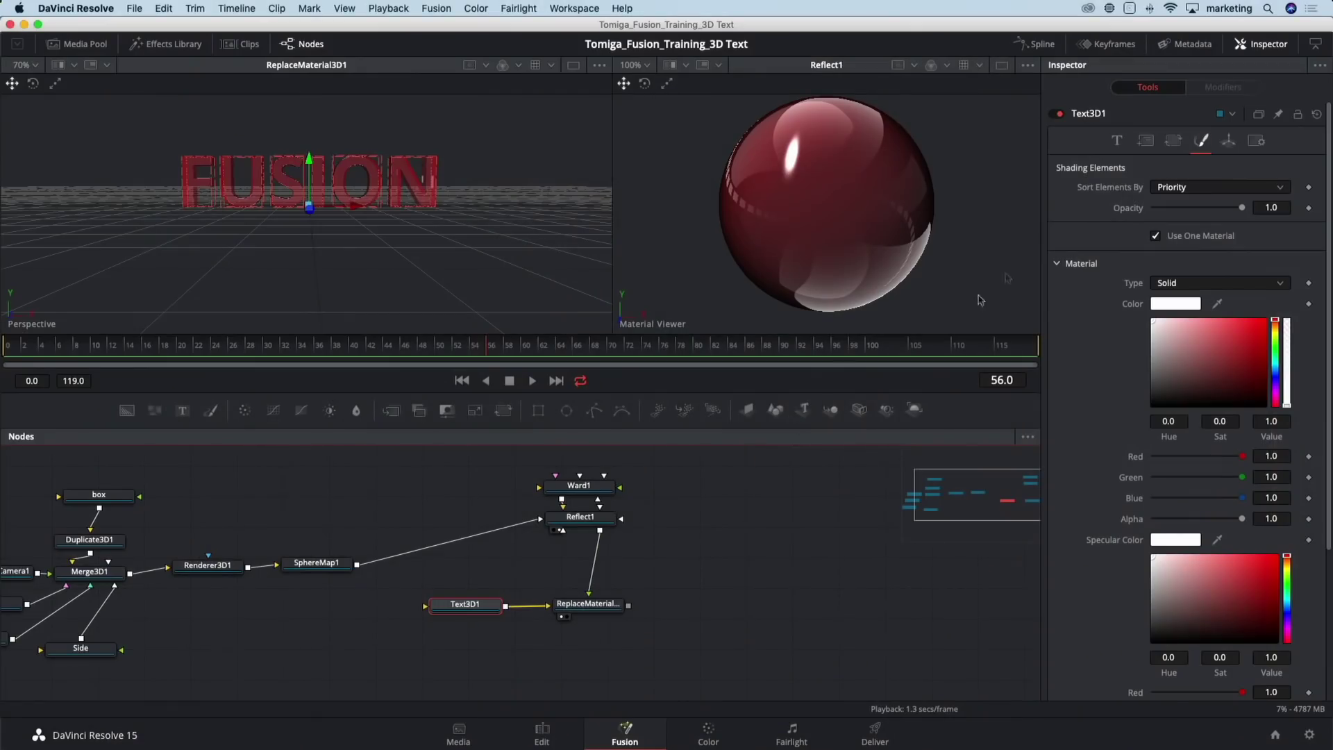
Apply a Follower modifier to Text3D1's Styled Text and open the modifier's settings
click(1116, 145)
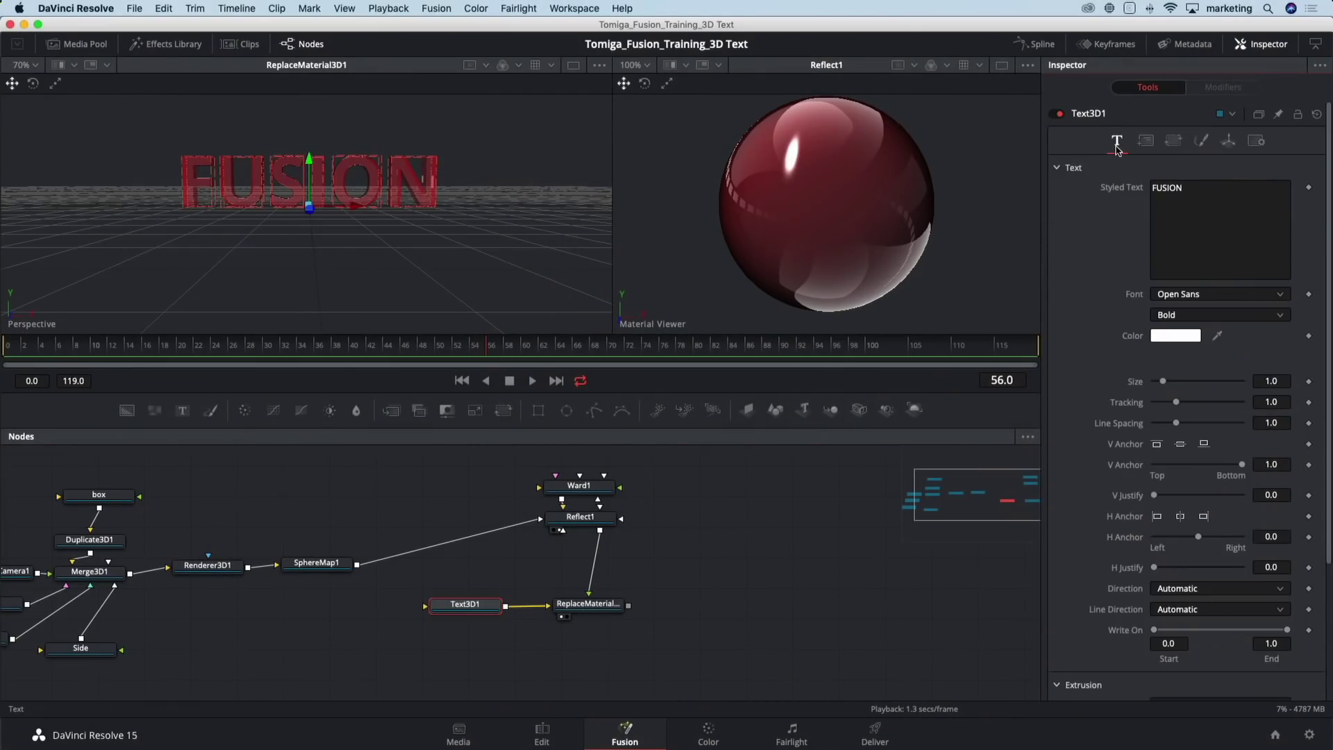
right_click(1185, 197)
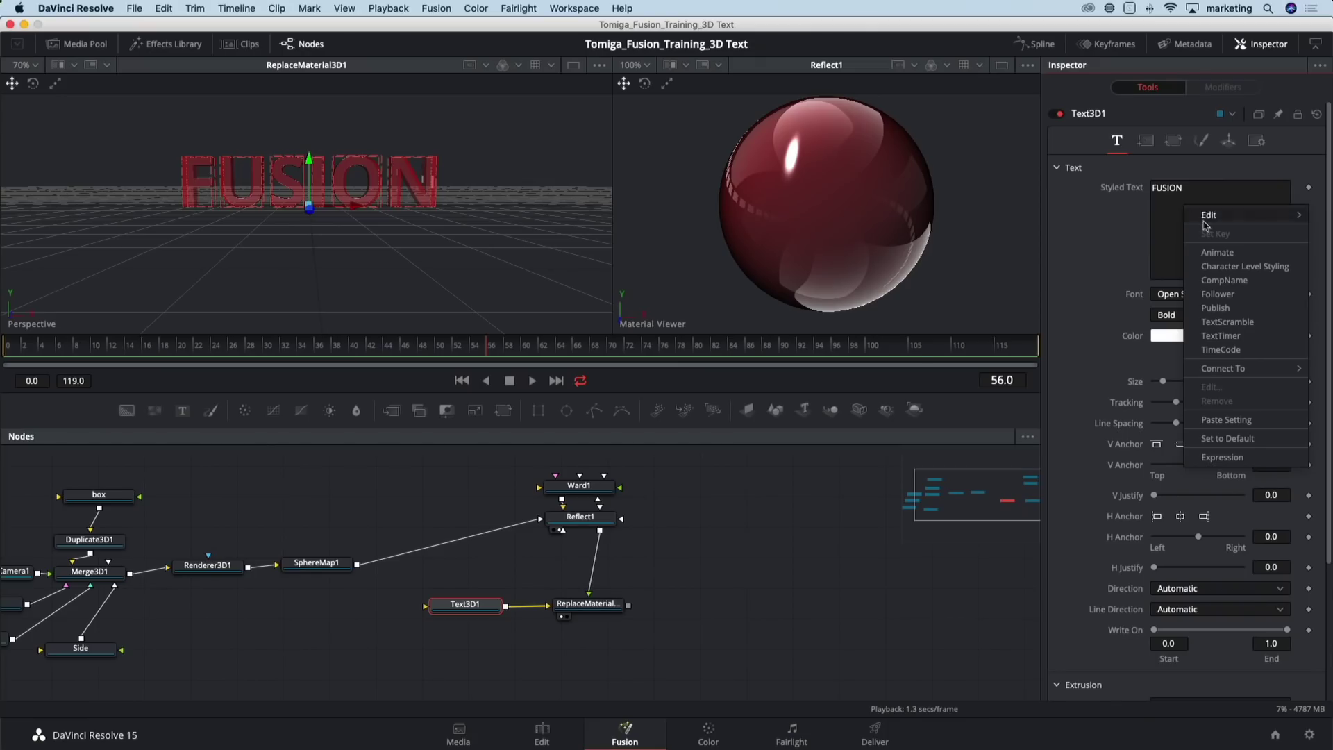
click(1217, 294)
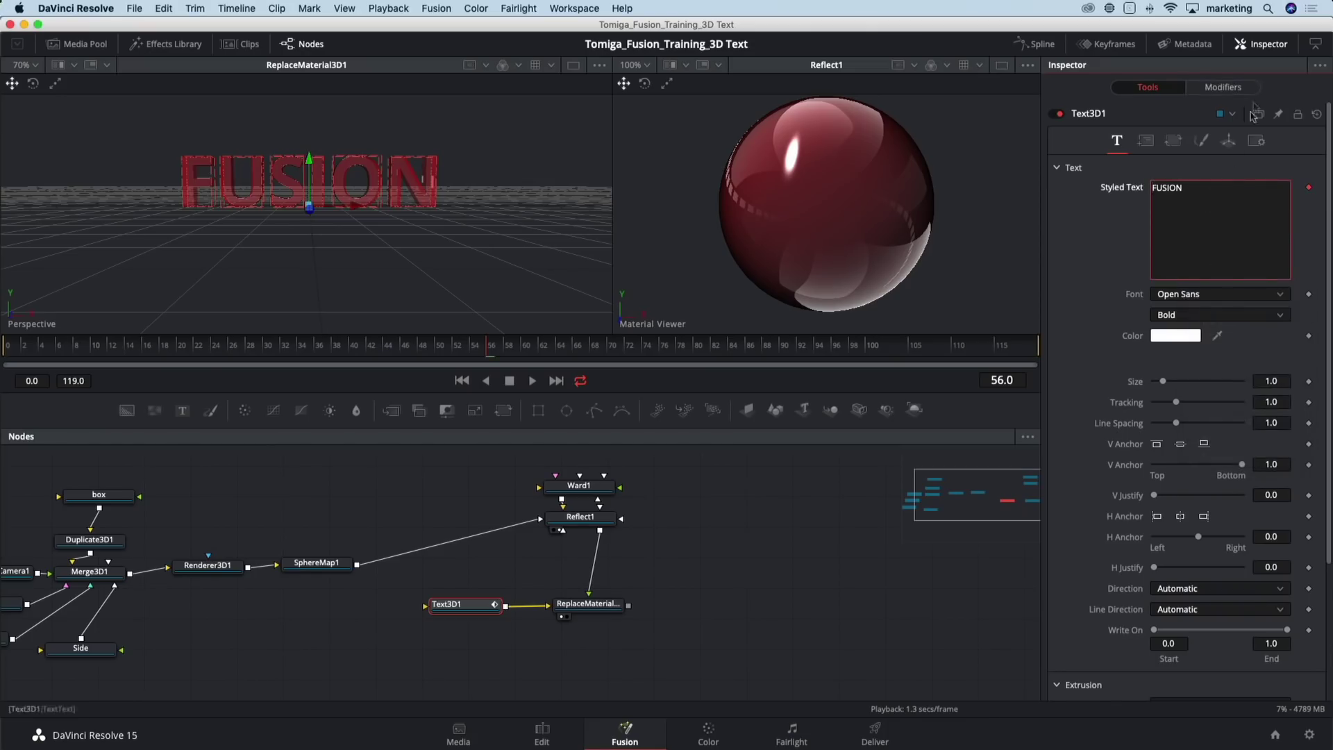
click(1231, 91)
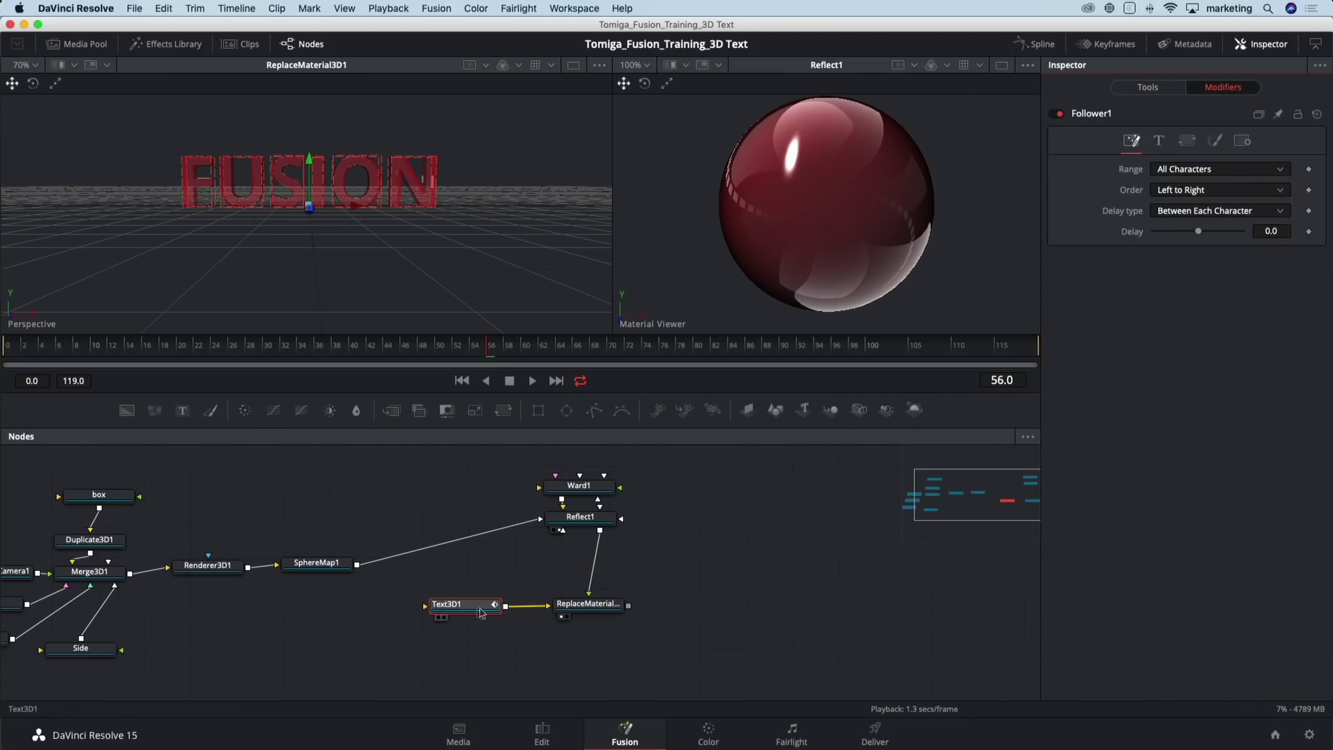
drag(475, 611, 476, 605)
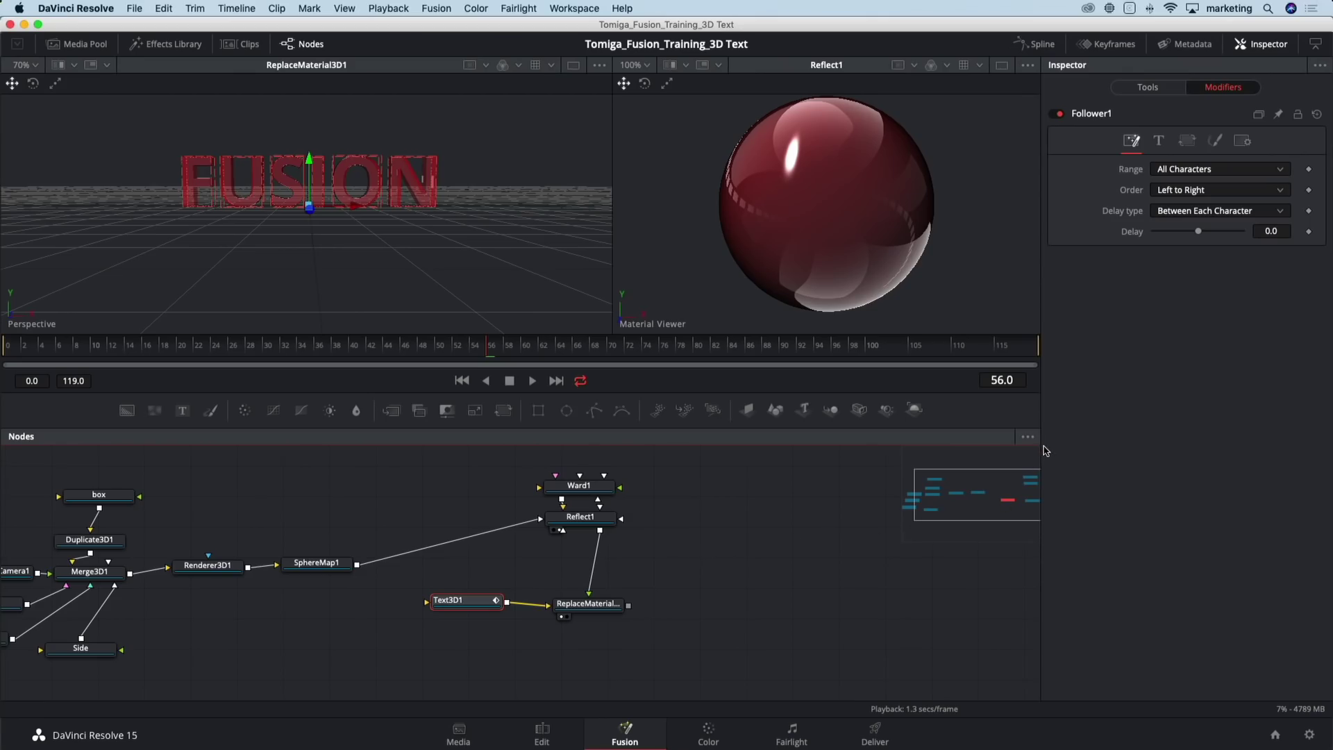
Set keyframes at frame 38 for the Follower's shading Offset Z and Y rotation, both at 0.0
drag(393, 251, 285, 294)
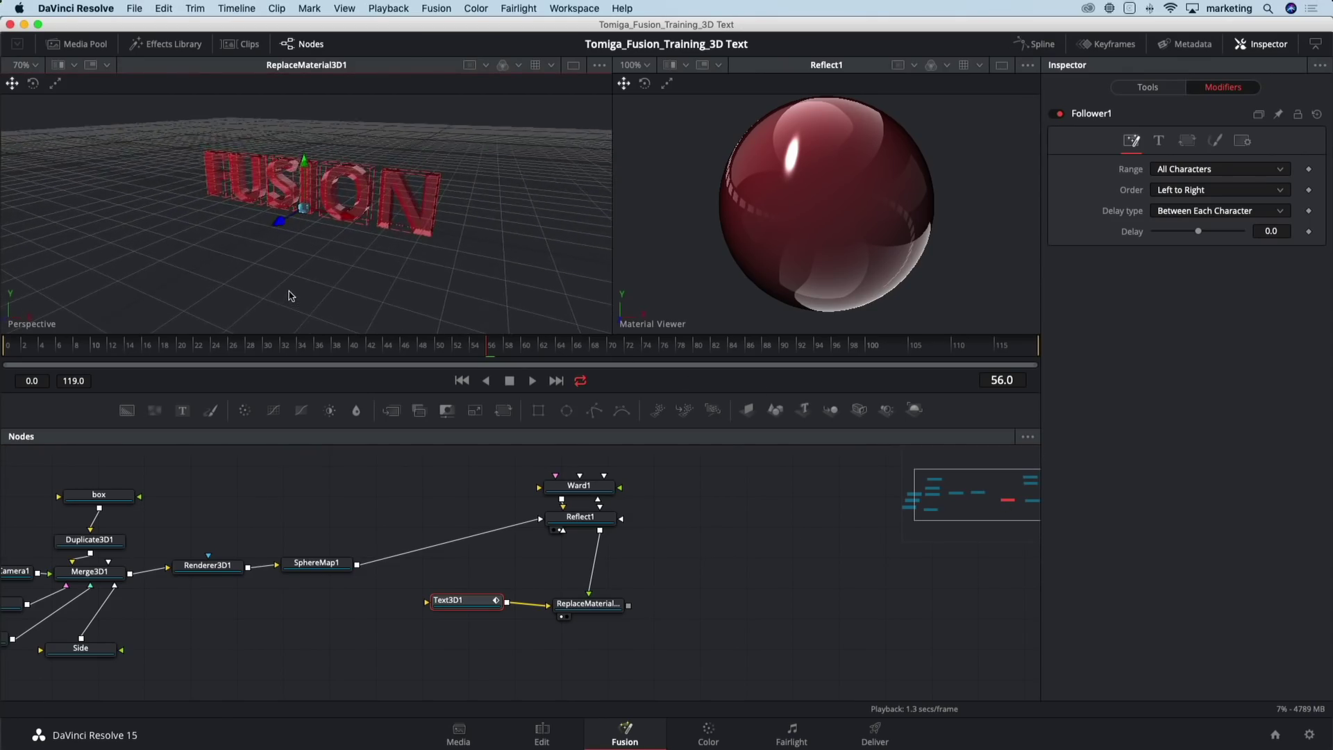
scroll(320, 268, down, 2)
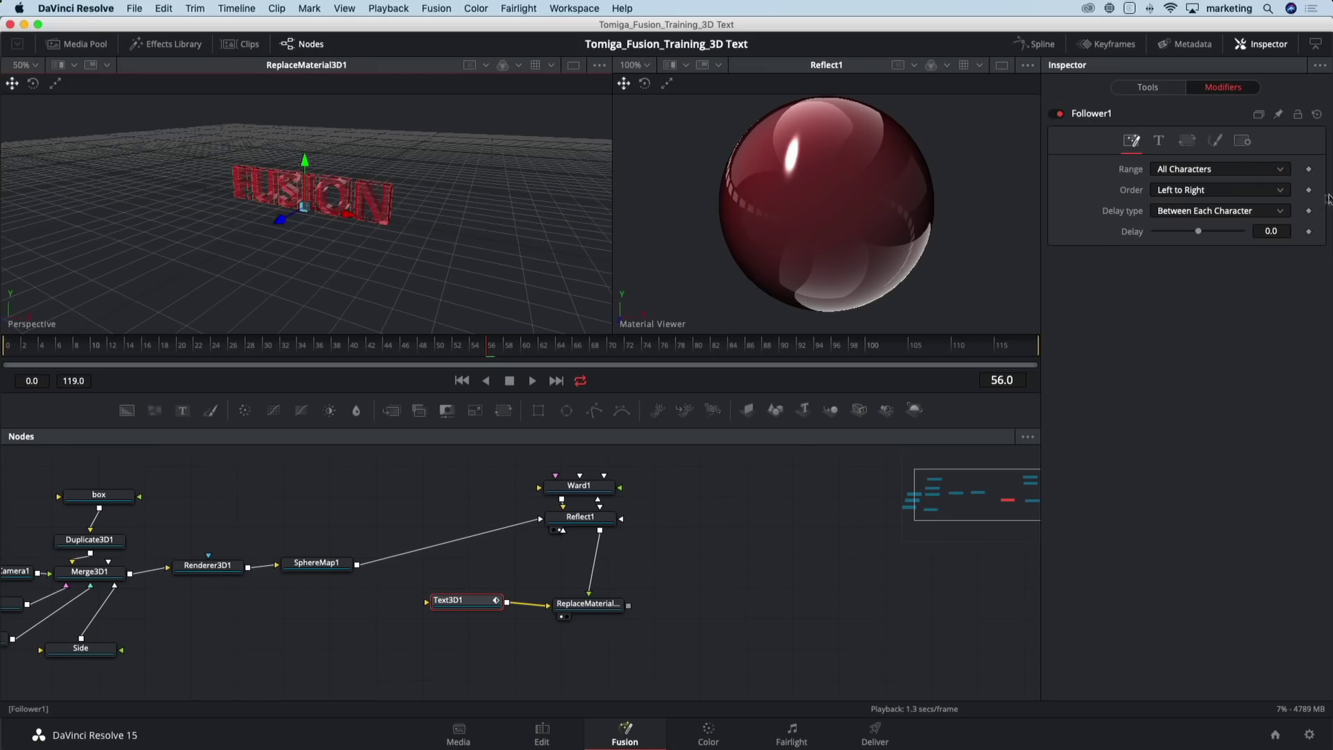
click(1215, 142)
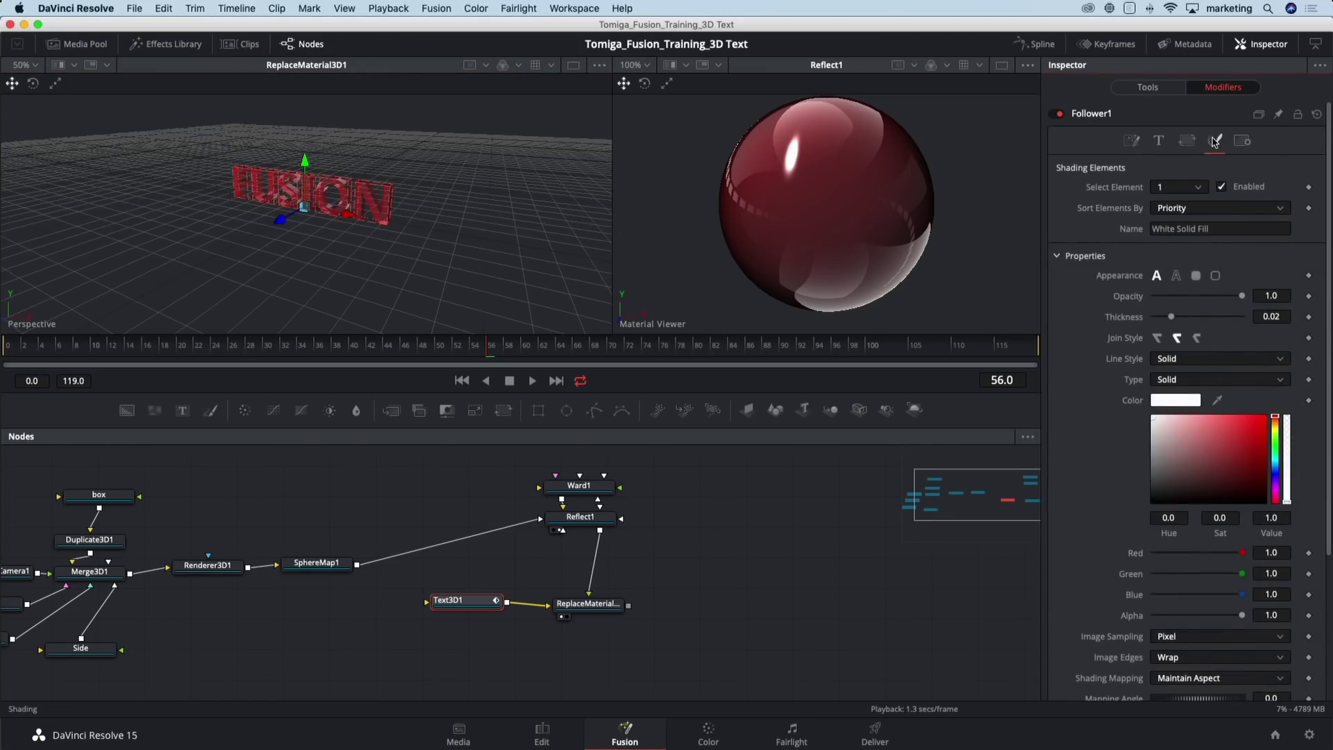
click(1061, 257)
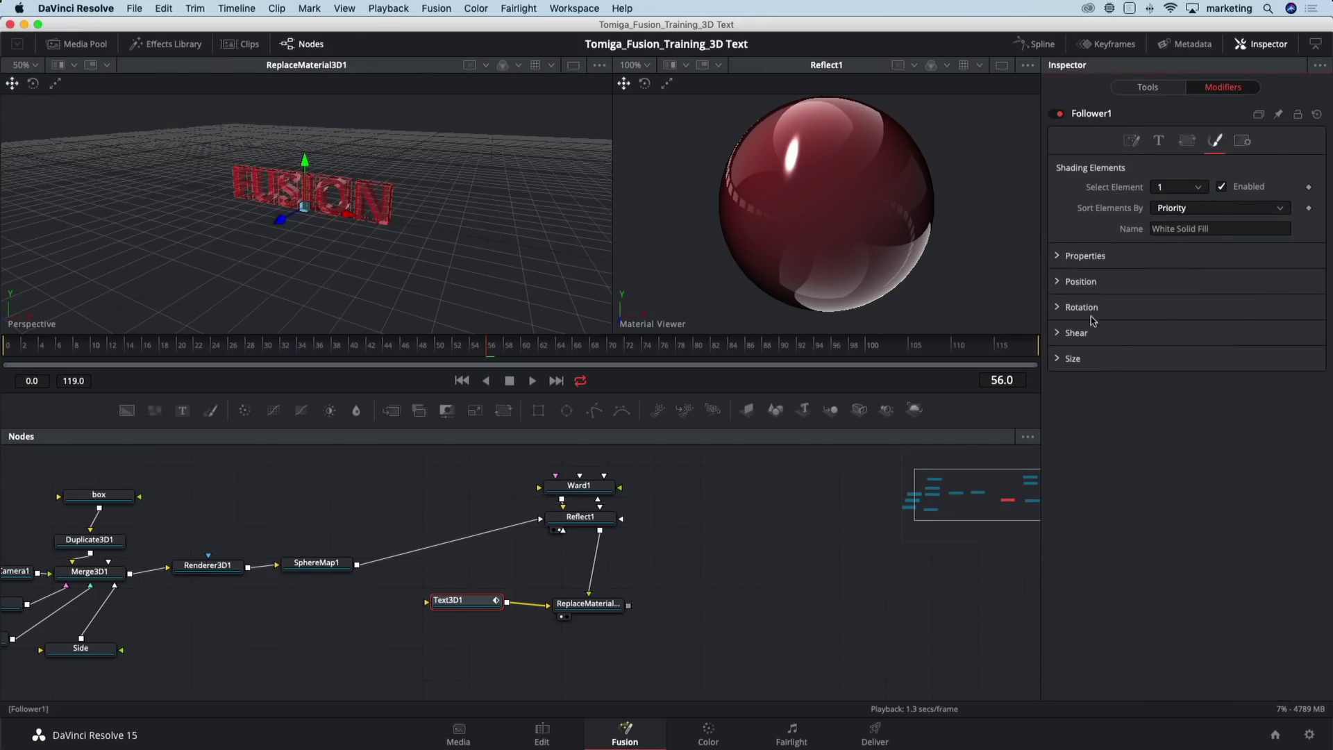
click(1059, 282)
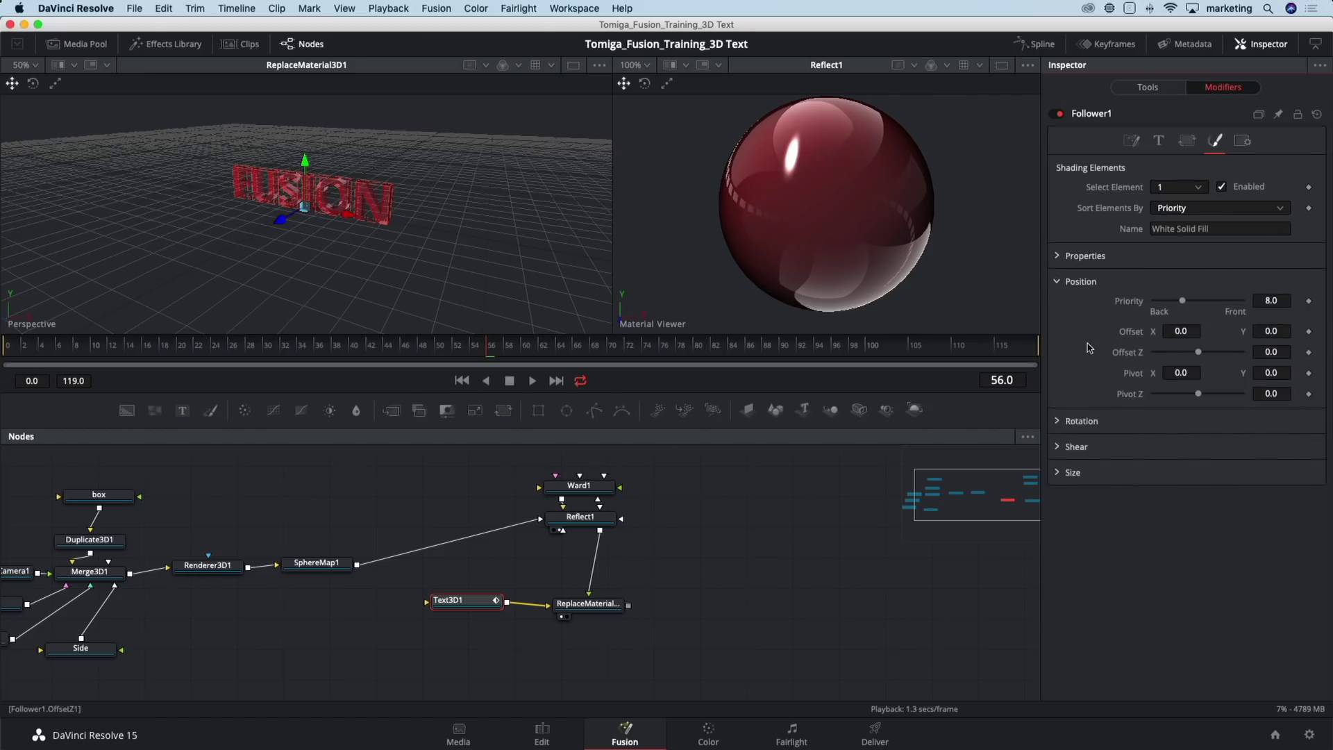
click(1064, 421)
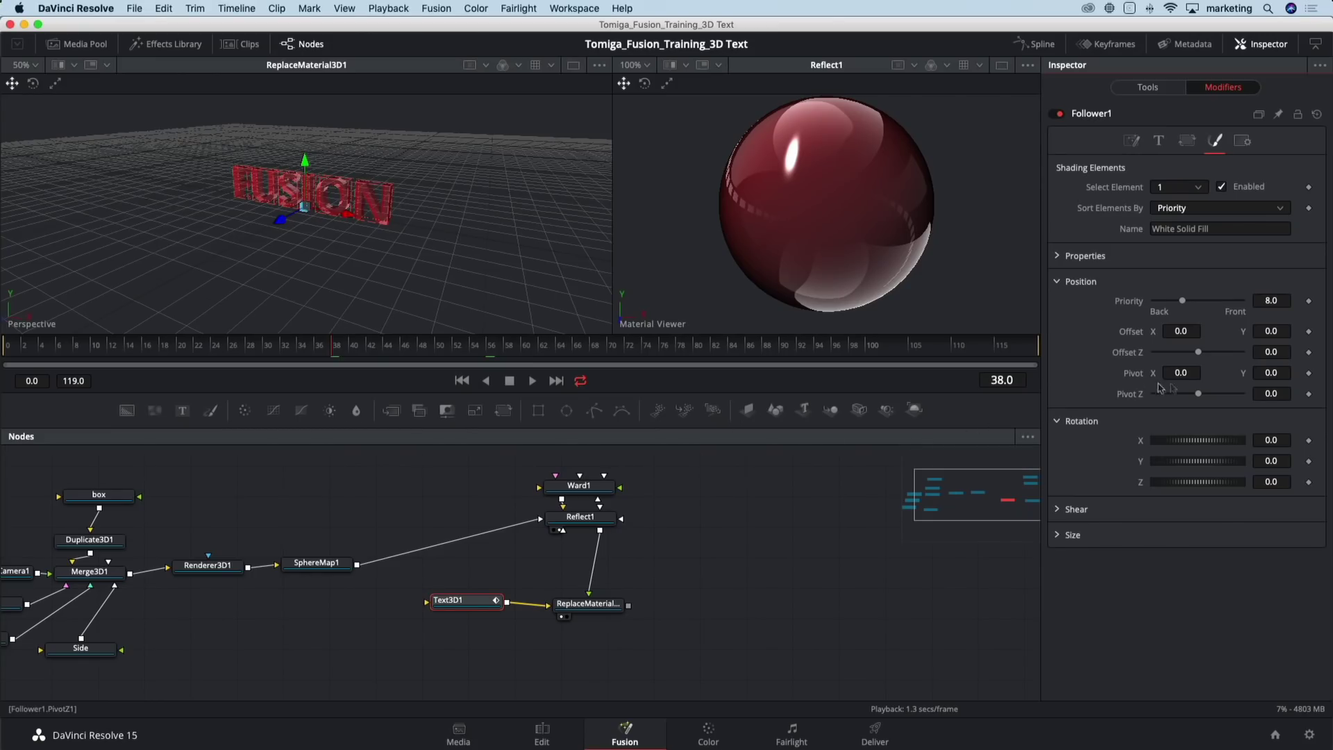
click(1308, 352)
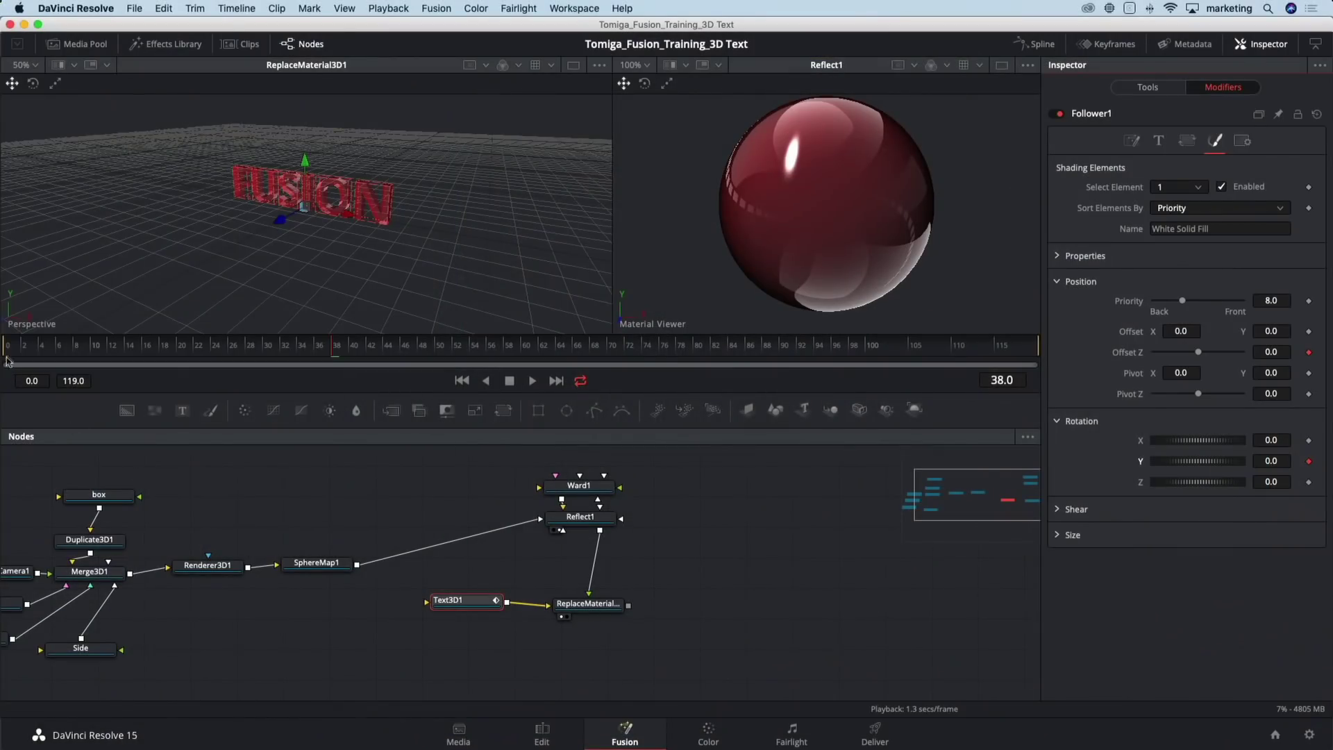
Set the Follower's Offset Z to 1.0 at frame 0
click(7, 345)
drag(1200, 354, 1250, 360)
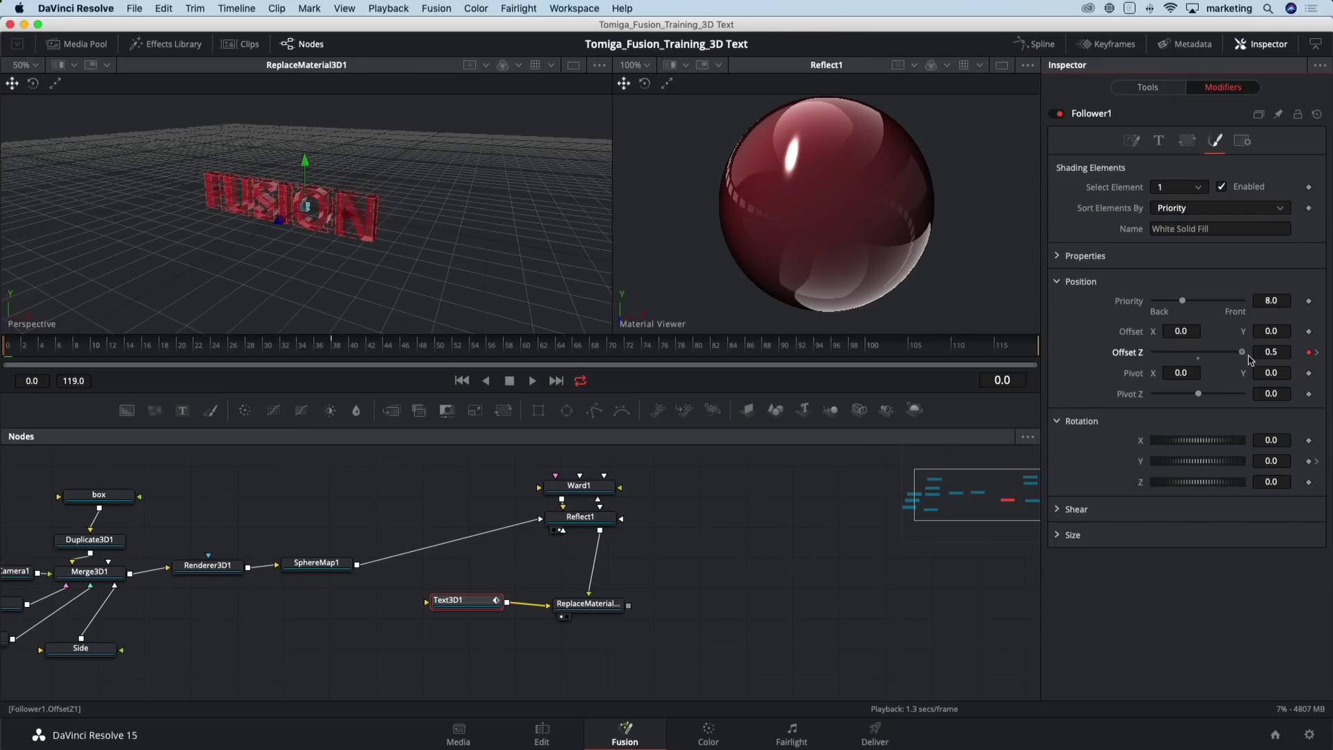
click(1279, 352)
text(1)
key(Tab)
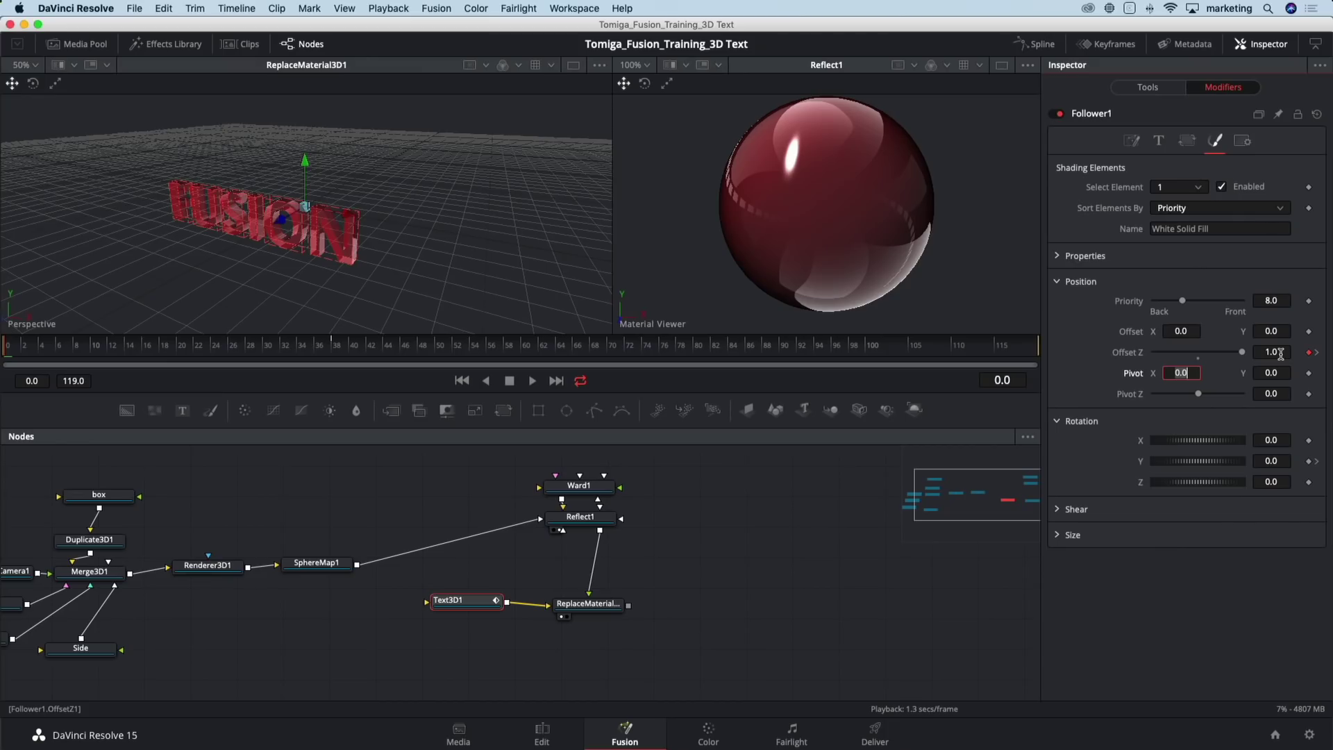
Set the Follower's Y rotation to 90 at frame 0
click(1287, 464)
text(90)
key(Tab)
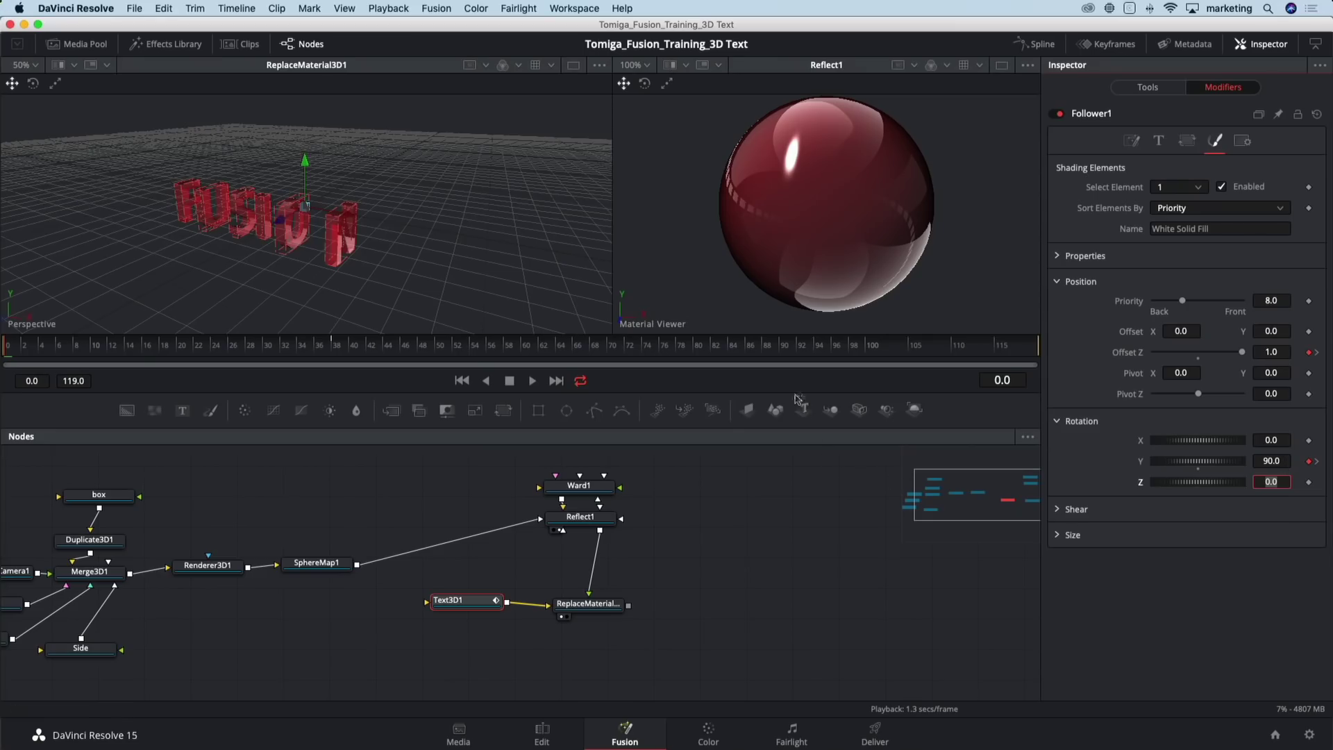
key(BackSpace)
click(1143, 556)
Play the text animation with the render range shortened to frames 0 to 57
key(space)
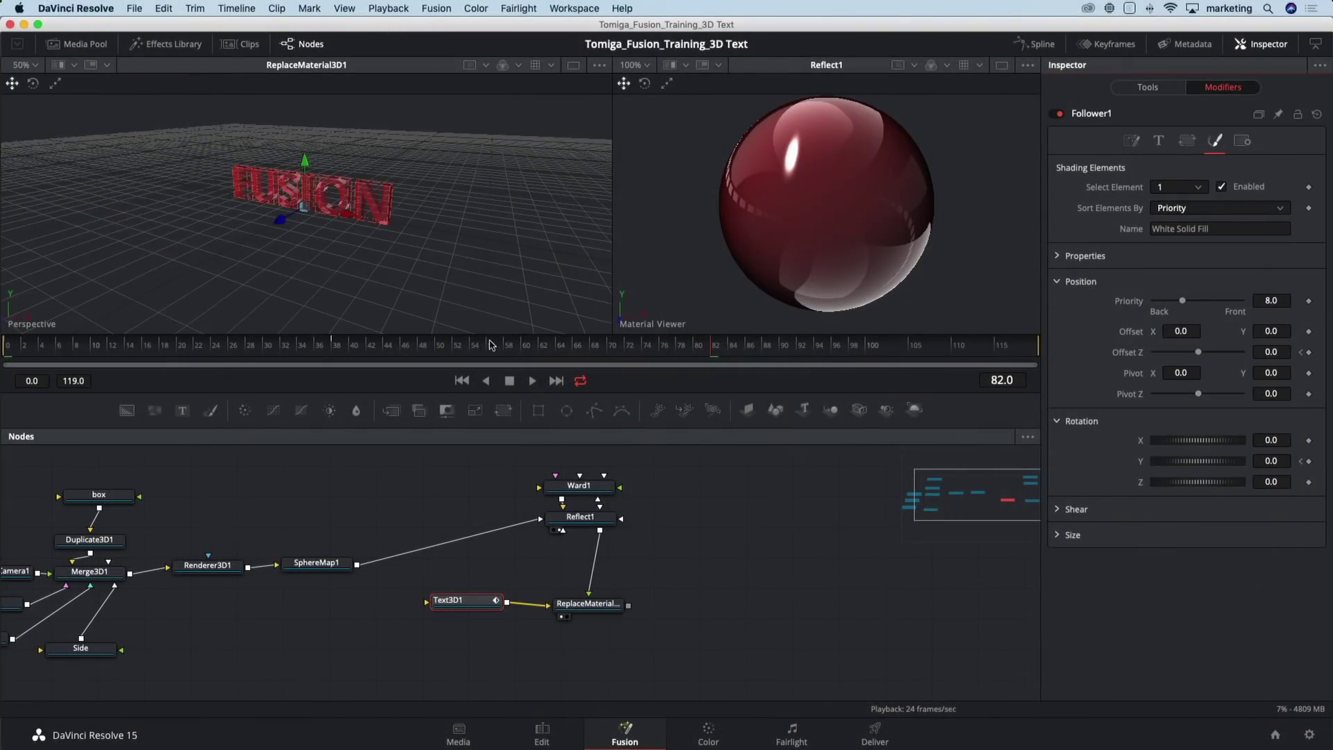
drag(497, 347, 11, 353)
key(space)
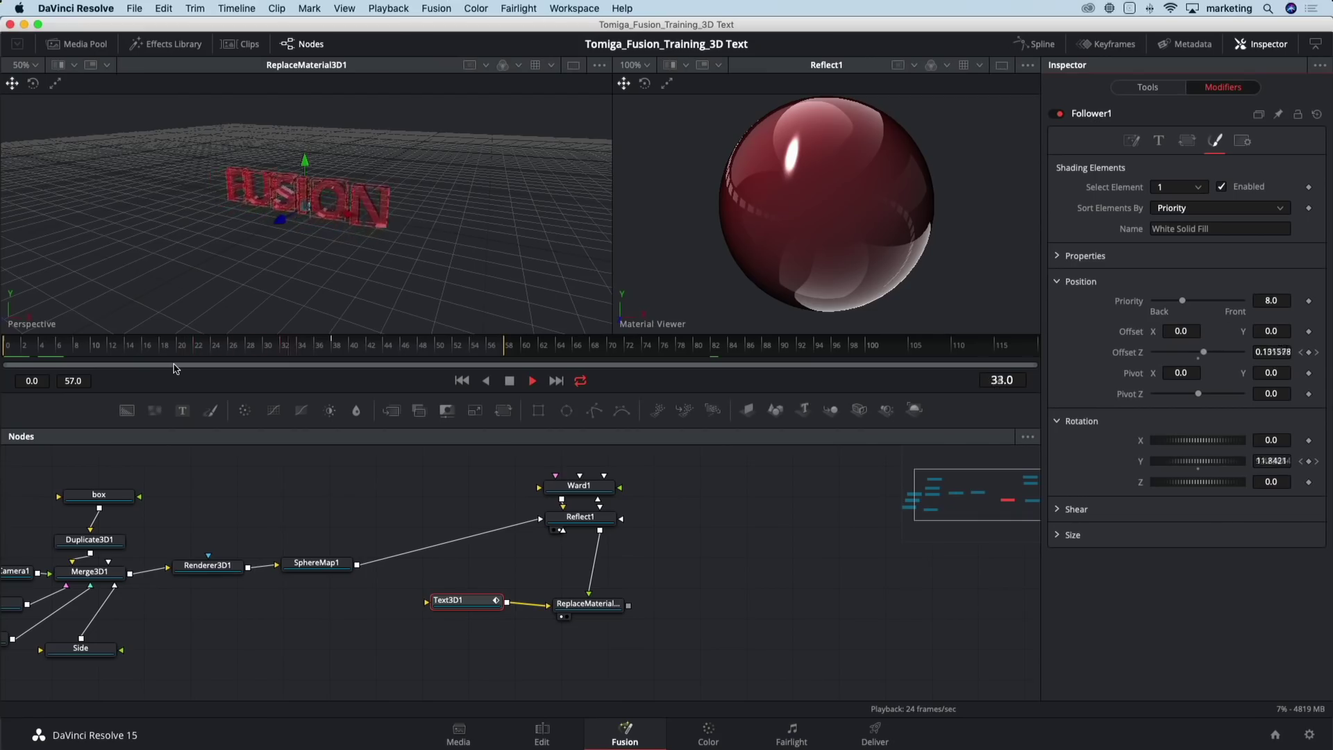
Set the Follower's delay between each character to 4.0
click(1131, 141)
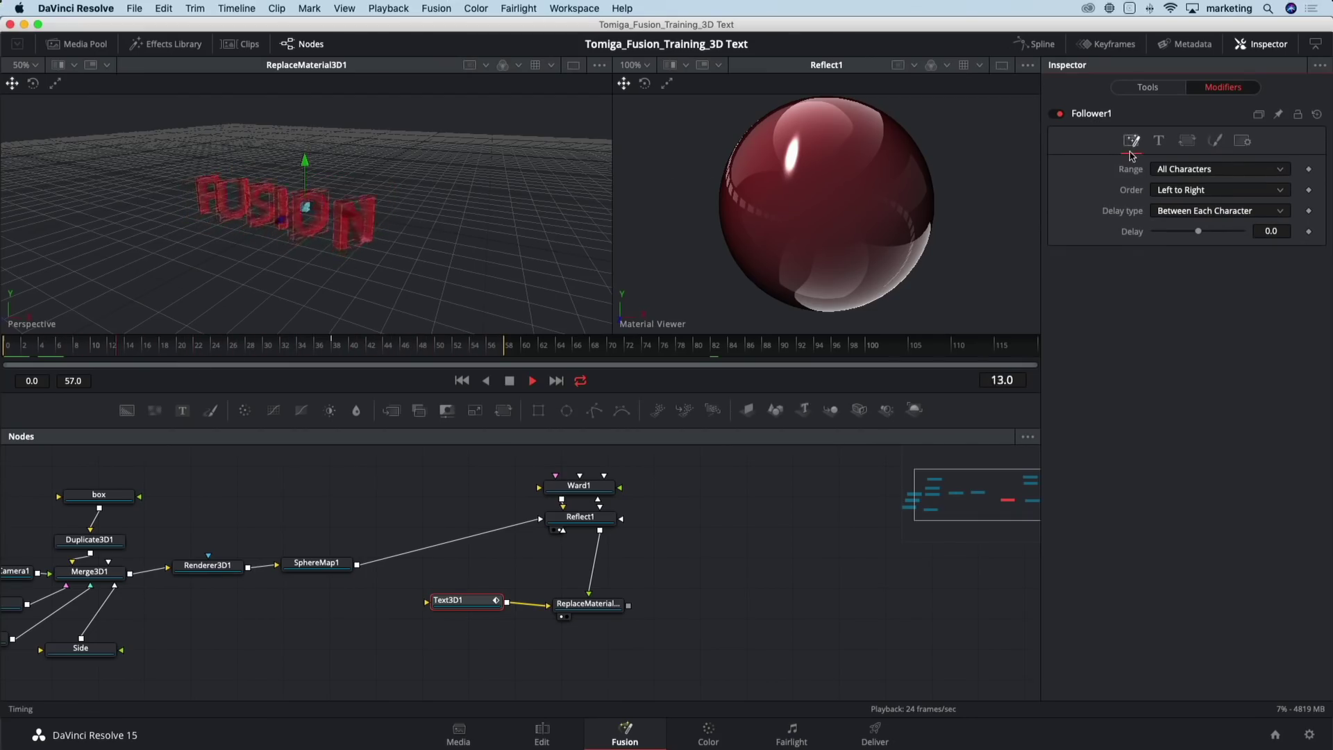
drag(1202, 235, 1208, 236)
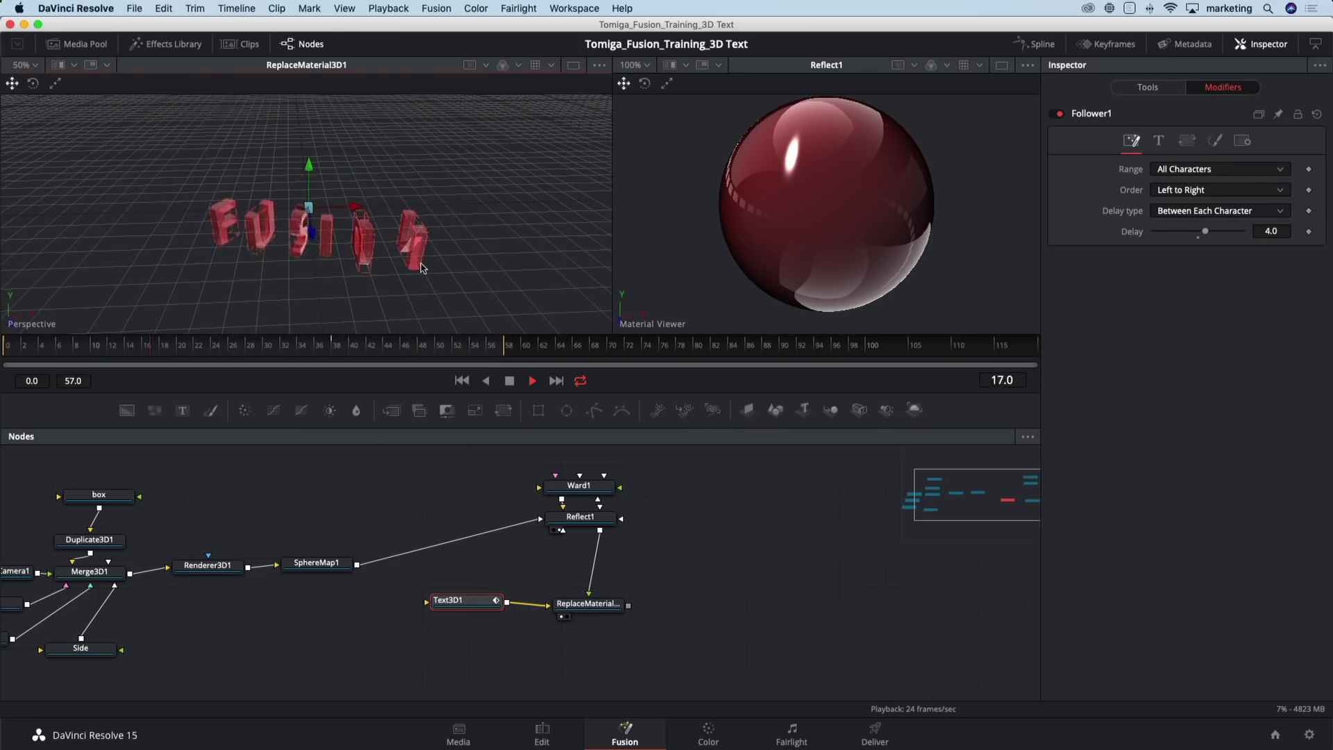
Hide the grid in the 3D text viewer and stop playback
right_click(430, 265)
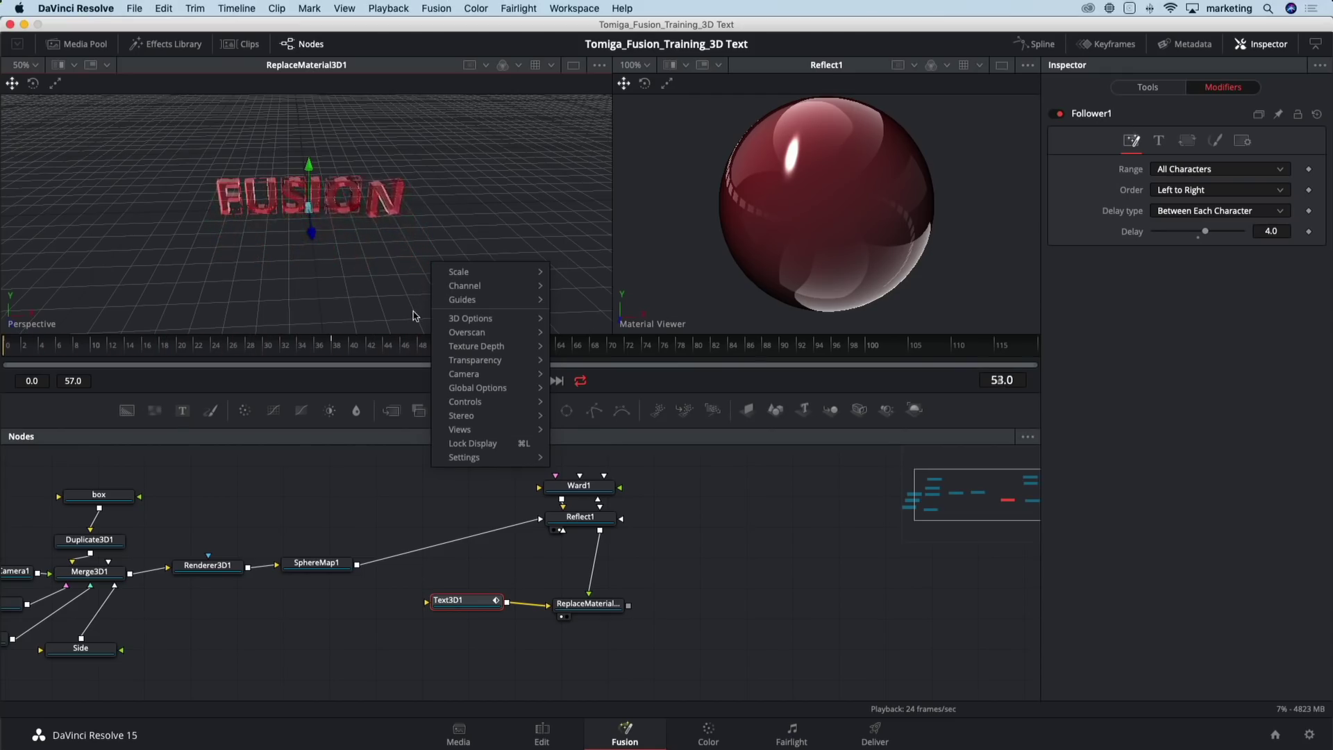
mouse_move(490, 318)
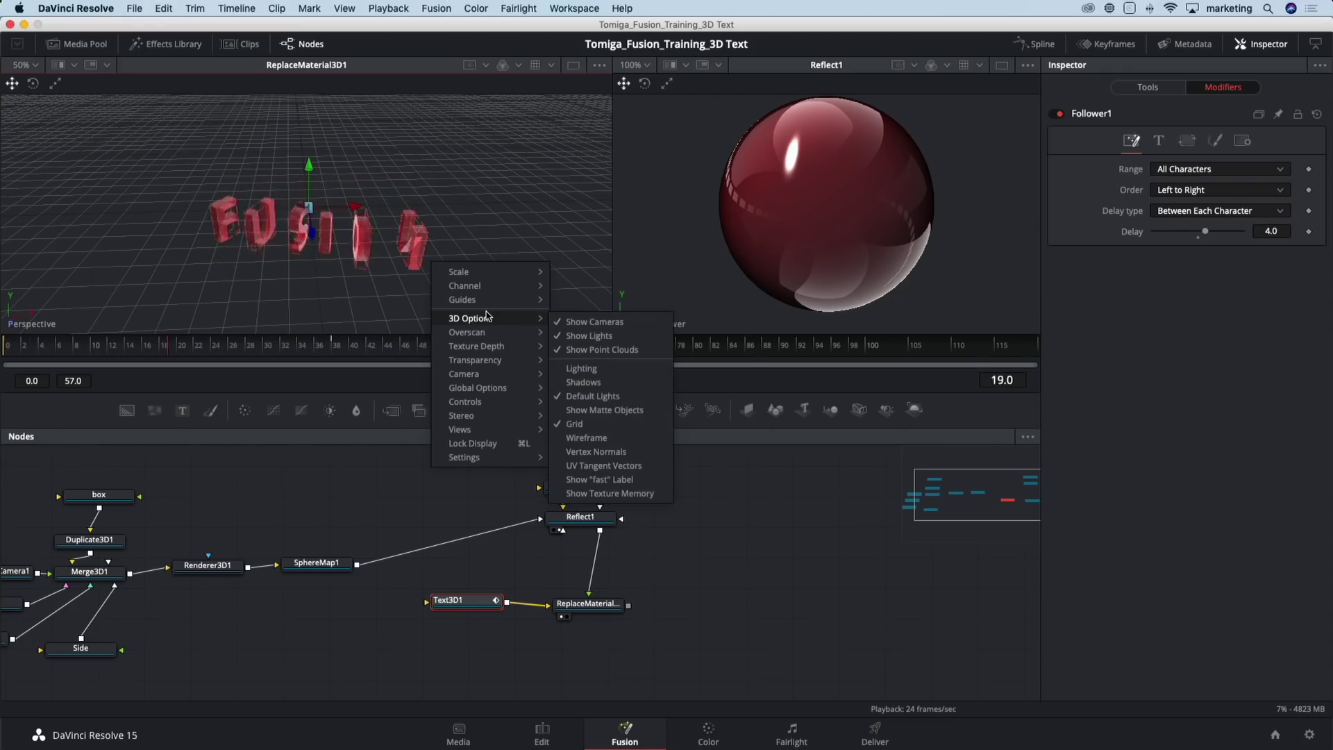
click(579, 424)
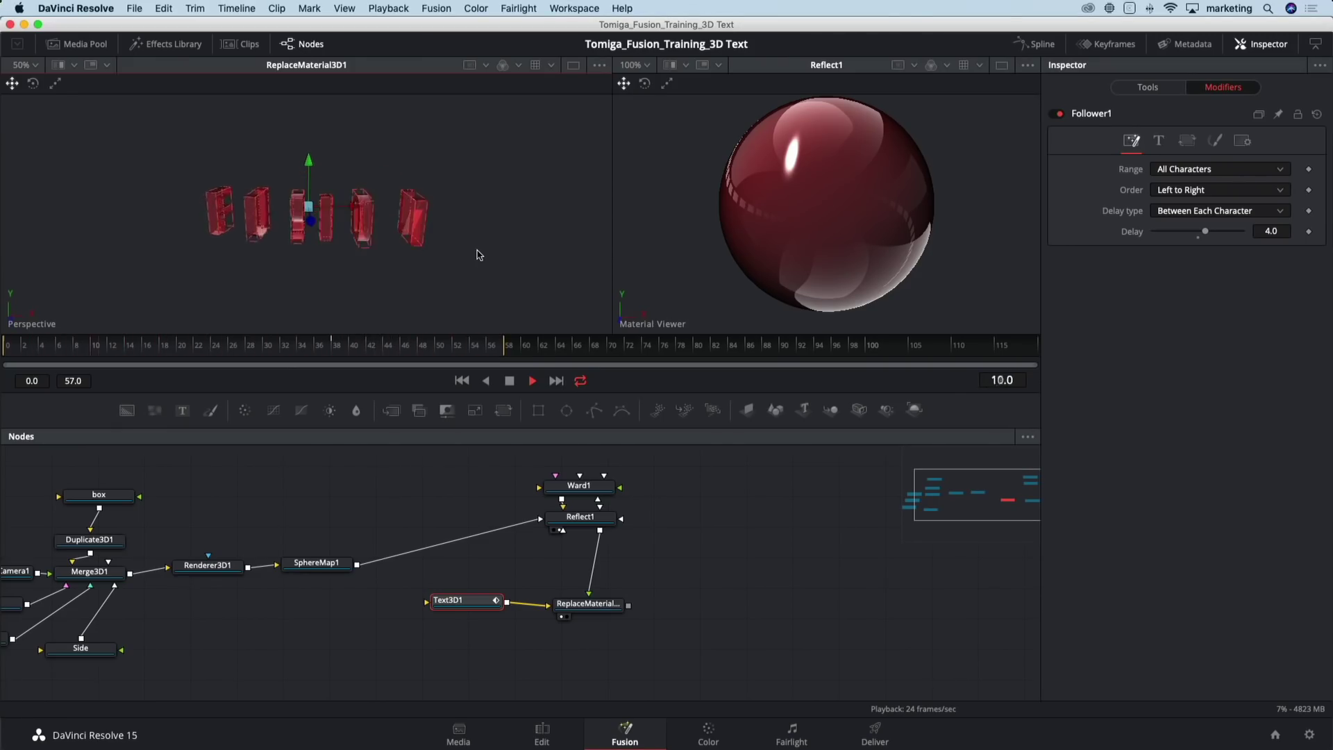
key(space)
Smooth the Follower's Offset Z and Angle Y curves at their final keyframes in the spline editor
drag(488, 603, 480, 606)
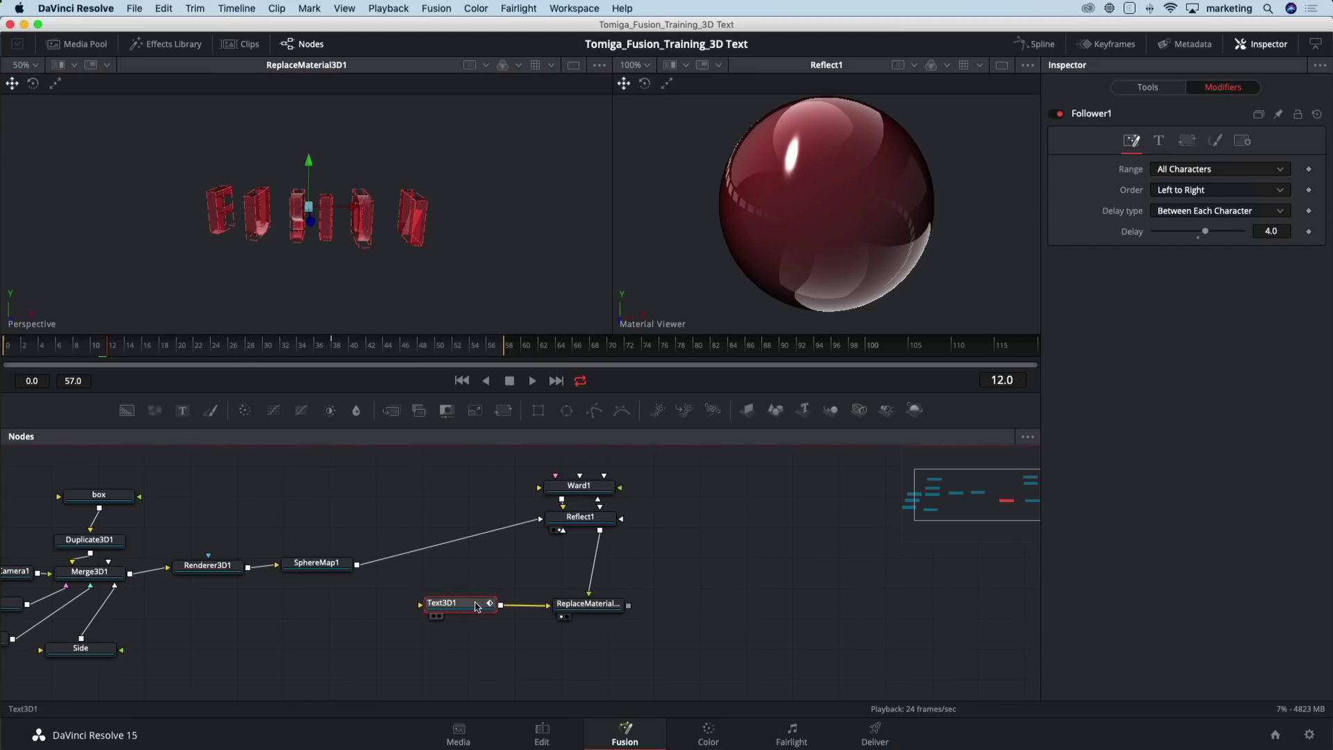
click(1034, 44)
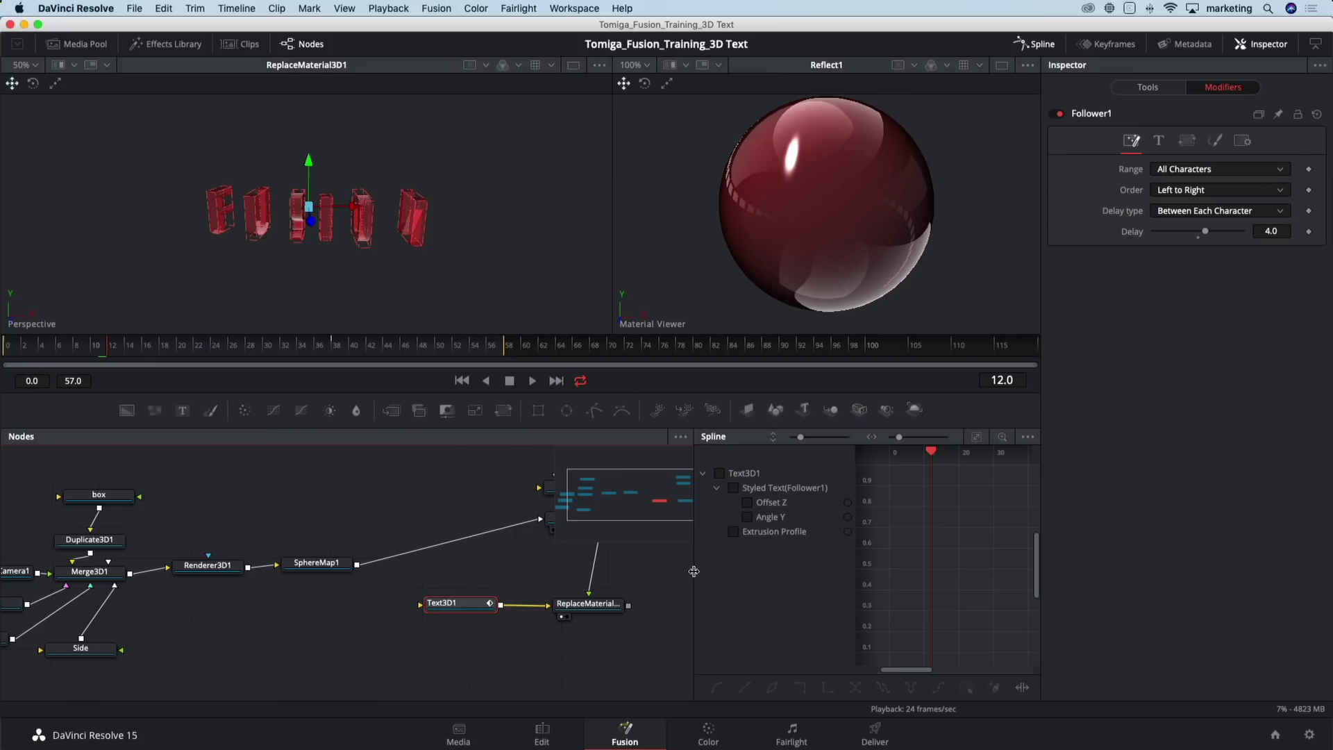
drag(694, 577, 502, 577)
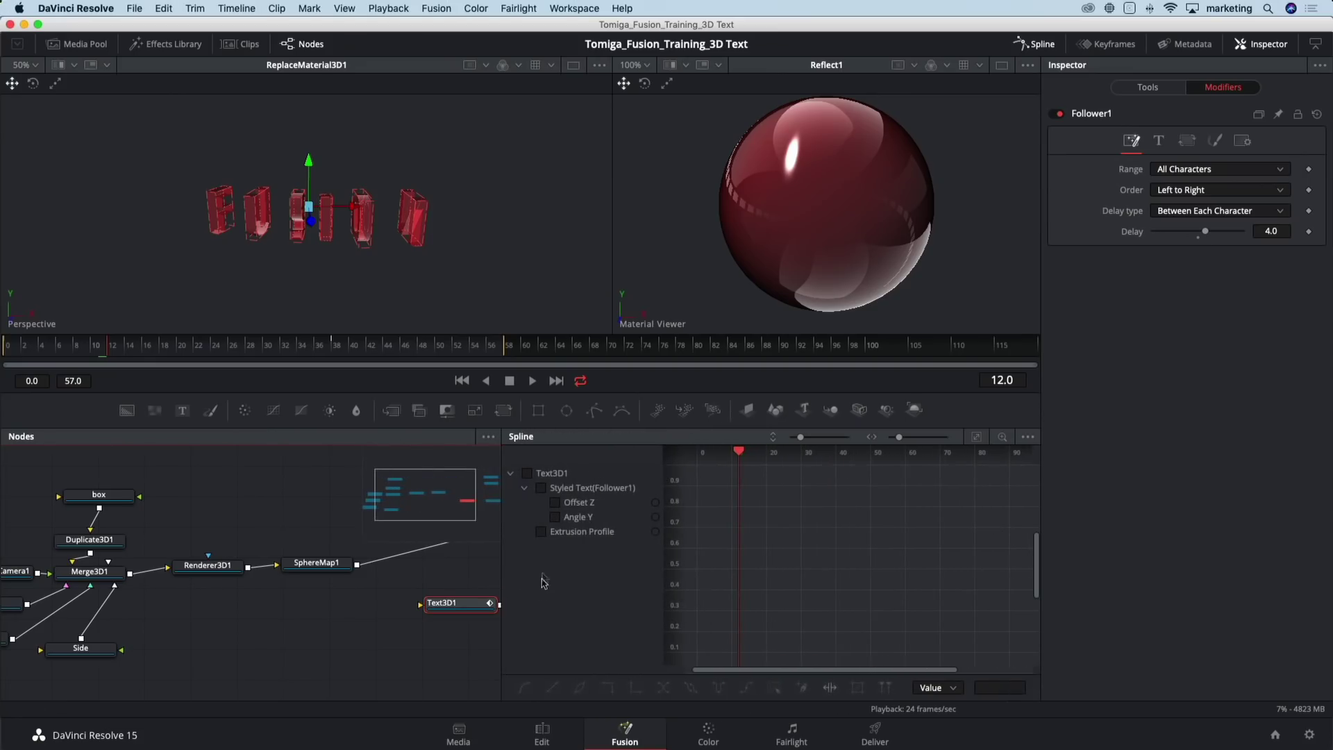
click(557, 488)
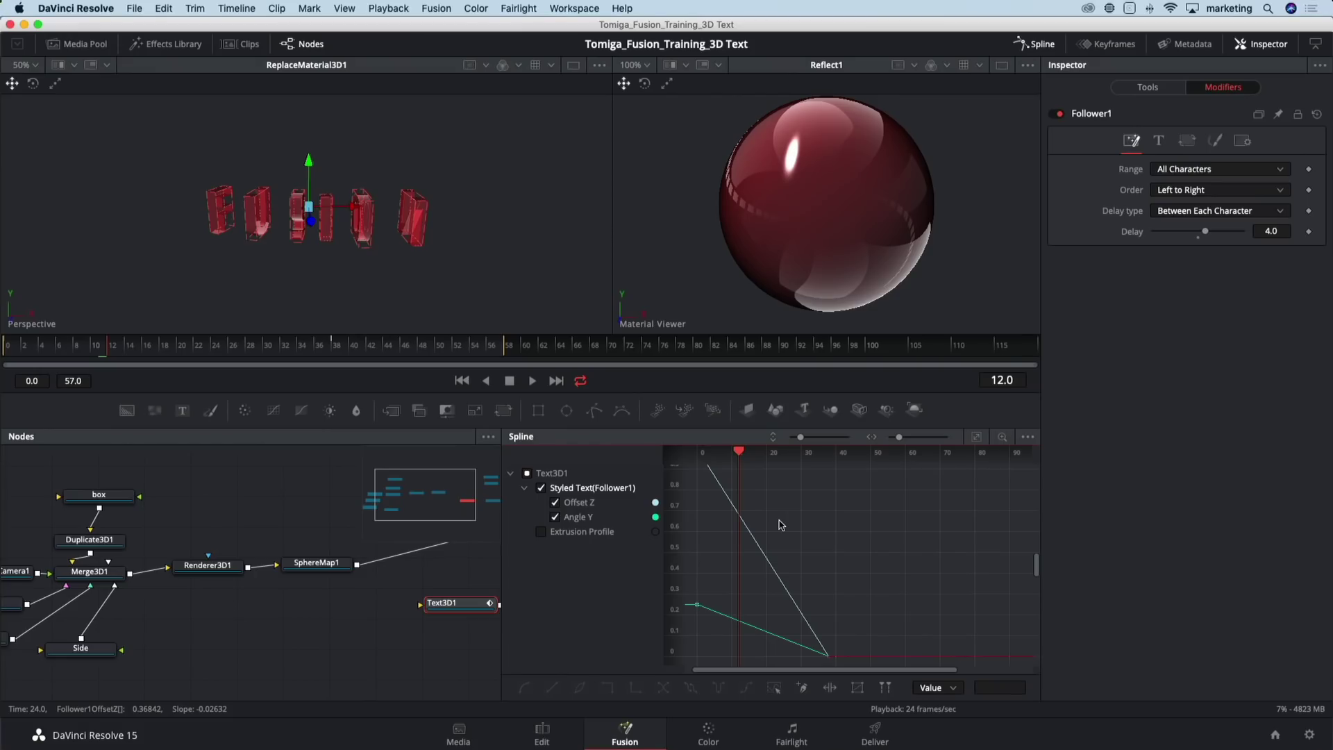
drag(869, 619, 809, 668)
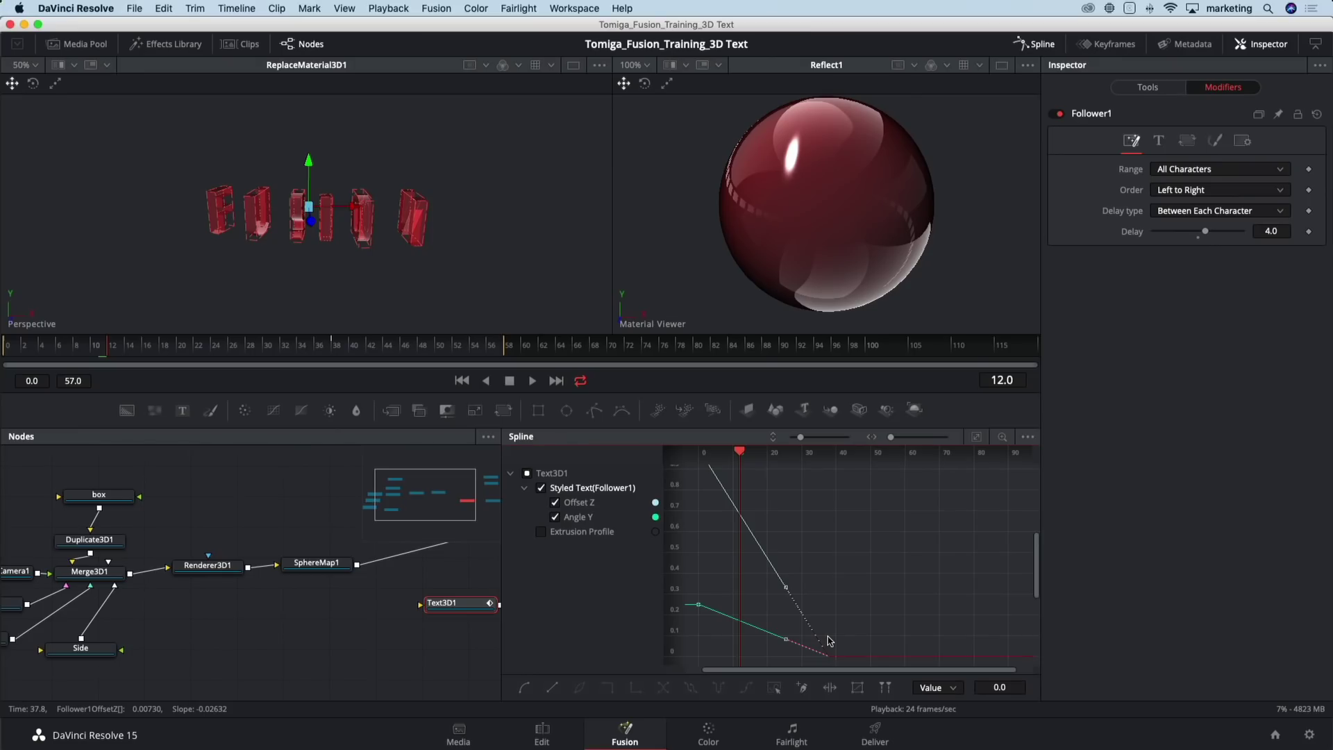
key(s)
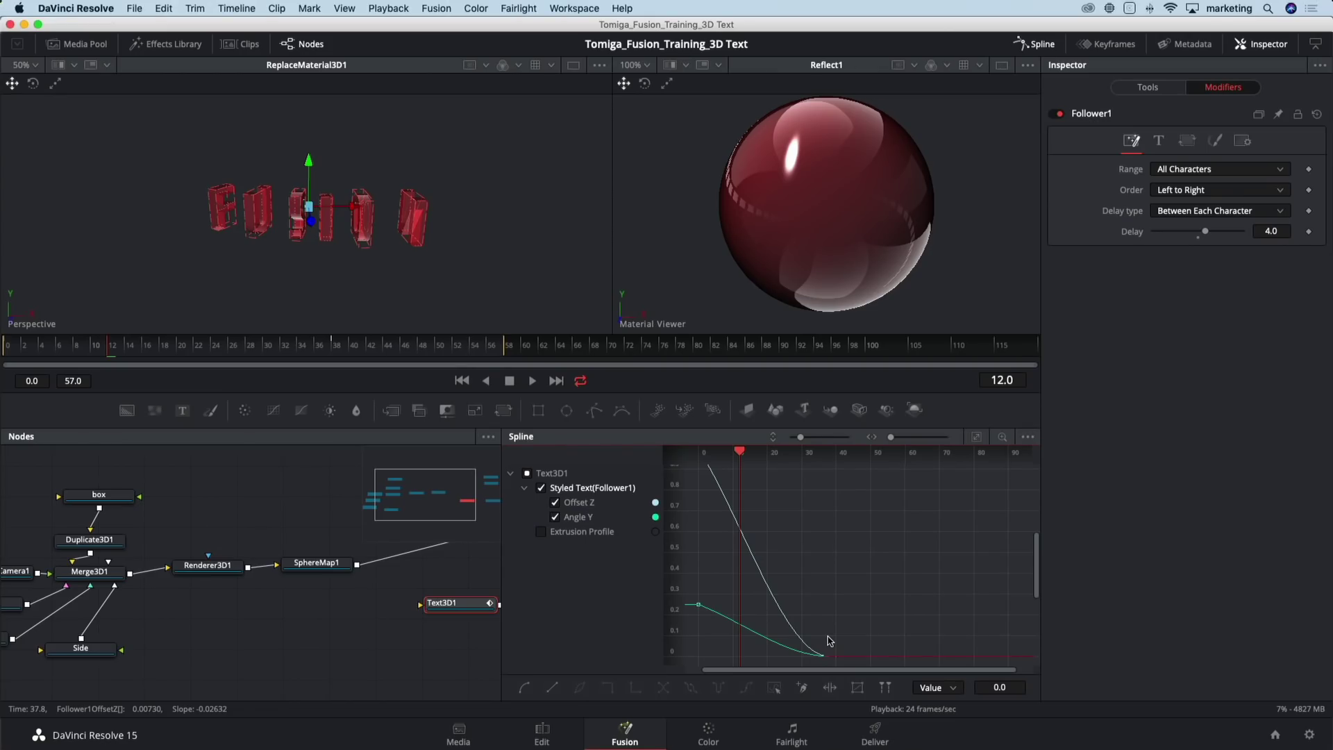
Play back the eased letter animation, stop it and close the spline editor
key(space)
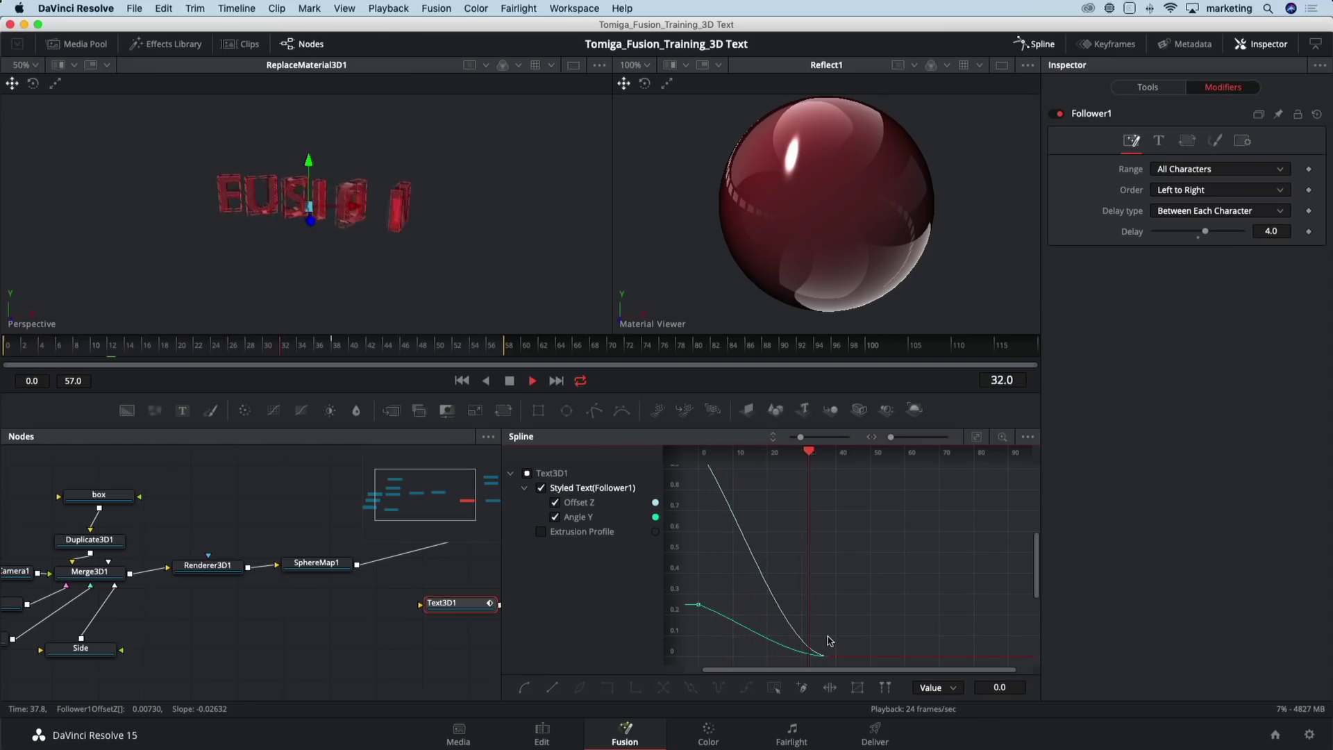
key(space)
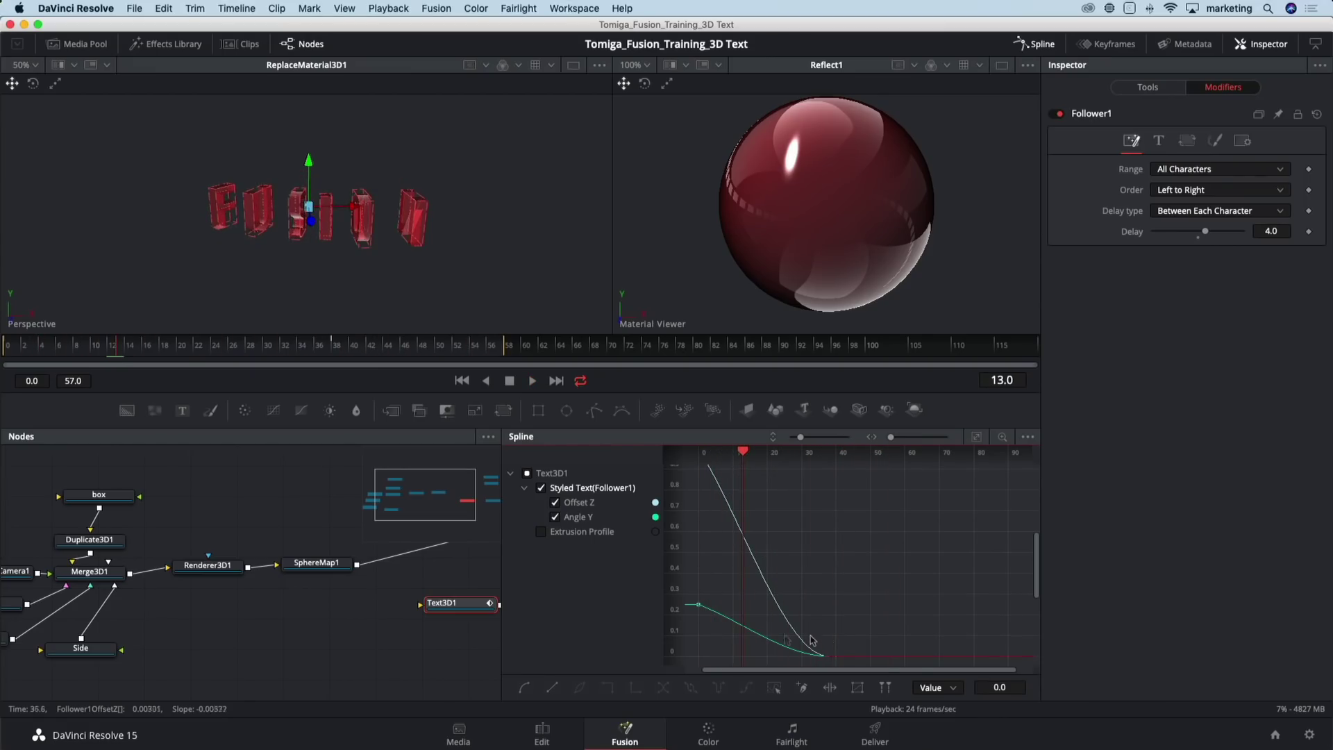
click(1032, 45)
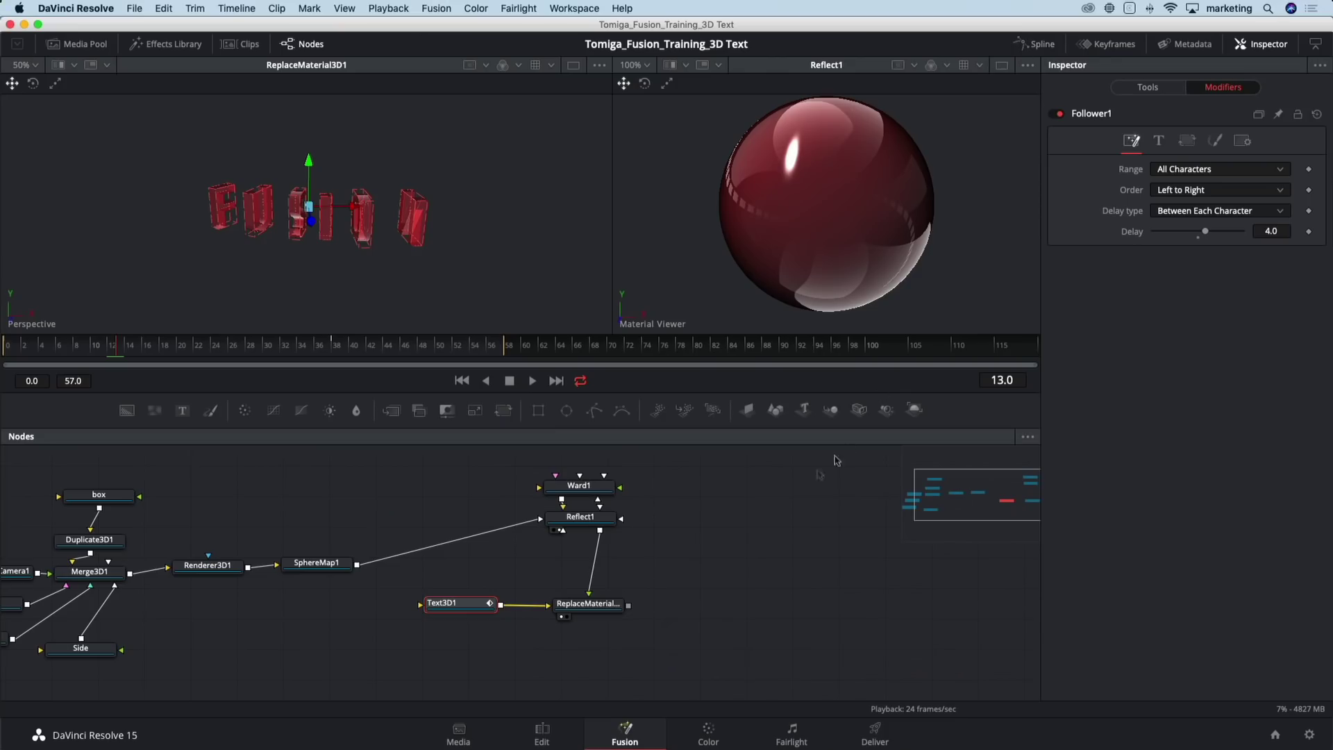
Add a Camera 3D after ReplaceMaterial3D1, joined through a Merge 3D, and arrange the new nodes beside it
click(602, 606)
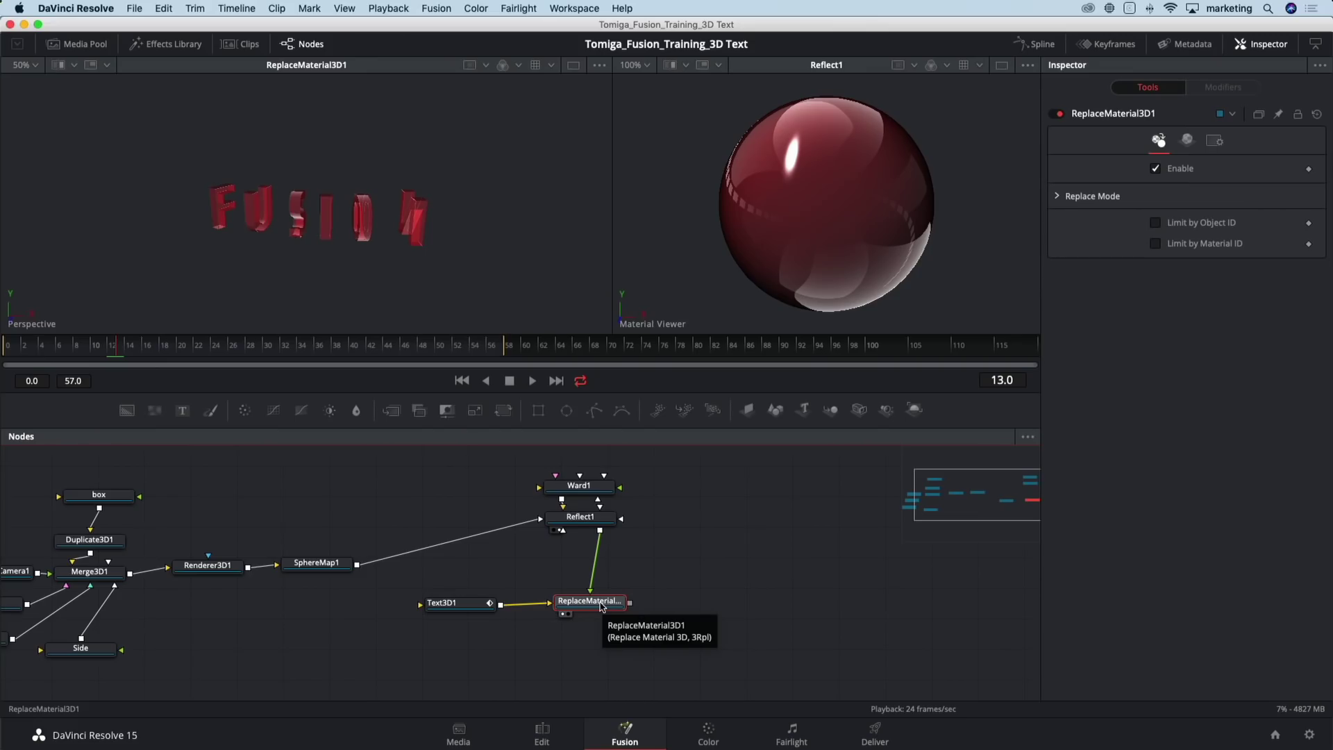
key(shift+space)
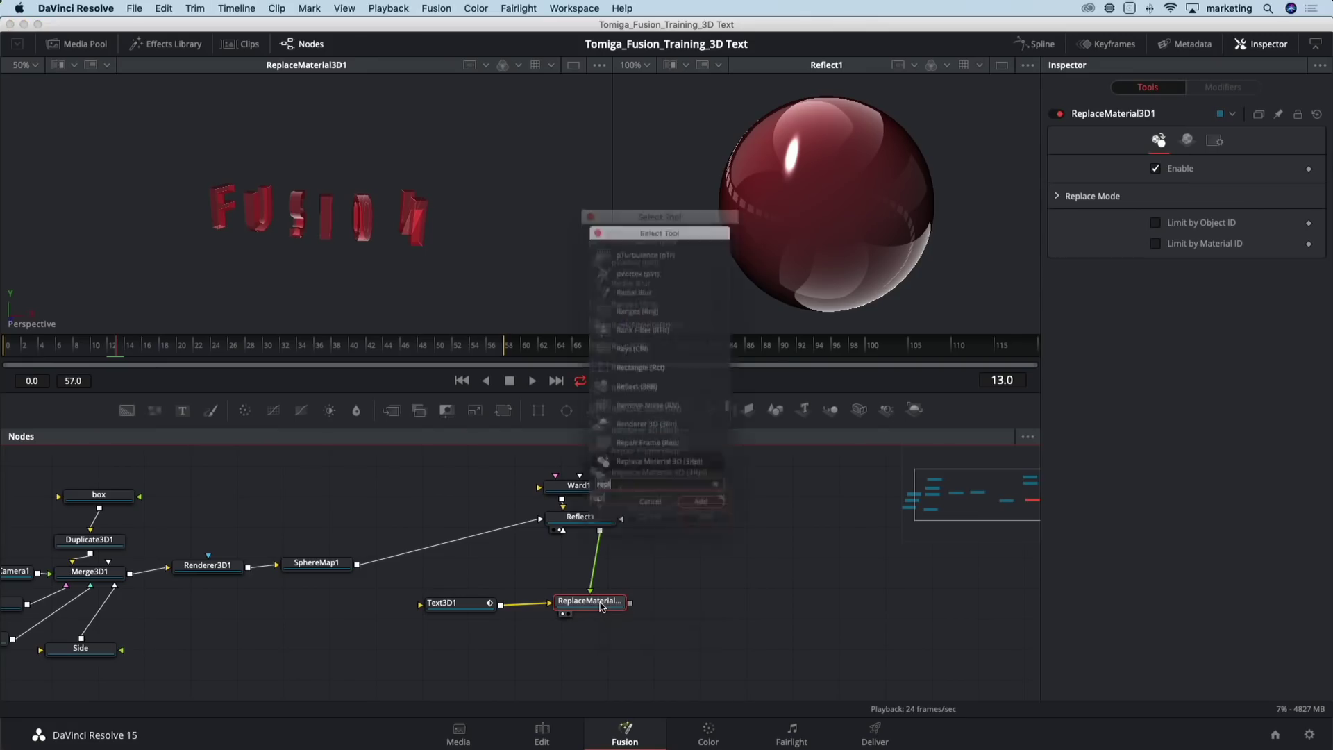
text(cam)
key(Return)
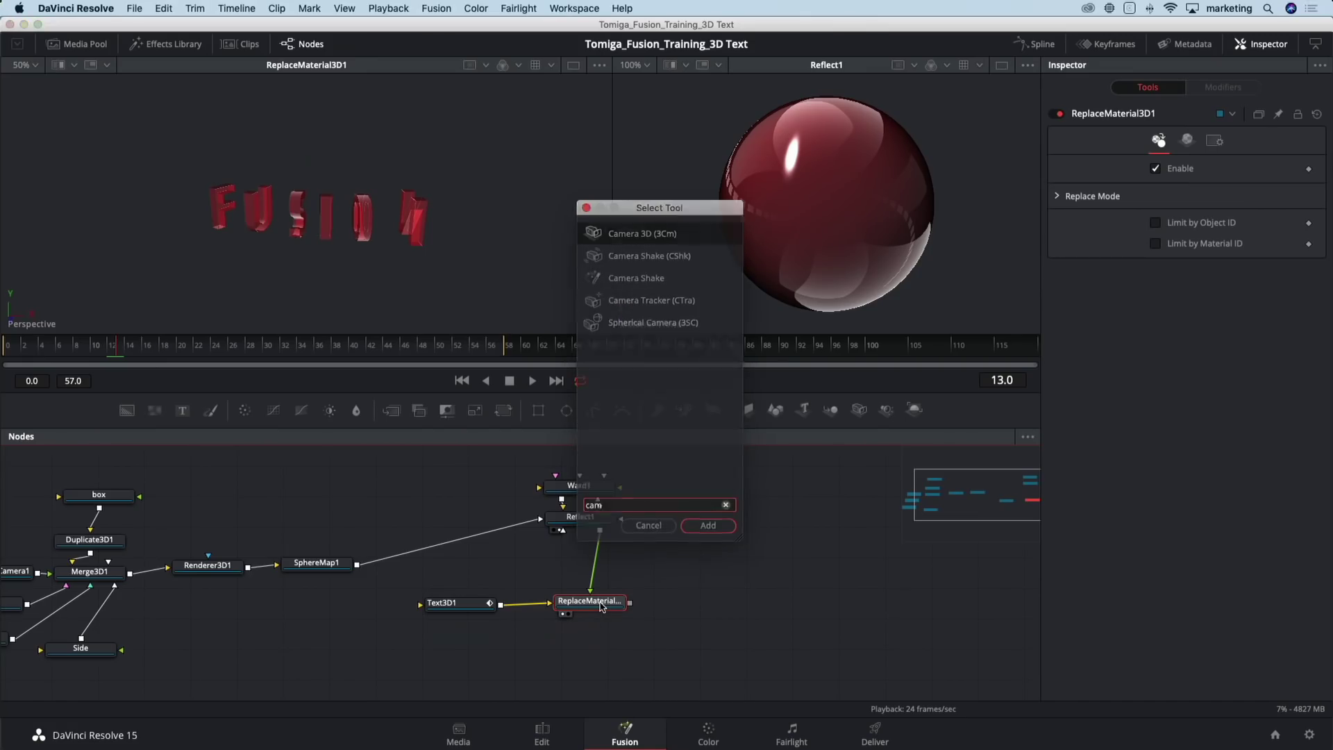
drag(607, 638, 692, 600)
drag(478, 637, 694, 654)
drag(693, 600, 698, 604)
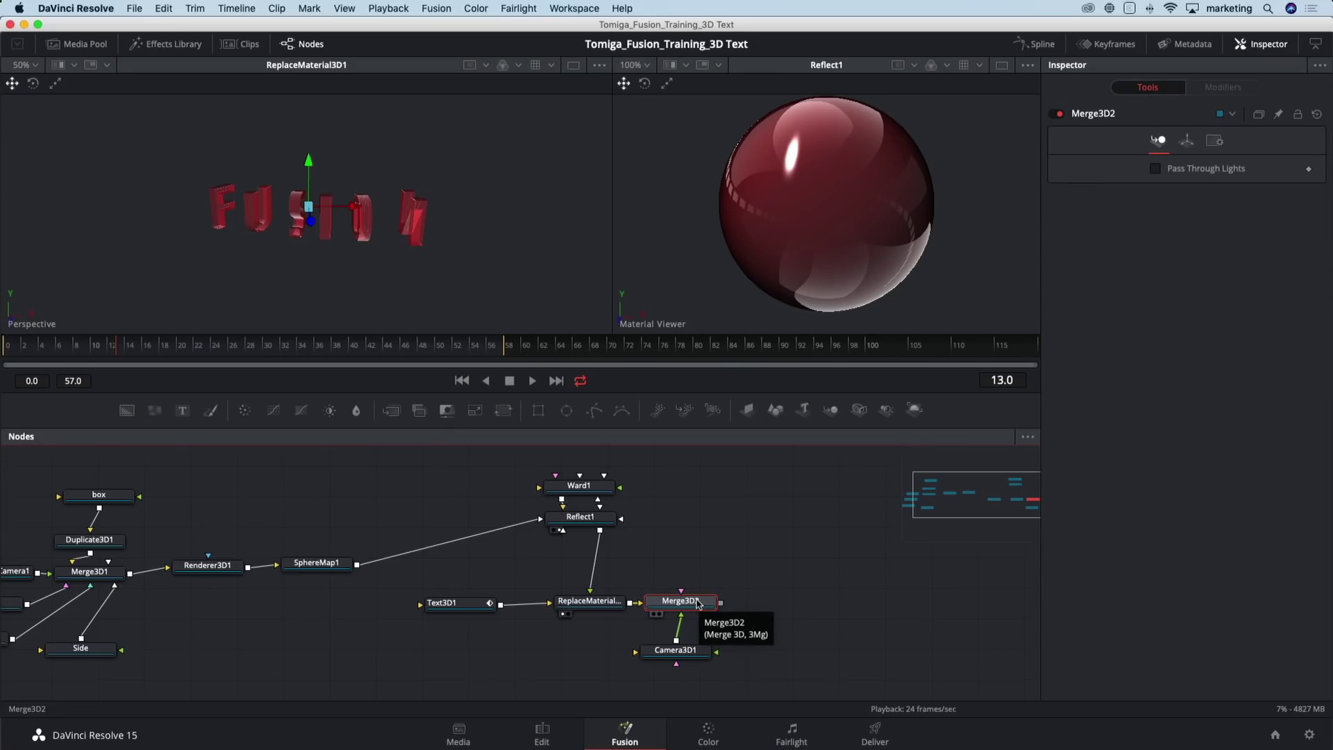
Show Merge3D2 in both viewers and enlarge the viewer area
key(1)
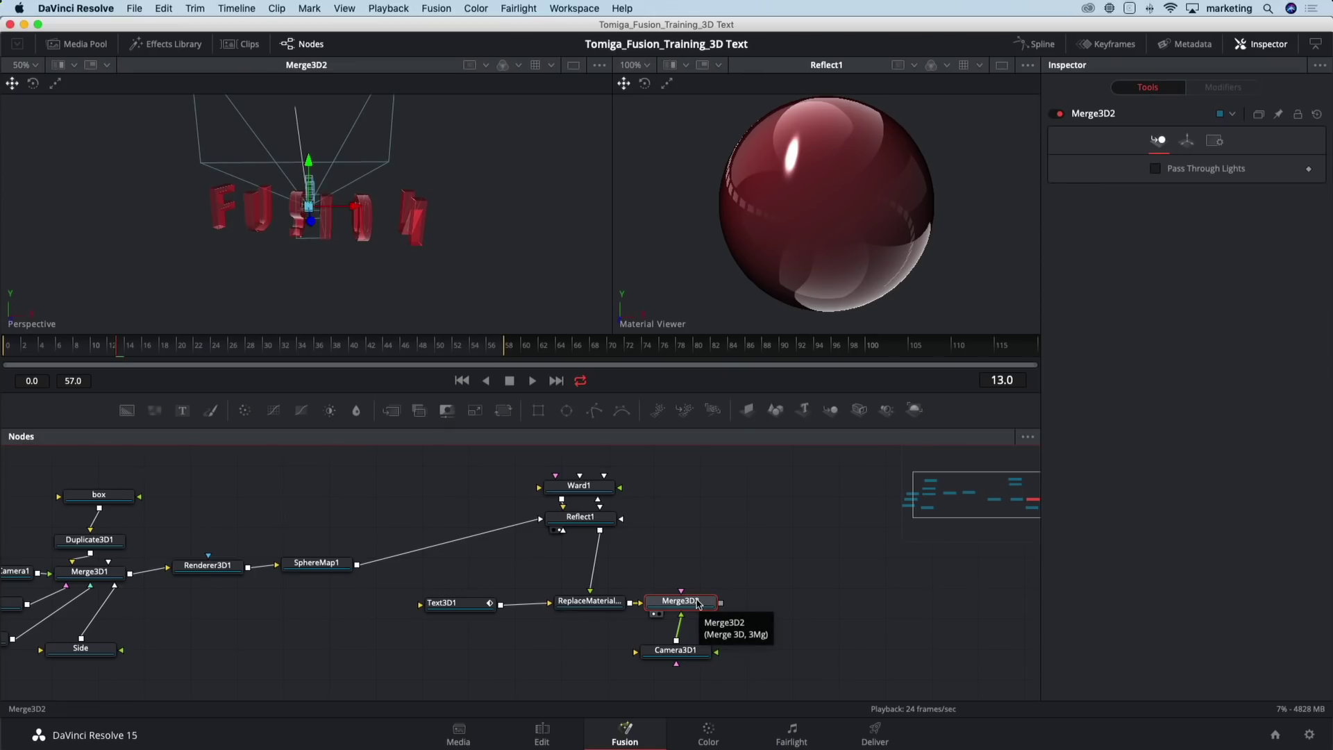
key(2)
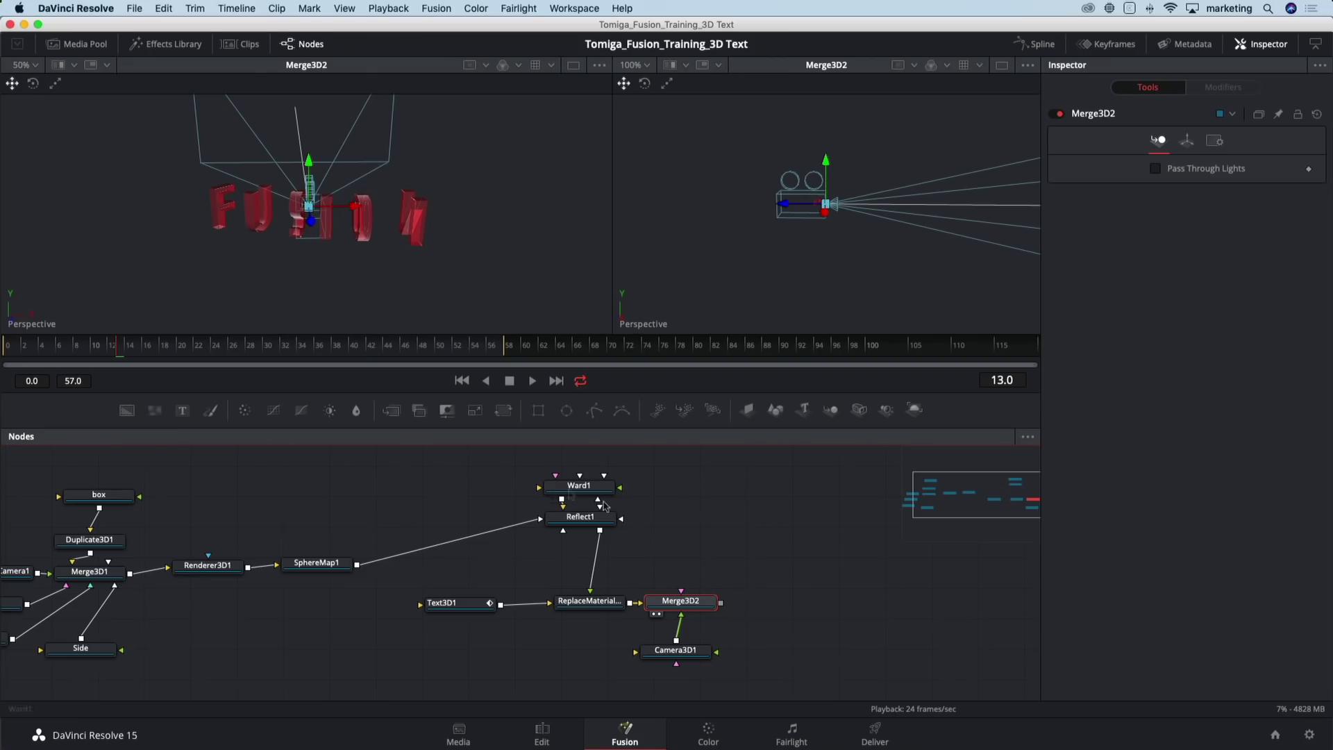
drag(613, 275, 538, 273)
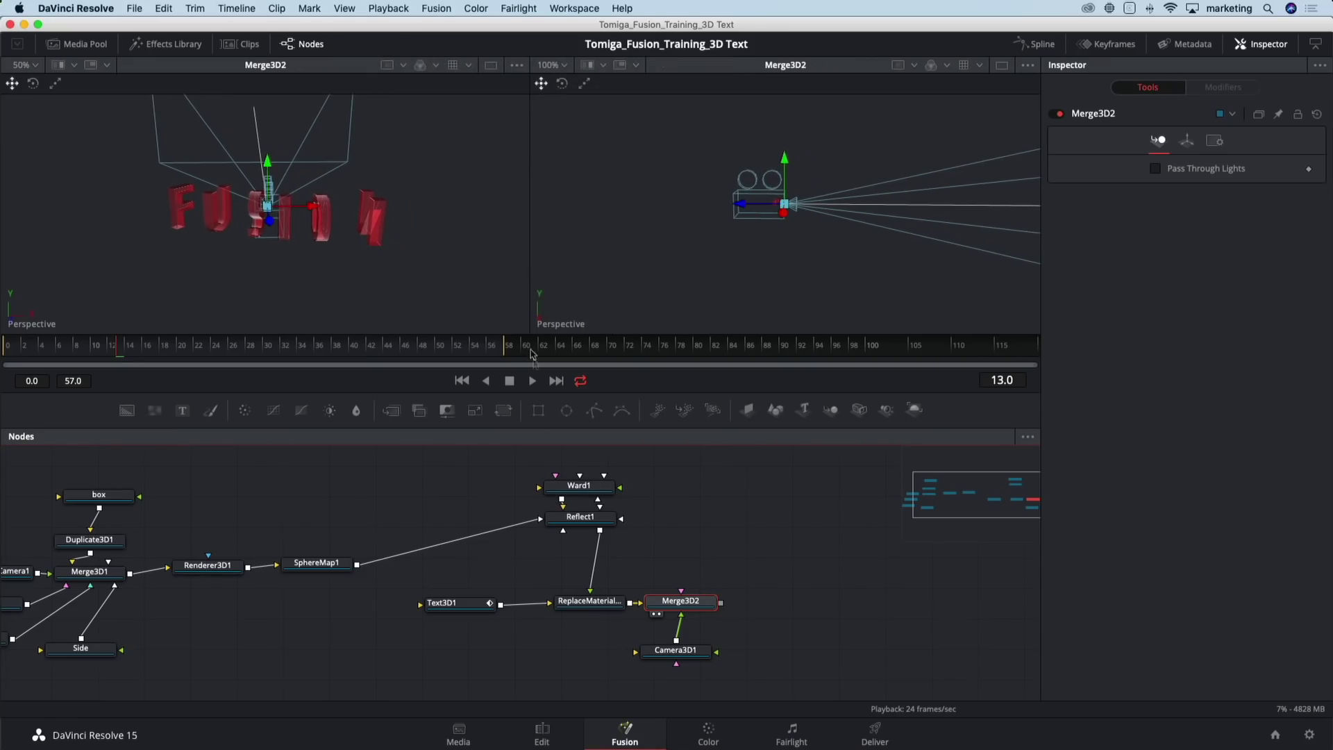
drag(623, 392, 625, 471)
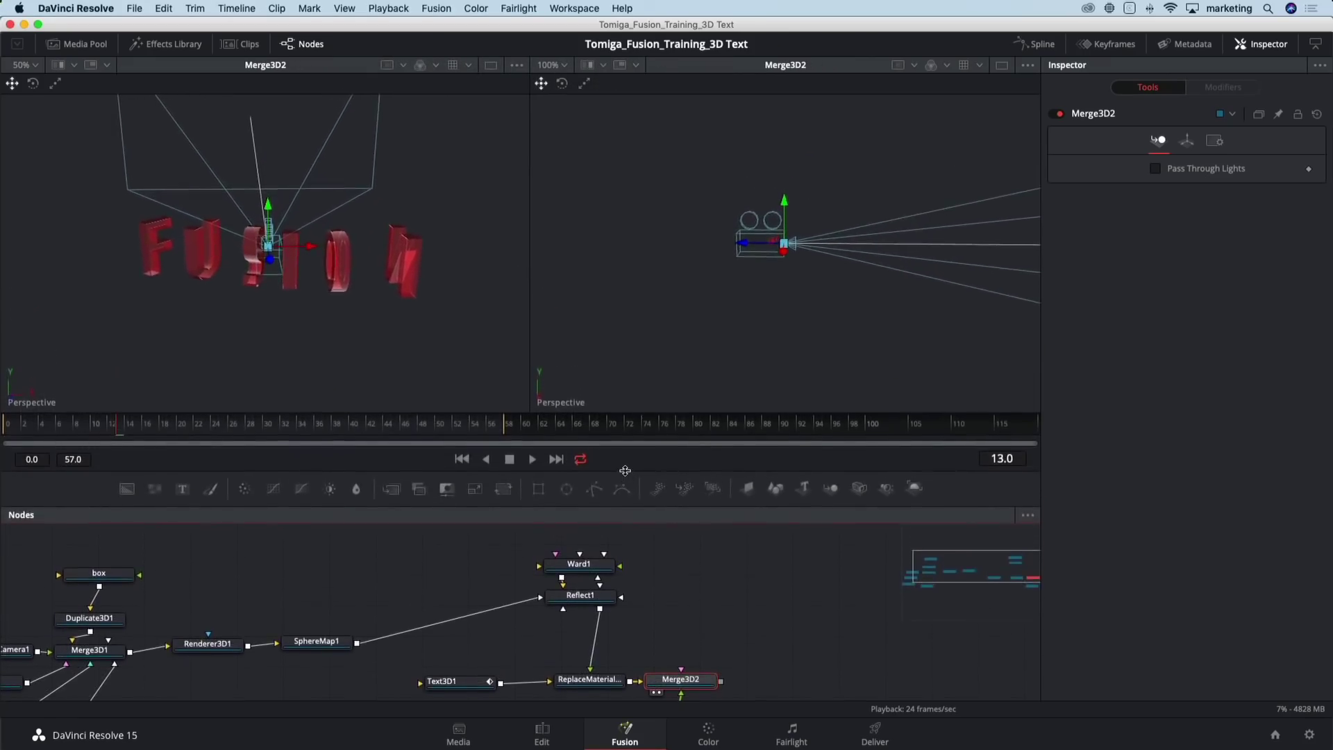
scroll(640, 652, down, 3)
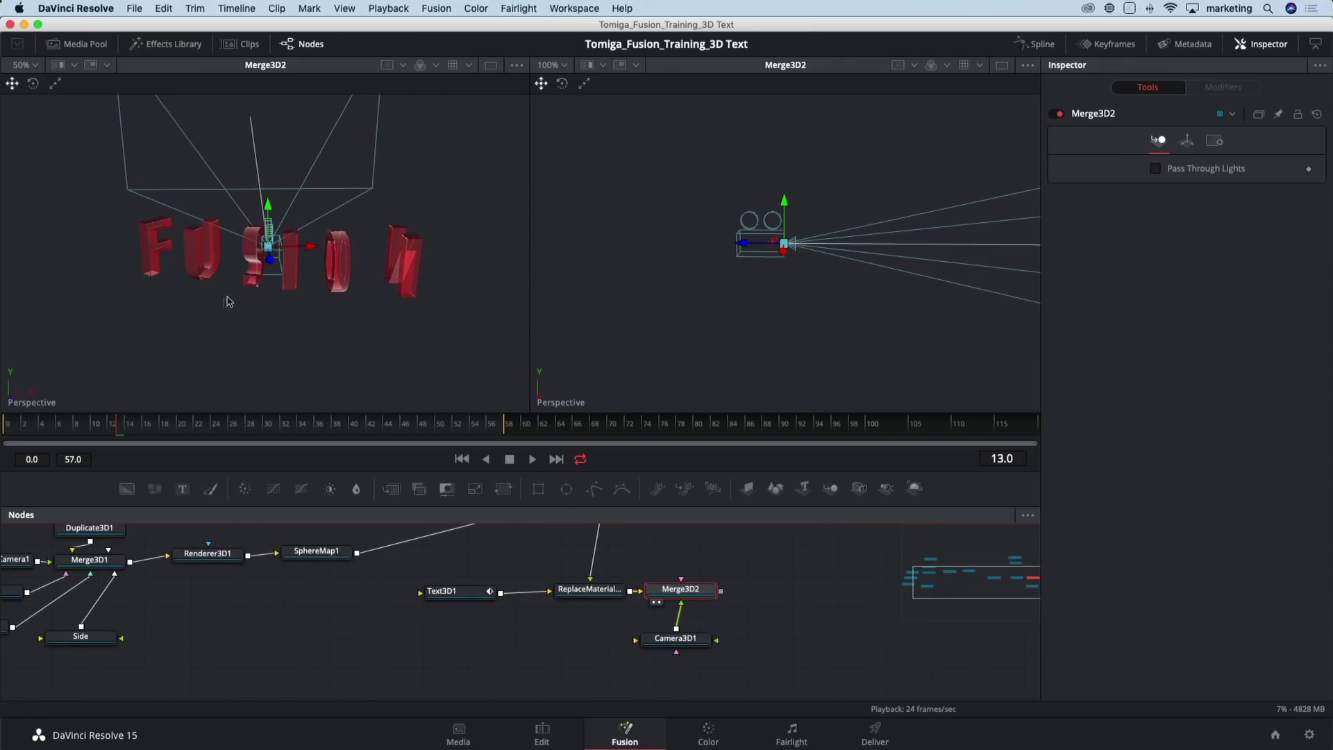
Switch the second viewer from Perspective to the Camera3D1 view
drag(289, 327, 236, 326)
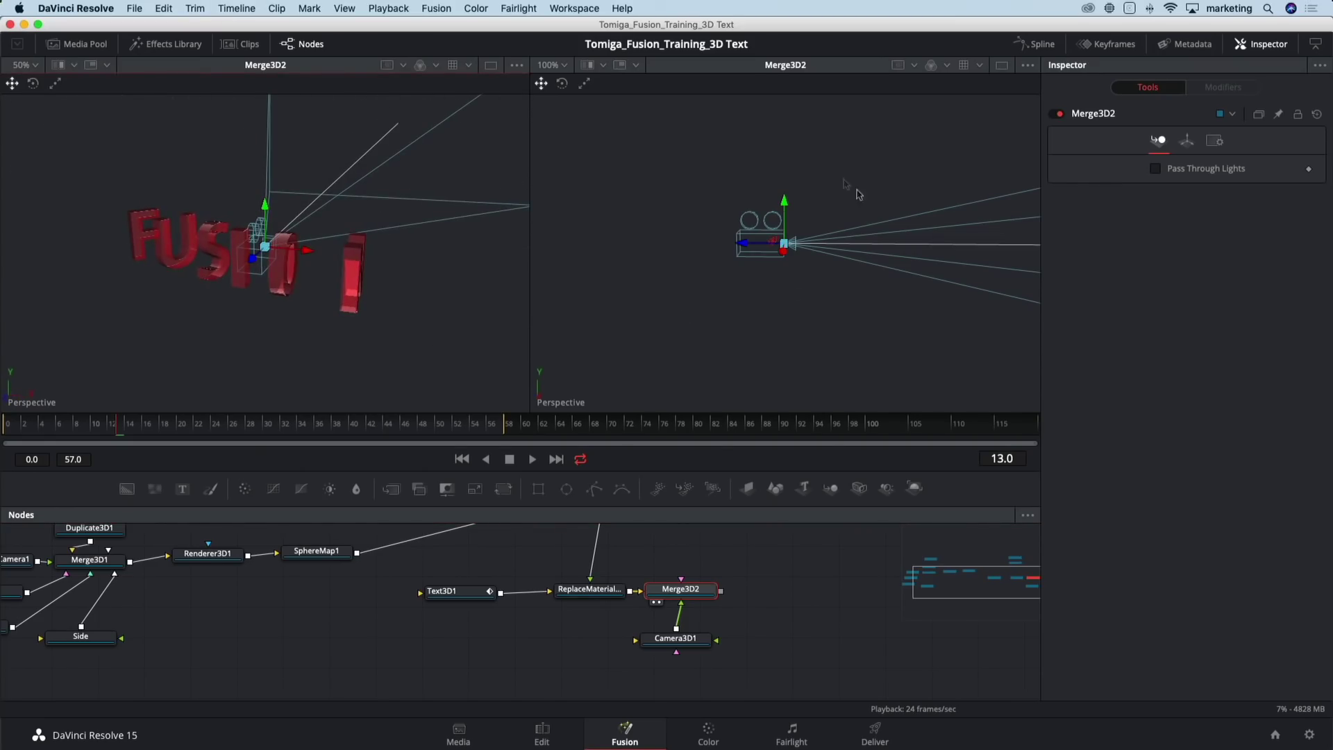
drag(750, 313, 876, 316)
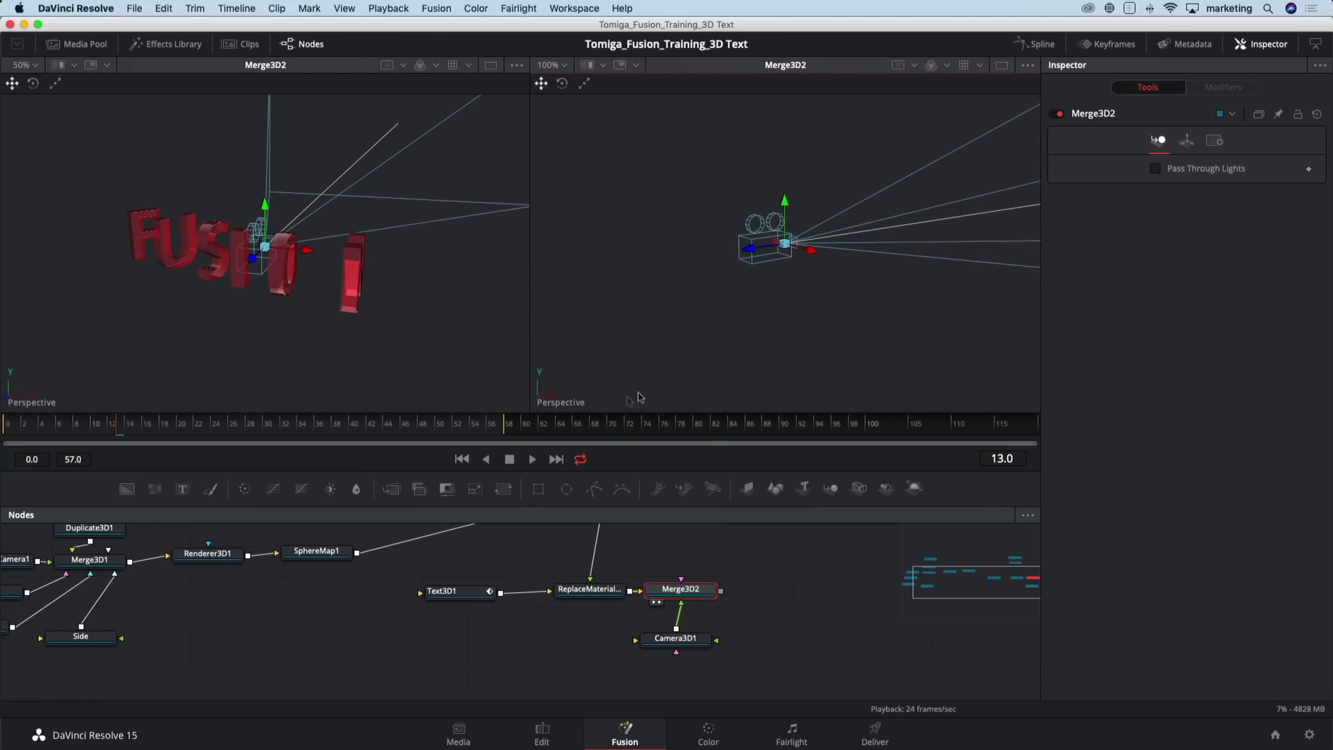
right_click(544, 403)
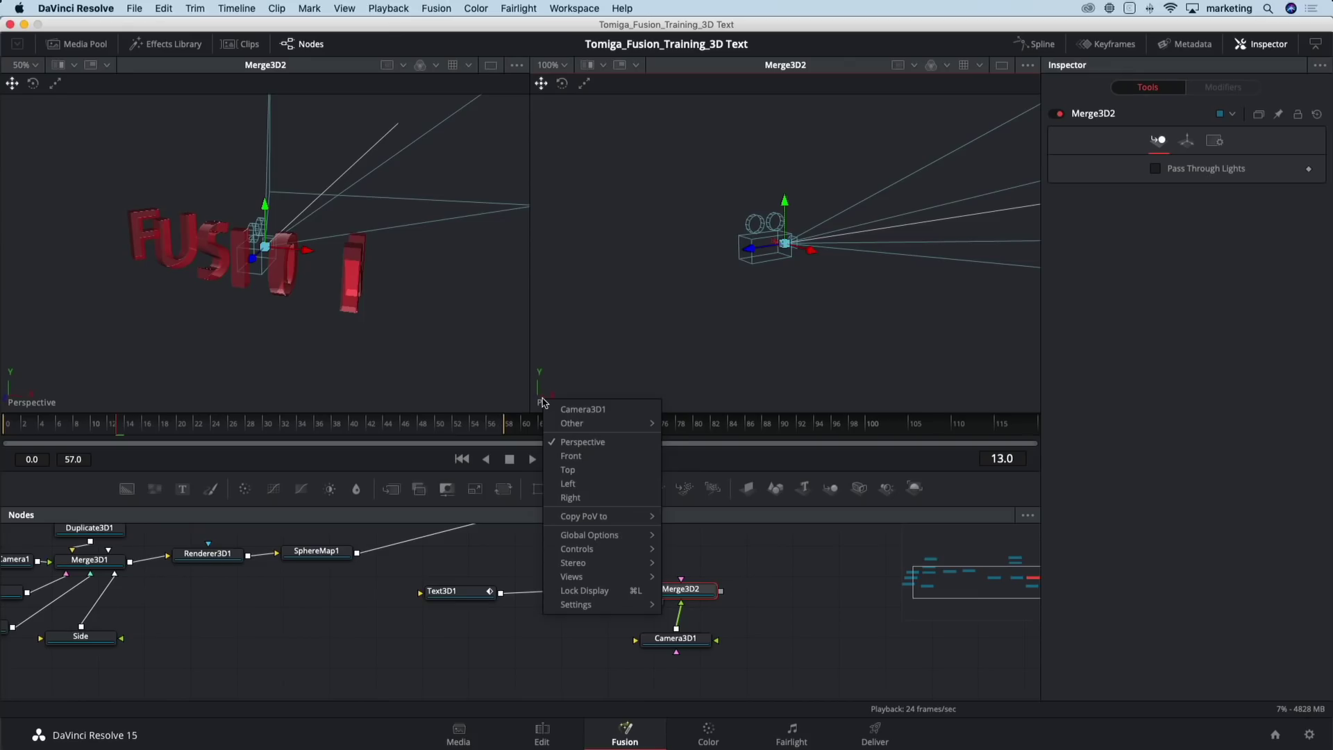
click(584, 410)
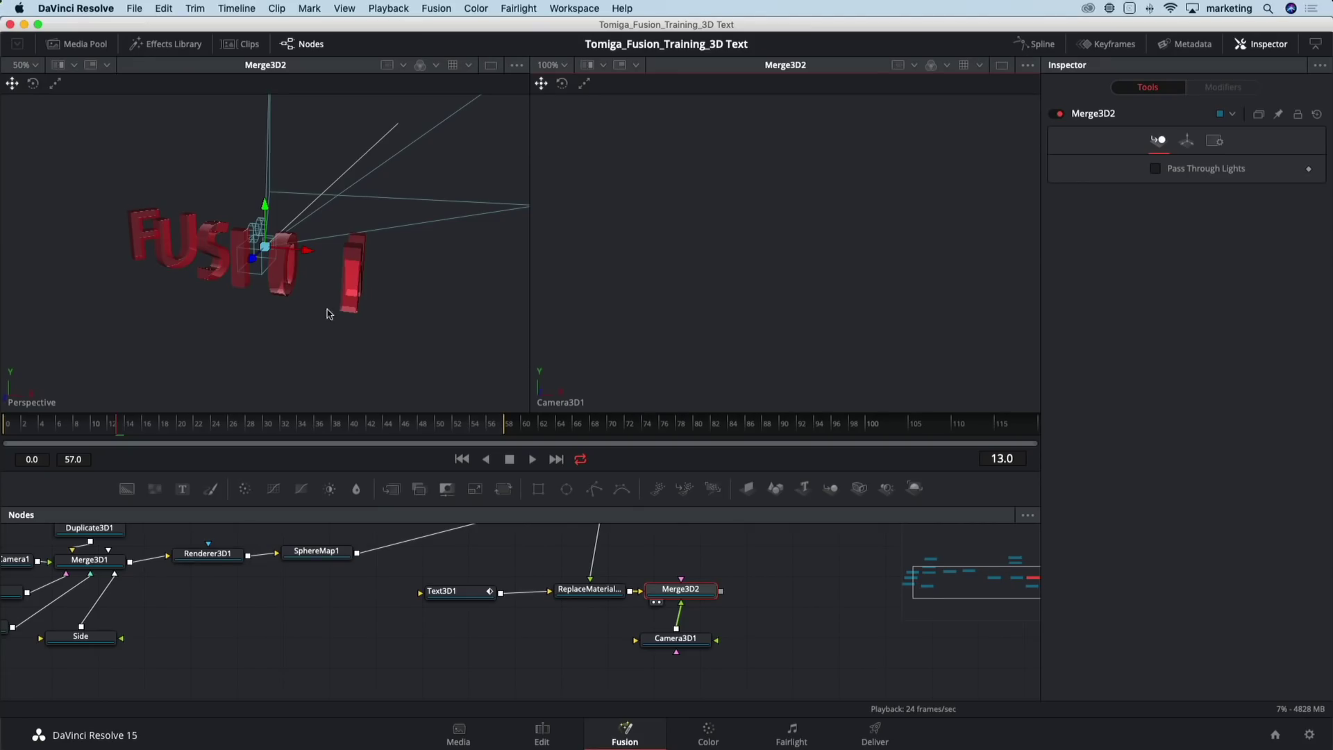
Go to frame 58 and frame the whole FUSION text head-on in the perspective viewer at 100% zoom
drag(233, 331, 273, 313)
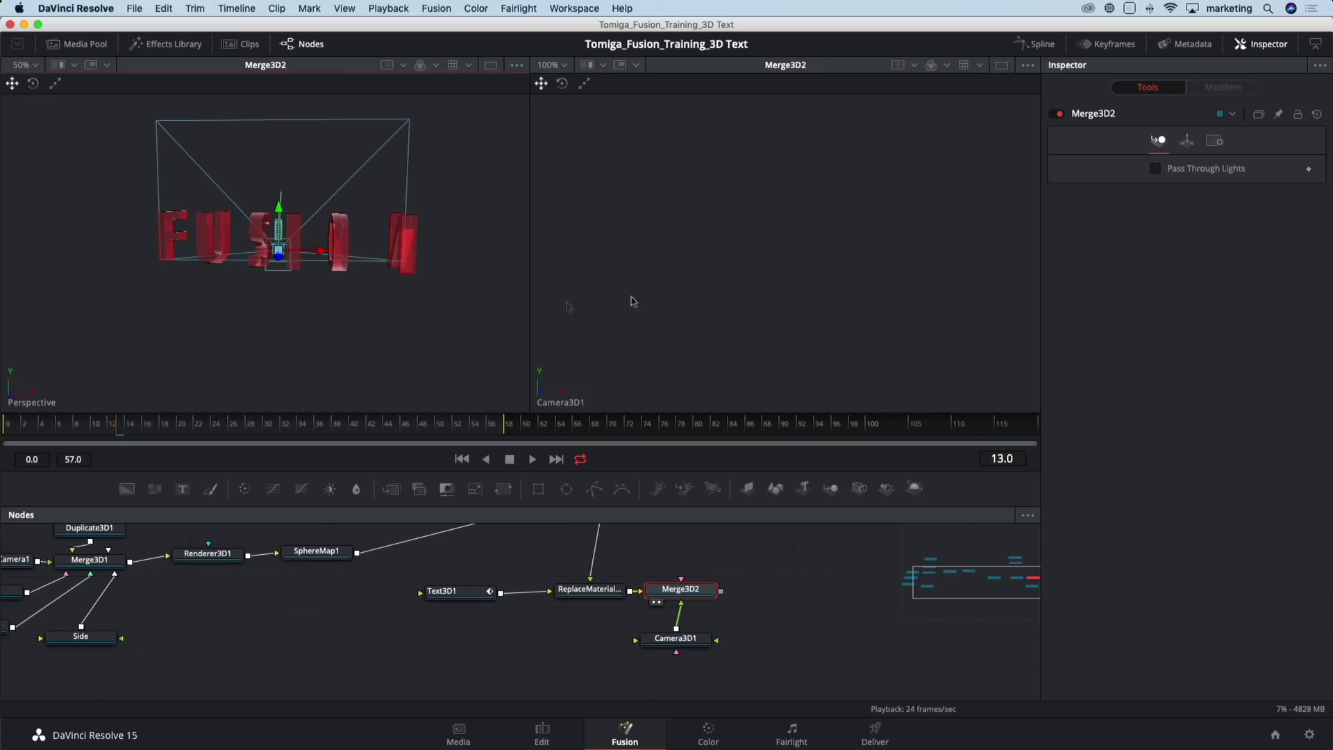
scroll(297, 319, up, 5)
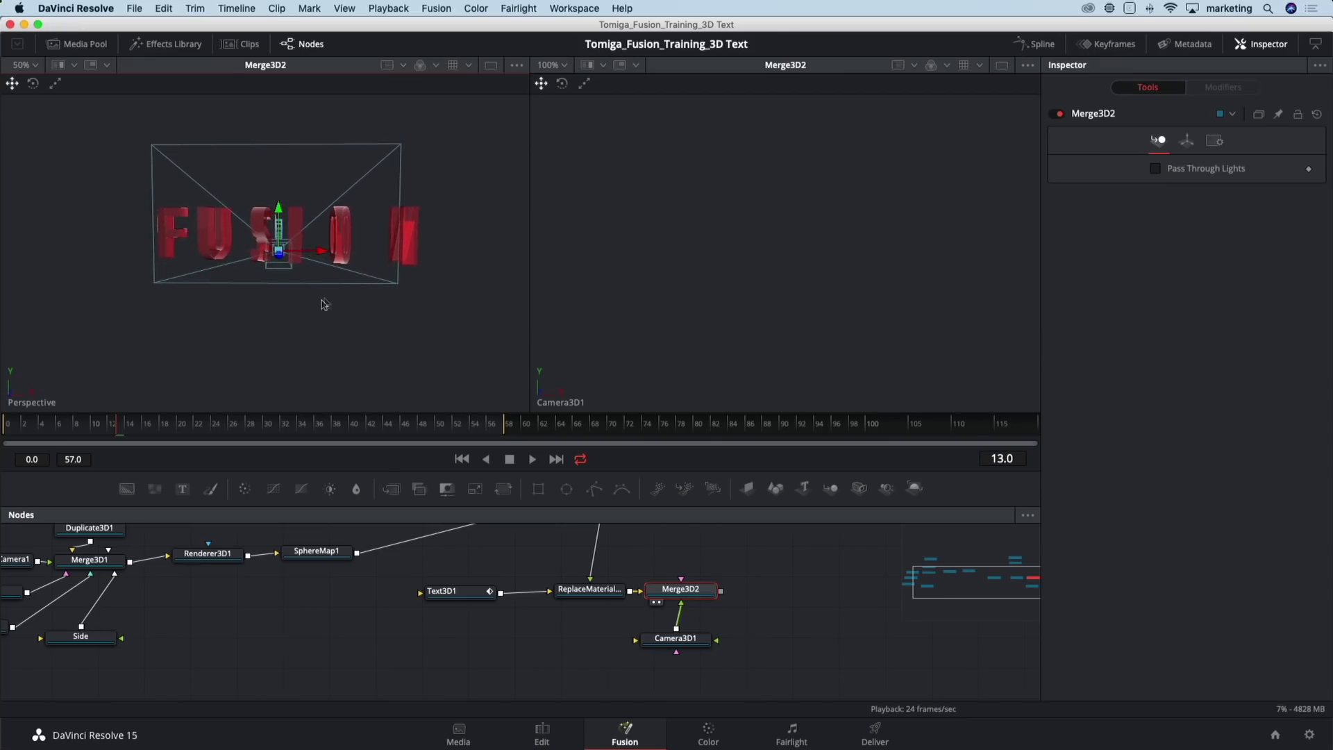
scroll(344, 295, right, 4)
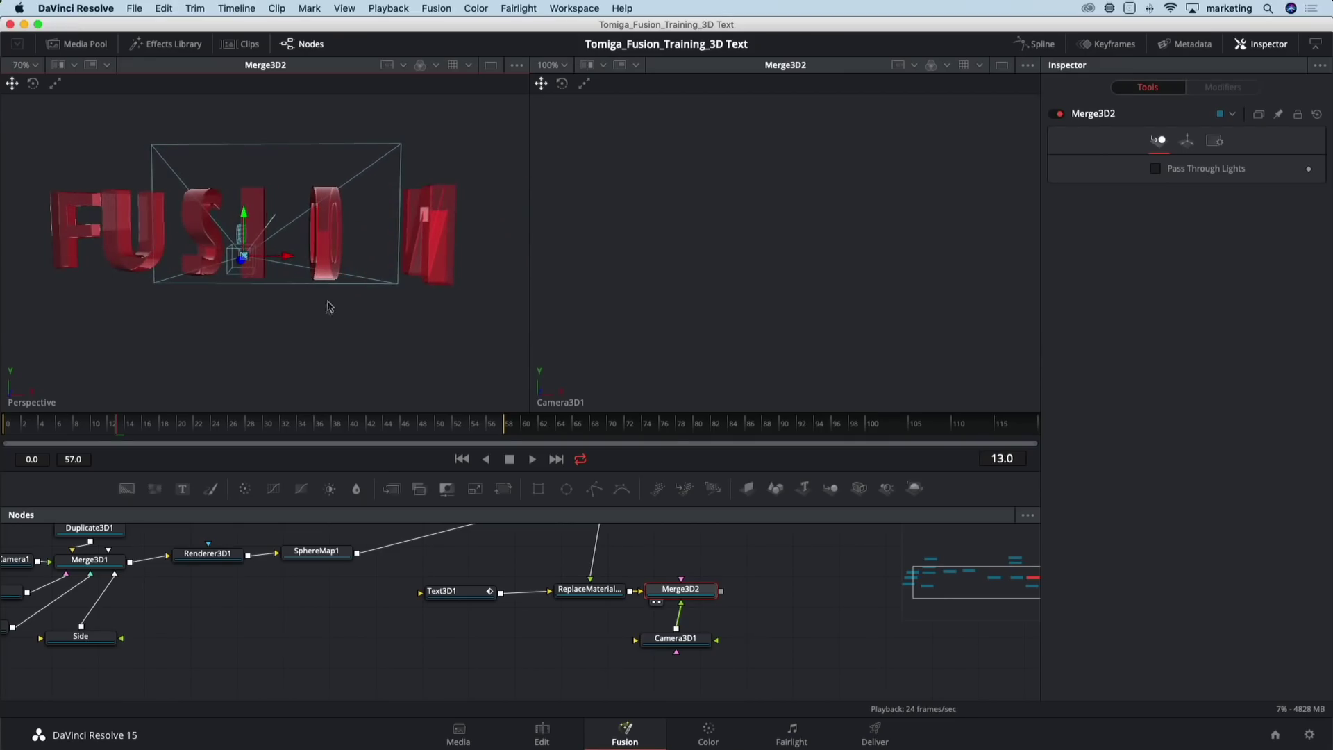
scroll(367, 318, right, 3)
scroll(375, 315, right, 4)
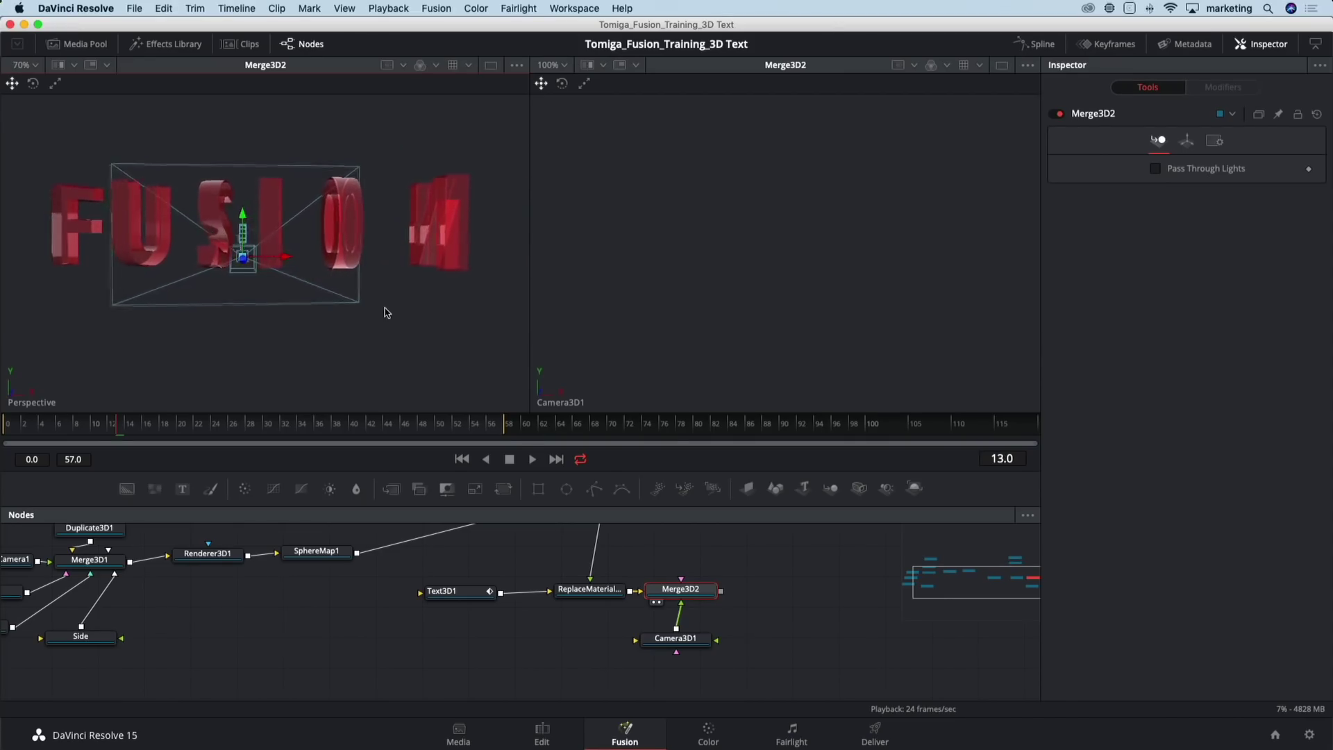
drag(493, 432, 508, 430)
scroll(298, 358, left, 3)
scroll(303, 365, left, 3)
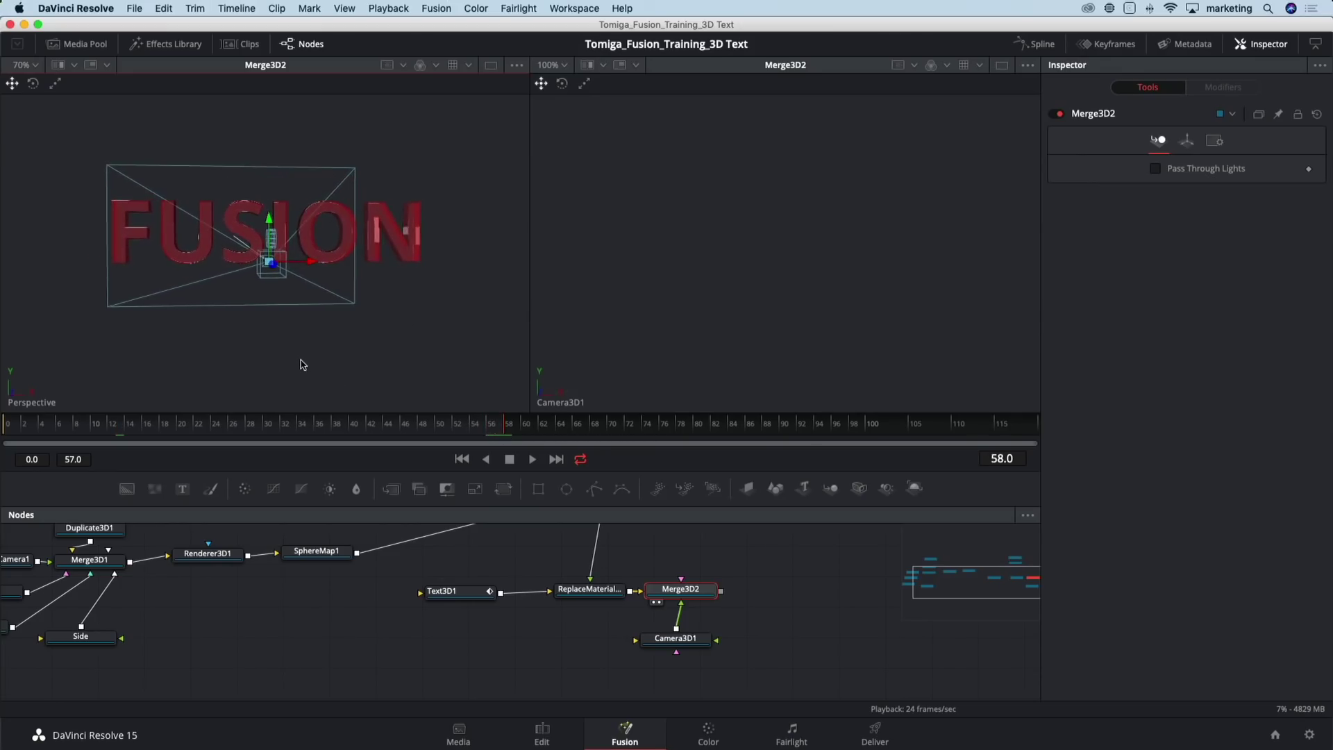
scroll(298, 363, left, 5)
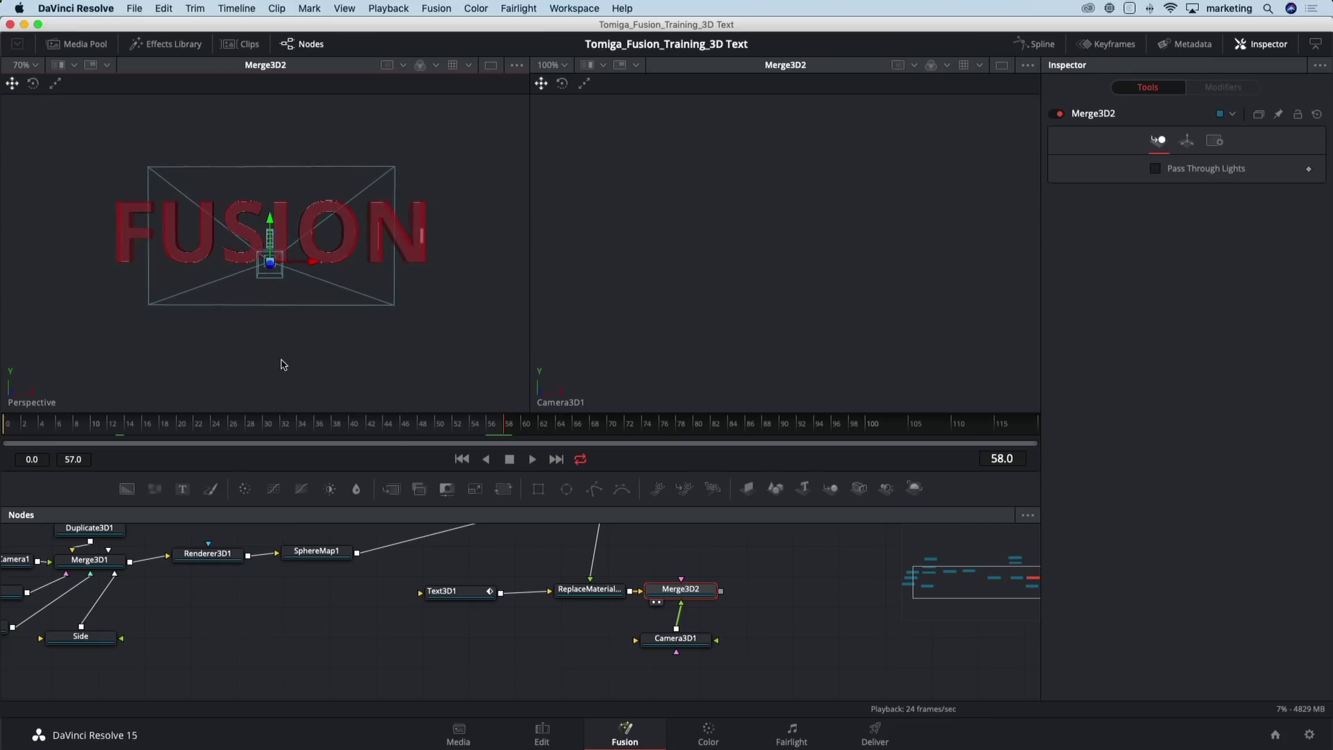
scroll(282, 365, left, 2)
drag(282, 364, 285, 354)
key(ctrl+1)
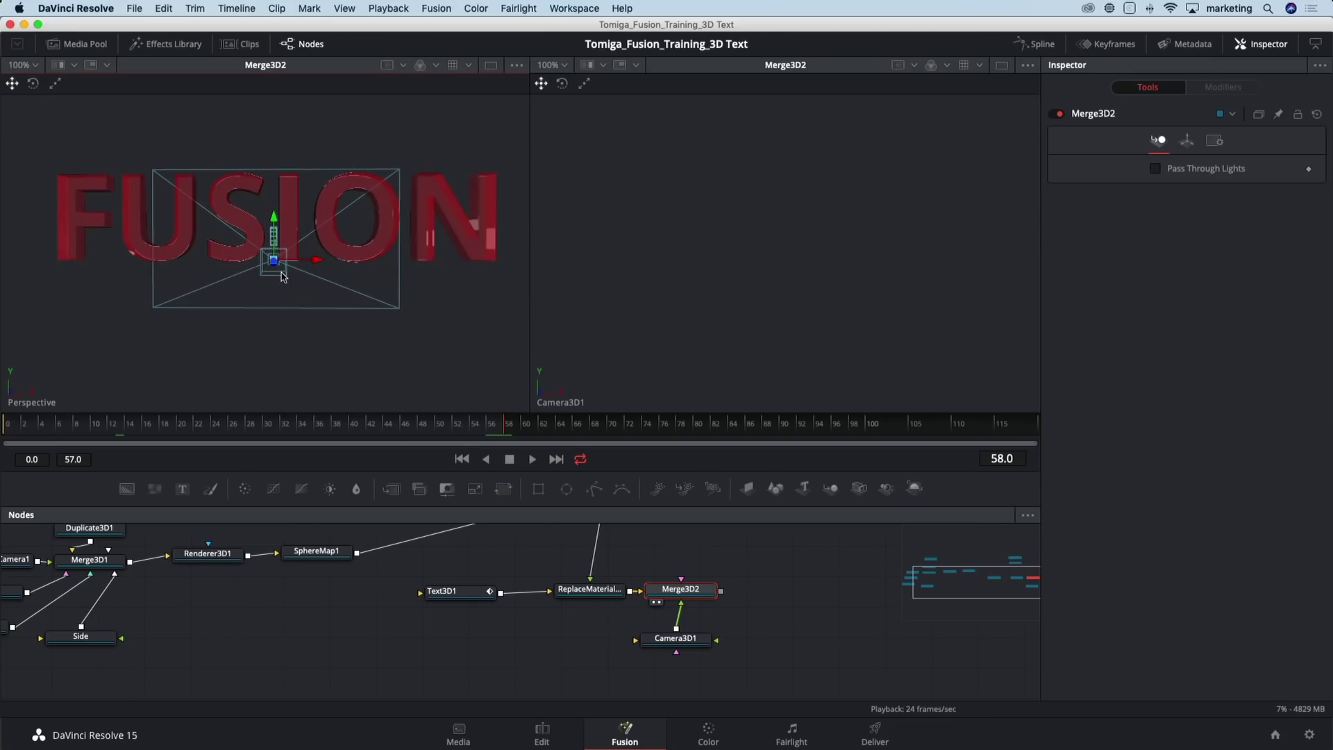
Copy the perspective viewer's point of view to Camera3D1 and scrub the animation to frame 30
right_click(20, 403)
mouse_move(104, 517)
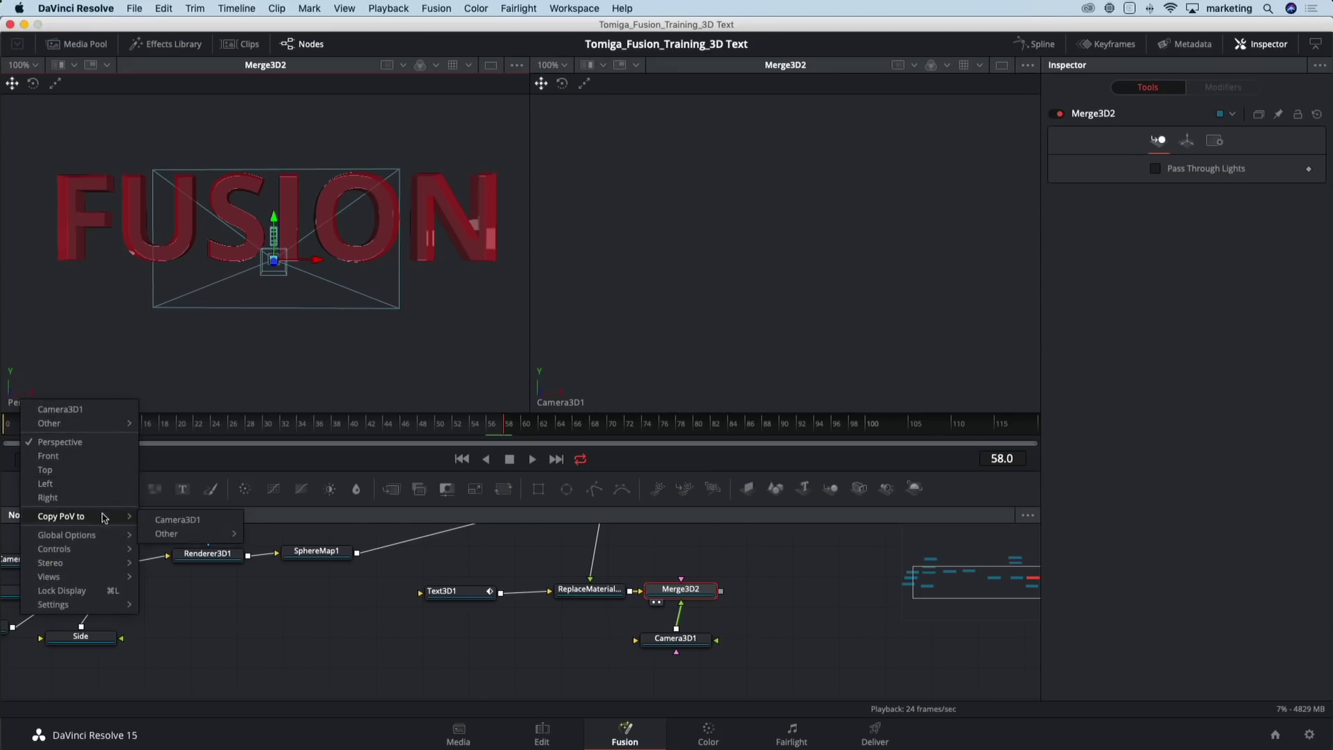
click(156, 521)
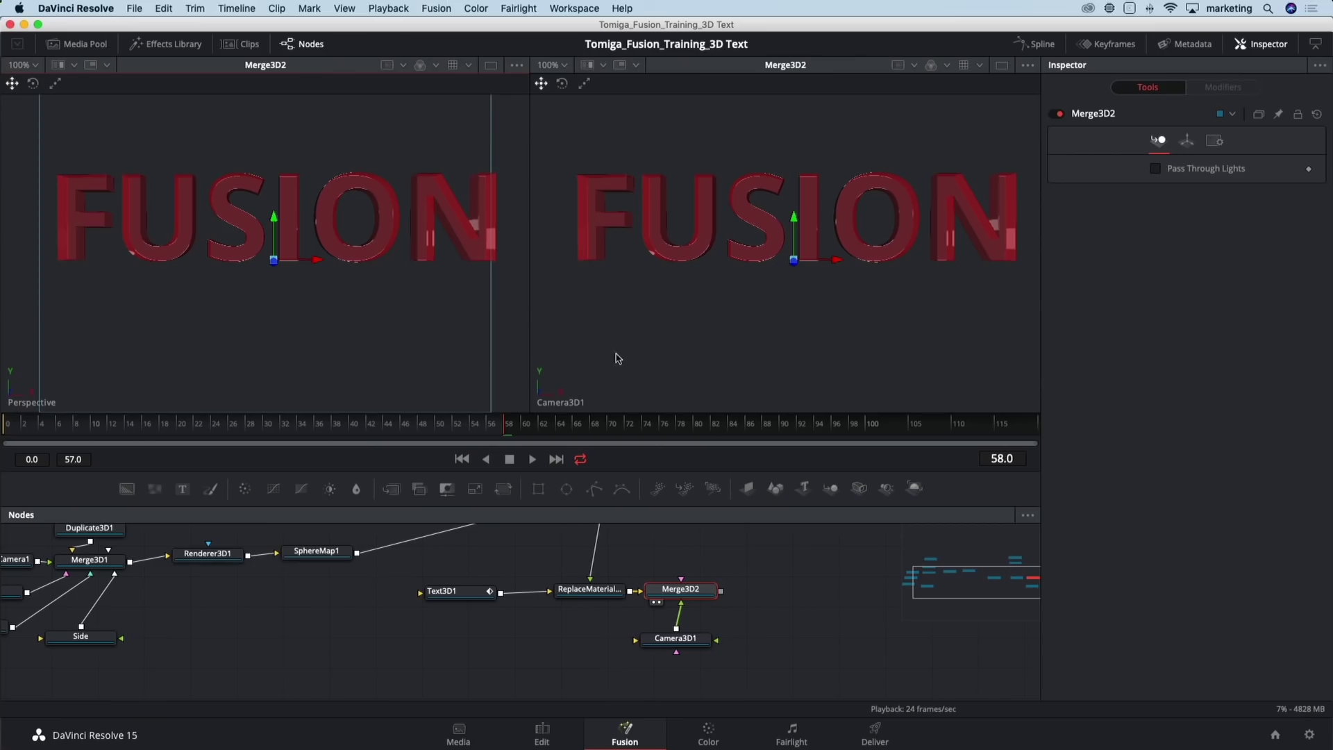
drag(209, 431, 268, 435)
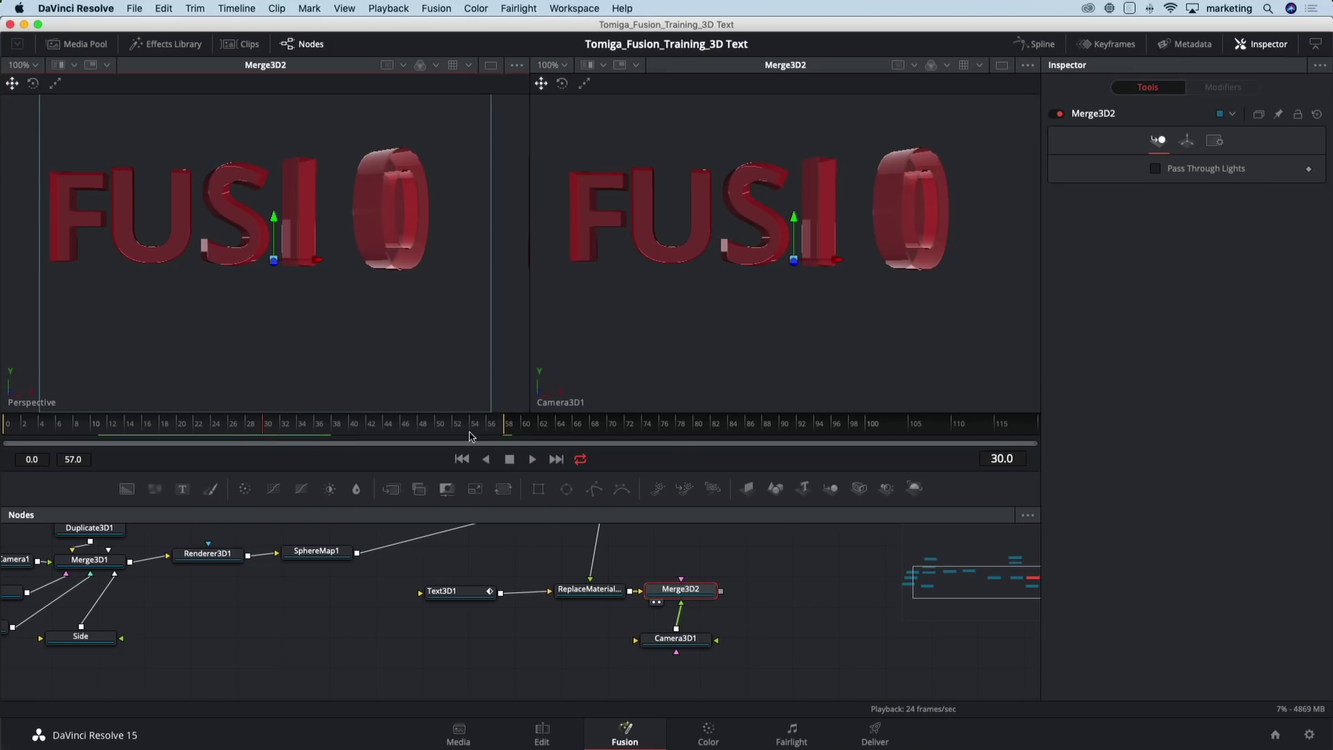
Select Camera3D1 and show its transform settings
click(1188, 141)
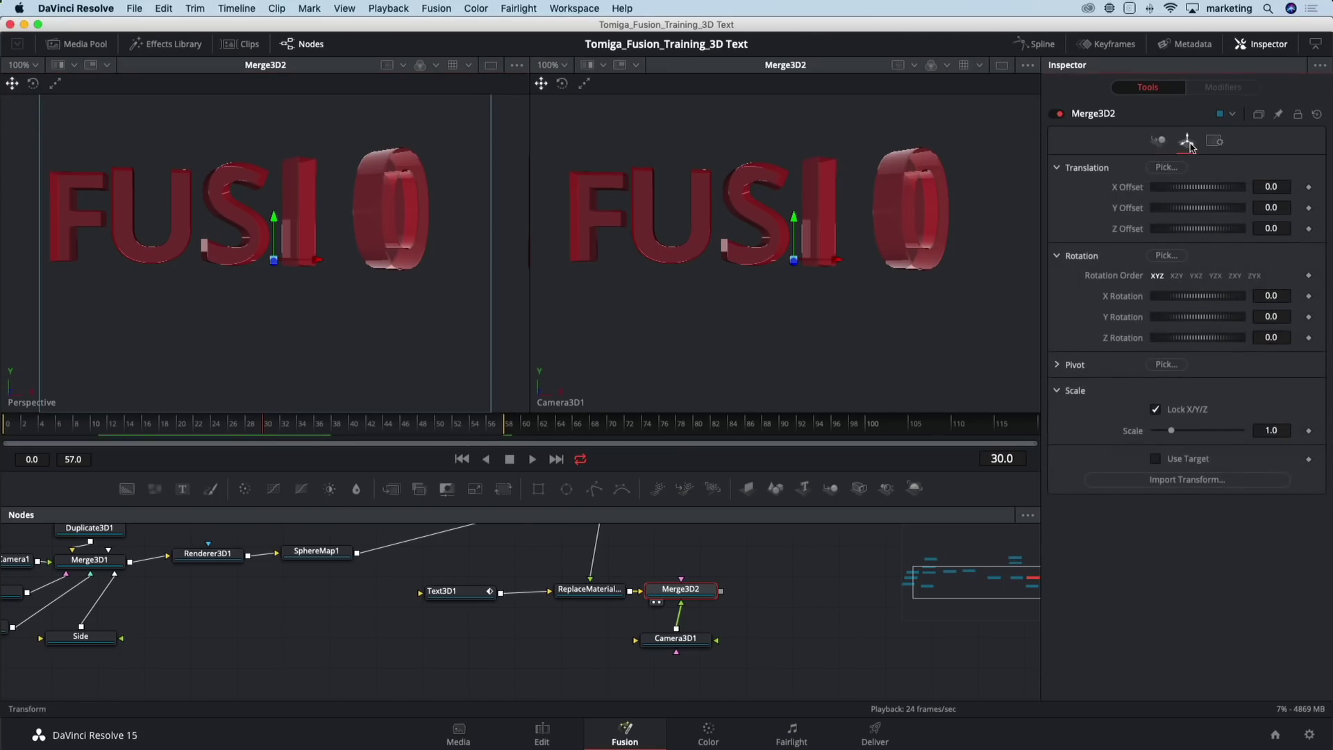
click(682, 638)
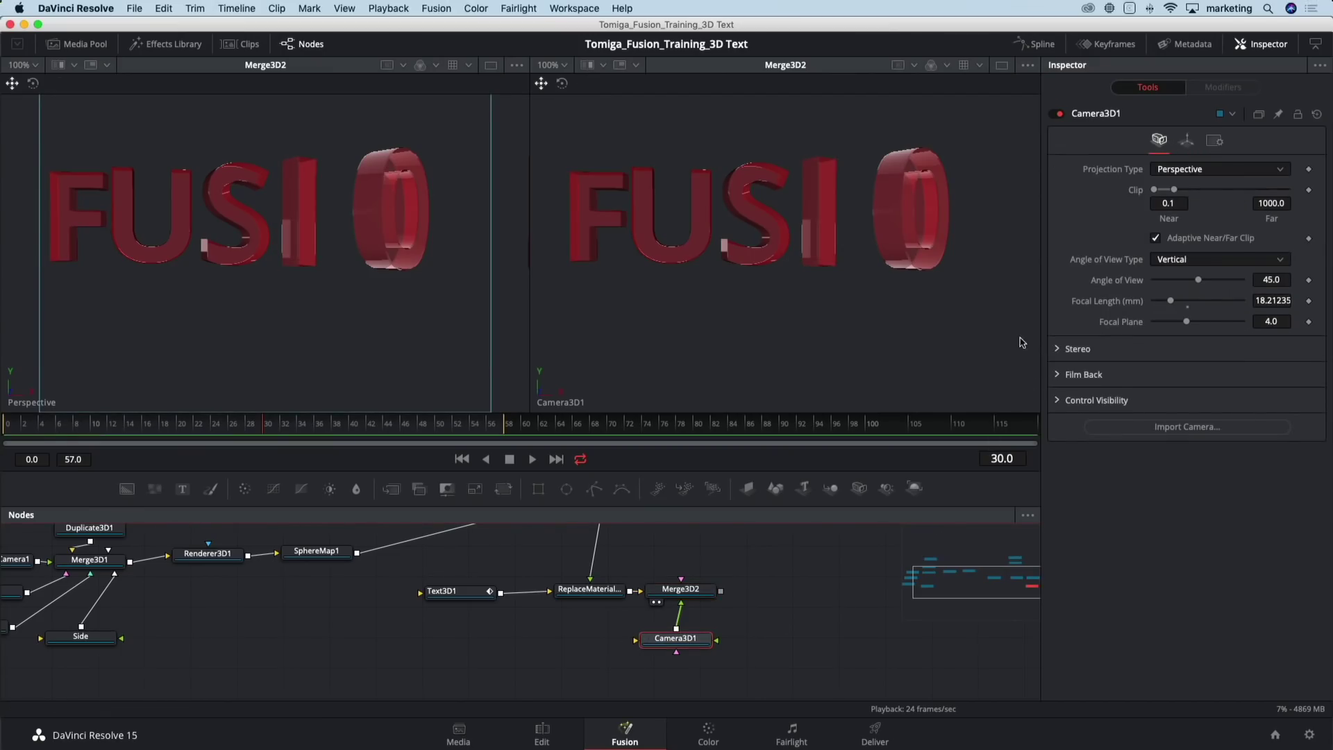
click(1186, 141)
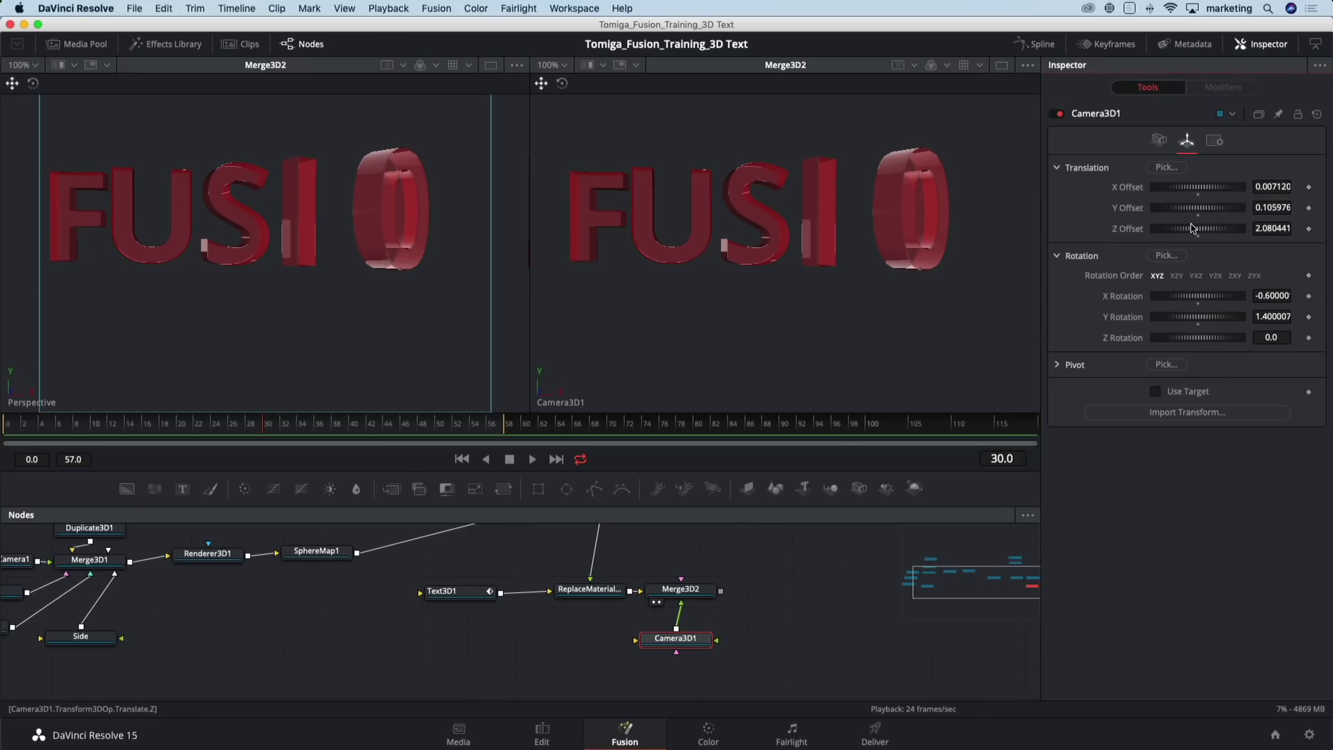
Keyframe Camera3D1's whole translation group and its Z Rotation at frame 30
right_click(1090, 172)
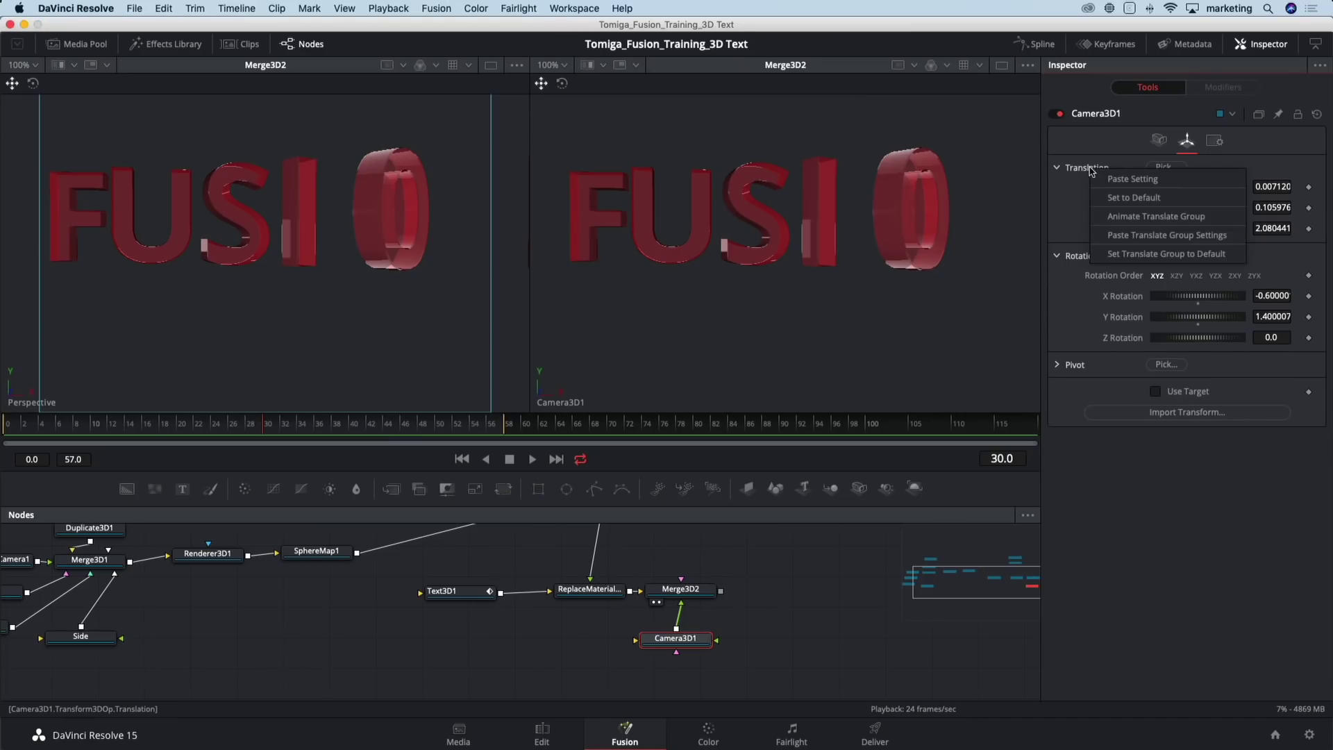
click(1138, 216)
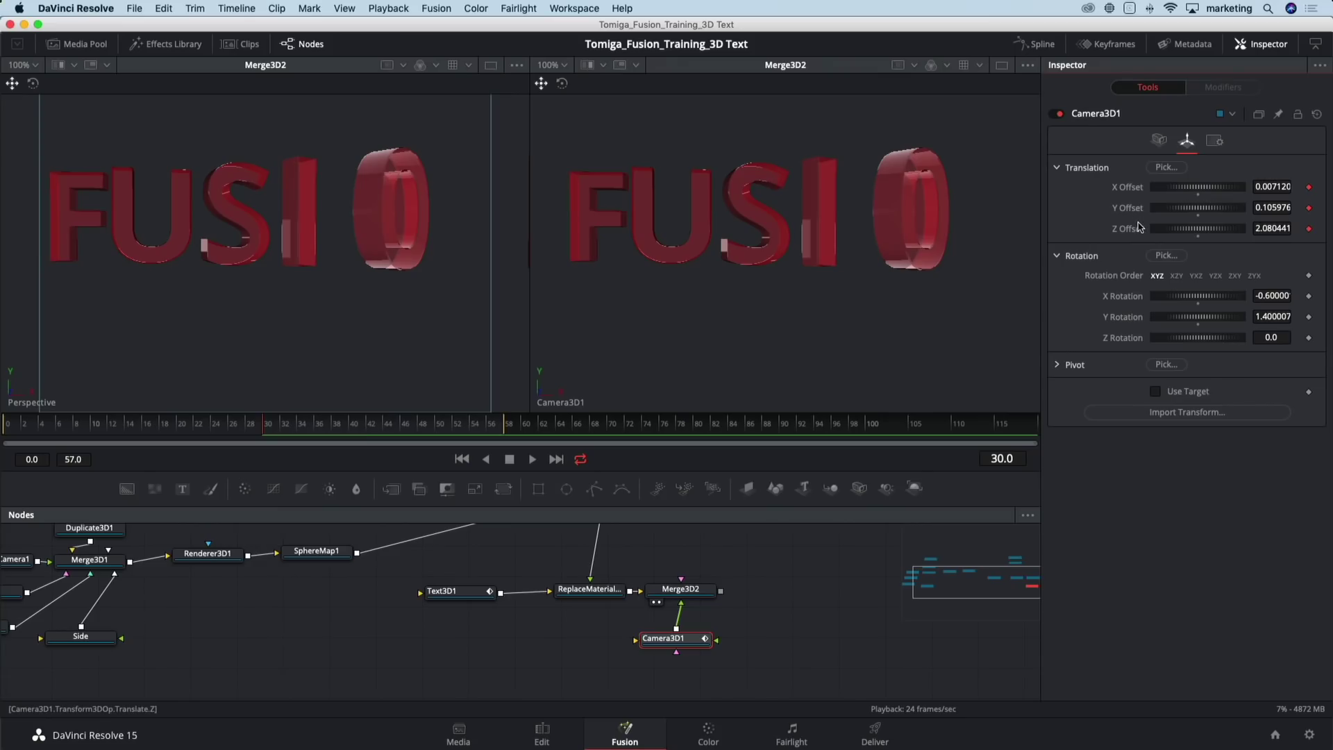
click(1309, 337)
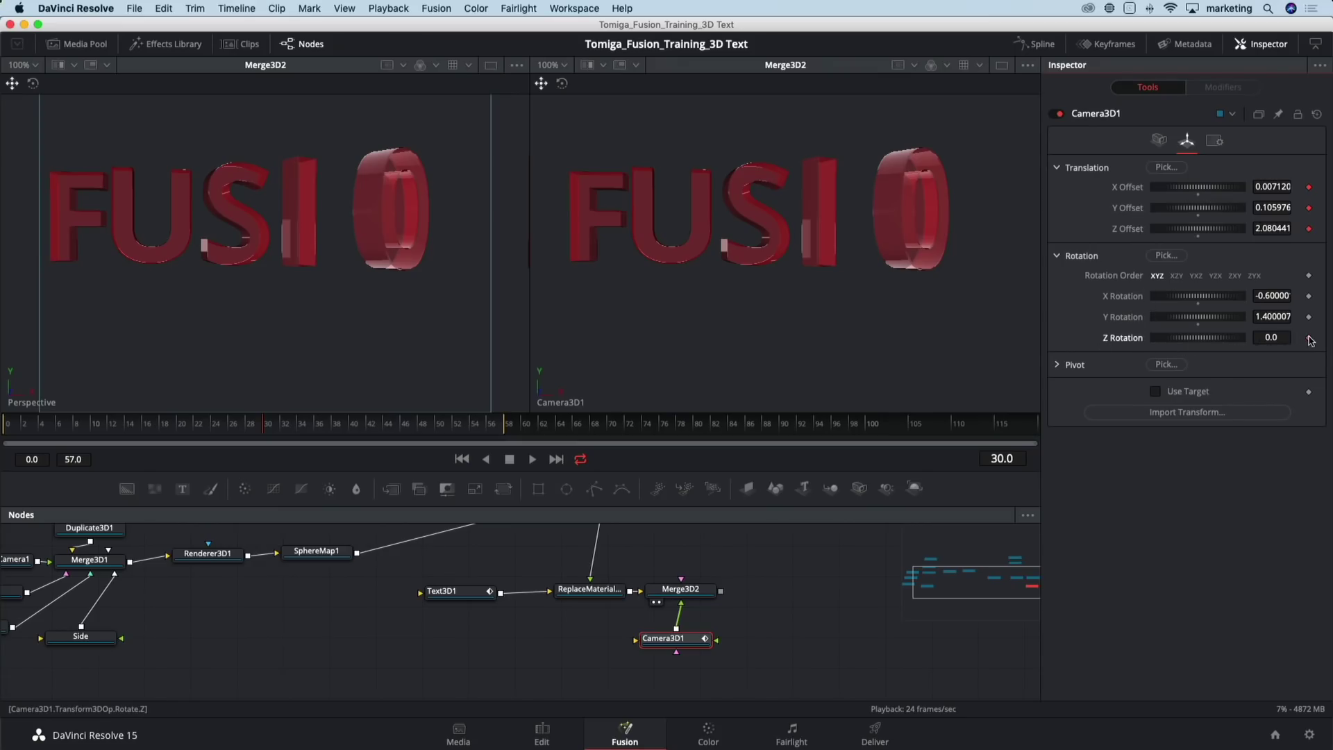
At frame 0, move Camera3D1 forward between the S and I letters, to a Z Offset of about 0.72
drag(255, 428, 2, 440)
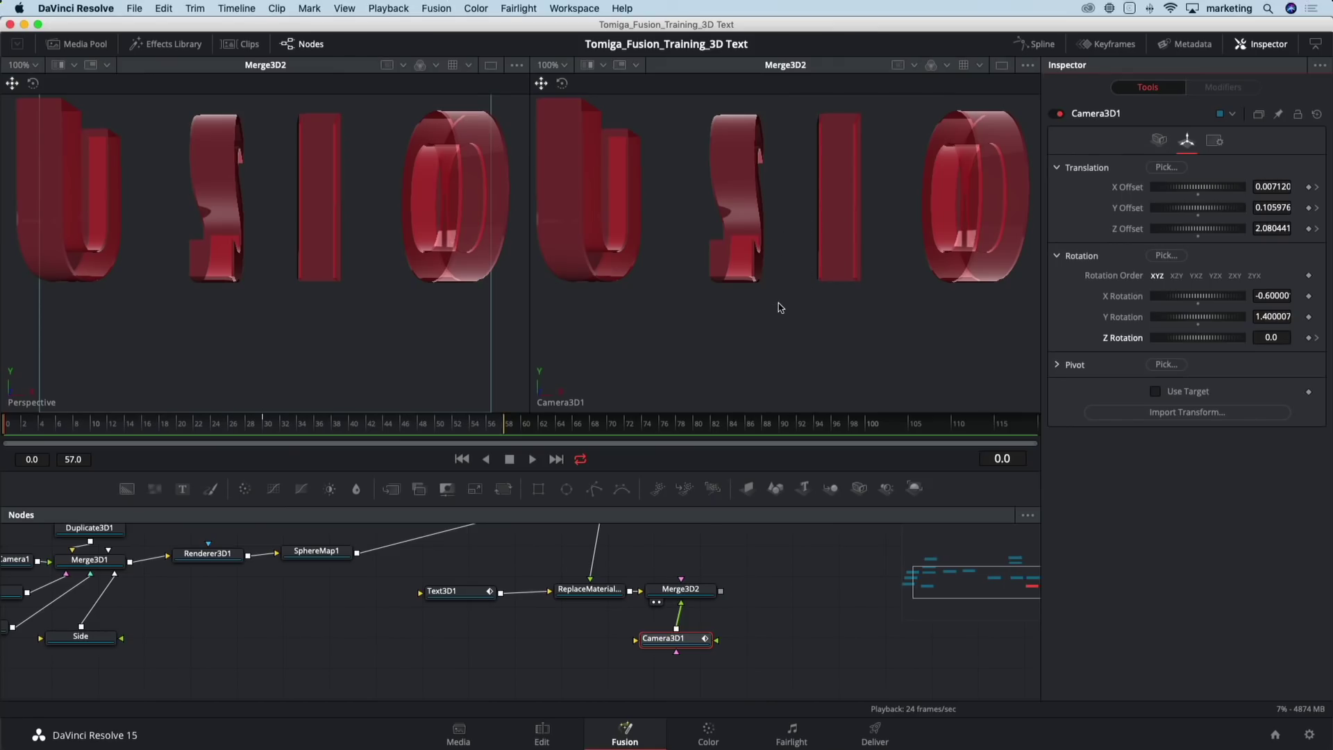
scroll(802, 263, up, 5)
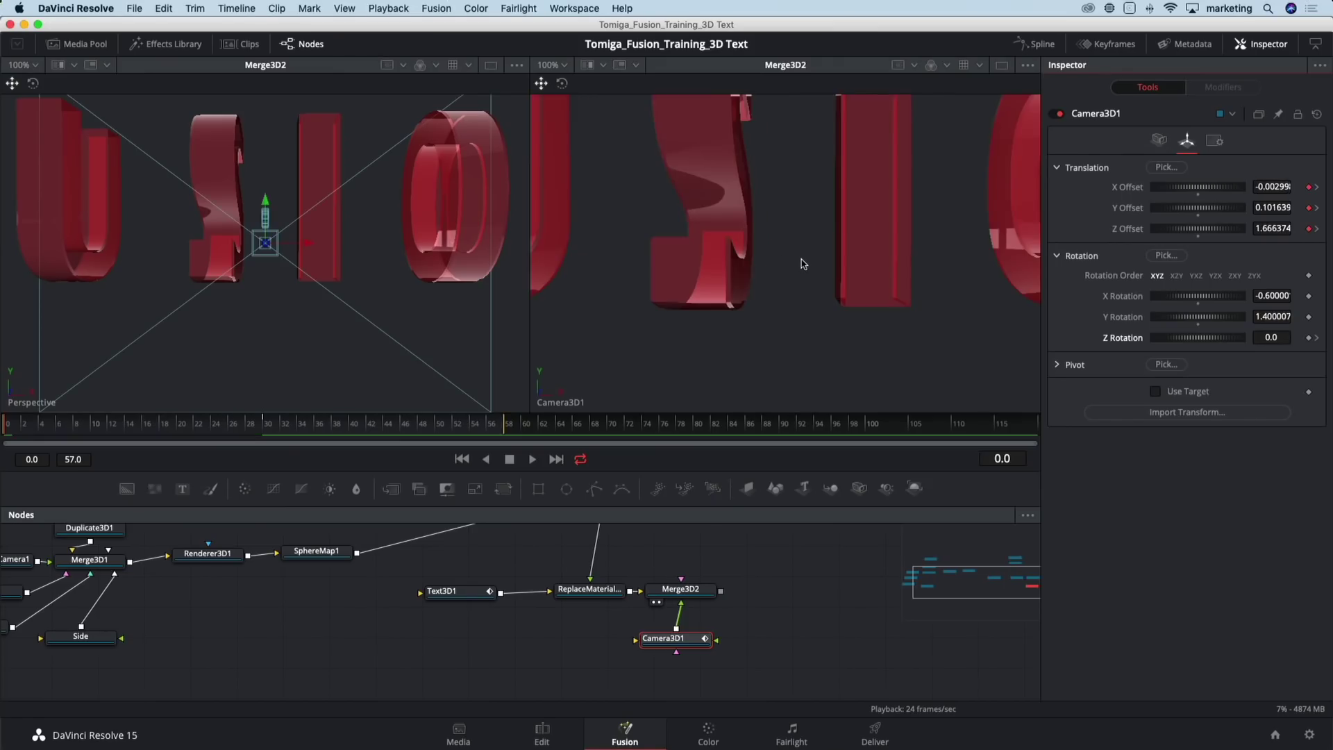
scroll(802, 263, up, 3)
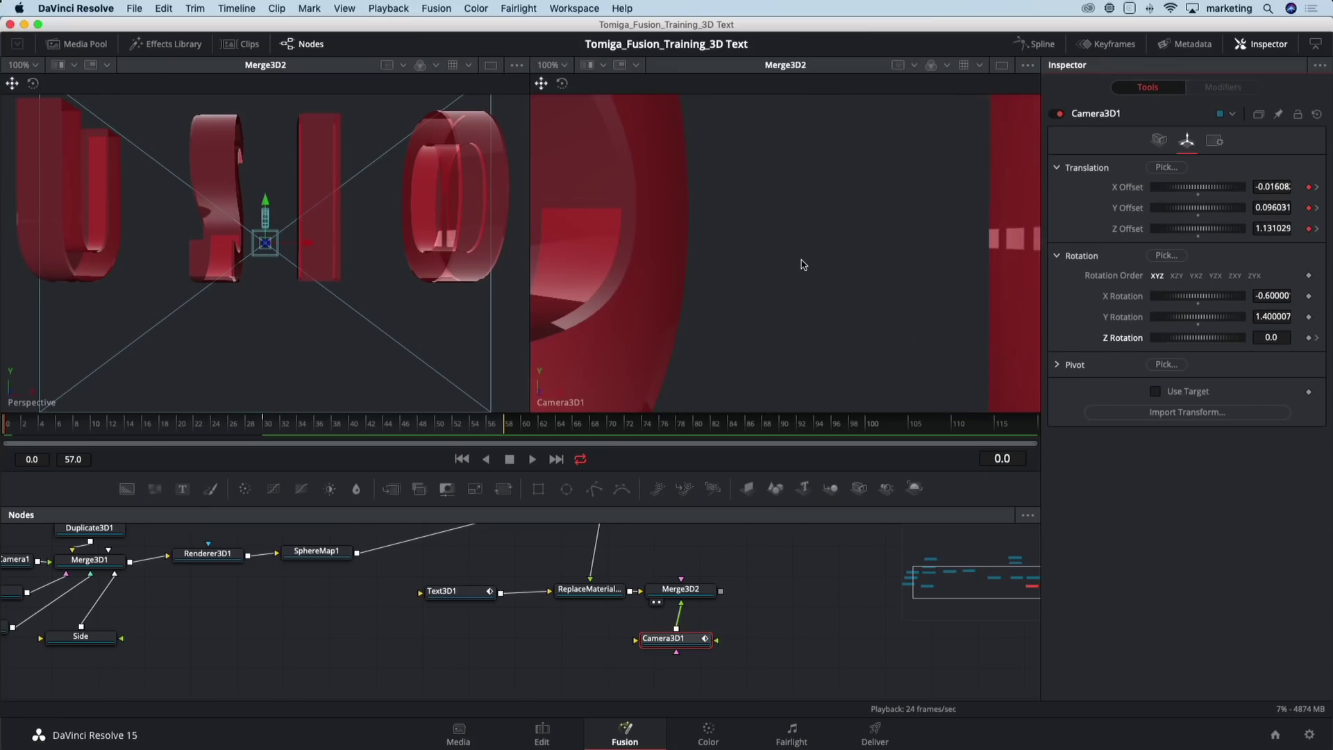
scroll(802, 264, up, 3)
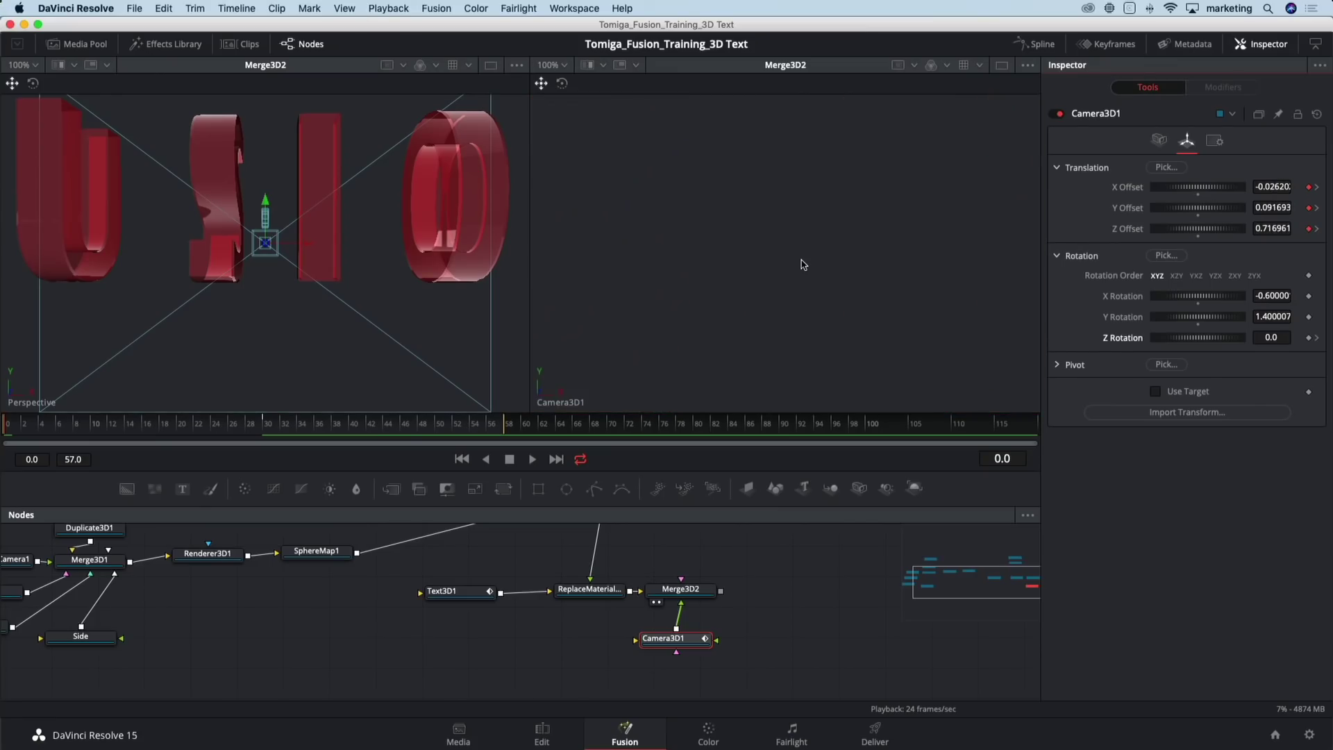
drag(802, 261, 801, 271)
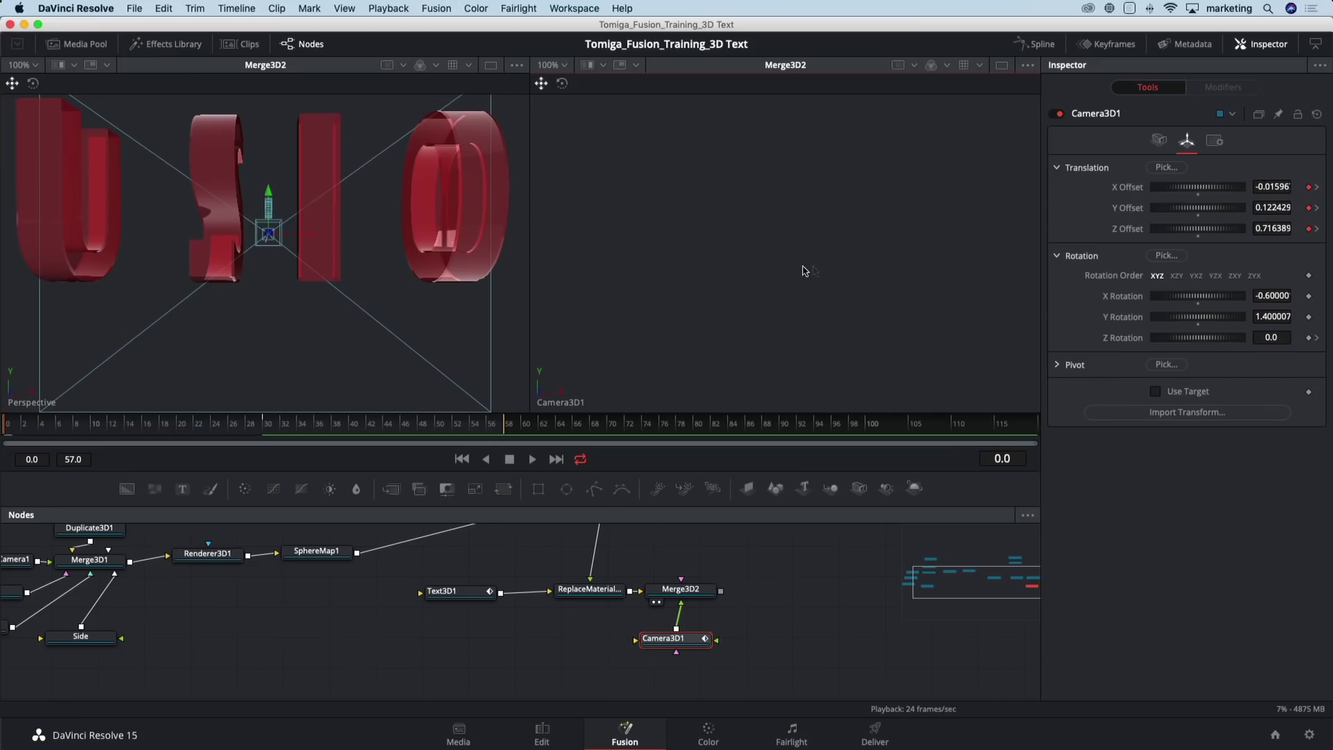
Set Camera3D1's Z Rotation to 90 at frame 0 and play back the camera move
click(1256, 336)
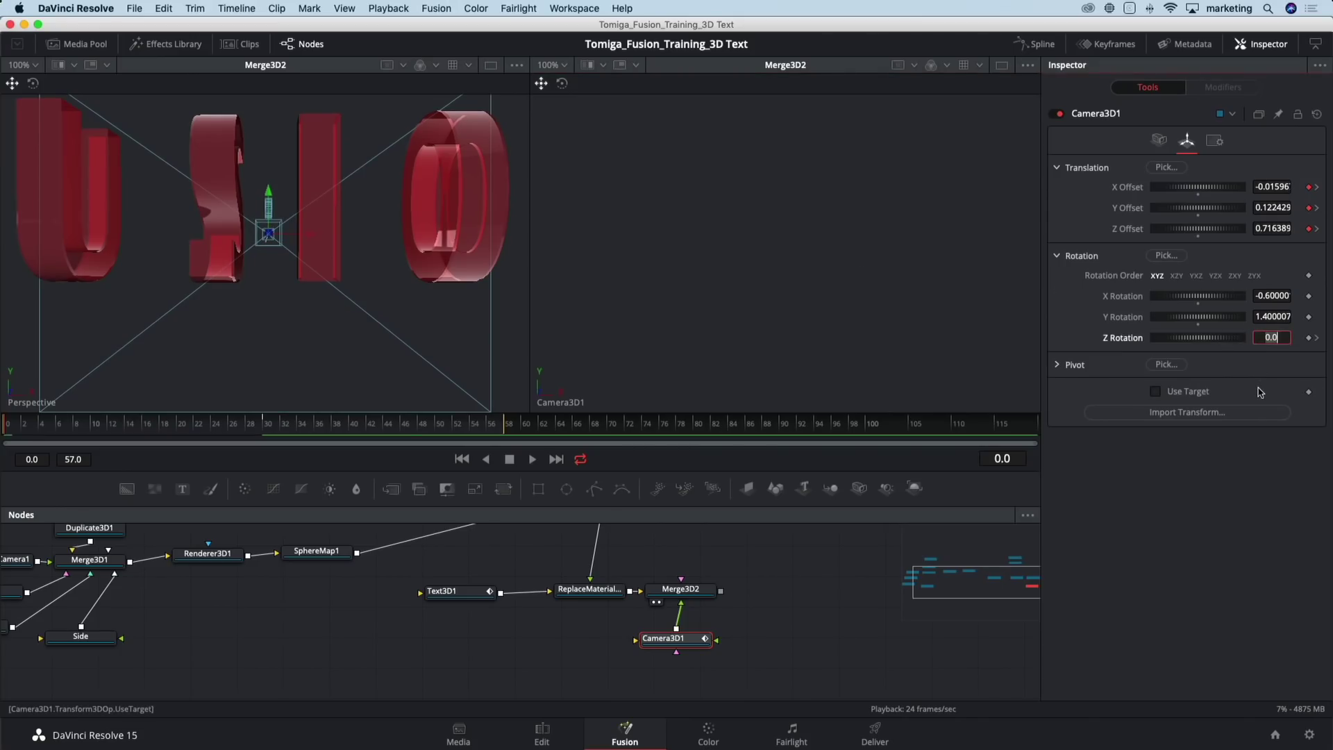
key(Return)
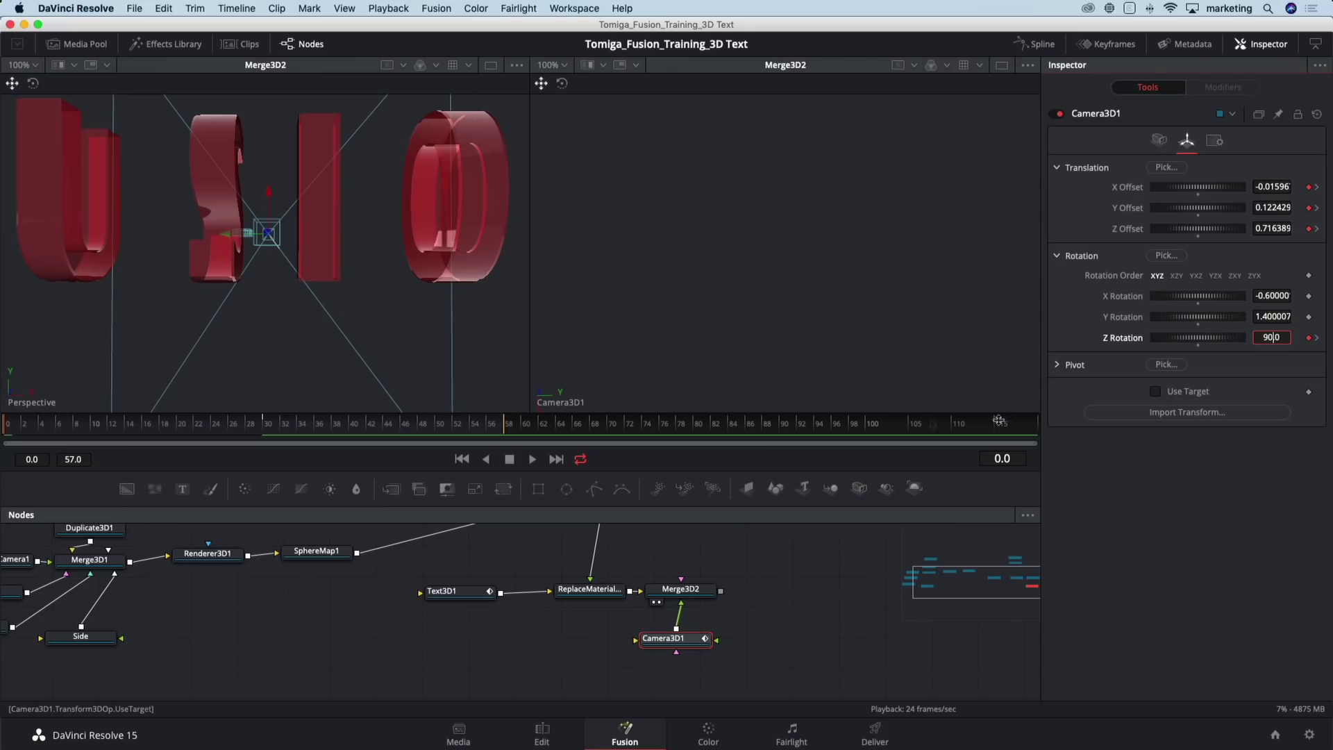
drag(263, 432, 28, 444)
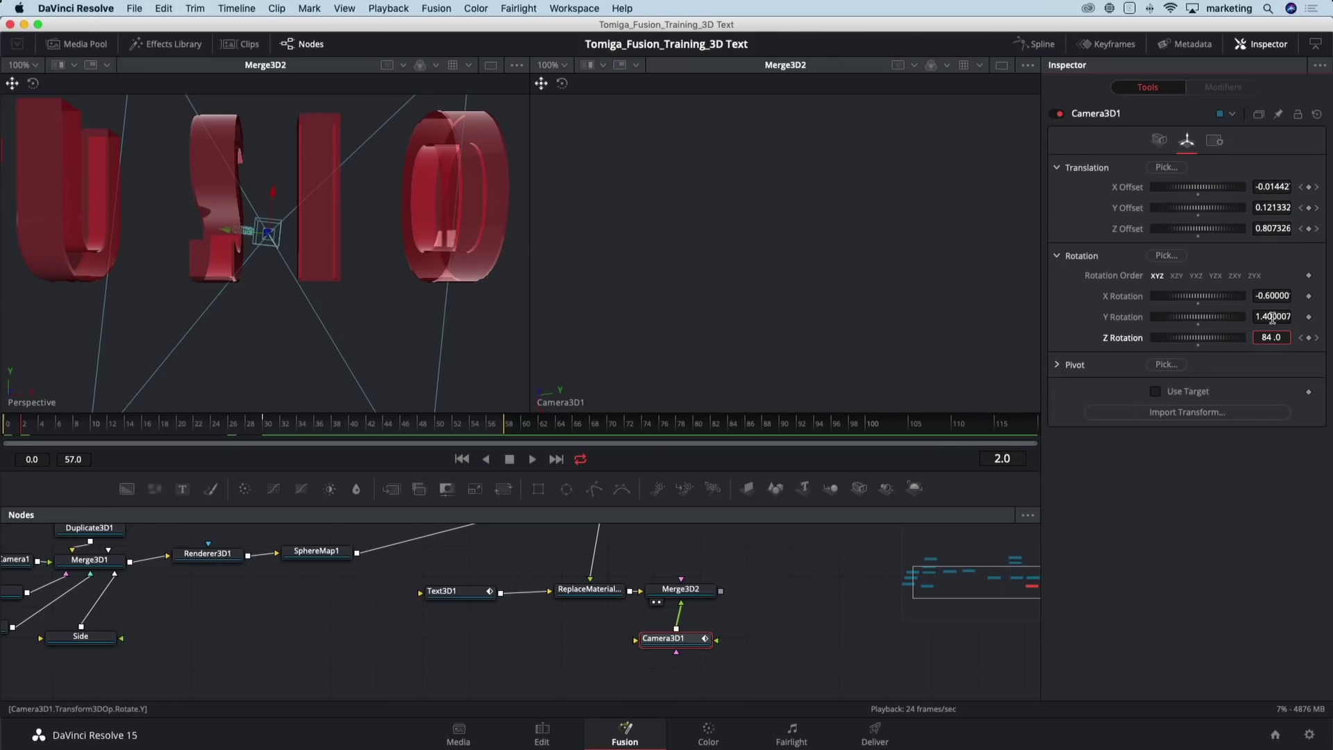
click(1247, 458)
key(space)
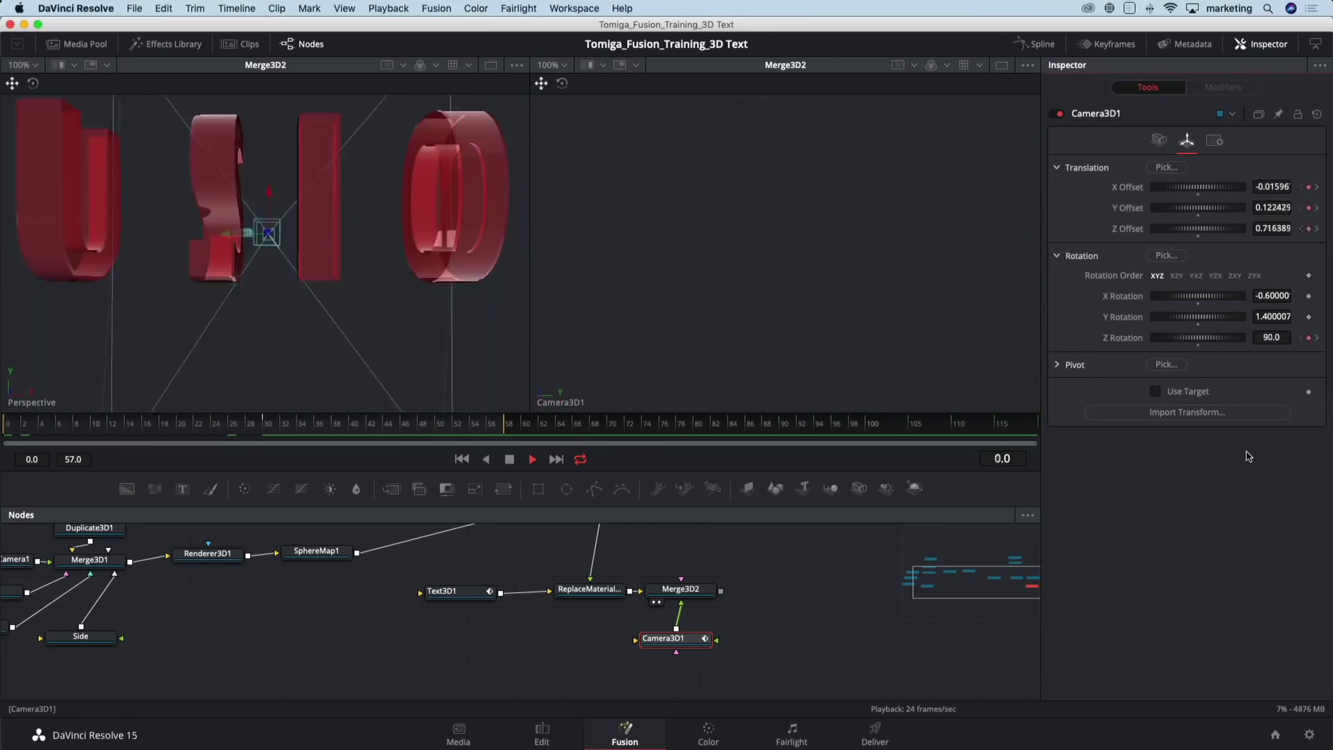
key(space)
Open an enlarged spline editor for Camera3D1 and hide the Text3D1 curves
drag(670, 638, 667, 639)
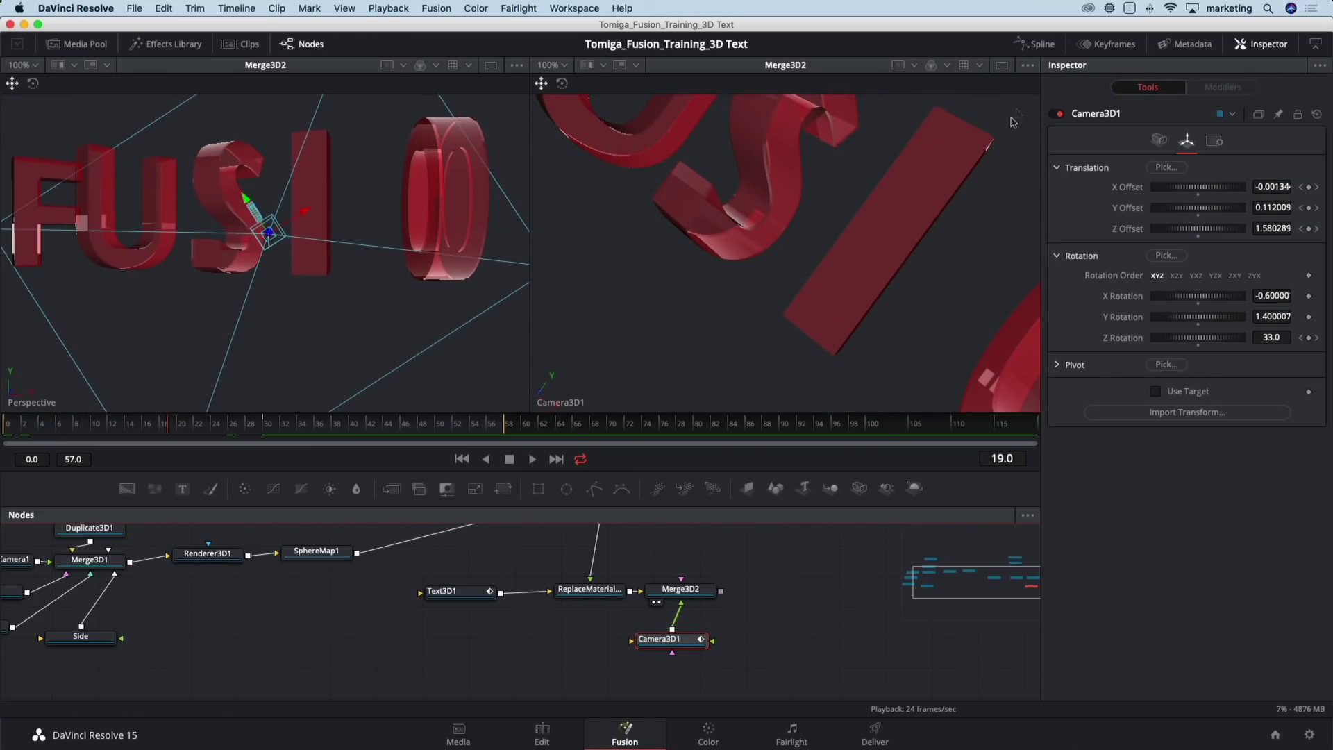
click(1036, 43)
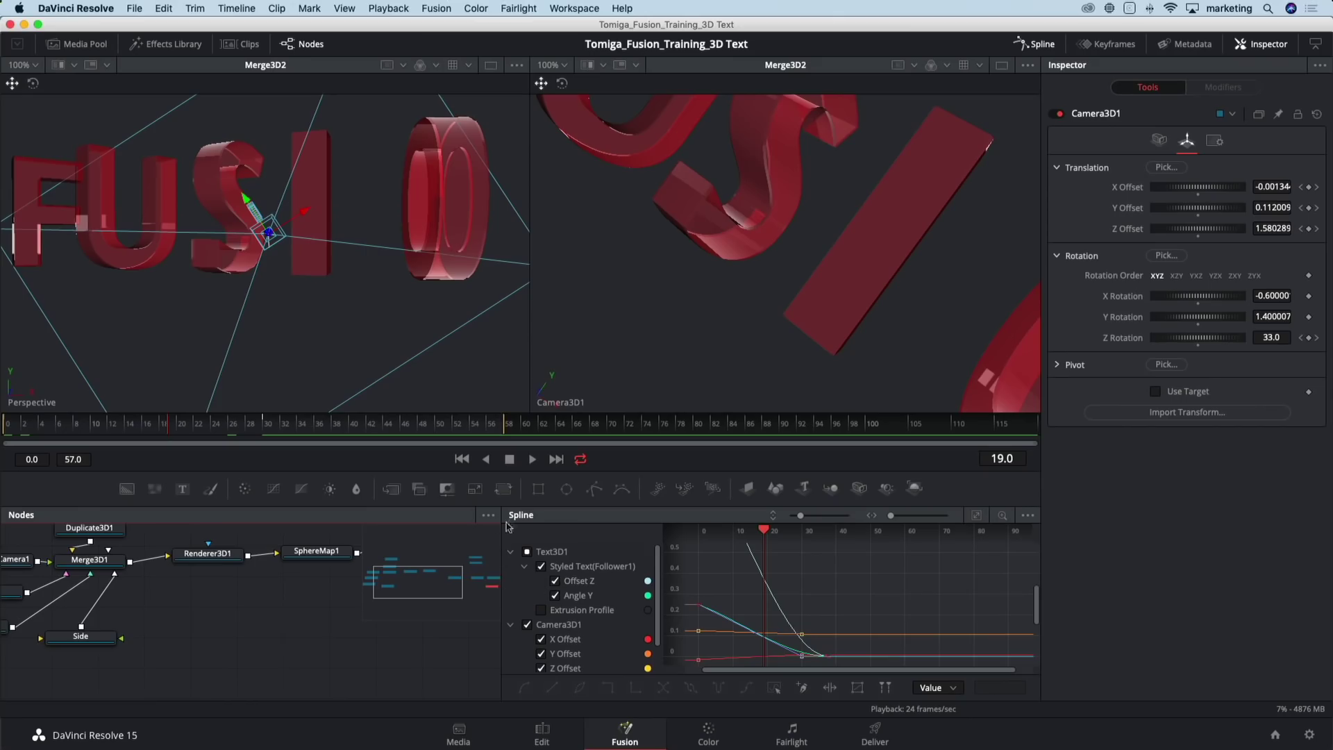
drag(542, 506, 541, 440)
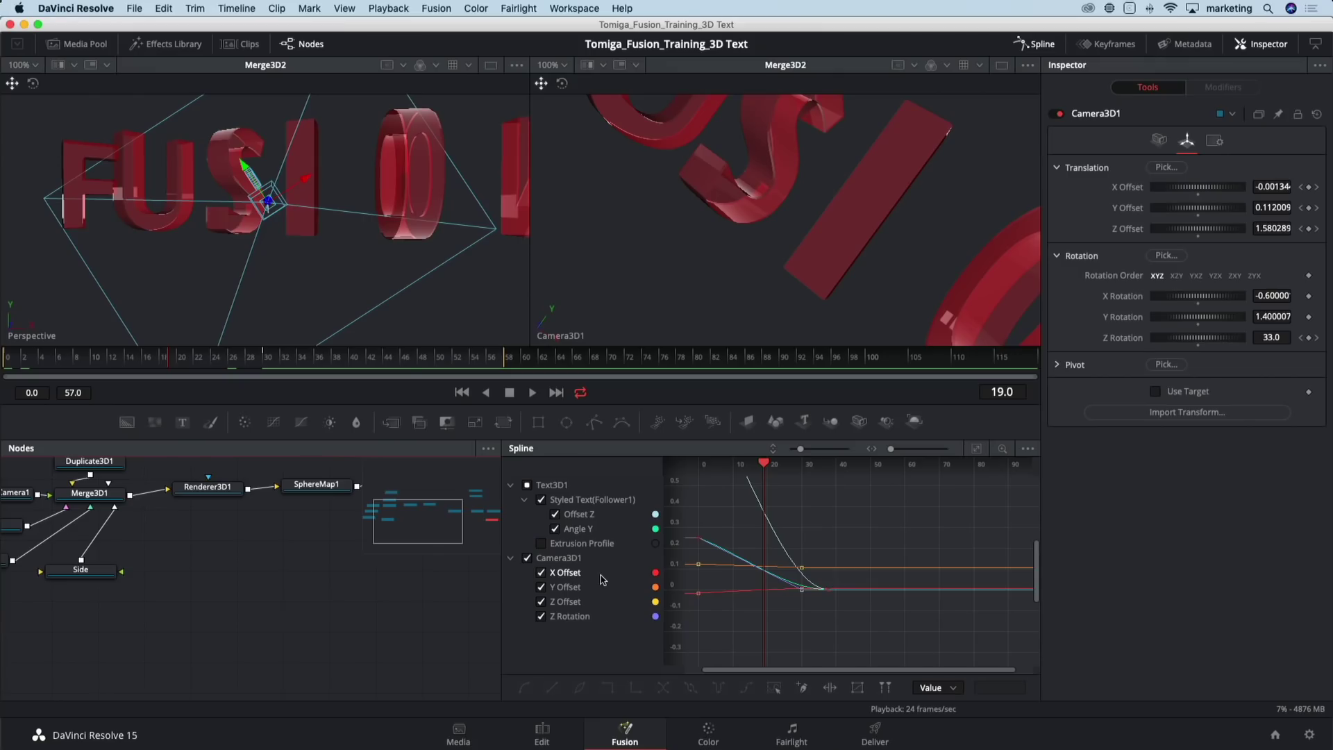
click(527, 485)
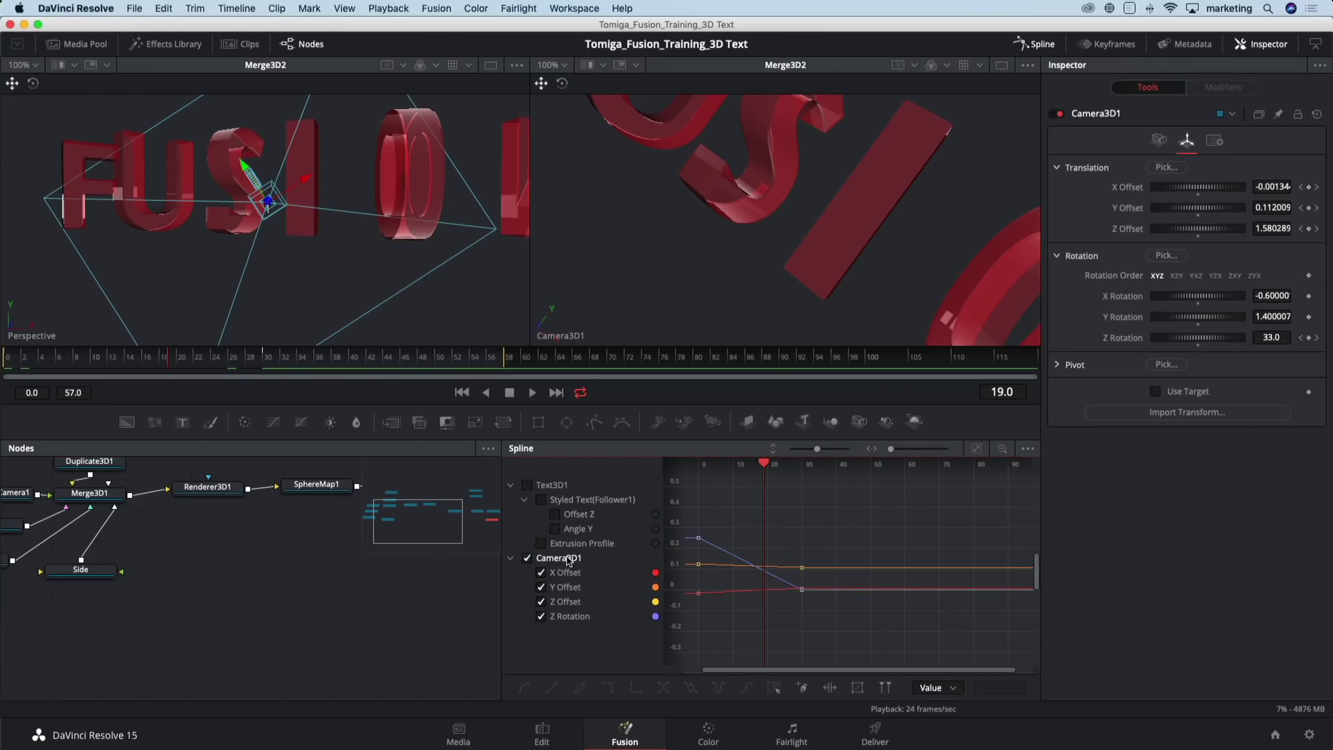
Smooth all Camera3D1 curves at their frame 30 keyframes and play back the animation
drag(854, 528, 781, 627)
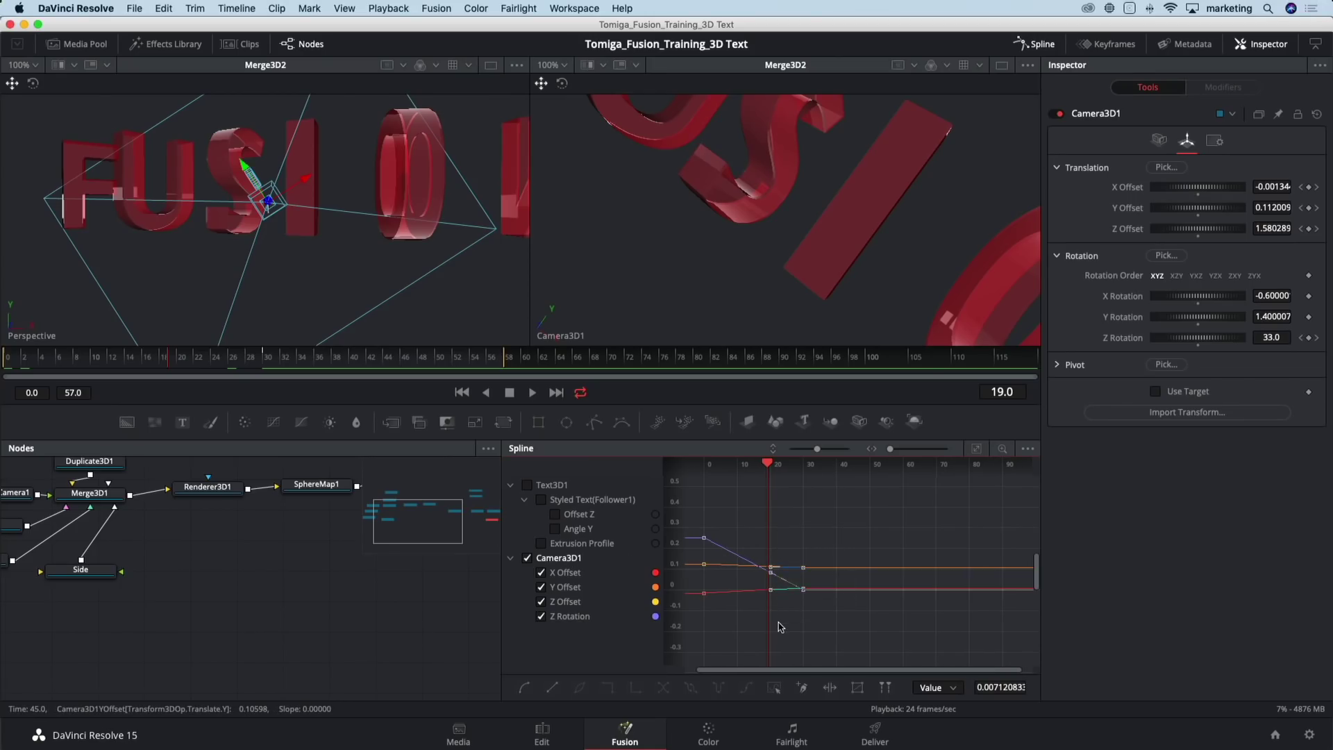
key(shift+s)
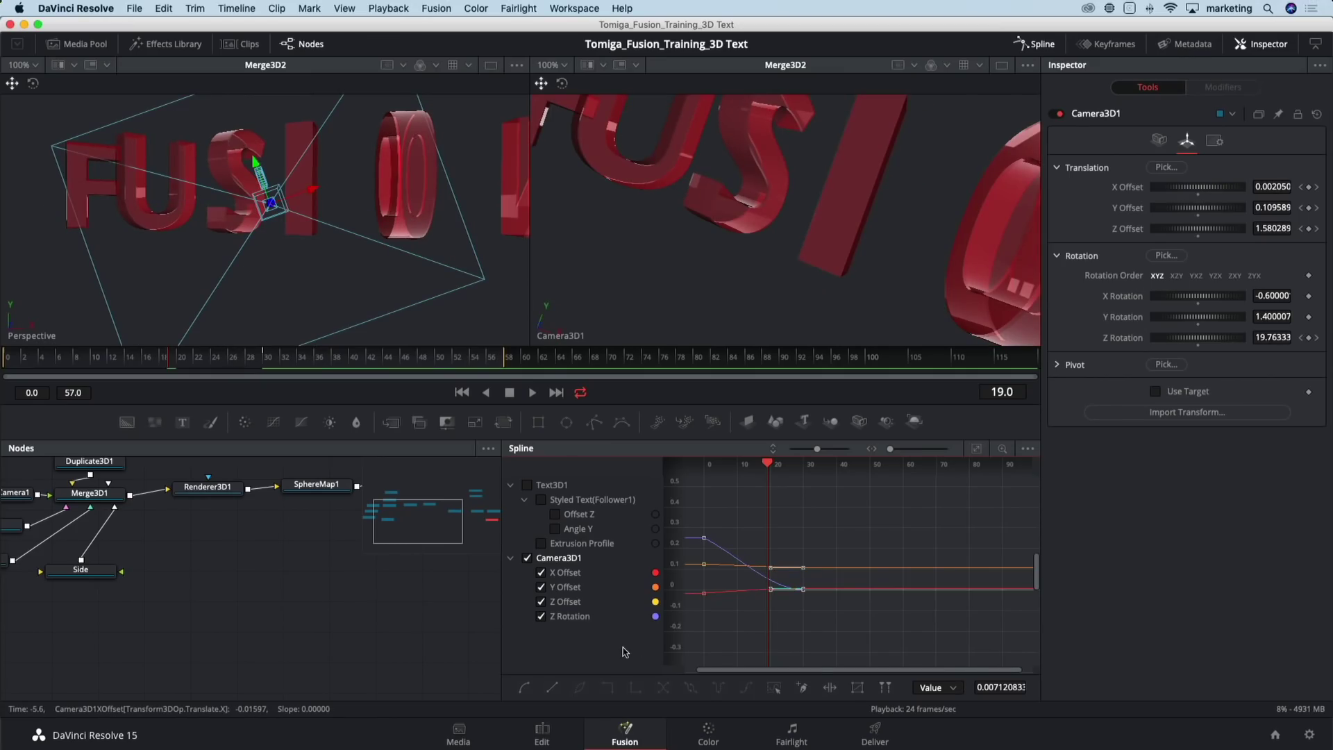
key(space)
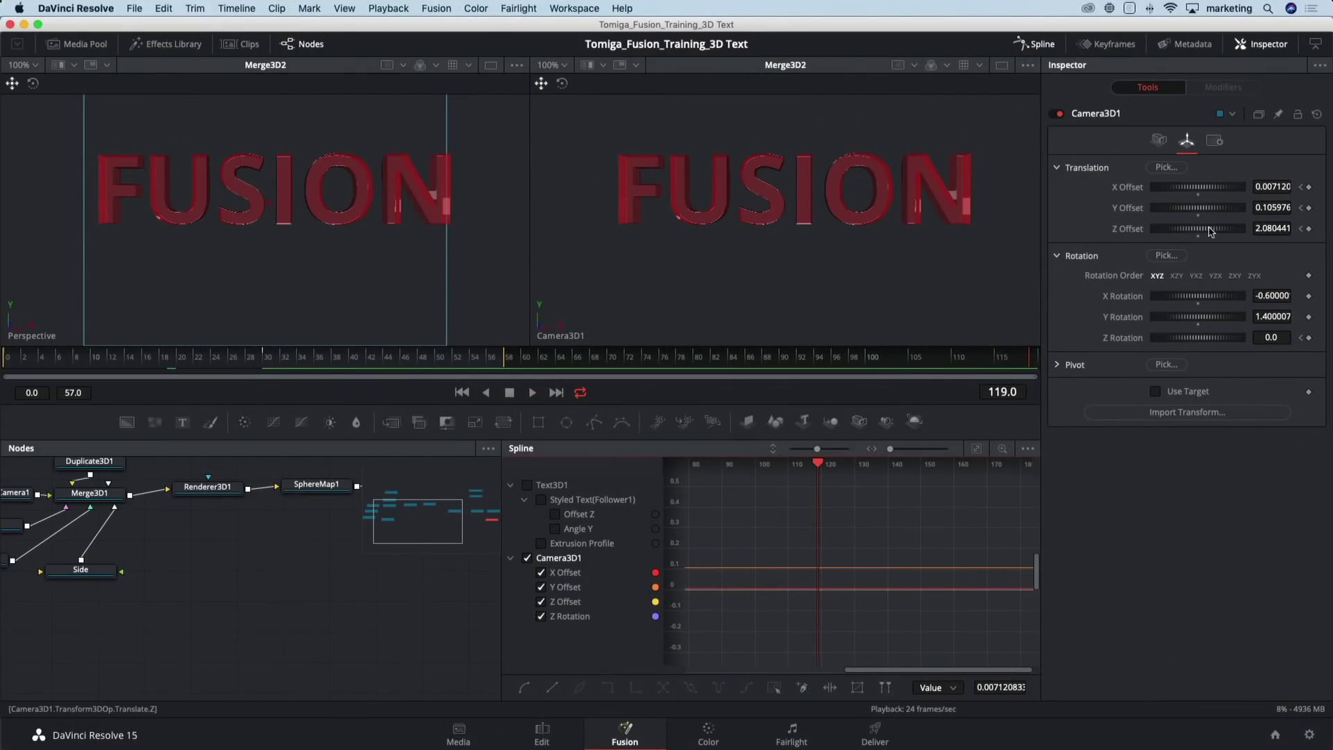
Keyframe Camera3D1's Z Offset at 2.51 on frame 119 and play back the slow pull-back
drag(1209, 228, 1220, 227)
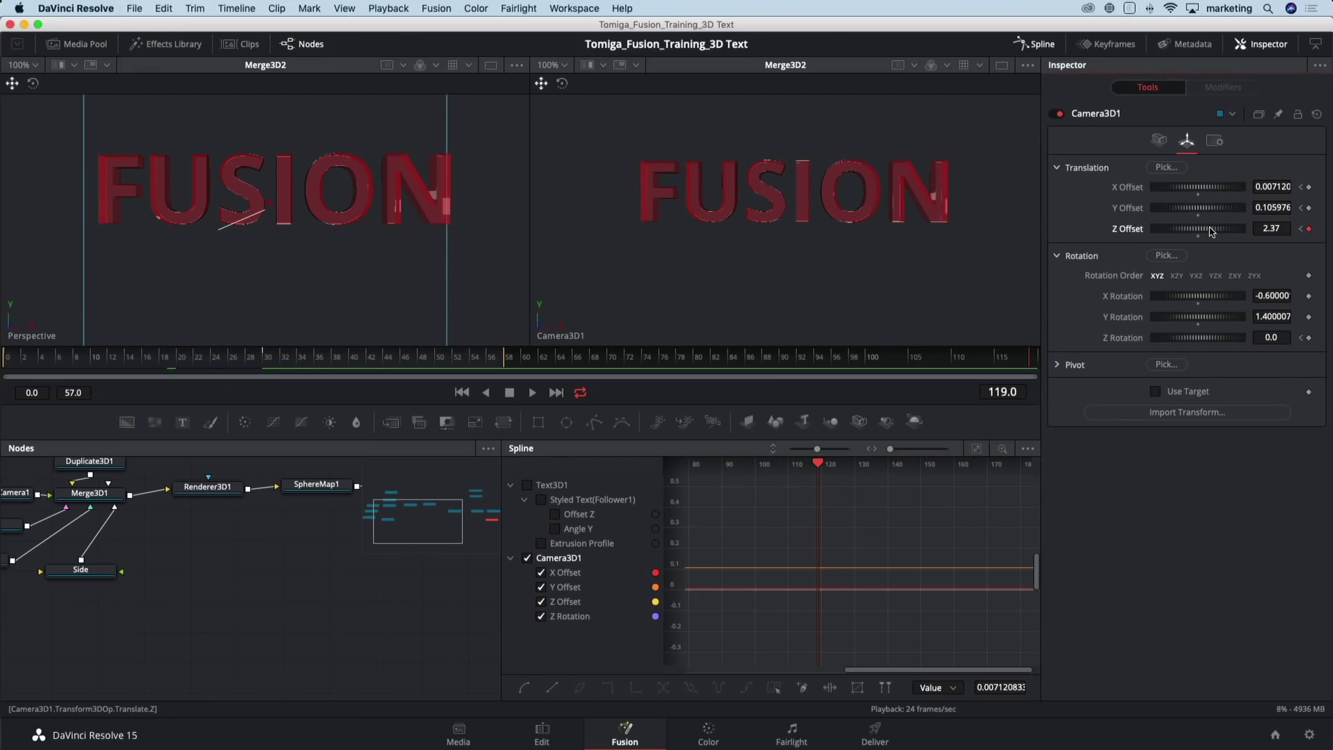
key(space)
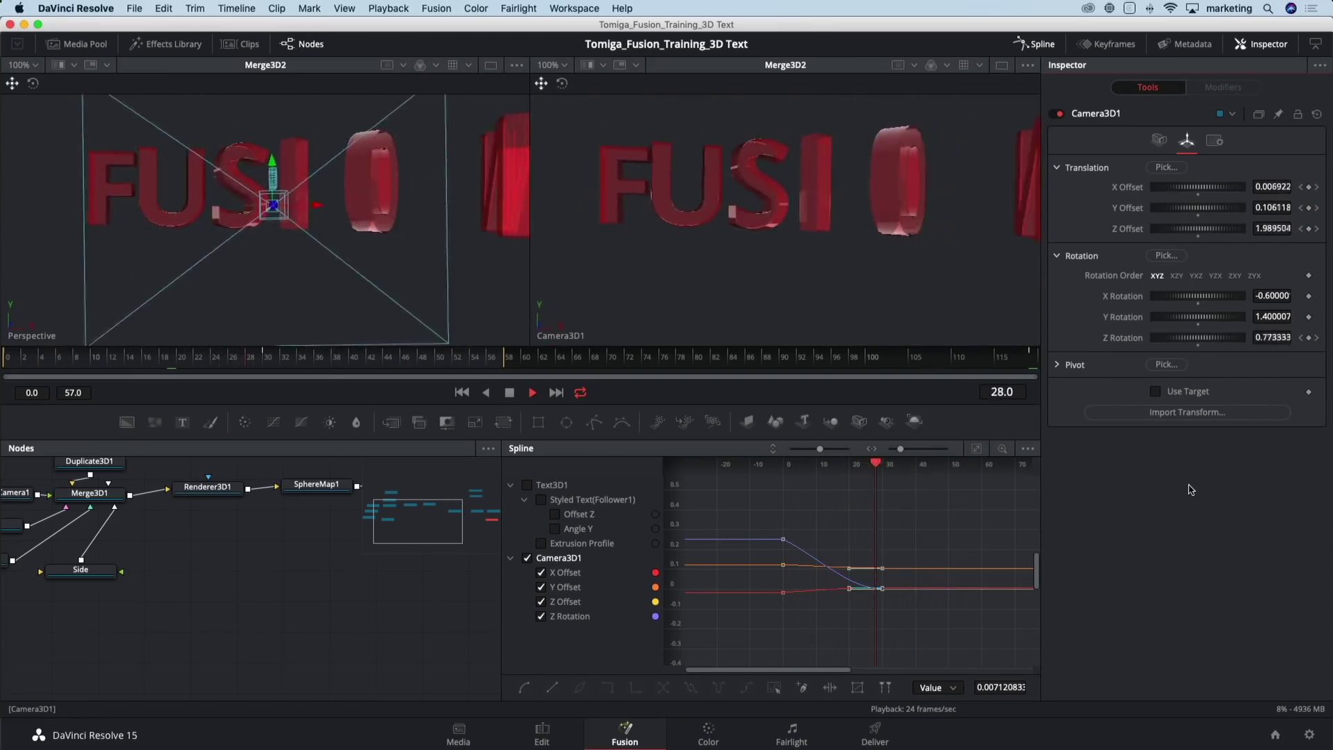
click(1308, 228)
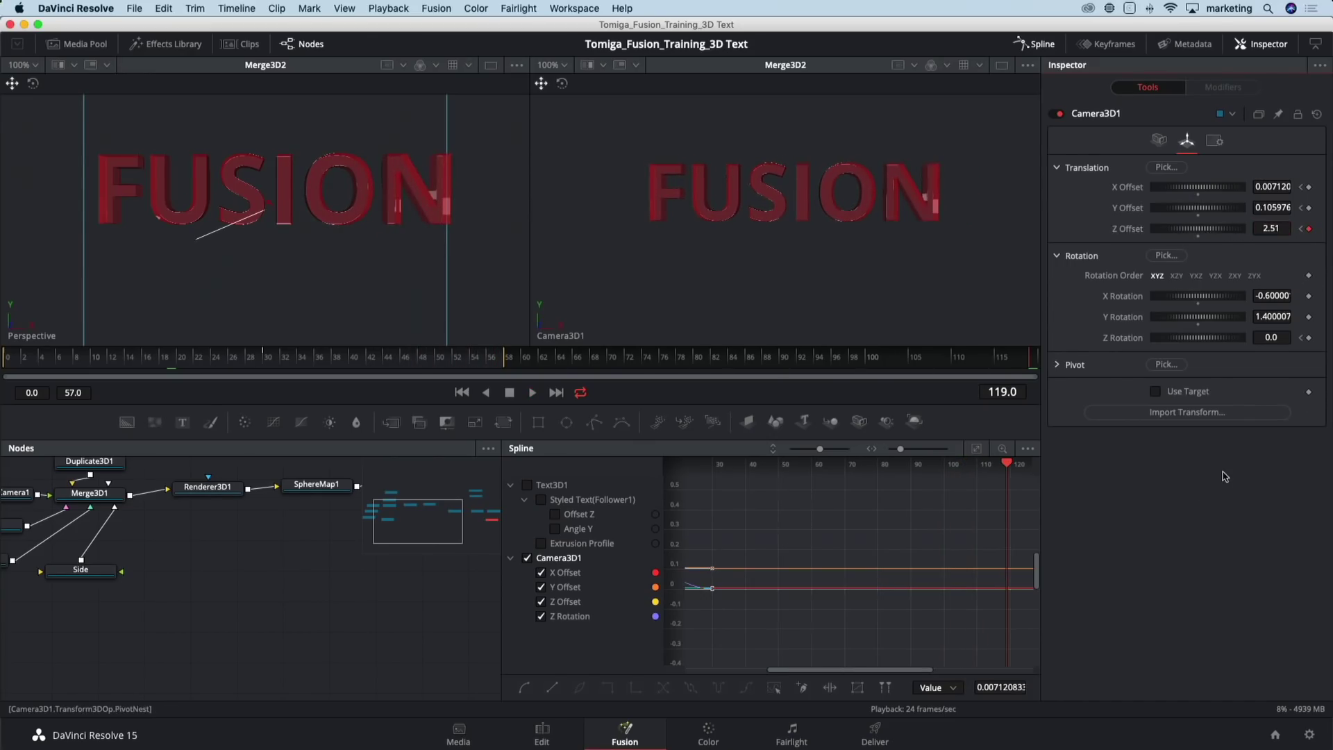
key(space)
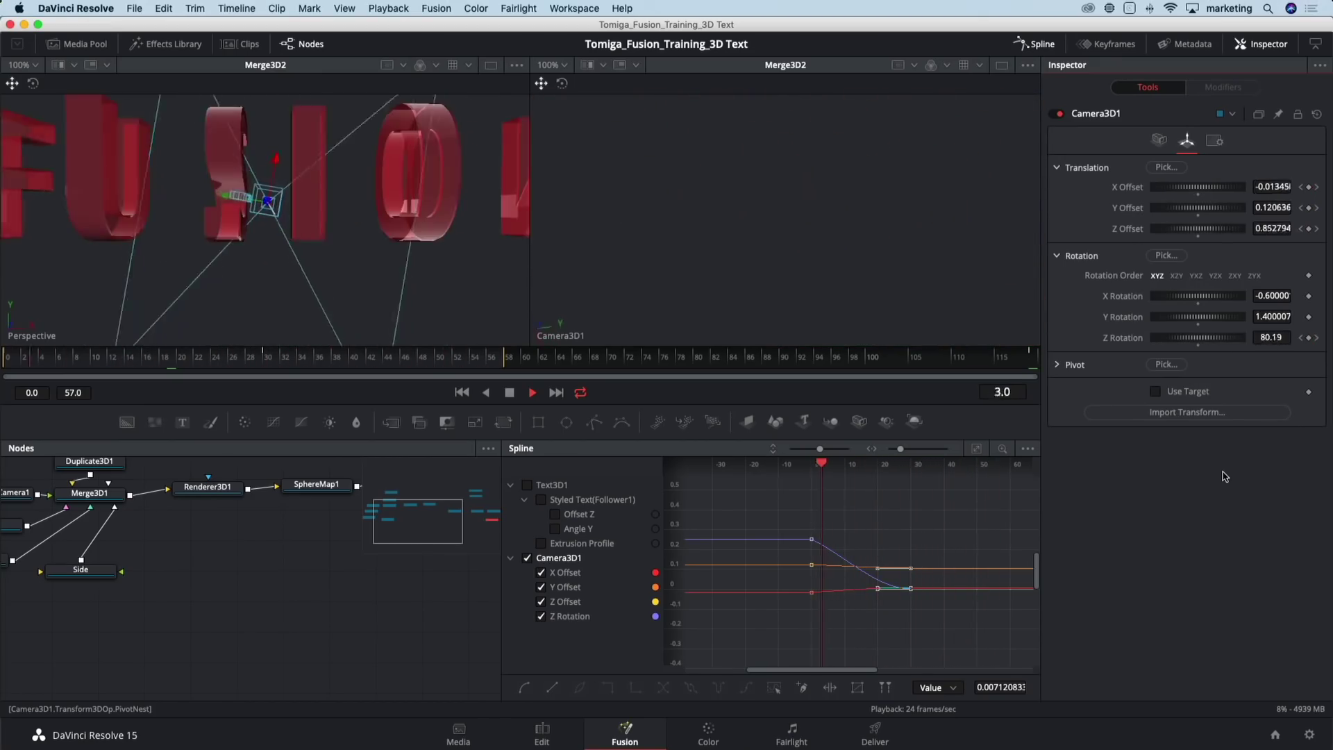
key(space)
Close the spline editor, group the environment nodes from box through SphereMap1, and place the group nearer the Reflect1 node
click(1039, 44)
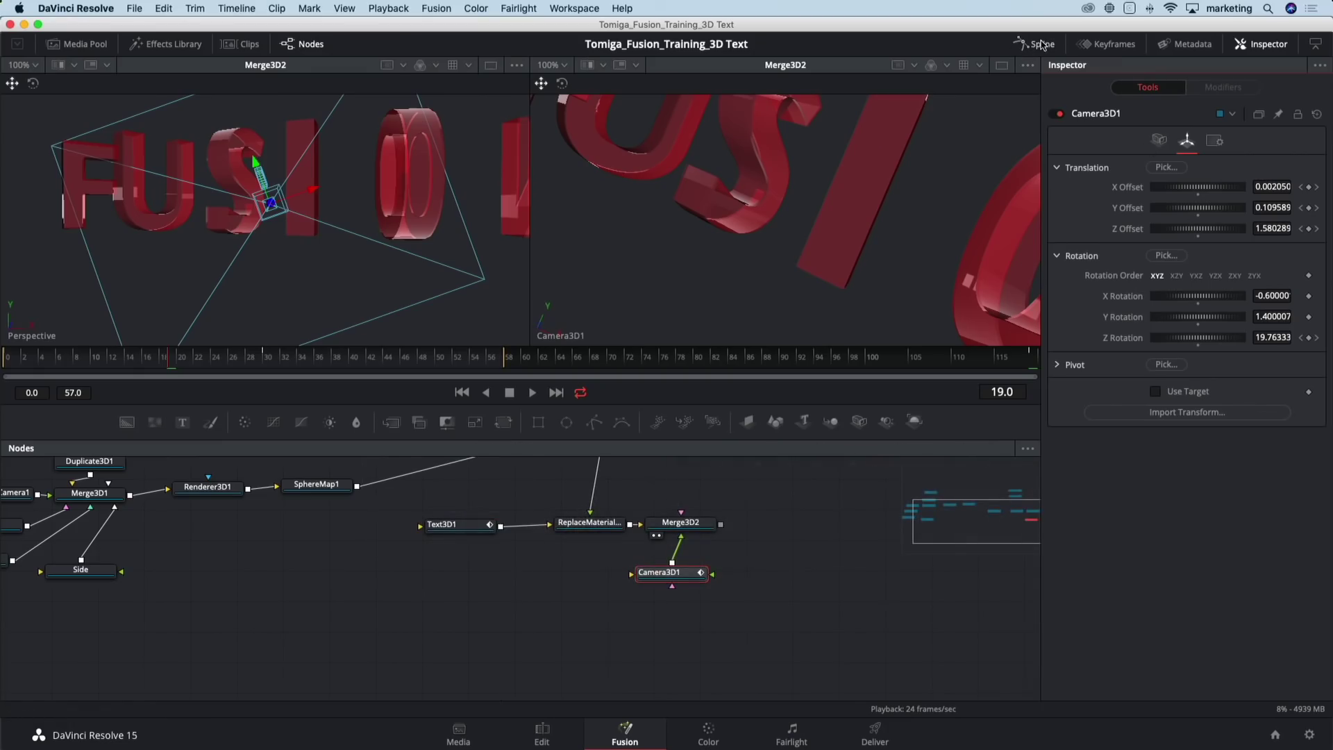
scroll(560, 590, up, 3)
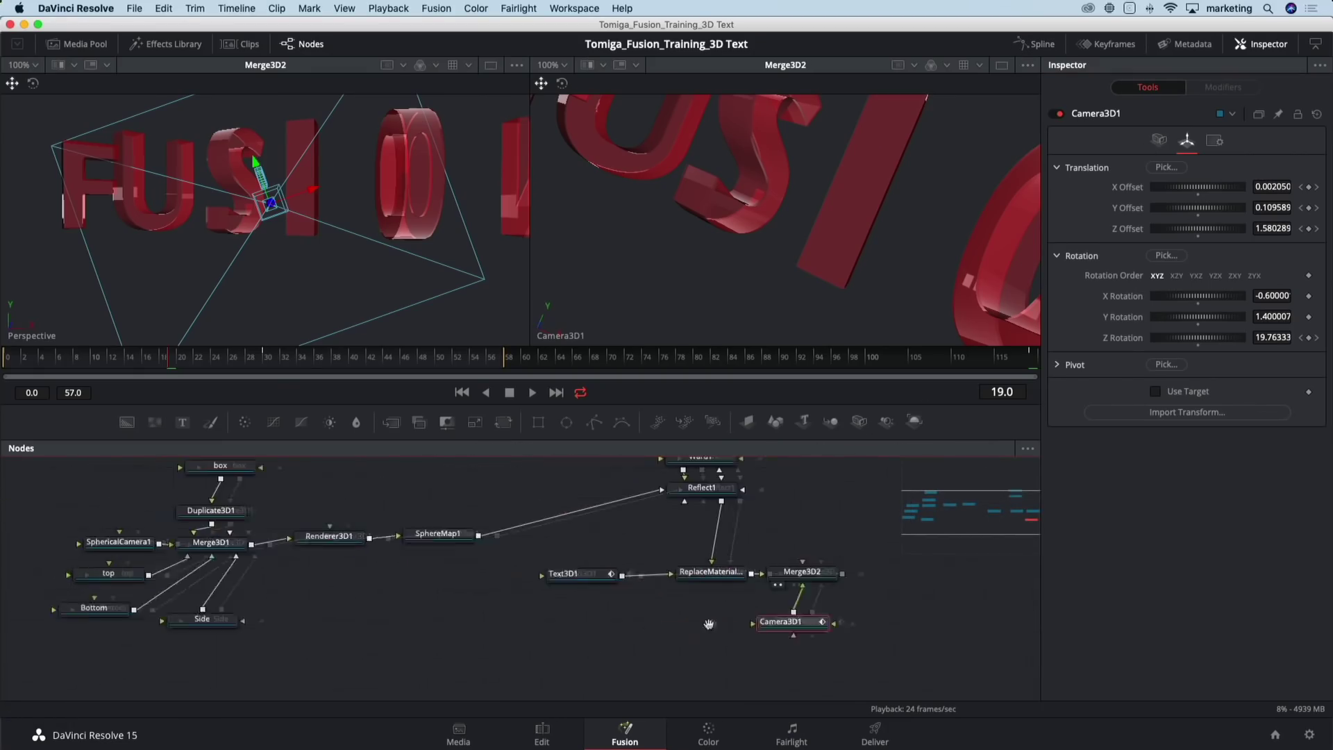
scroll(709, 623, left, 5)
scroll(454, 609, down, 3)
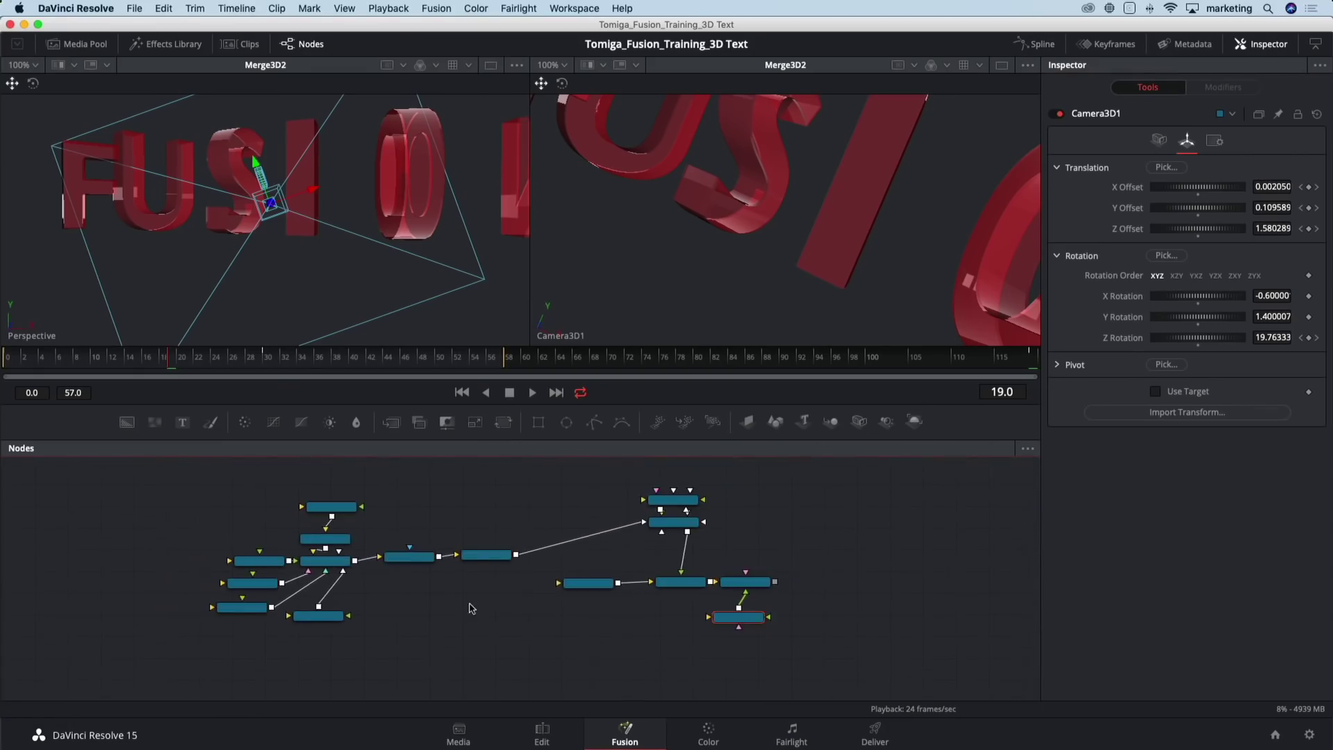
drag(204, 485, 507, 636)
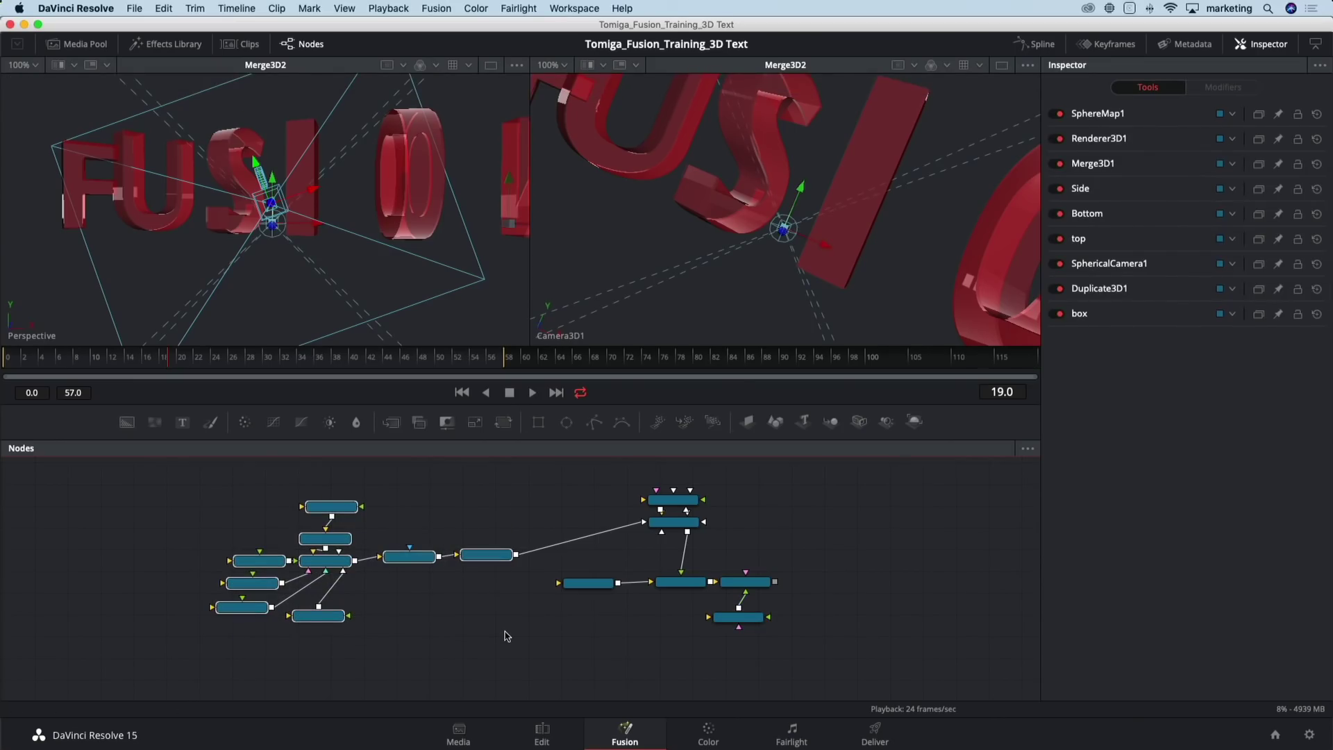
key(super+g)
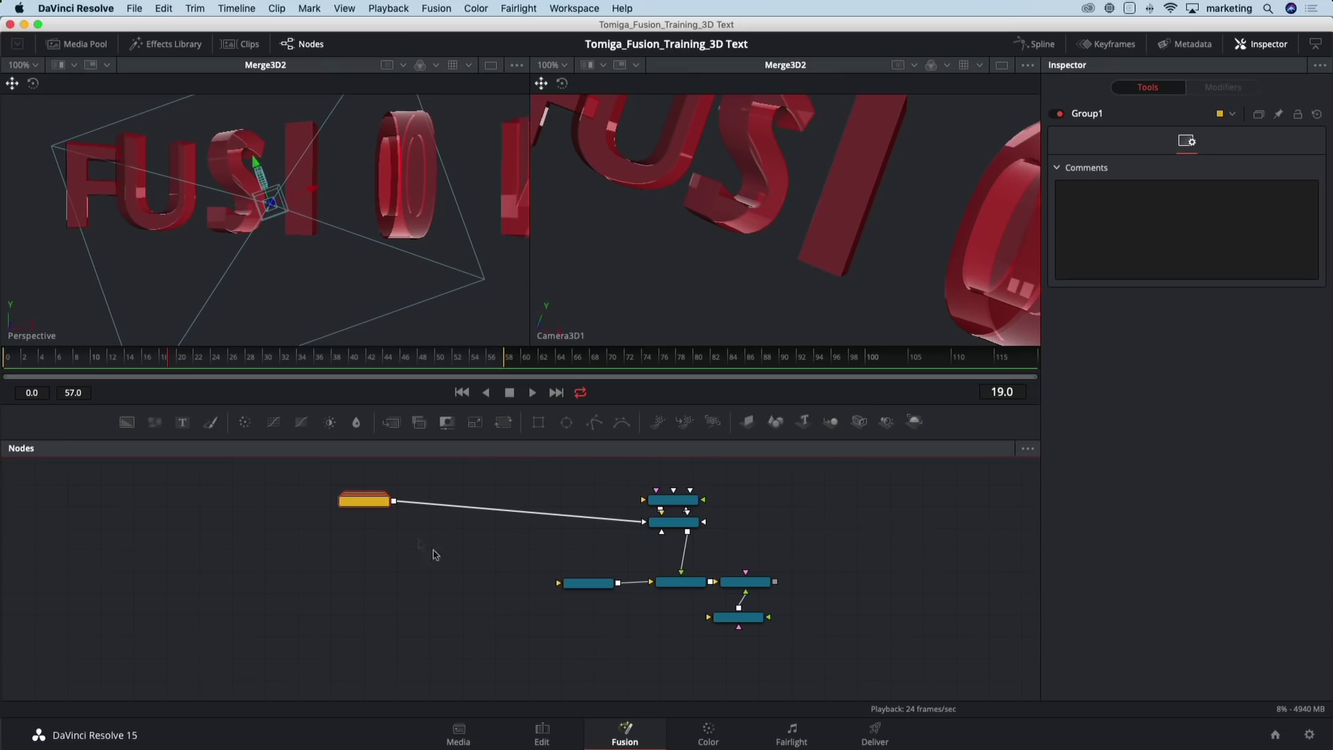
drag(362, 503, 479, 526)
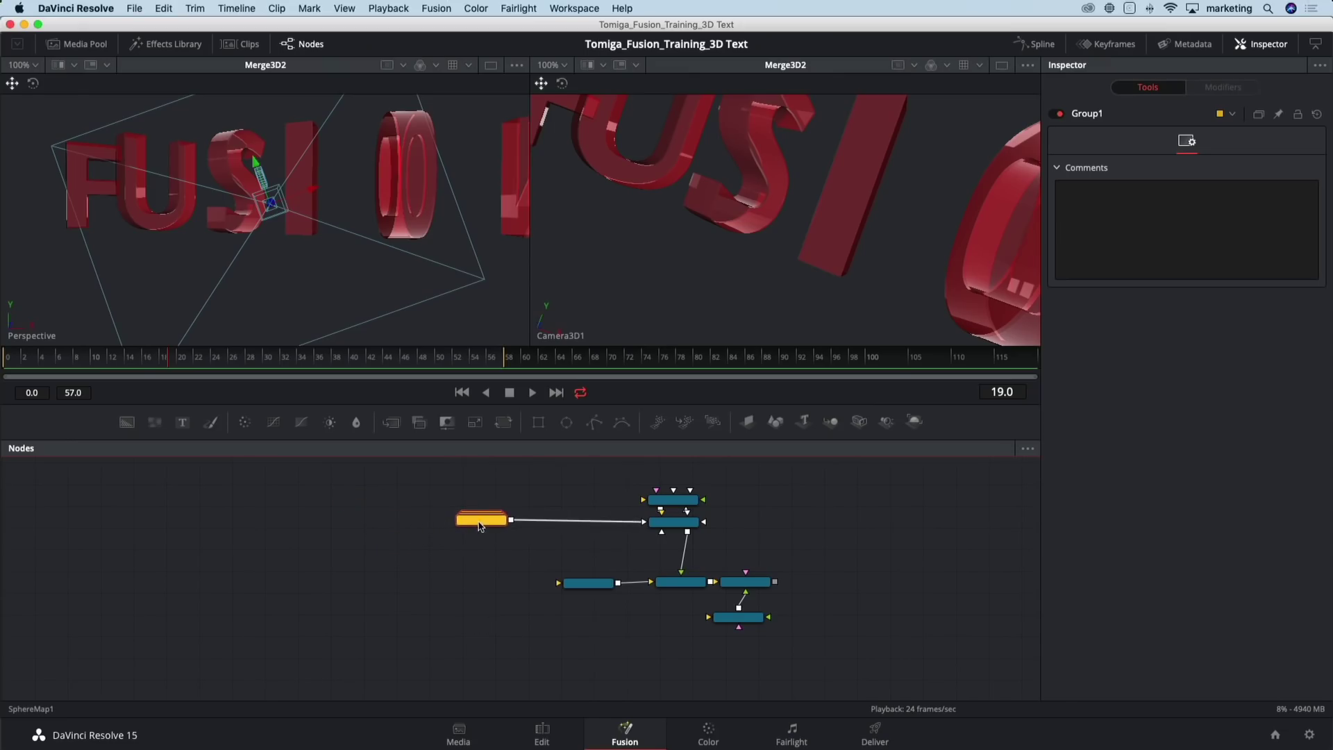
click(639, 552)
Browse the template categories in the Effects Library, including Backgrounds, Generators, Lens flares, Motion graphics and Particles
scroll(548, 553, right, 5)
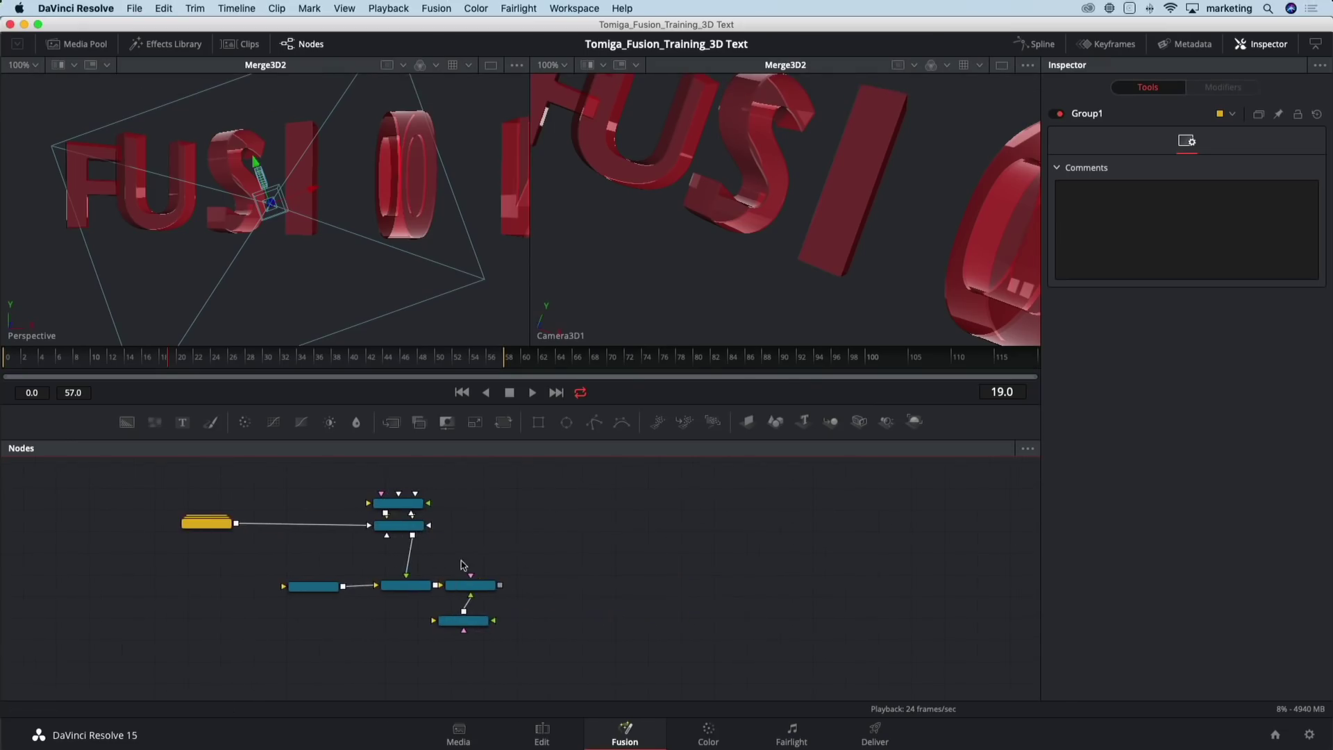
scroll(473, 562, up, 3)
drag(529, 503, 530, 523)
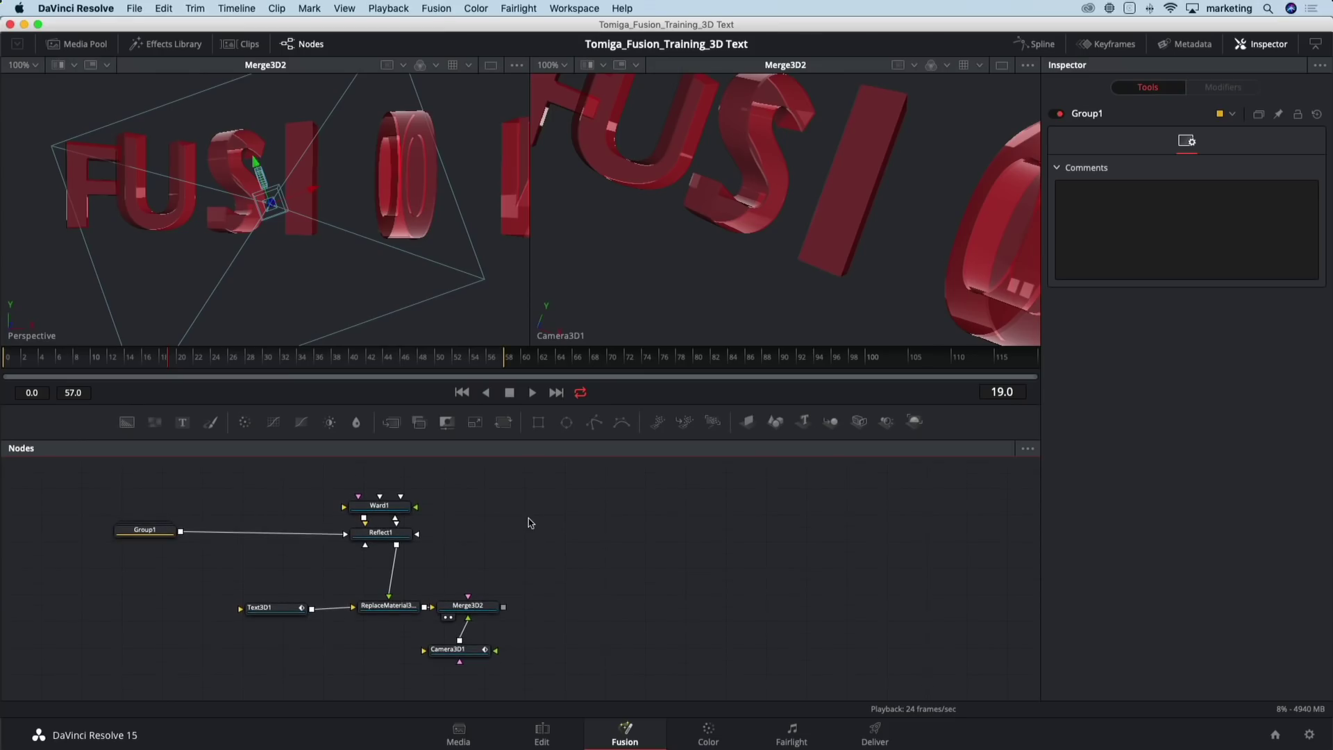
click(174, 43)
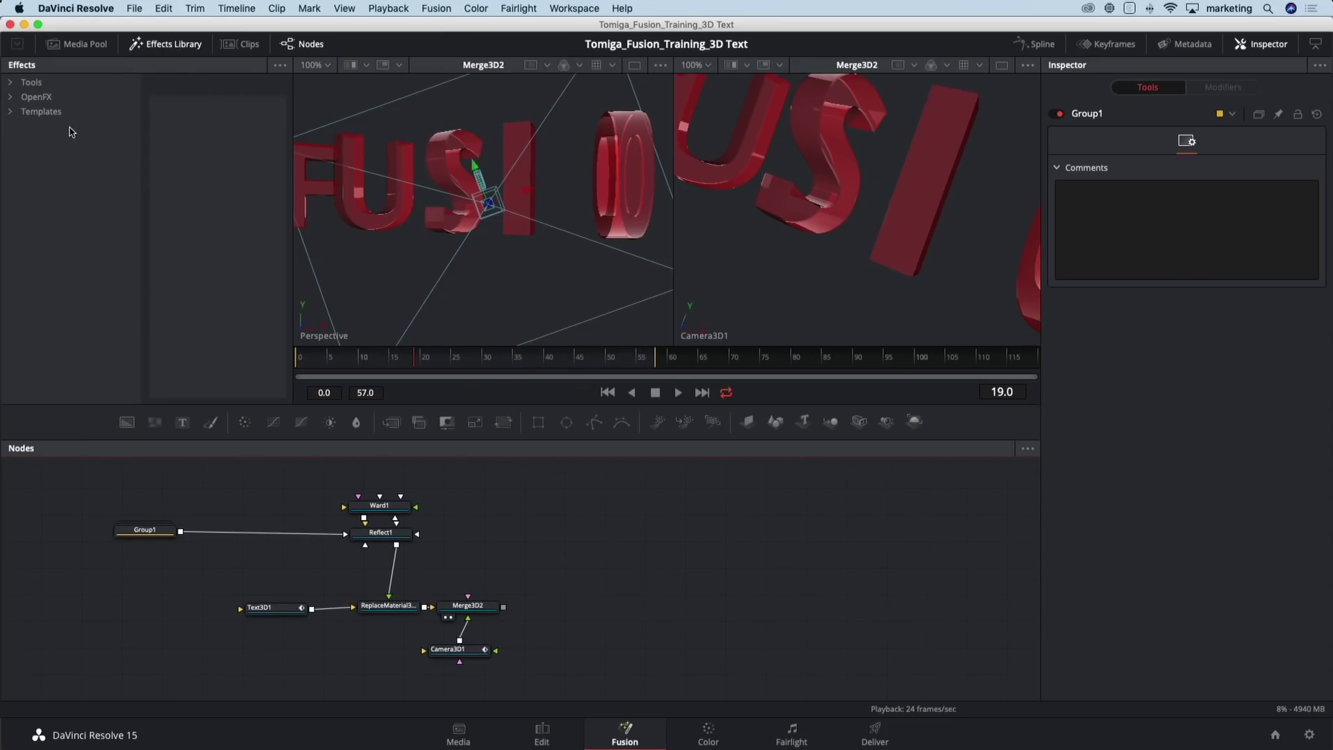
click(11, 112)
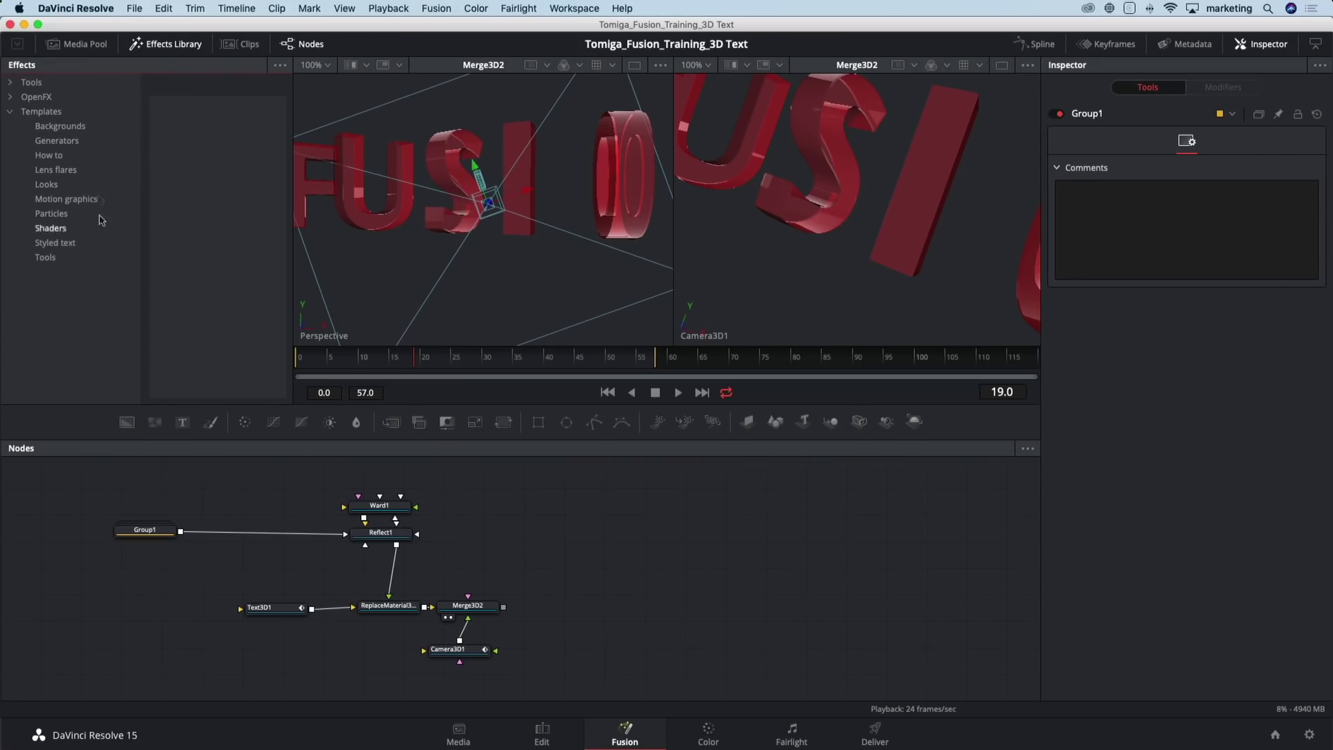
click(76, 127)
click(63, 141)
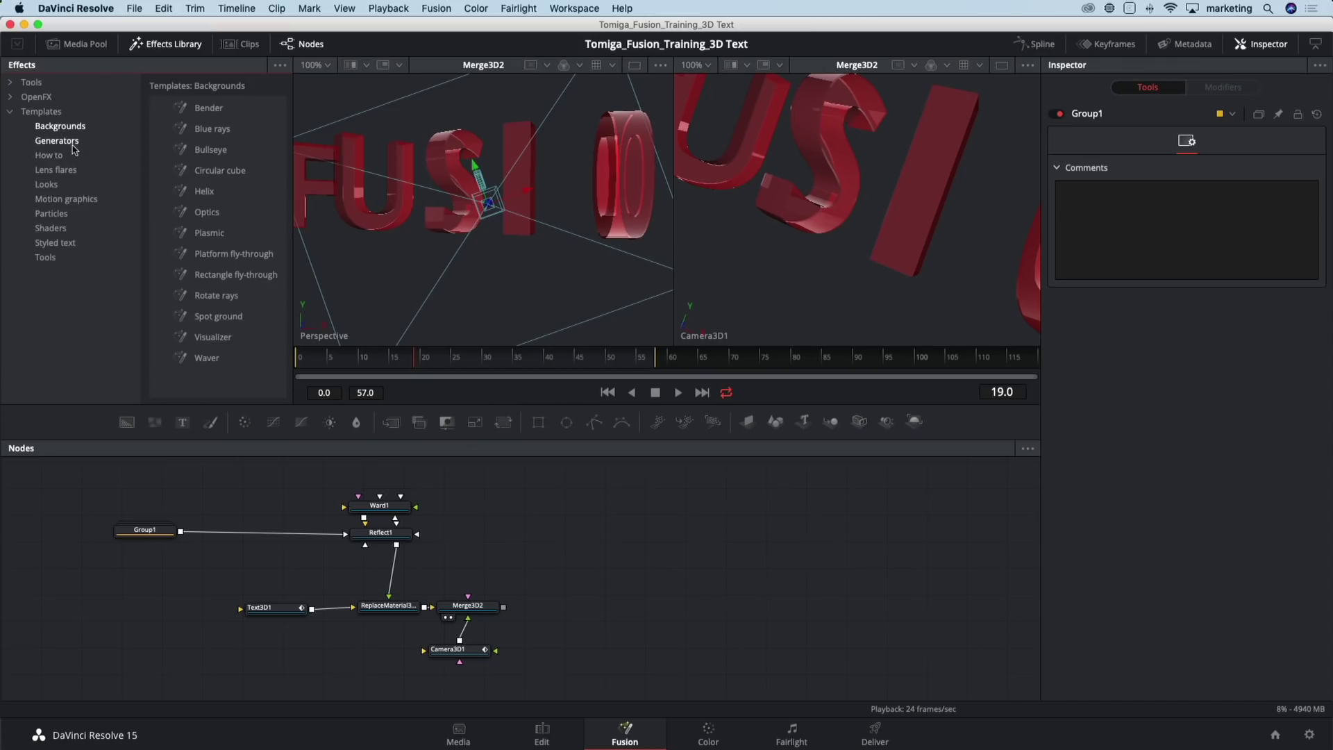
click(73, 171)
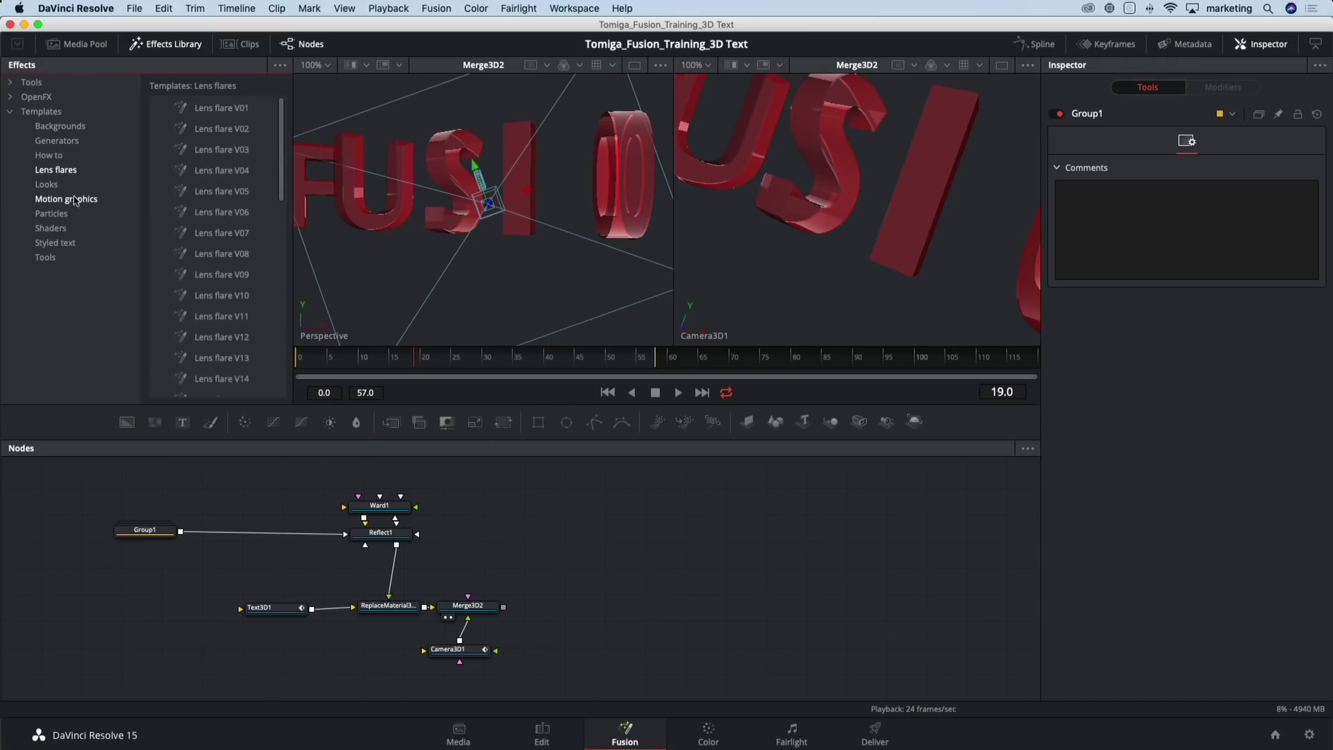
click(77, 201)
click(69, 215)
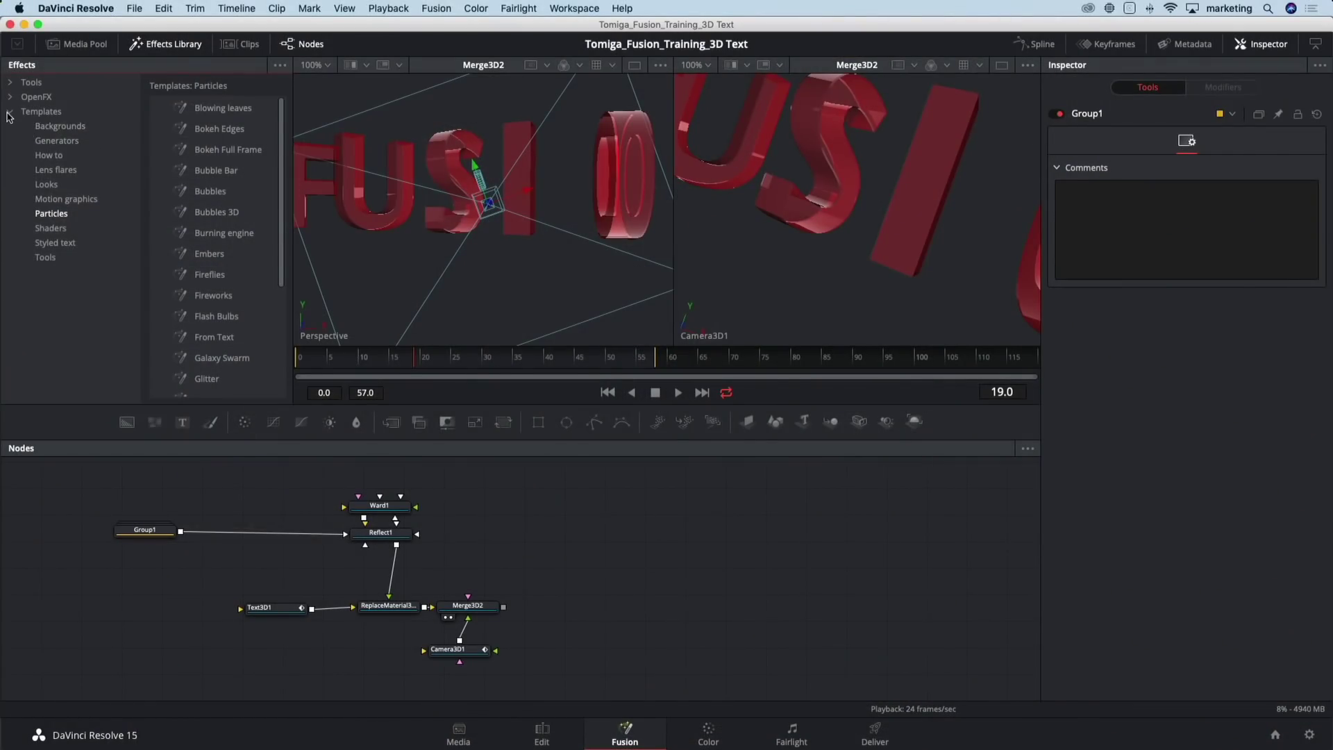
click(9, 112)
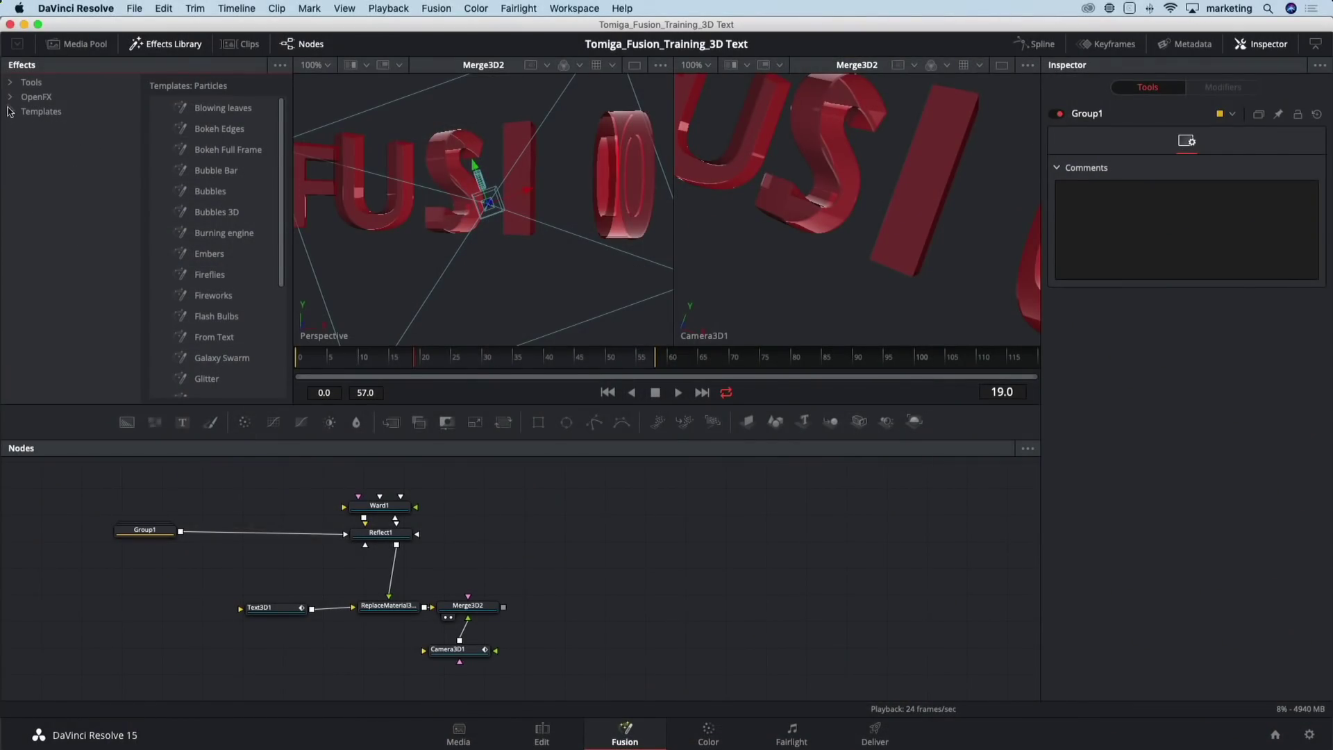
Add a pEmitter node and a connected pRender node from the Particles tools, and close the Effects Library
click(10, 83)
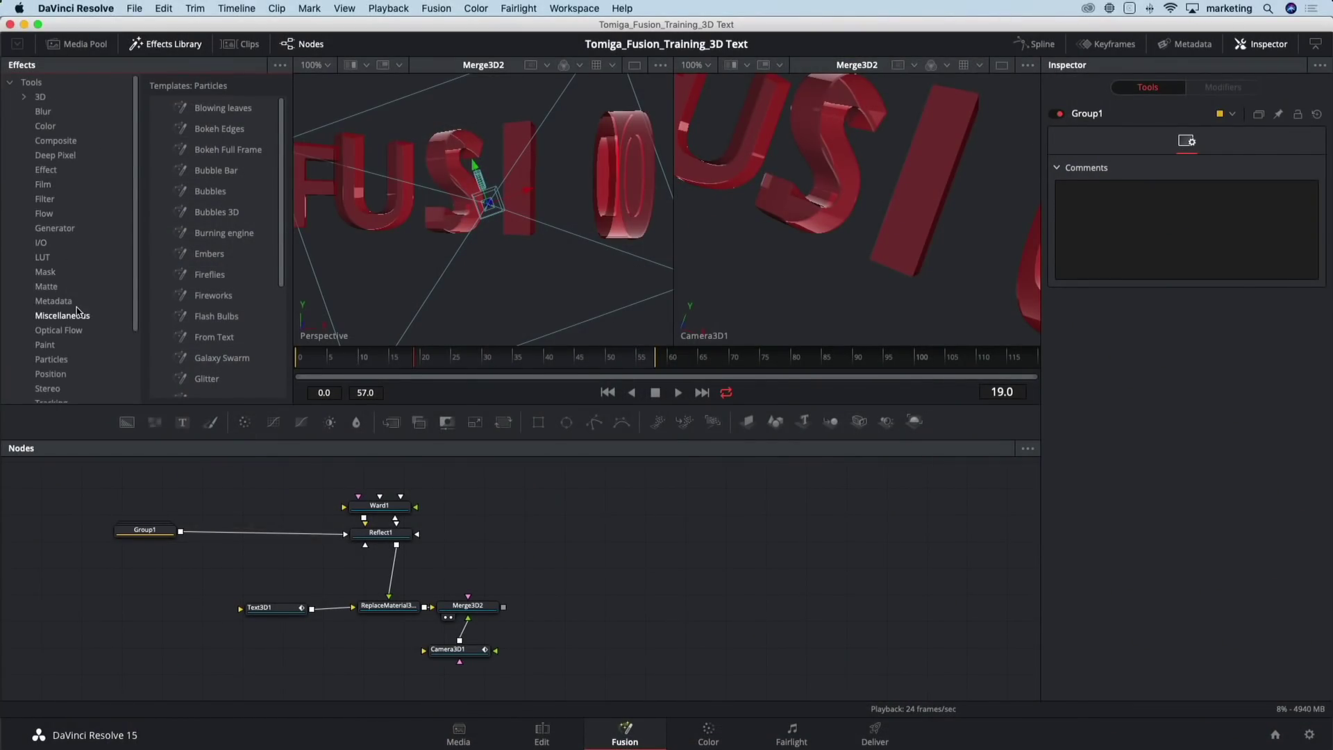
click(78, 360)
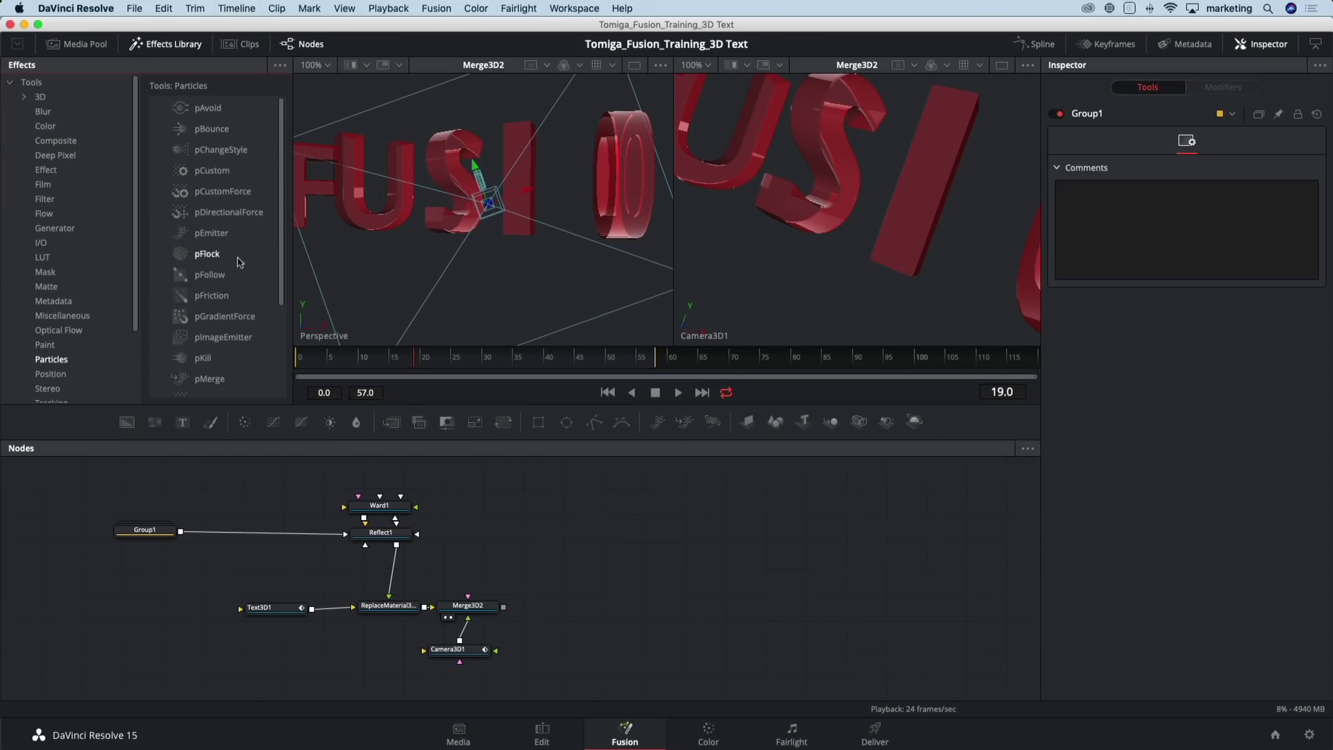
drag(291, 405, 295, 487)
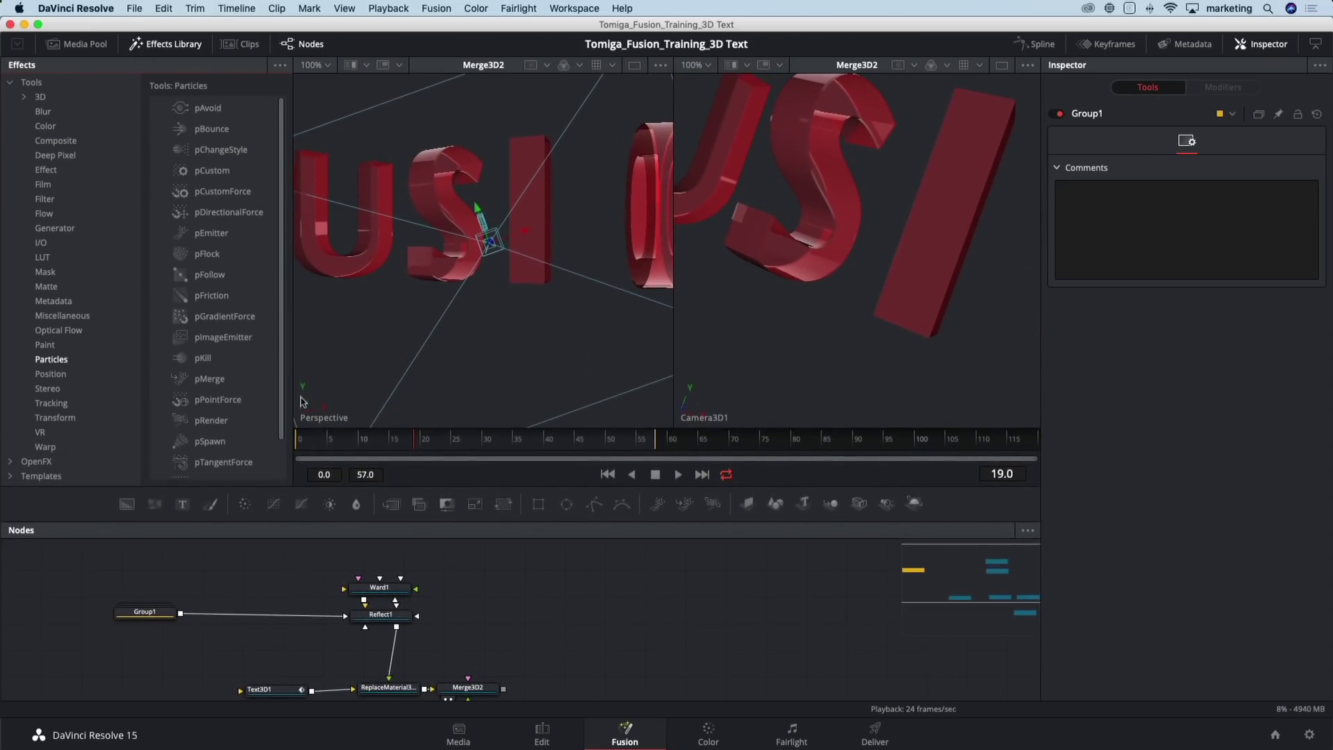
drag(300, 390, 359, 377)
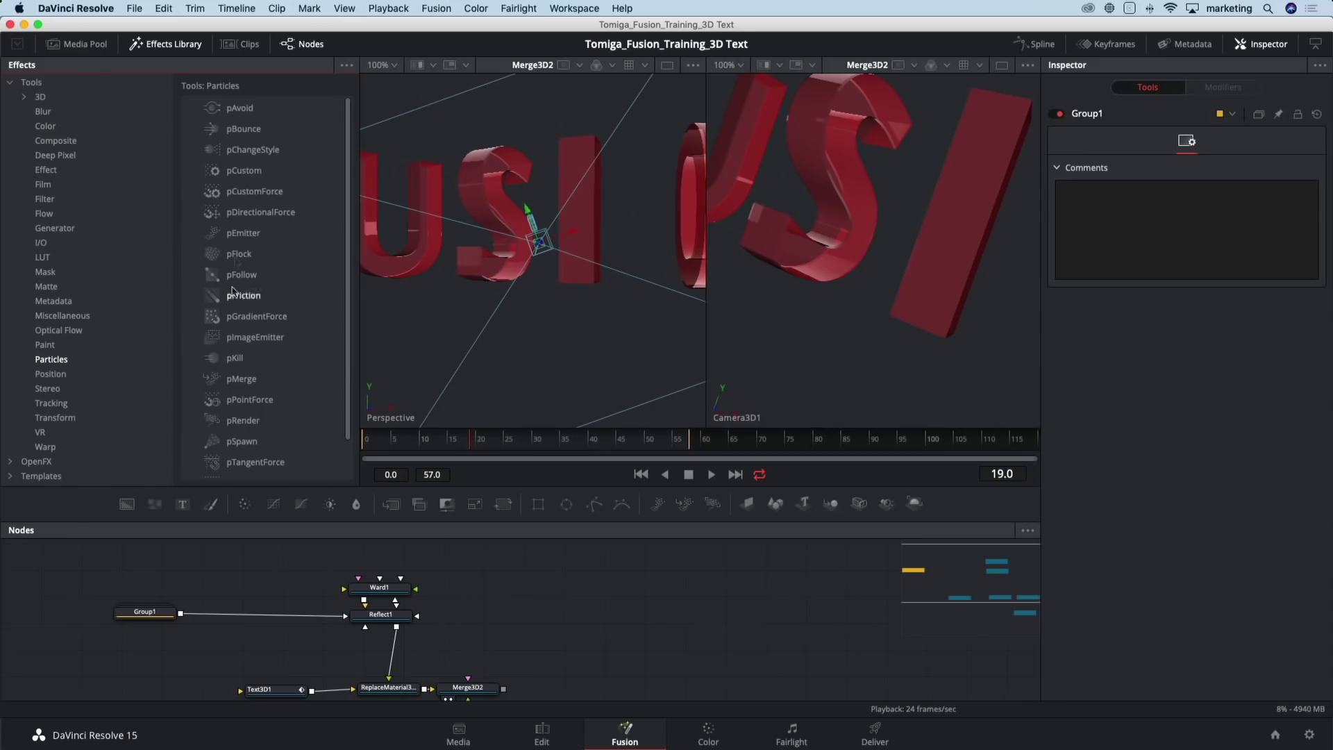
scroll(246, 139, down, 2)
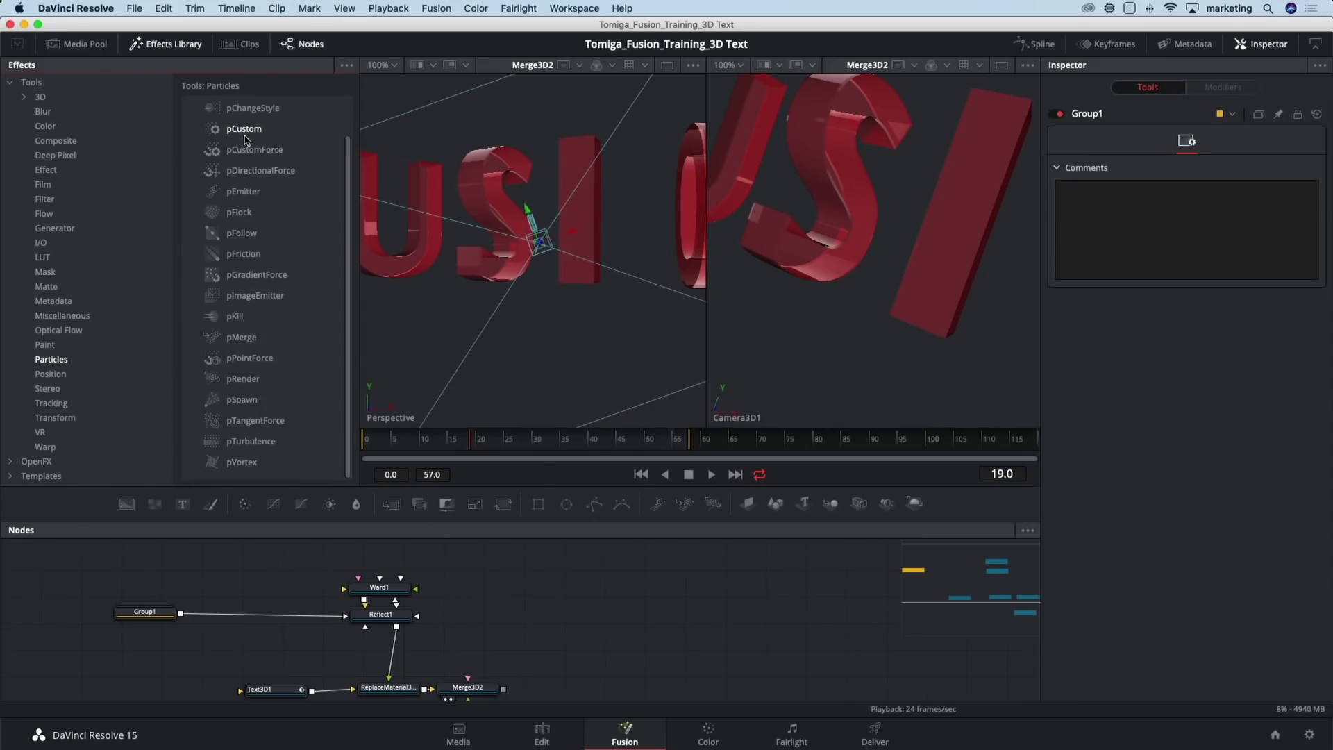
scroll(251, 153, up, 2)
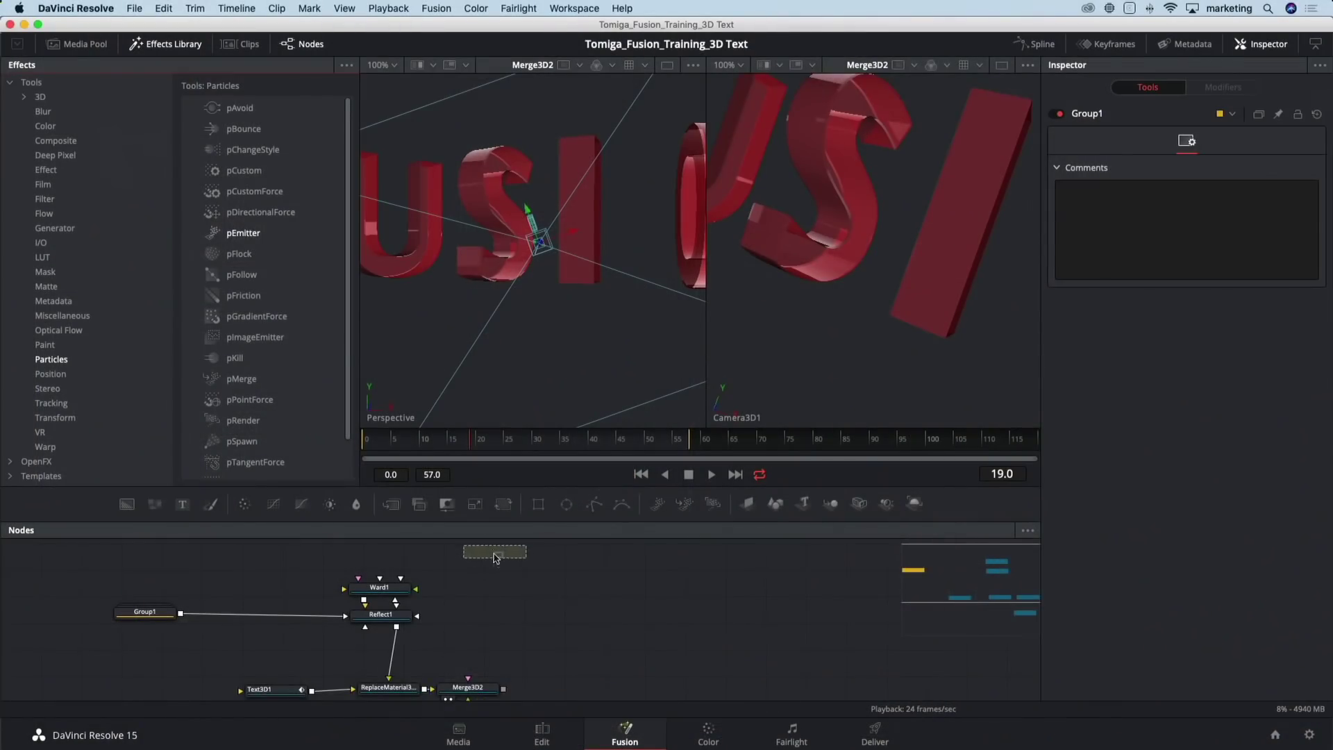
click(494, 568)
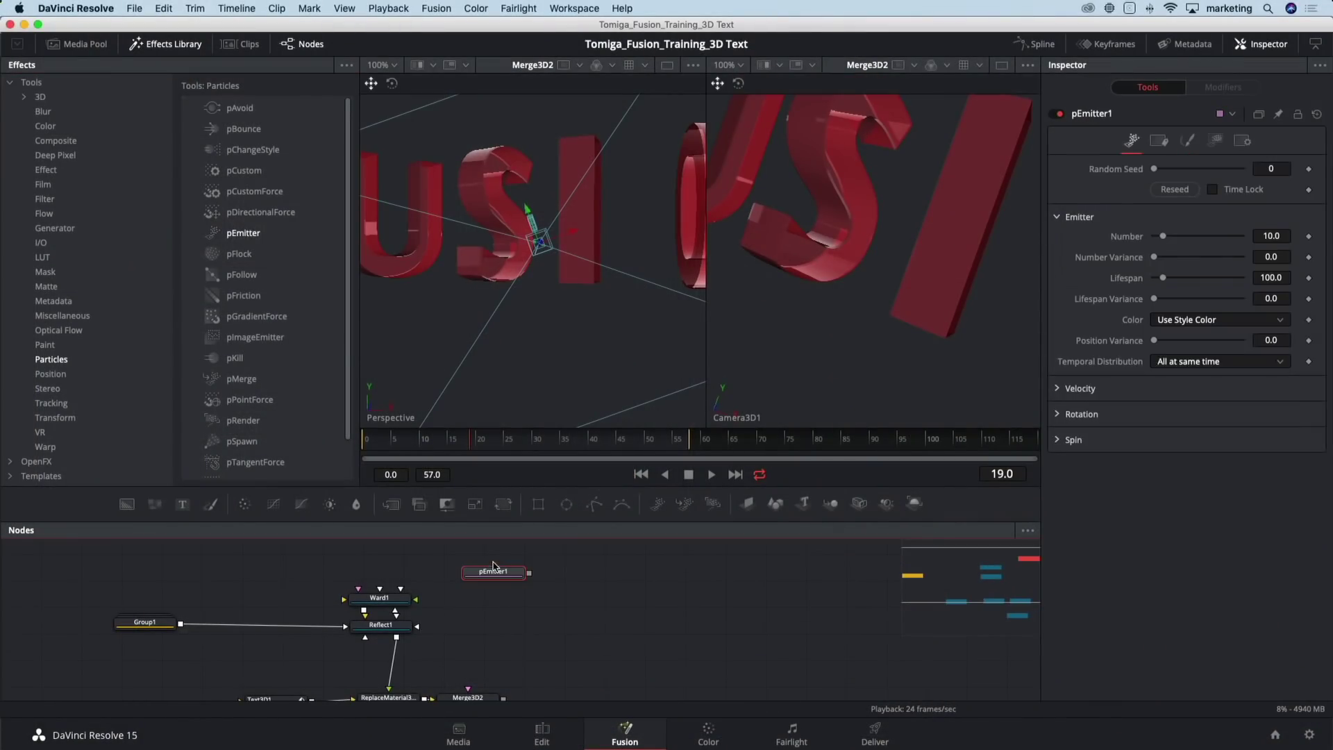
click(243, 420)
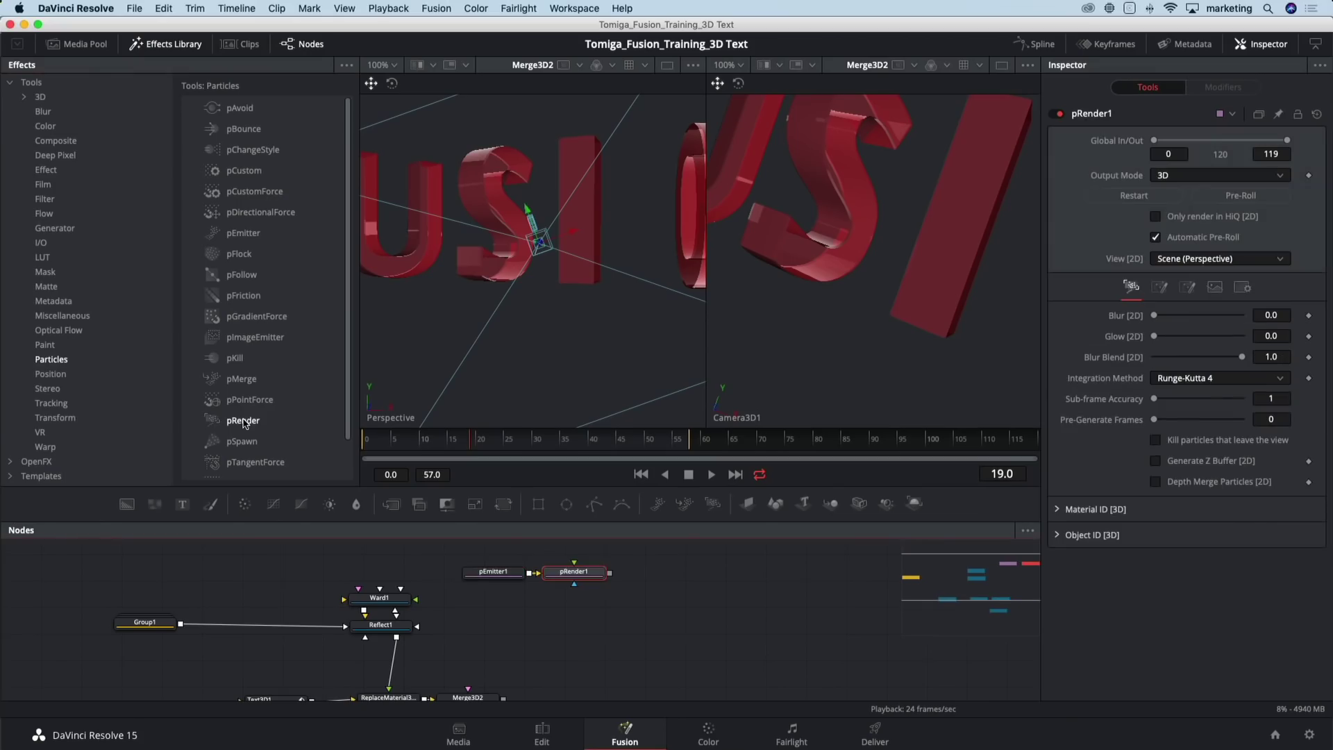
click(165, 46)
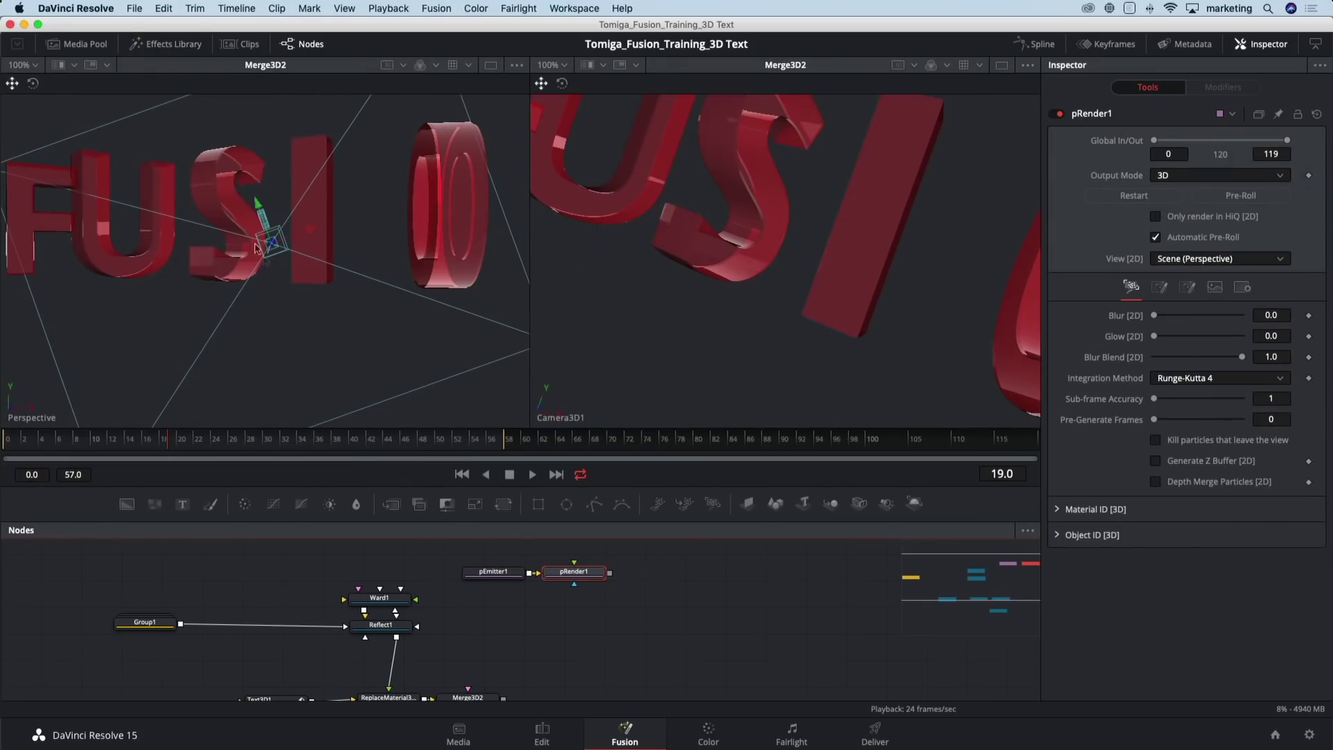
Connect pRender1 to Merge3D2, start playback, and place pRender1 between pEmitter1 and the merge node
drag(569, 625, 567, 605)
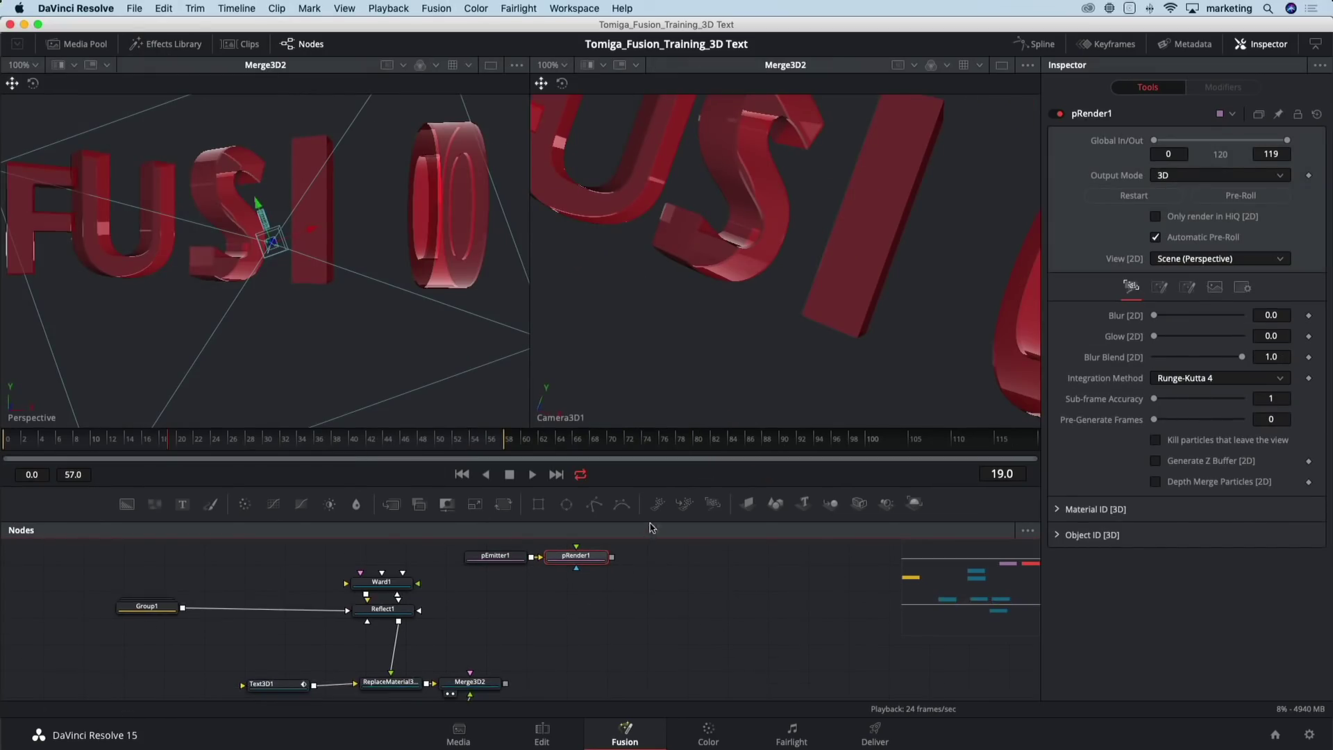
drag(649, 519, 650, 437)
drag(597, 475, 484, 604)
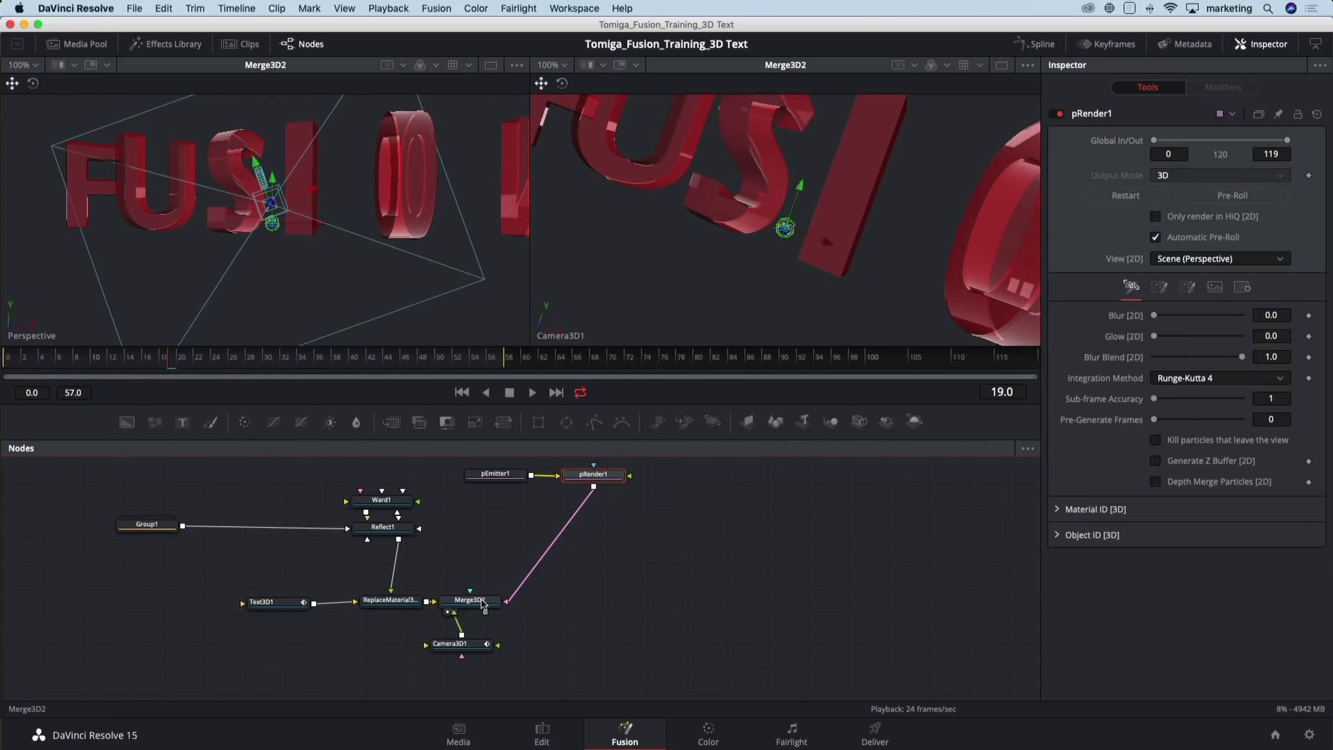
drag(313, 274, 430, 305)
key(space)
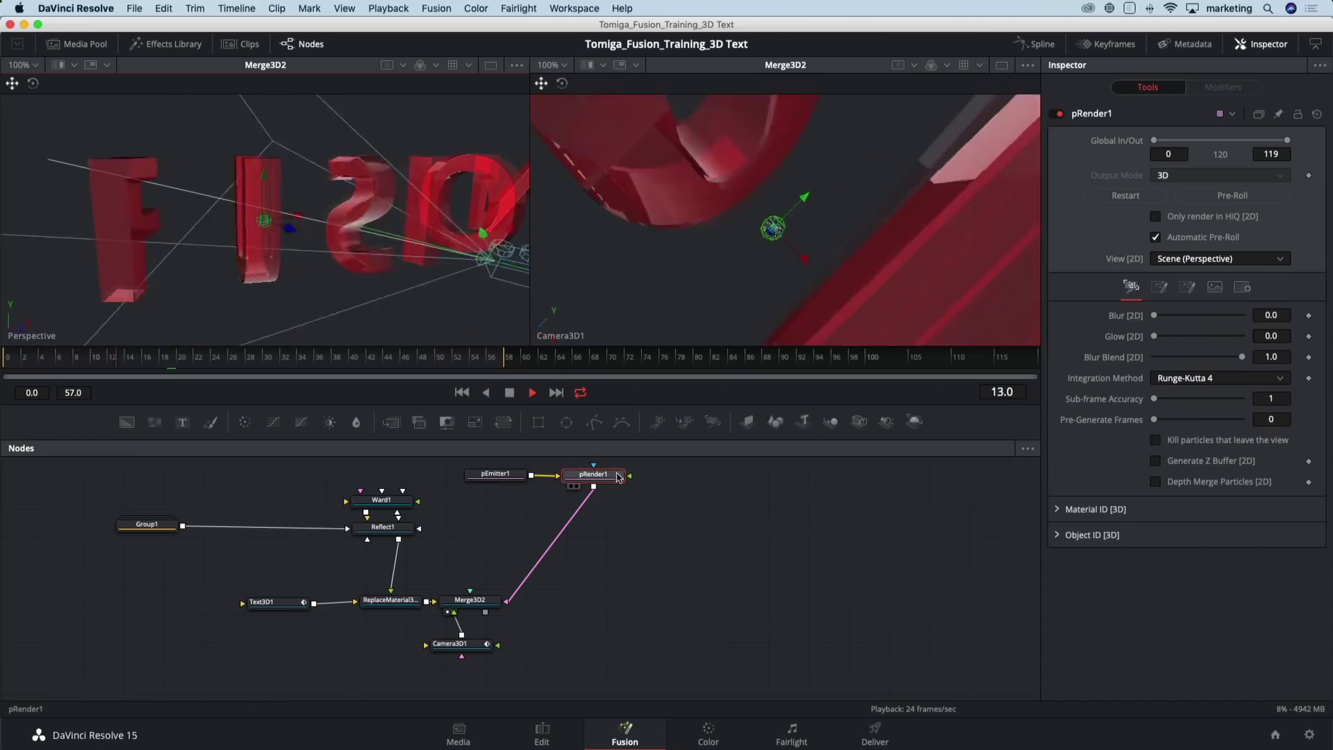
drag(594, 474, 486, 518)
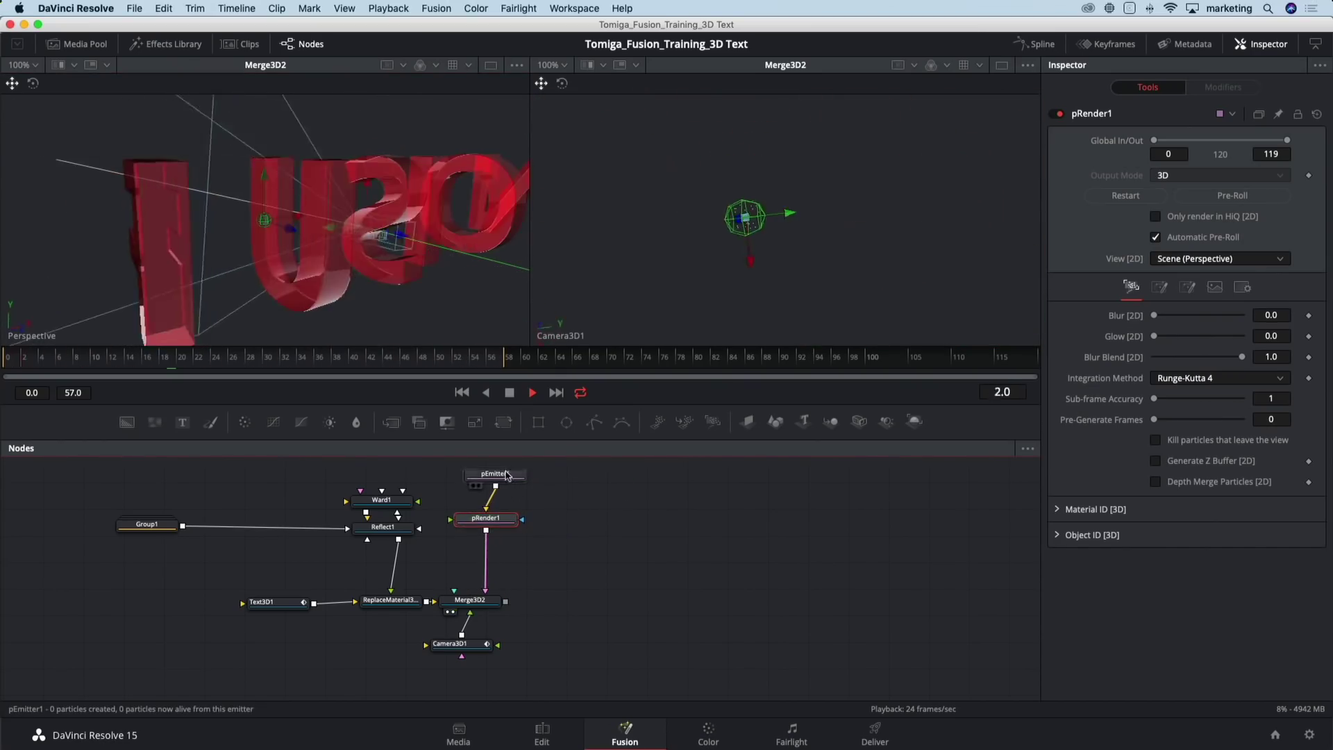
Set pEmitter1's region to Cube with width 0.953, height 0.969 and depth 1.0
click(487, 489)
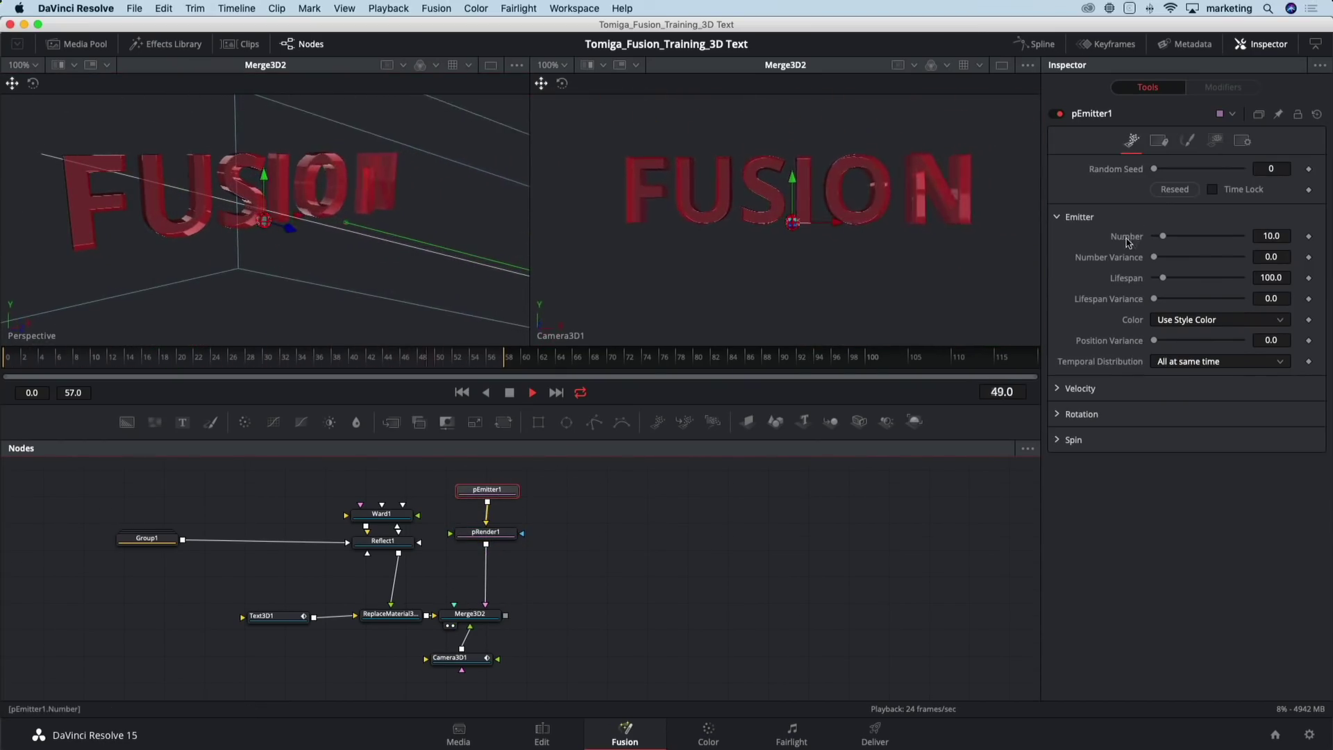
click(1215, 140)
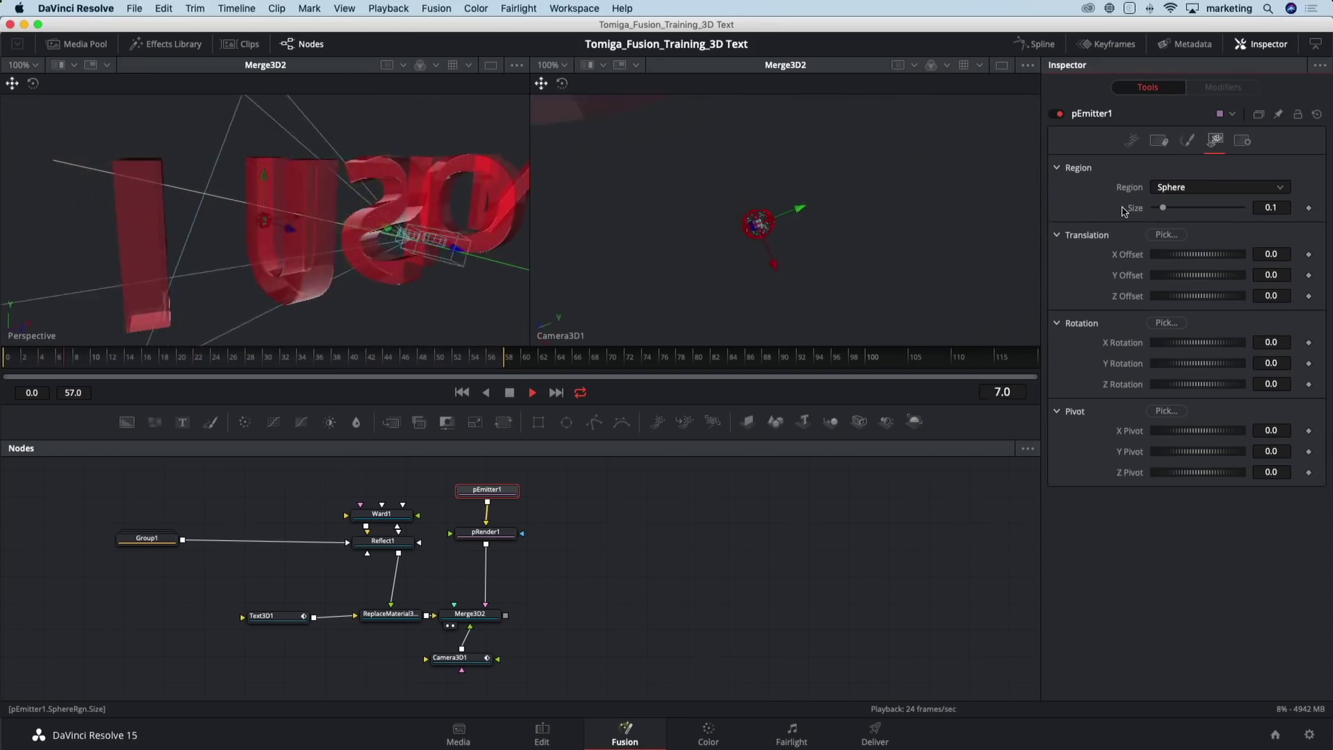
click(1181, 191)
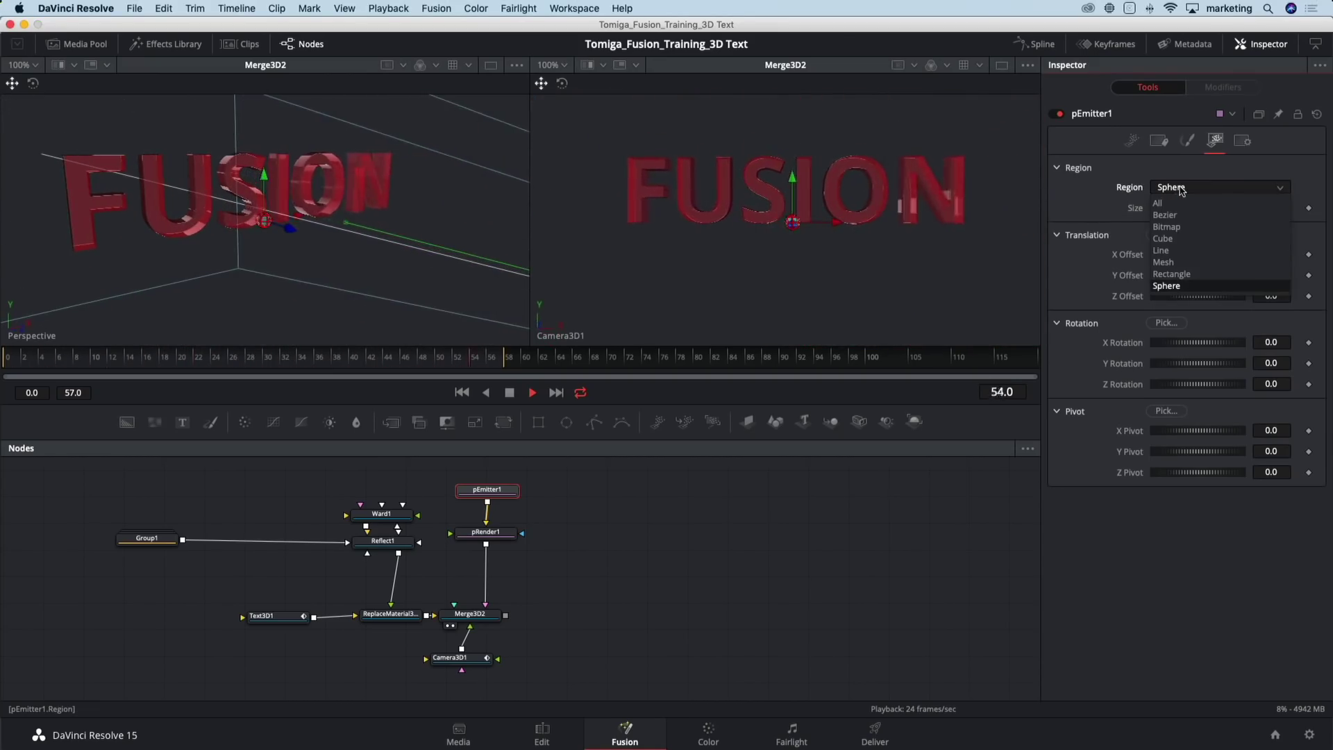
click(1184, 246)
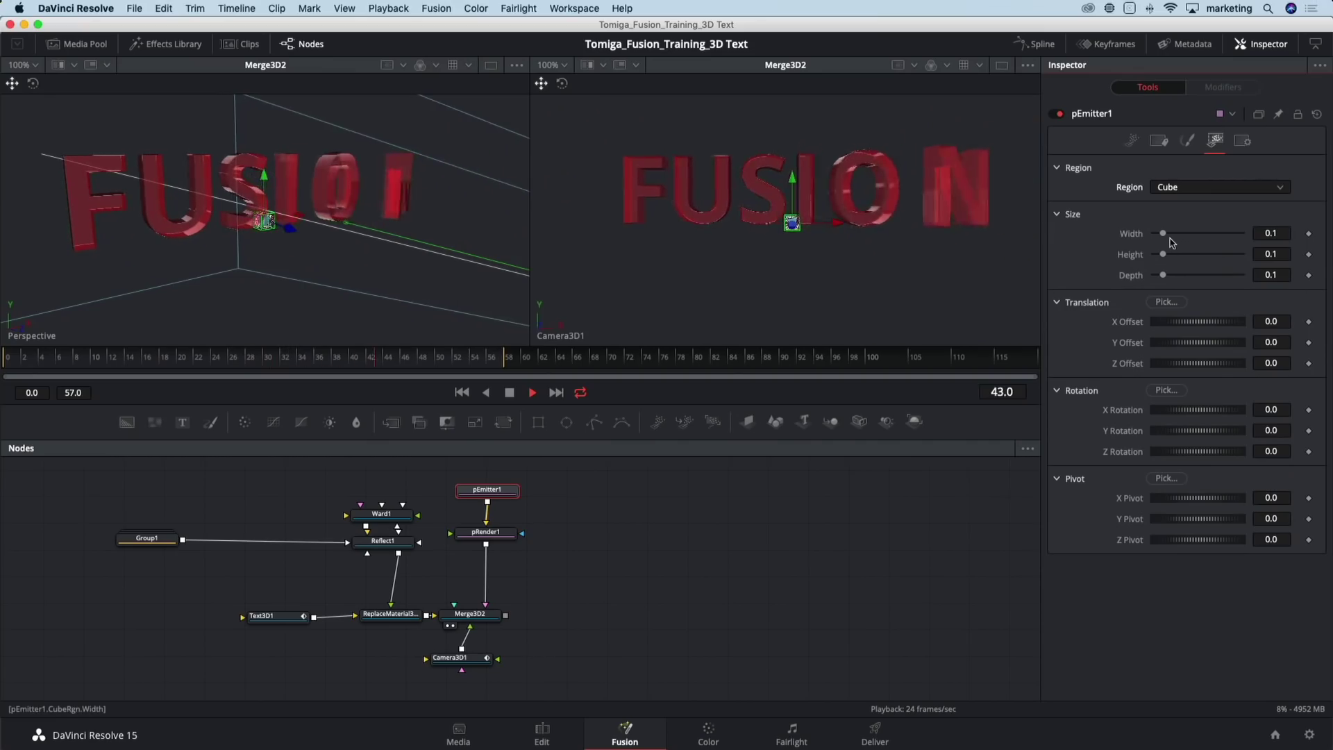
drag(1164, 237, 1241, 257)
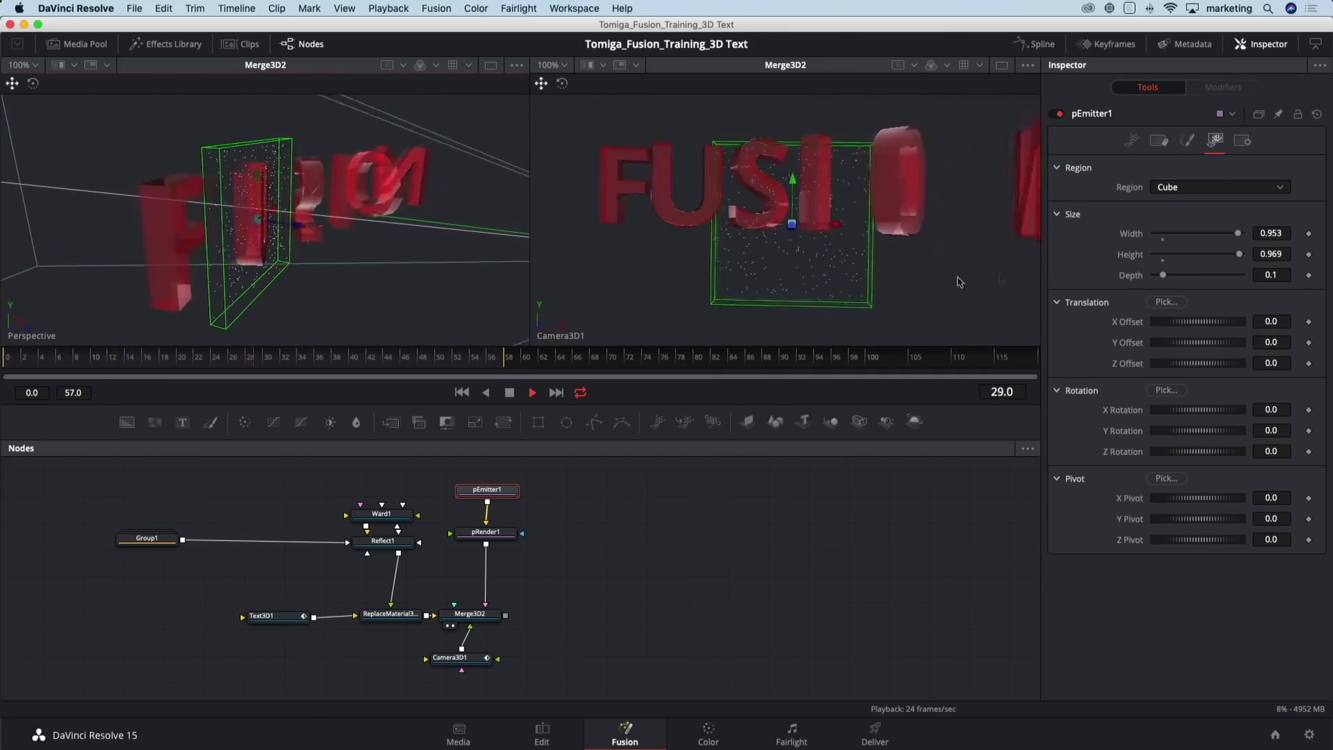
drag(1163, 275, 1252, 275)
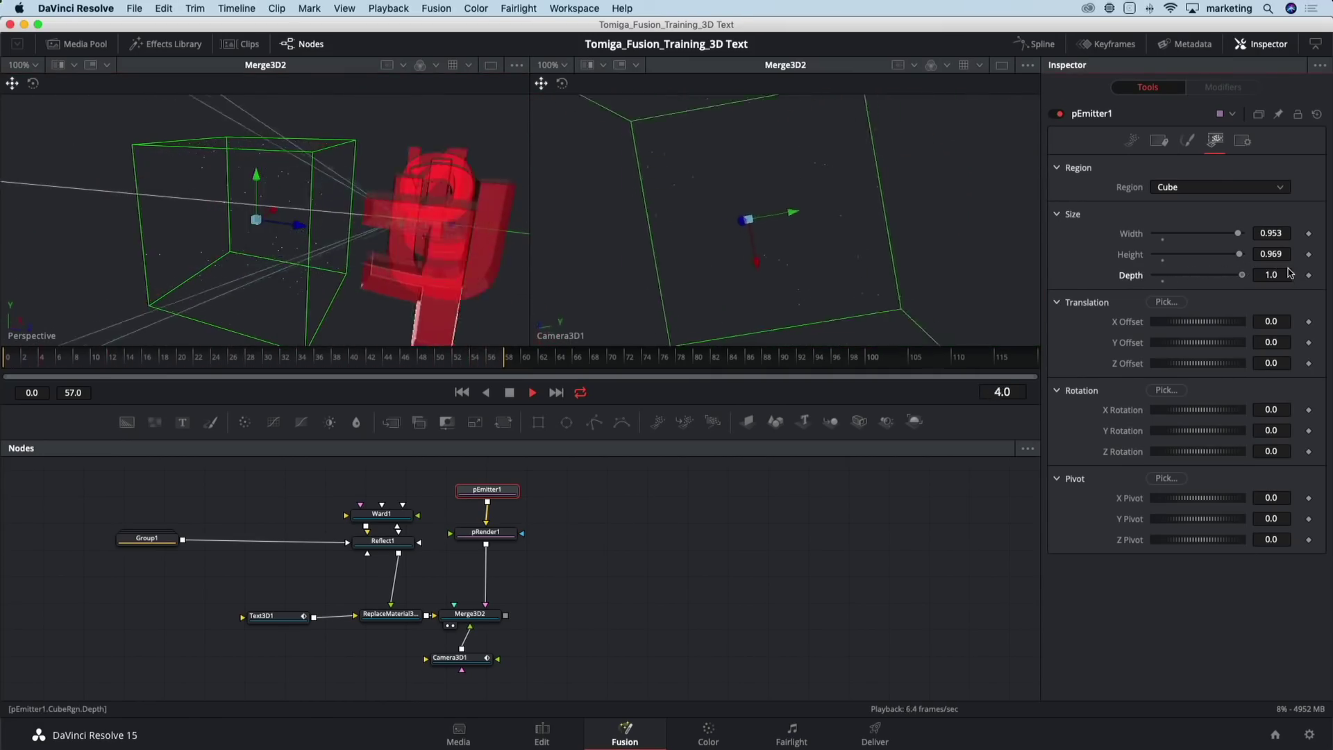
Stop at frame 119 and increase the depth of pEmitter1's cube region, trying 2.0 and settling on 5.0
drag(945, 346, 1030, 354)
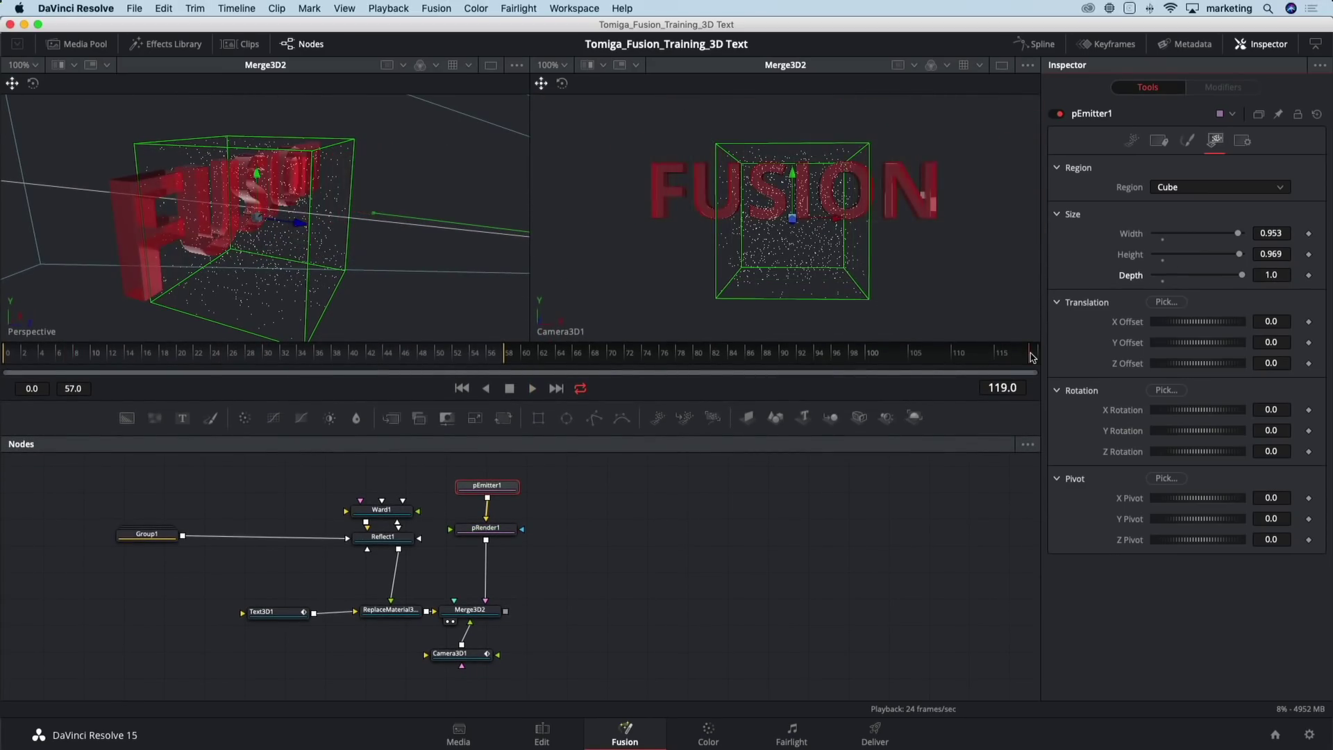
scroll(381, 250, down, 5)
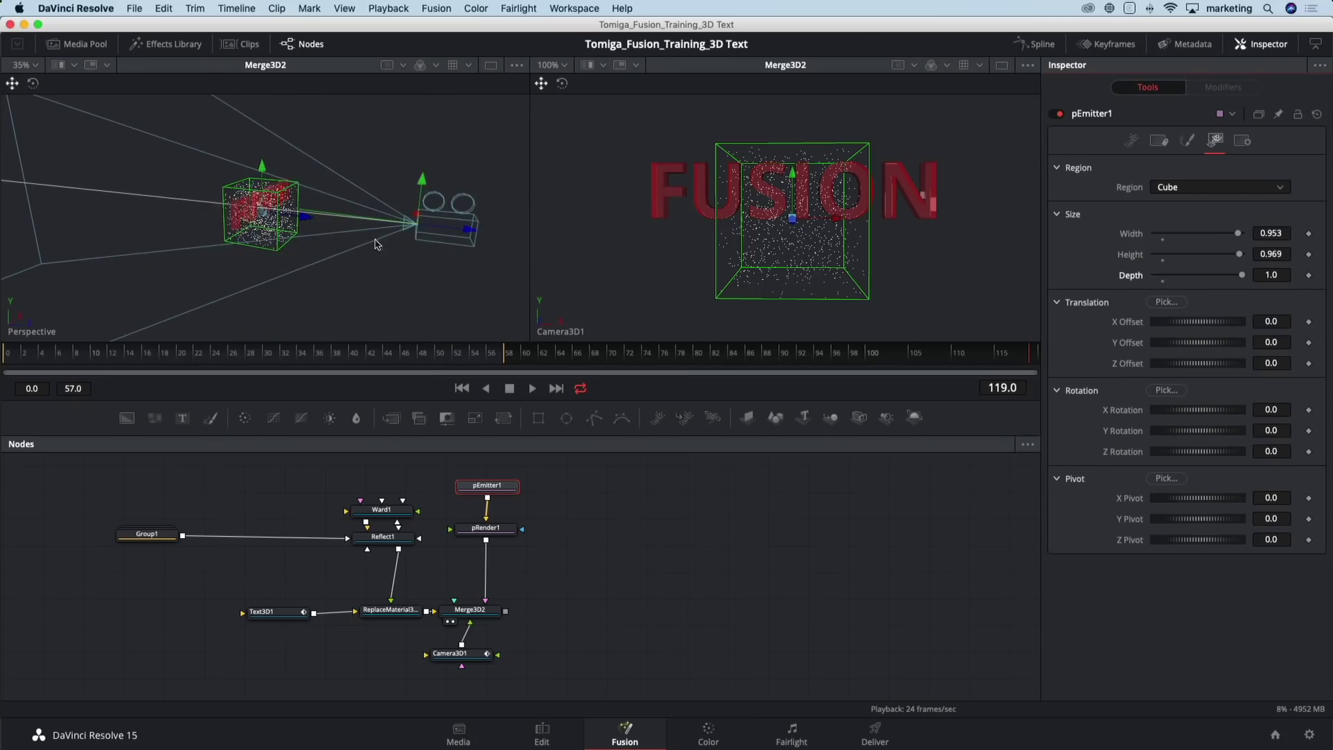
click(1276, 276)
text(2)
key(Tab)
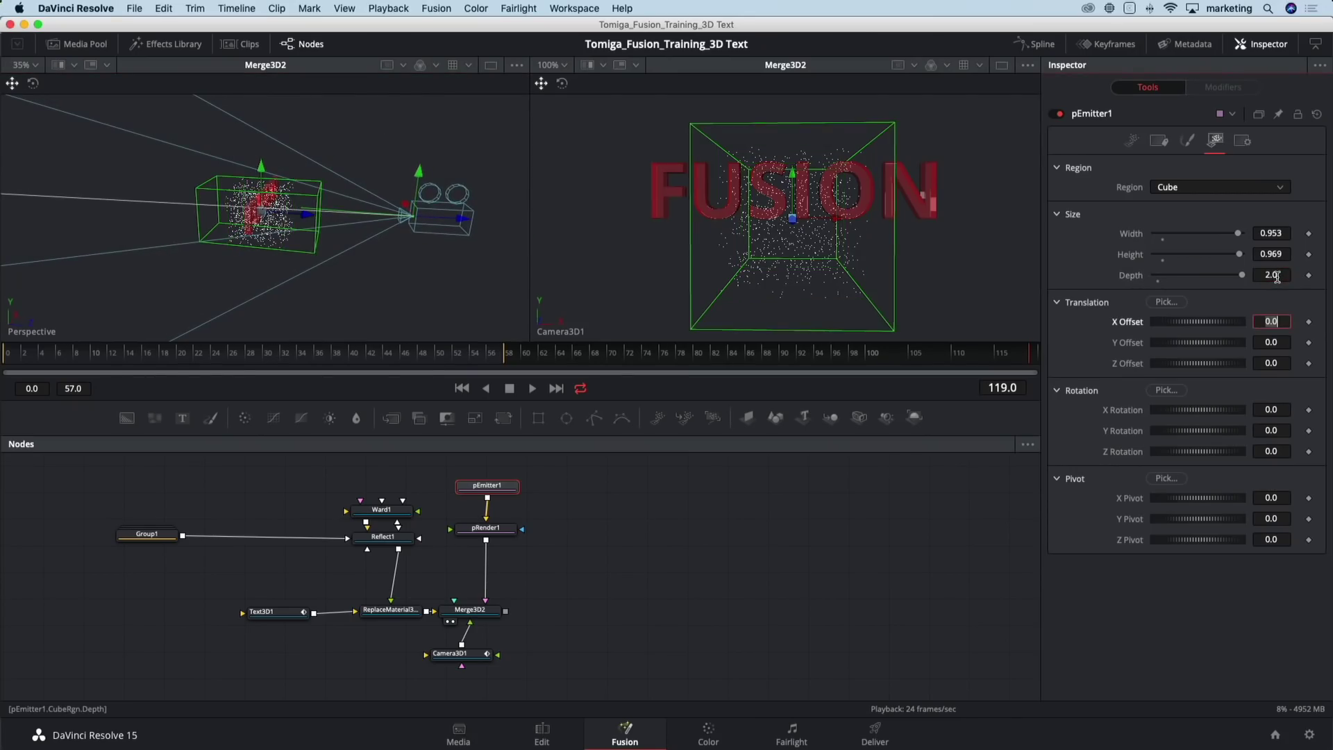
click(1277, 275)
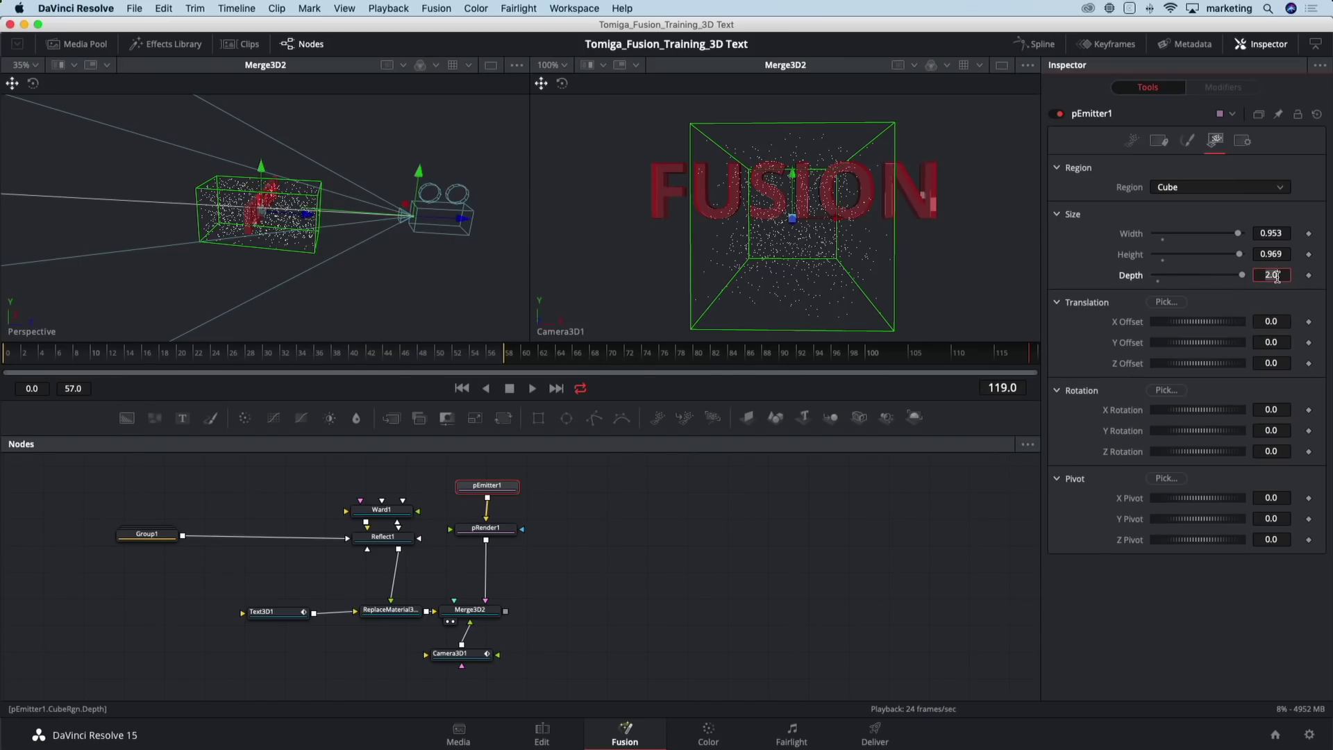
key(Tab)
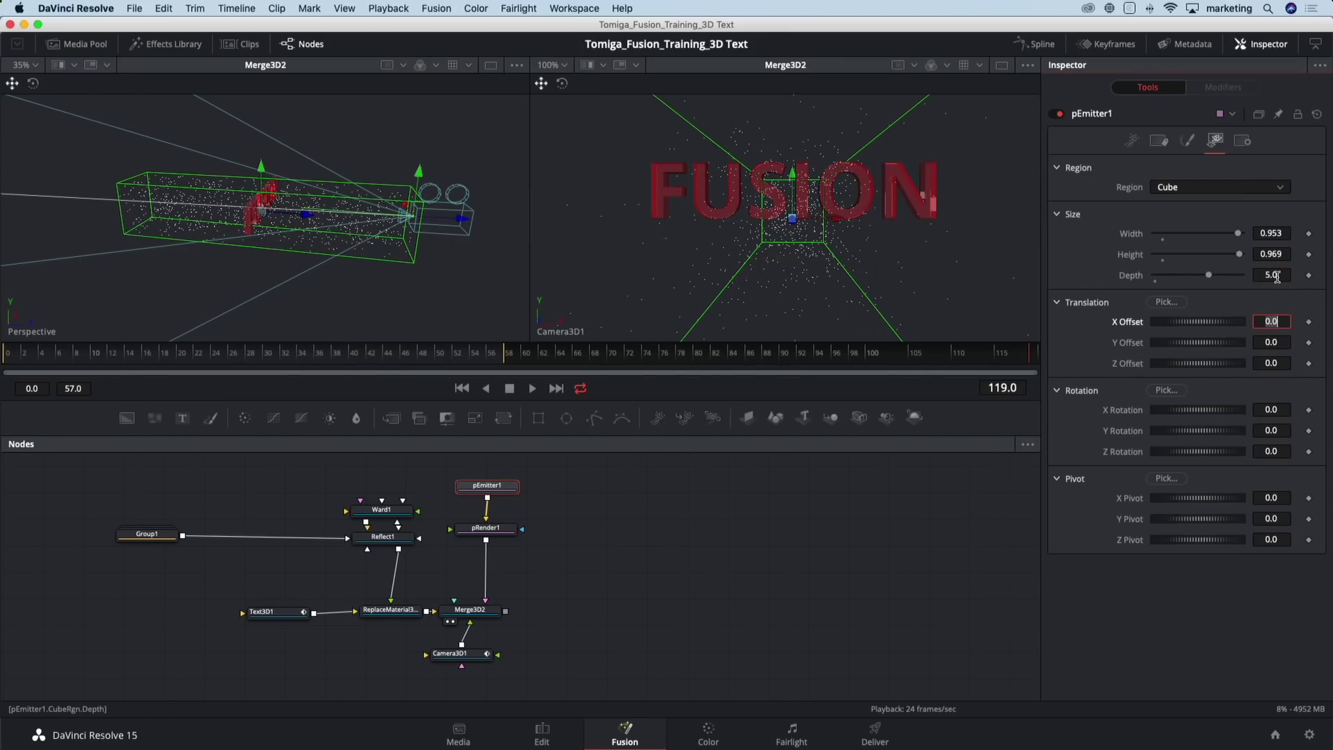
Increase the width of pEmitter1's cube region, trying 2.0 and settling on 3.0
click(1276, 234)
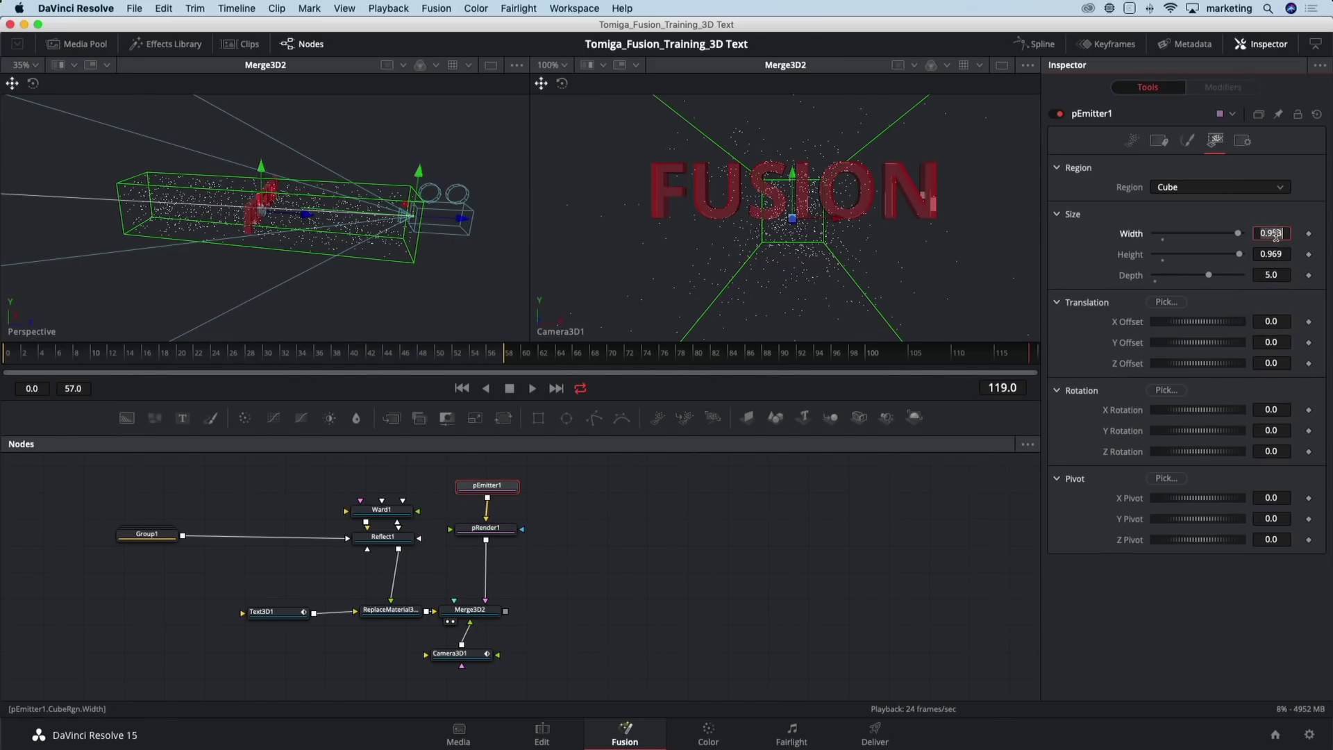
text(2)
key(Tab)
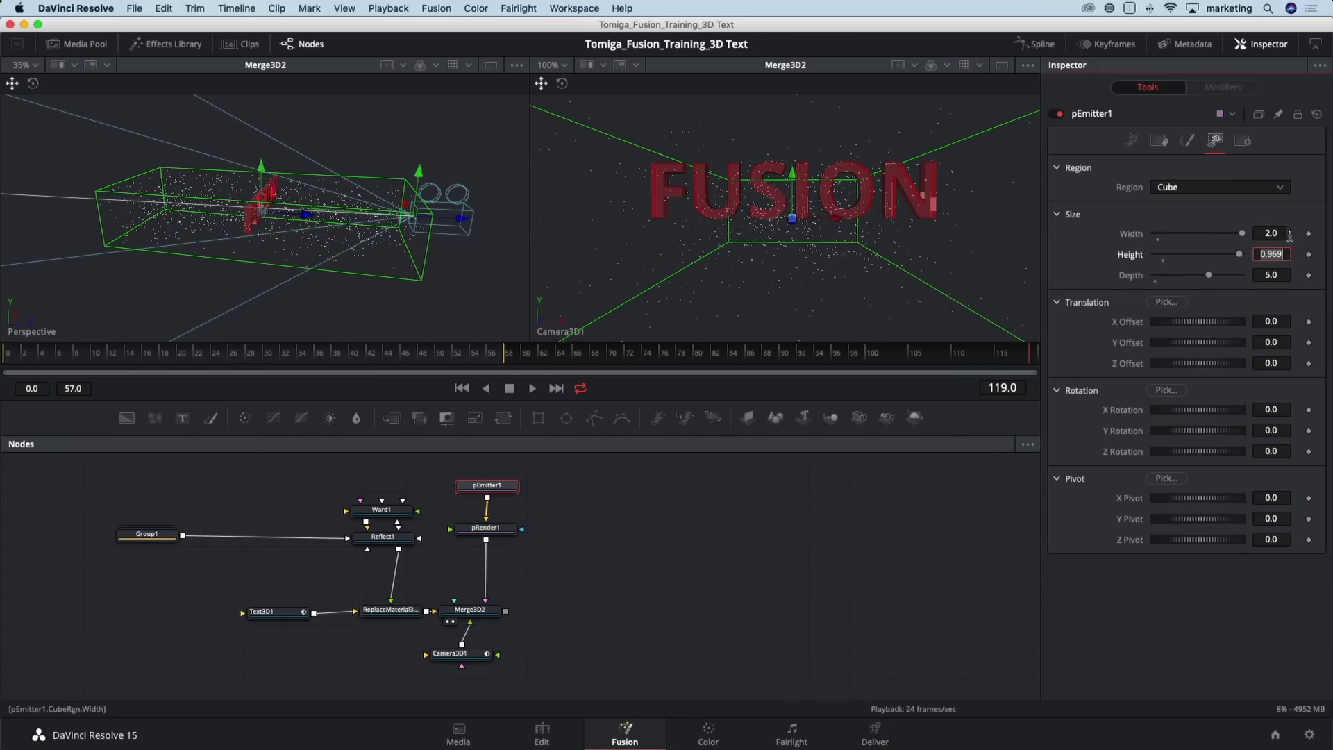
click(1285, 233)
text(3)
key(Tab)
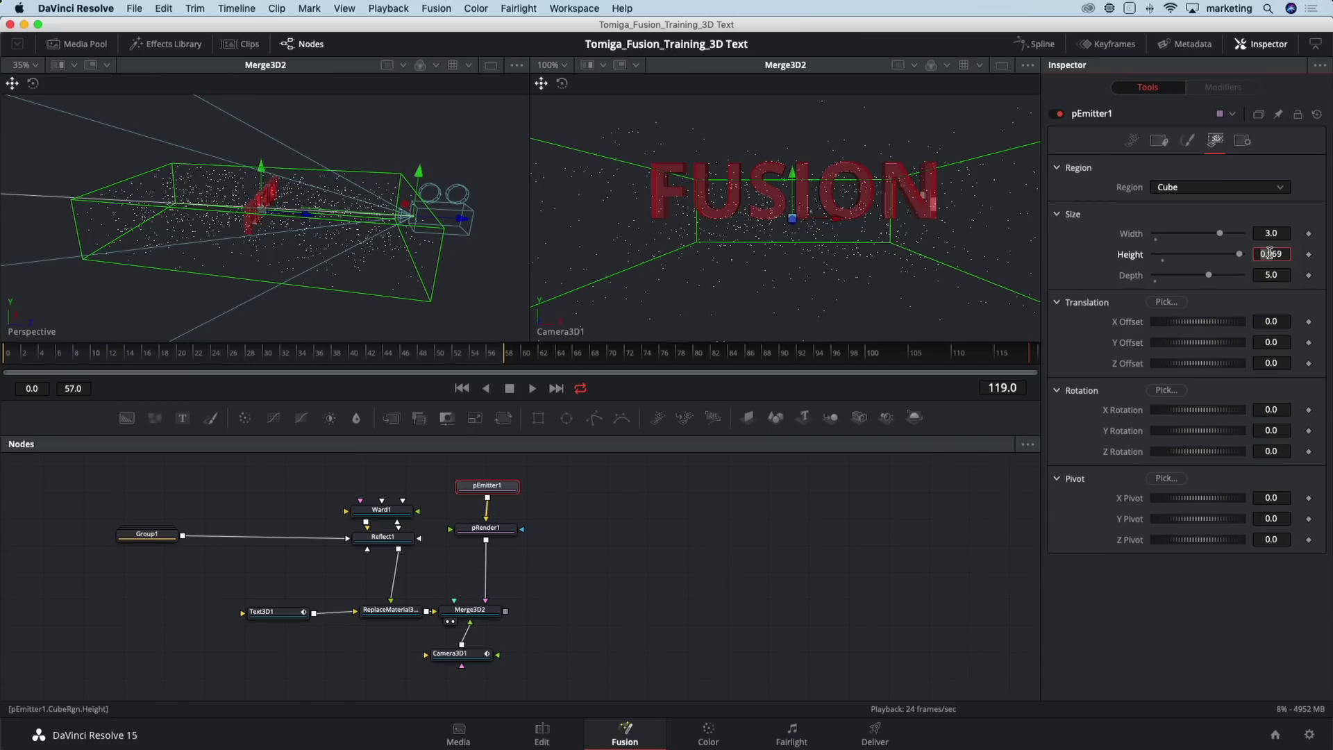
Increase the height of pEmitter1's cube region, trying 2.0 and settling on 3.0
text(2)
key(Tab)
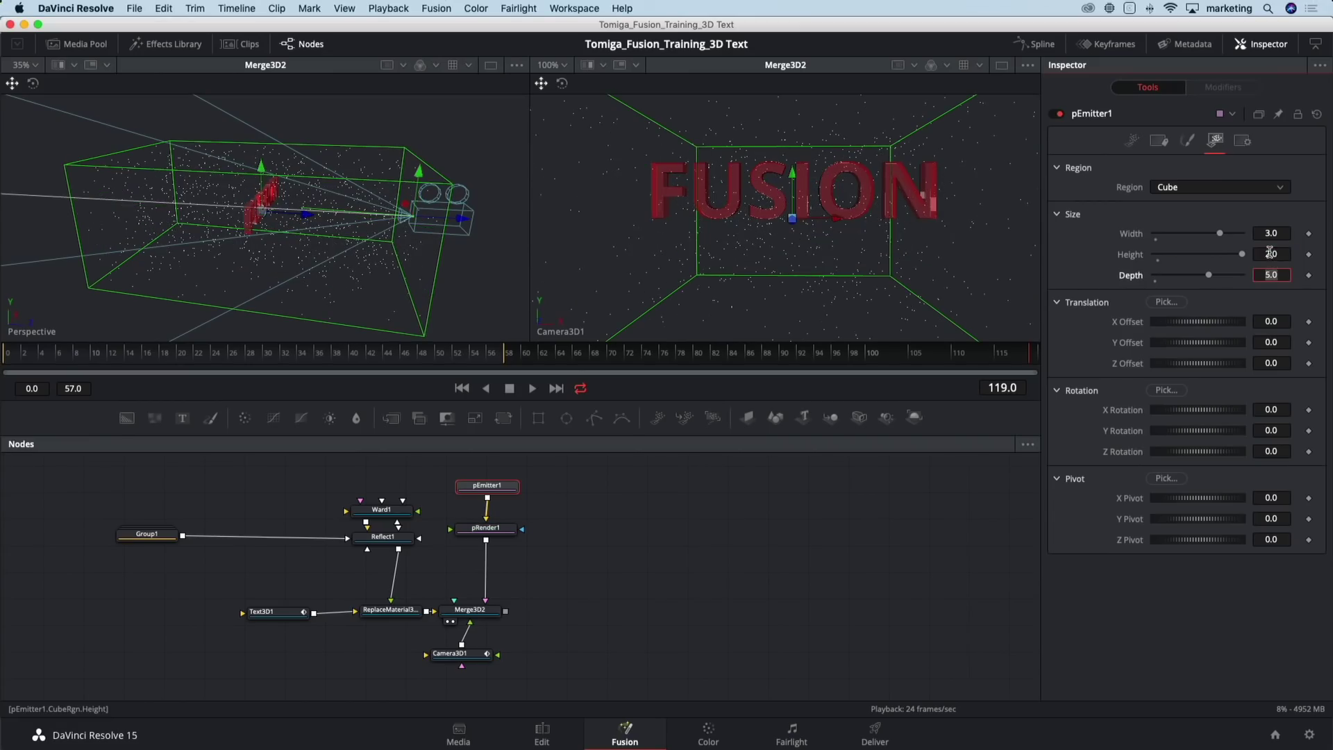
click(1266, 254)
text(3)
key(Tab)
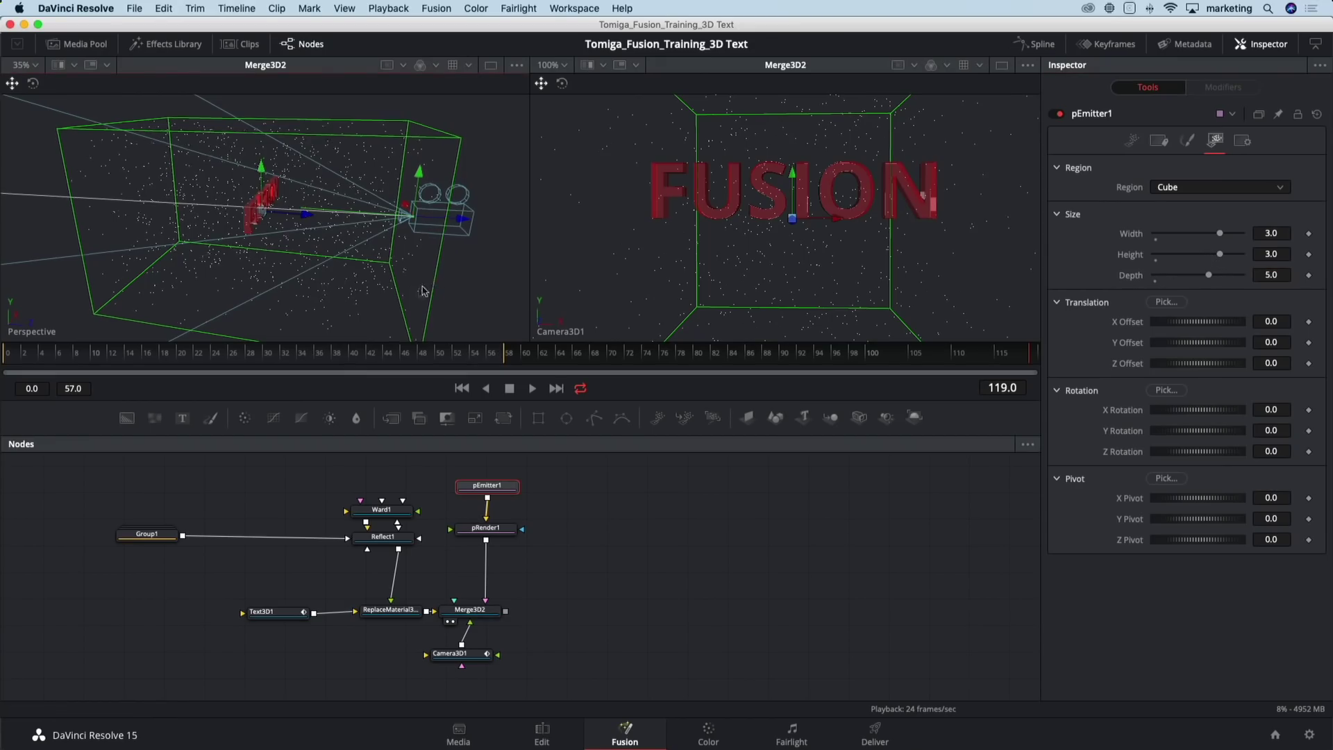
Play the animation and resize pEmitter1's cube region to a width of 3.654 and a height of 2.299
drag(434, 279, 222, 277)
key(space)
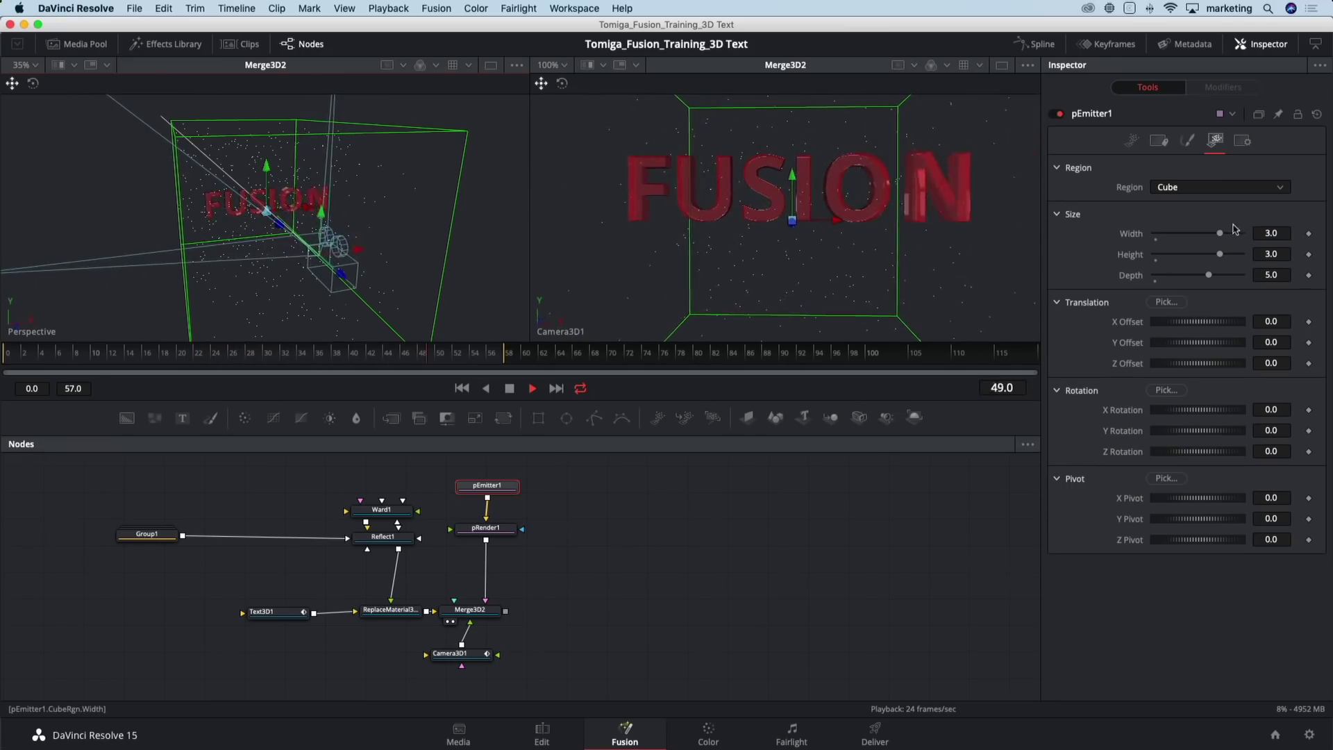
mouse_move(1220, 234)
mouse_down()
mouse_move(1236, 238)
mouse_move(1209, 254)
mouse_up()
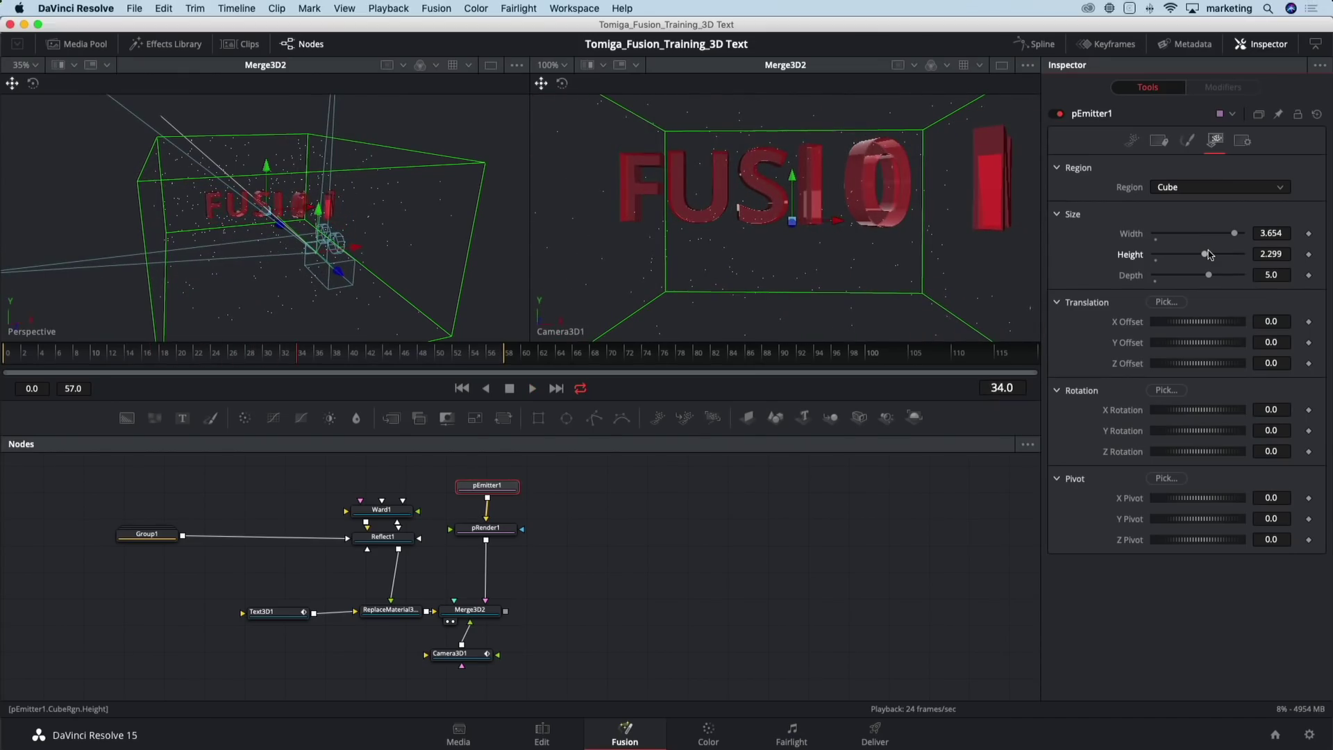
Change pEmitter1's particle style to Line and set the particle size to 0.5
click(1188, 141)
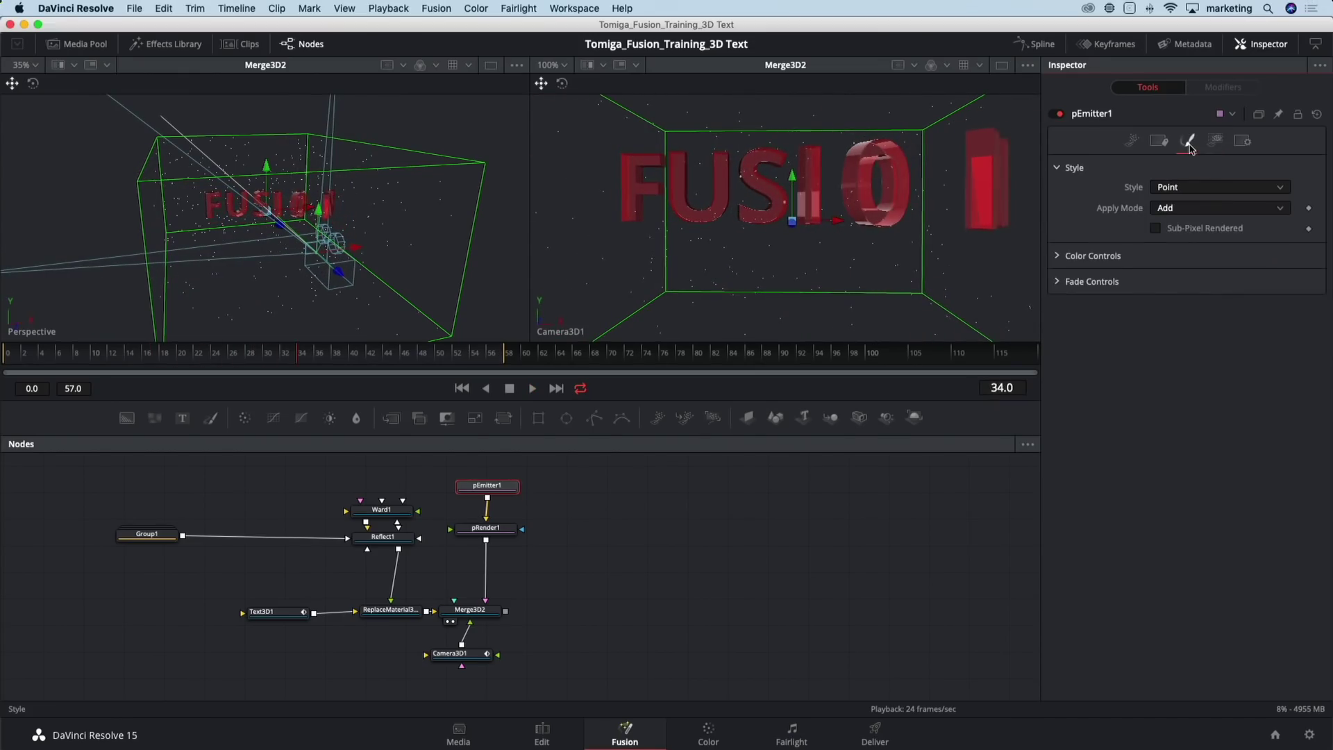
click(1185, 187)
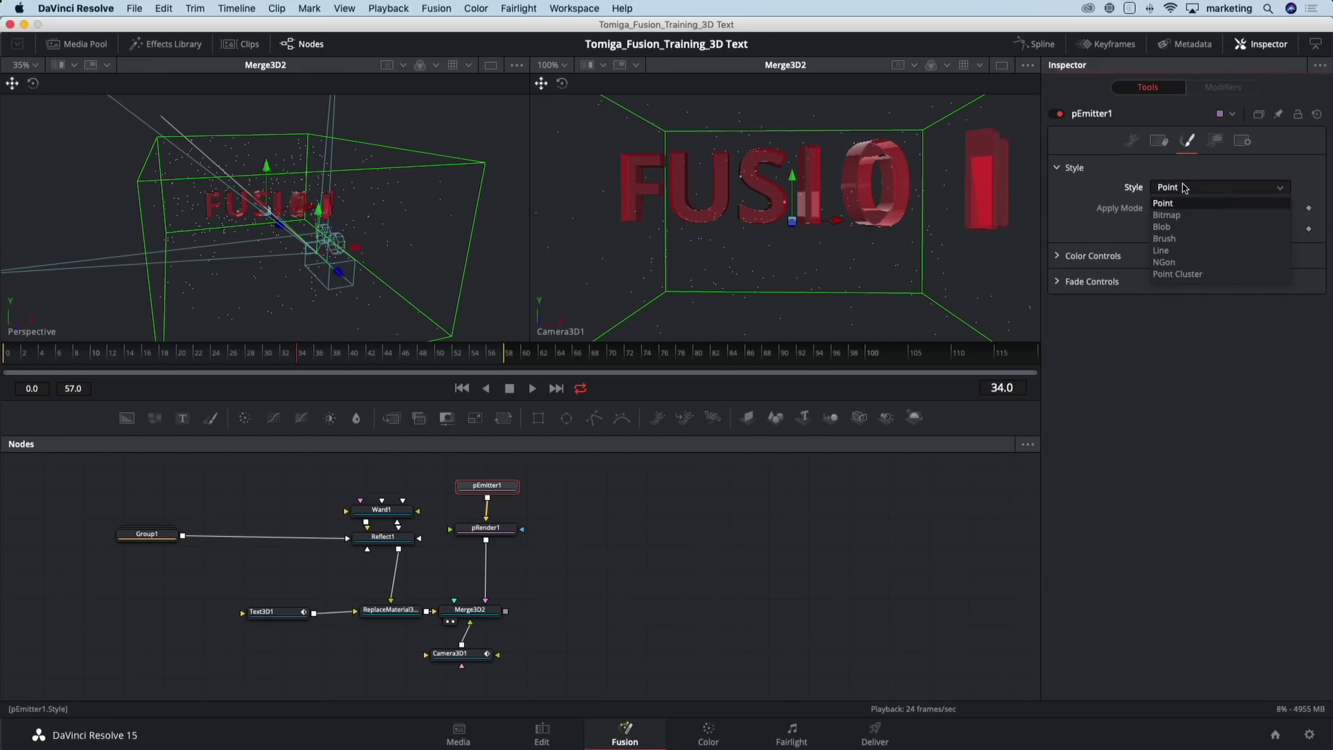
click(1174, 250)
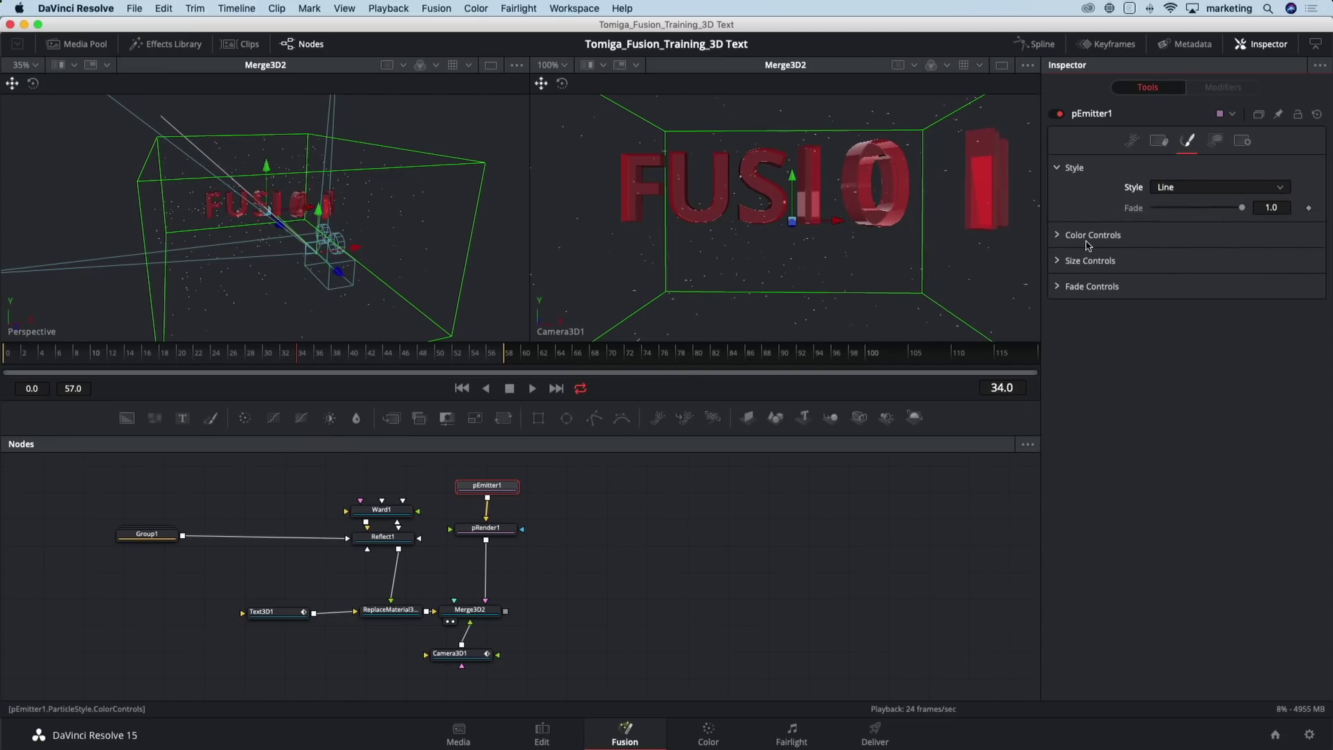
click(1059, 262)
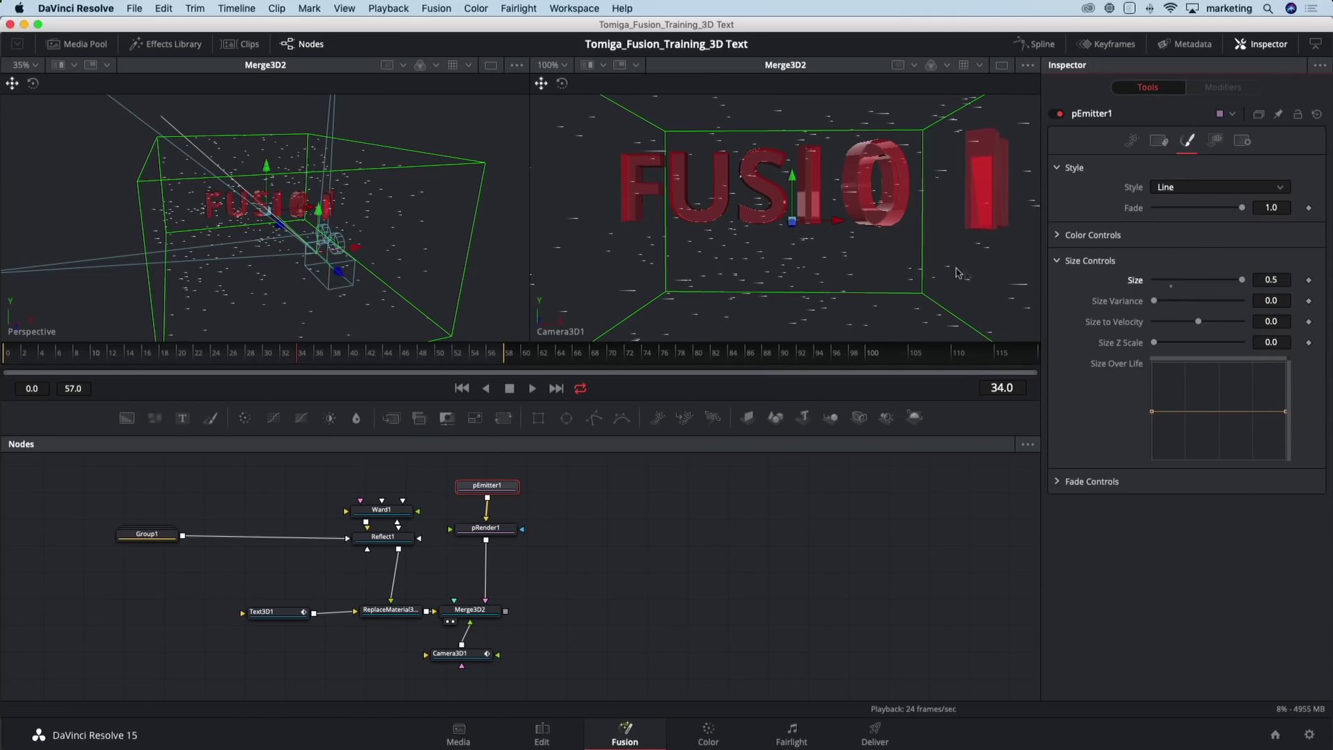
During playback, set pEmitter1's velocity to 0.315 and its velocity Angle Z to -90
click(1133, 141)
key(space)
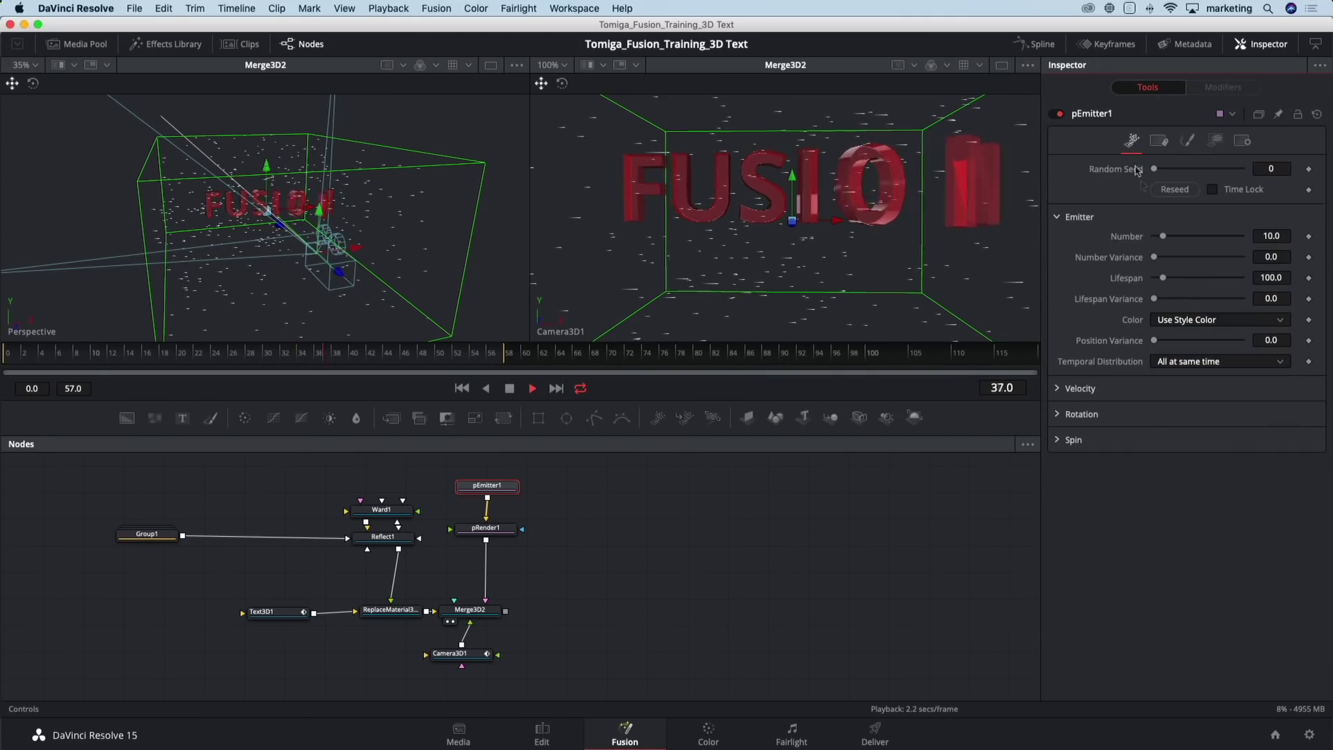
click(1059, 389)
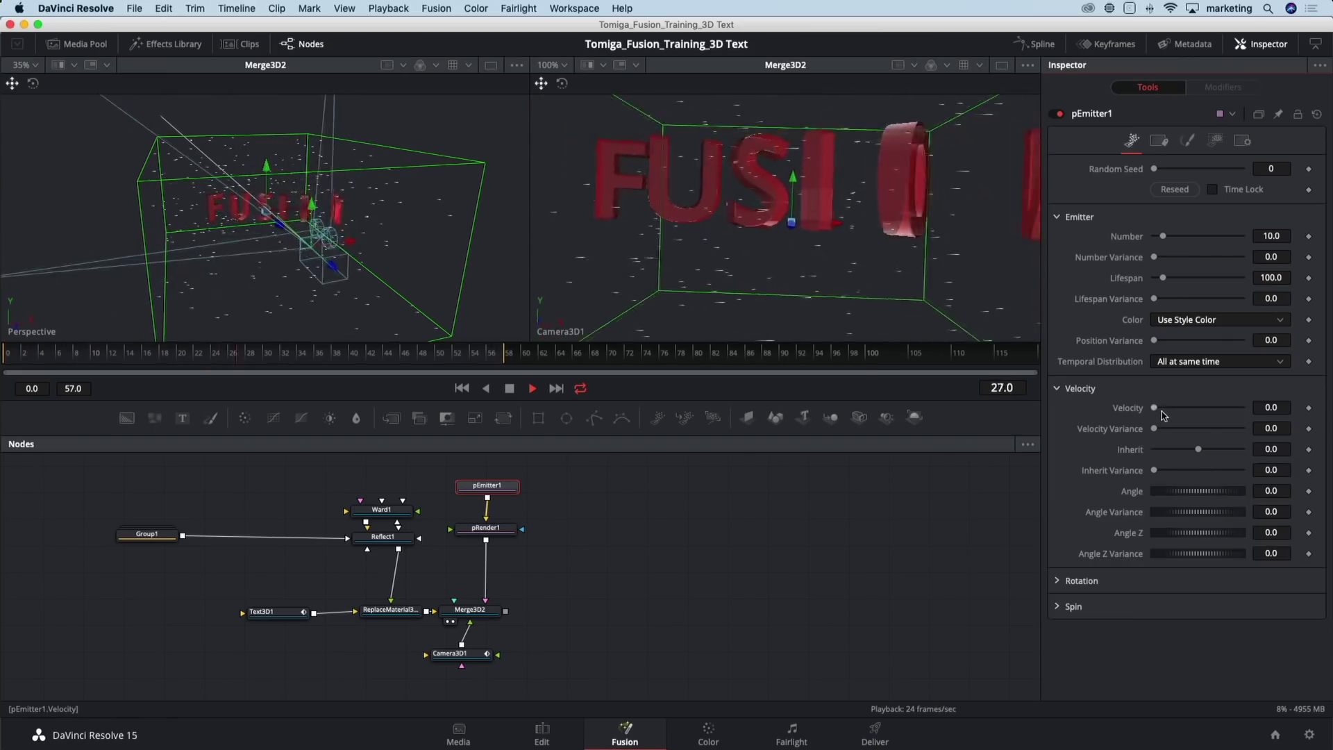
drag(1154, 408, 1188, 411)
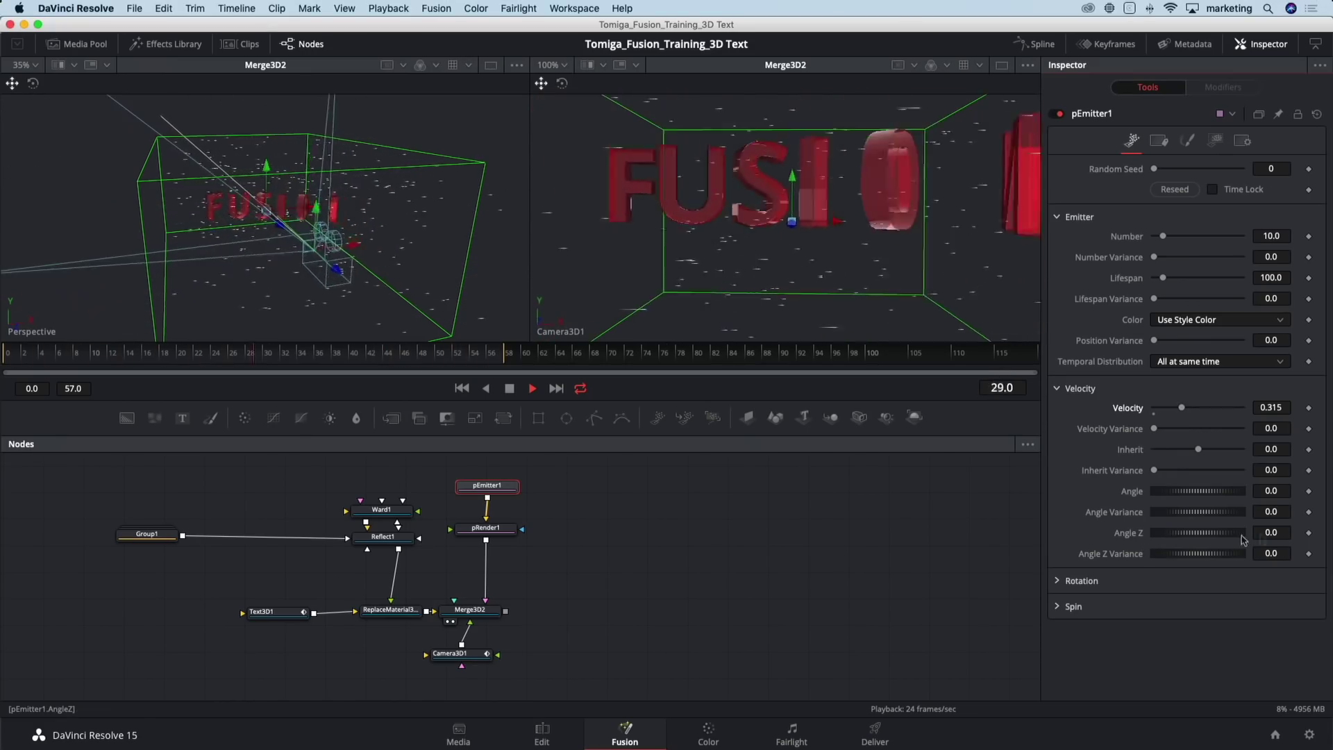
click(1281, 533)
text(-90)
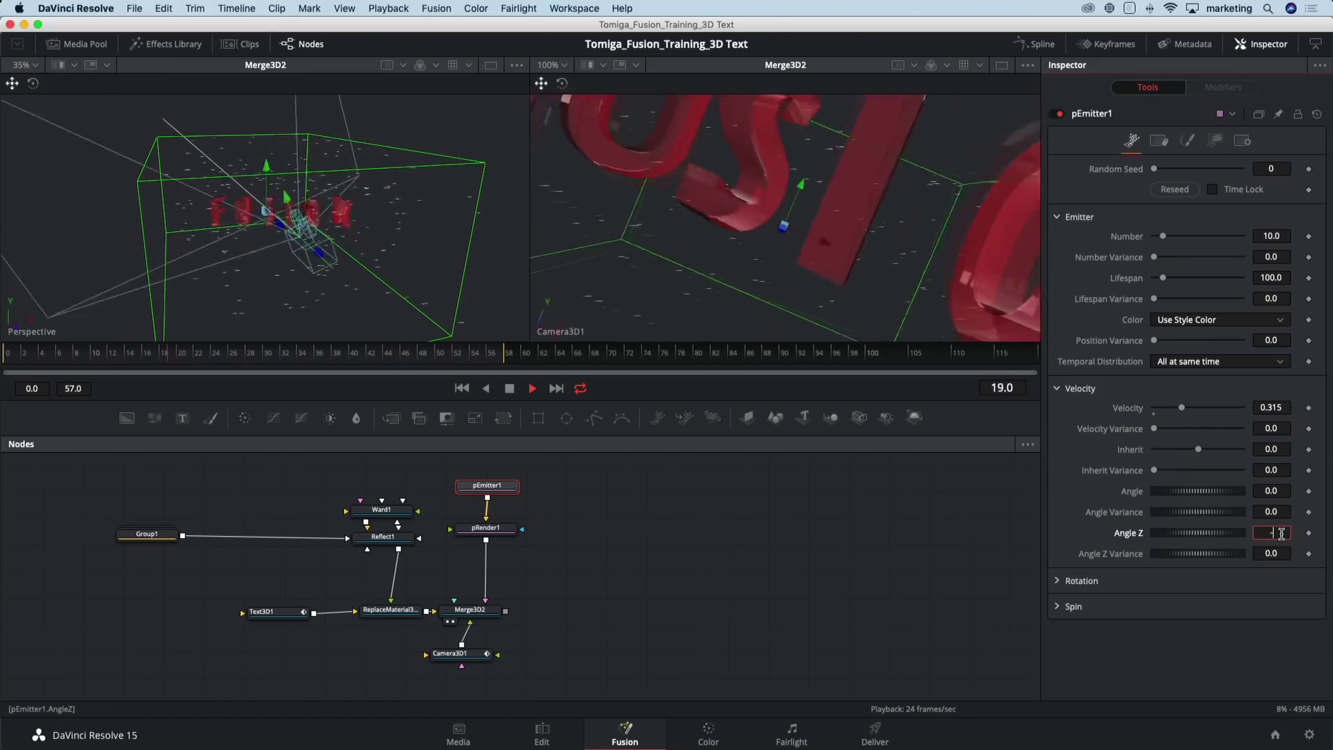
key(Tab)
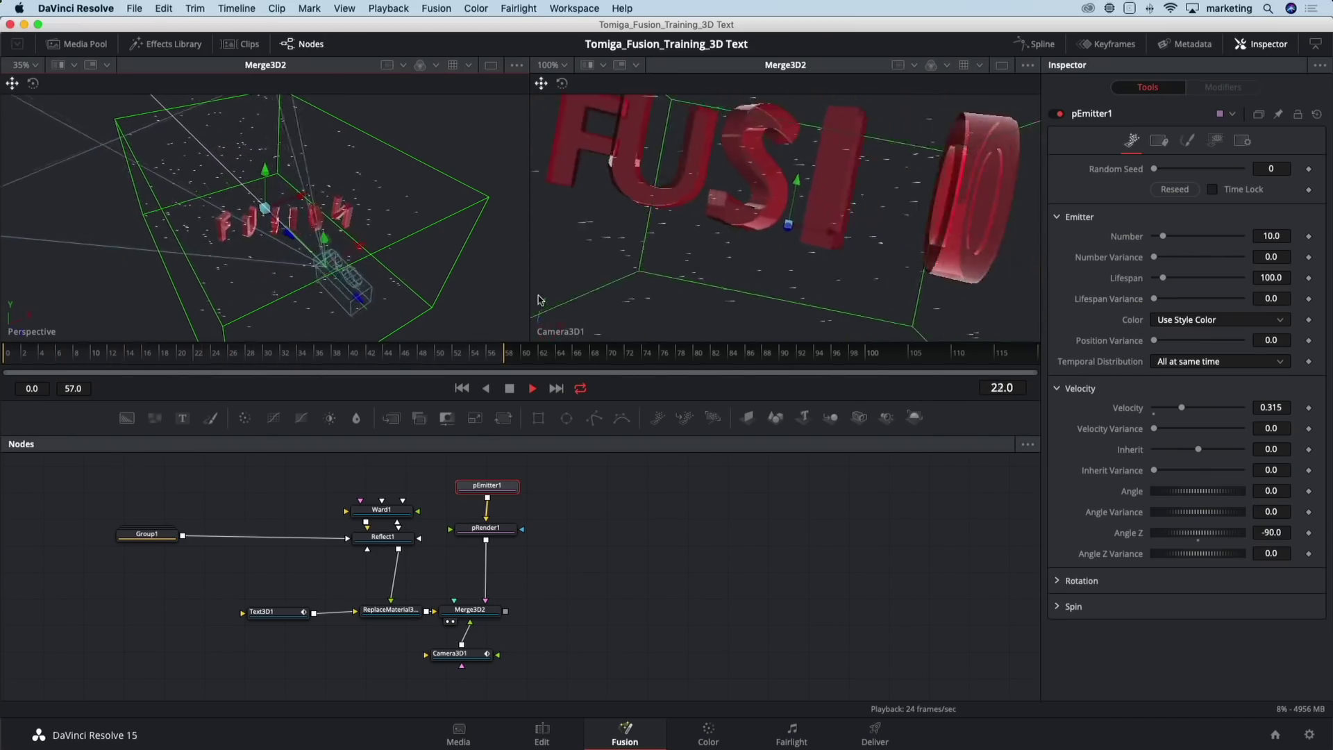
Try a Y rotation variance of 90 on pEmitter1's particles and reset it to 0
click(1070, 582)
scroll(1181, 608, down, 3)
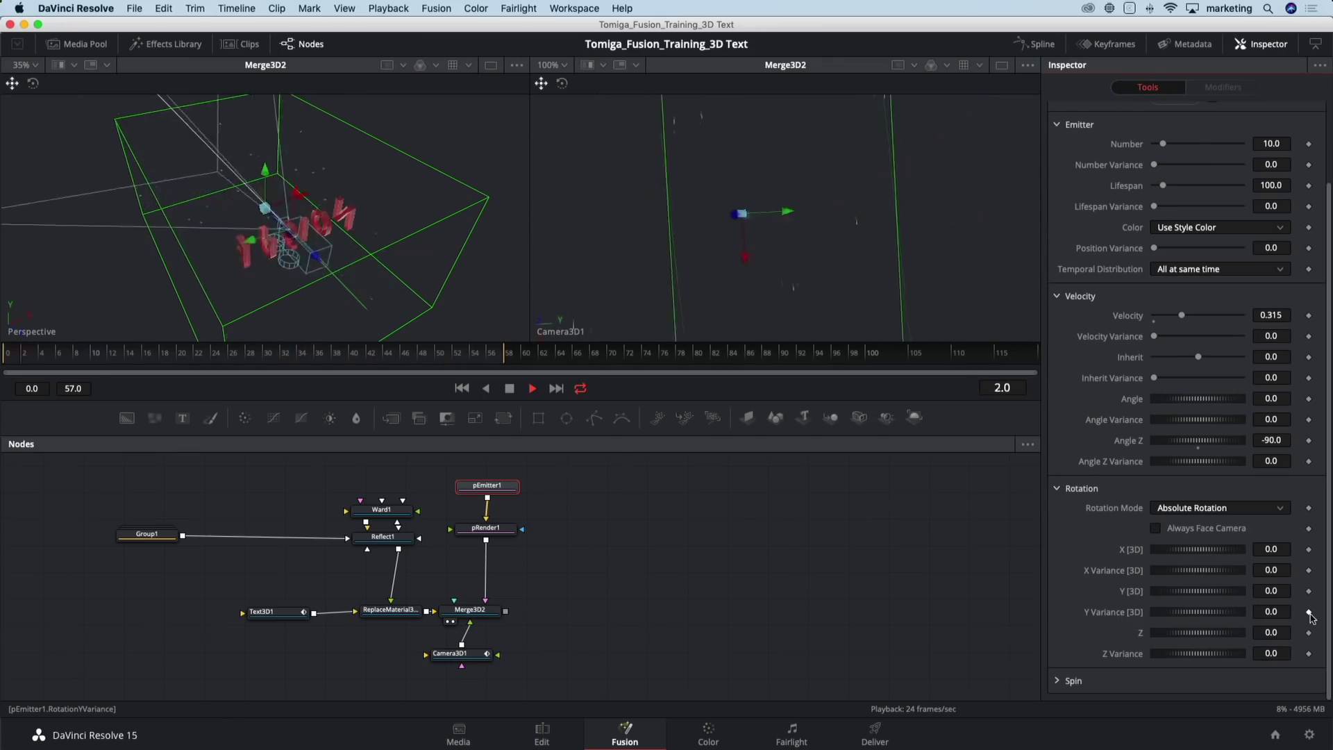
click(1283, 614)
text(90)
key(Tab)
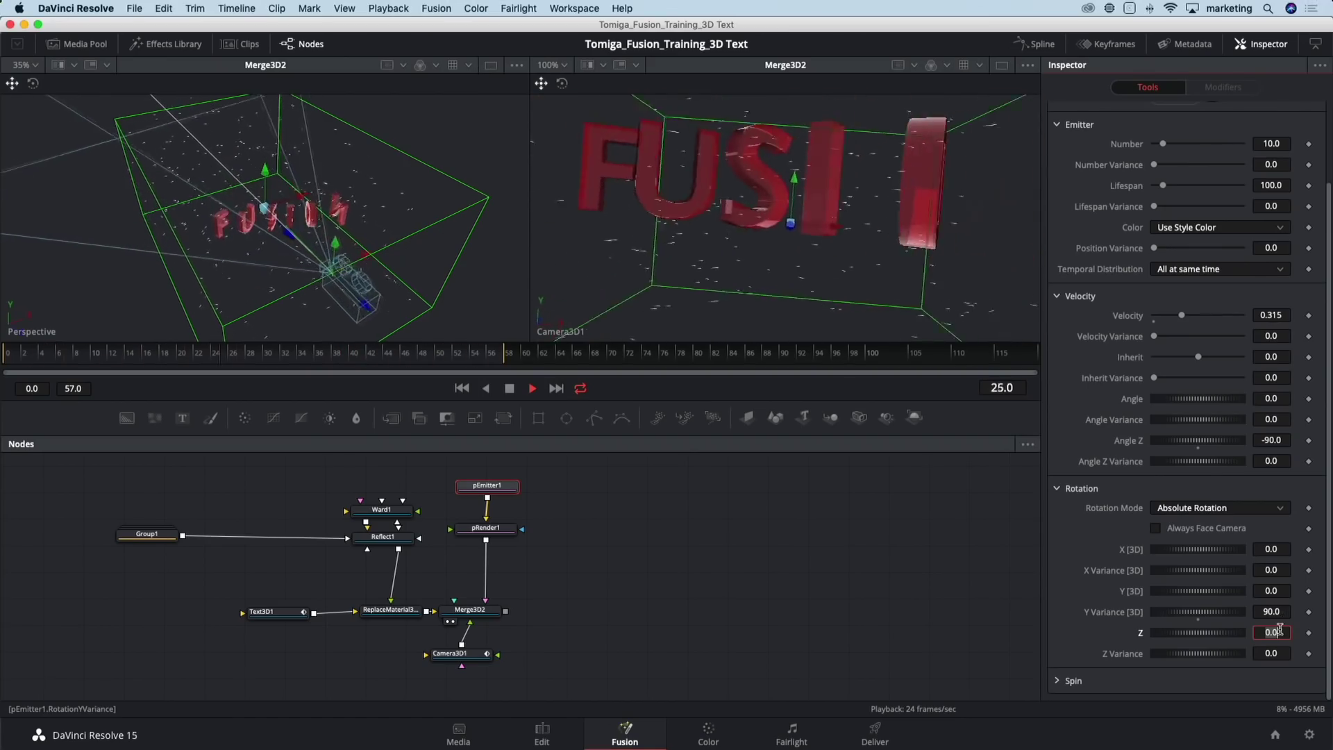
click(1198, 619)
Set the Y rotation of pEmitter1's particles to 90 and check their orientation in the perspective view
click(1281, 591)
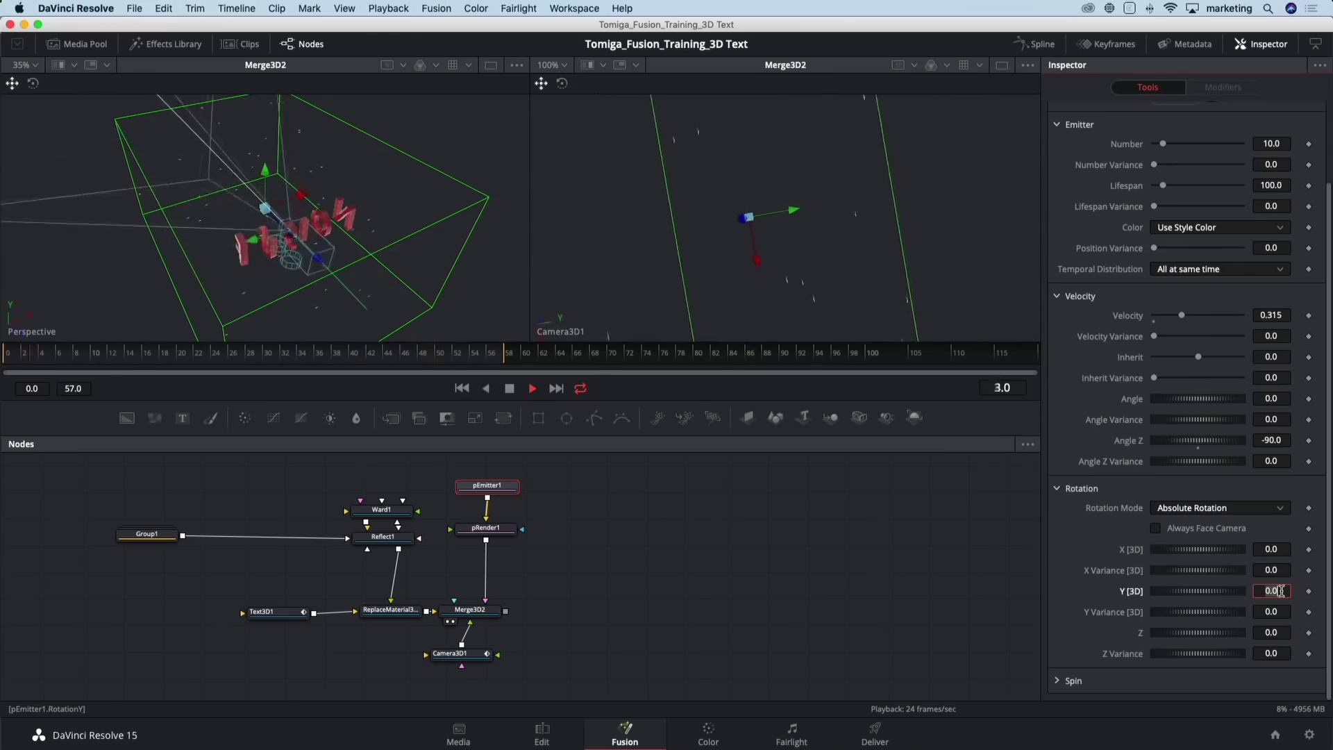
text(90)
key(Tab)
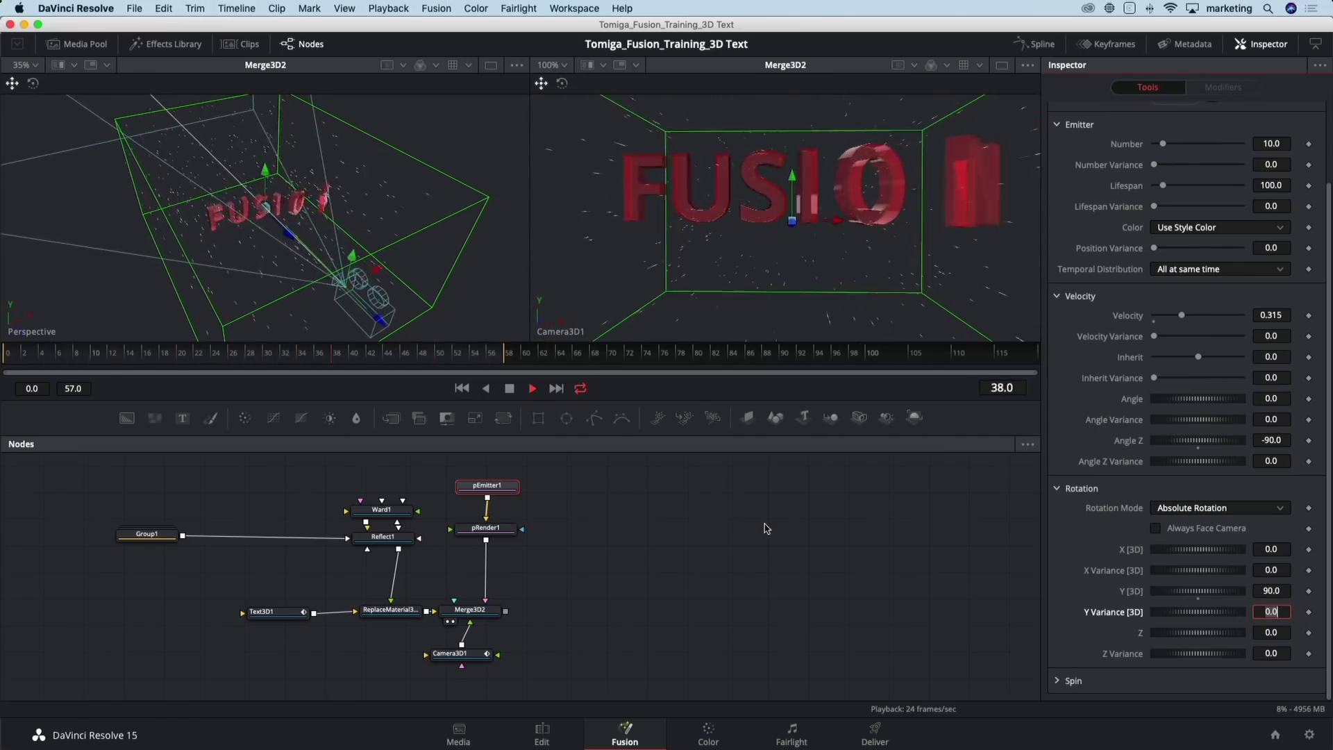
drag(336, 254, 367, 211)
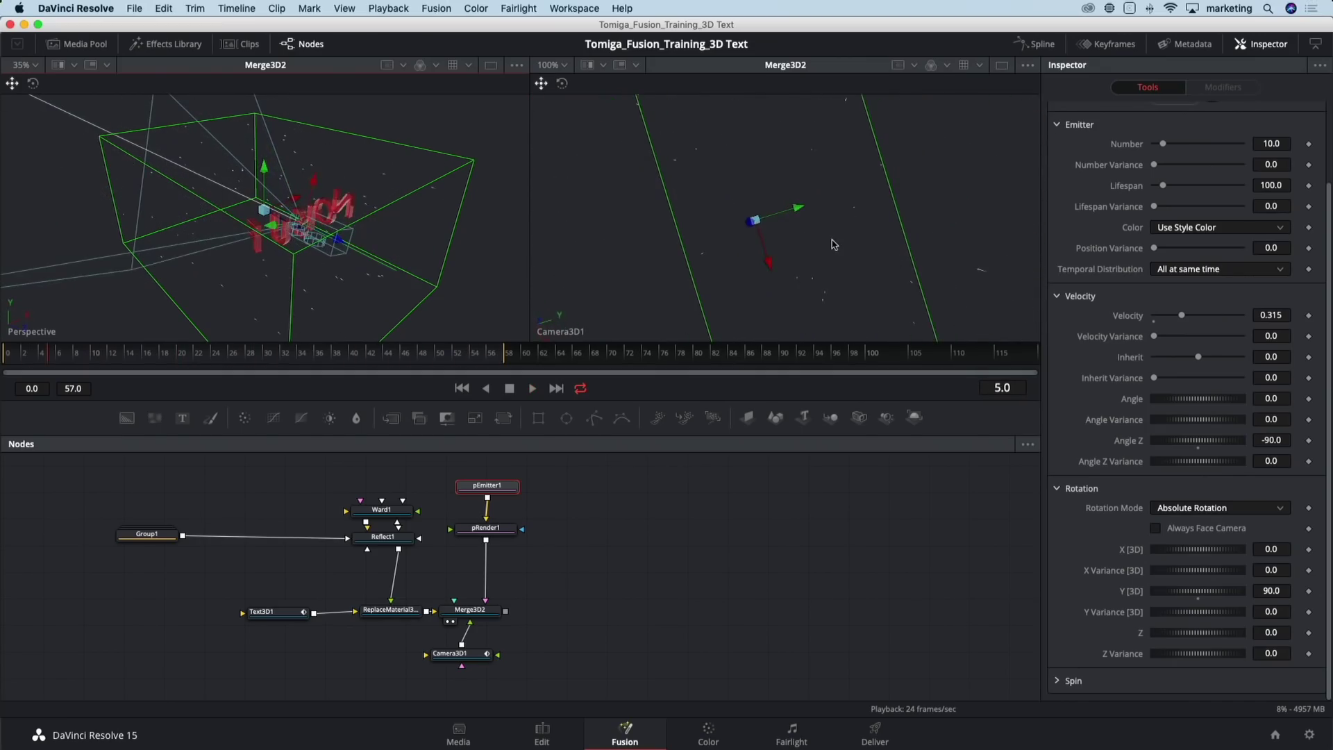
Set the size variance of pEmitter1's line particles to 0.0866
scroll(1144, 189, up, 2)
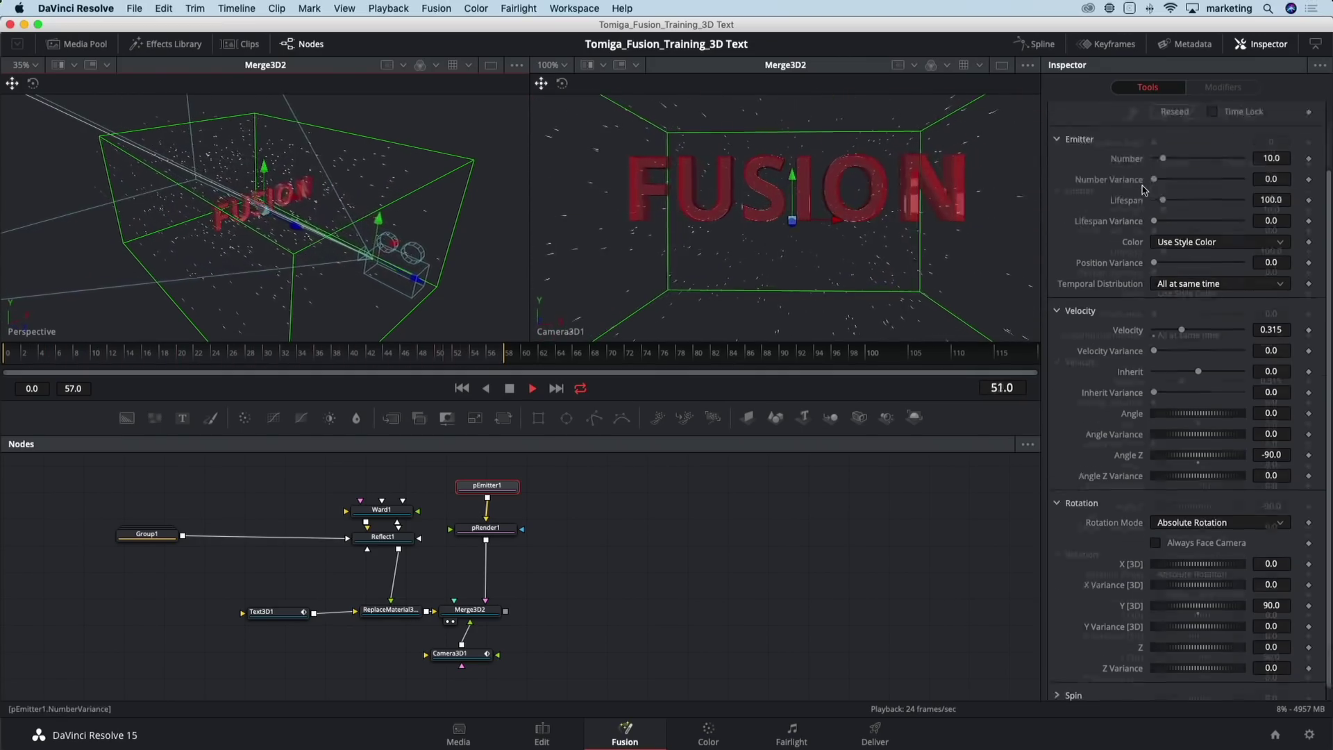
scroll(1145, 190, up, 3)
click(1188, 141)
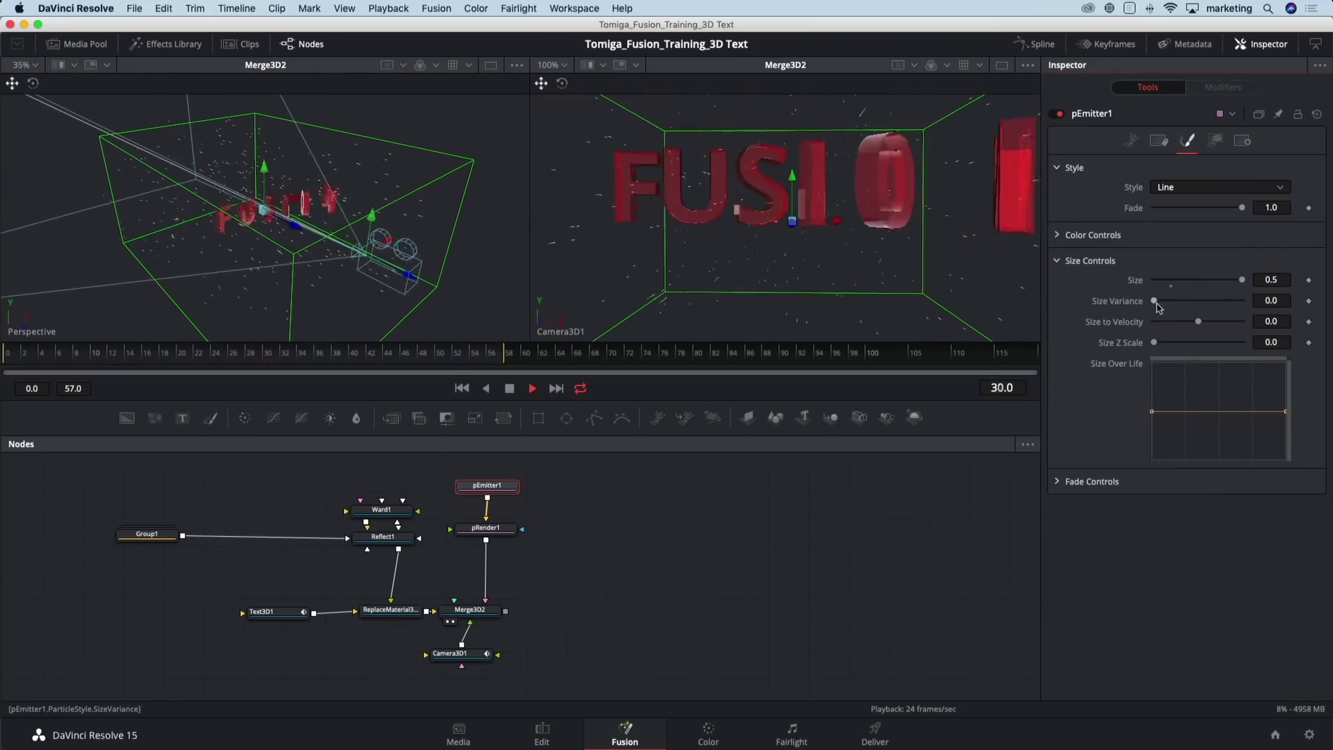
drag(1157, 304, 1172, 308)
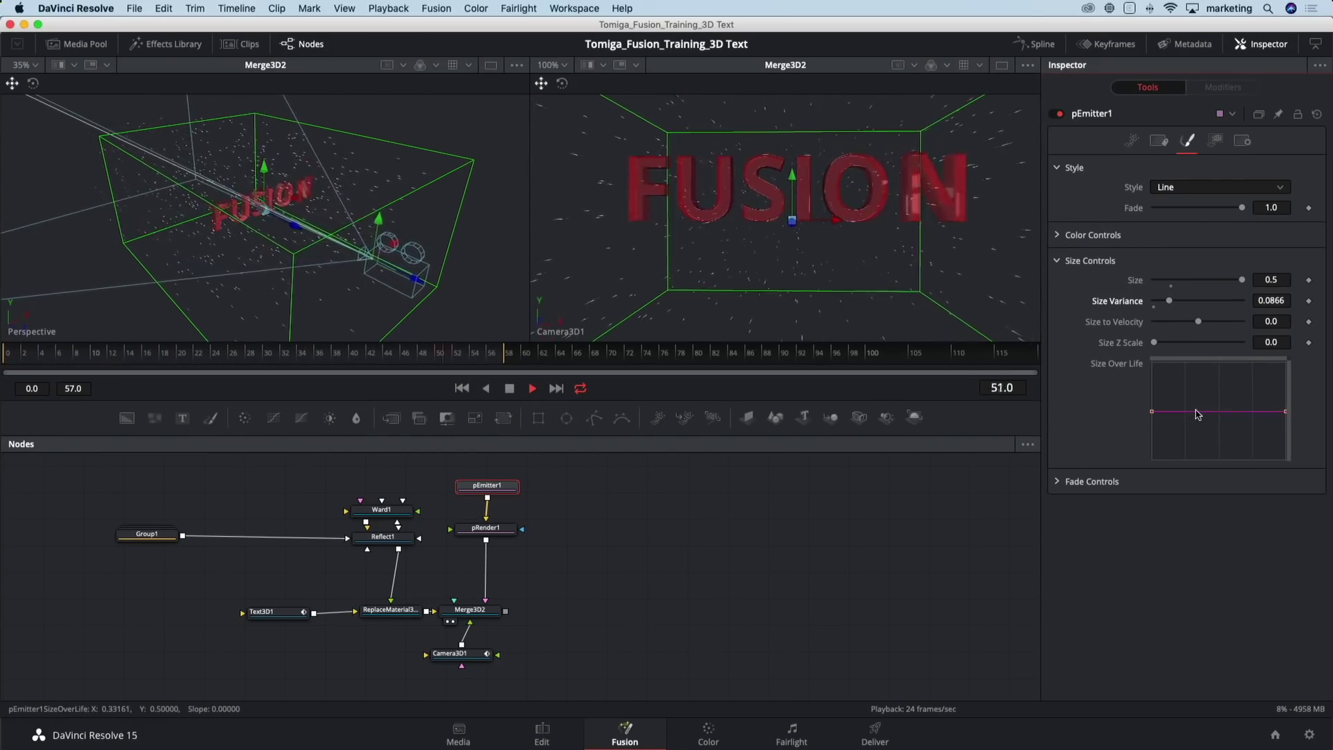
Shape pEmitter1's Size Over Life curve with a raised, smoothed peak about a third along and slightly lowered start and end points
drag(1197, 413, 1197, 399)
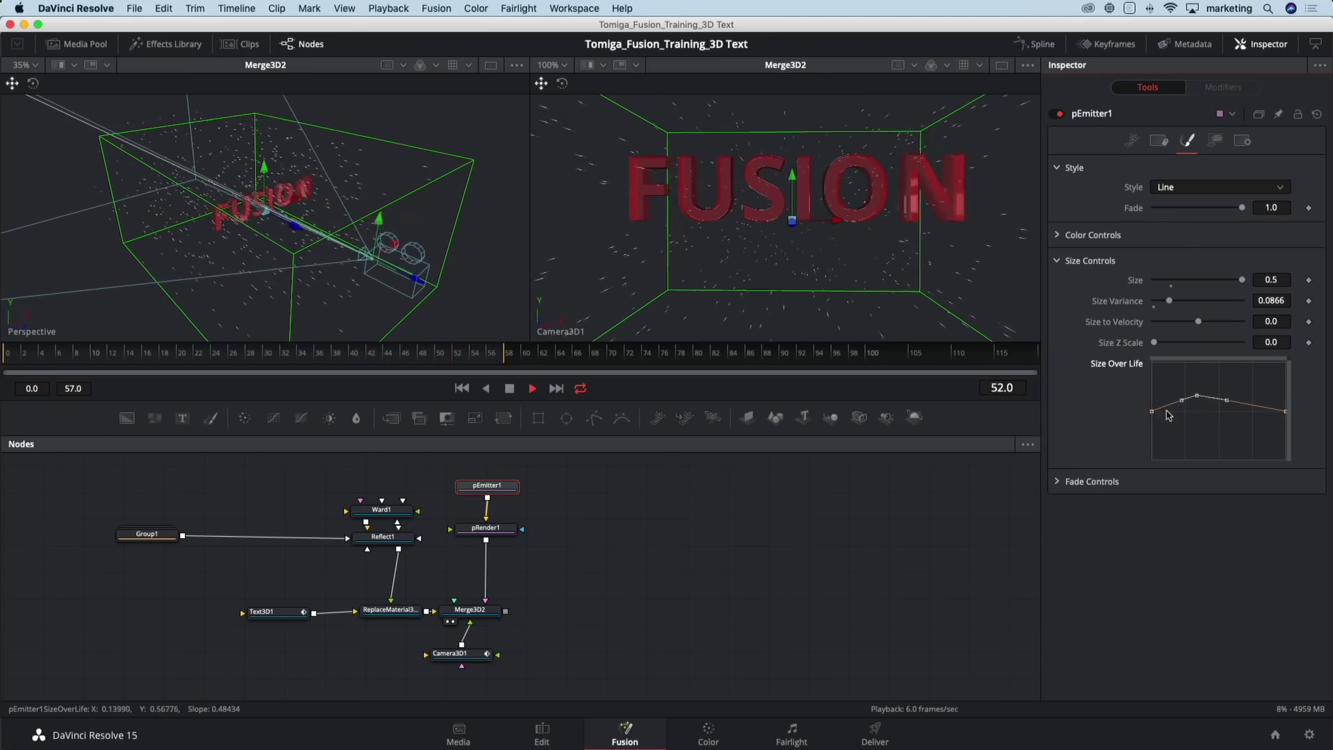
click(1285, 412)
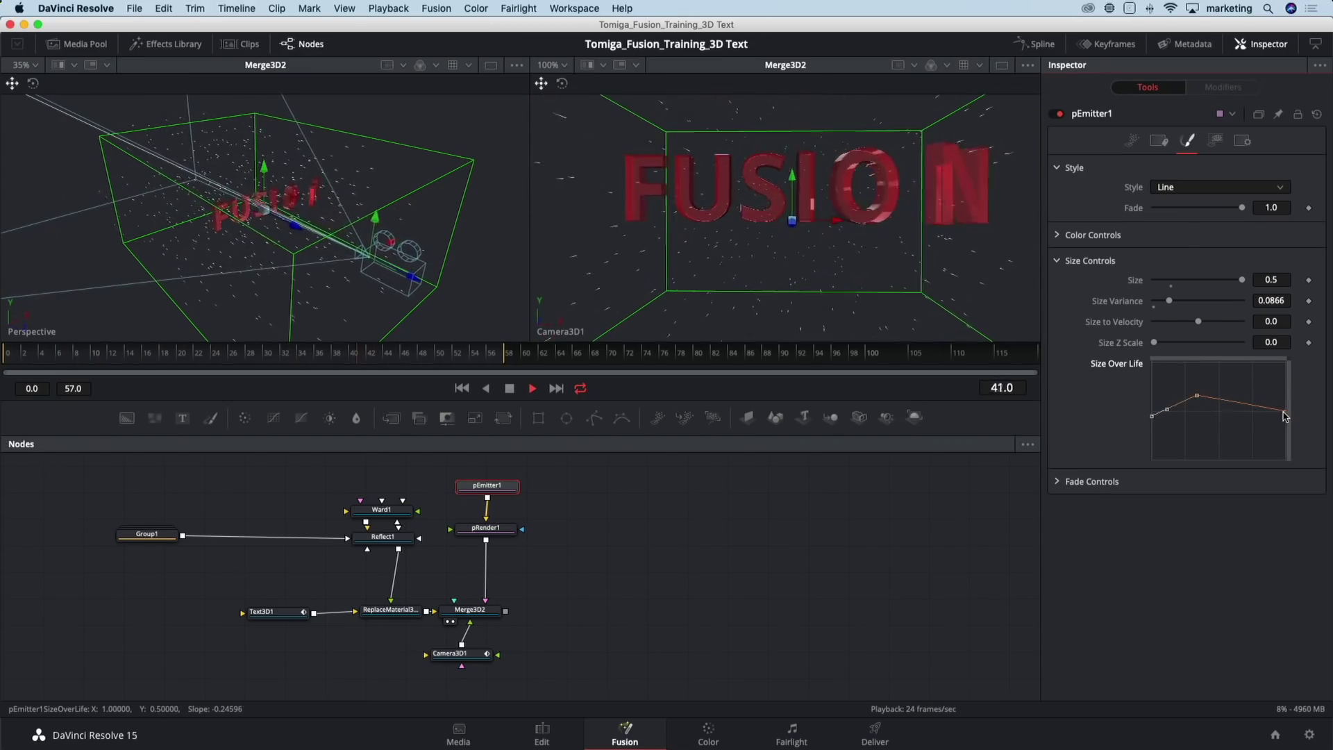
drag(1285, 412, 1285, 418)
click(1197, 397)
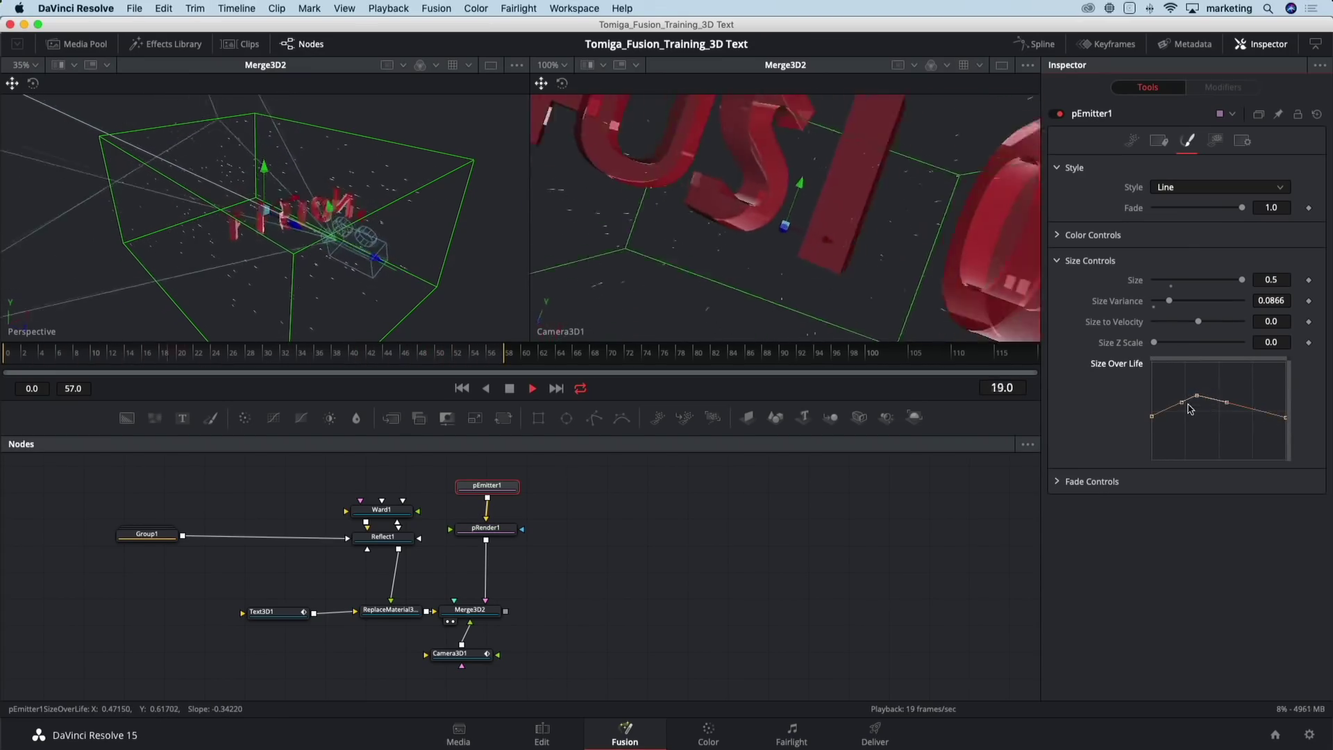
drag(1179, 383, 1195, 396)
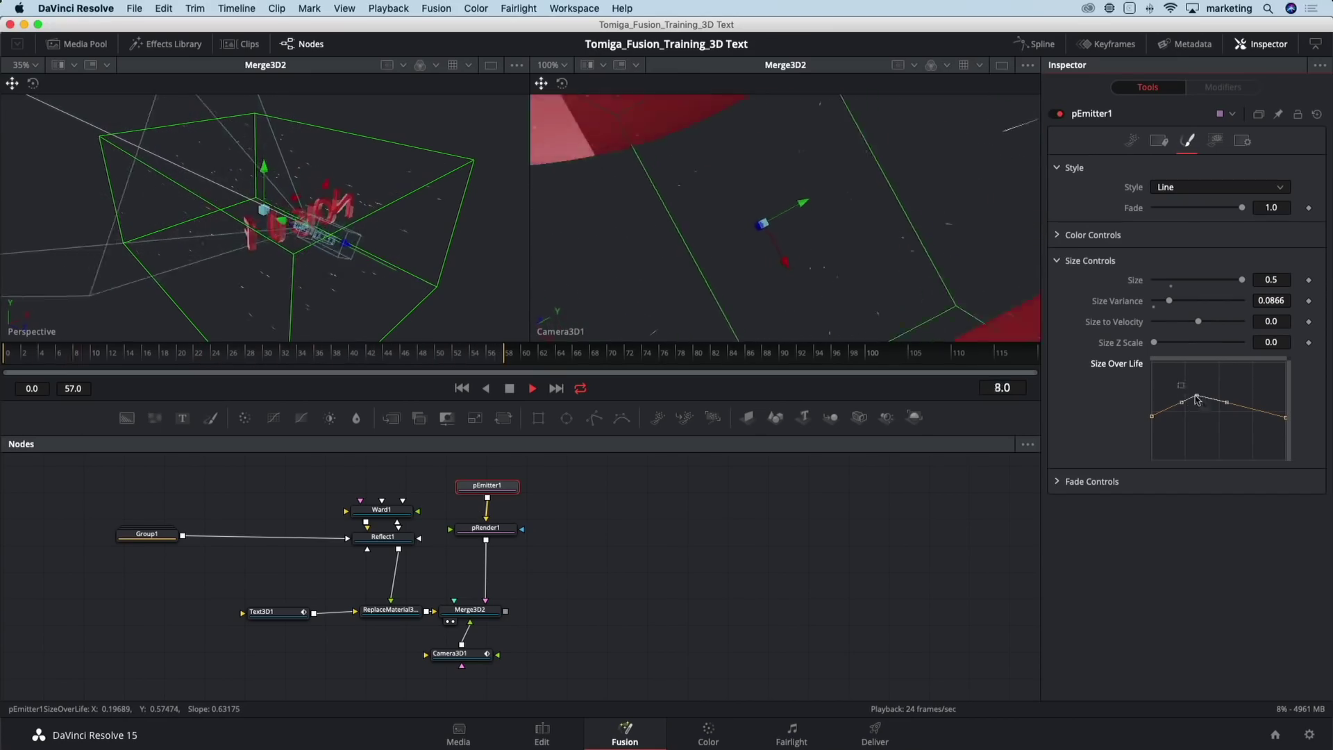
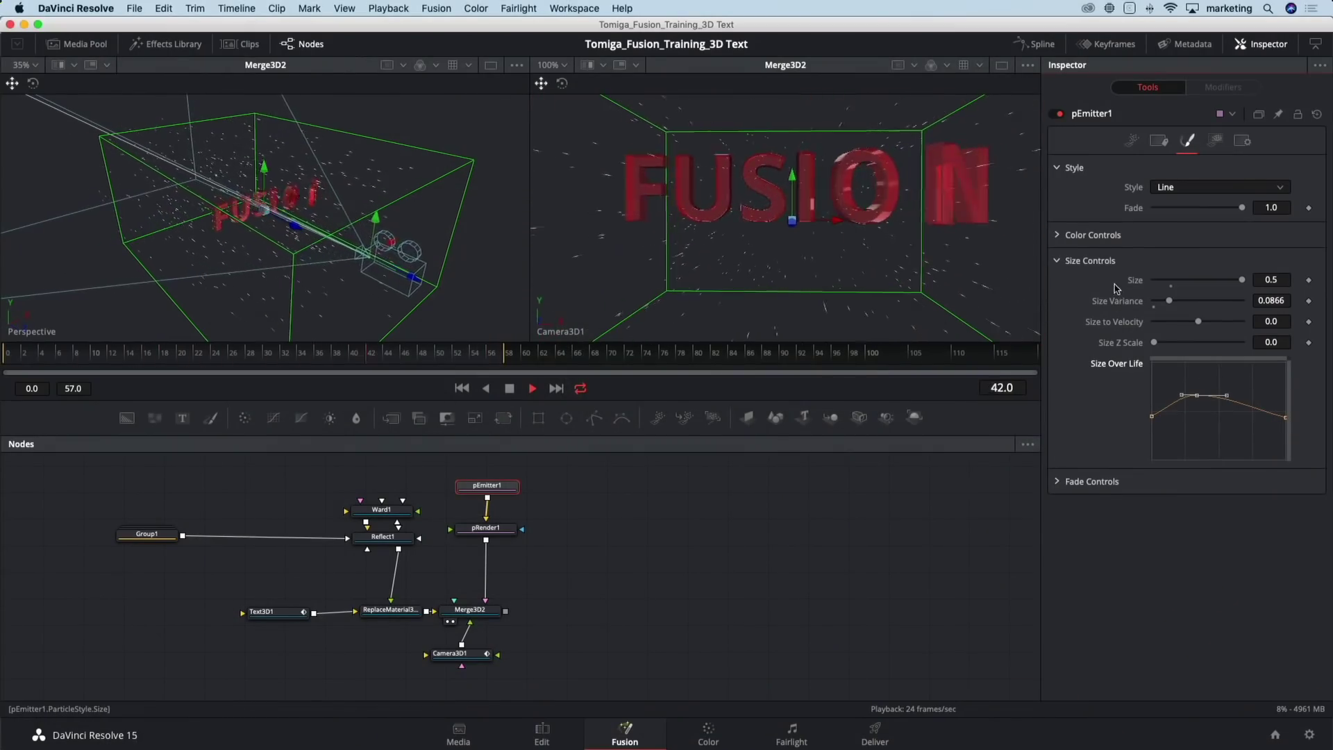
Set pEmitter1's particle fade to 0.05 in and 0.55 out
click(1062, 482)
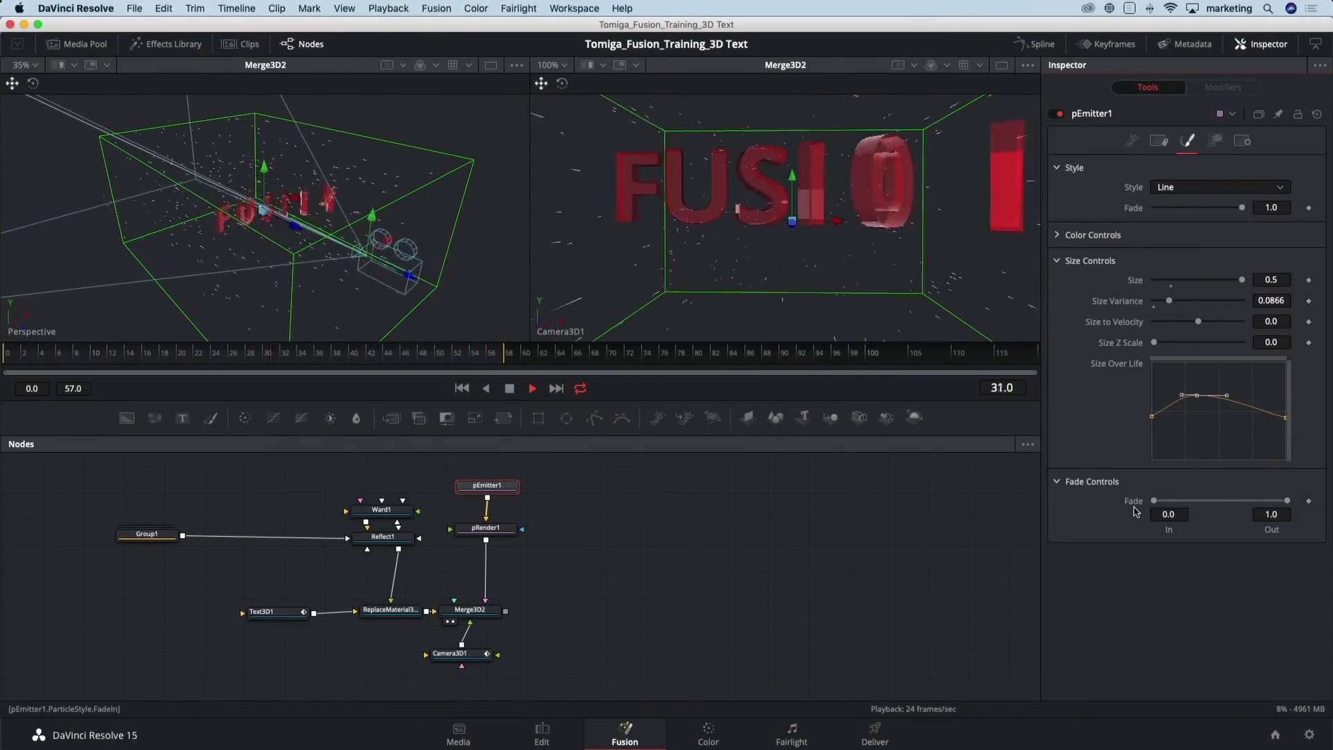
drag(1164, 507, 1165, 508)
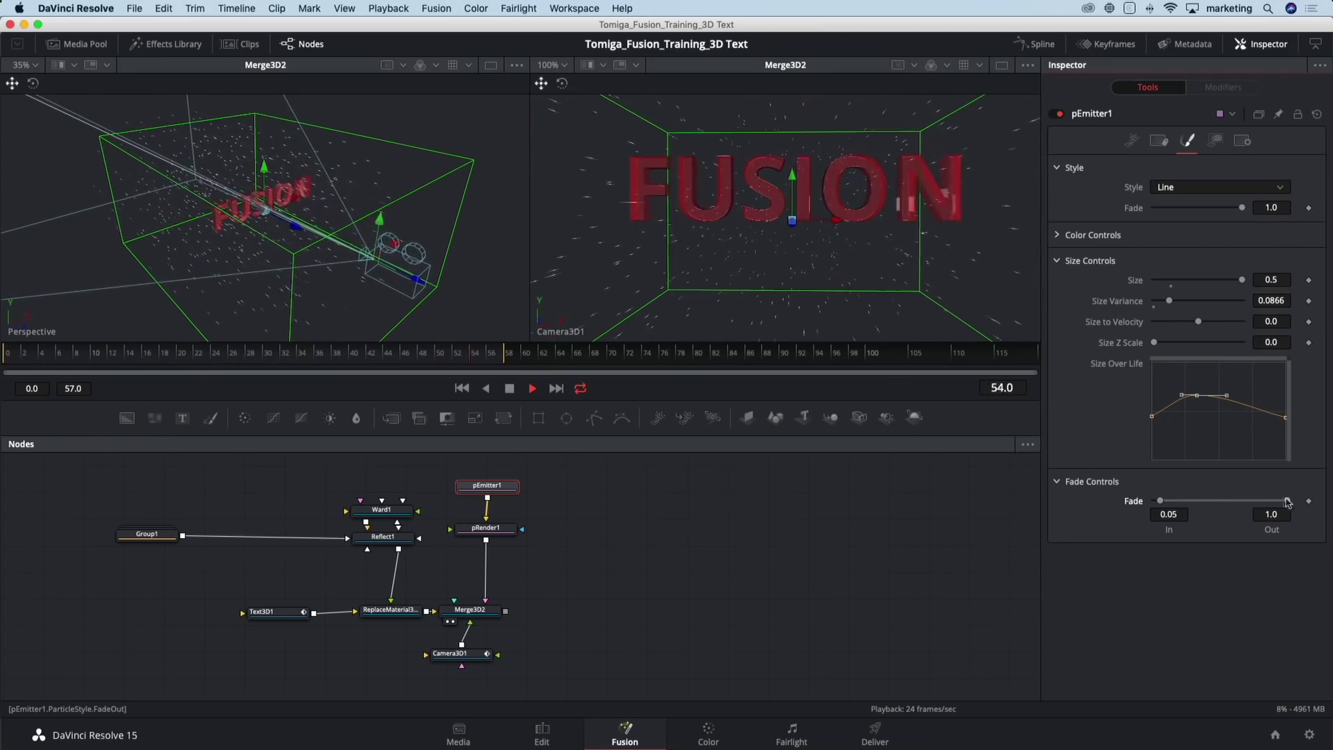
drag(1288, 501, 1234, 505)
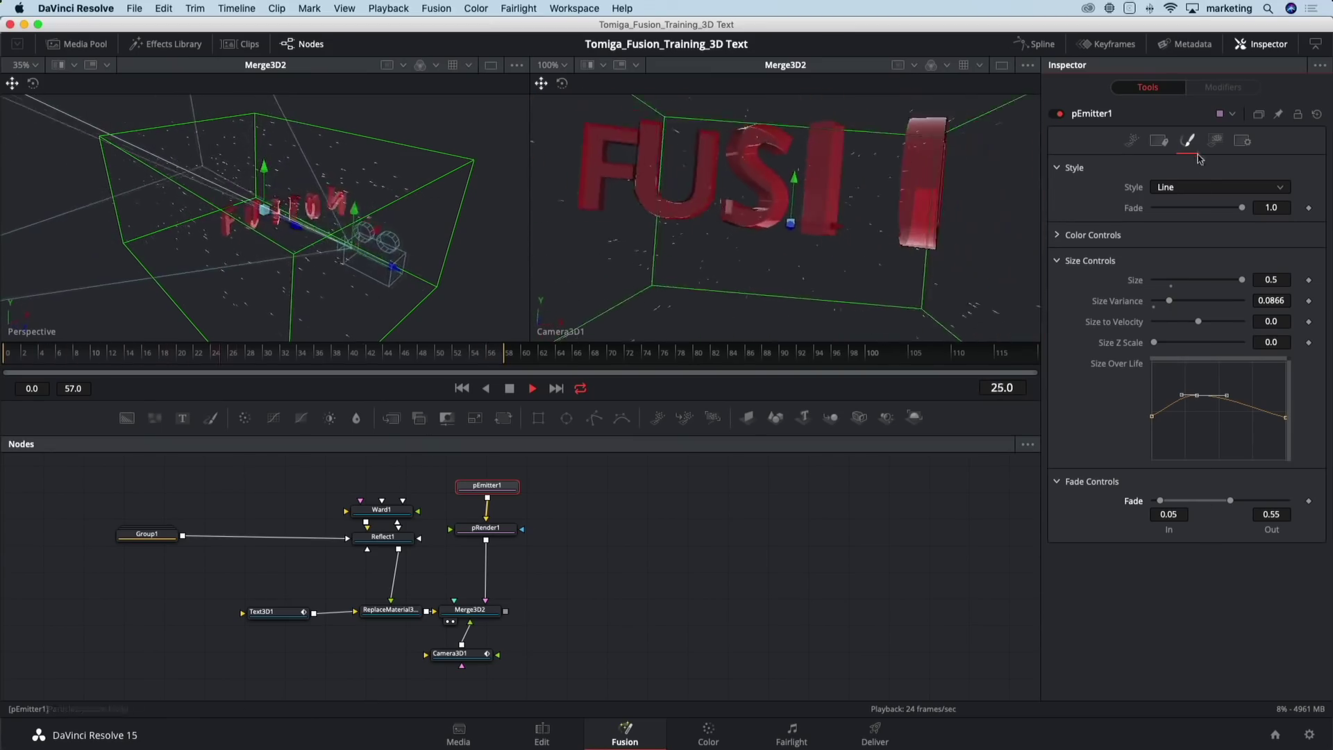
Set pEmitter1's particle lifespan to 47.0 and its lifespan variance to 2.4
click(1129, 142)
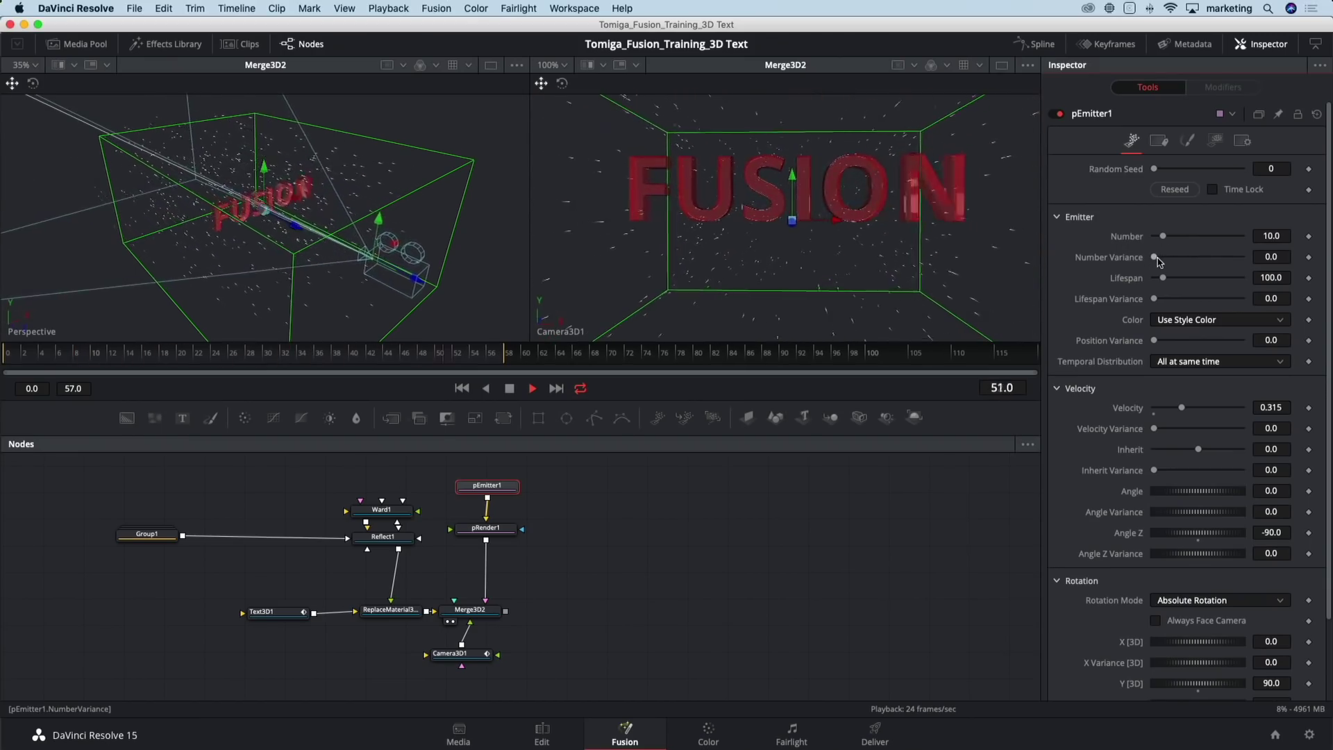
drag(1163, 277, 1156, 300)
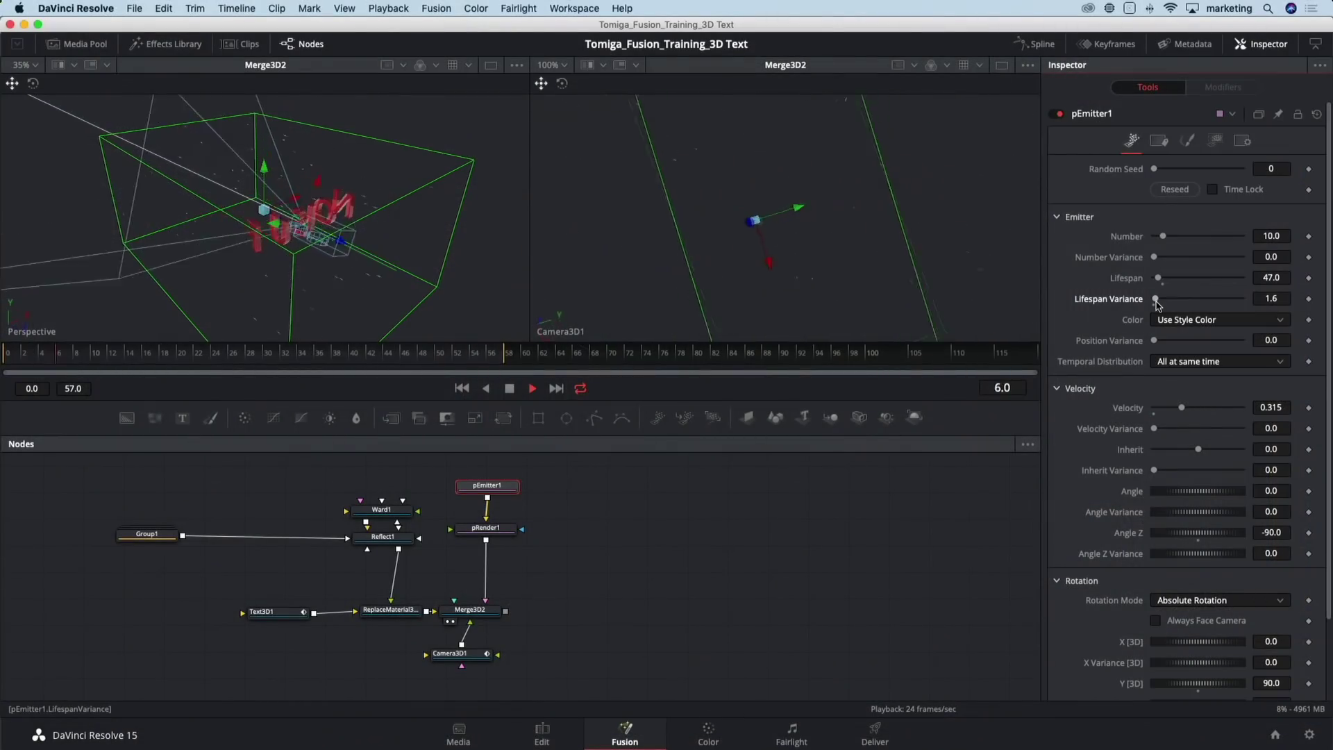
drag(1158, 304, 1161, 303)
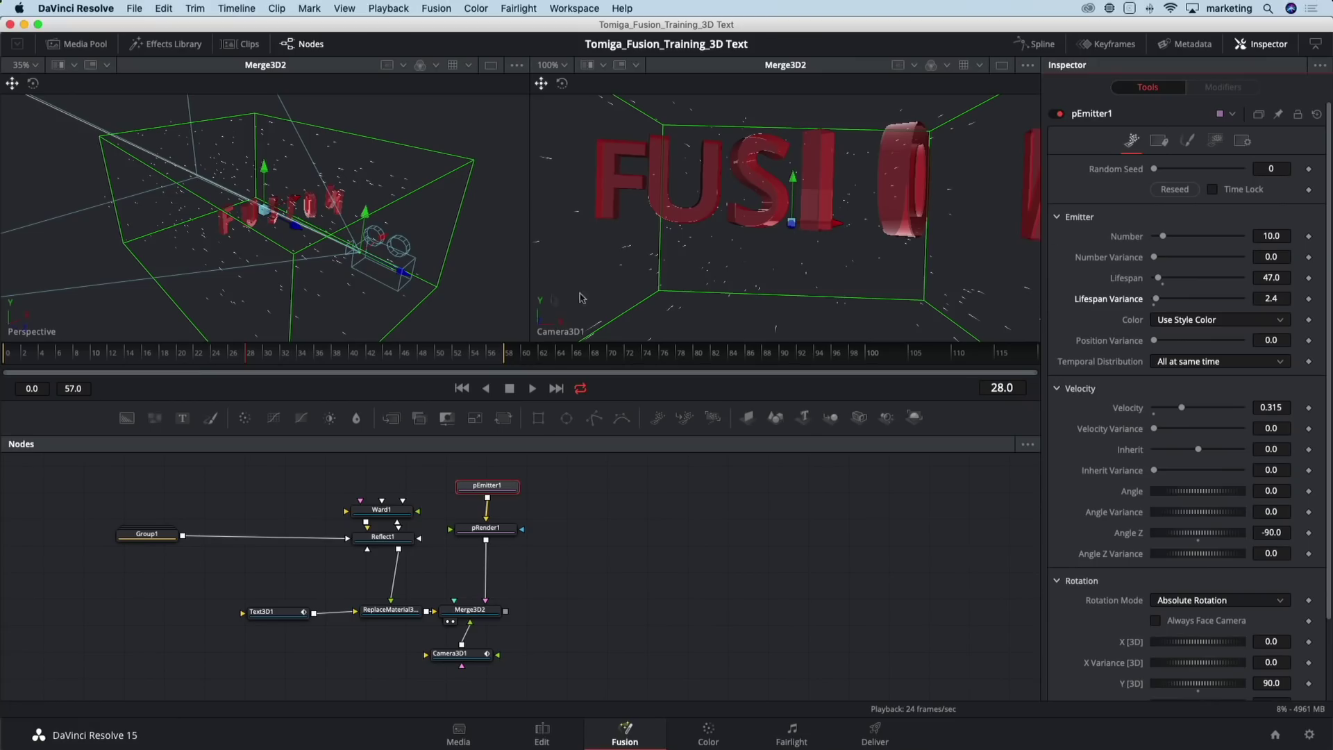
At frame 0, set pEmitter1's particle number to 400 and keyframe it
drag(31, 359, 5, 360)
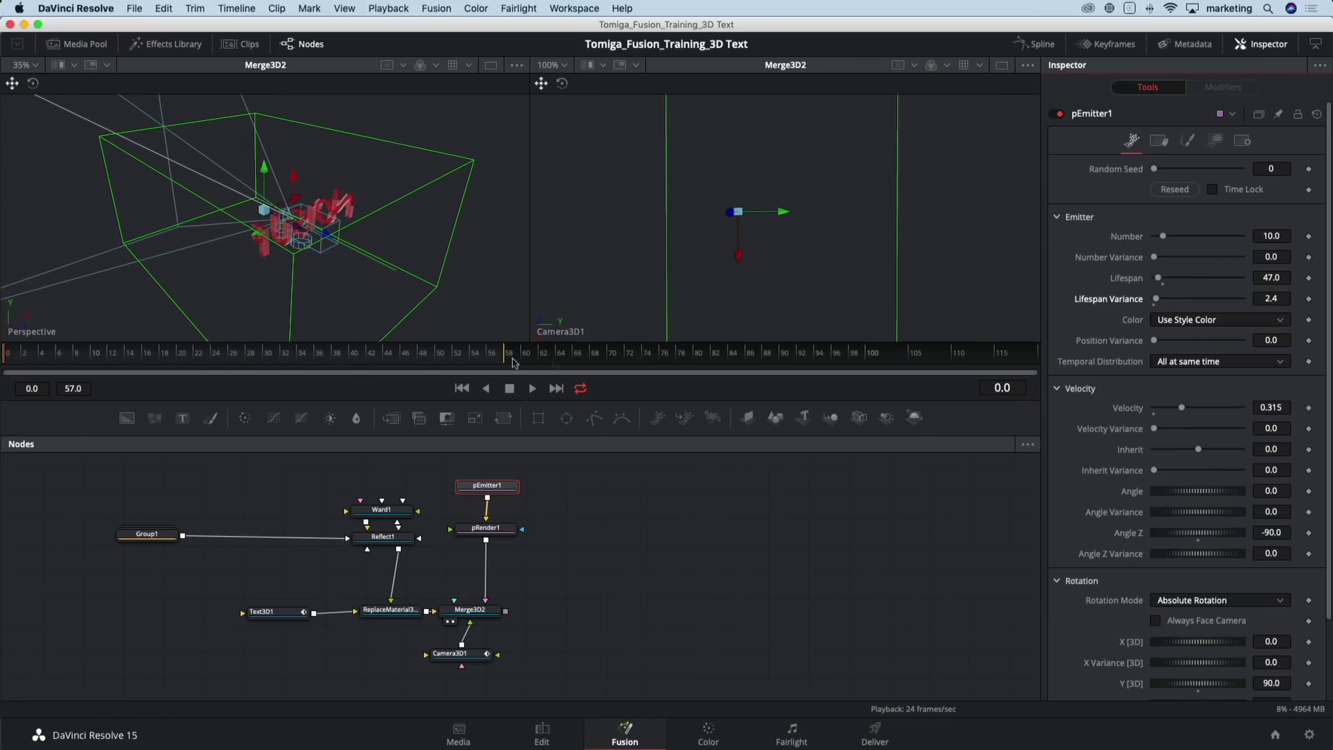
click(1271, 236)
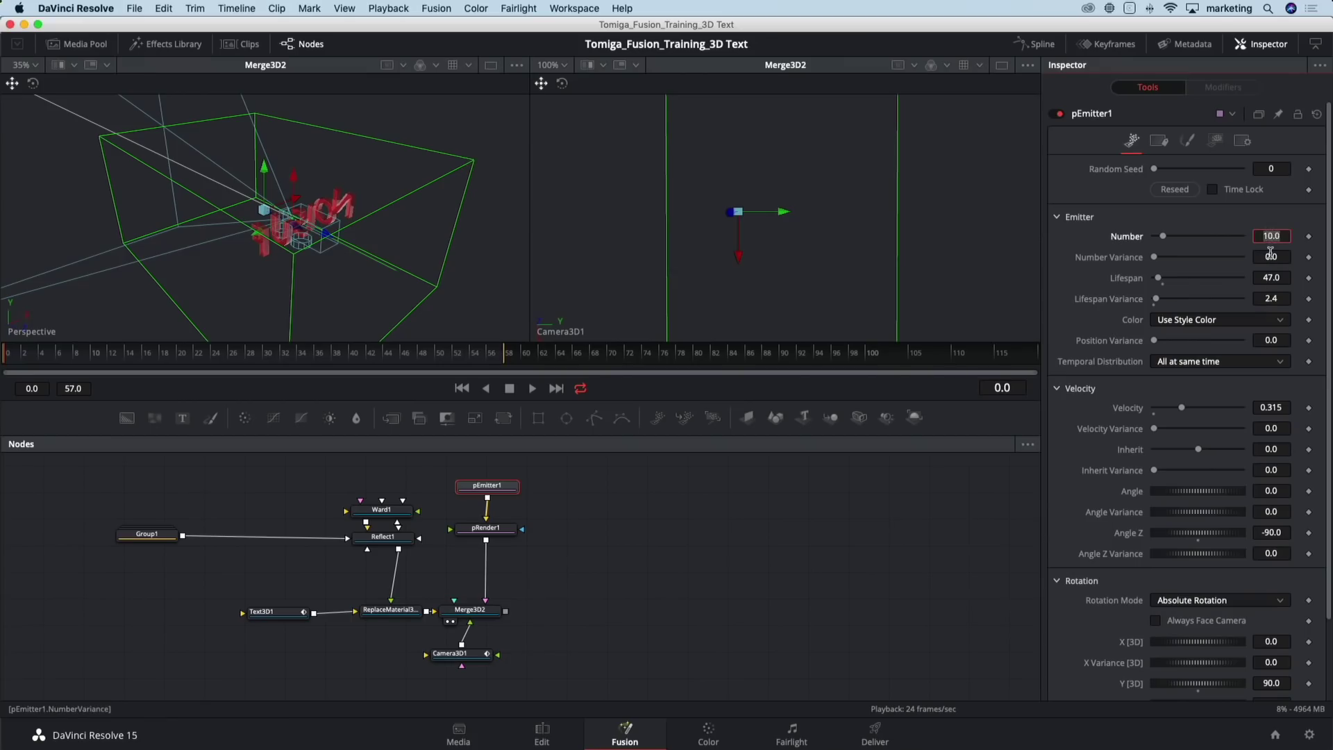
text(400)
key(Tab)
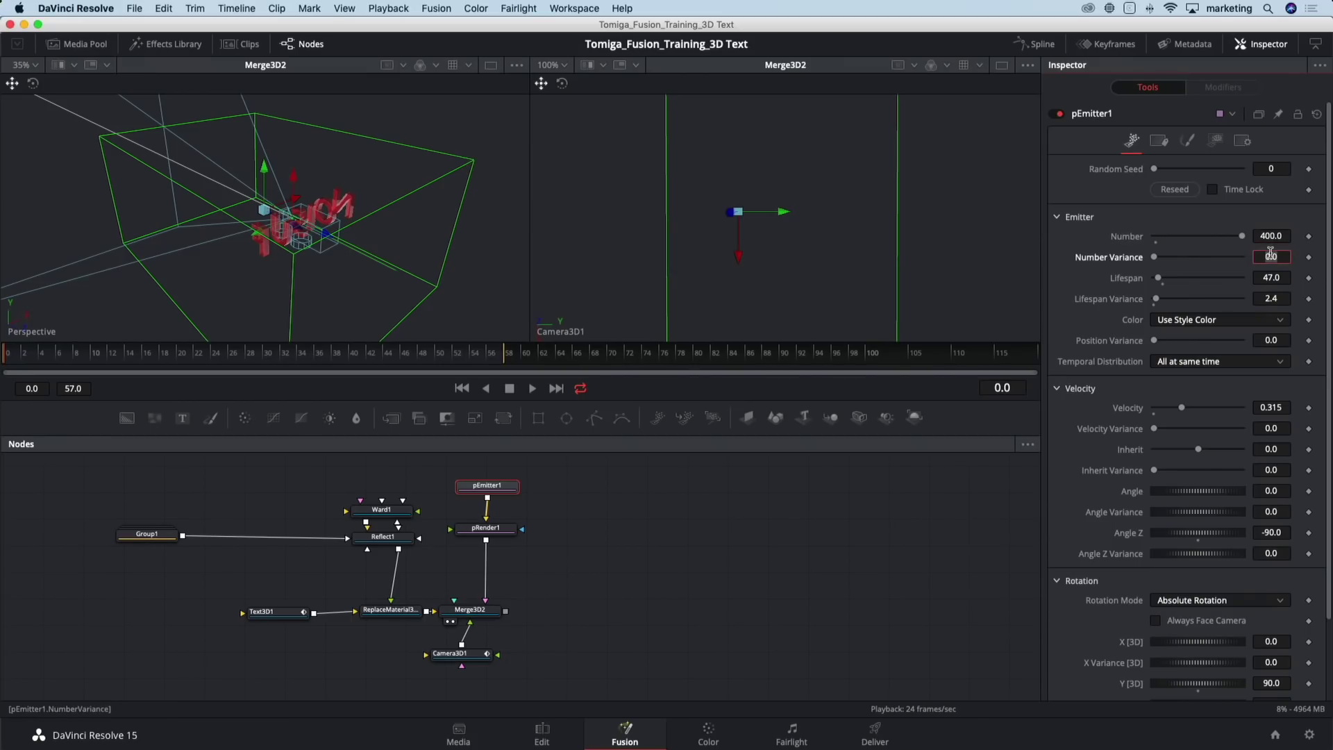
click(1309, 237)
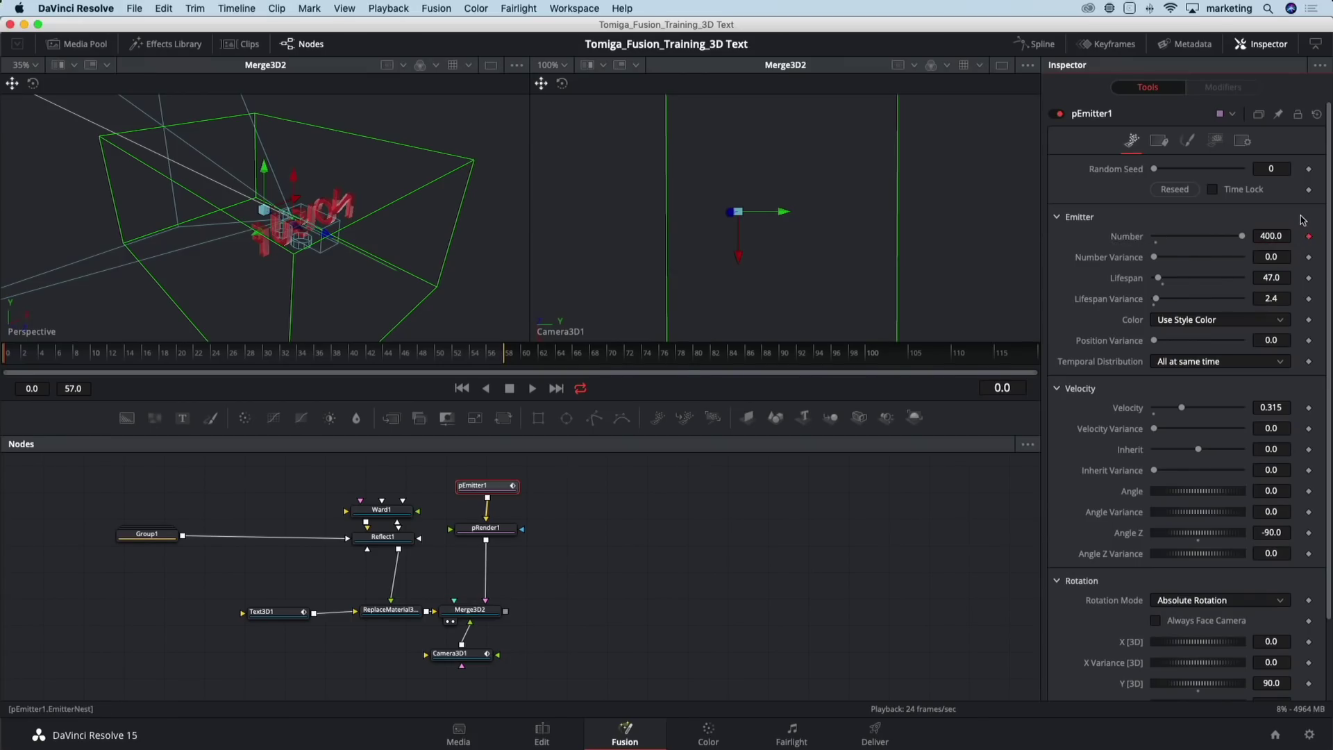
Advance to frame 1 and add a keyframe for pEmitter1's particle number
key(Right)
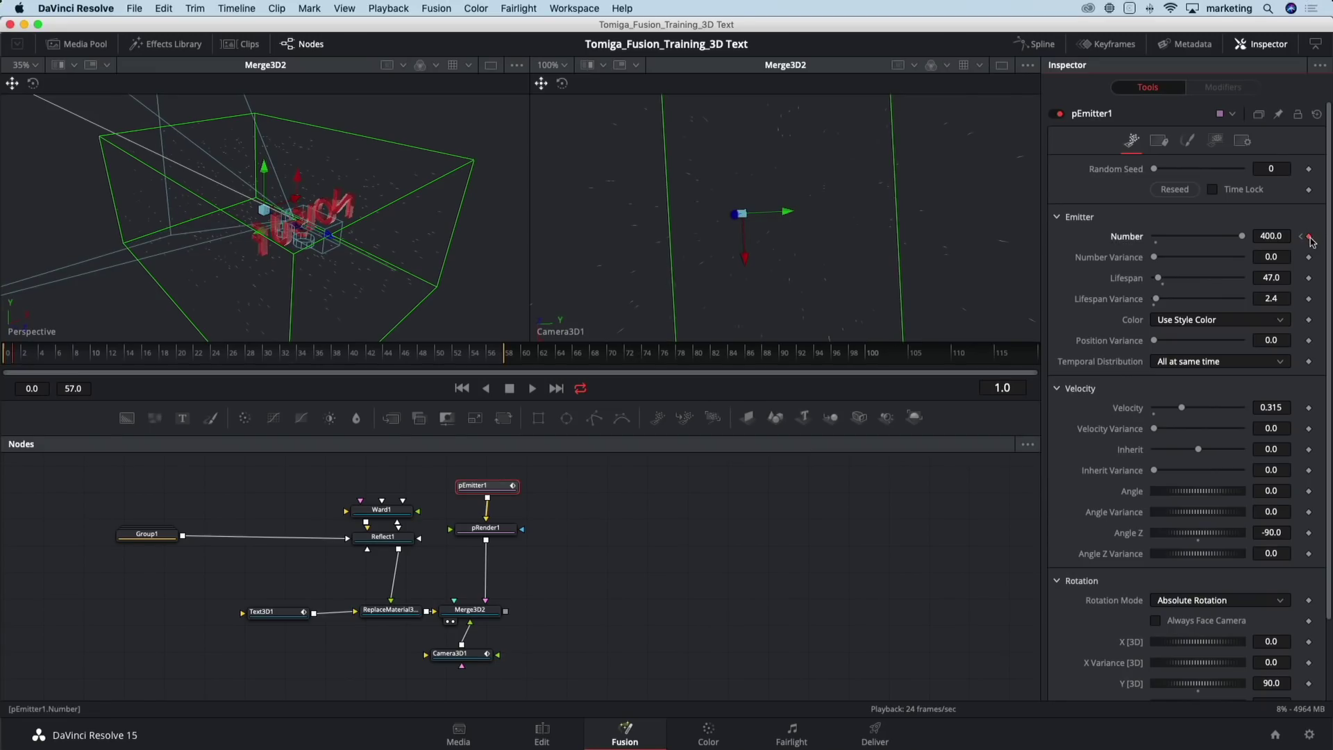
Set pEmitter1's Number to 0 at frame 1 so emission stops after the first frame
click(1281, 236)
text(0)
key(Tab)
click(1299, 237)
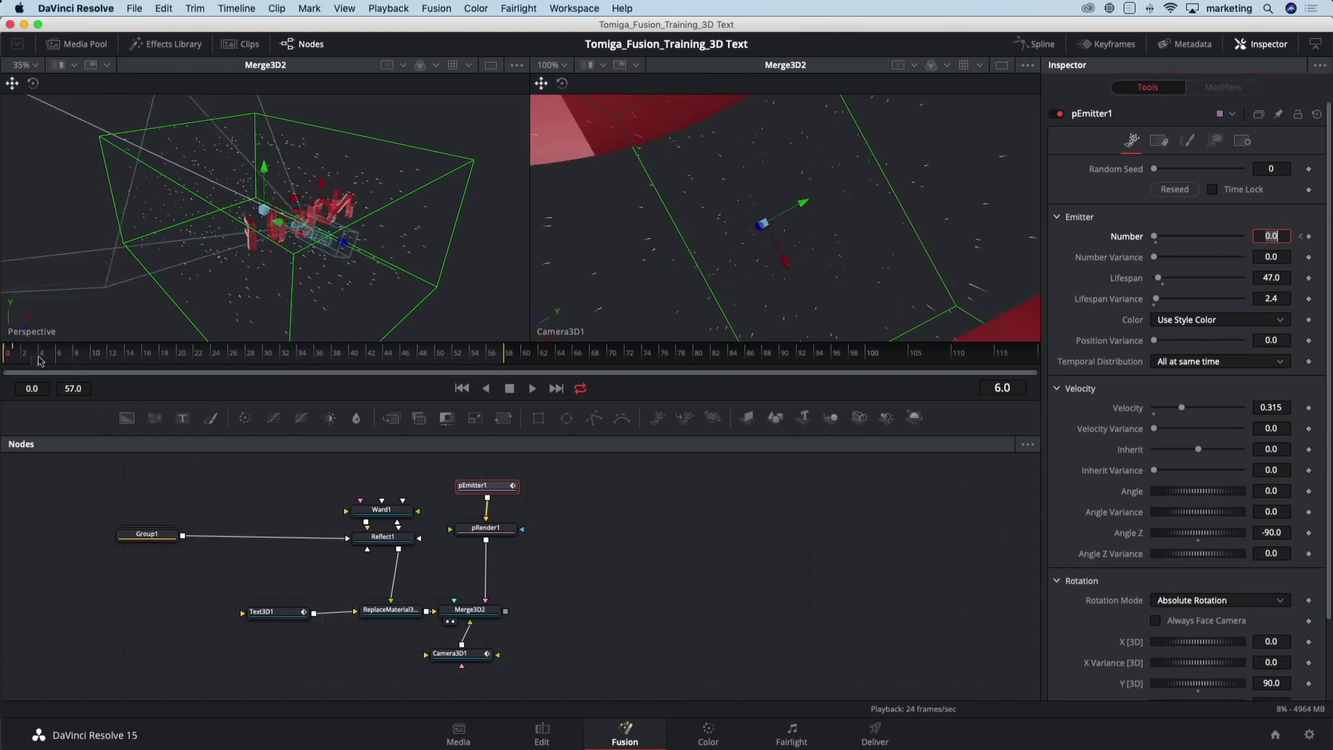
Re-enter pEmitter1's Number at frame 0, play the animation, and set Number Variance to 0.8 and Lifespan Variance to 5.5
key(BackSpace)
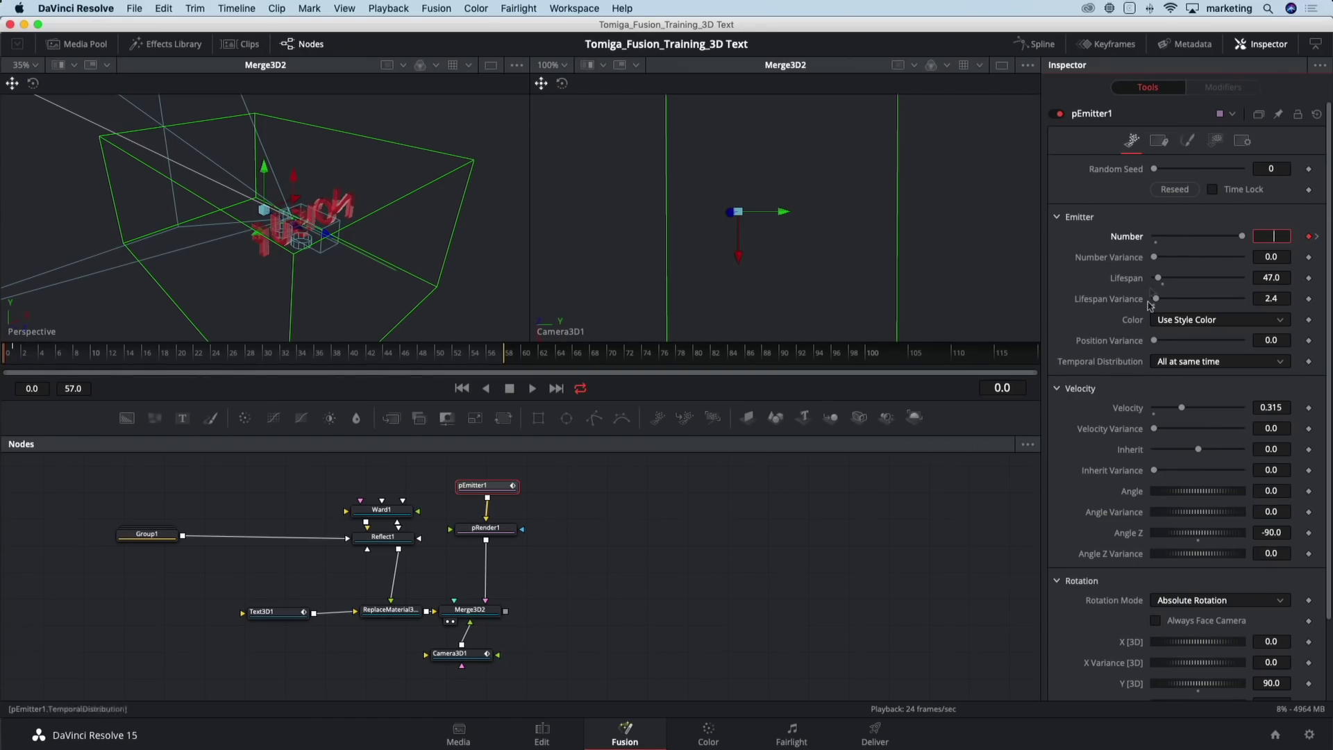
key(Return)
key(space)
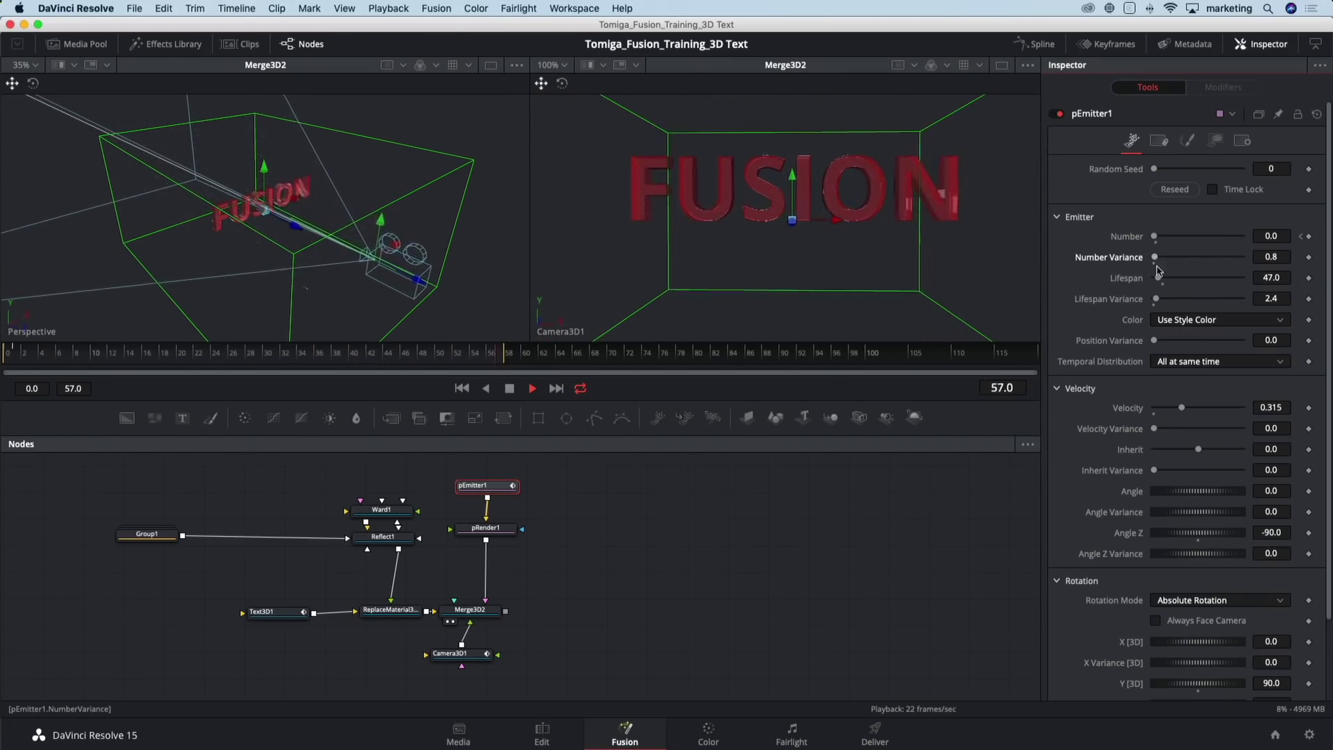
drag(1156, 298, 1159, 299)
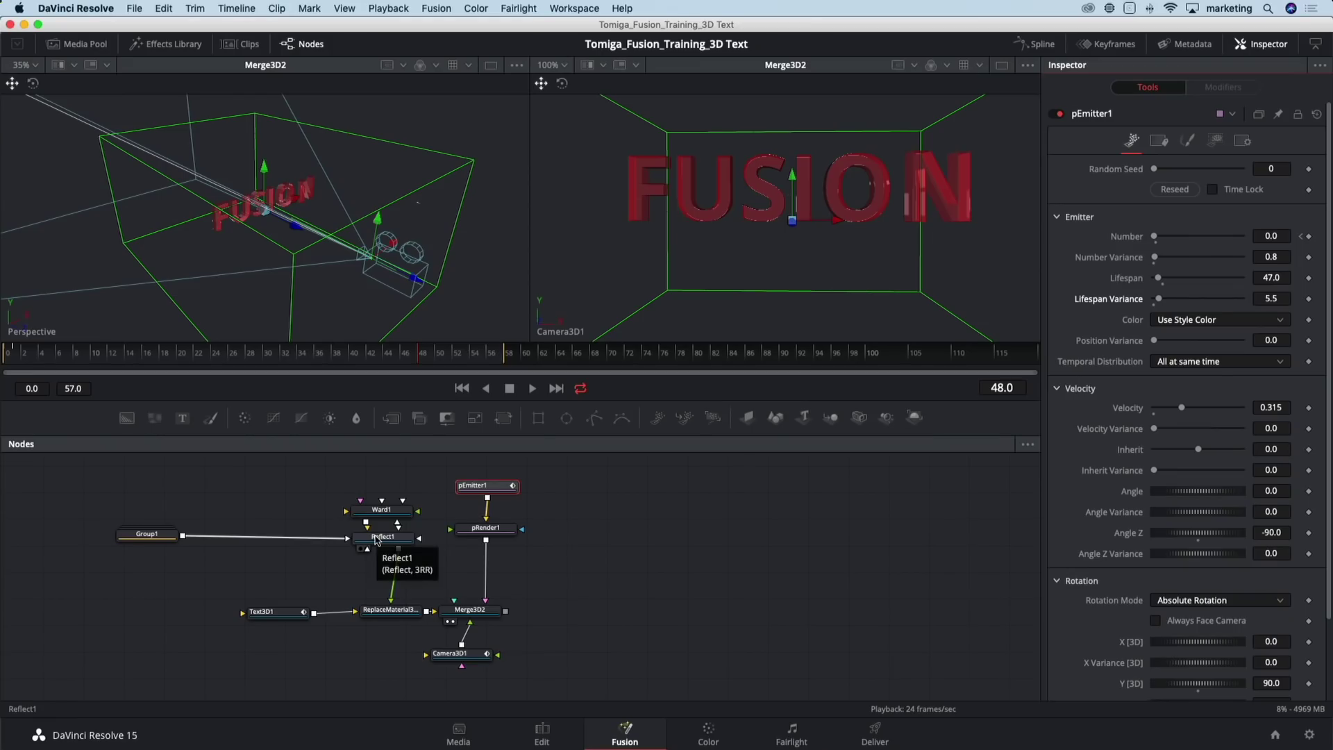
Make room around Group1, expand it, and show the rotation settings of its SphereMap1 node
drag(311, 565, 400, 560)
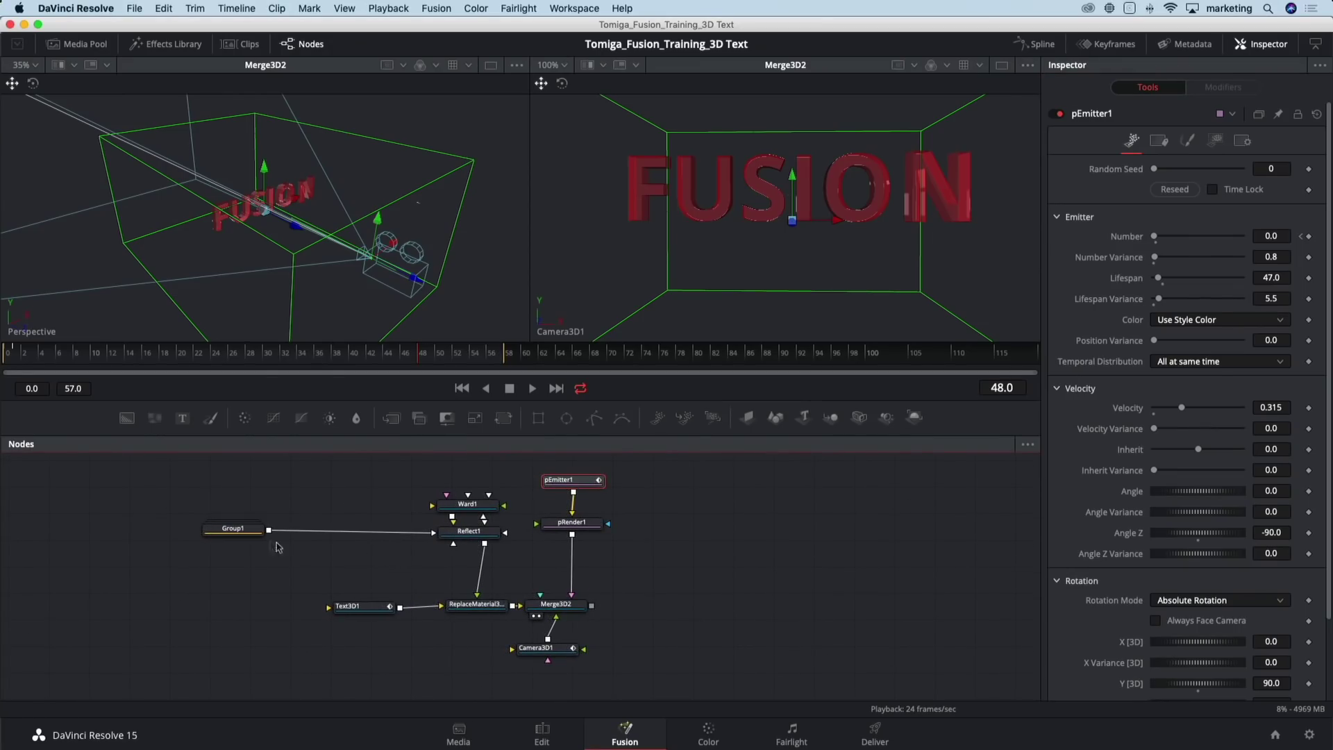
drag(224, 534, 134, 533)
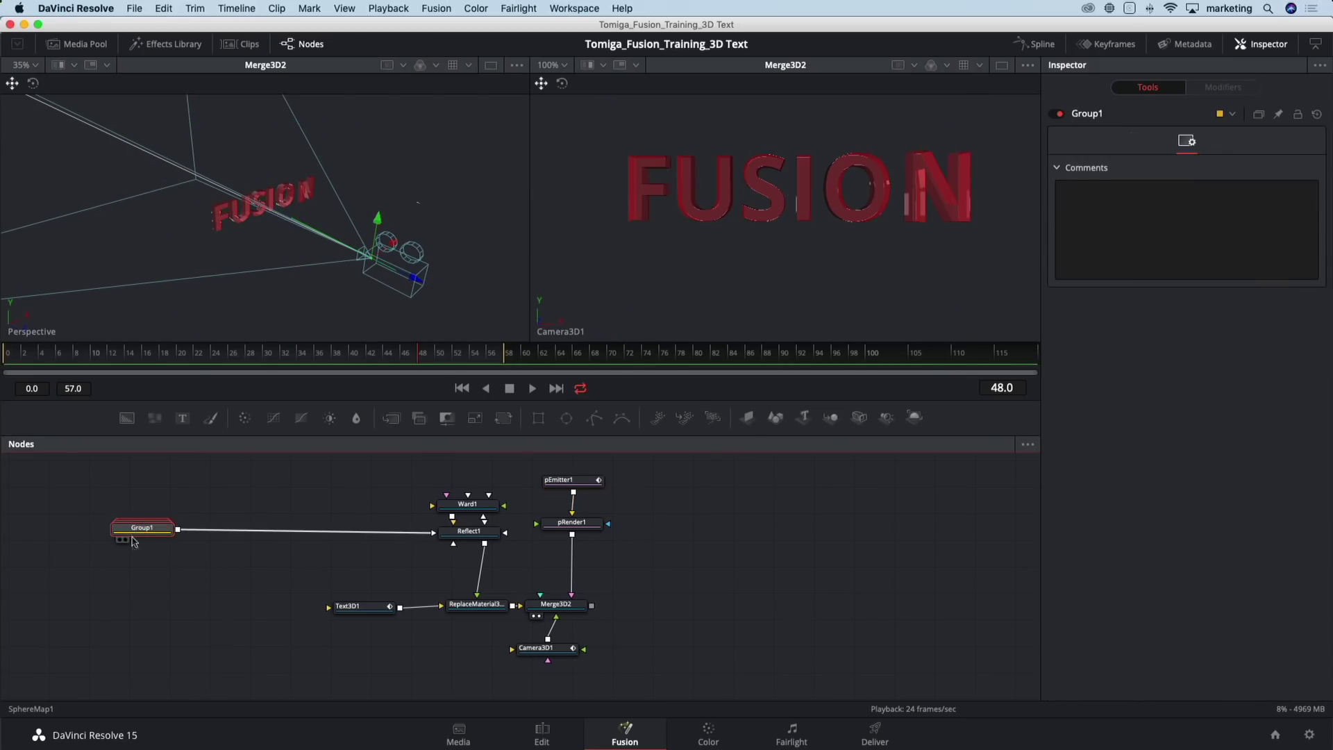
click(129, 540)
drag(251, 488, 465, 477)
click(502, 578)
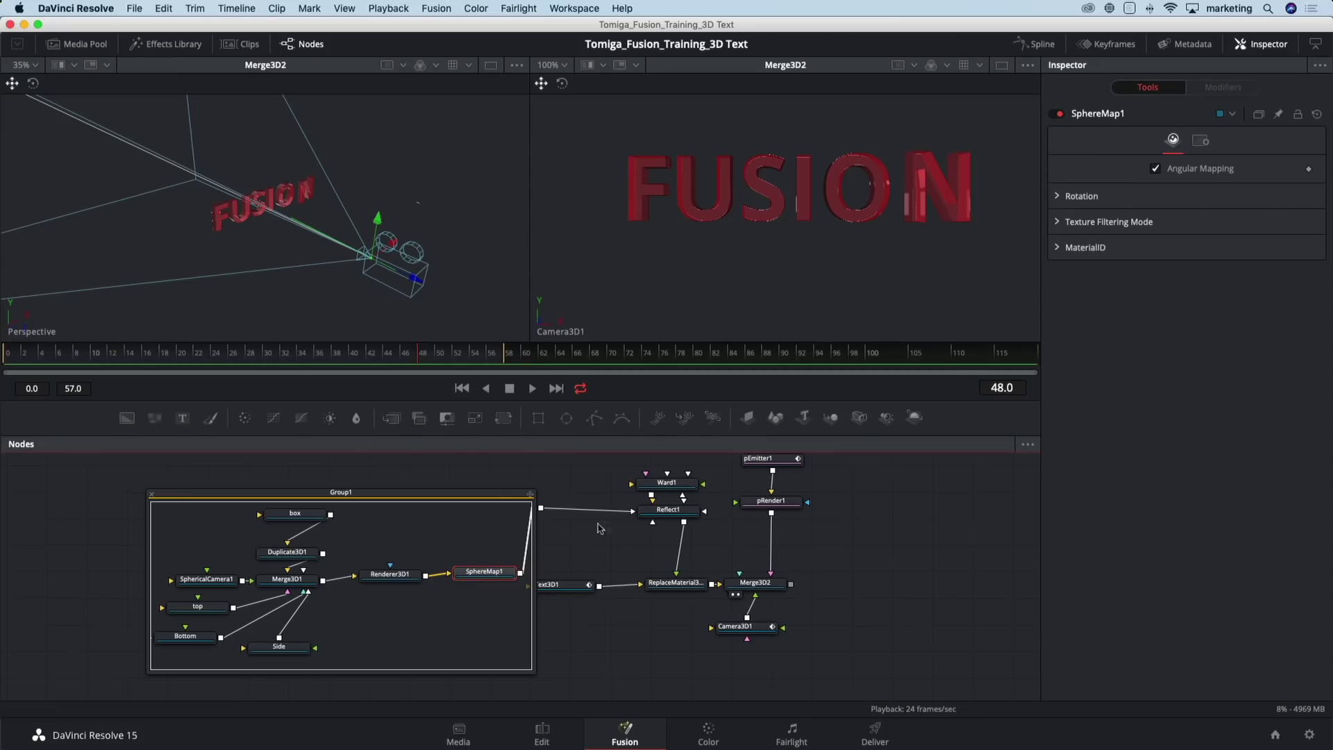
click(1060, 196)
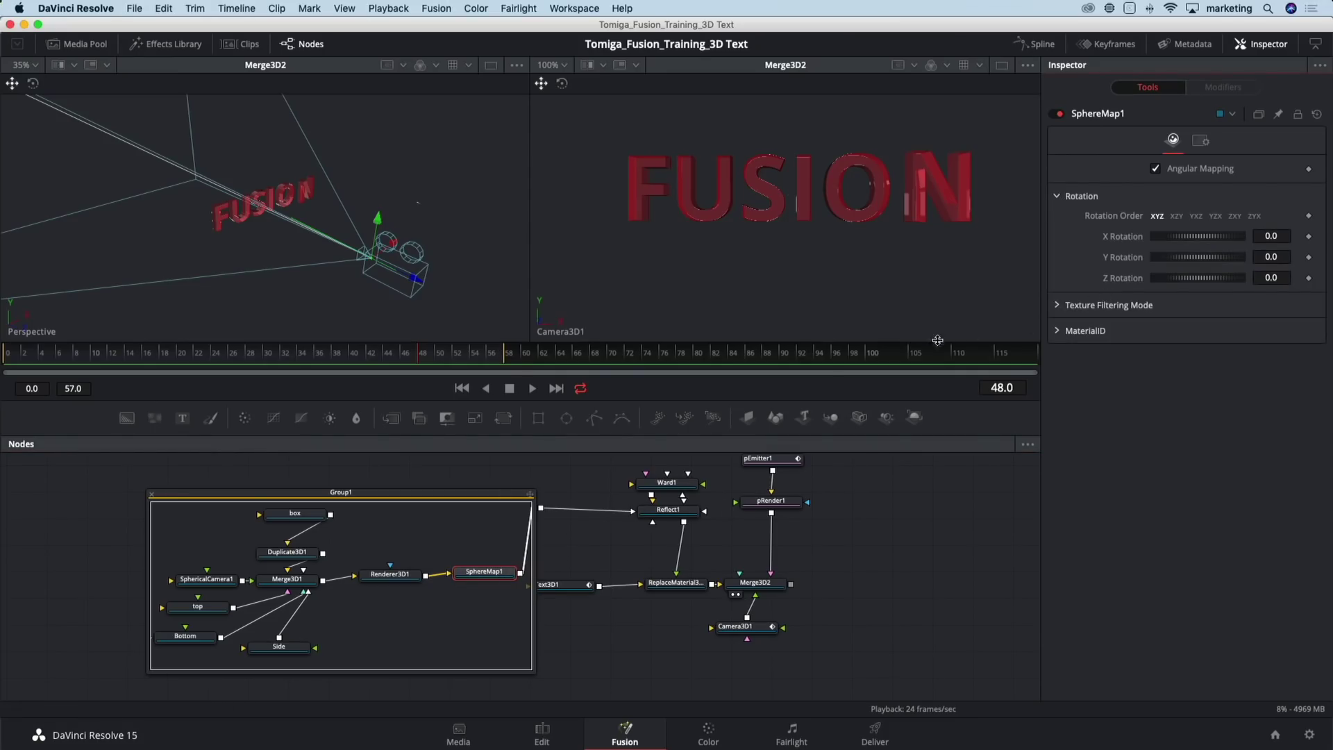
At frame 119, keyframe SphereMap1's rotation at X -190.4, Y -114.8 and Z 224.3
drag(979, 353, 1039, 354)
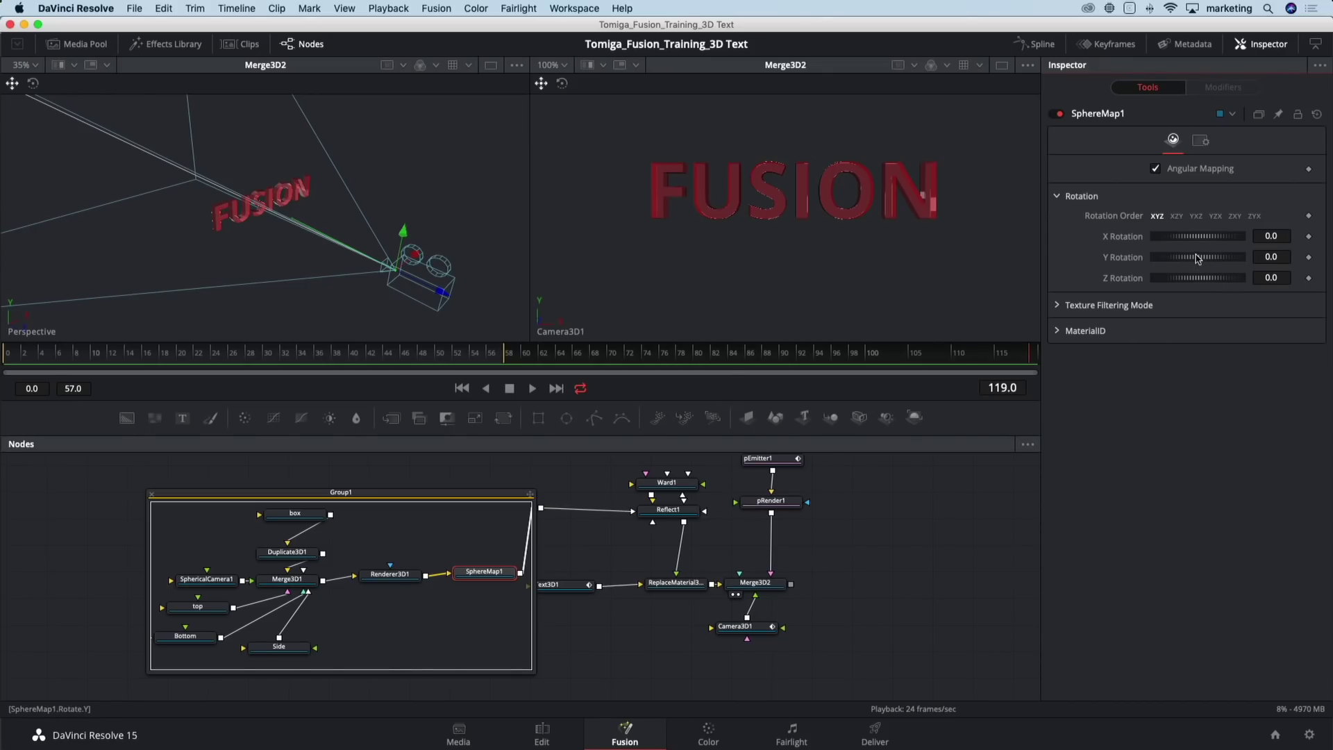
drag(1197, 258, 1169, 243)
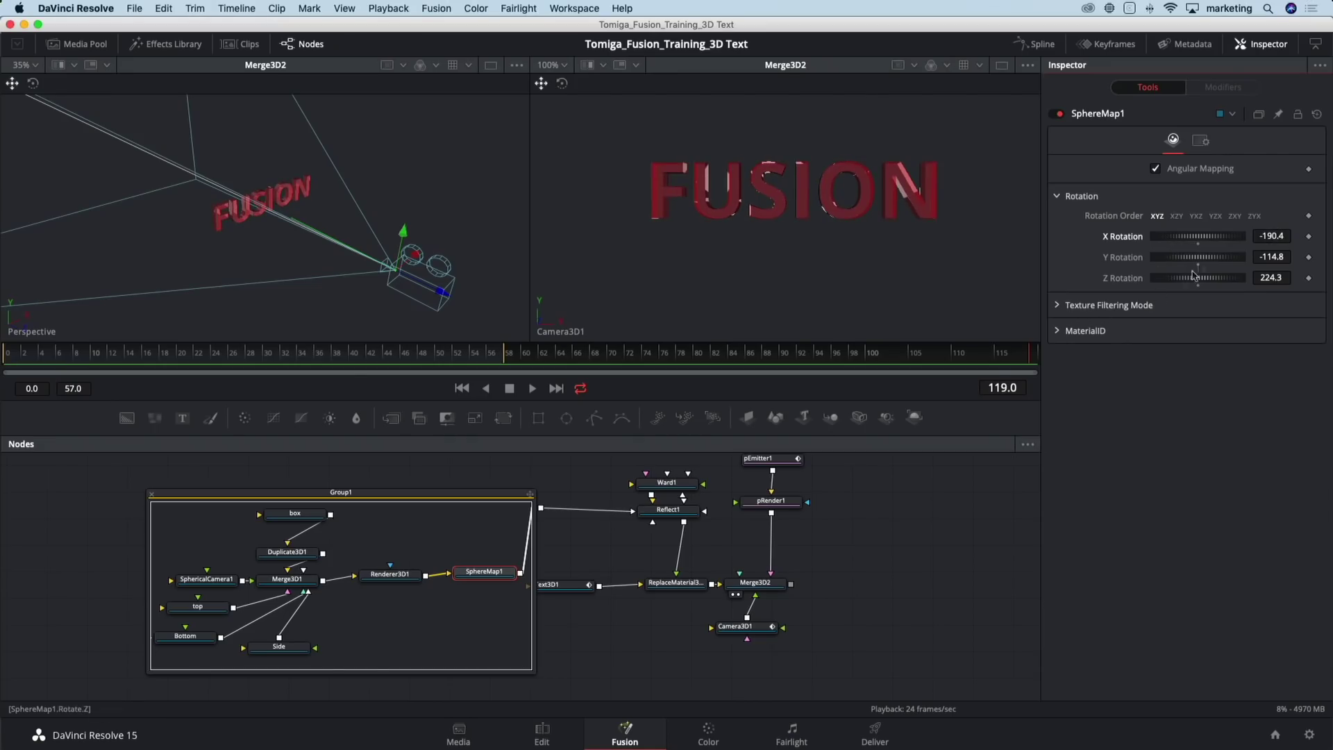
click(1309, 236)
click(1309, 257)
click(1309, 278)
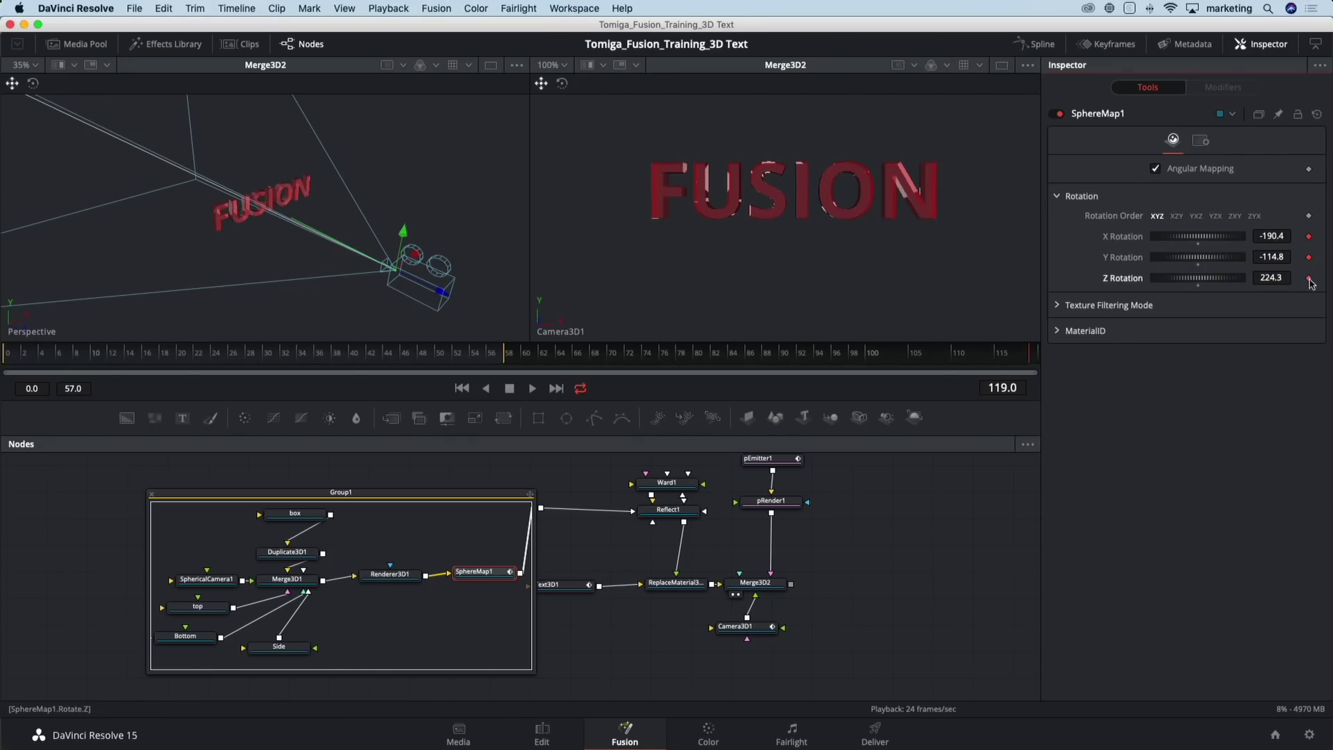
At frame 14, set SphereMap1's X Rotation to -143.4 and Y Rotation to -127.8, then preview the moving reflections
drag(1009, 360, 132, 381)
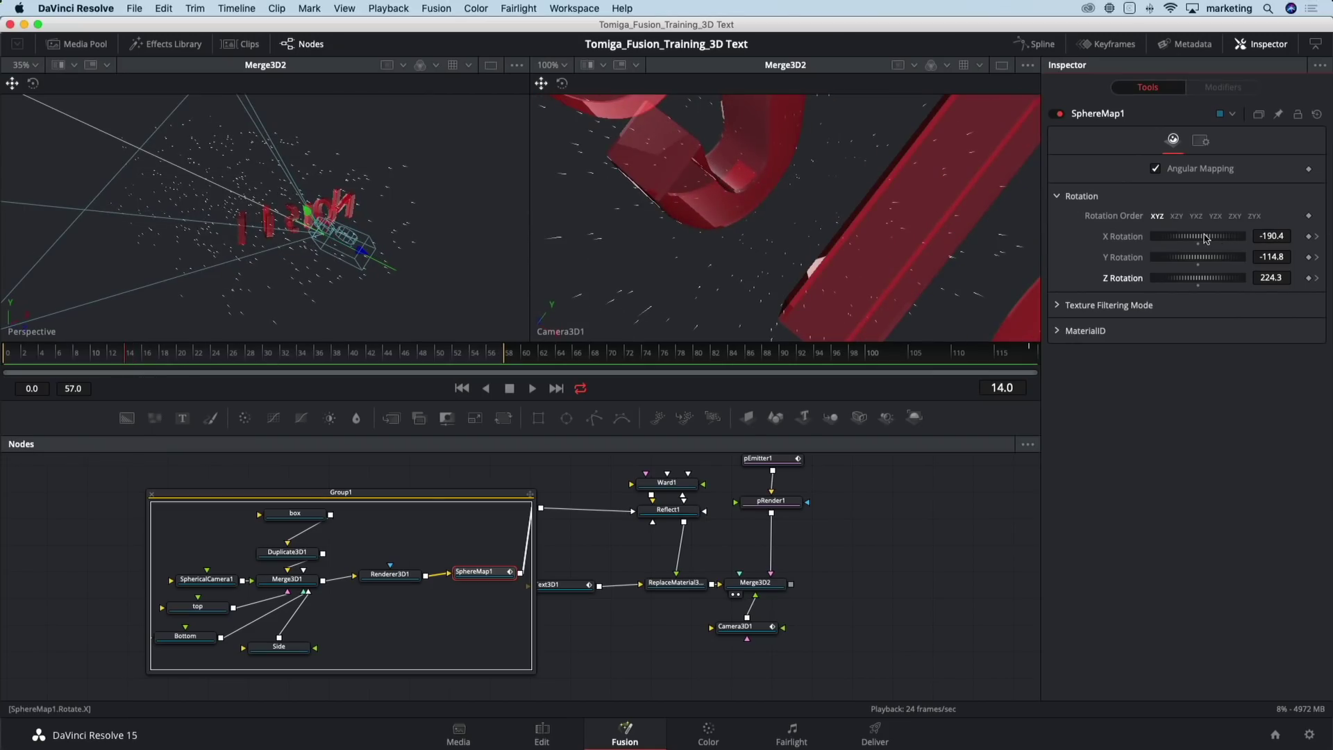
mouse_move(1206, 238)
mouse_down()
mouse_move(1217, 239)
mouse_move(1204, 260)
mouse_up()
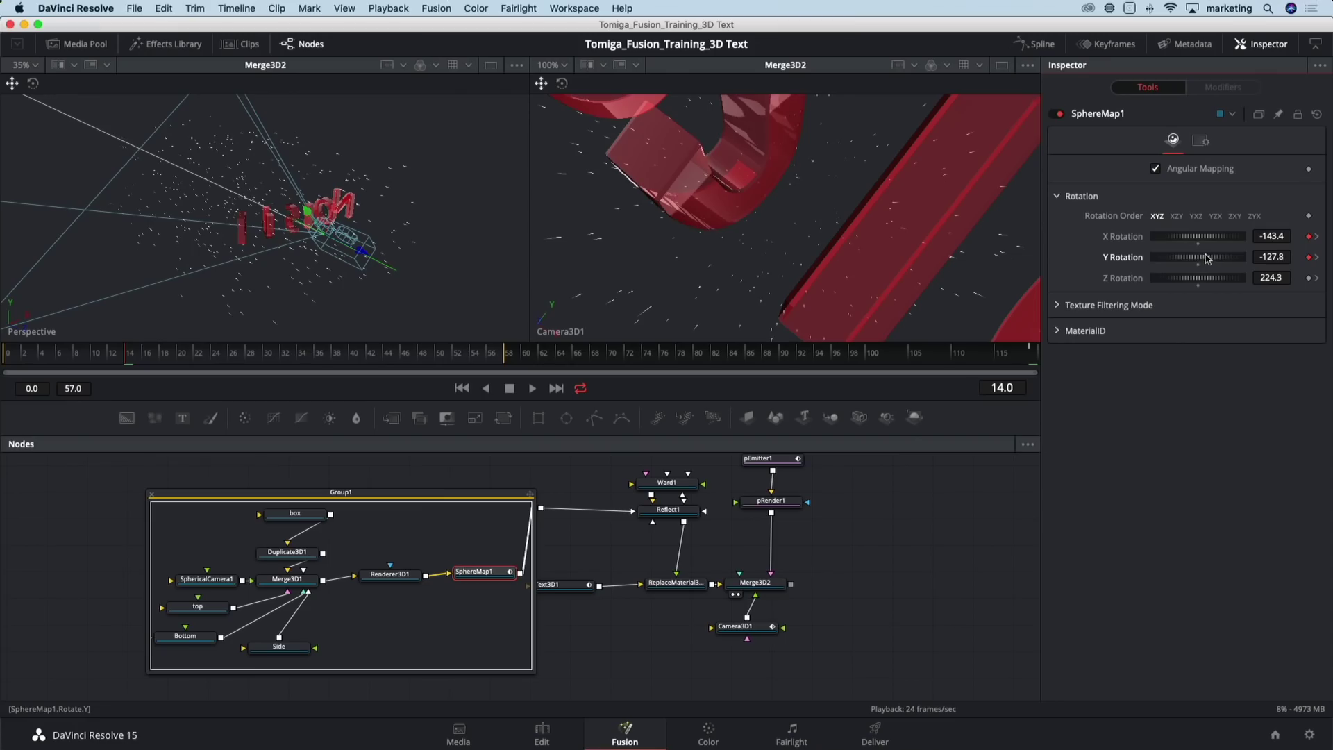
key(space)
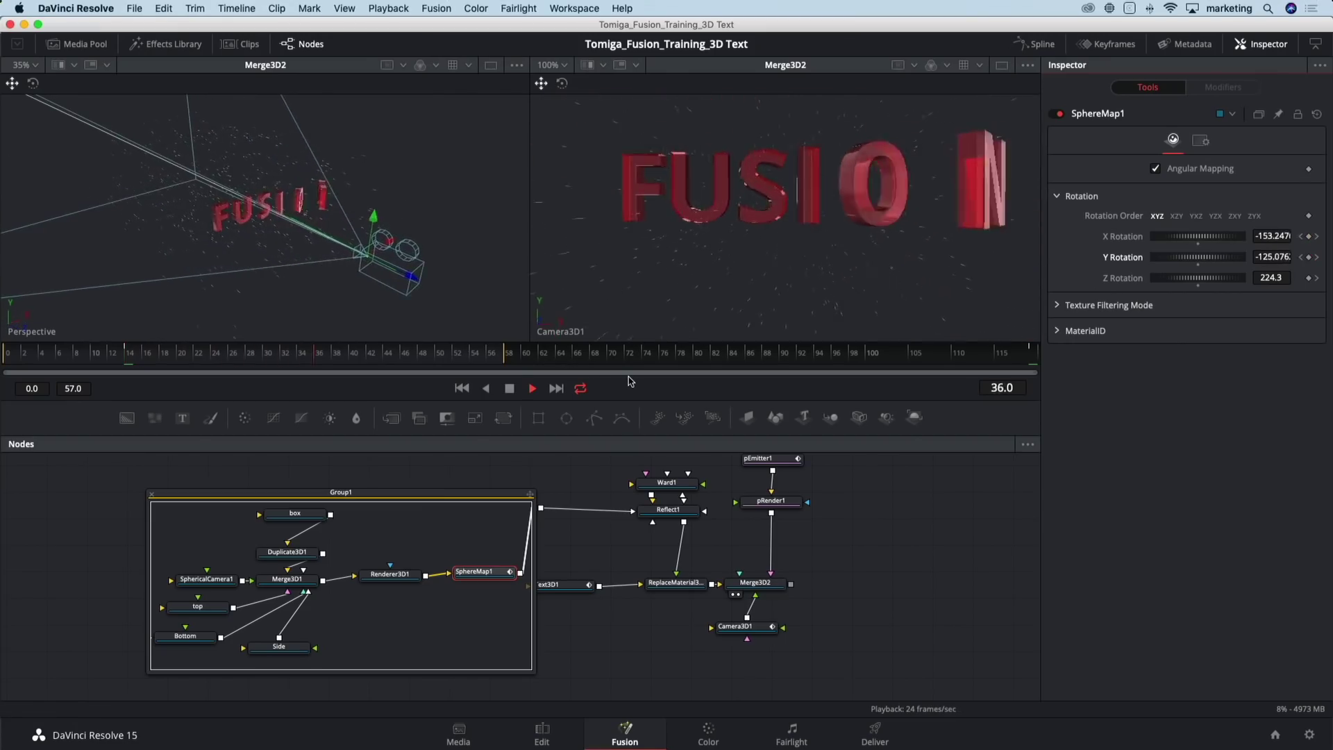
key(space)
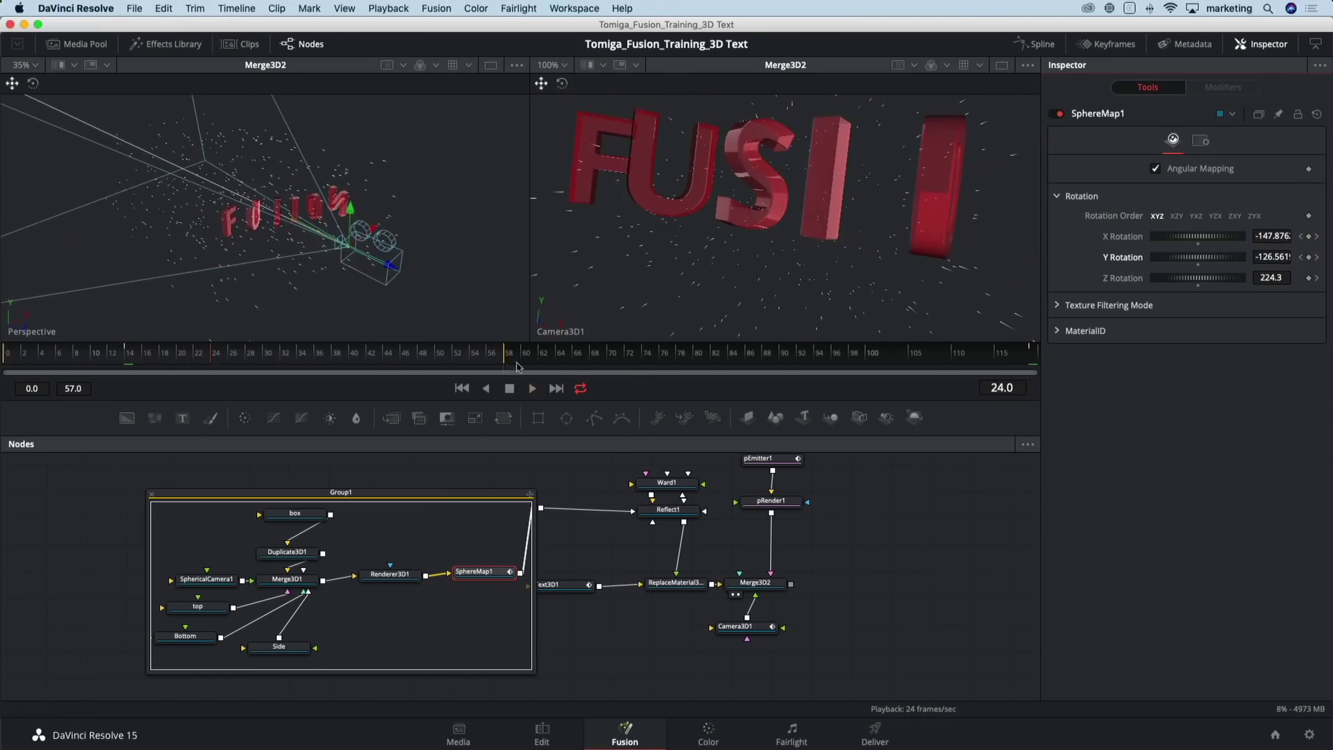
Extend the render range to end at frame 119 and play the full animation
drag(504, 360, 1084, 364)
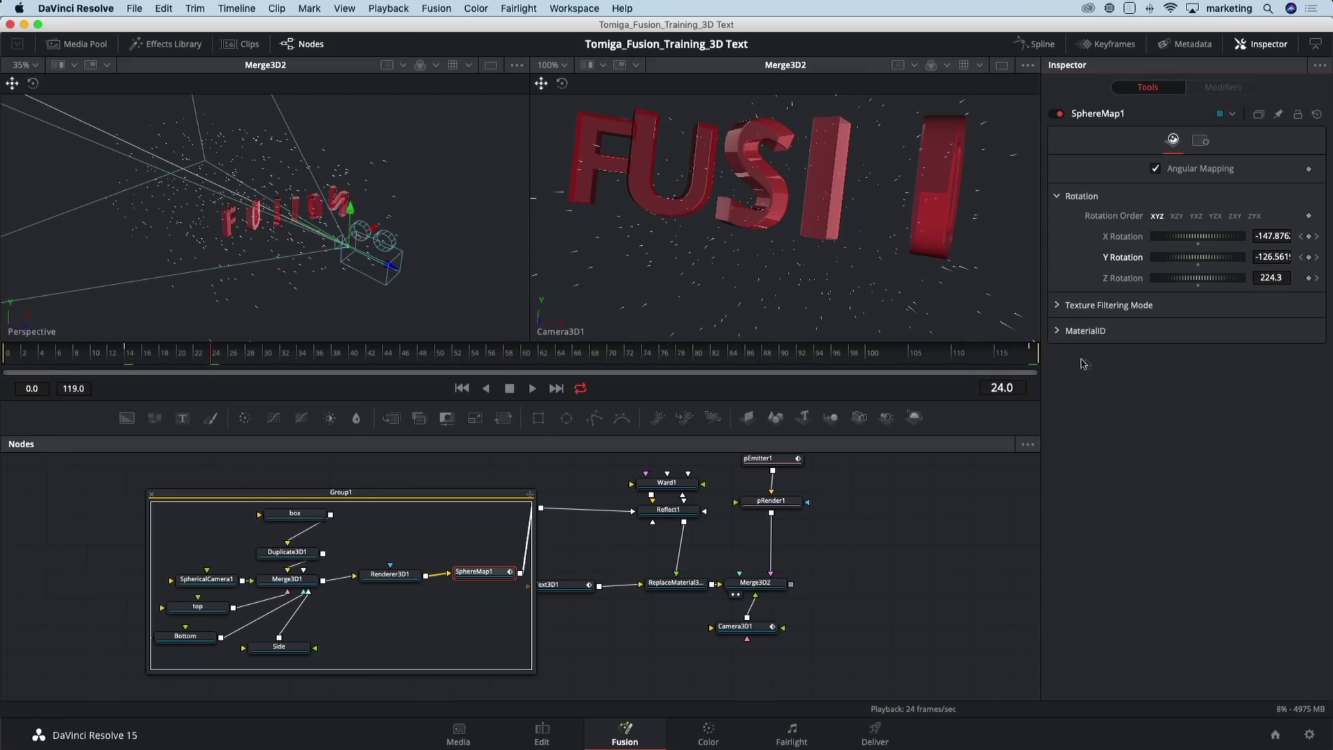
key(space)
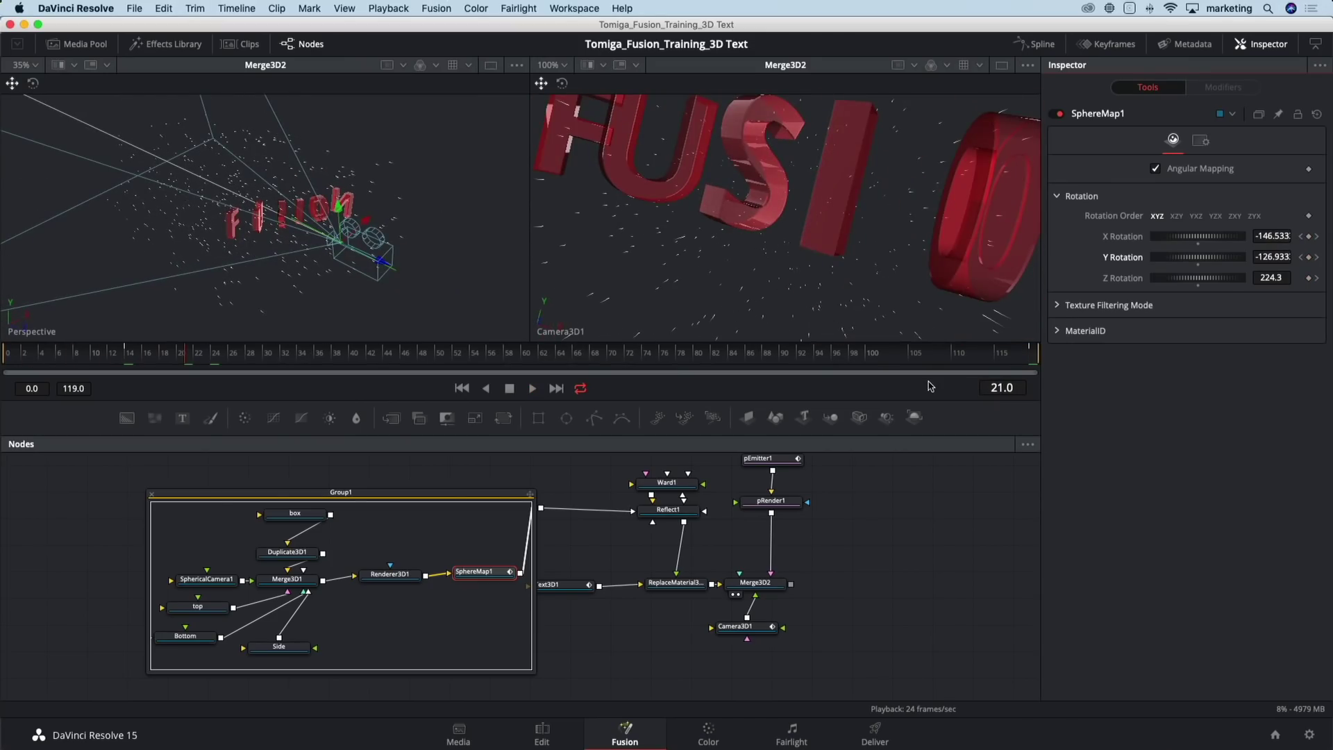
Collapse Group1 and tidy the node layout by repositioning Merge3D2 and Camera3D1
click(151, 495)
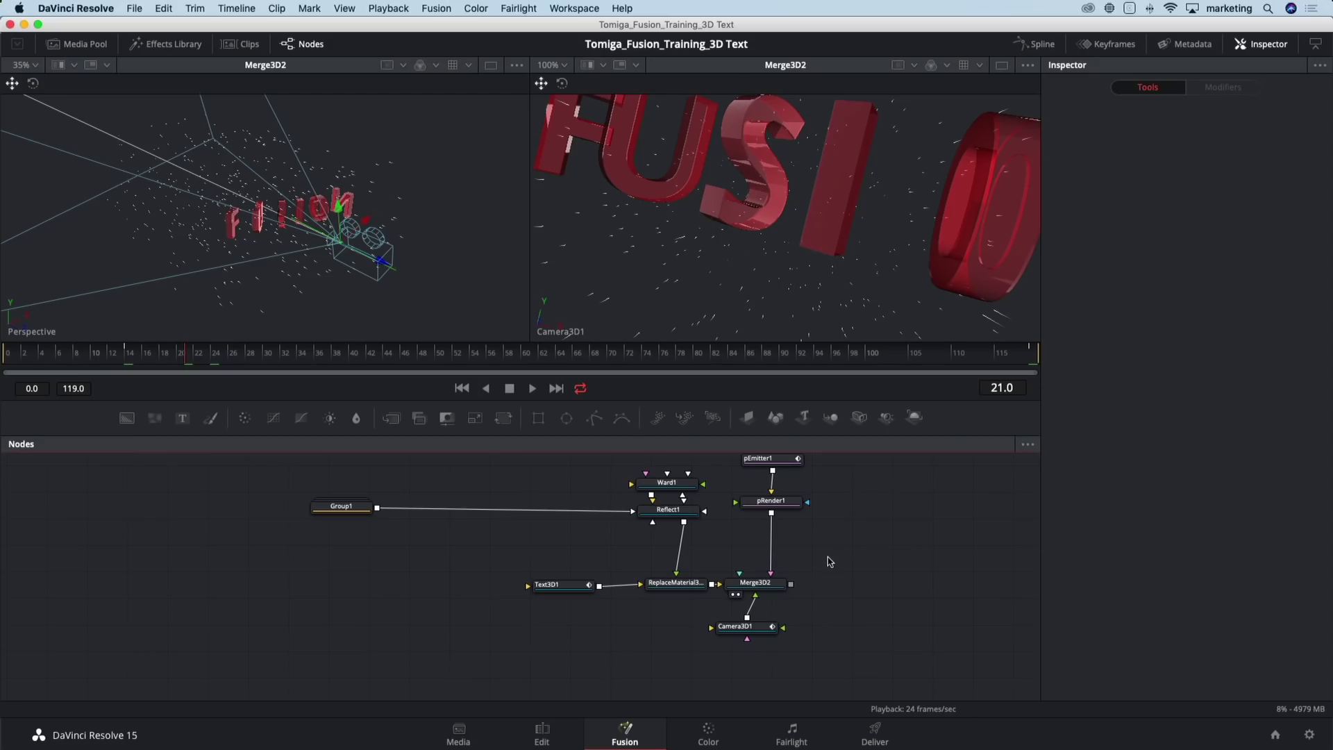
drag(830, 561, 563, 555)
drag(469, 598, 488, 596)
drag(478, 645, 500, 643)
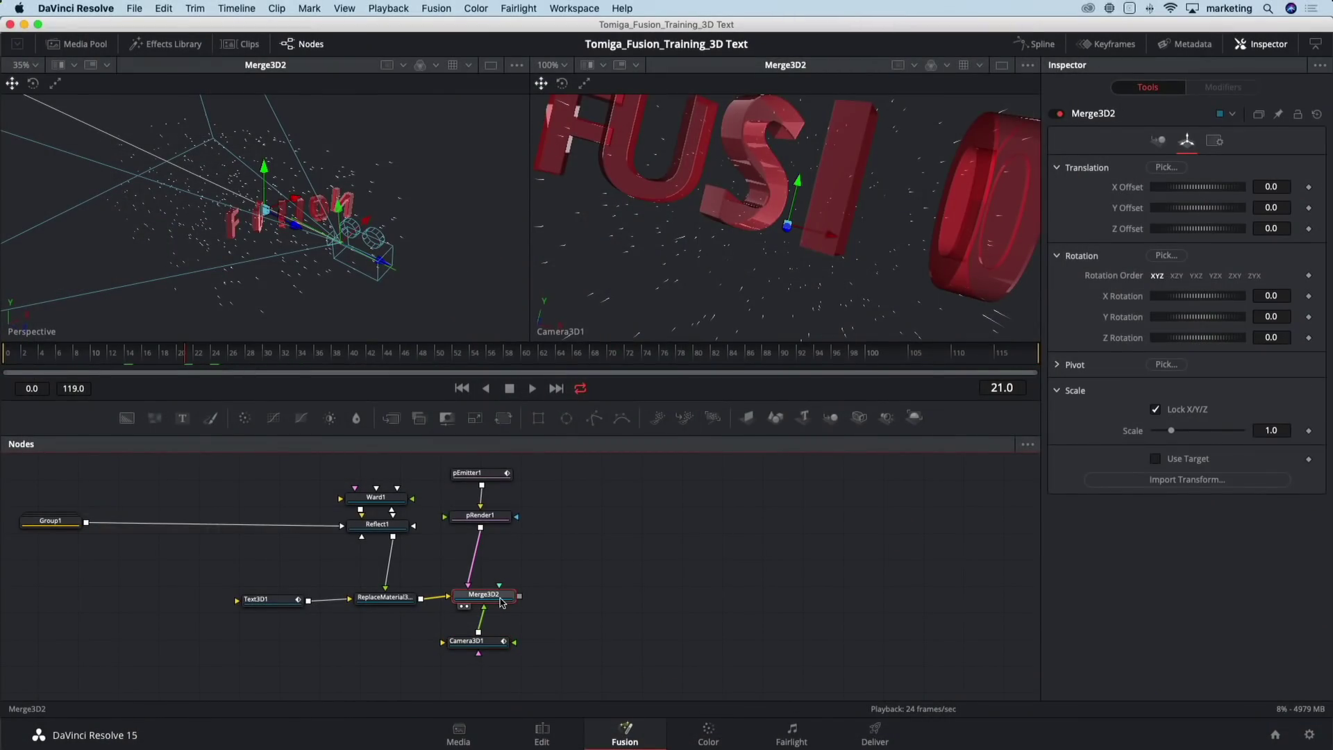
Add a Renderer 3D node after Merge3D2 and show its output in the second viewer
key(shift+space)
text(rend)
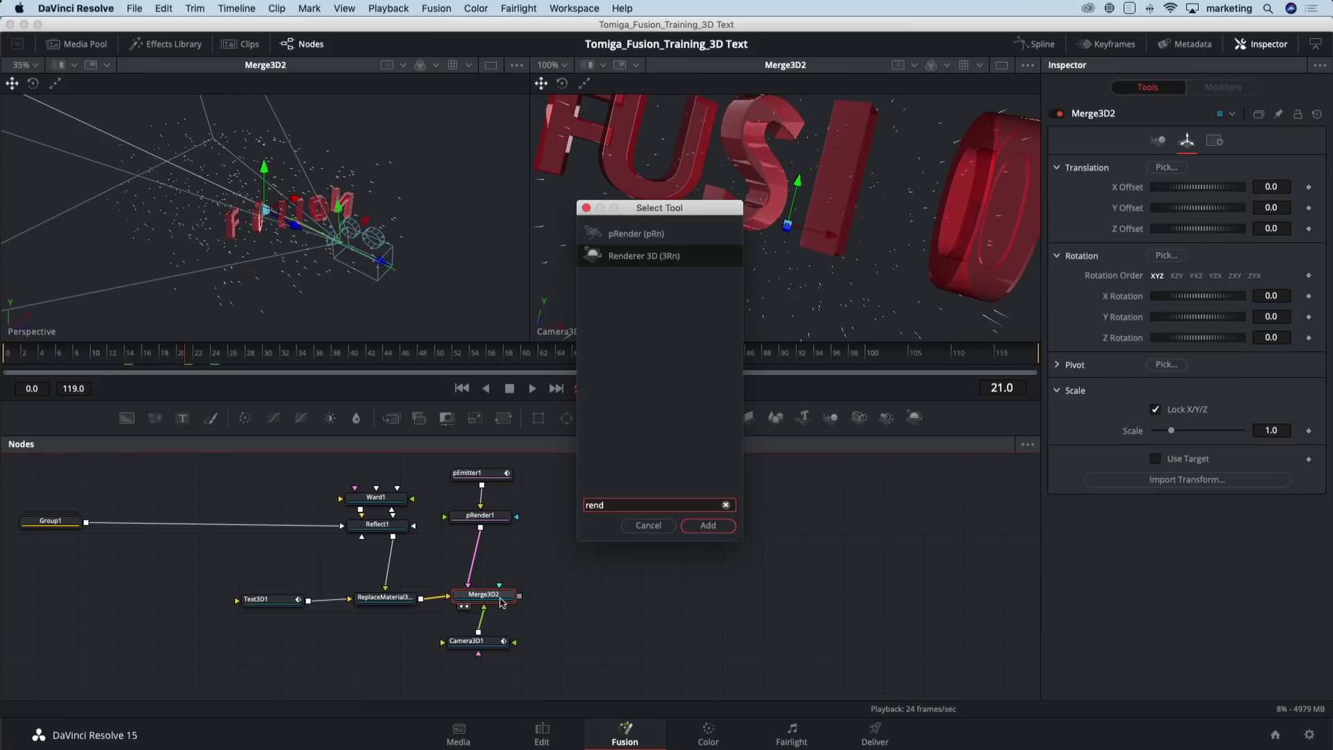
key(Return)
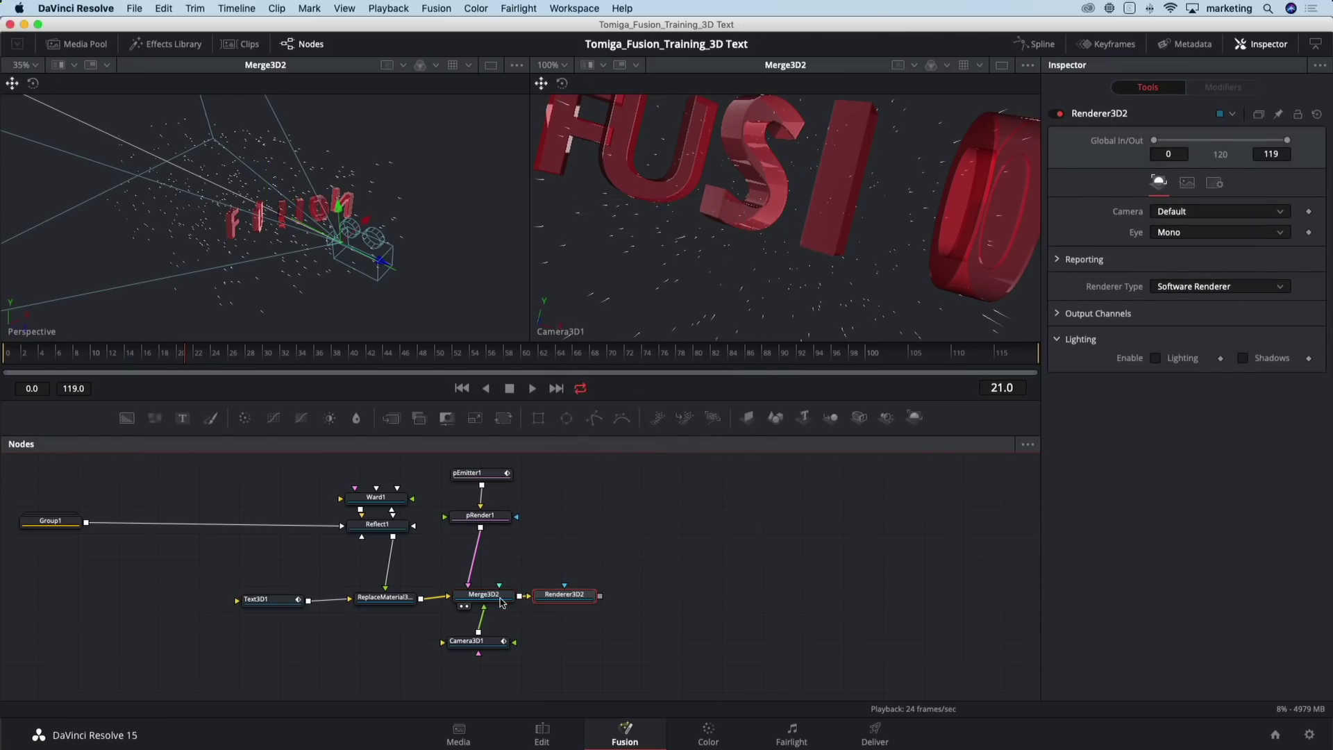
key(2)
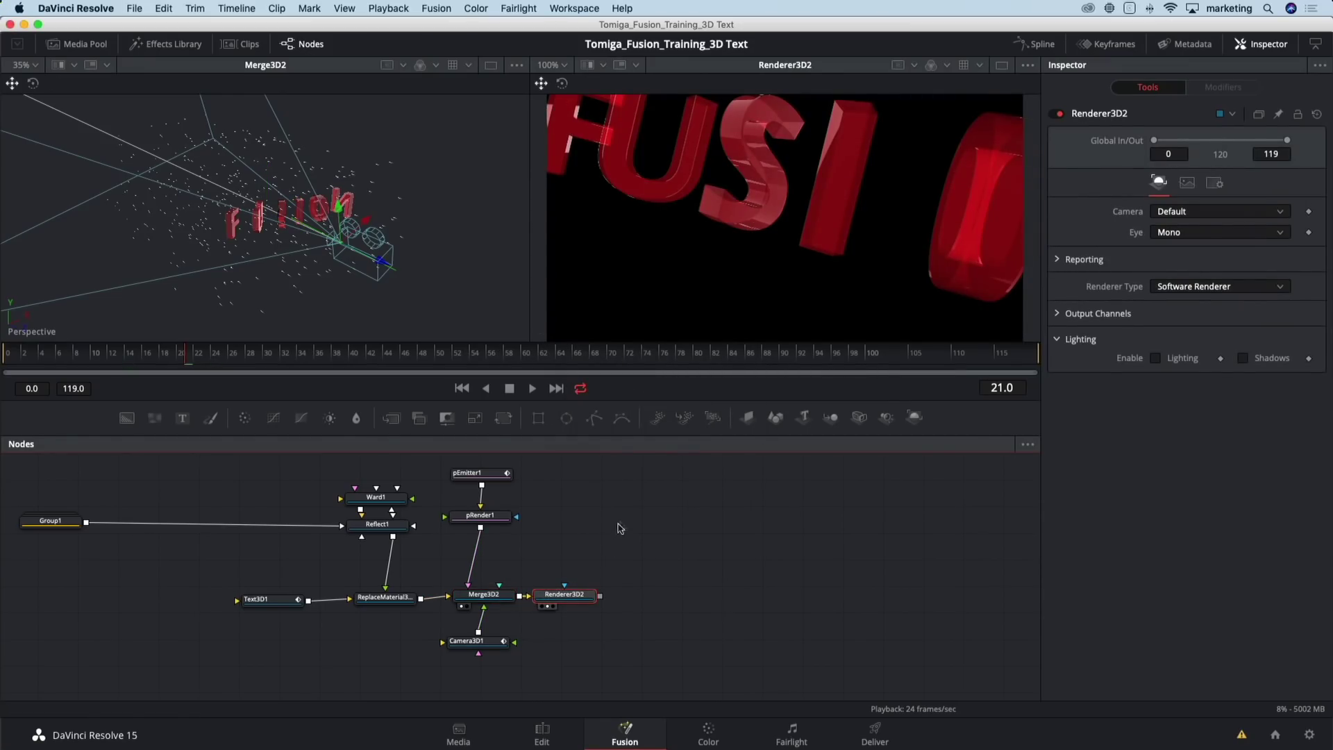
Space Renderer3D2 away from Merge3D2, switch its Renderer Type to OpenGL Renderer, and check the render across several frames
click(501, 353)
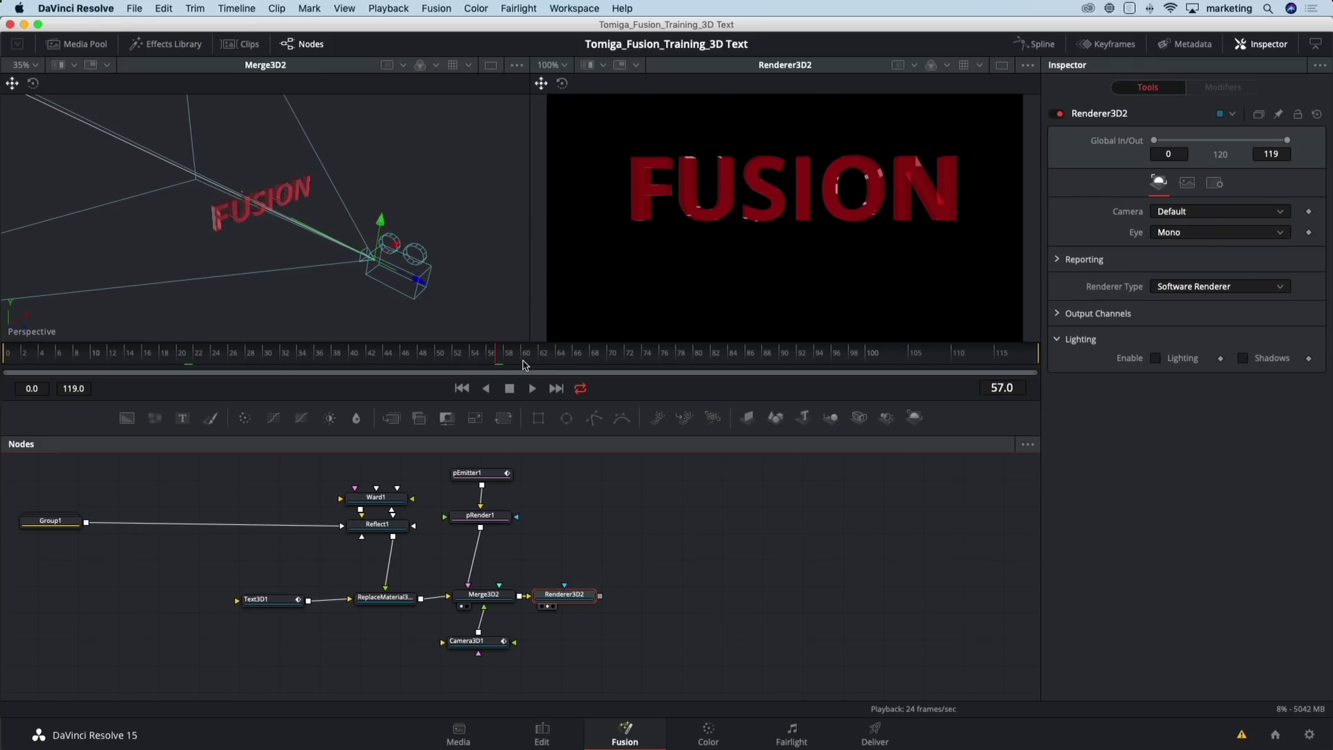
drag(564, 595, 585, 593)
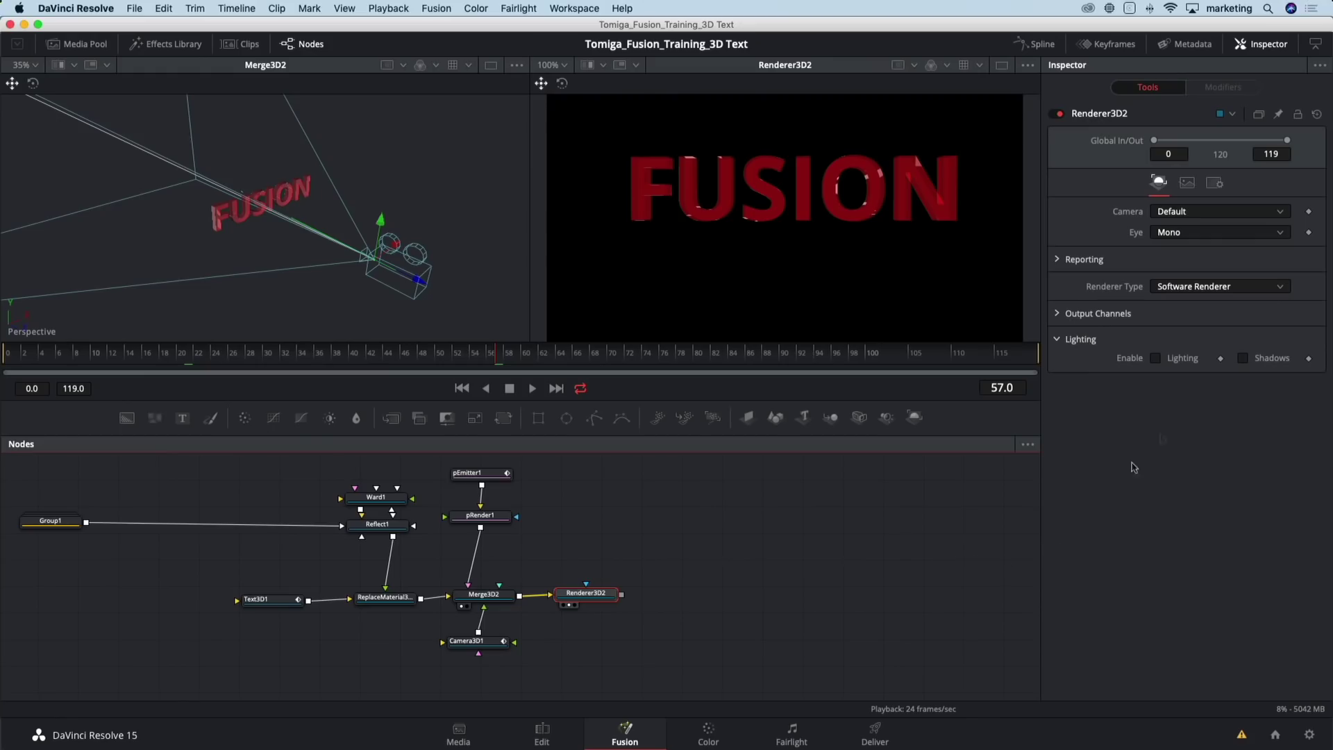
click(1217, 291)
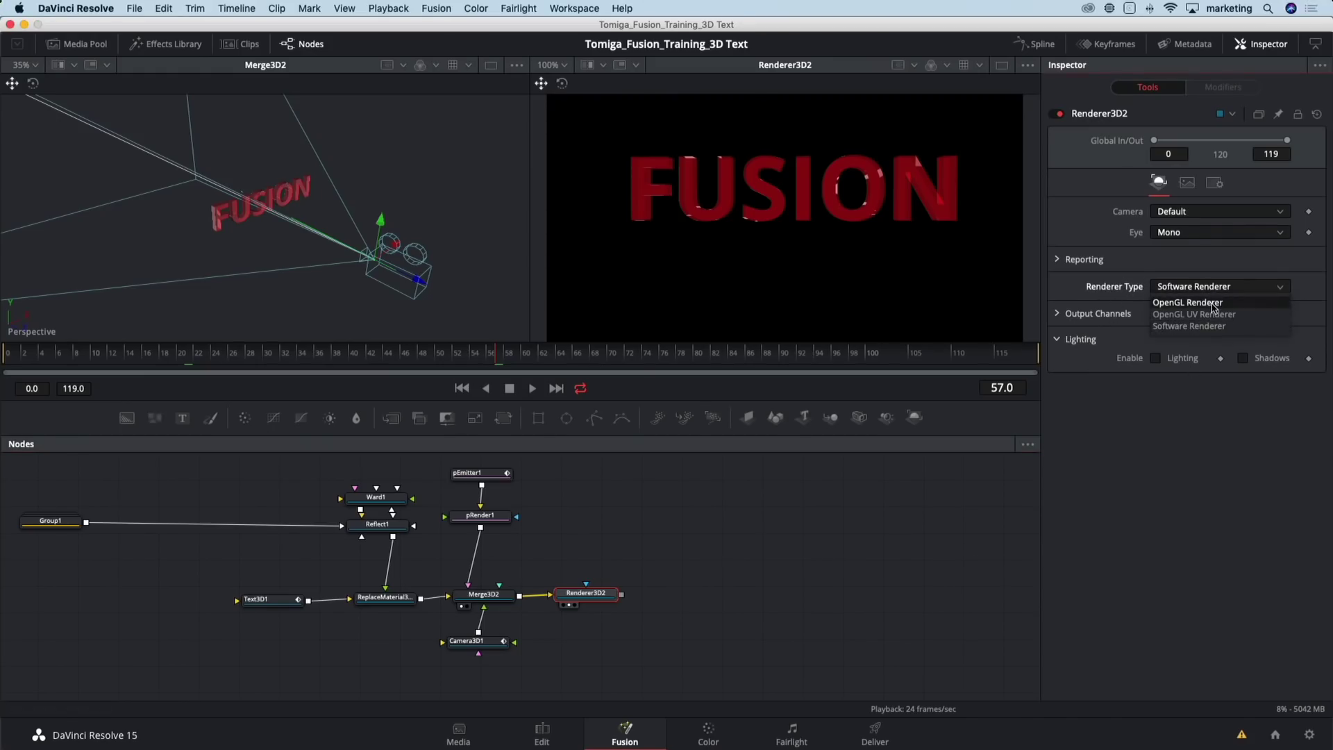
click(1214, 305)
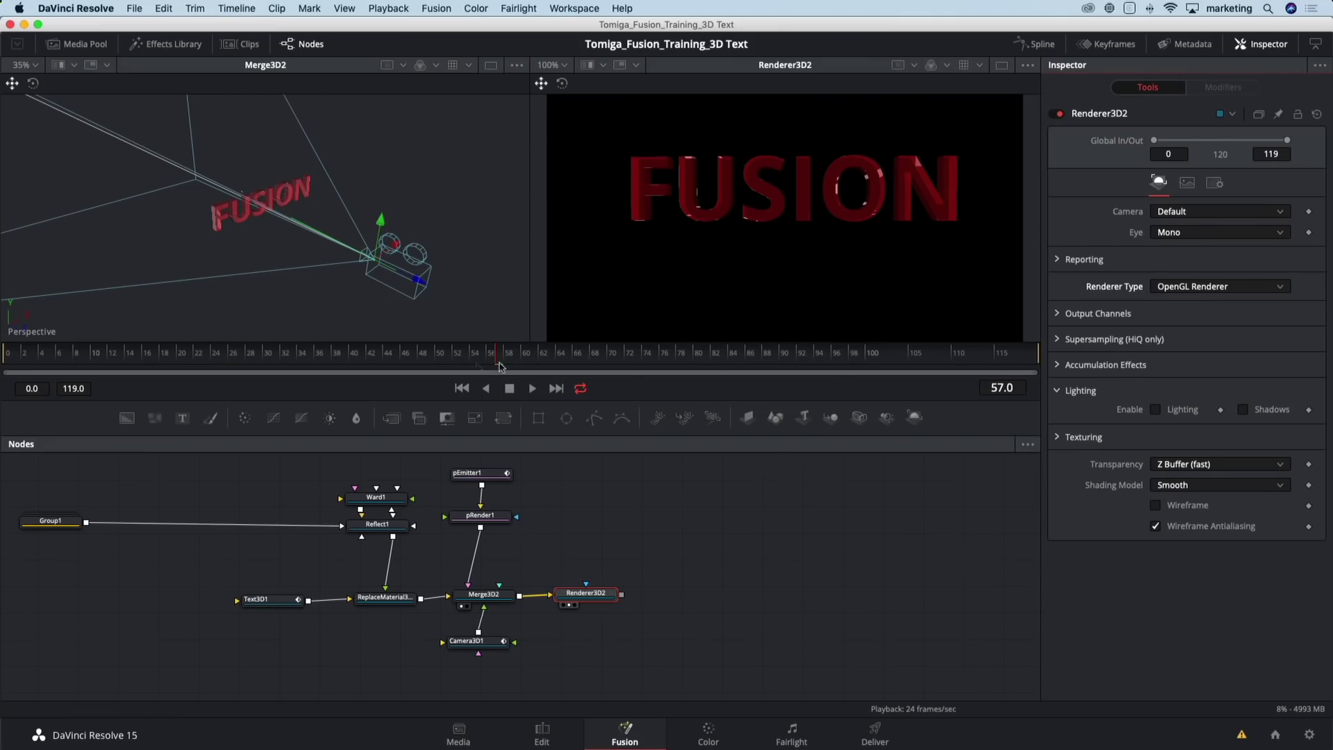
drag(430, 364, 329, 359)
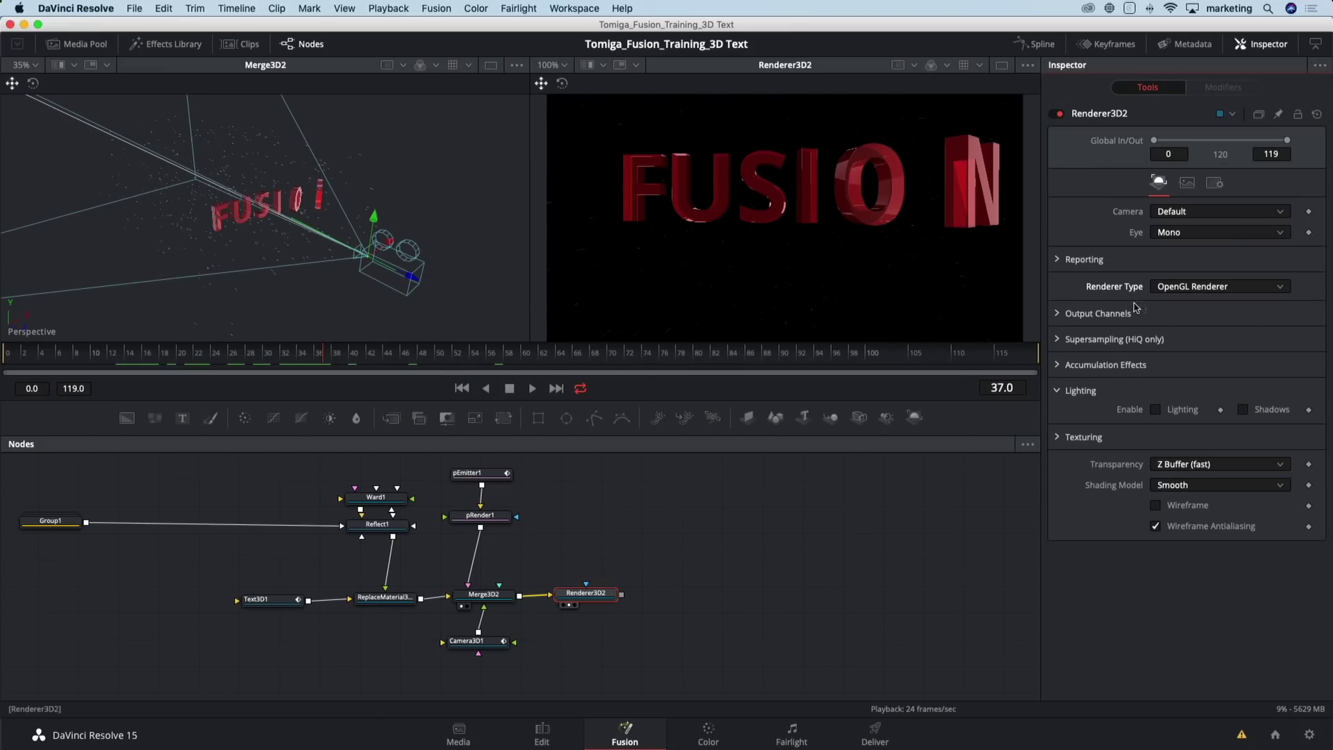
Enable Motion Blur on Renderer3D2 with Quality 10 and a Shutter Angle of 266.5
click(1215, 187)
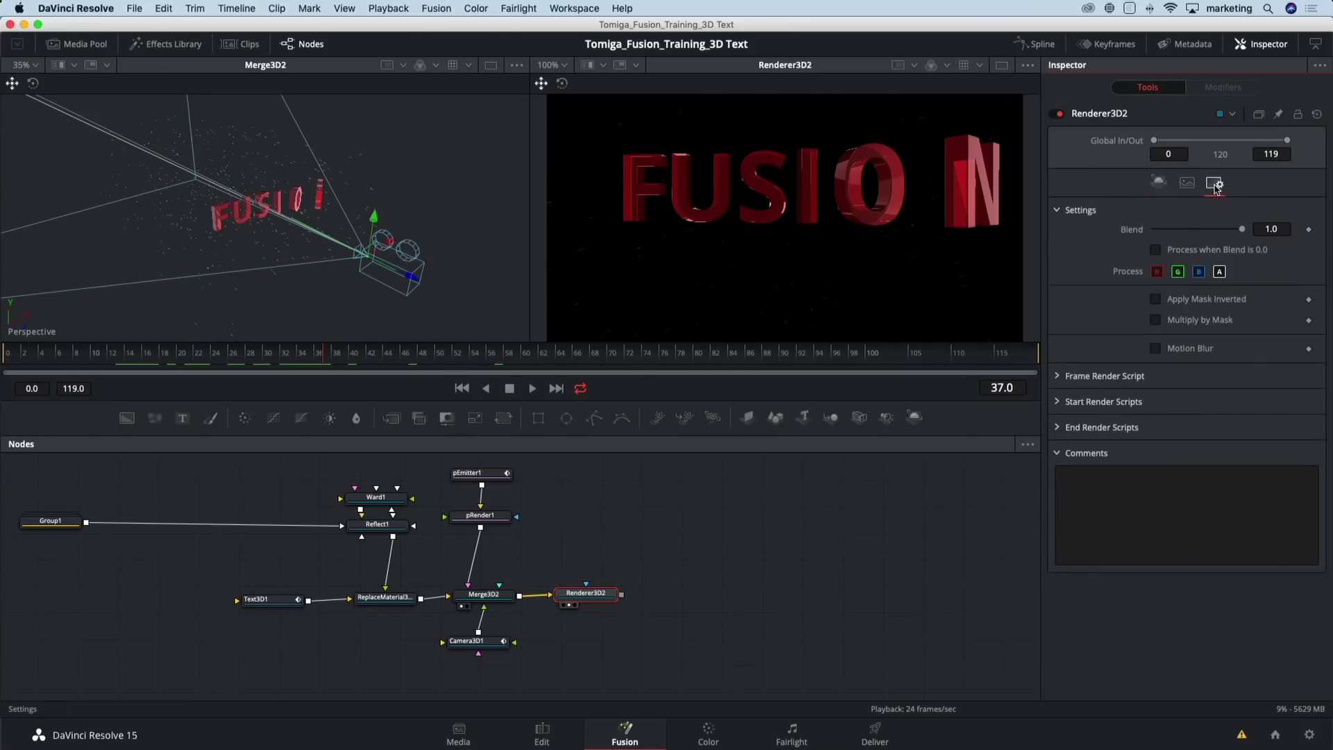
click(1178, 350)
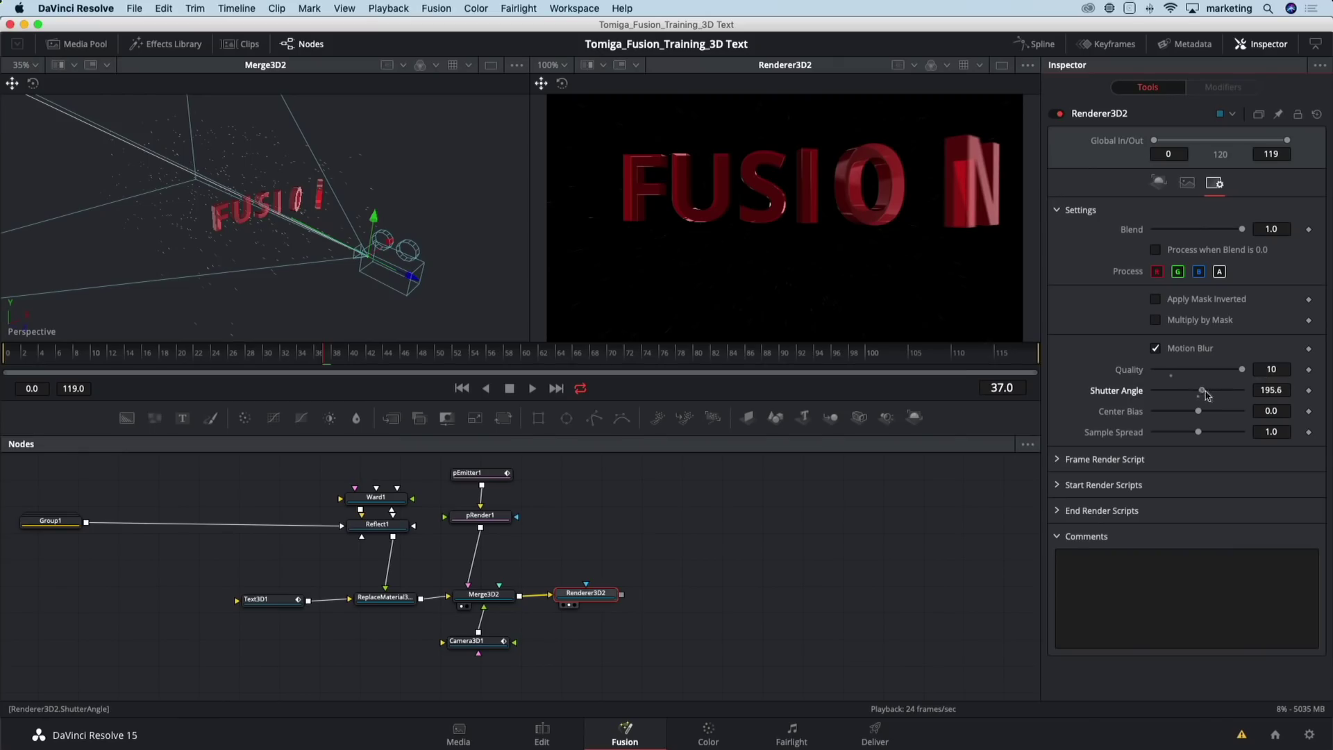
drag(1198, 390, 1222, 395)
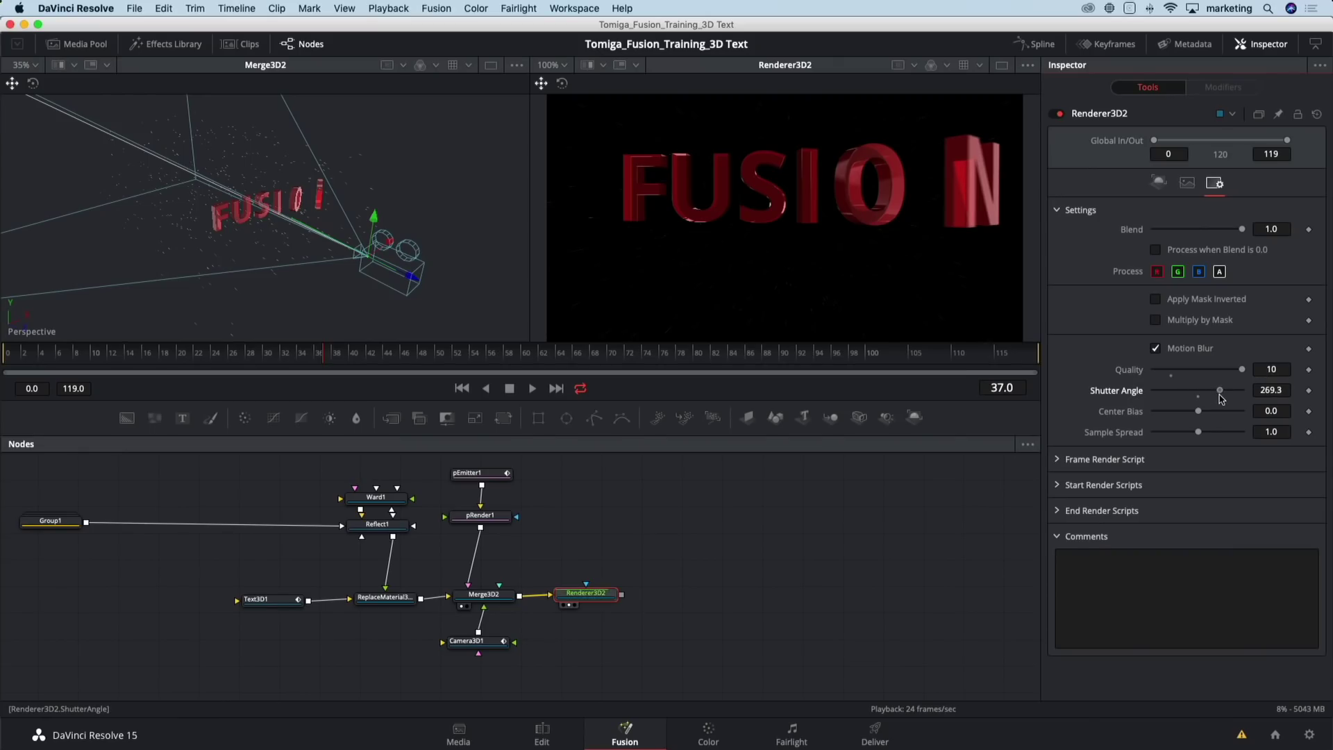
Play the rendered animation from an early frame and inspect the motion blur around frame 31
click(134, 357)
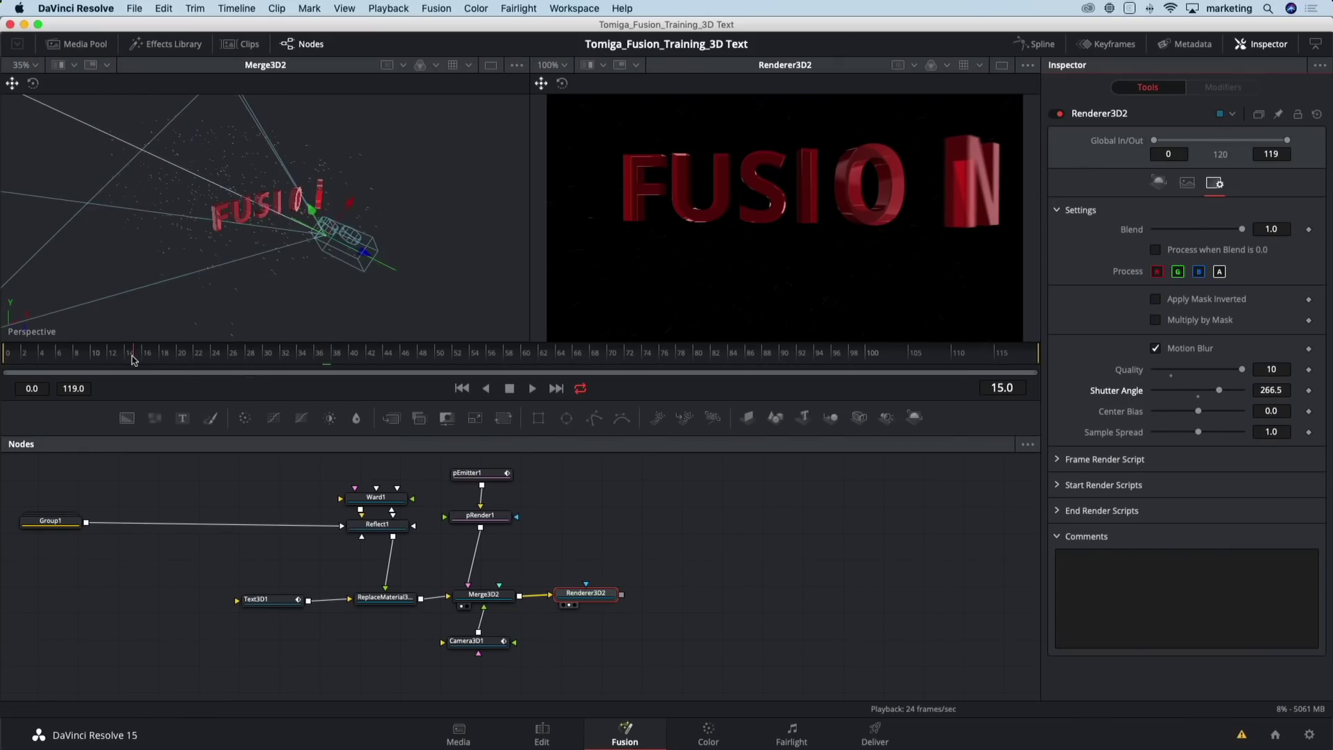
click(67, 364)
key(space)
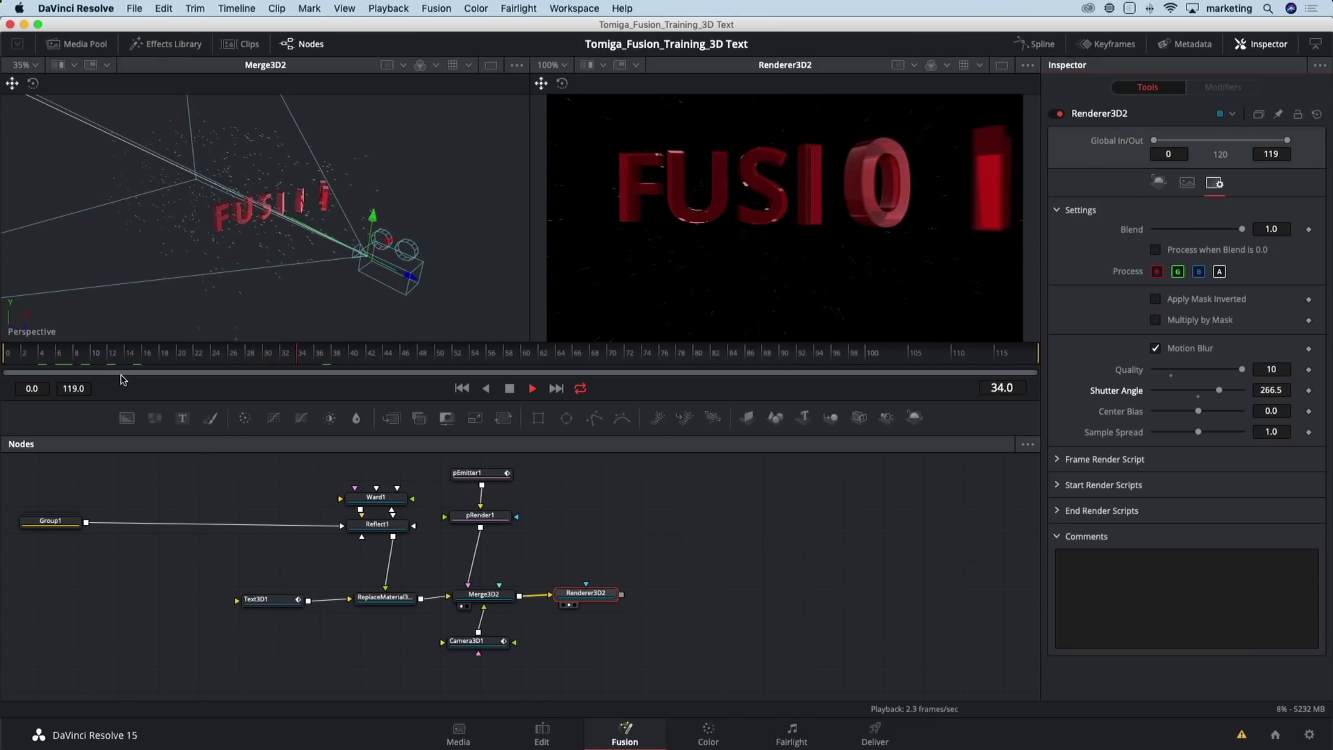
key(space)
click(271, 354)
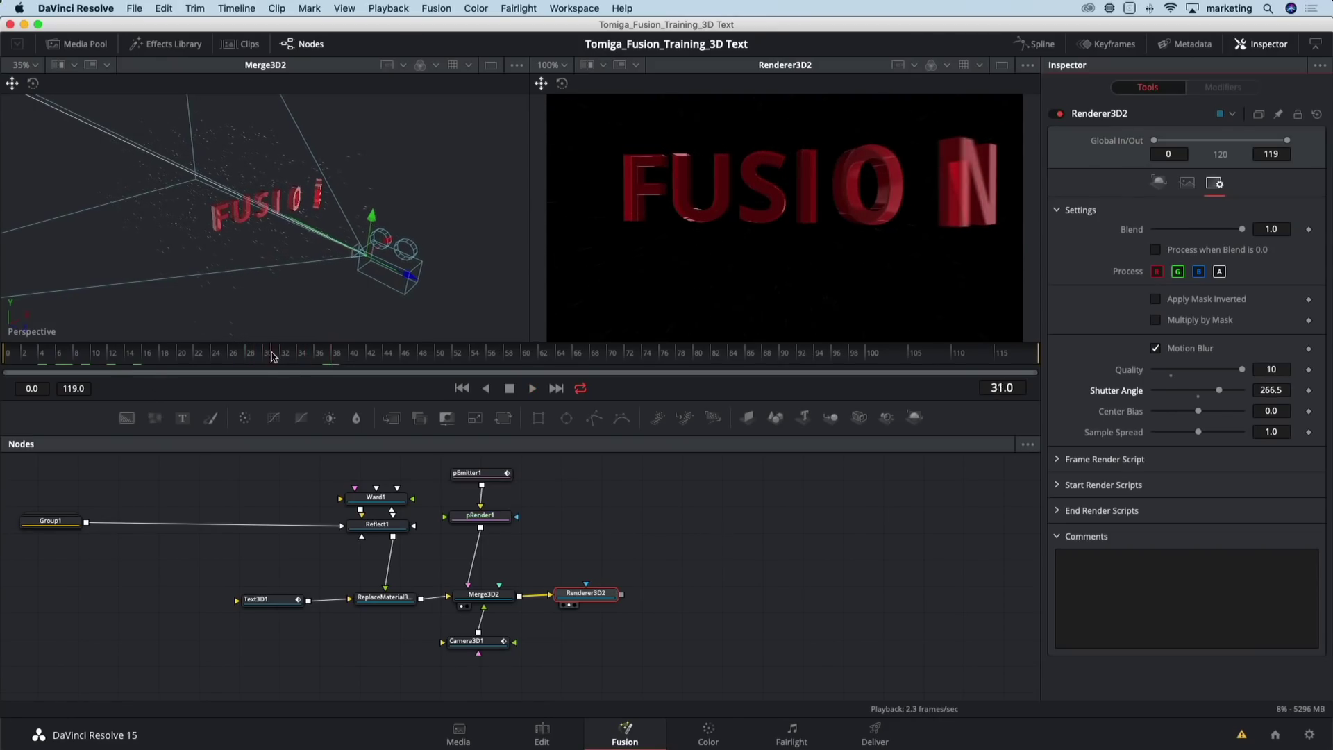
Remove Merge3D2 from the first viewer and switch to a single viewer showing Renderer3D2
click(464, 607)
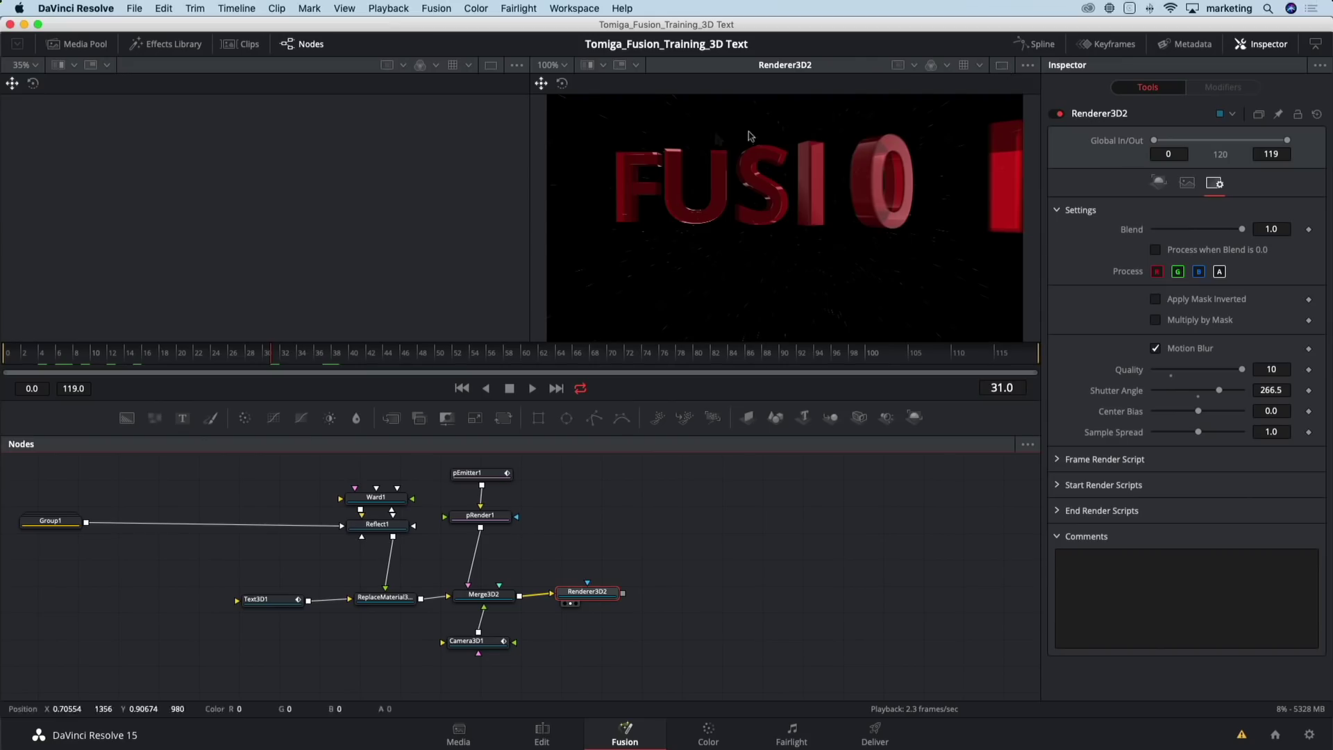
click(1002, 66)
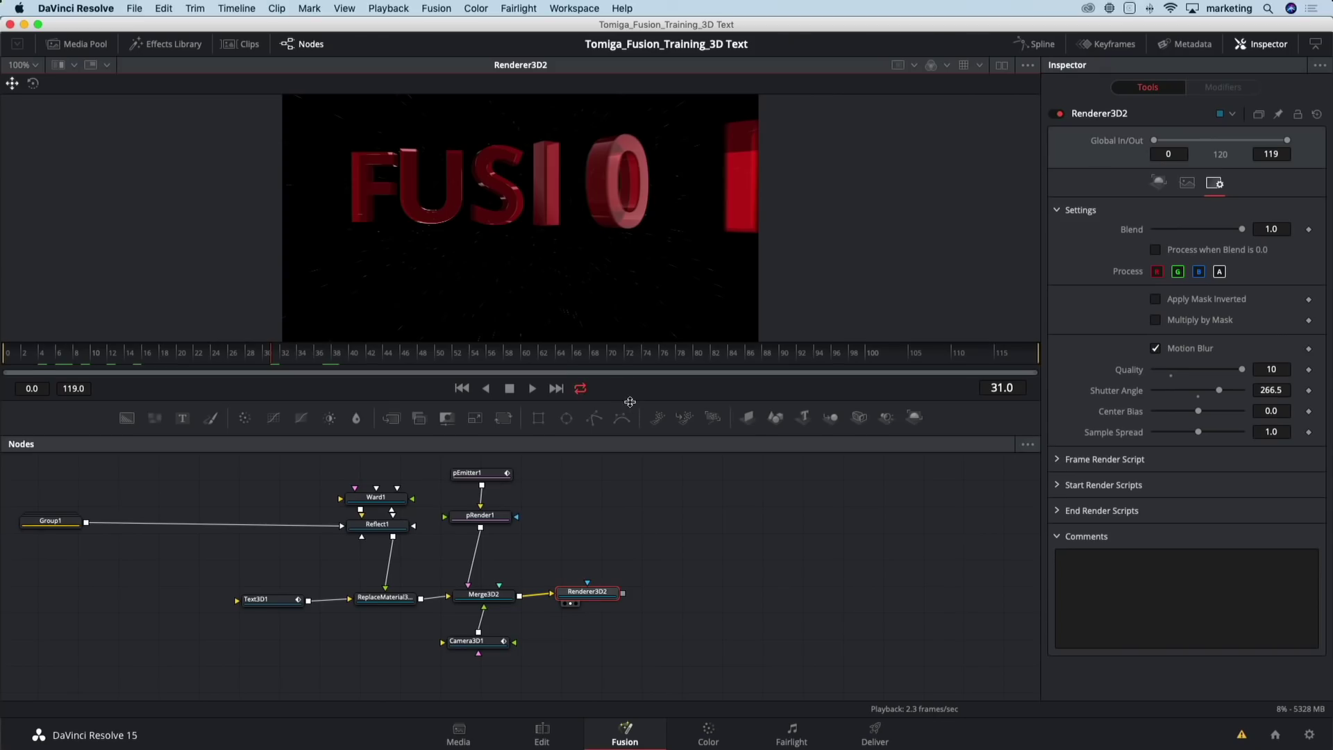
Enlarge the viewer above the node graph and align Renderer3D2 in line with Merge3D2
drag(630, 402, 638, 467)
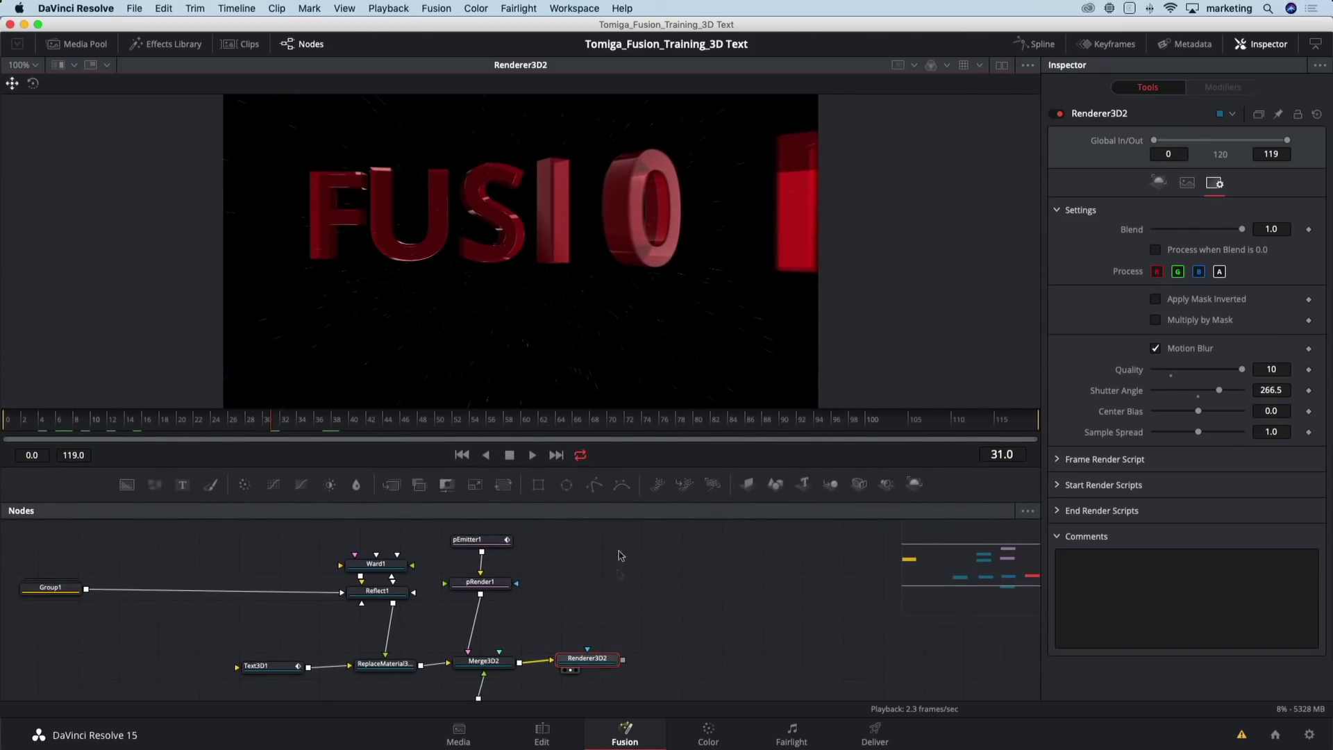
scroll(609, 626, down, 3)
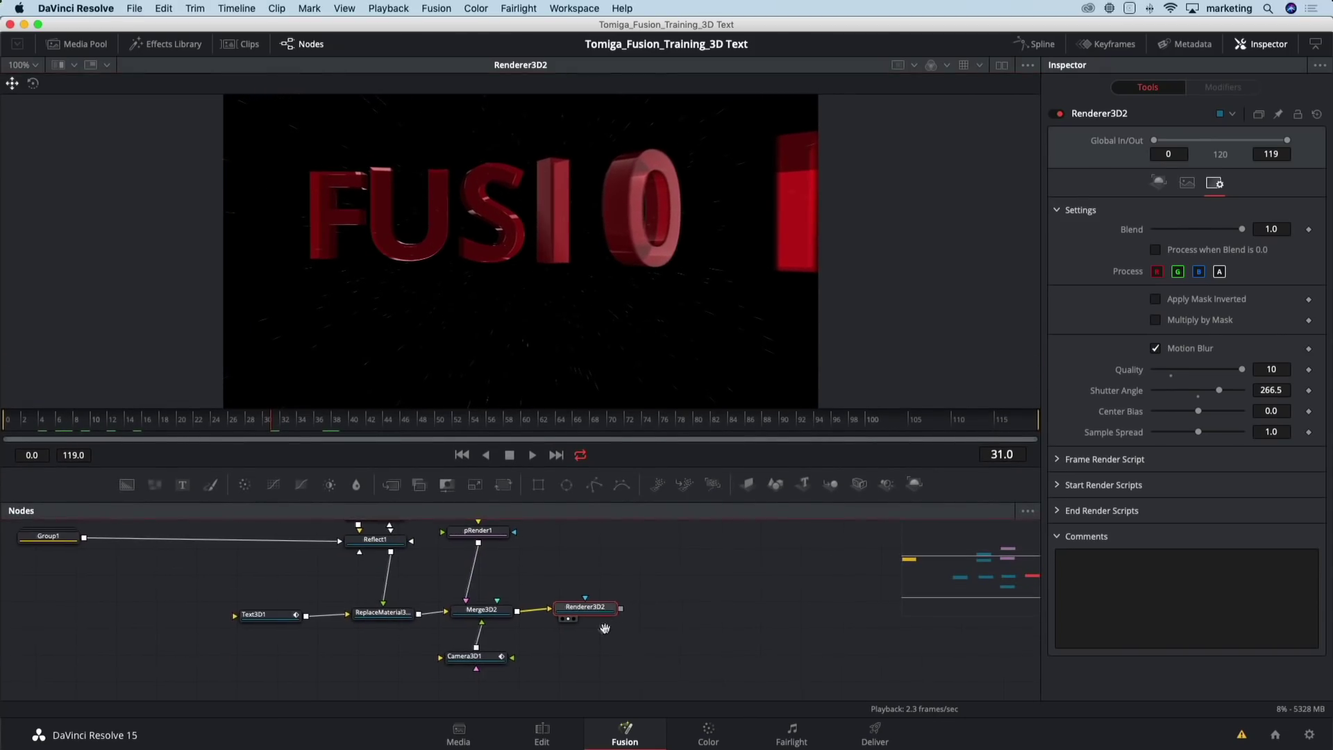
scroll(604, 628, right, 5)
scroll(605, 628, down, 1)
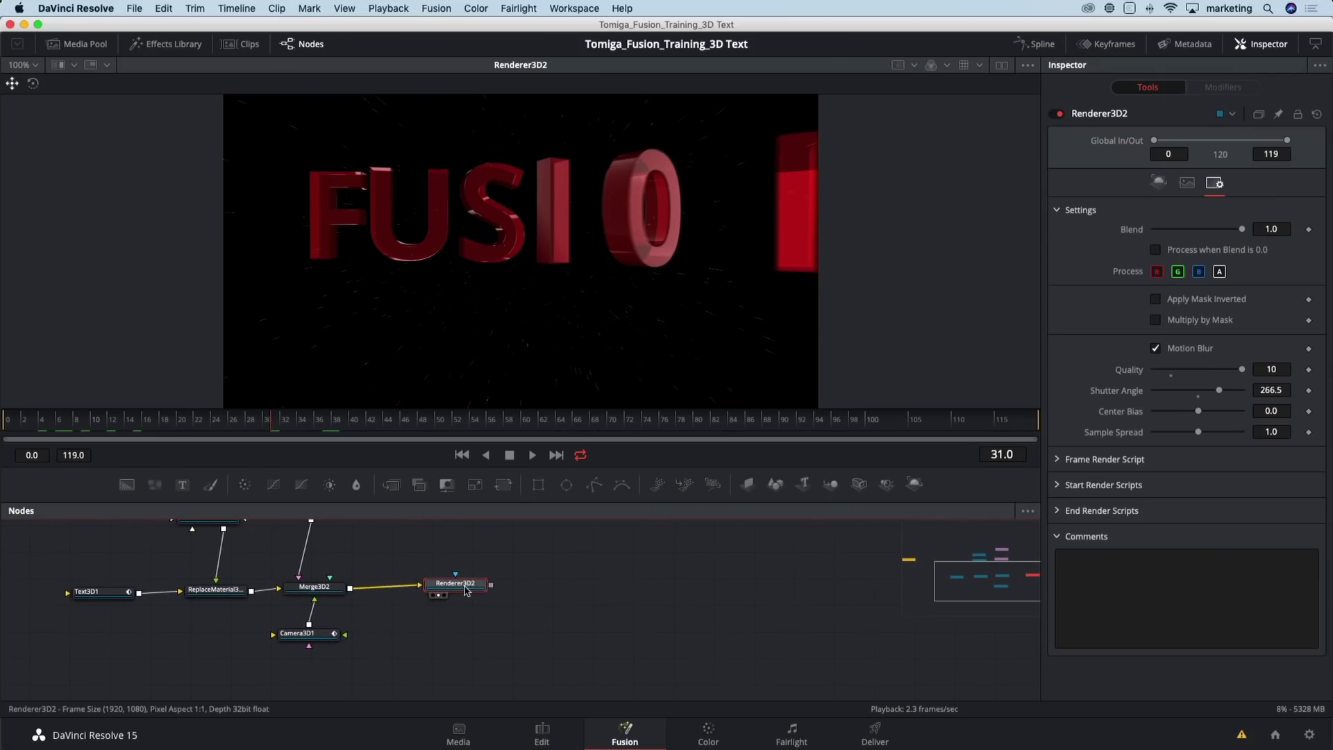
drag(465, 590, 461, 594)
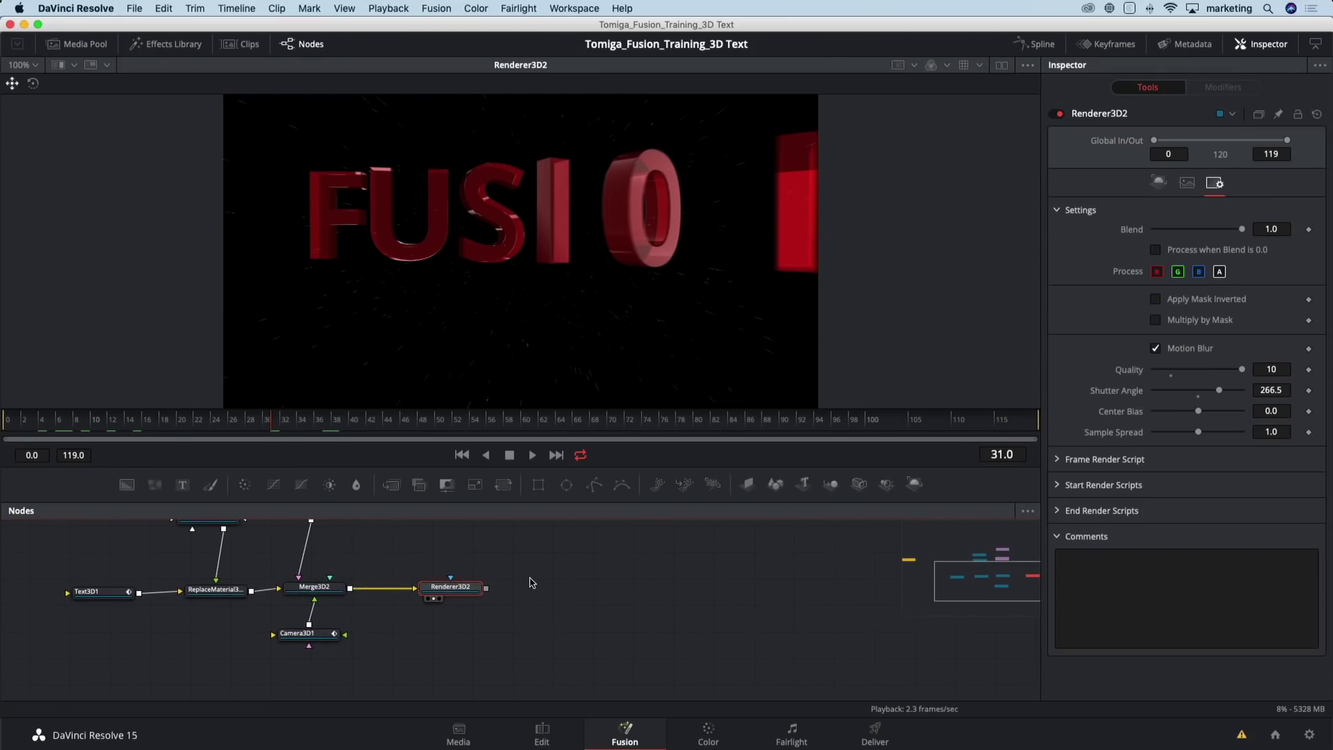
Add a Filter node fed by Renderer3D2, place it above the main node chain, and display it in the viewer
key(shift+space)
text(filt)
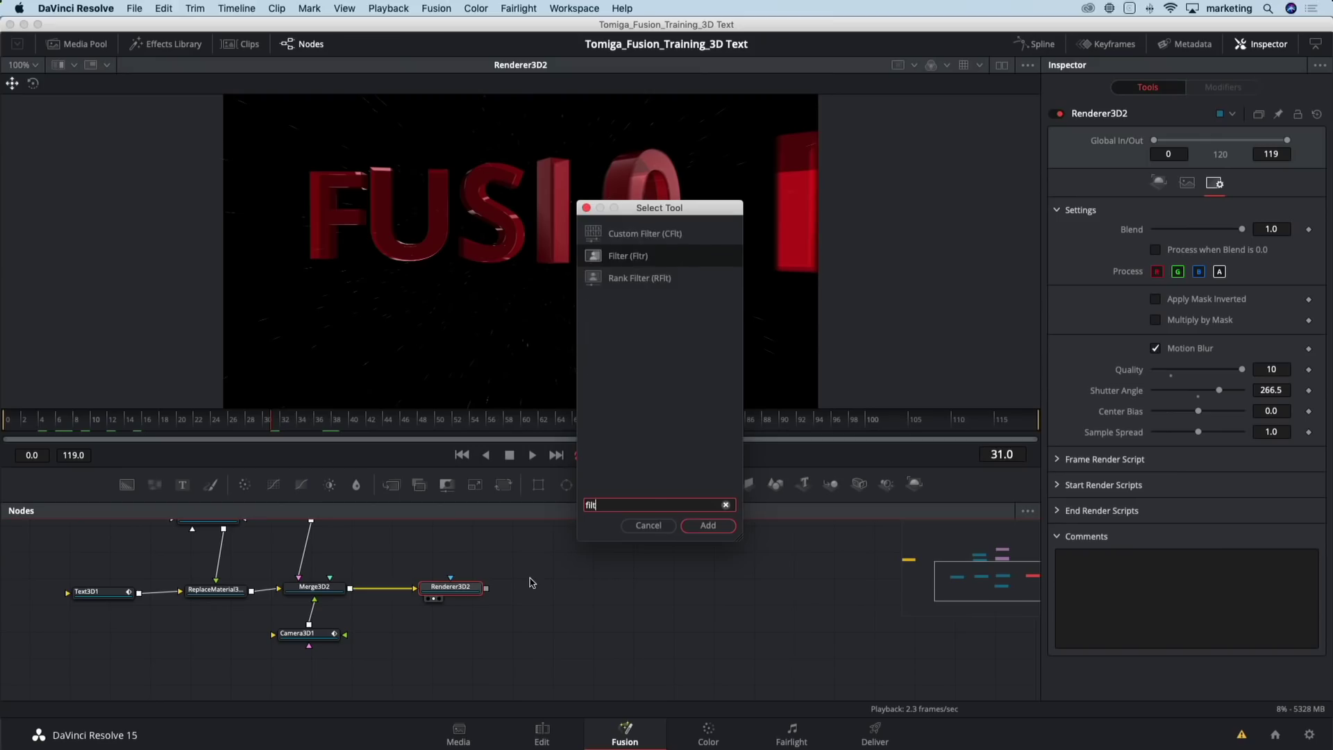
key(Return)
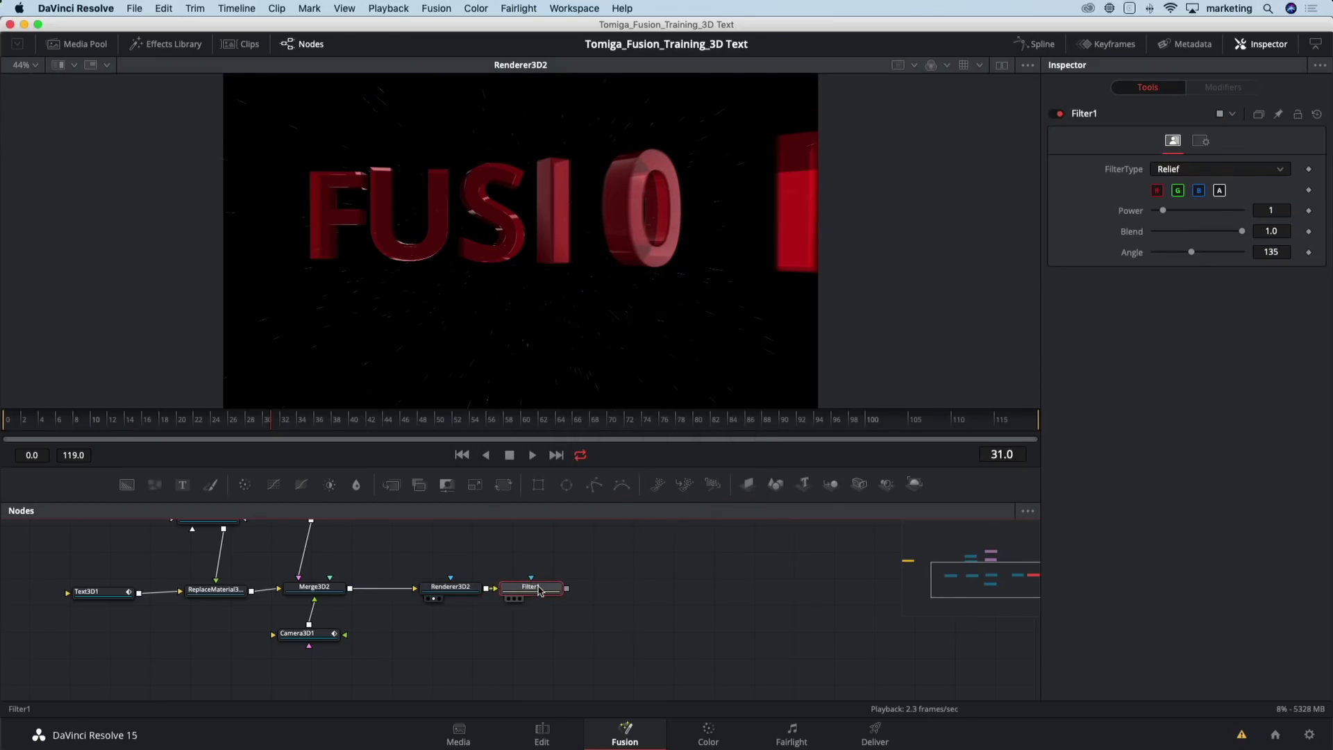
drag(539, 591, 566, 550)
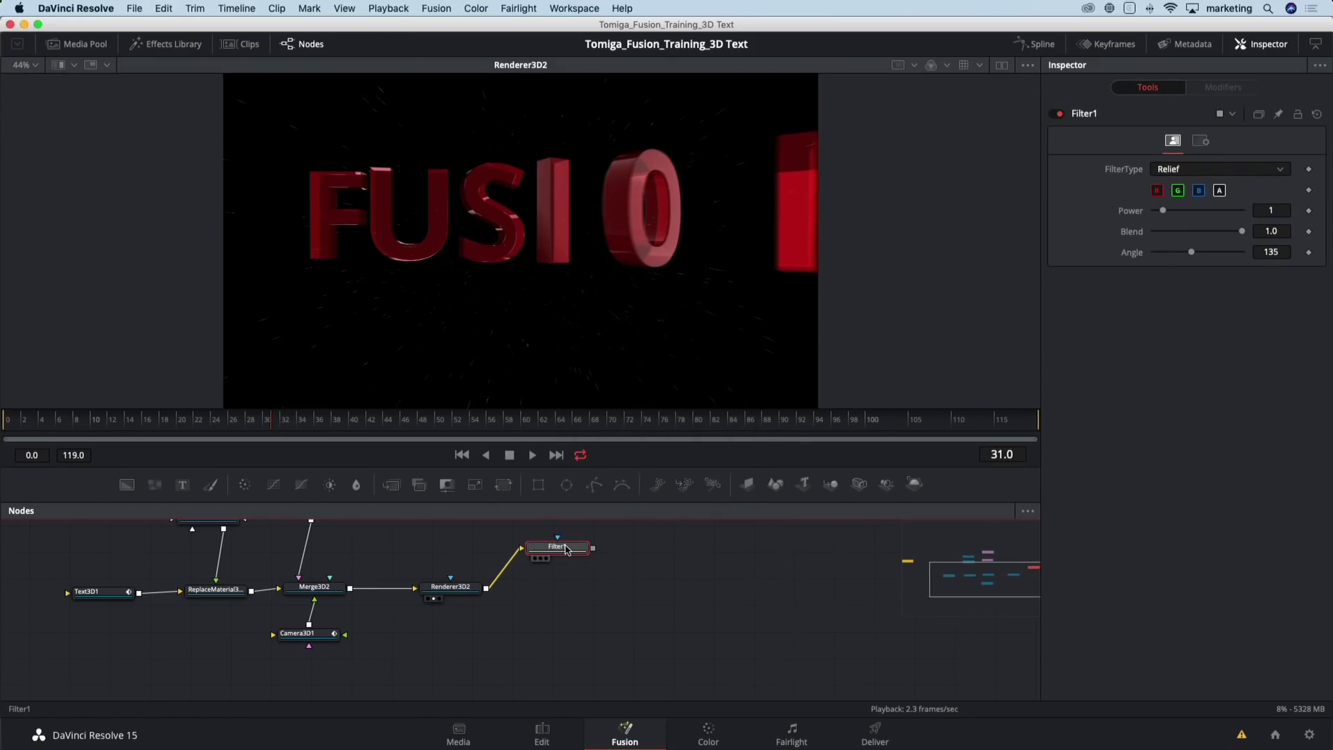
key(1)
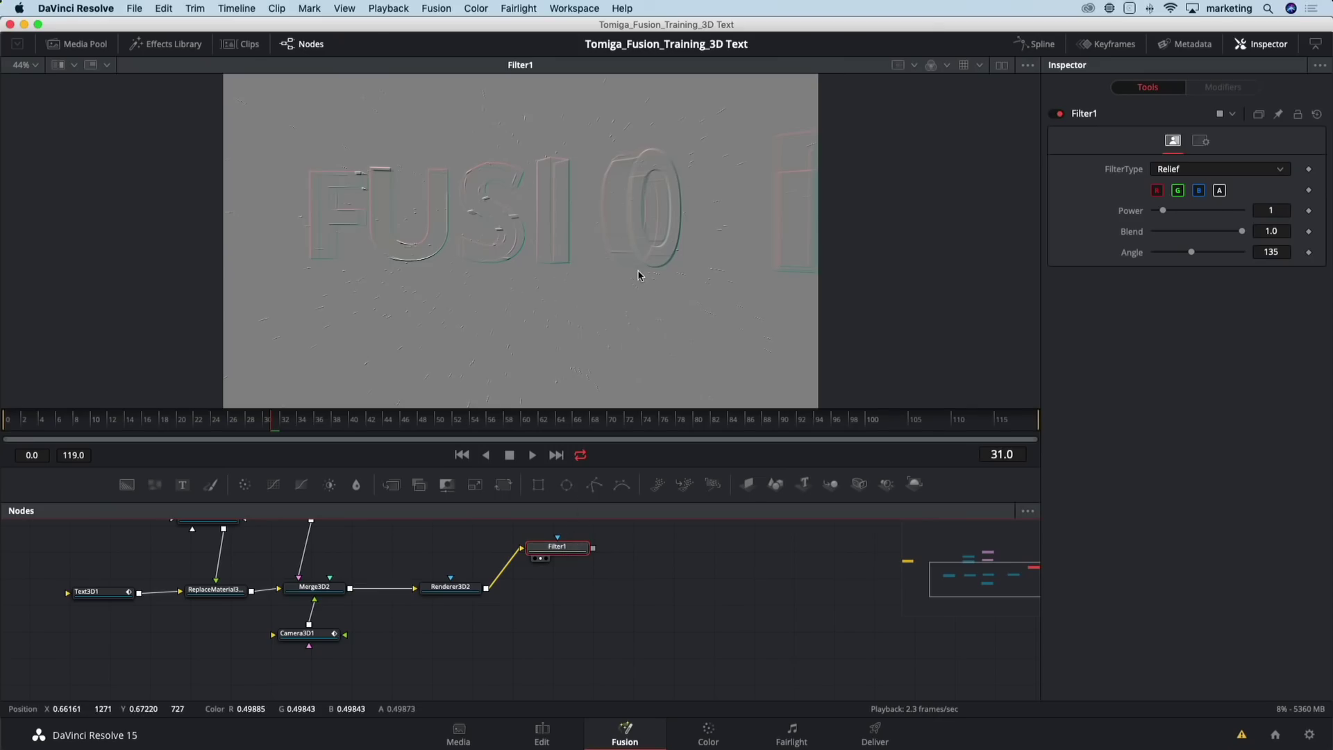
Set Filter1's type to Sobel and merge its output over the Renderer3D2 image with a new Merge node
click(1192, 171)
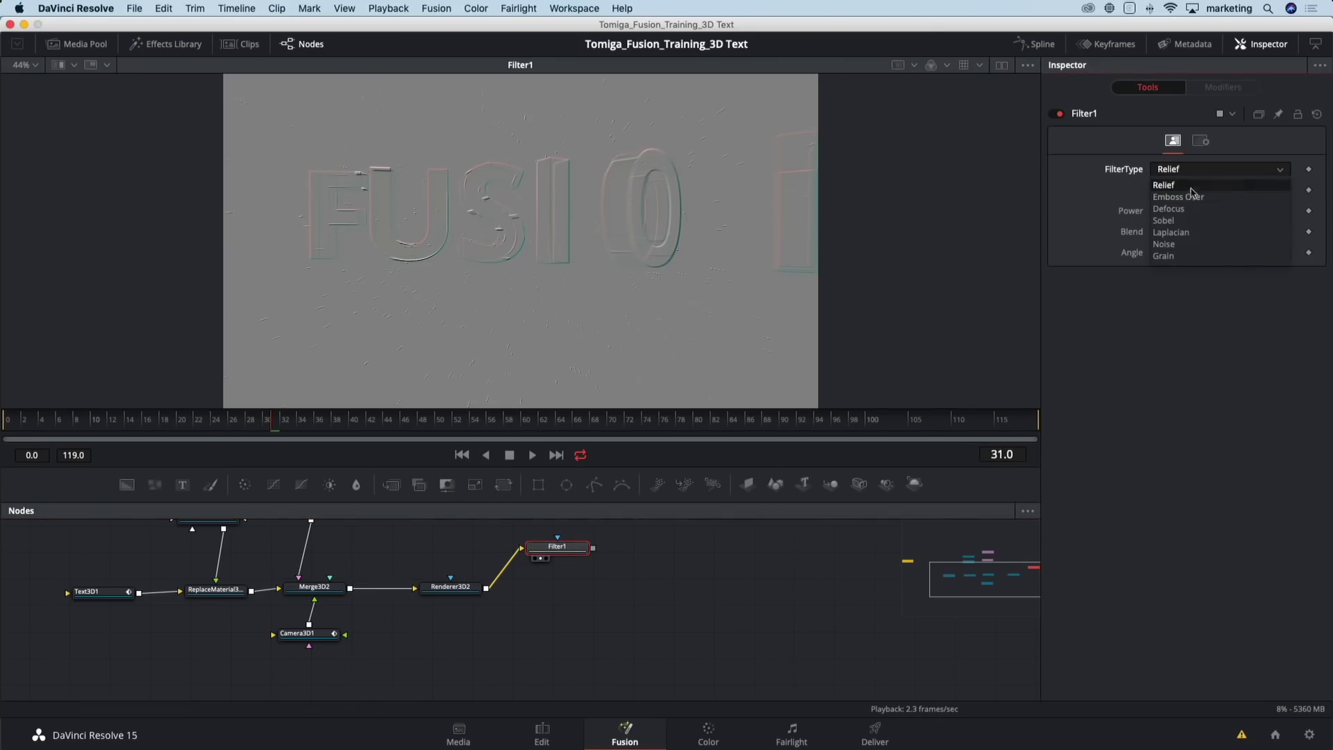
click(1177, 221)
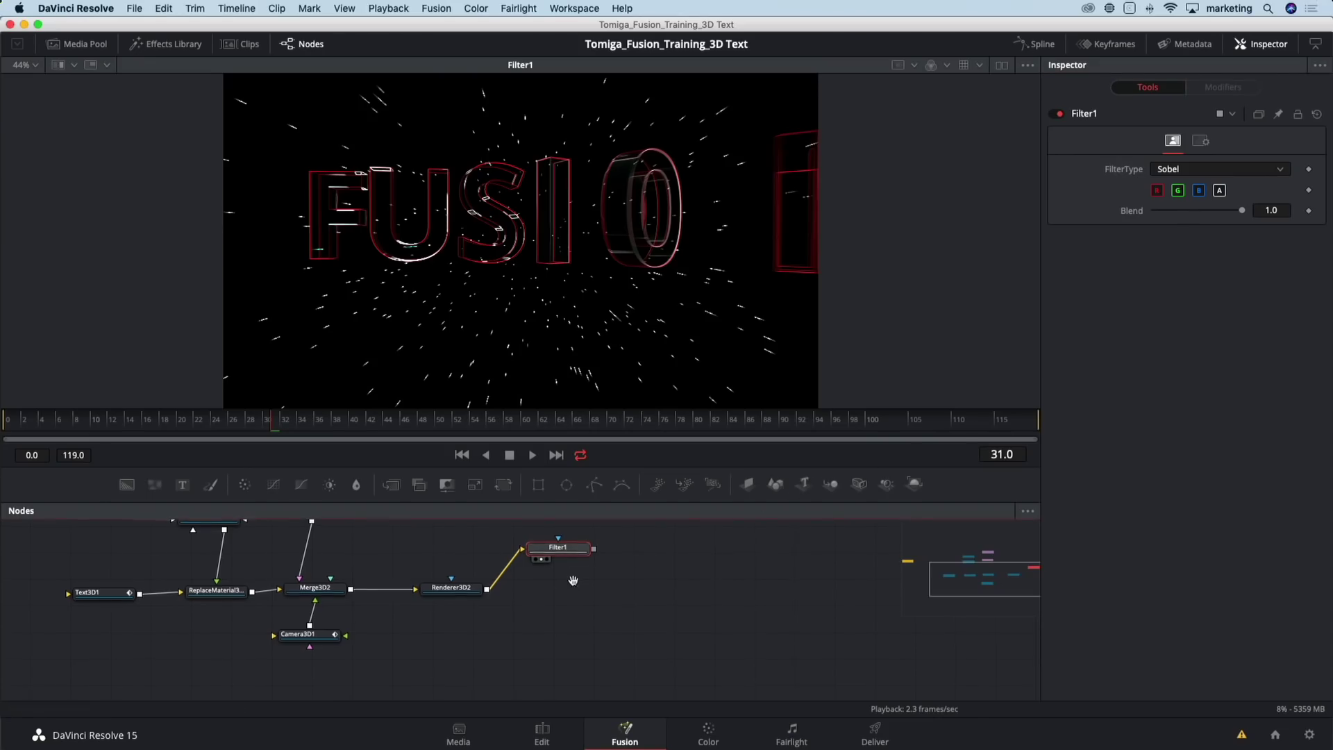
scroll(583, 611, up, 3)
drag(581, 588, 500, 637)
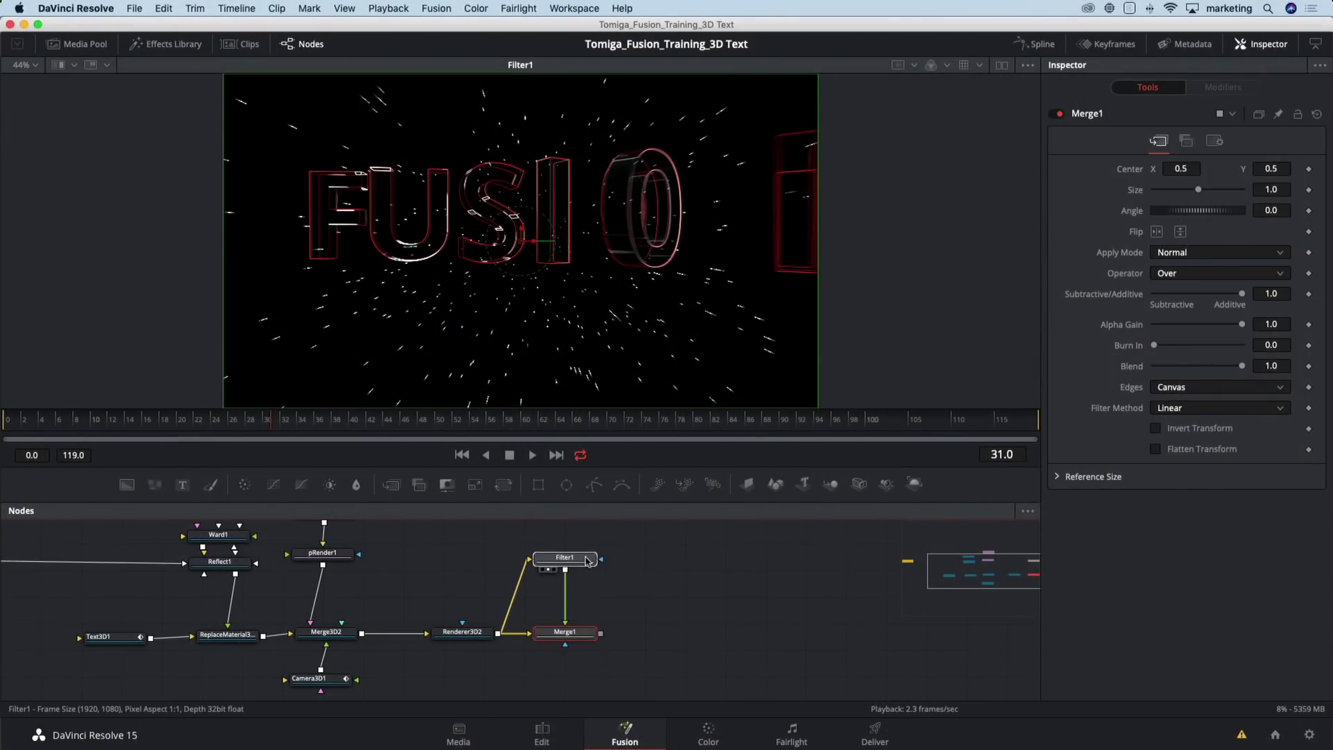
Insert a Blur node between Filter1 and Merge1 with a Blur Size of 1.3, and display it in the viewer
click(587, 554)
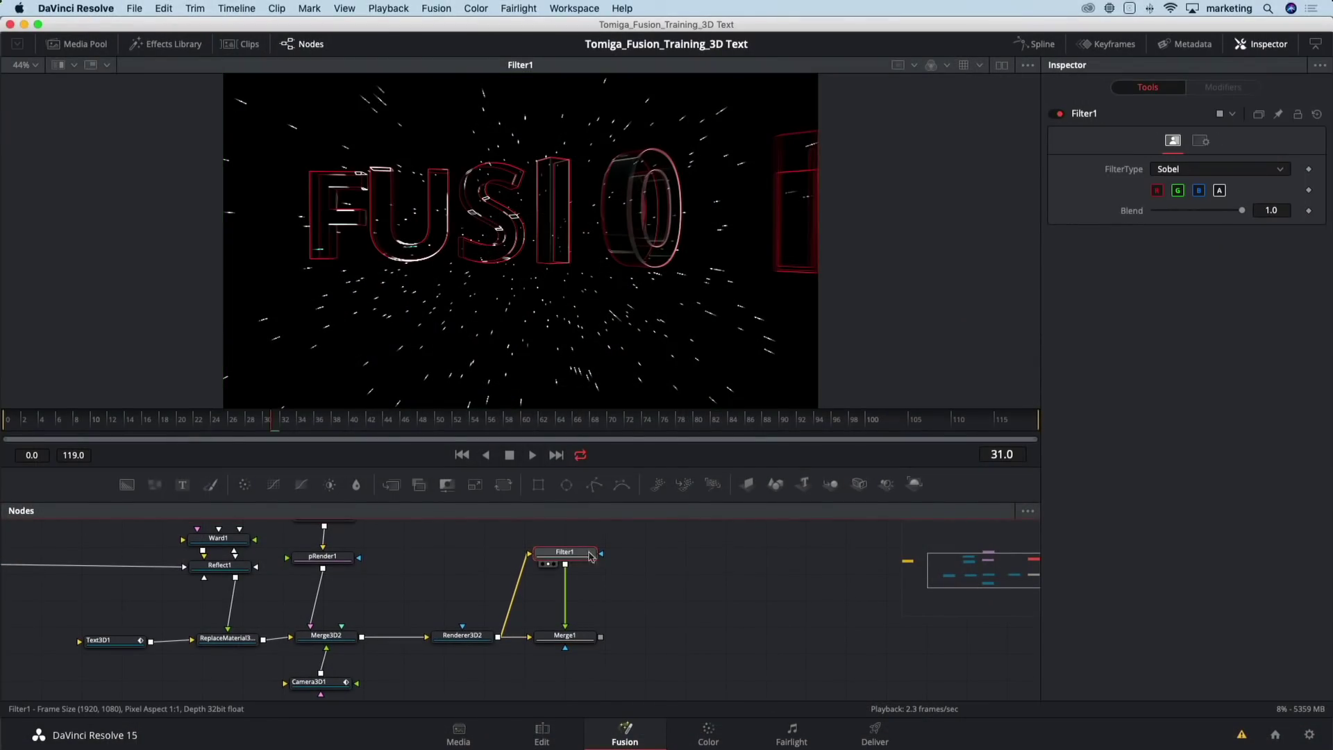
key(shift+space)
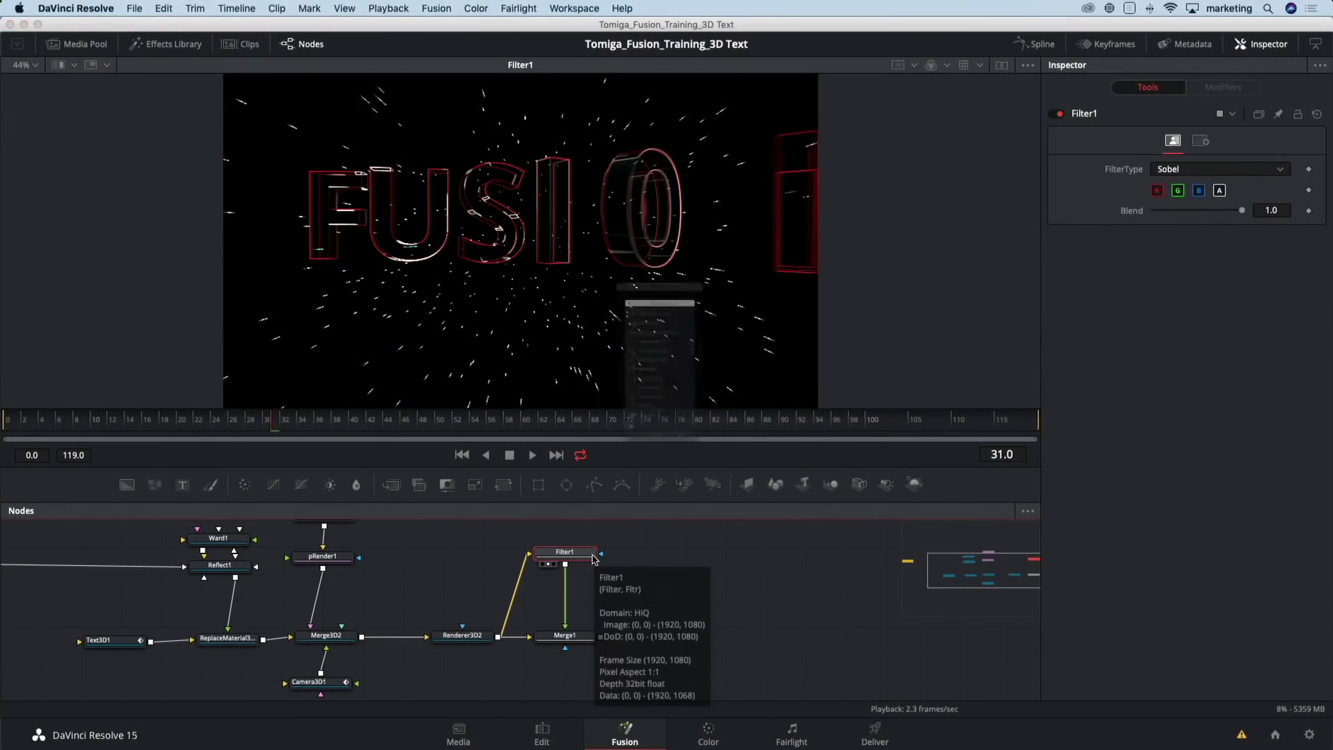
text(blur)
key(Return)
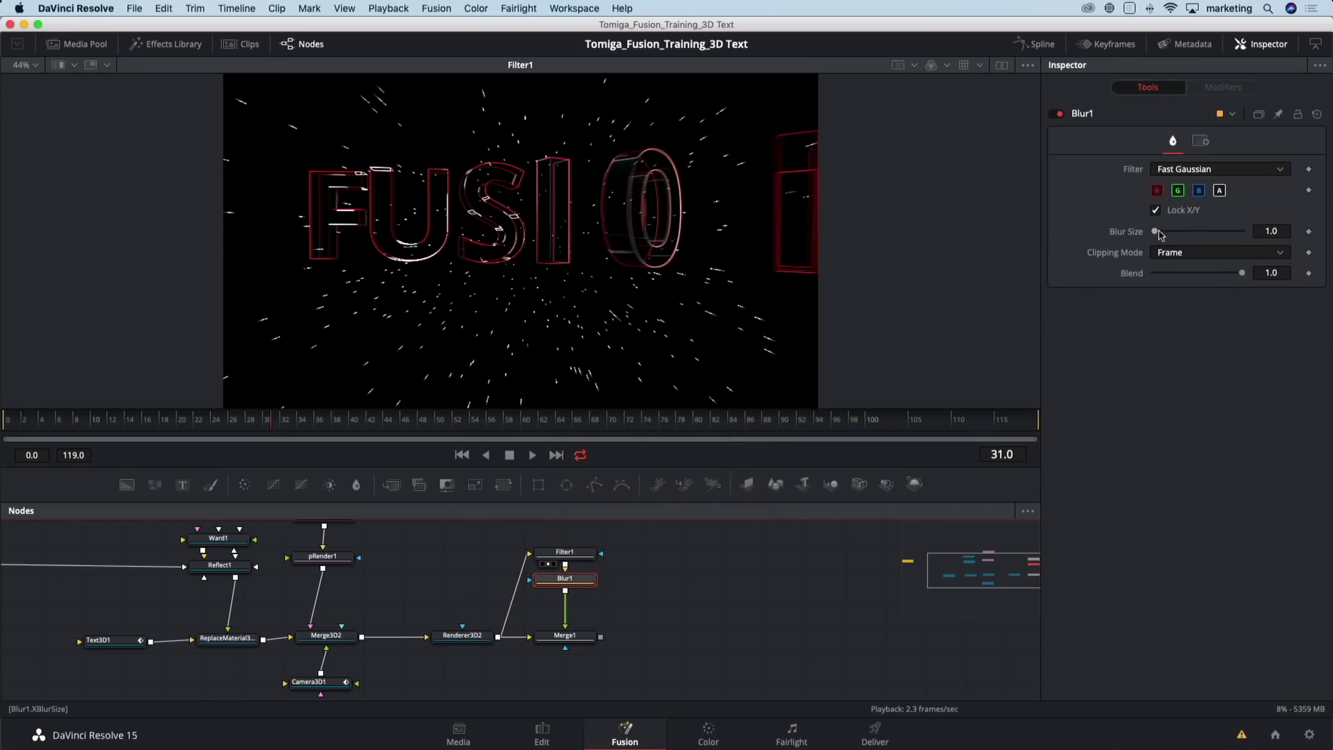
click(1259, 231)
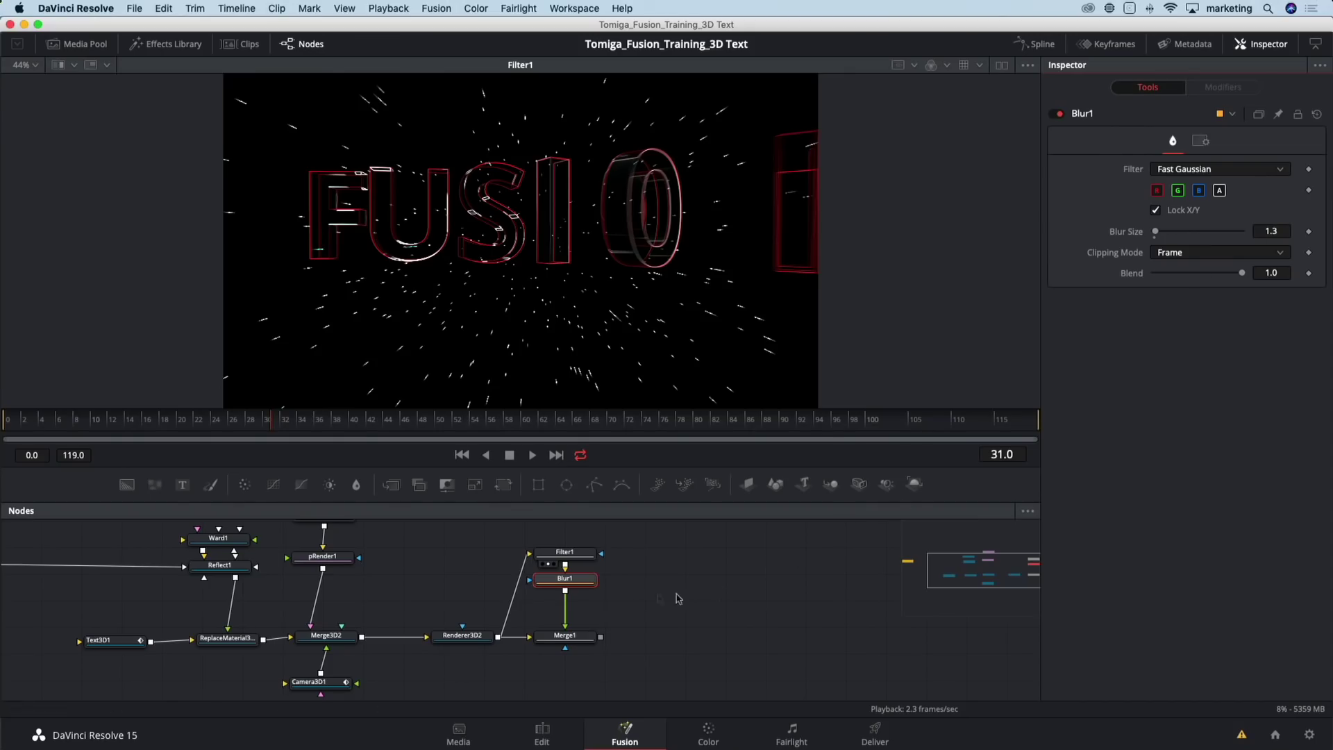
key(1)
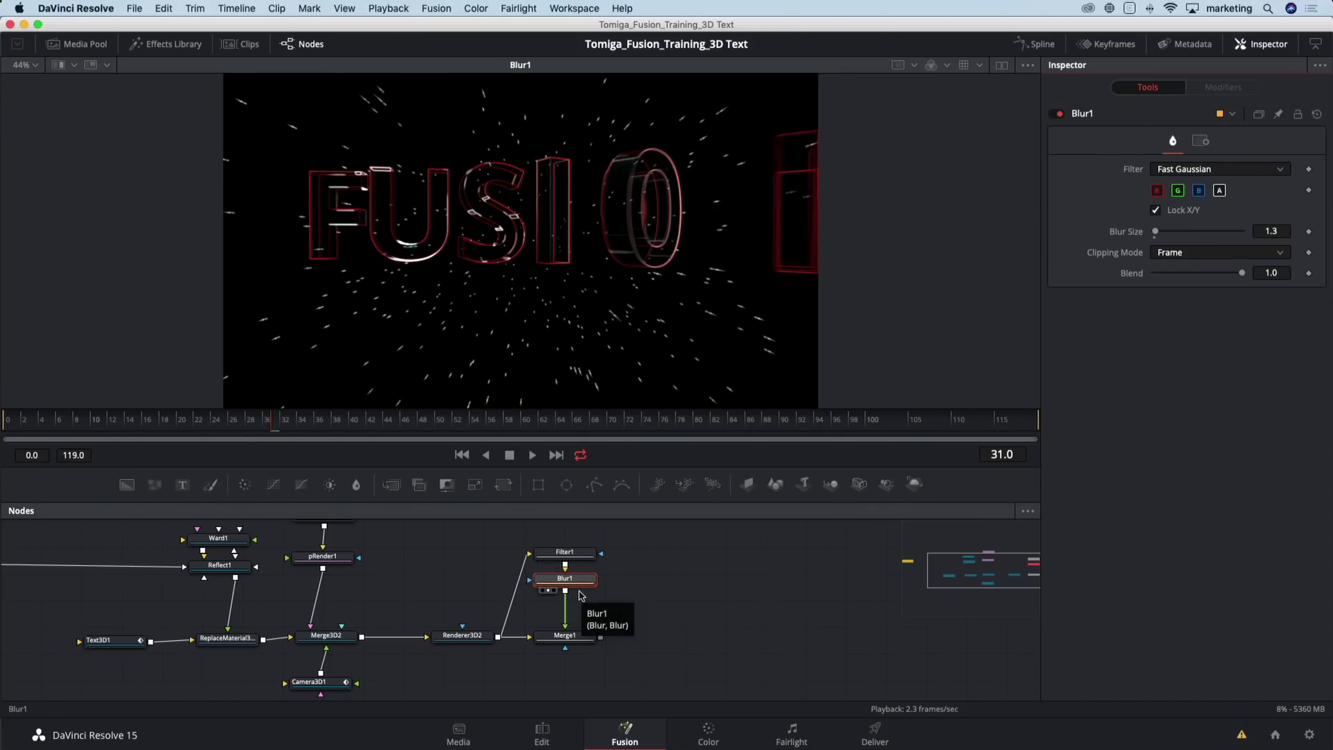
Compare the Renderer3D2 and Merge1 outputs in the viewer at frame 31 to judge the added edge highlights
click(589, 634)
key(1)
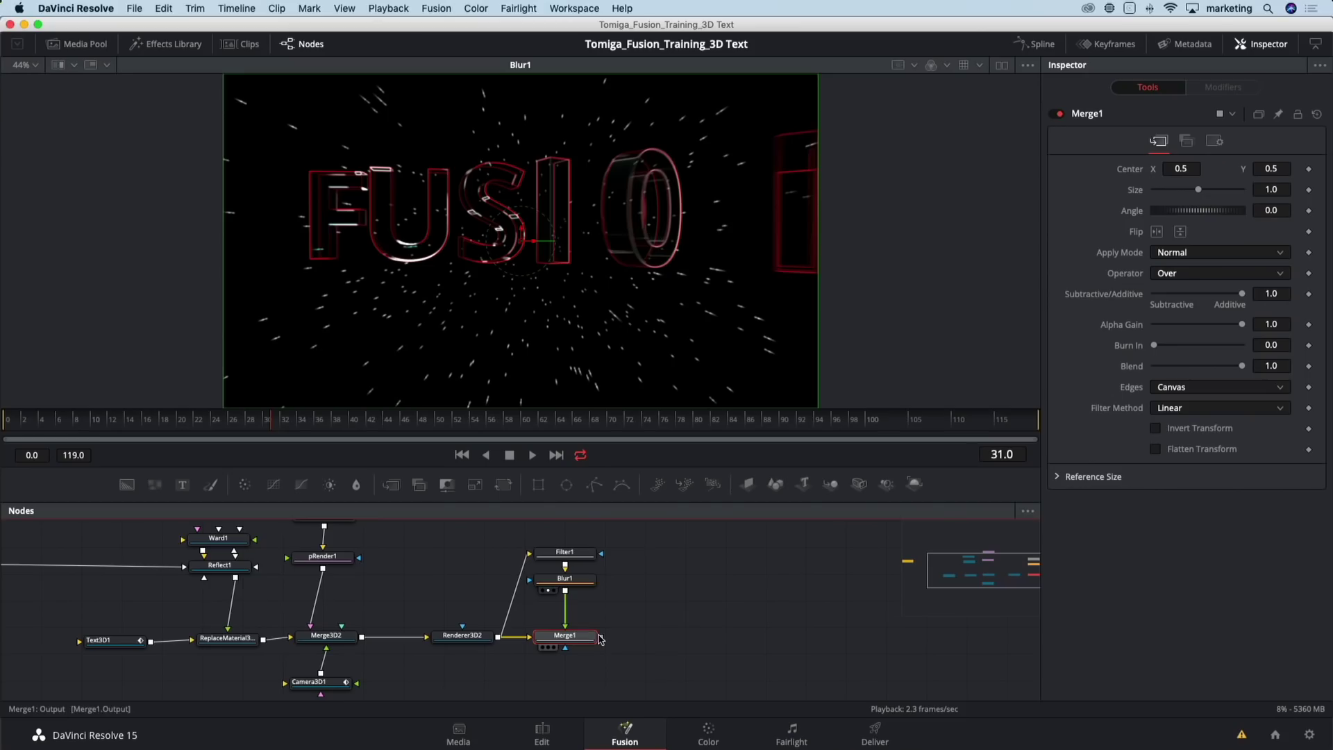
click(469, 642)
key(1)
click(574, 639)
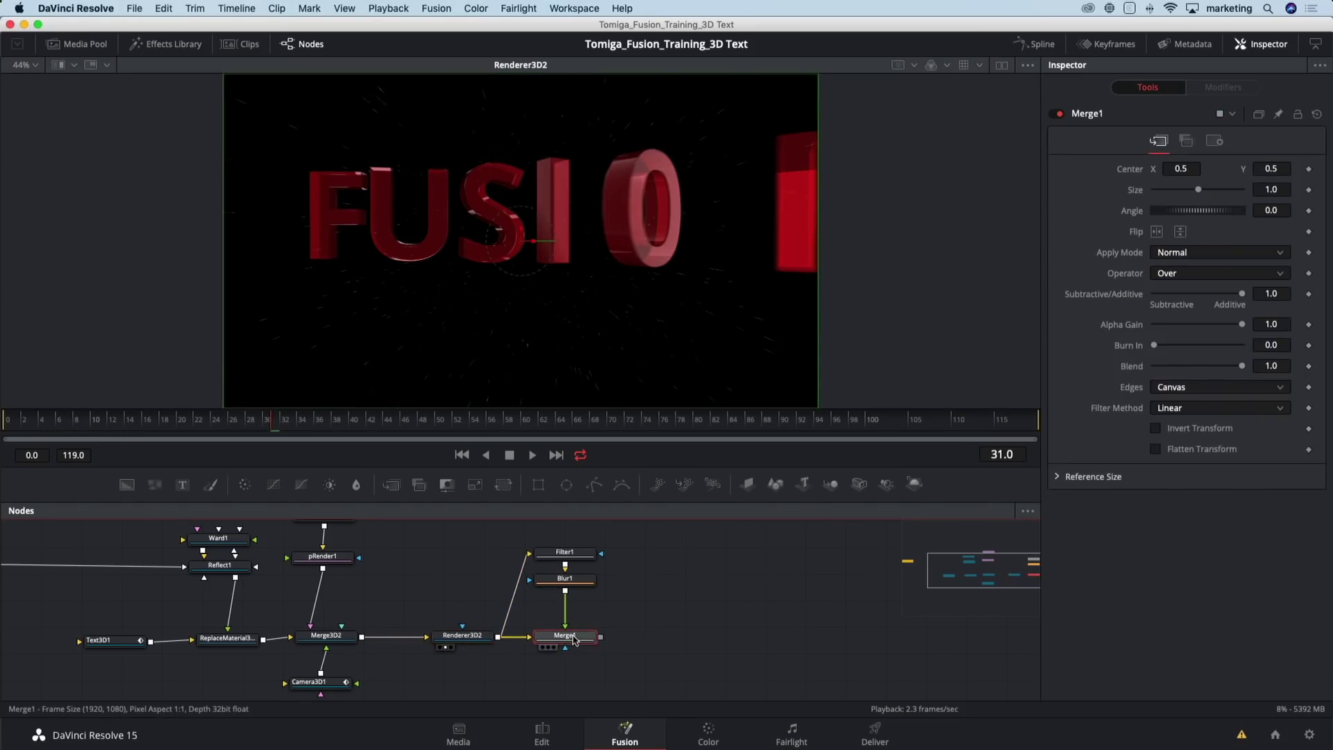
key(1)
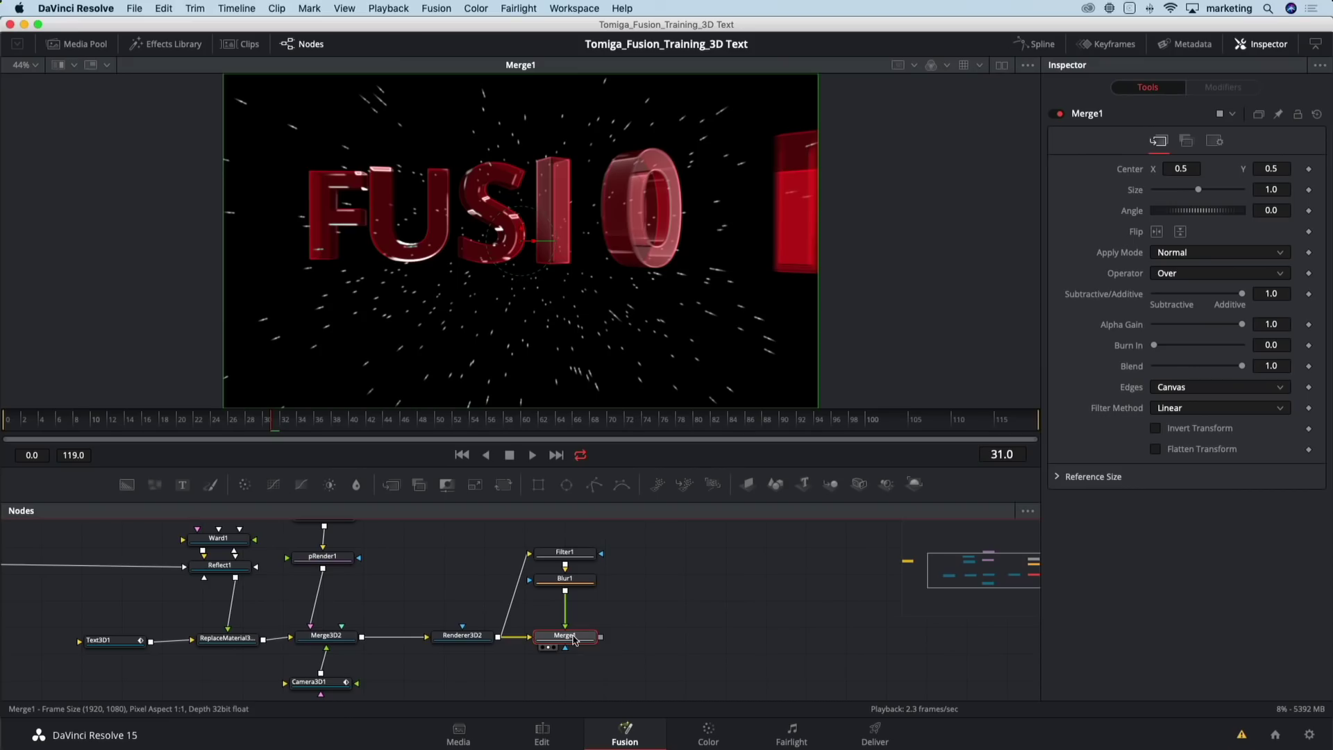
click(462, 636)
key(1)
click(548, 642)
key(1)
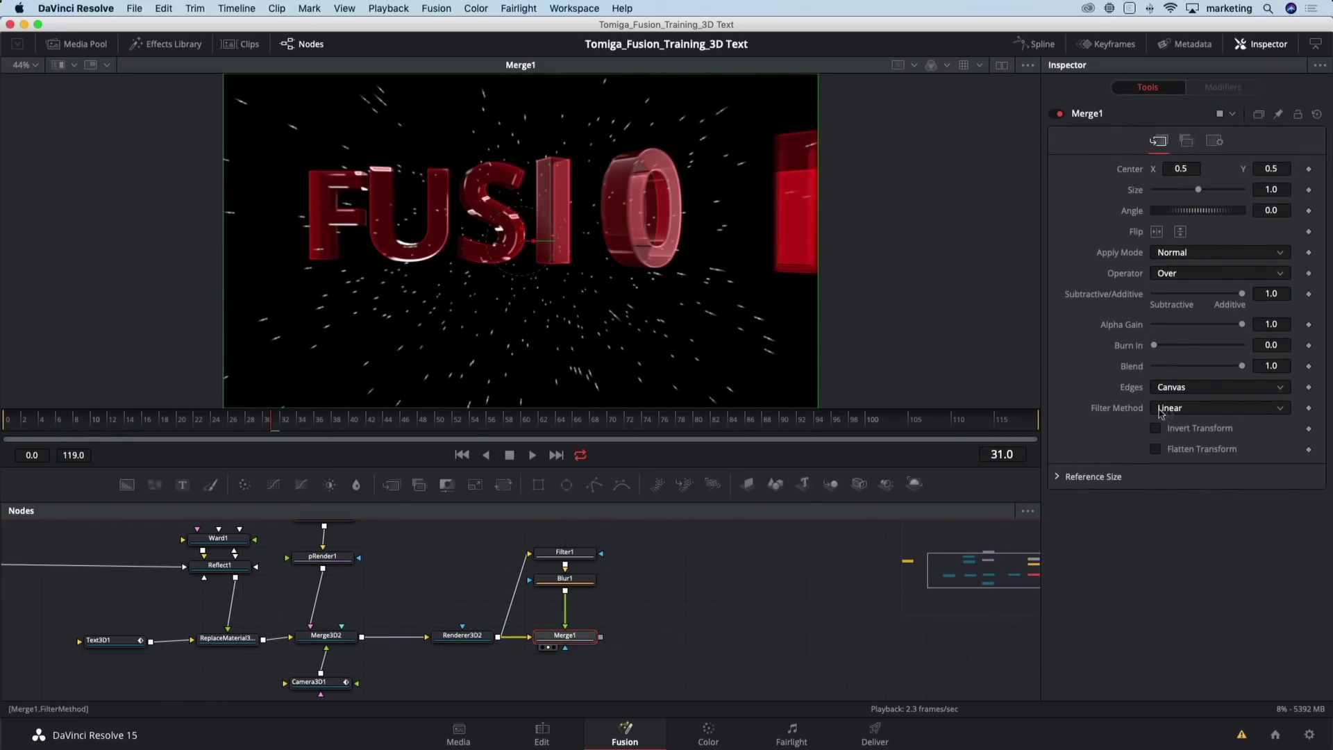
Lower Merge1's Blend to 0.654 and Alpha Gain to 0.795, and check the result up to frame 49
drag(1242, 368, 1213, 371)
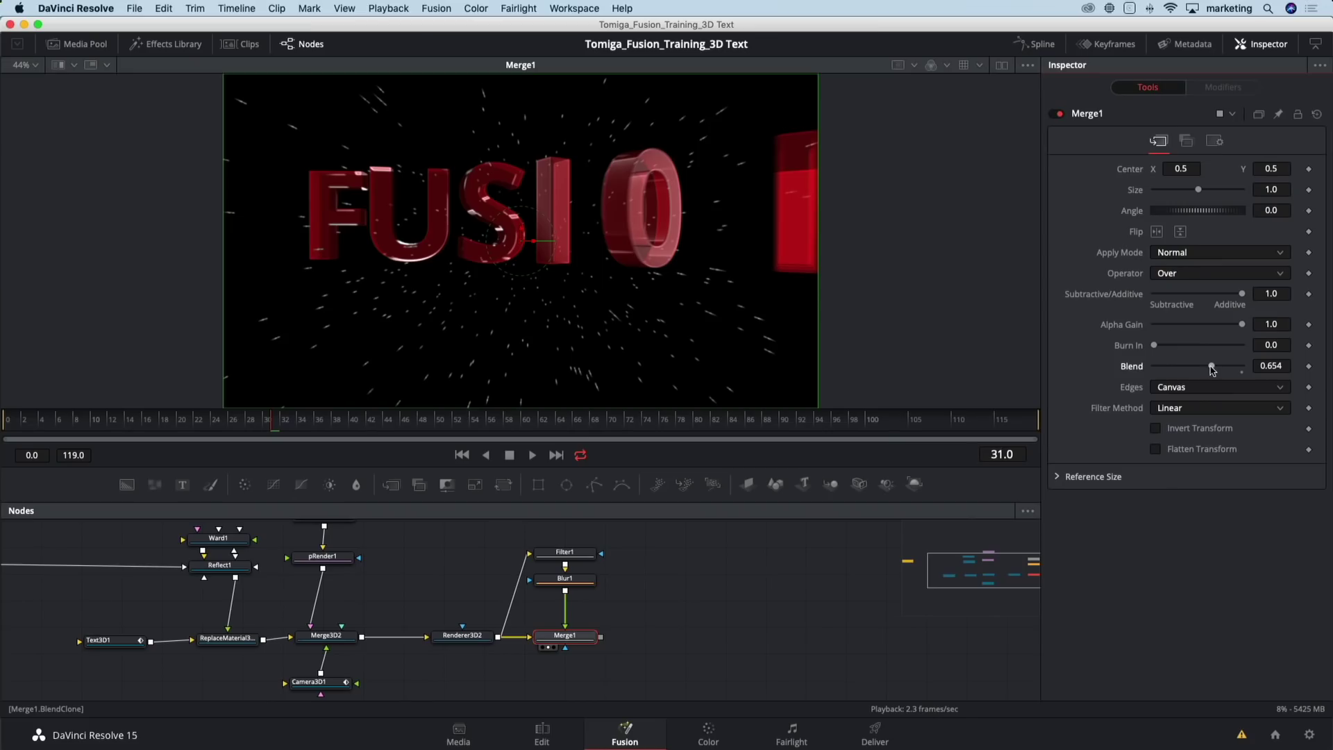
drag(1242, 324, 1226, 327)
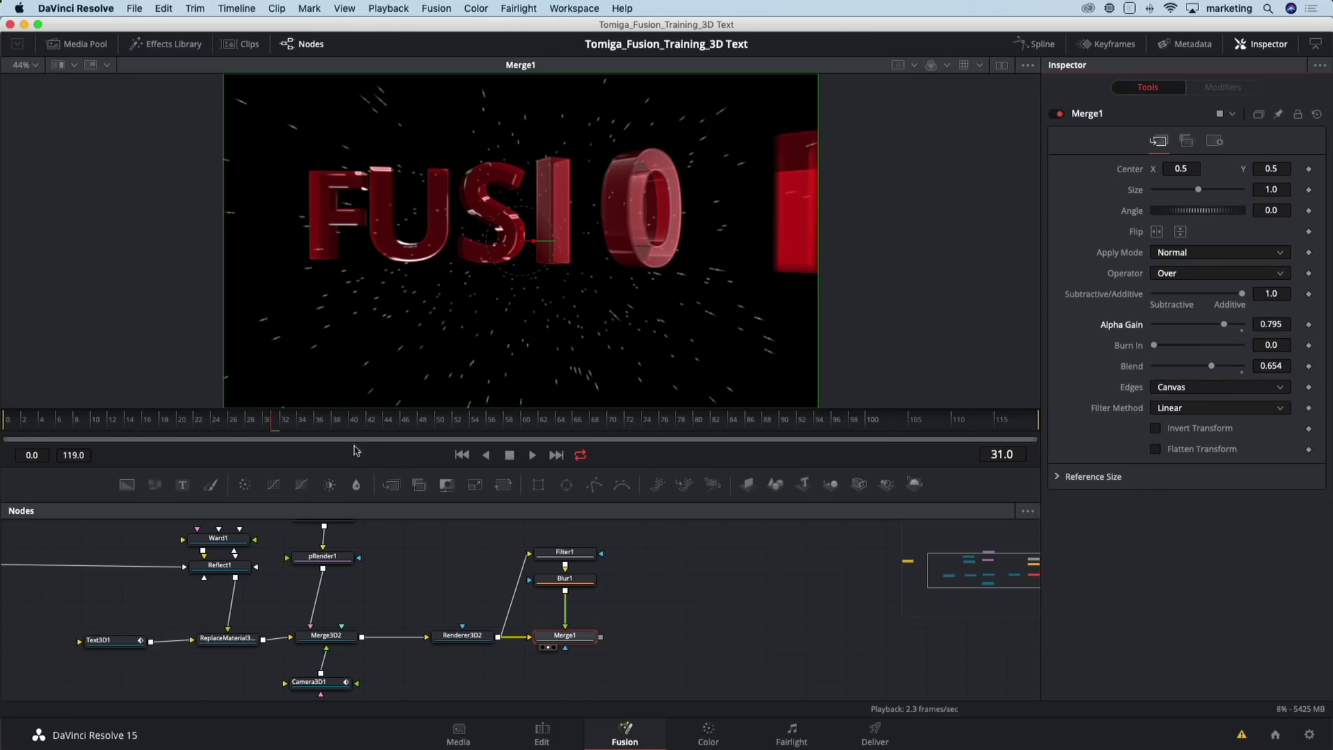
click(388, 422)
click(432, 422)
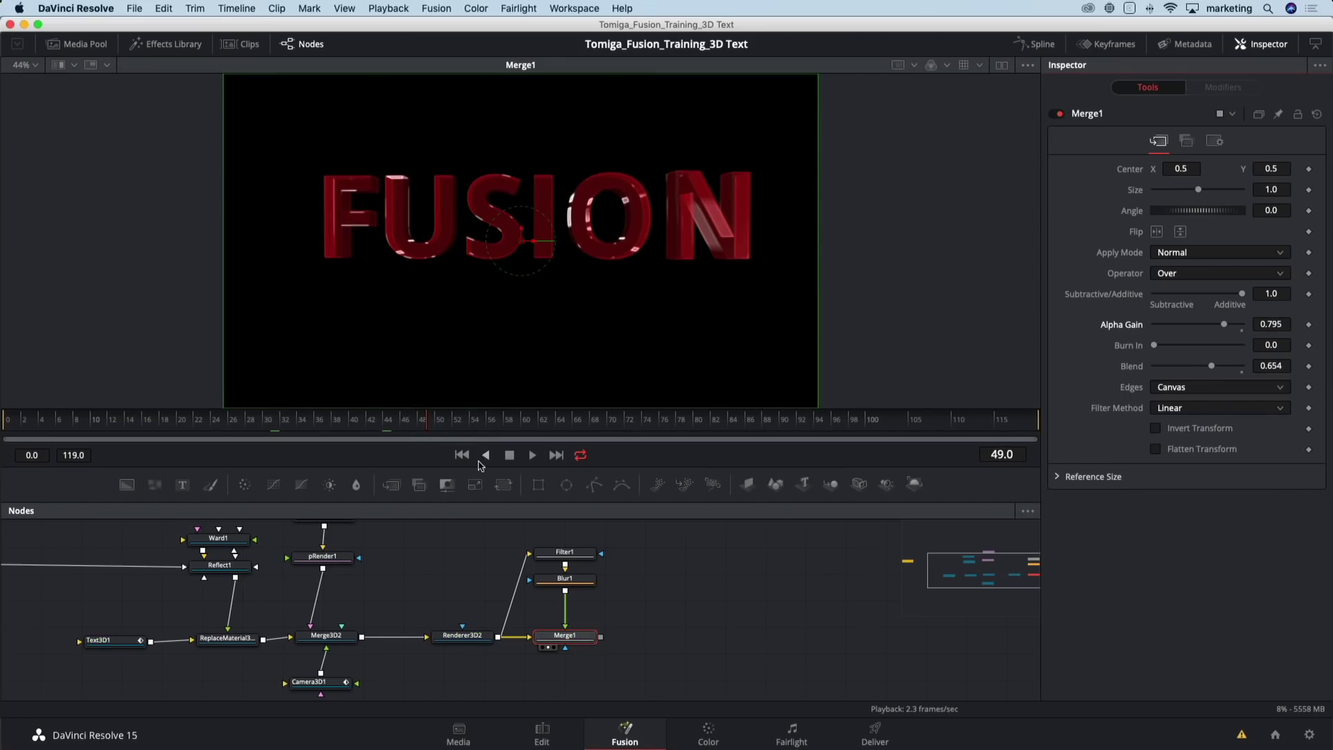
Compare the plain Renderer3D2 image with Merge1 at frame 49, and check the merged title through frame 59
click(462, 636)
key(1)
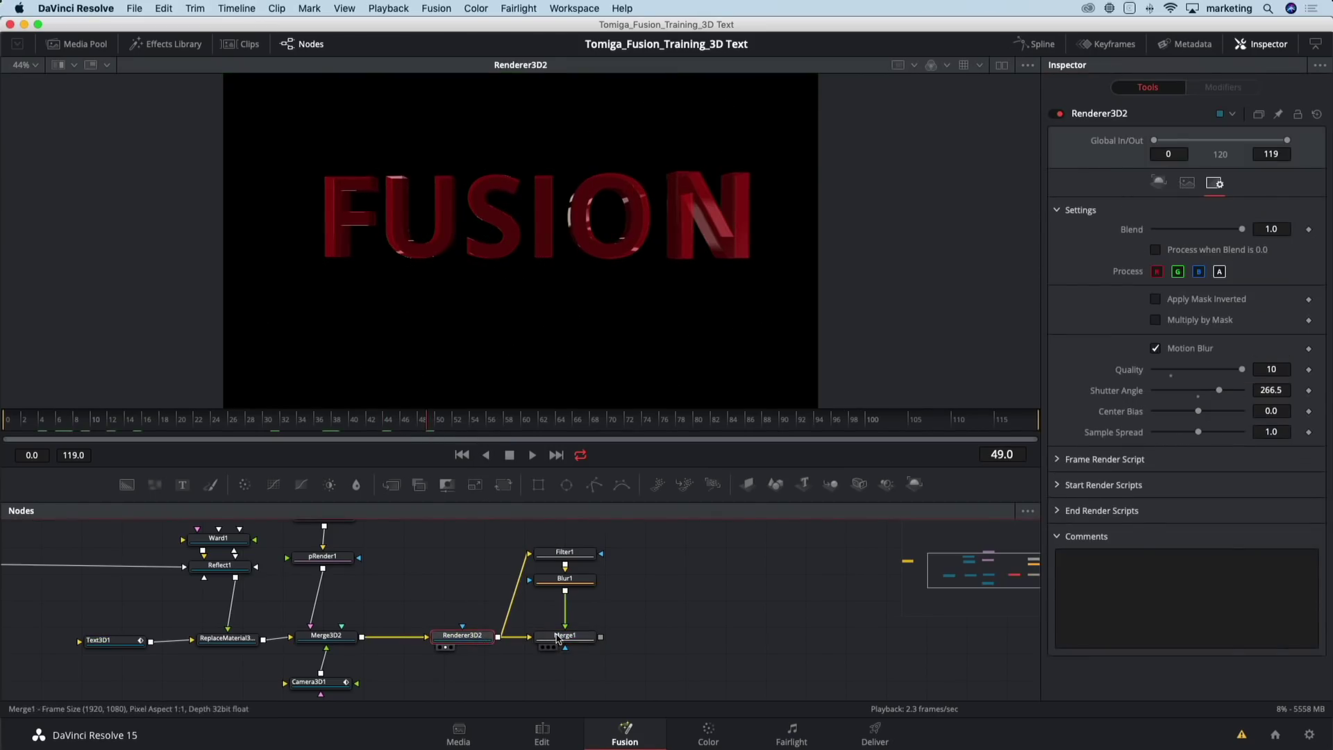
click(559, 637)
key(1)
click(472, 638)
key(1)
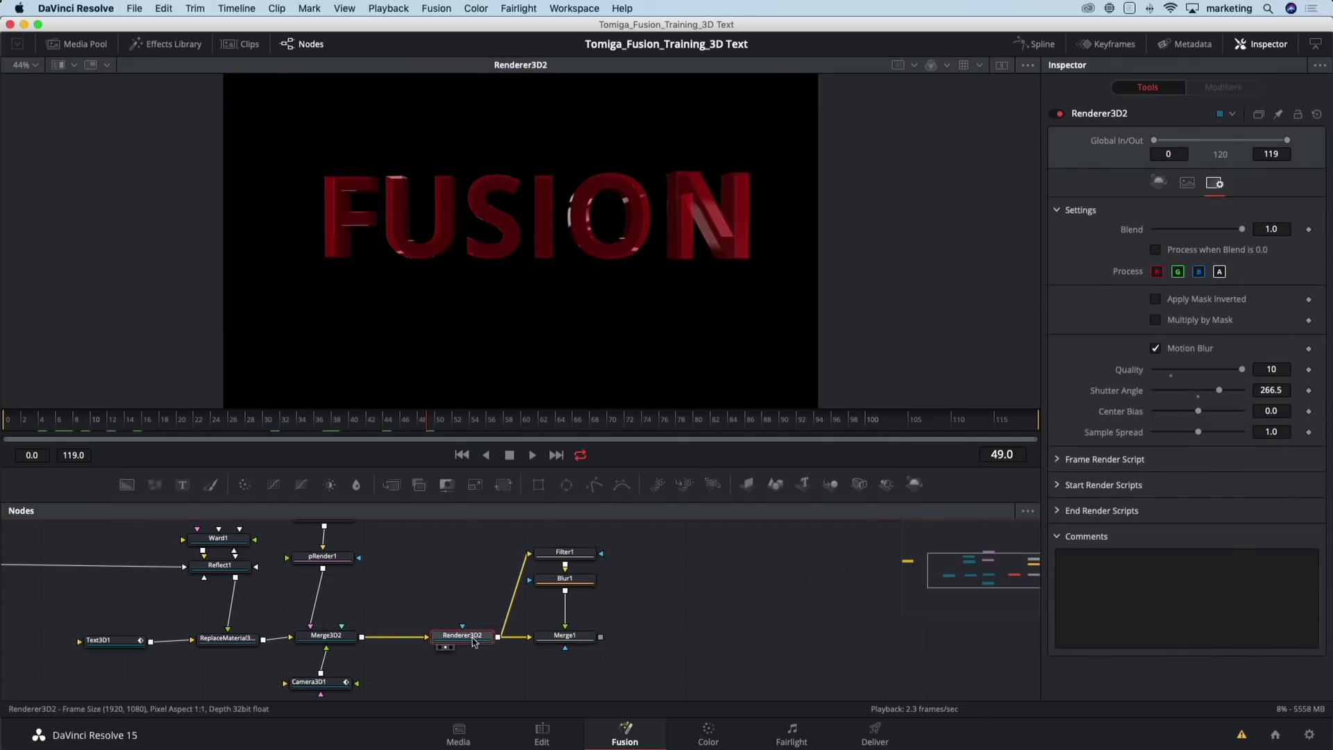
click(559, 637)
key(1)
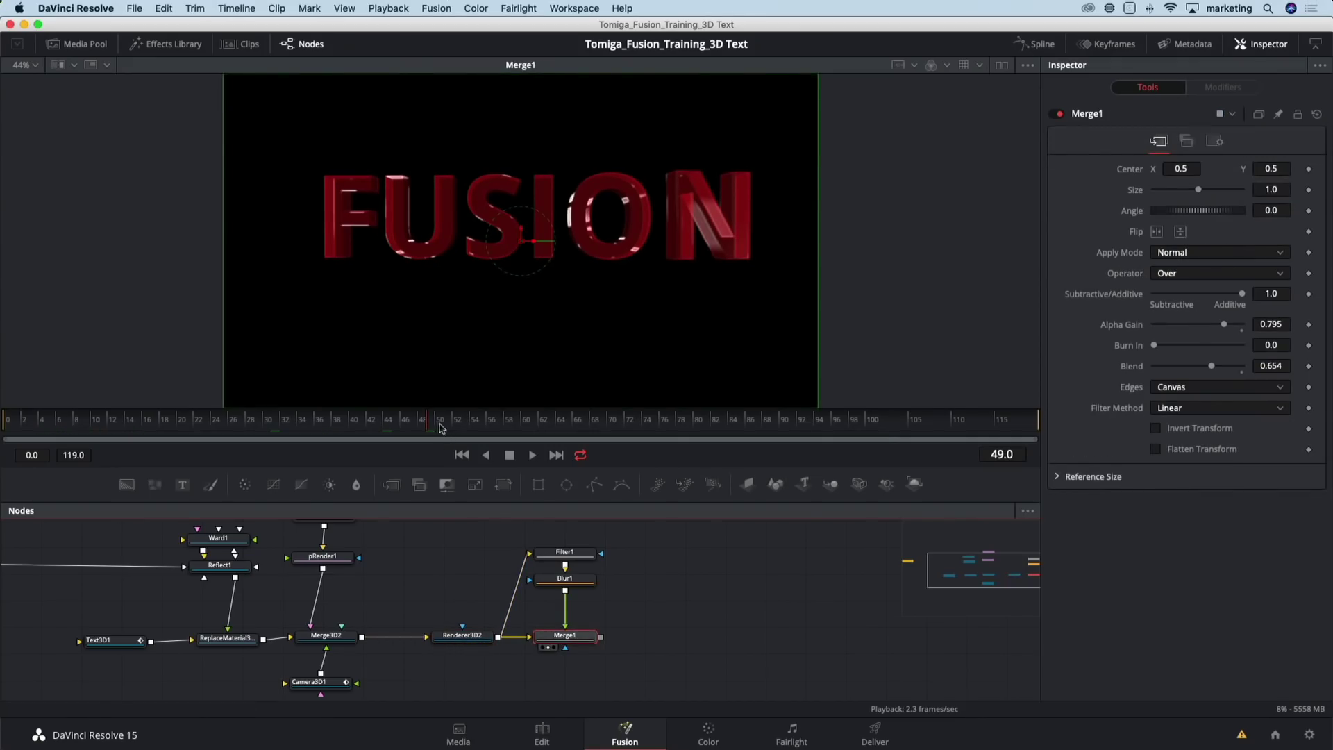
mouse_move(440, 429)
mouse_down()
mouse_move(236, 429)
mouse_move(457, 418)
mouse_up()
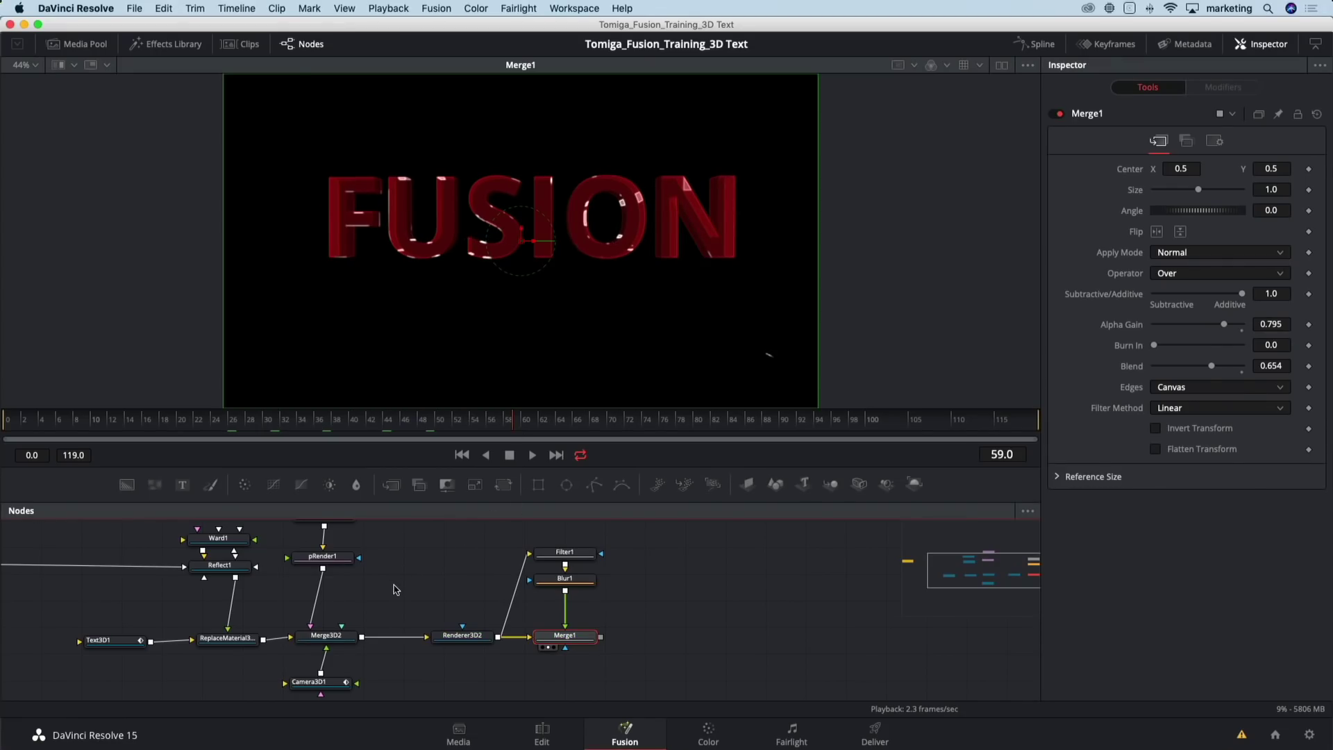
Raise pEmitter1's Lifespan to 94 and check the particles on several frames up to frame 95
drag(396, 579, 408, 598)
click(347, 532)
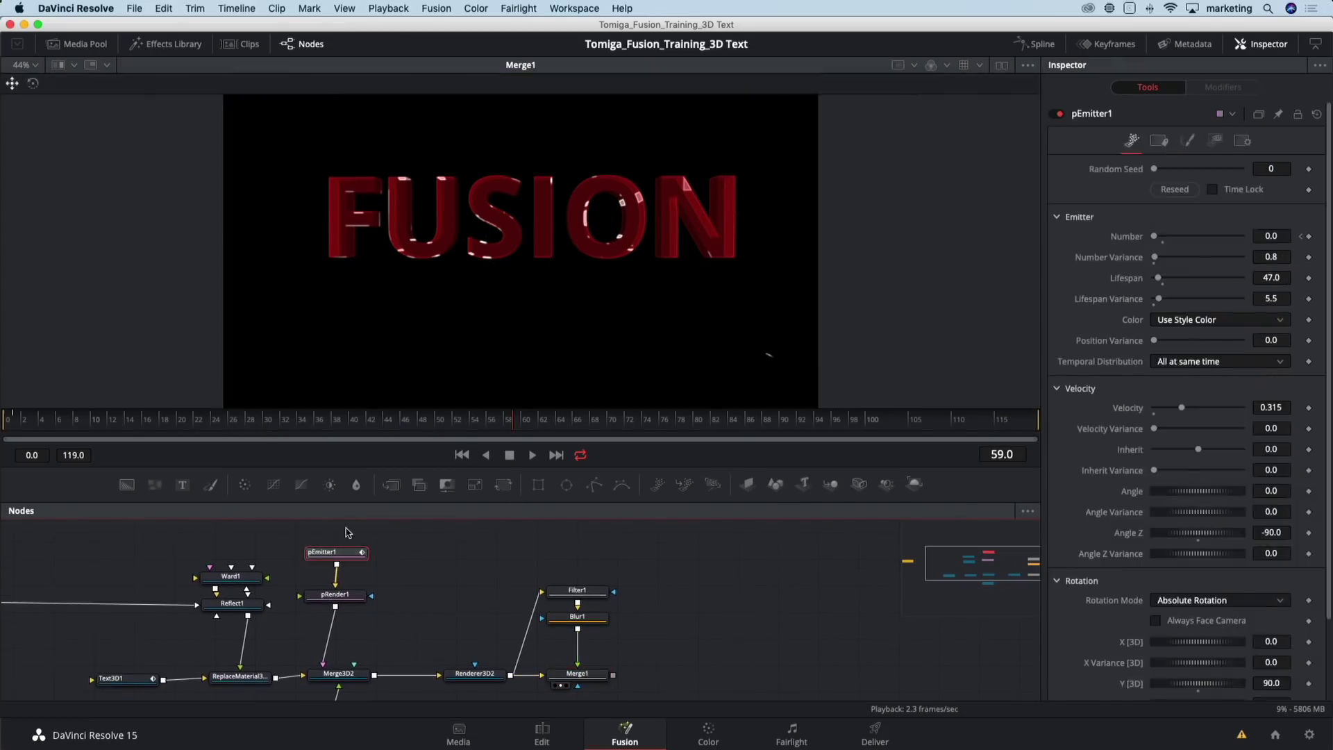
click(1159, 279)
drag(1159, 280, 1164, 280)
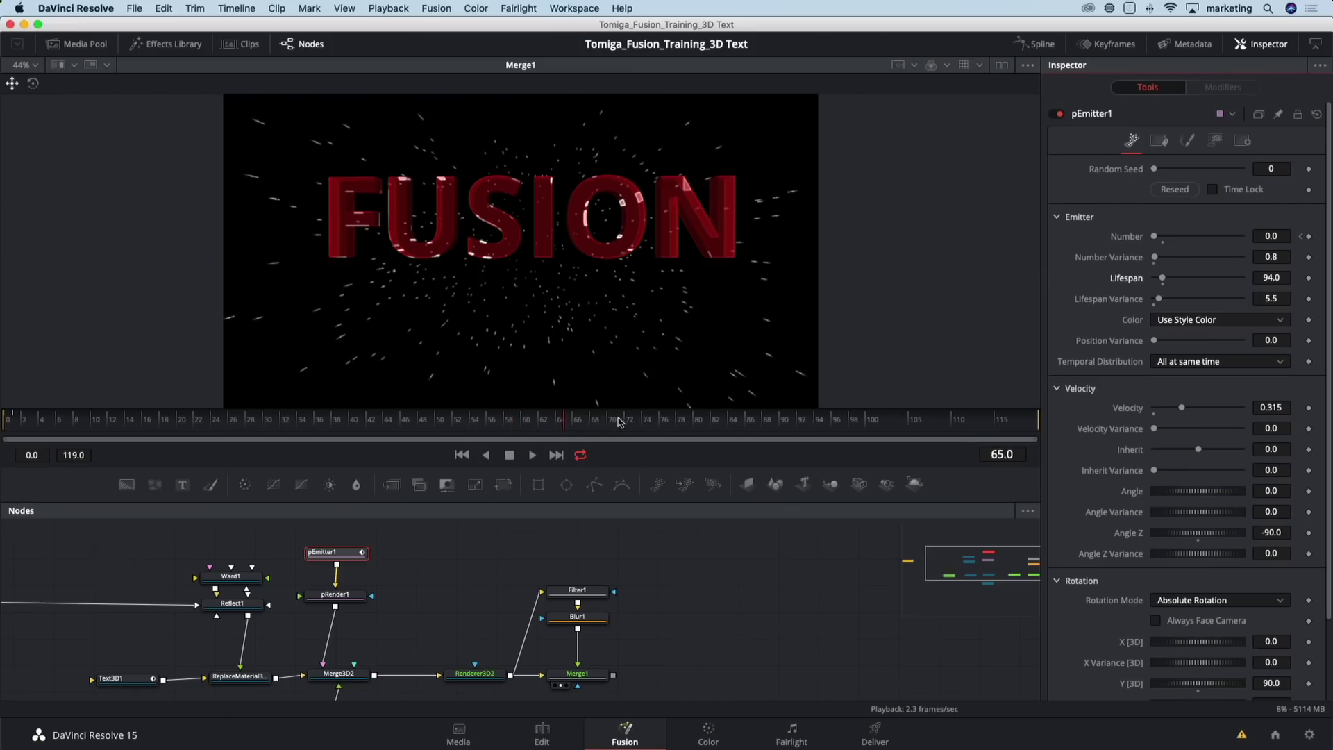
click(646, 421)
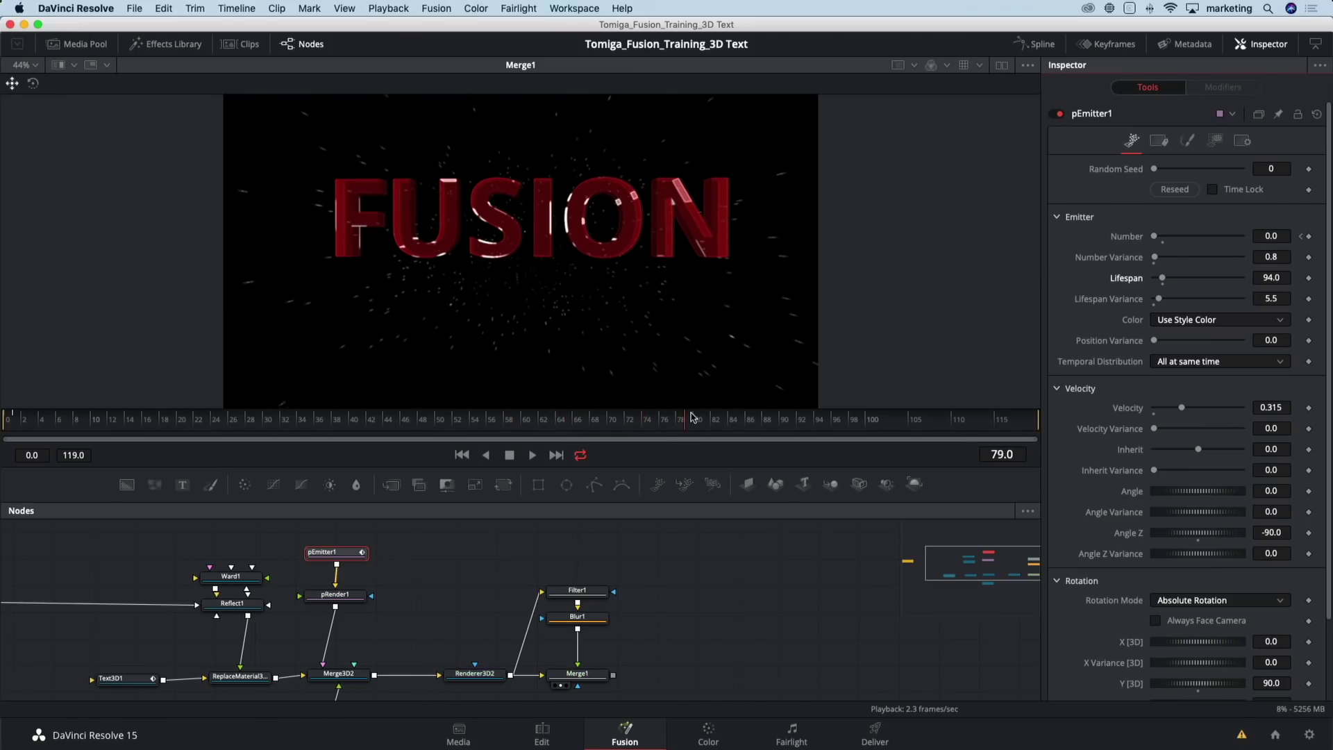
click(768, 420)
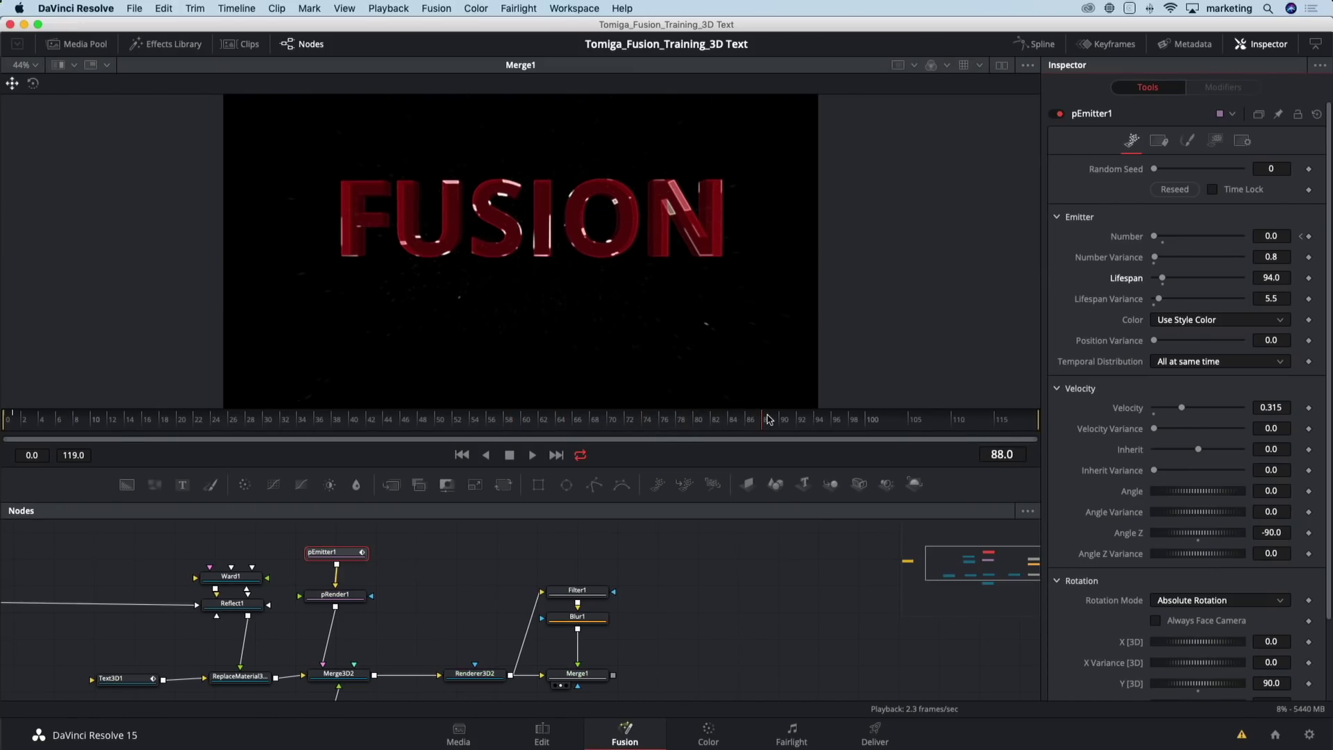
click(801, 418)
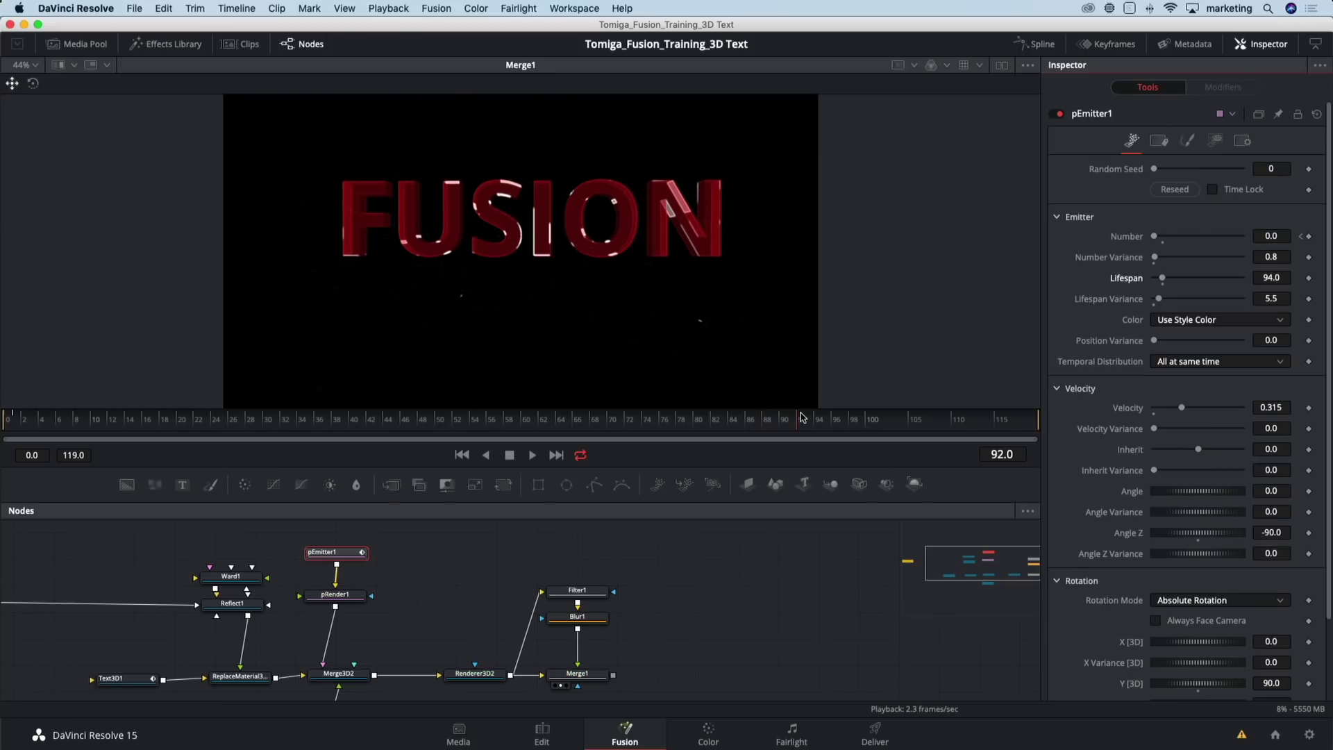
click(832, 420)
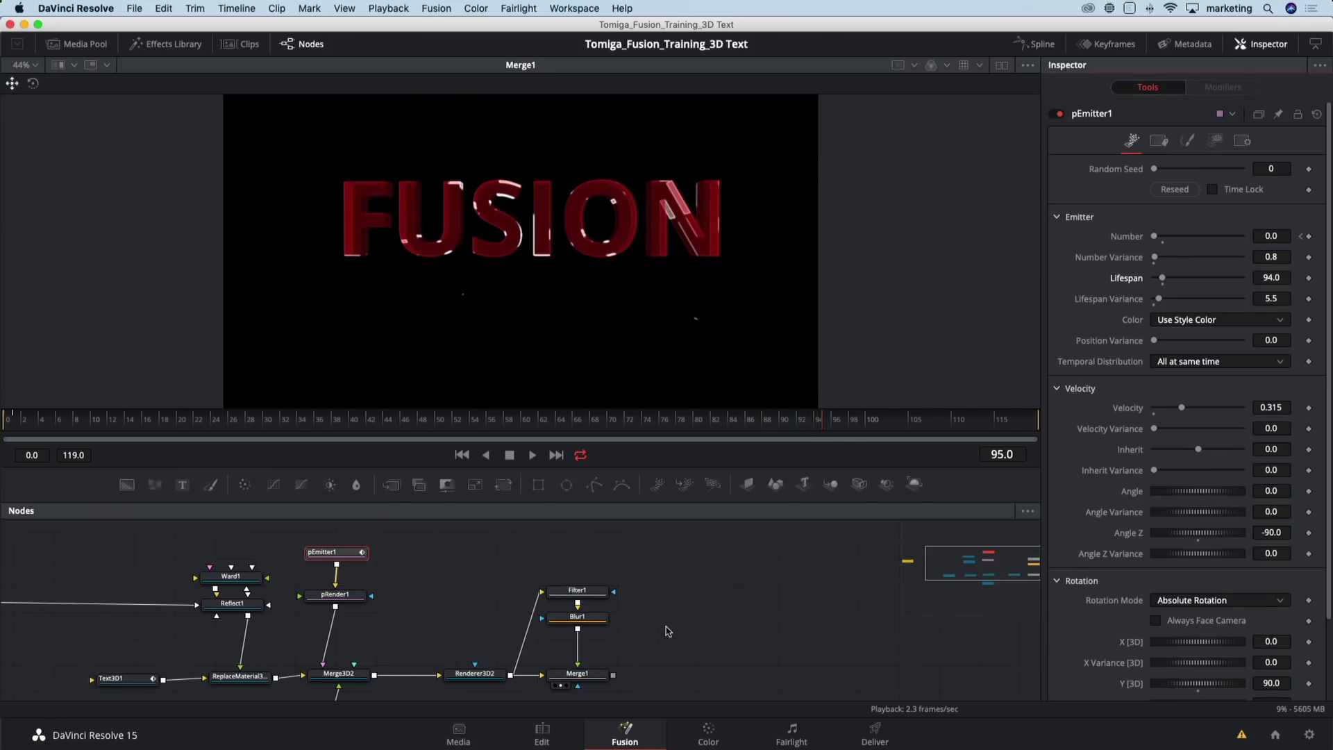
Add a Color Corrector node after Merge1
scroll(625, 652, down, 1)
click(577, 660)
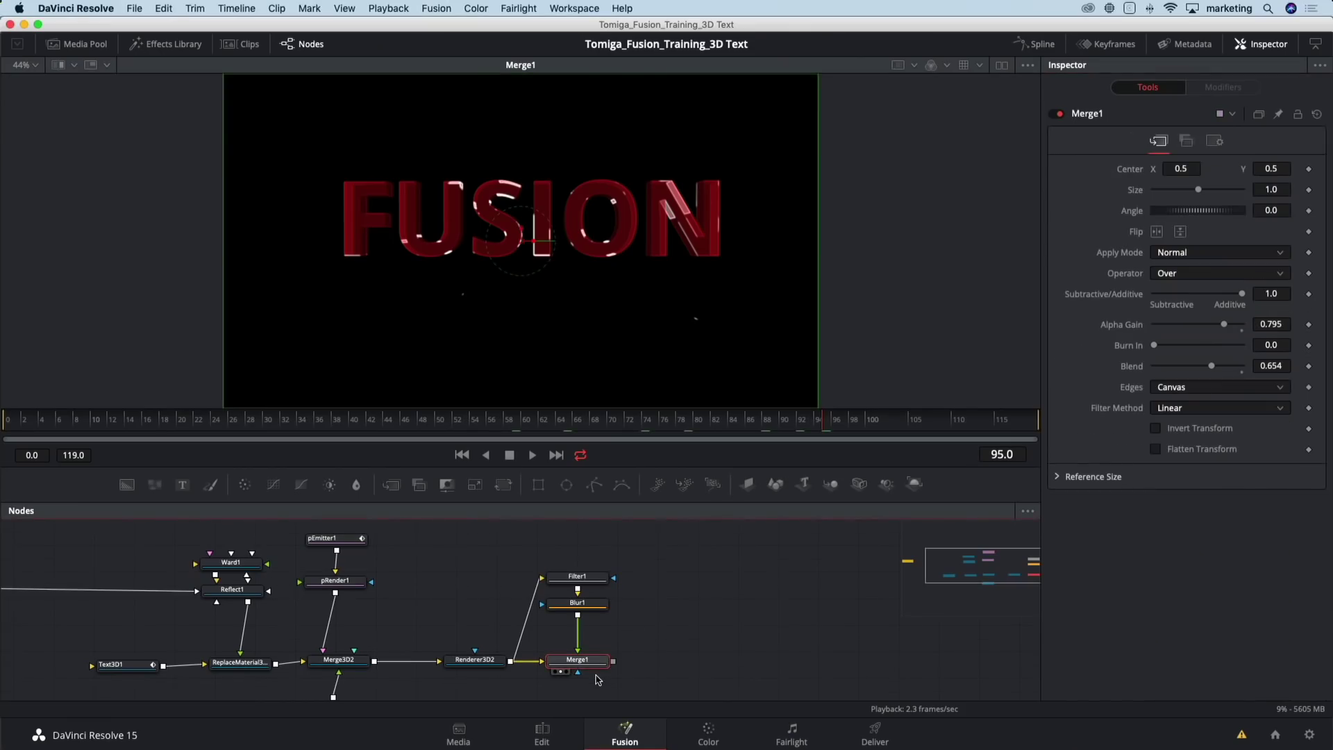
key(shift+space)
text(cc)
key(Return)
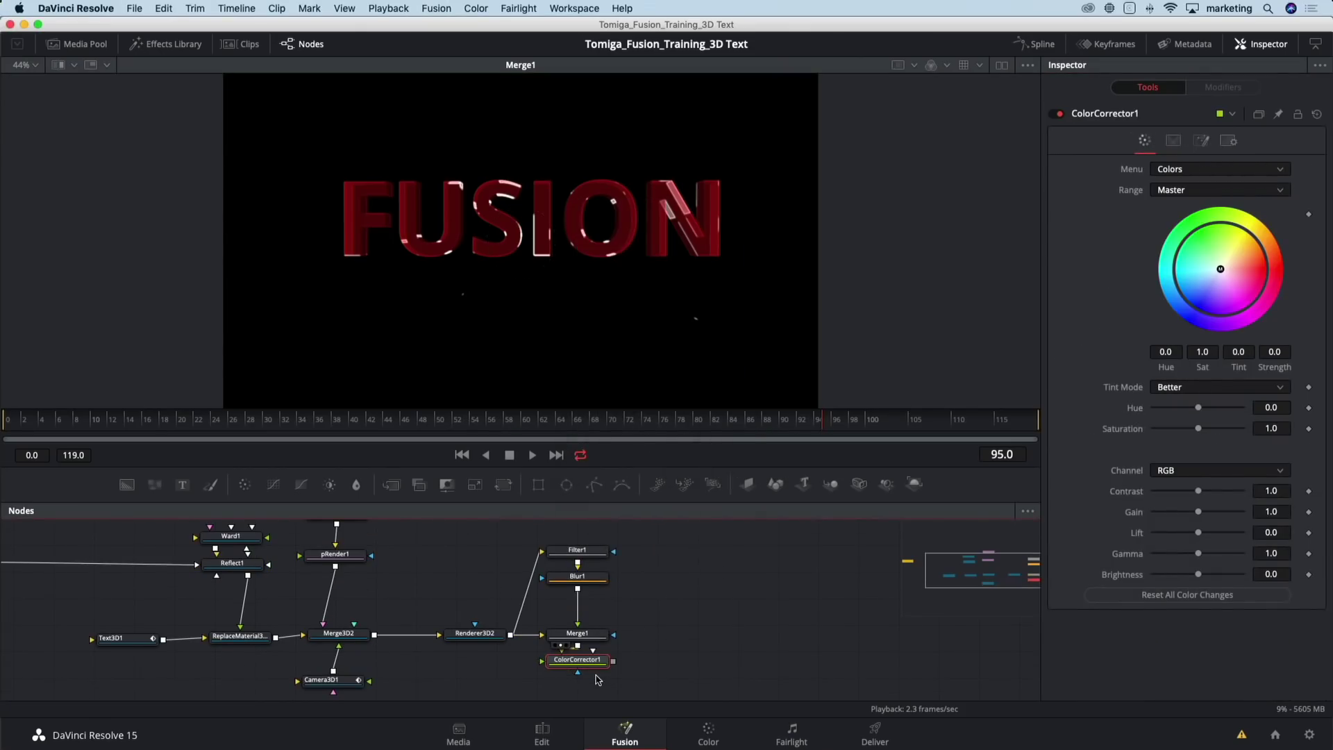
Place ColorCorrector1 in line beside Merge1 and lower its Gamma to 0.89
drag(597, 665, 700, 640)
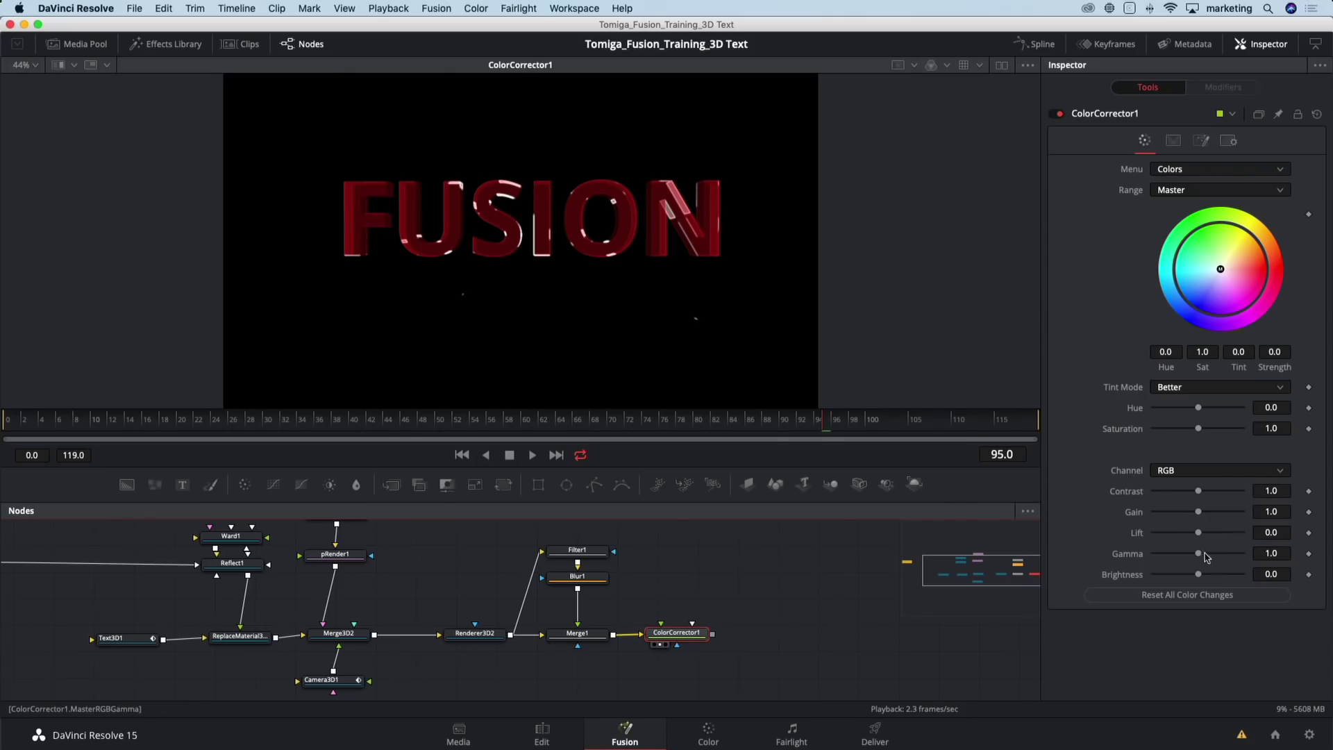
drag(1206, 557, 1193, 556)
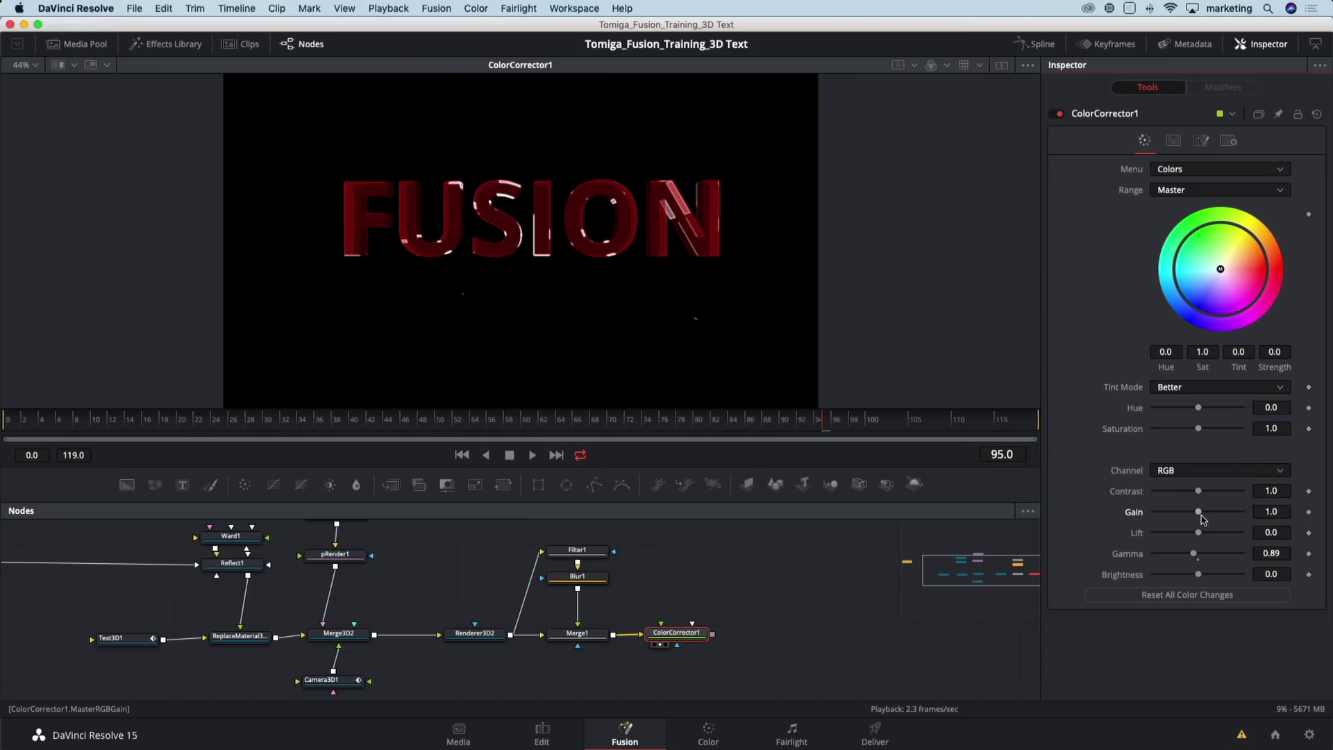
Add a Glow node after ColorCorrector1, view it, and set Glow Size to 11 and Glow to 0.858
key(shift+space)
text(glow)
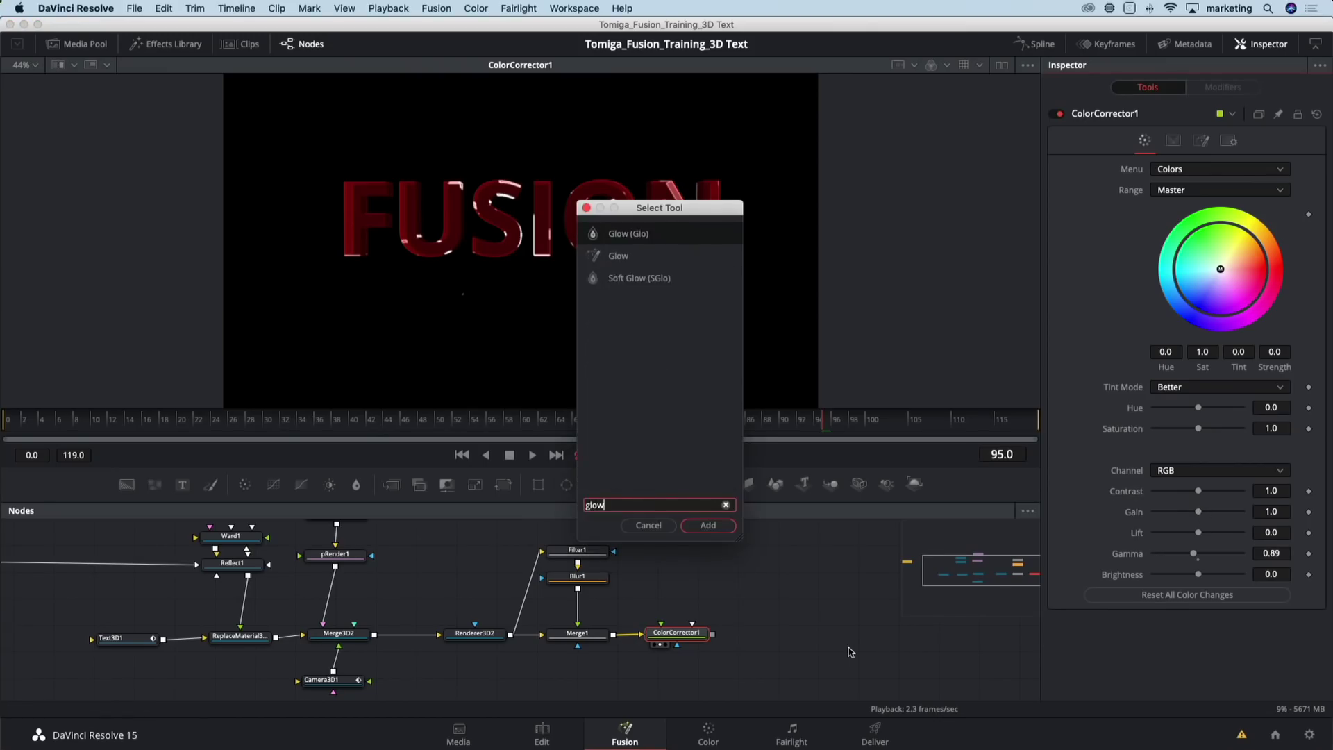
key(Return)
key(1)
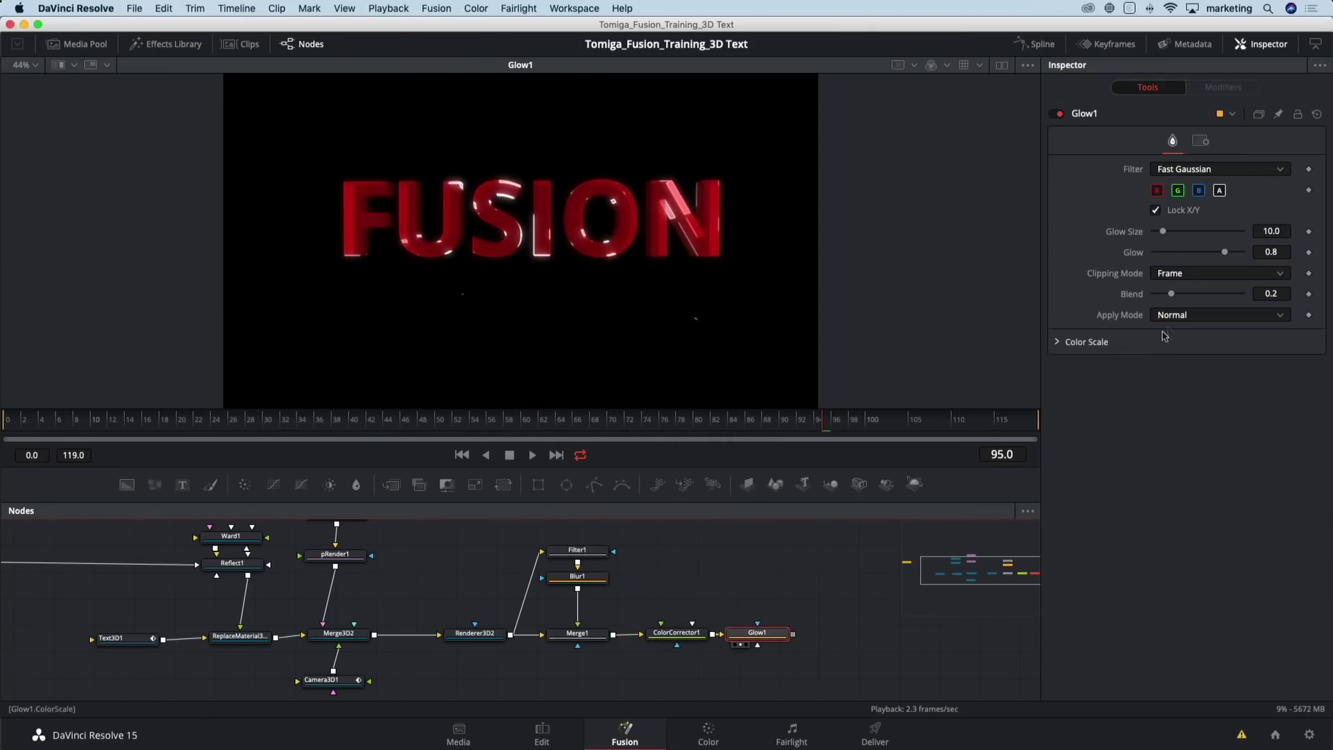
click(1163, 230)
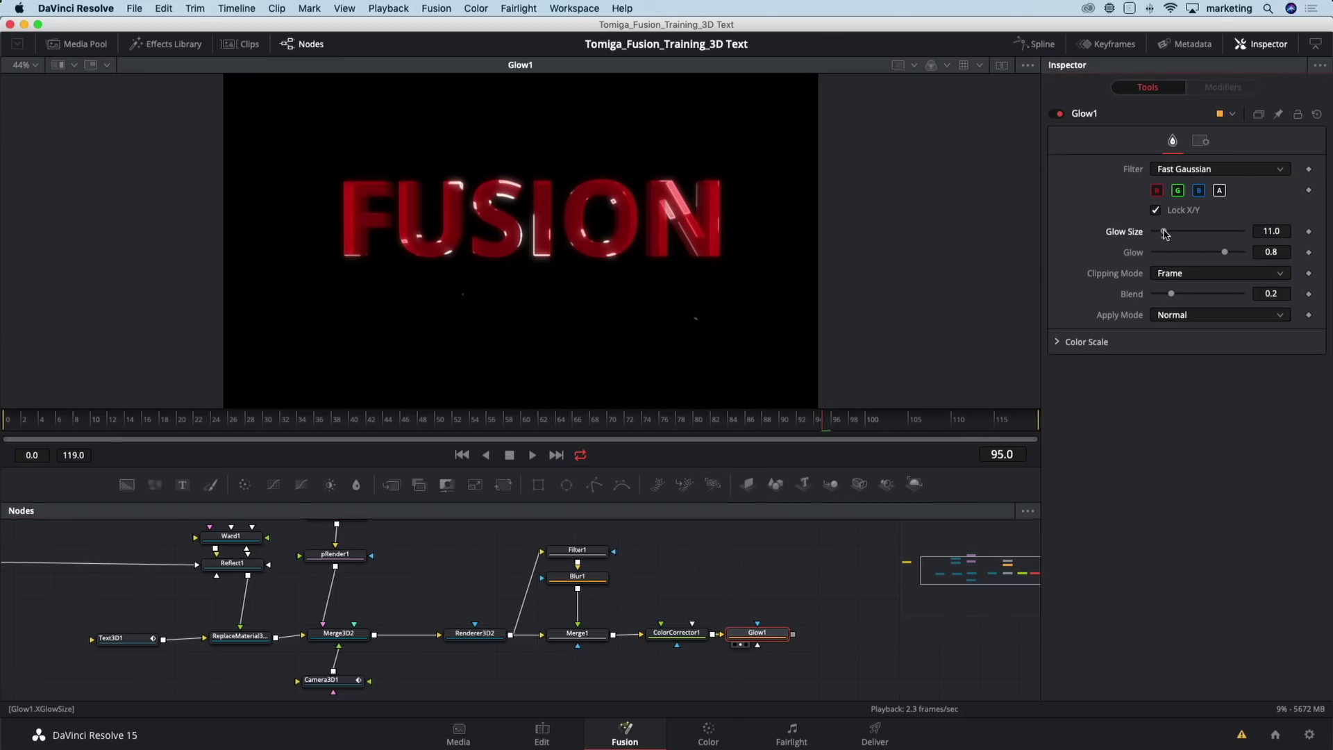
drag(1224, 255, 1229, 255)
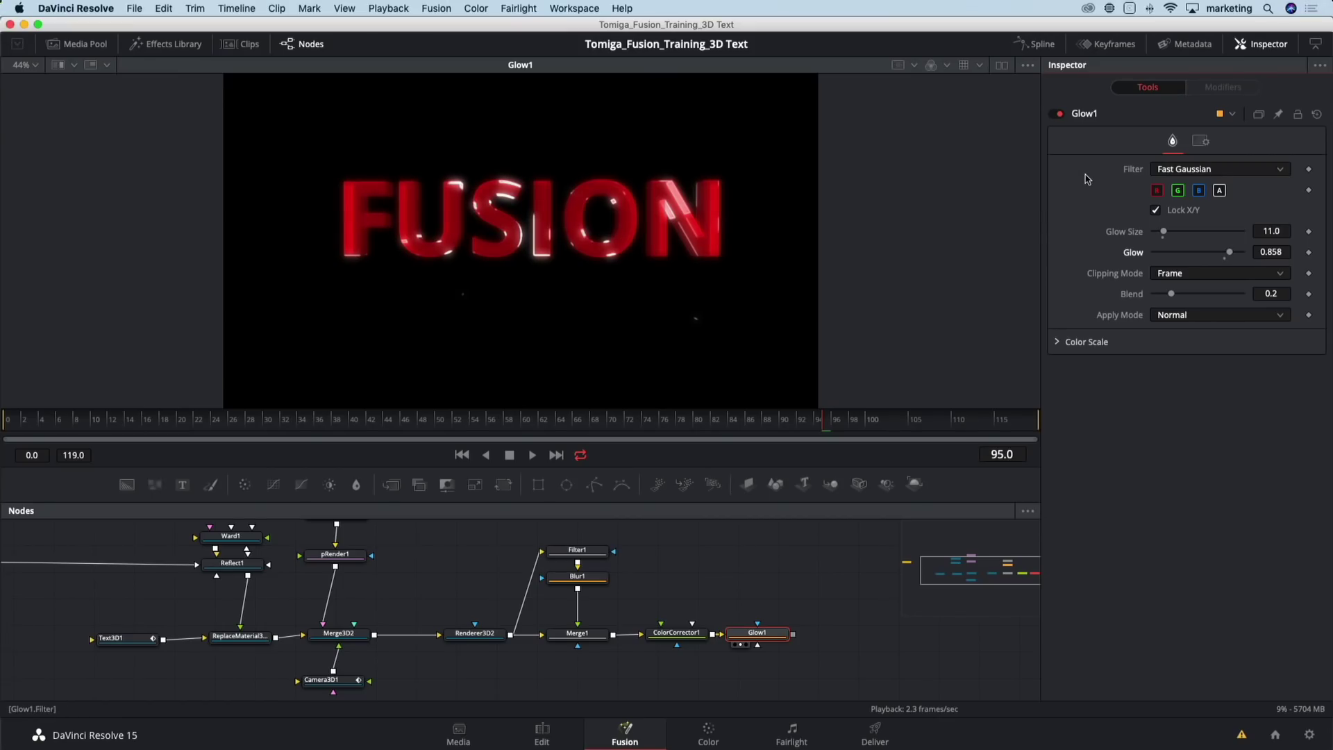
Compare the title with and without Glow1 by switching the node off and on repeatedly
click(1061, 114)
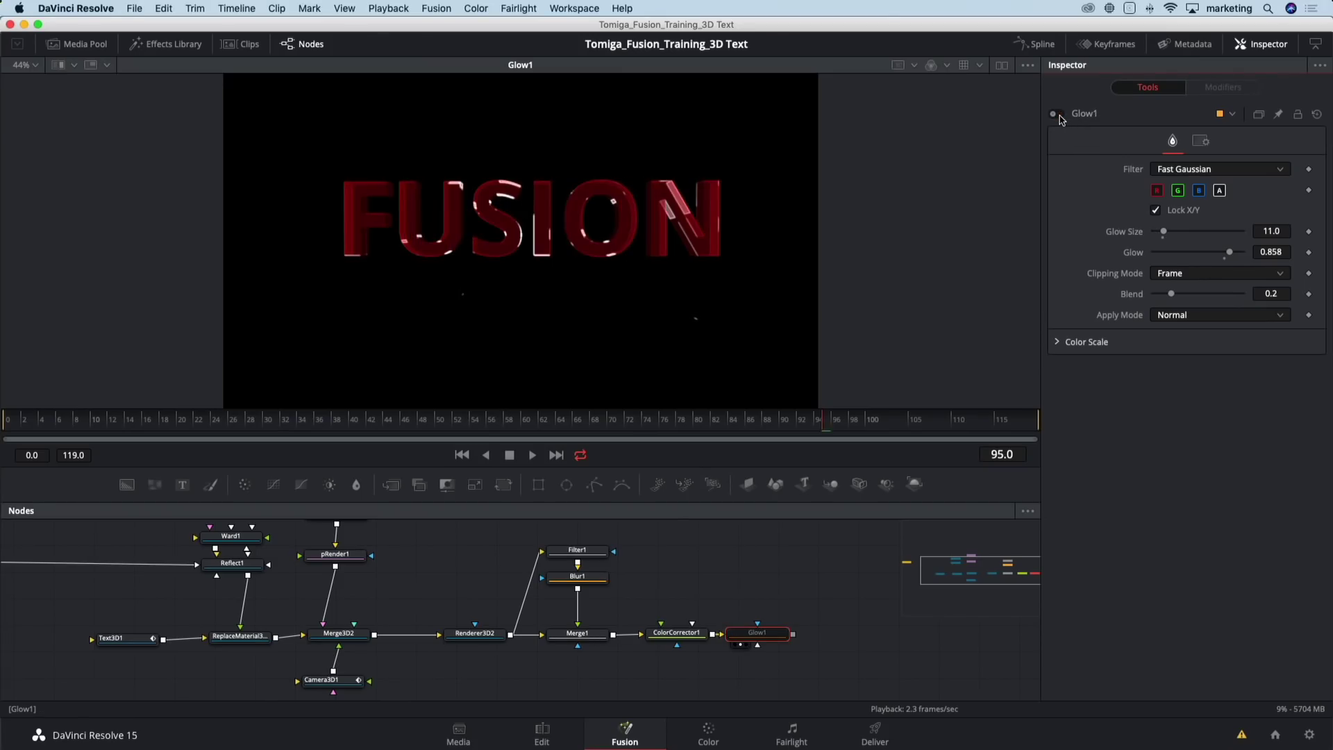
click(1061, 114)
click(1060, 114)
click(1060, 114)
click(1060, 114)
click(1060, 114)
click(1060, 114)
click(1061, 114)
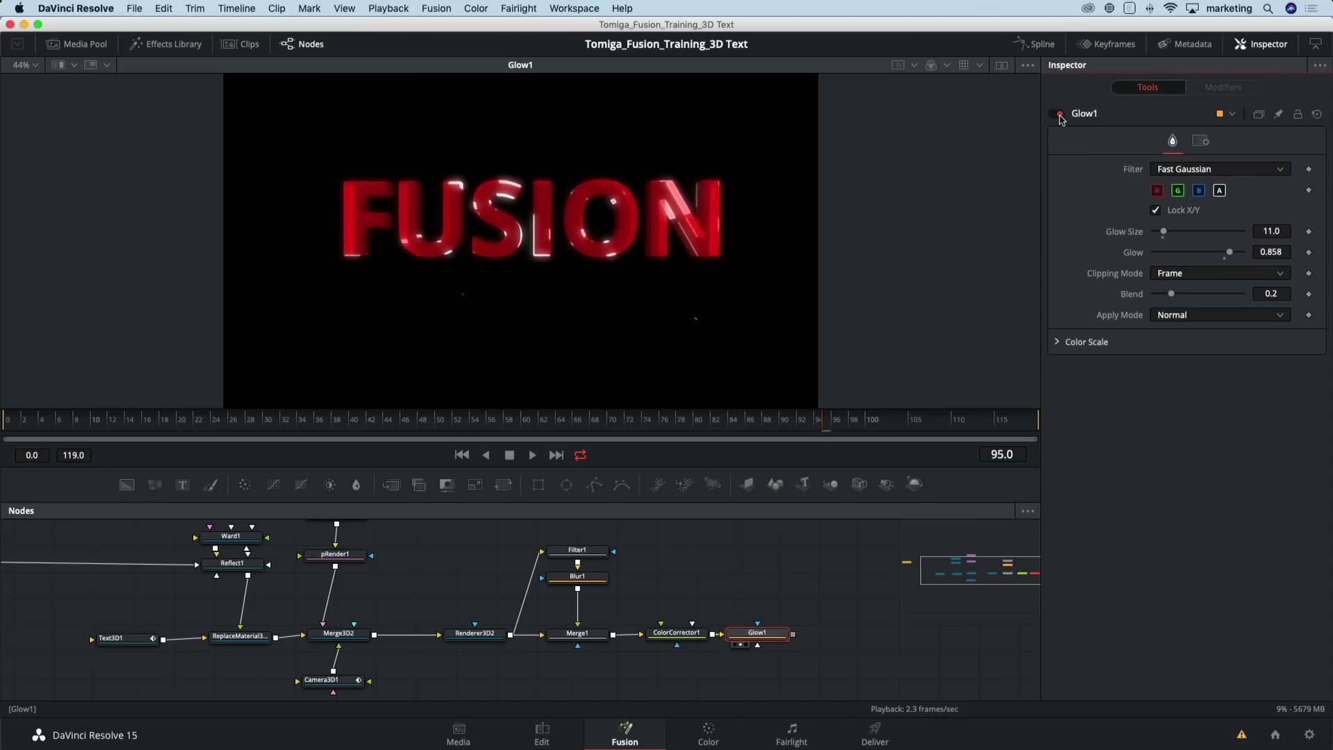
click(1060, 114)
click(1060, 113)
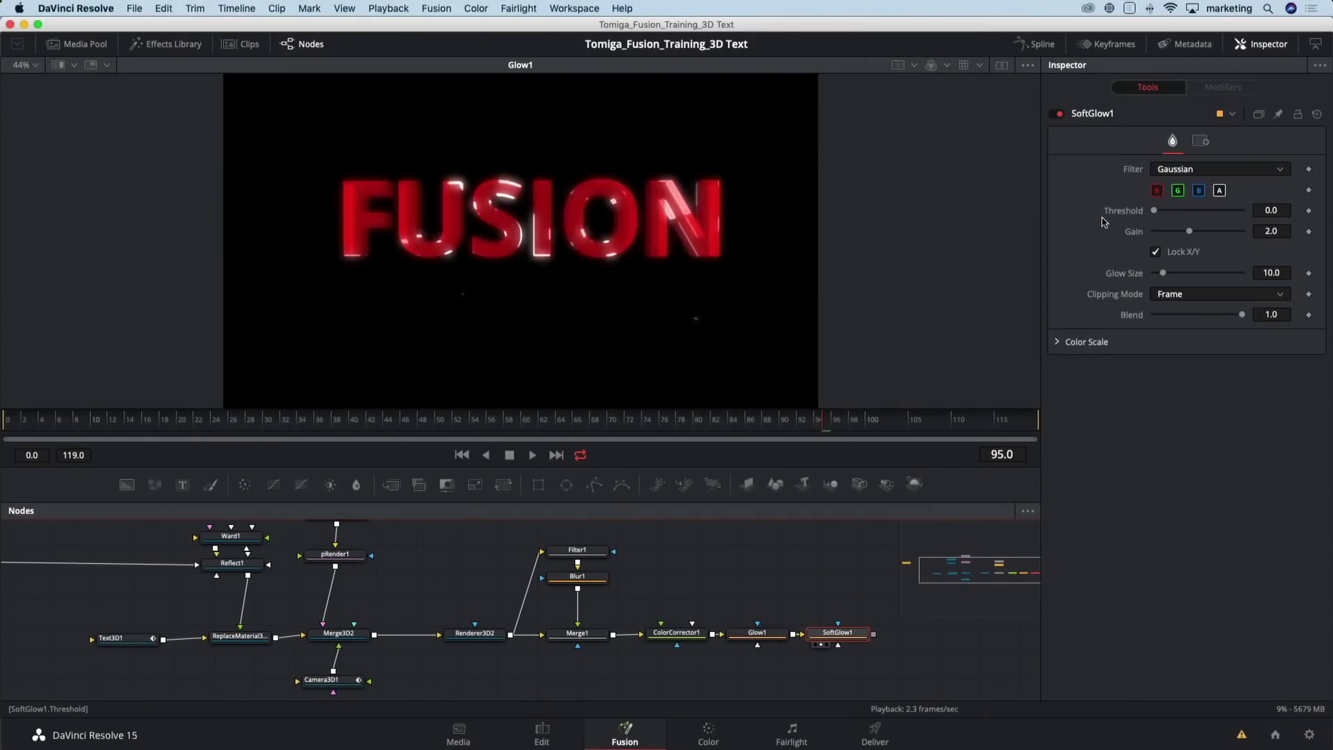
Add a Soft Glow node after Glow1, set Threshold 0.551, Gain 0.709 and Glow Size 5.5, and compare it on and off
key(1)
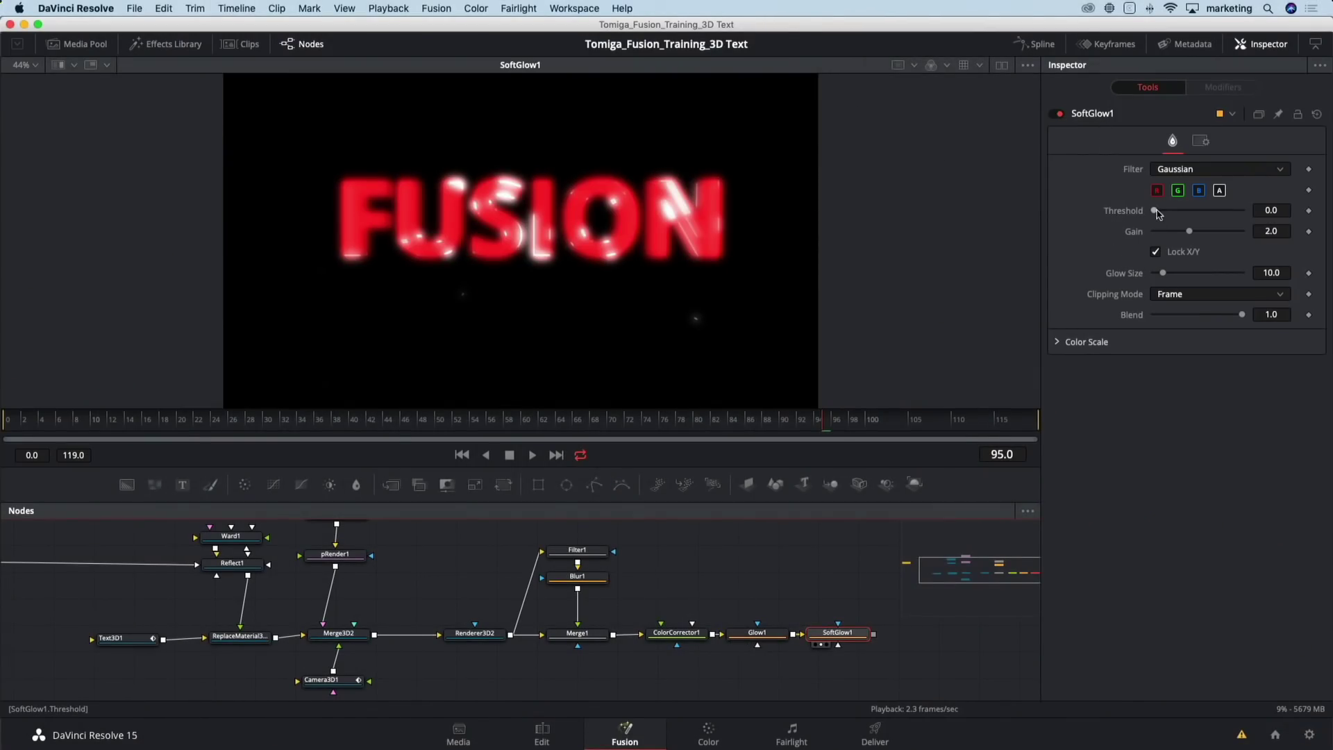
drag(1154, 210, 1163, 278)
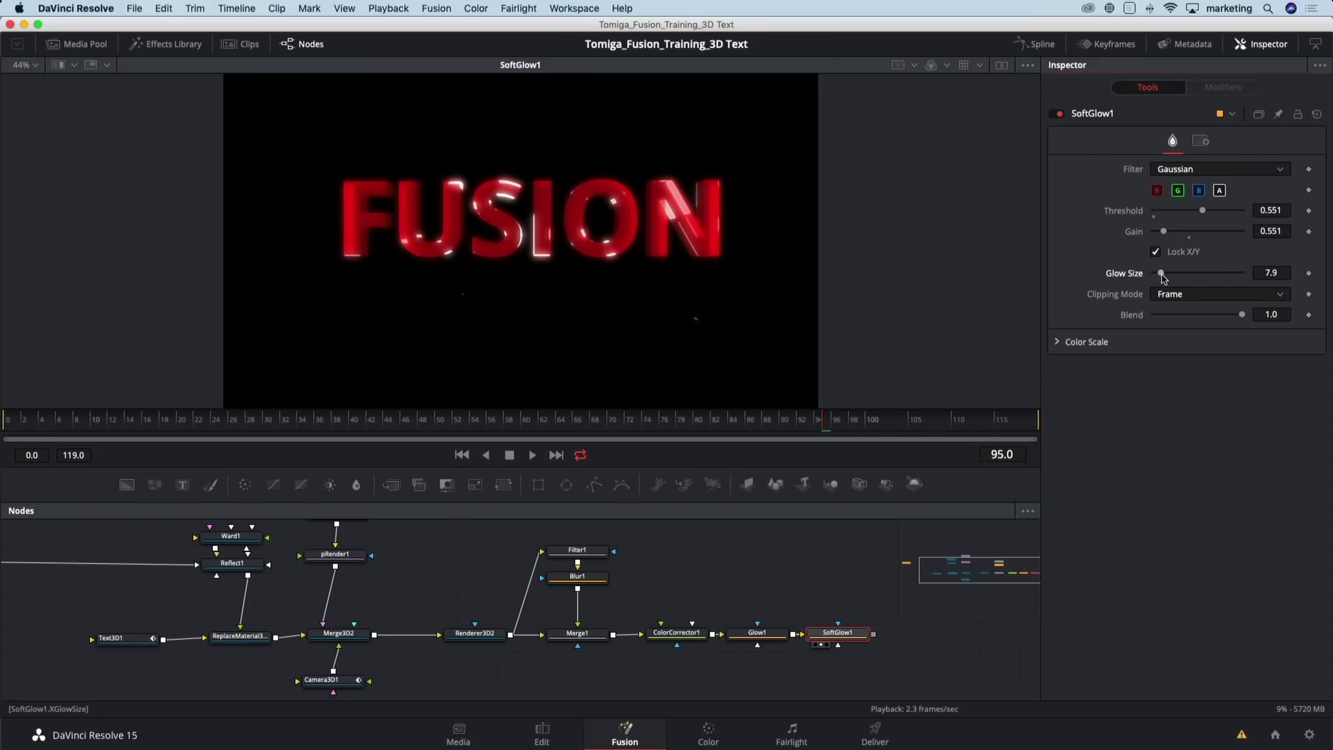
click(1059, 114)
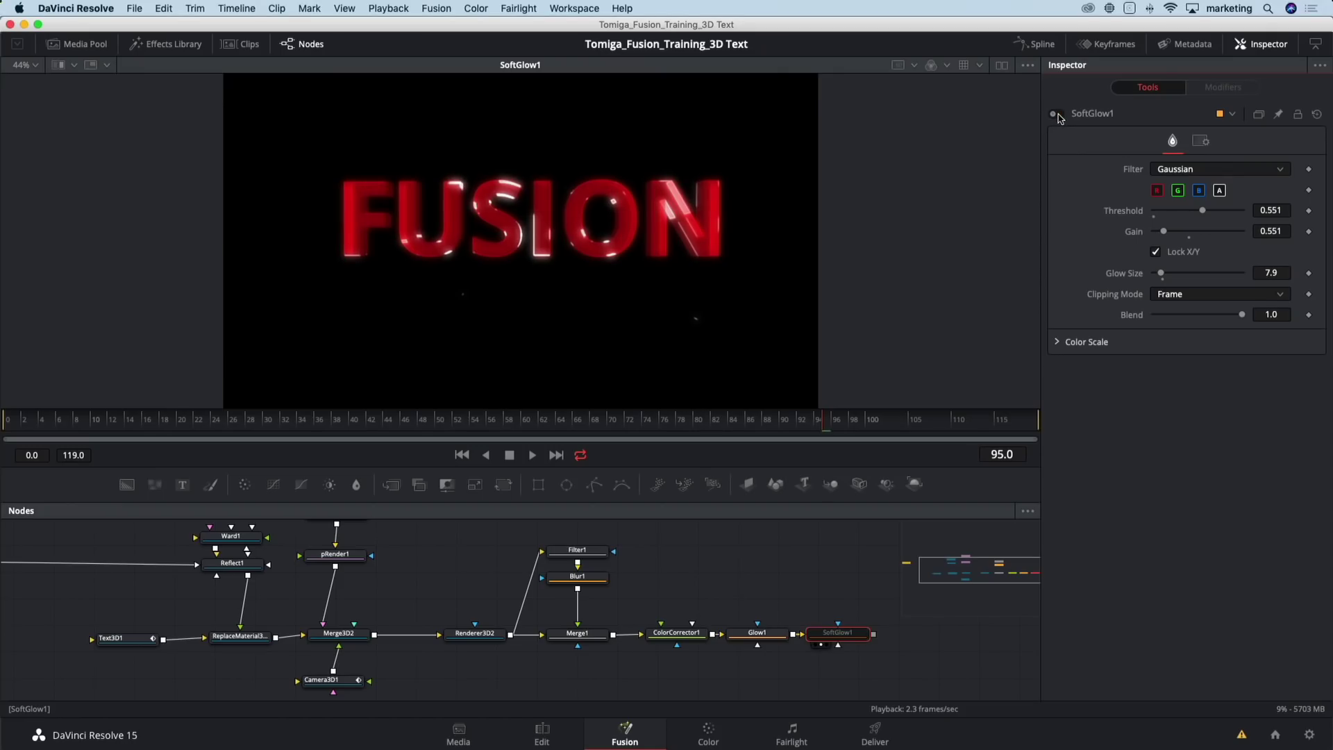
click(1055, 114)
click(1058, 115)
click(1059, 115)
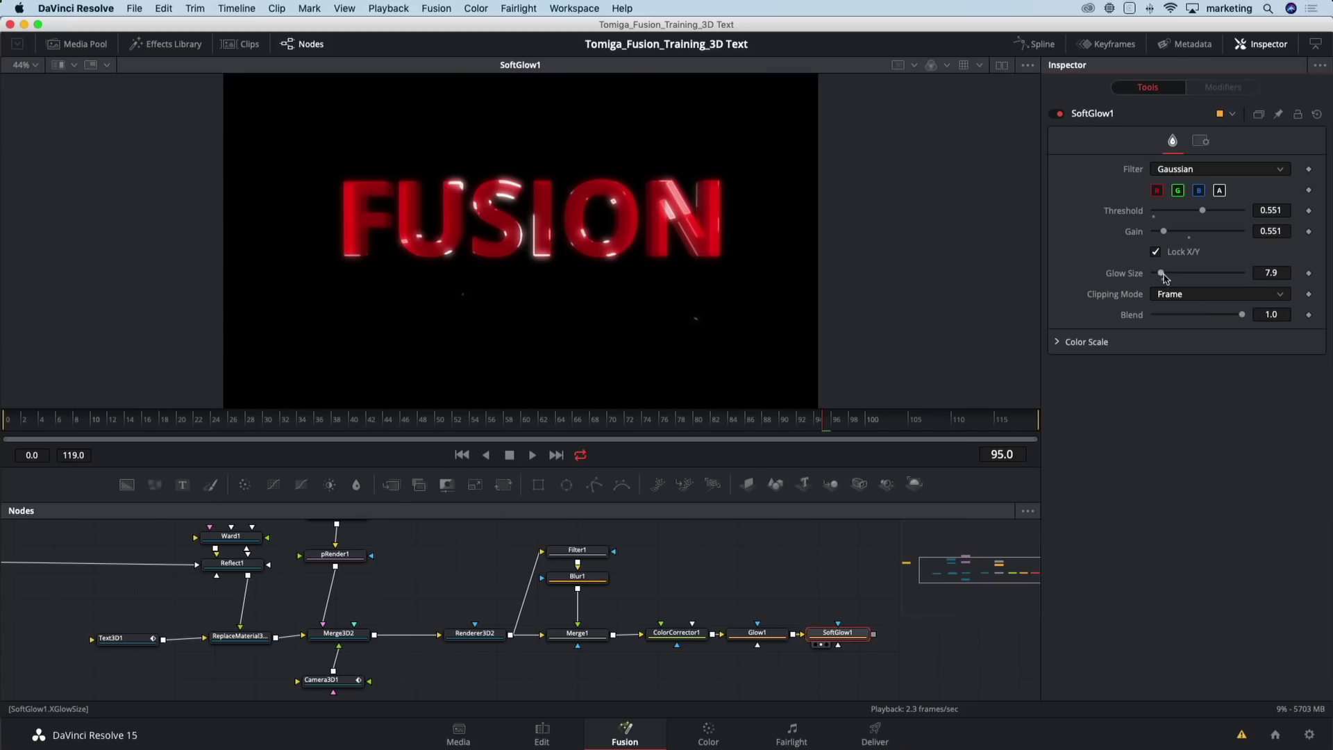
drag(1163, 275, 1168, 234)
Add a Background node merged with SoftGlow1, placing Merge2 in line after SoftGlow1 and Background1 above it
drag(824, 589, 713, 590)
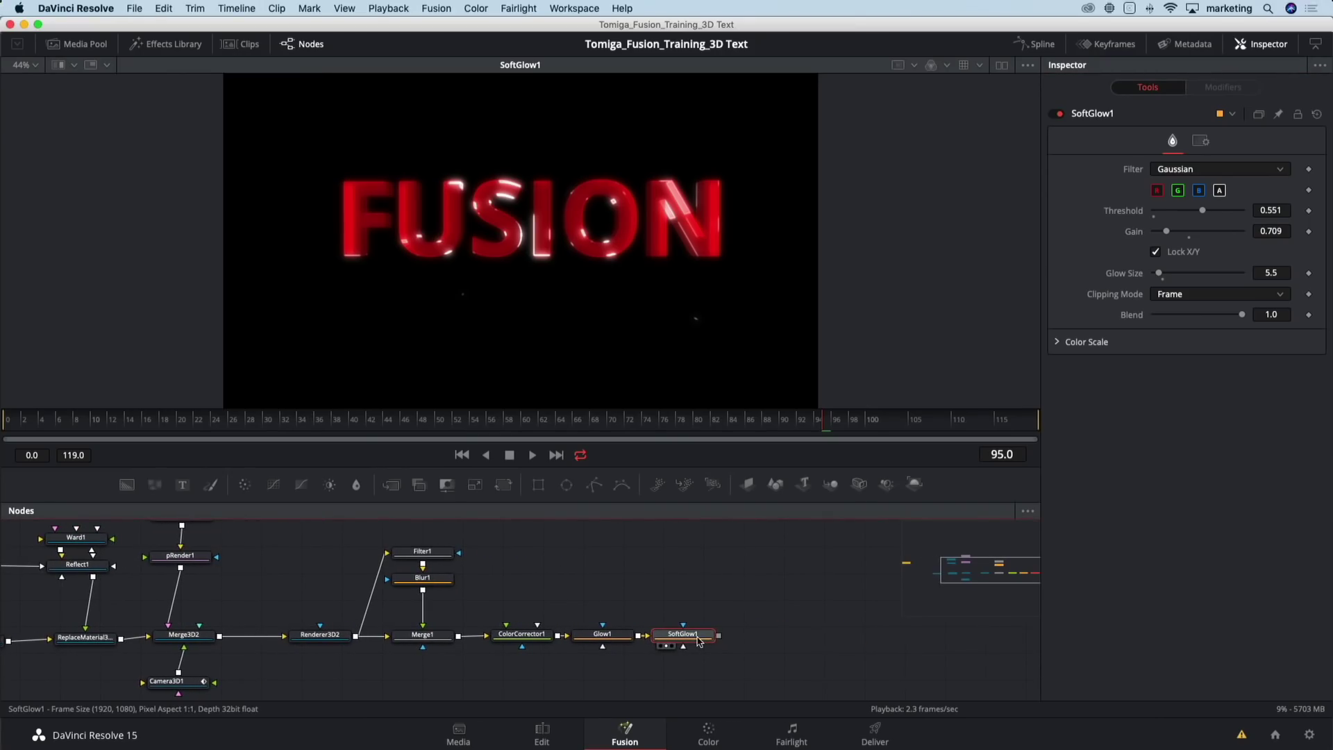
key(shift+space)
text(bg)
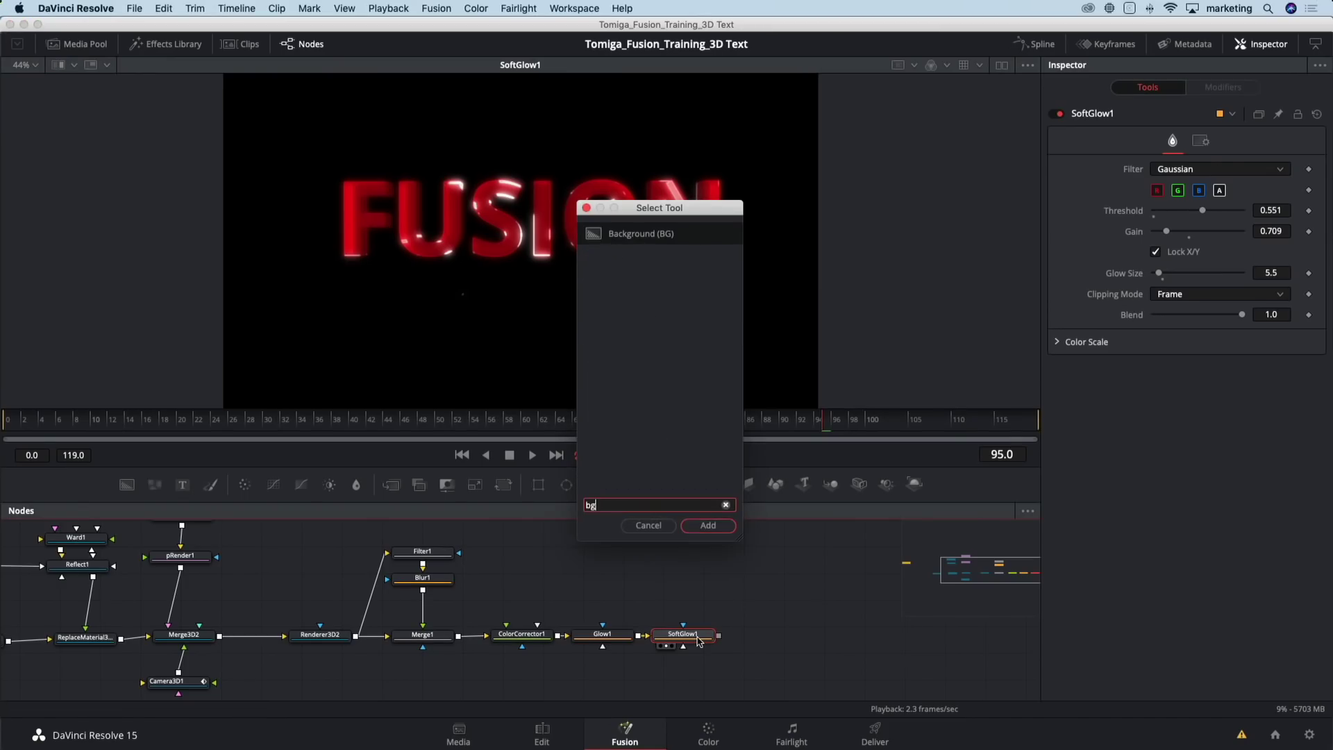
key(Return)
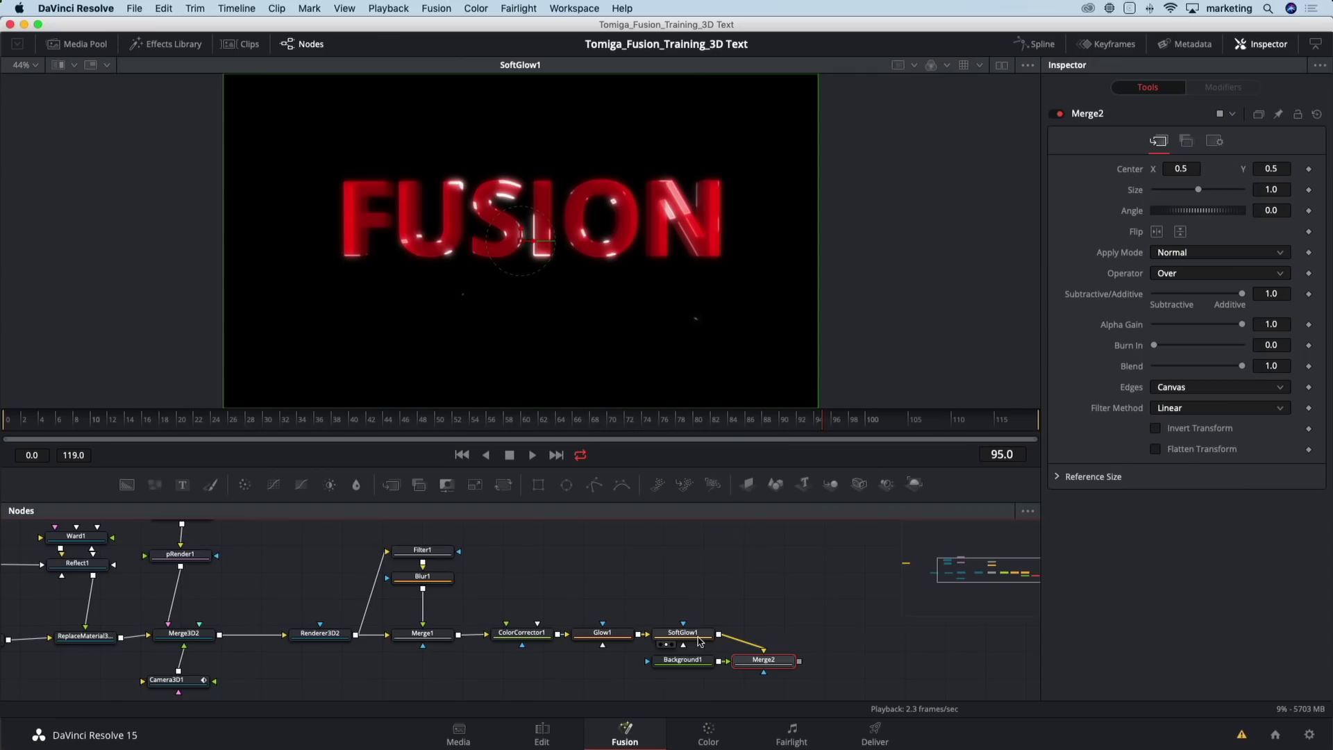
drag(777, 663, 794, 636)
drag(687, 661, 788, 573)
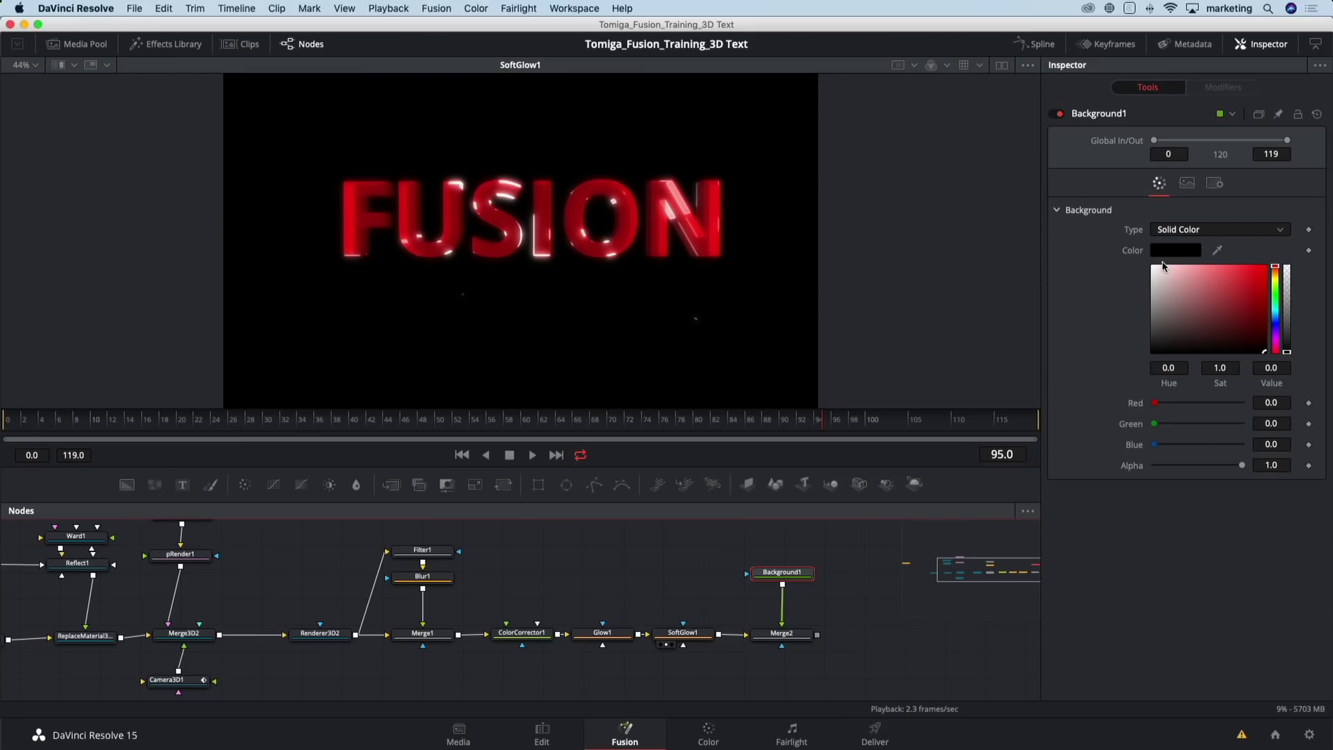
Change Background1's Type to Gradient and show it in a second viewer beside the SoftGlow1 title
click(1158, 230)
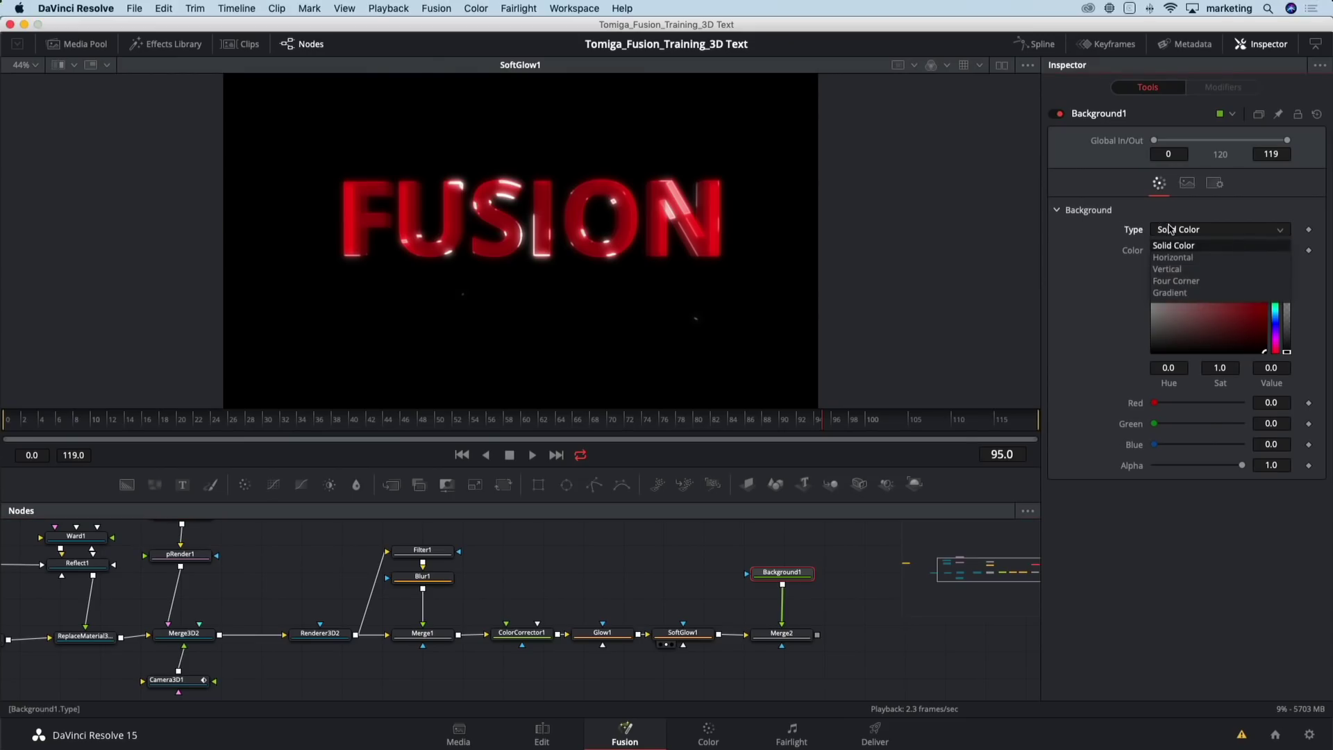
click(1174, 293)
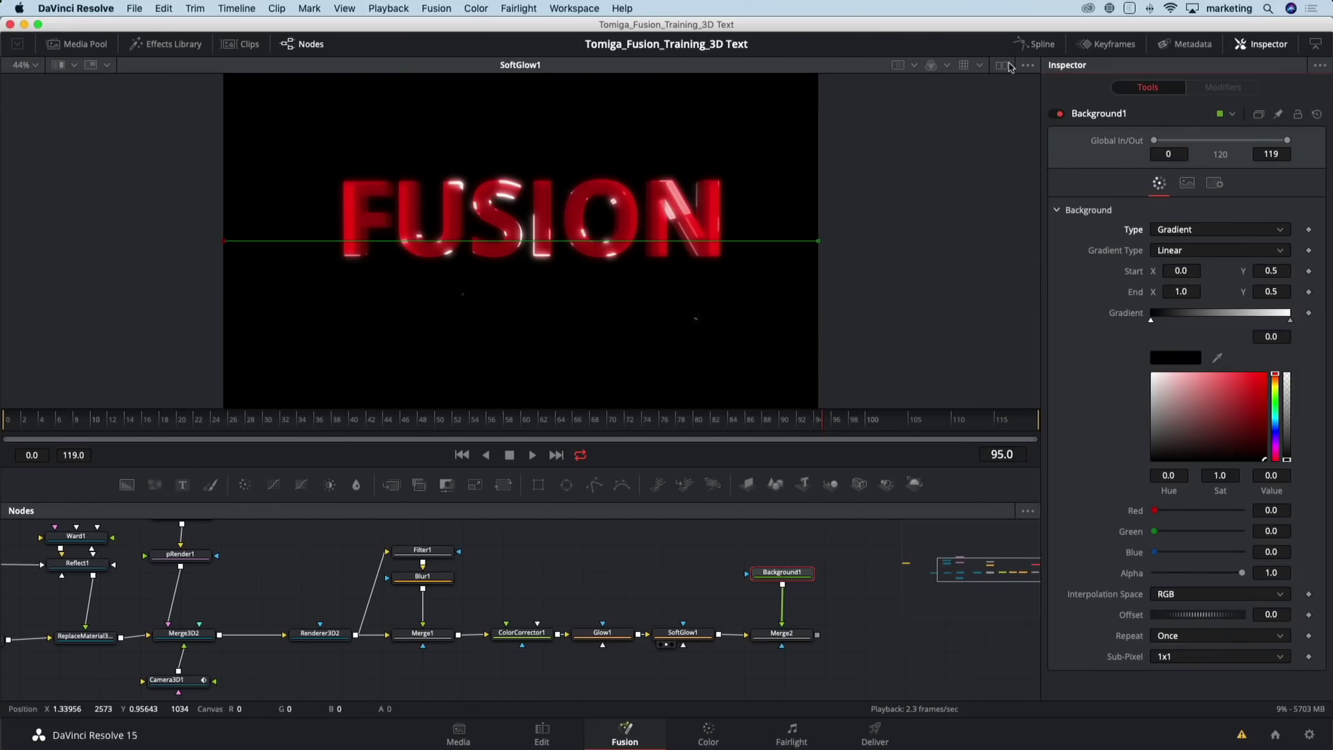
click(1001, 64)
key(1)
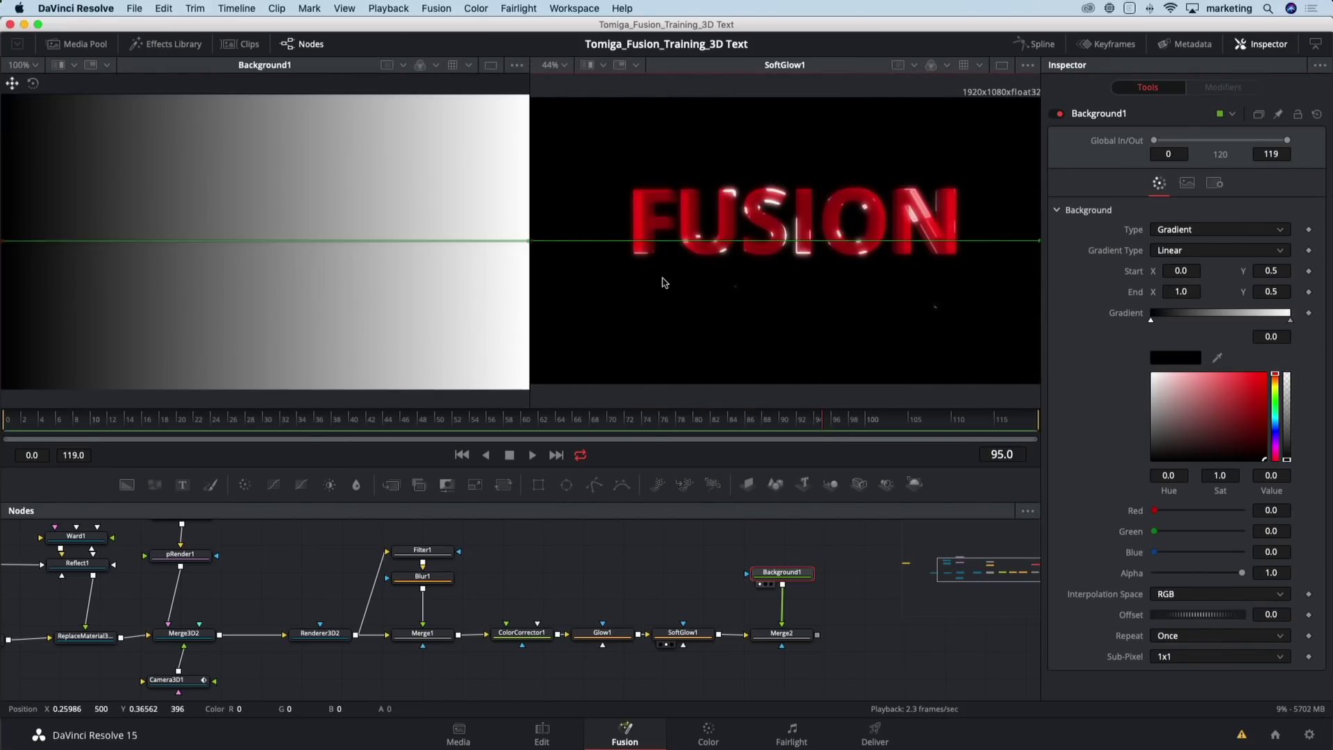
scroll(340, 296, down, 6)
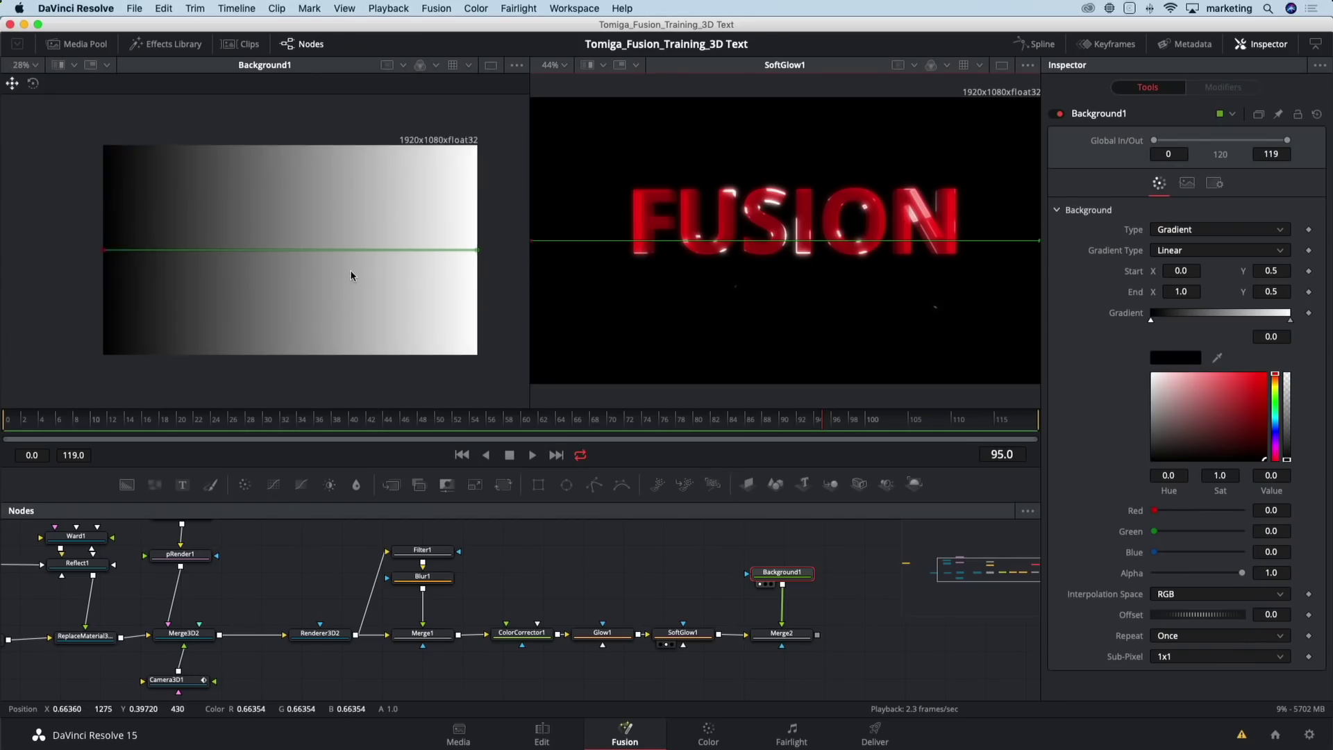
Move the gradient's start to about 0.39, 0.57 and its end to about 1.04, 0.08, and make the Gradient Type Radial
drag(178, 257, 280, 247)
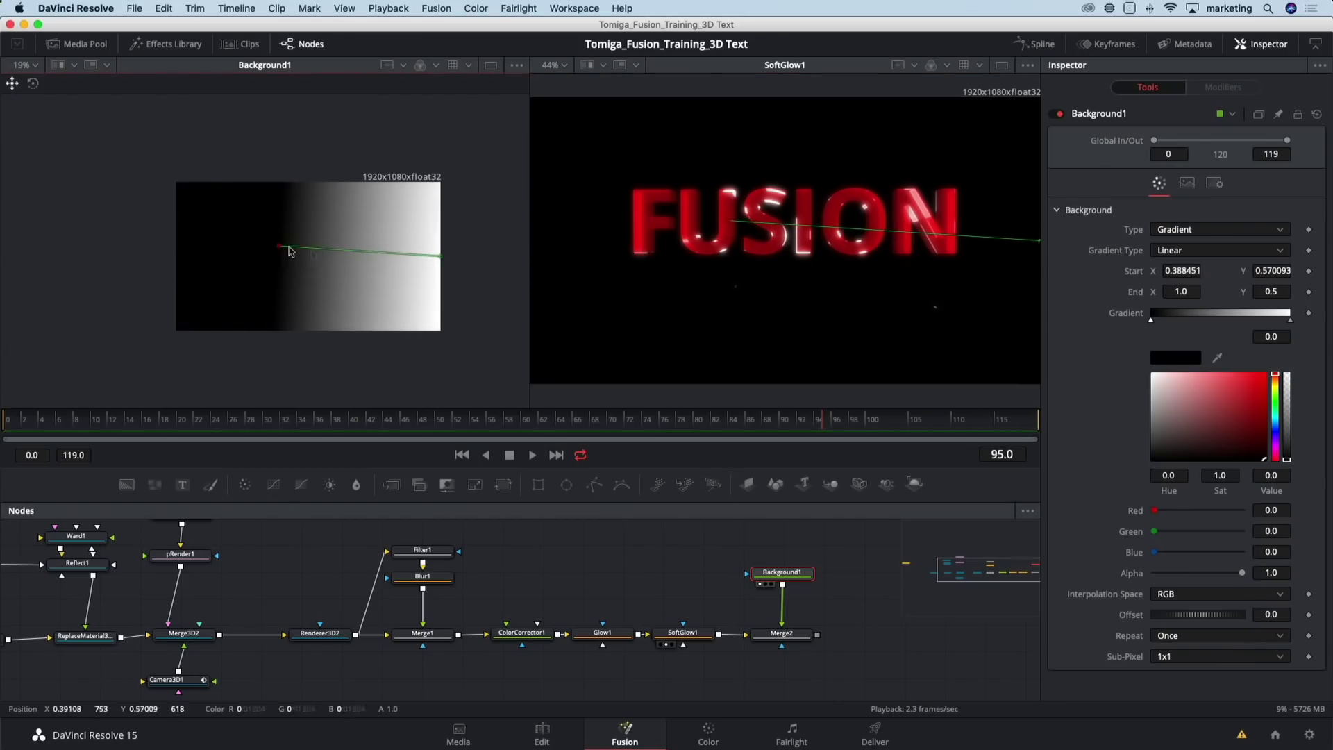
drag(440, 257, 453, 319)
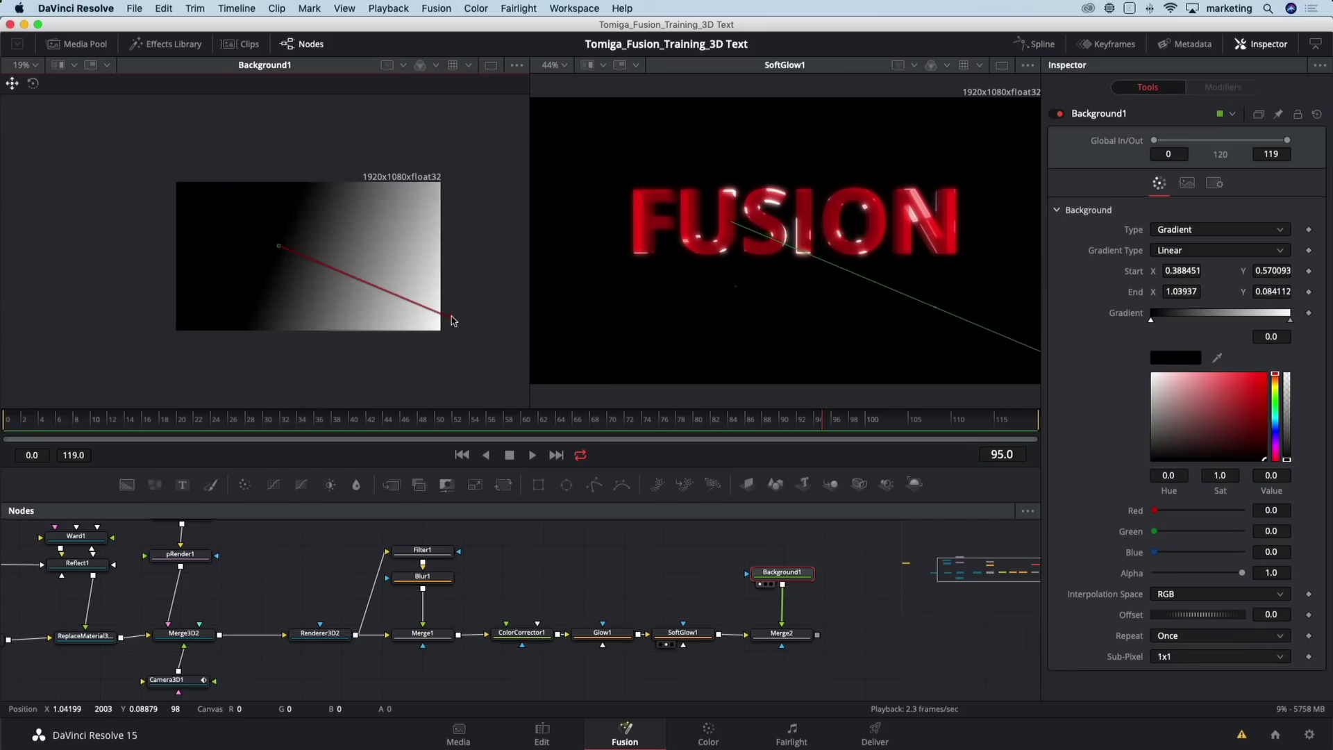
click(1187, 252)
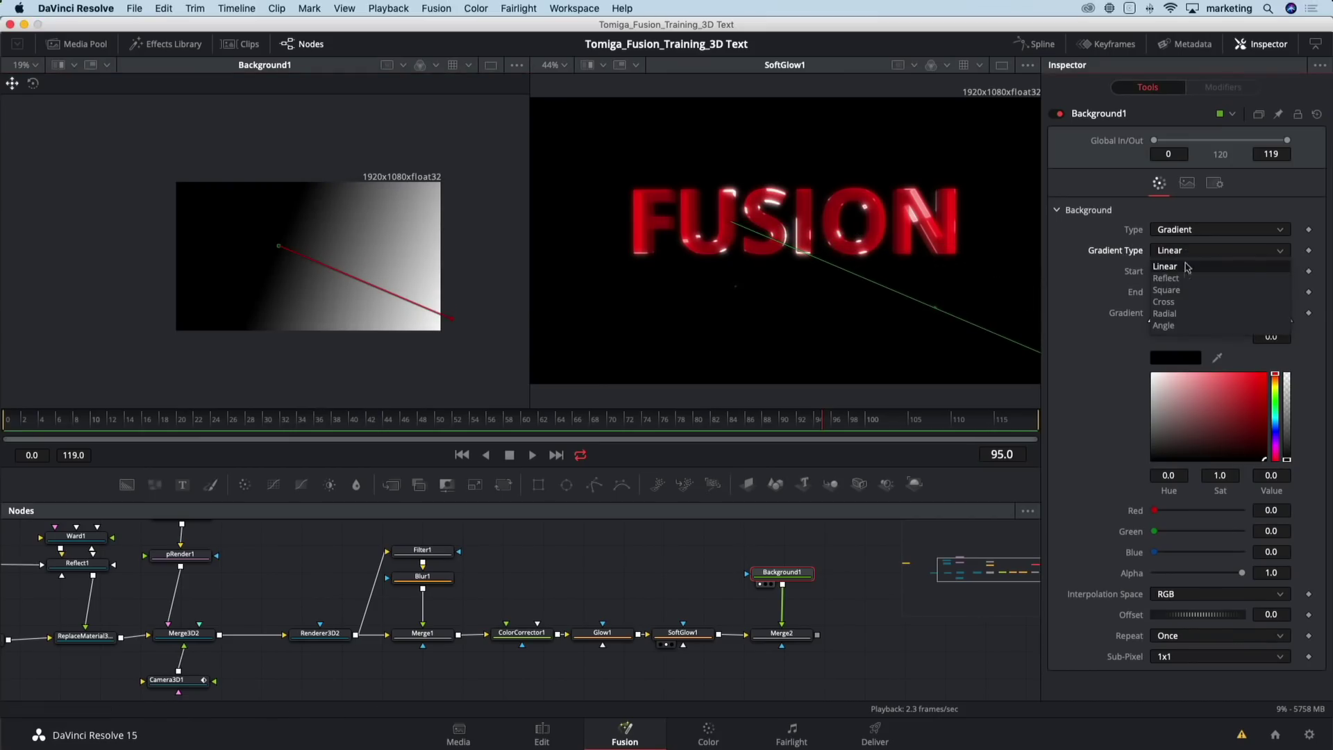
click(1173, 314)
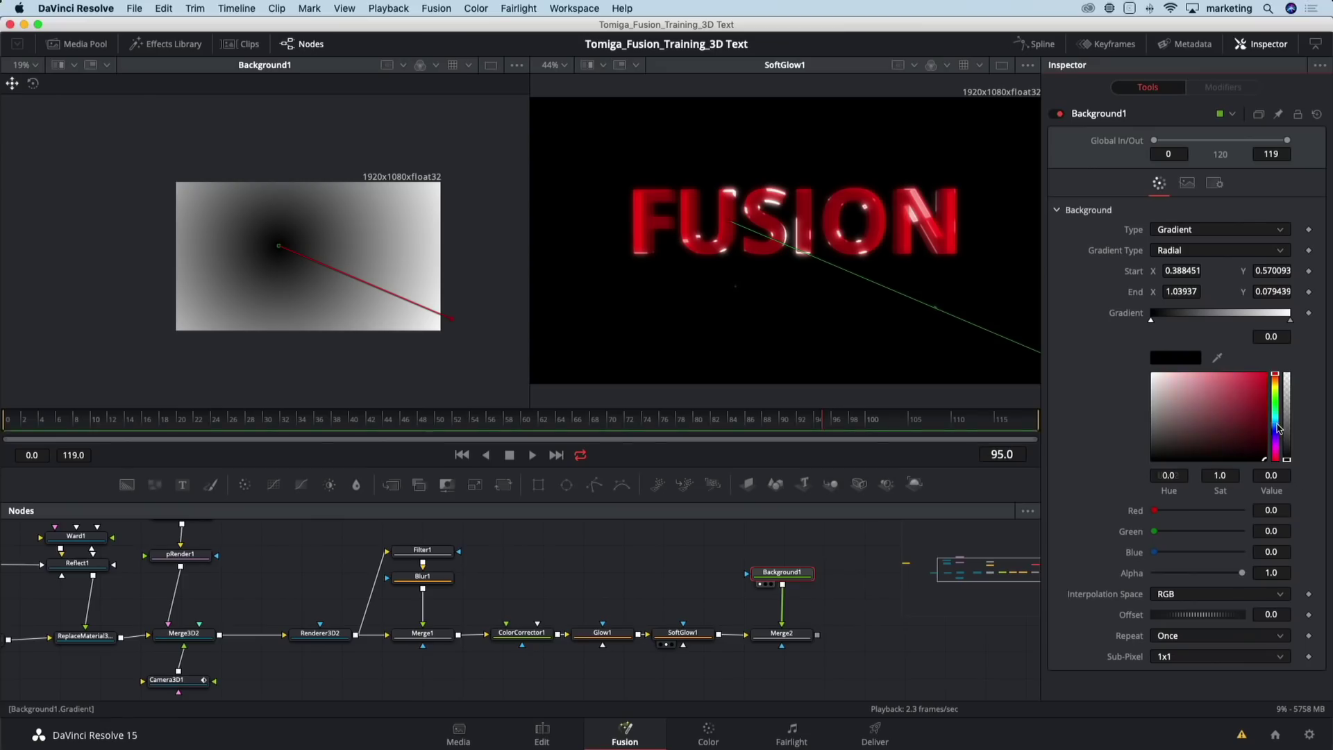
Color the gradient's start dark teal with Hue 0.552, Sat 0.801 and Value 0.417
click(1276, 425)
drag(1278, 425, 1278, 423)
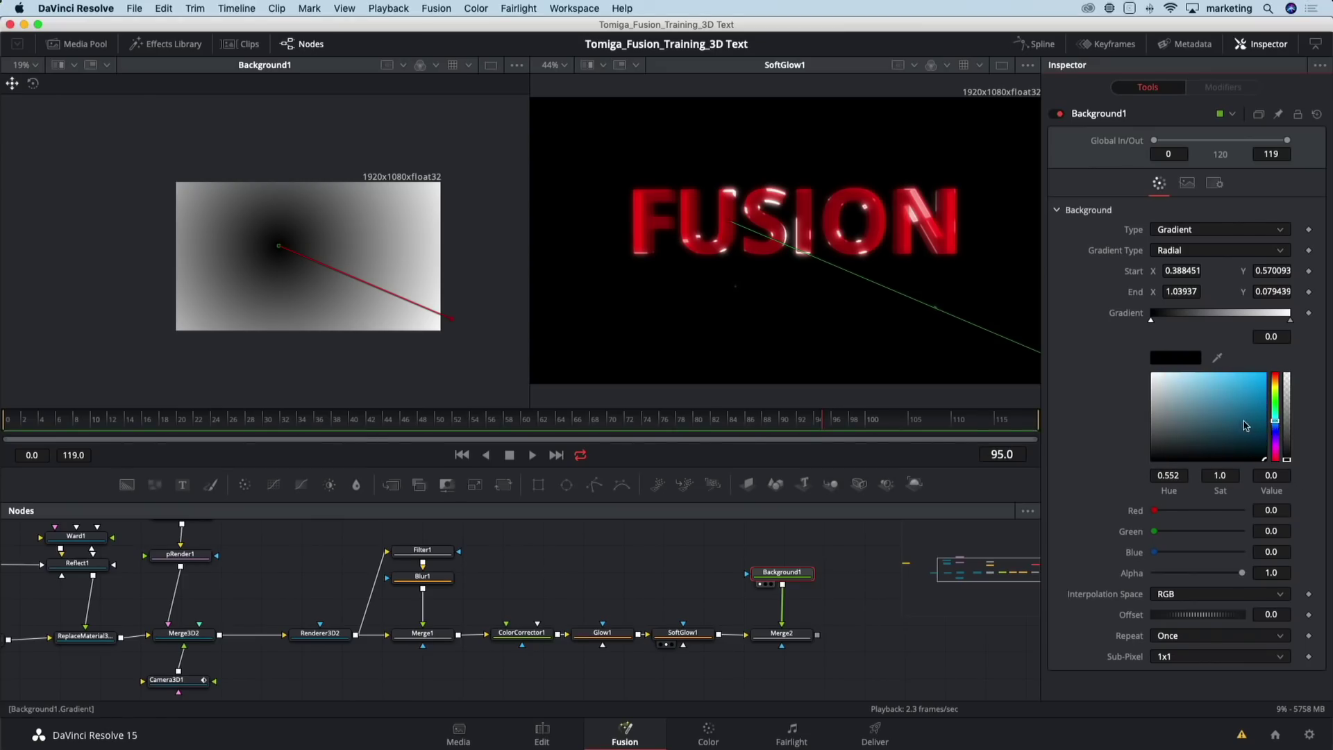
click(1243, 424)
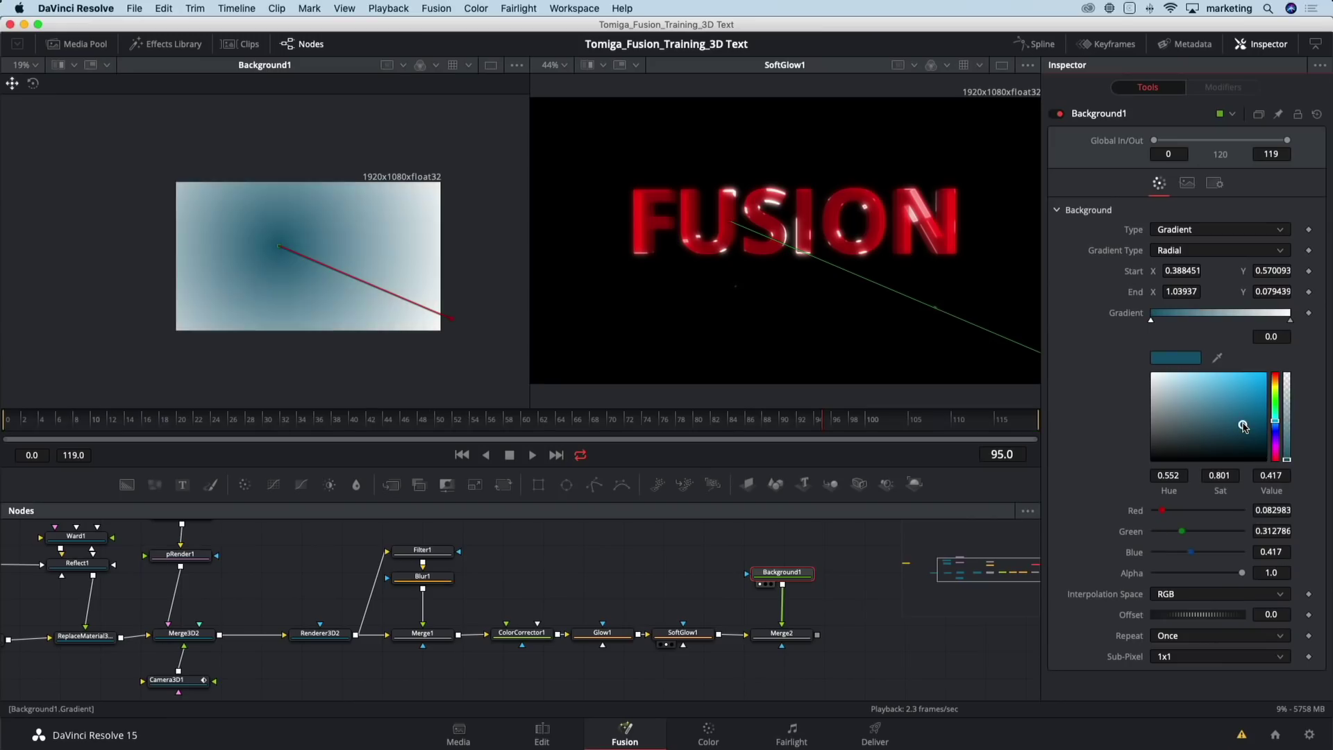
Make the gradient's end color black and reposition its start to about 0.46, 0.62 and its end to about 0.95, 0.13
click(1291, 322)
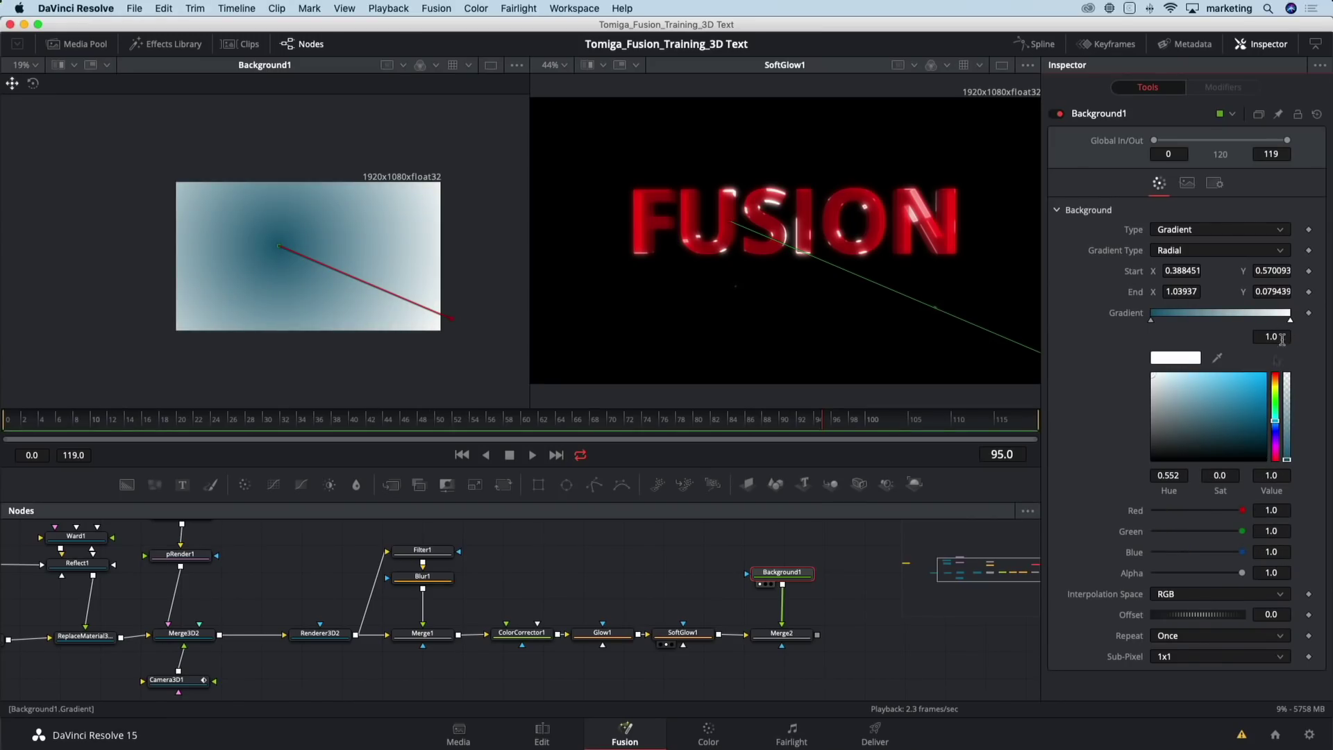
drag(1274, 447, 1279, 475)
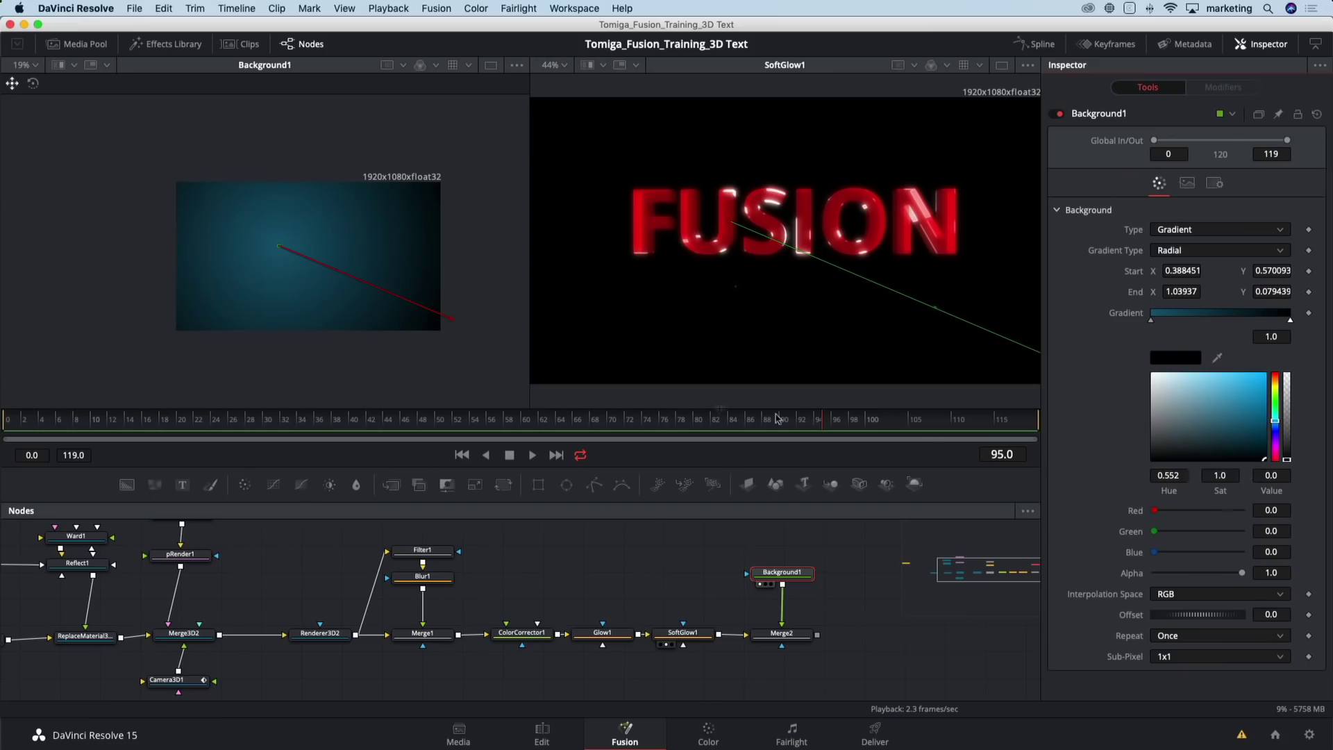
drag(284, 248, 304, 242)
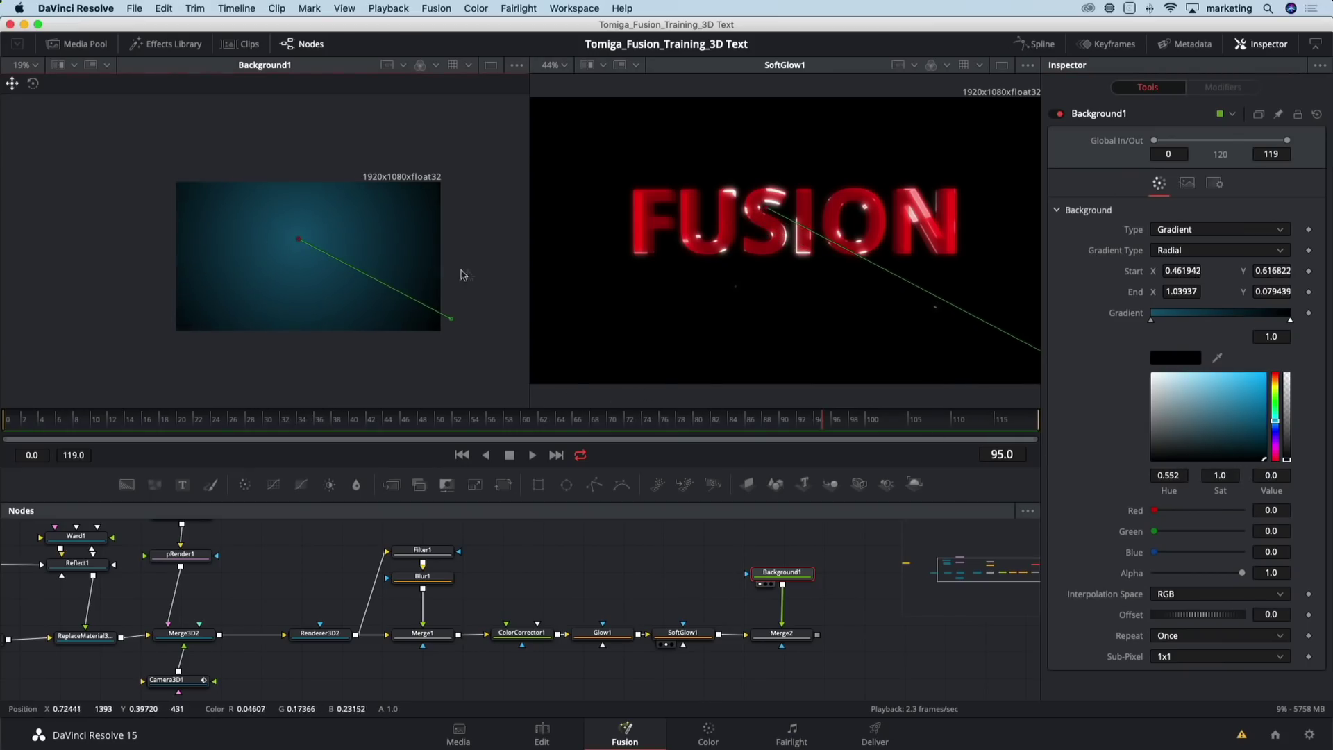
drag(449, 319, 427, 314)
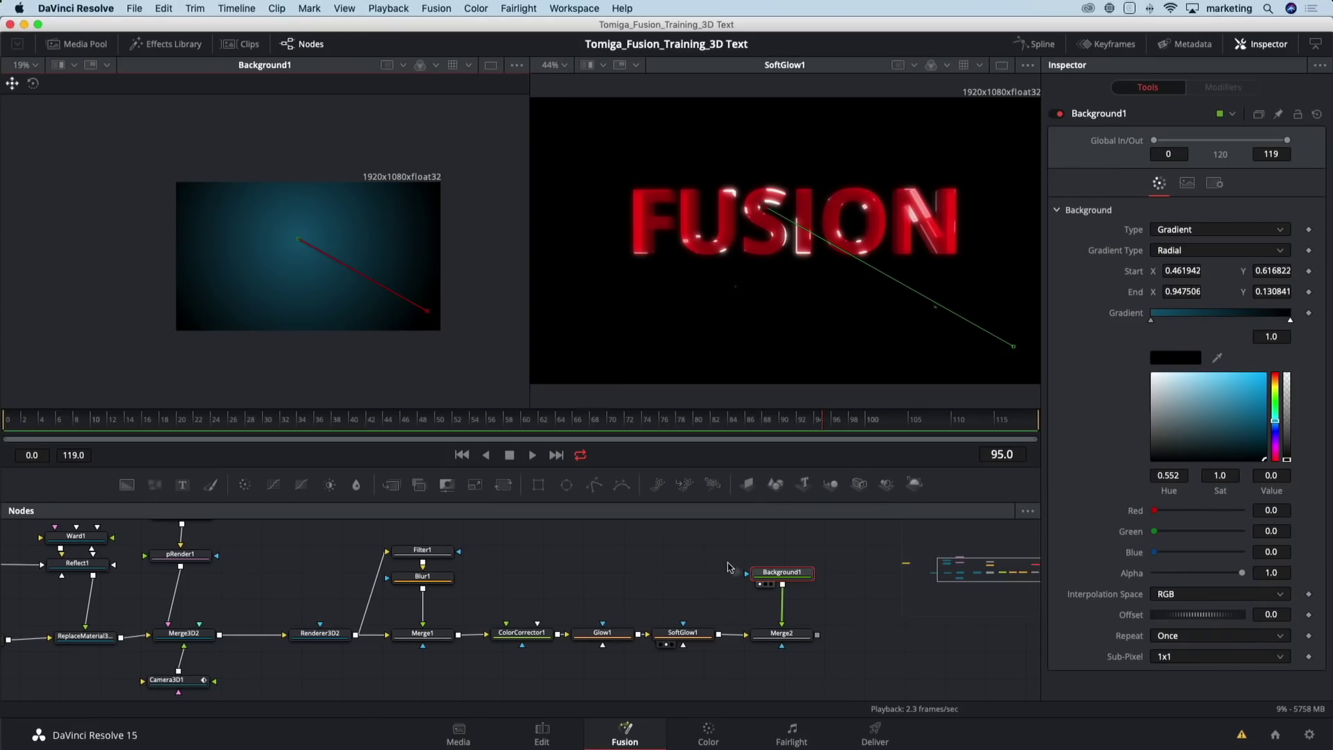
Add an unconnected FastNoise node above Background1 and view its noise pattern beside the title
scroll(562, 547, right, 10)
click(562, 548)
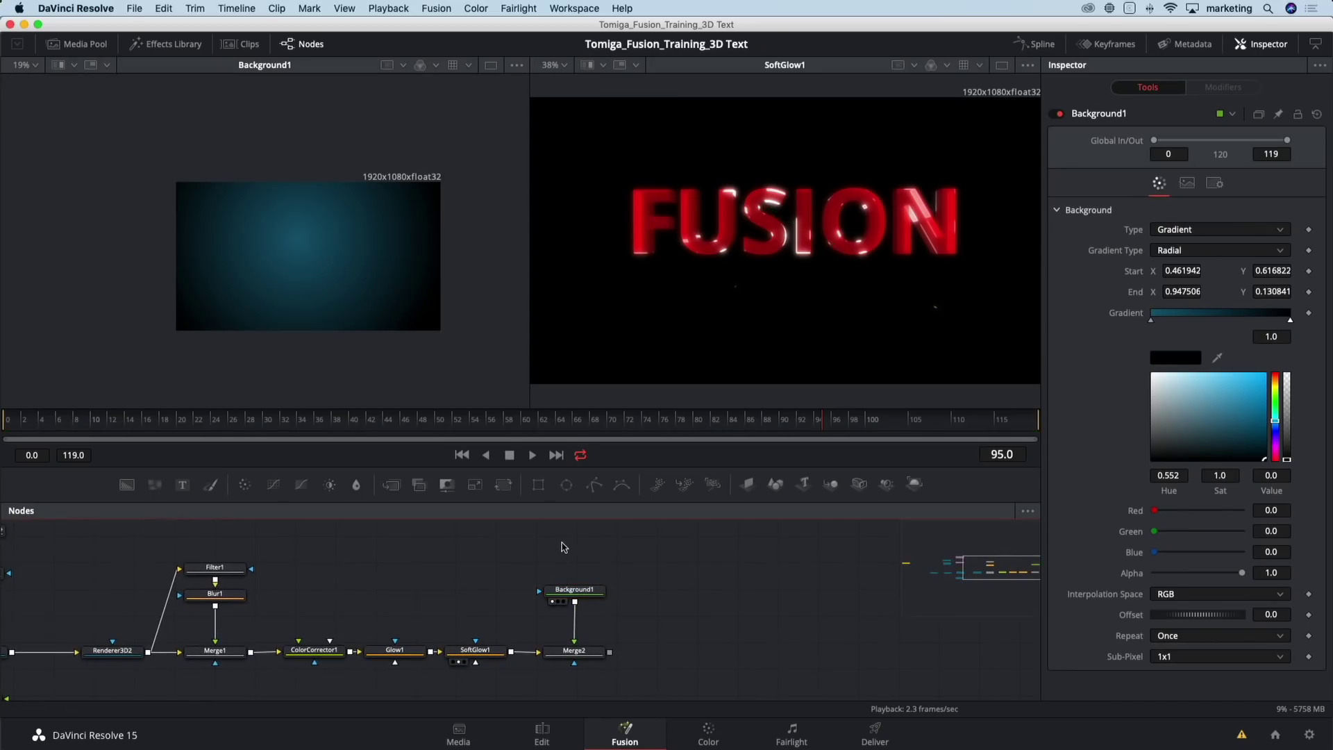
key(shift+space)
text(fas)
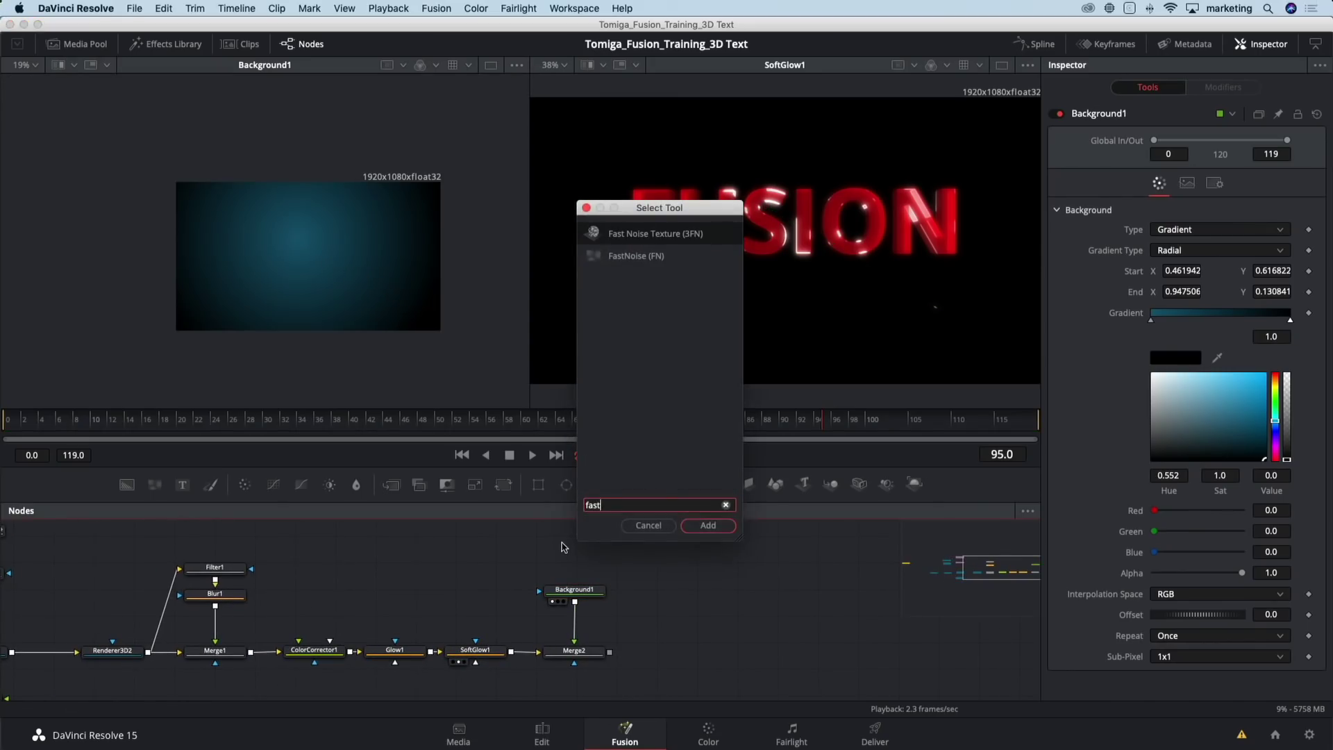
text(t)
key(Down)
key(Return)
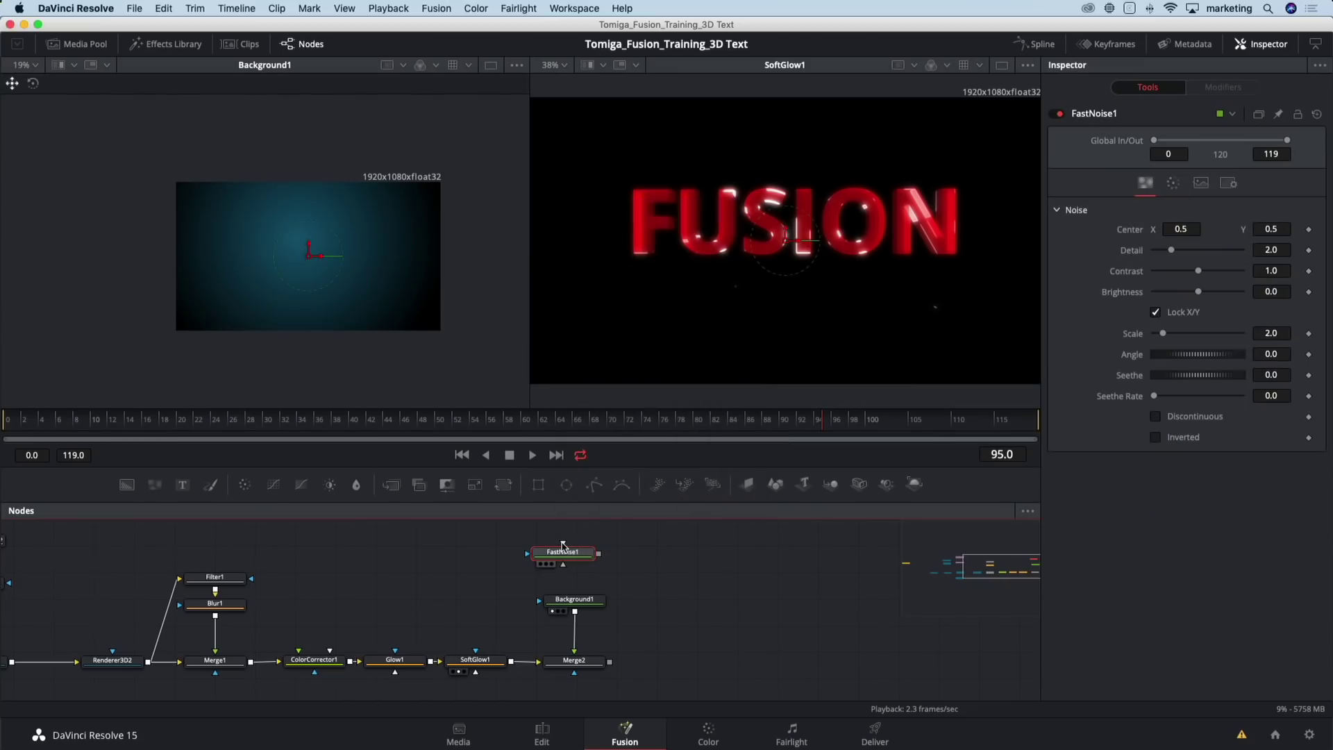
key(1)
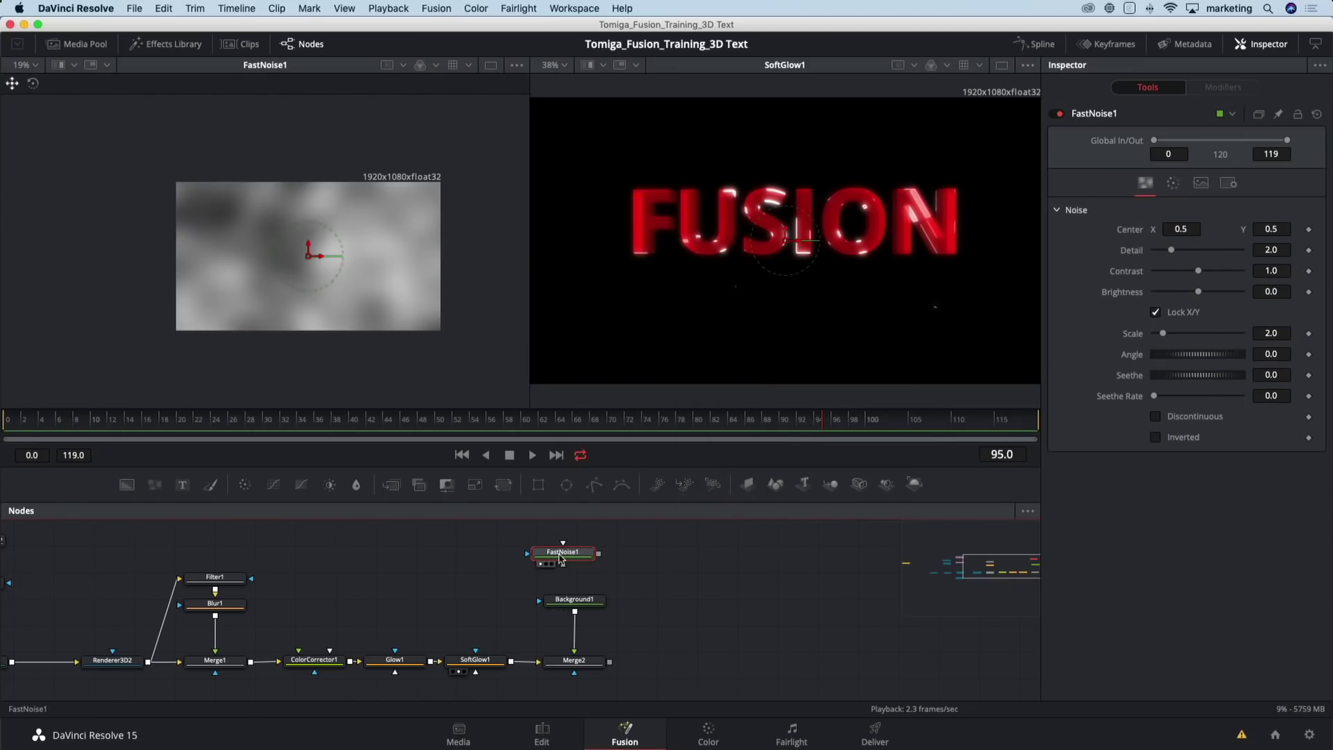
Set FastNoise1's Detail to about 6.54 and Scale to about 3.31, and connect it as the mask of Background1
drag(1171, 250, 1213, 252)
drag(1164, 334, 1168, 335)
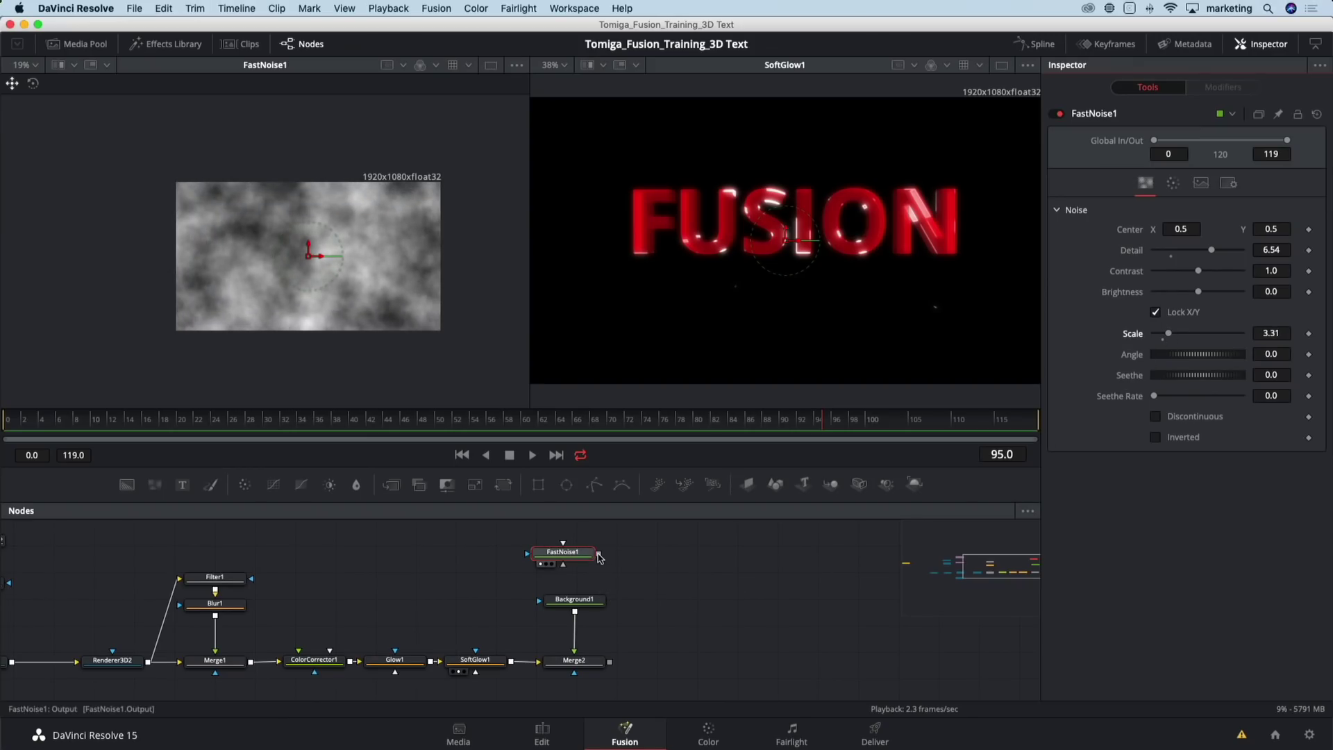
drag(598, 553, 548, 603)
click(555, 601)
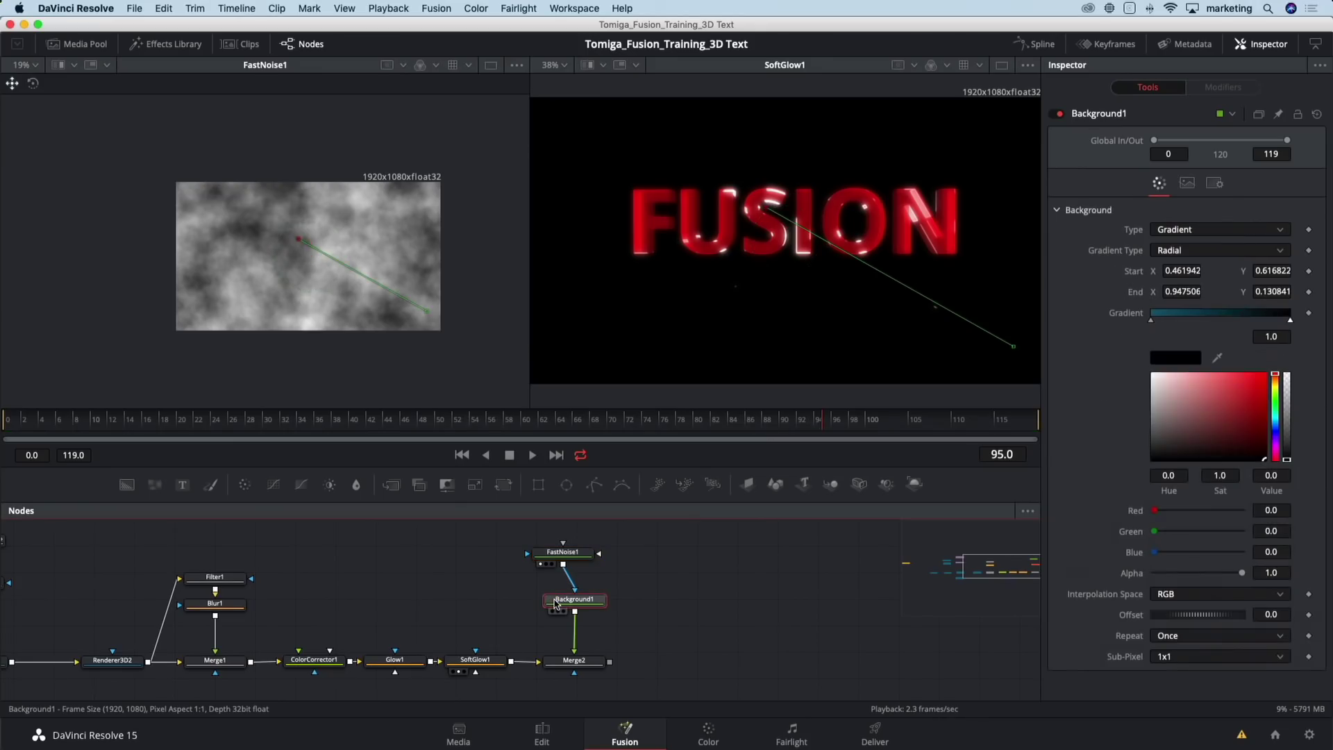
key(1)
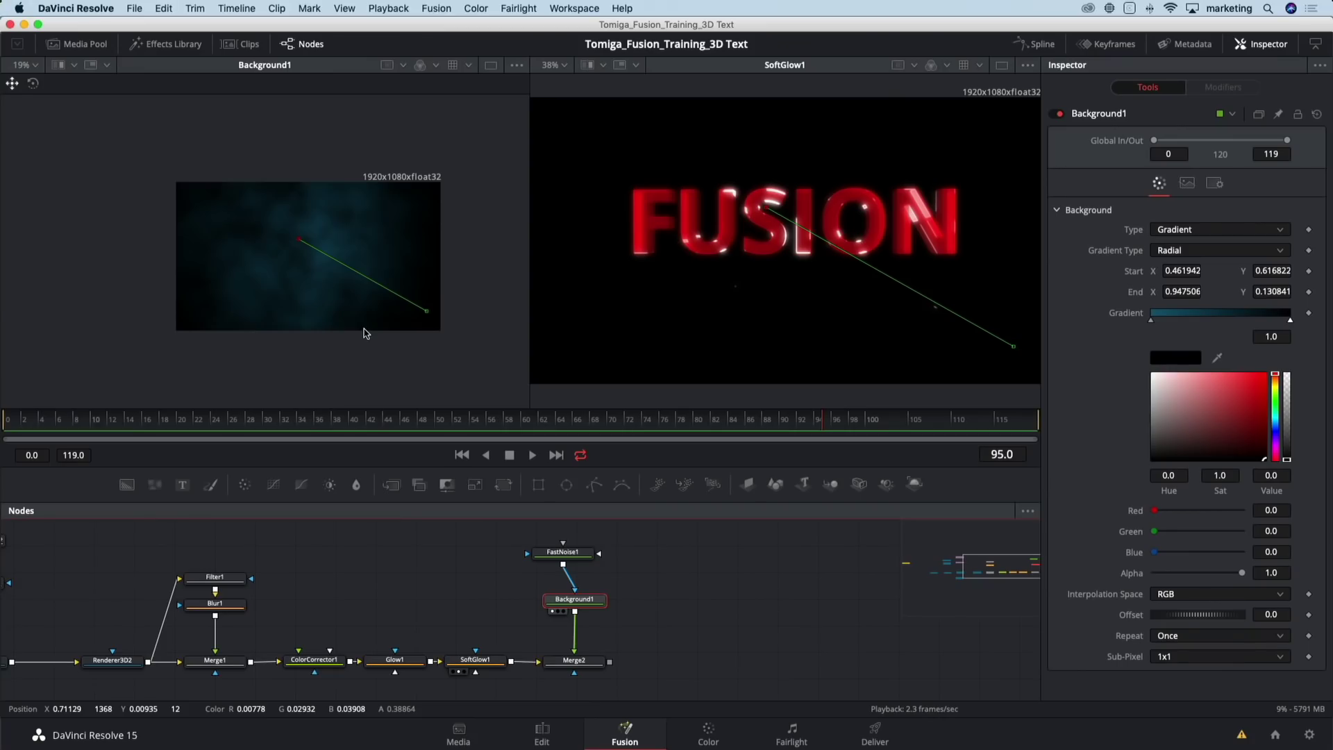
View the Merge2 composite in place of SoftGlow1 and set its Apply Mode to Screen
click(597, 662)
key(2)
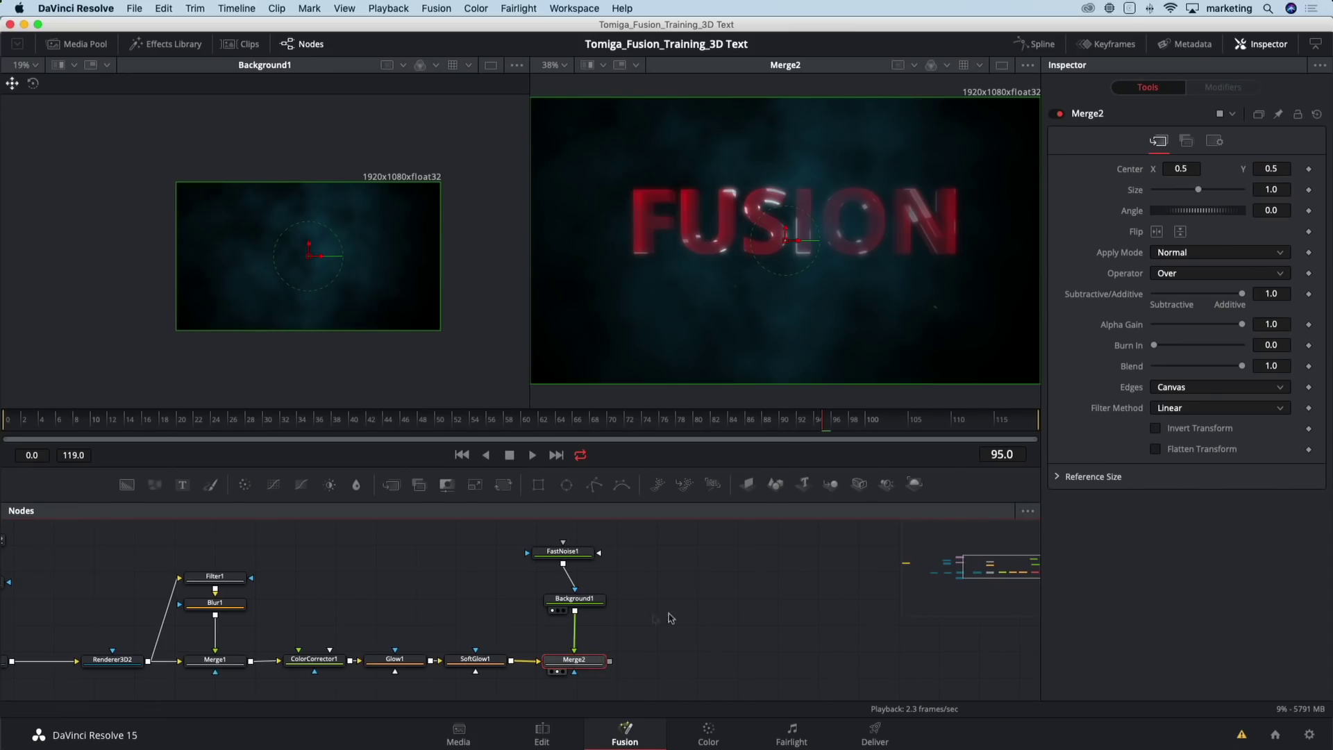
click(1181, 252)
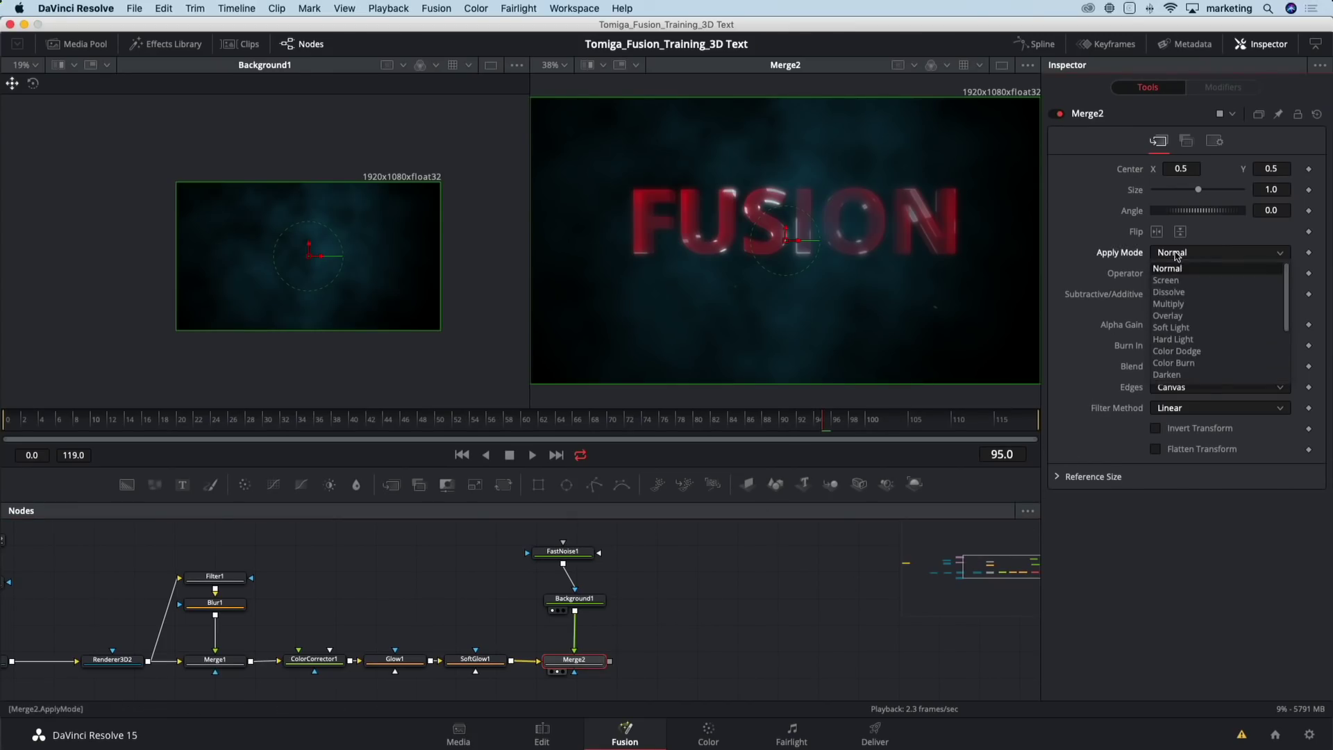
click(1188, 262)
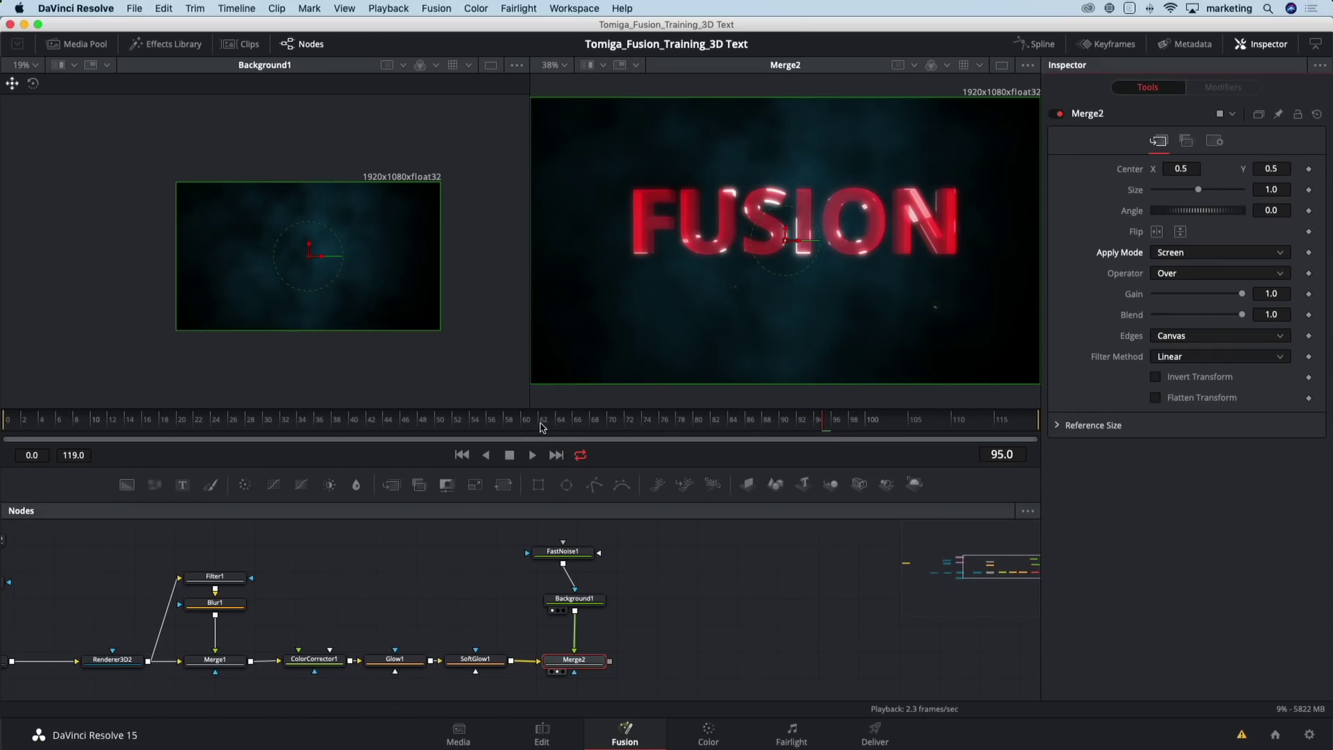
Check the composite at several earlier frames of the animation, ending on frame 35
click(541, 423)
click(614, 421)
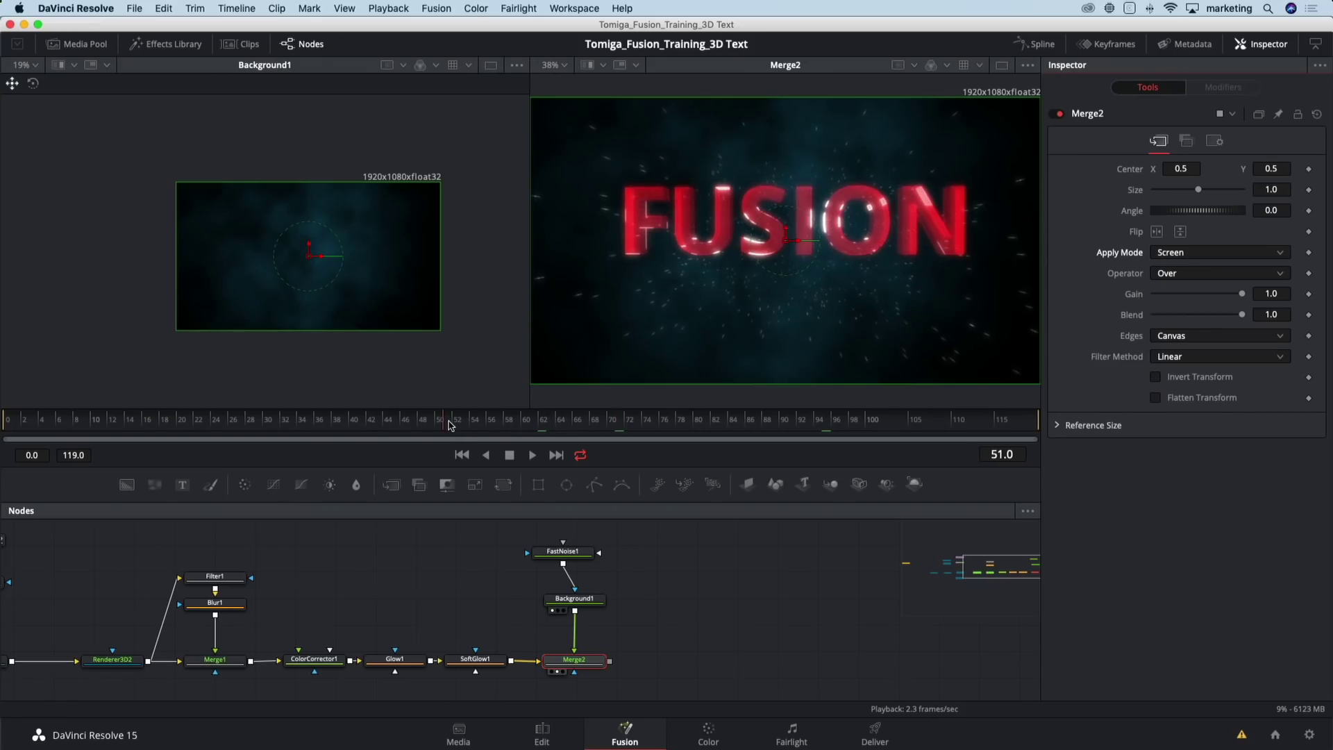
click(361, 425)
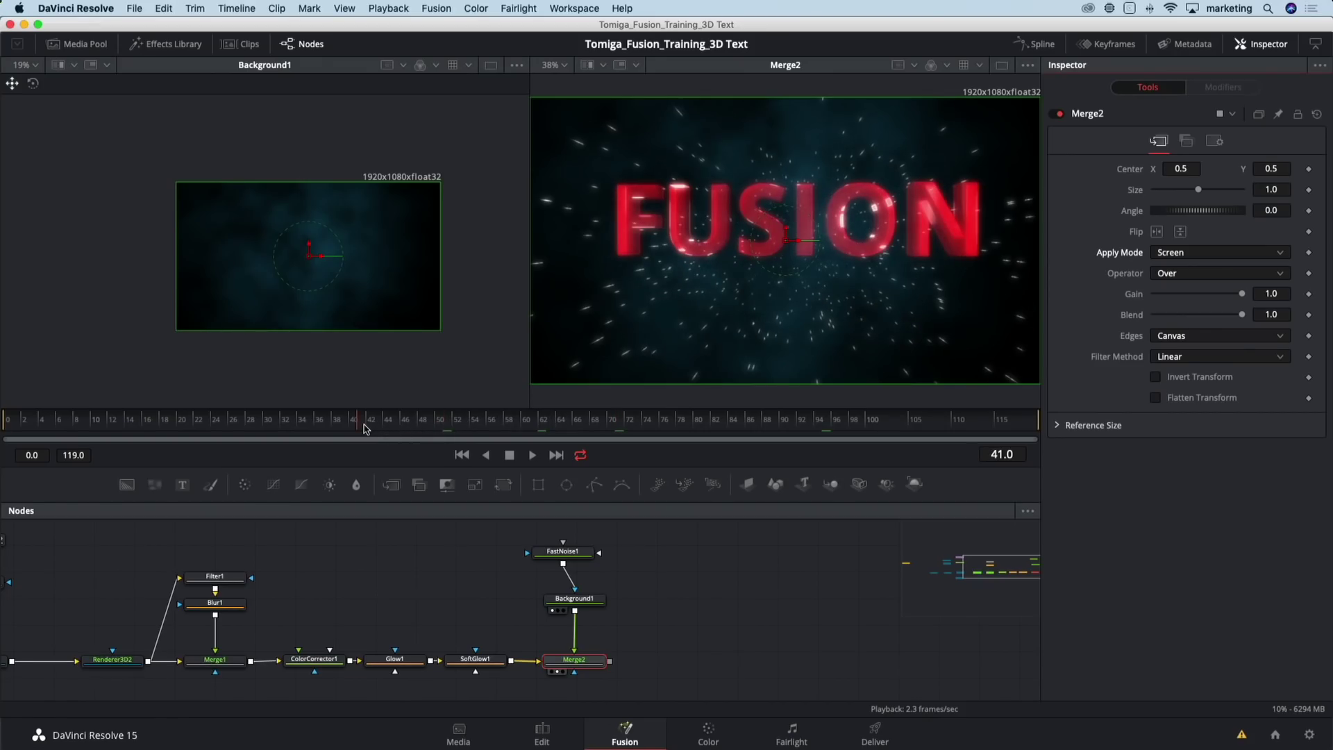
click(311, 424)
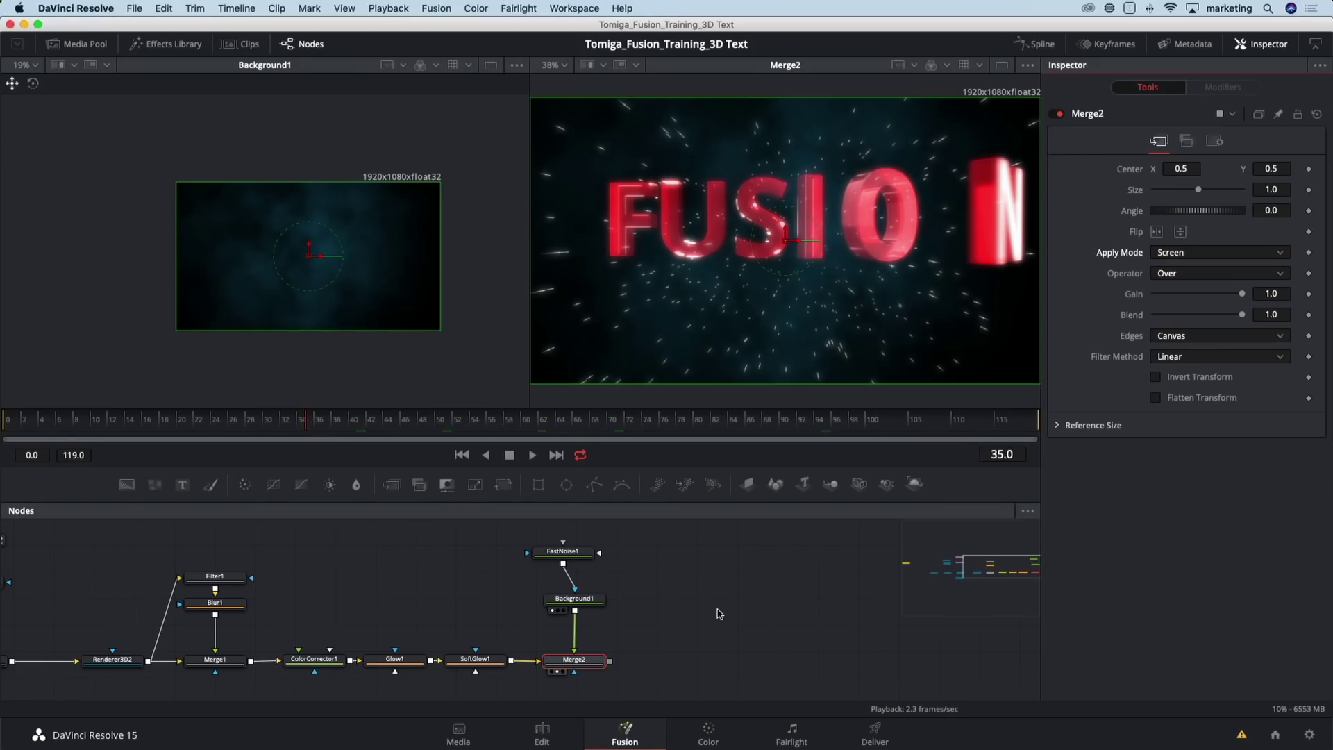
Add a Filter node after Merge2, keeping its default name
drag(582, 665, 586, 660)
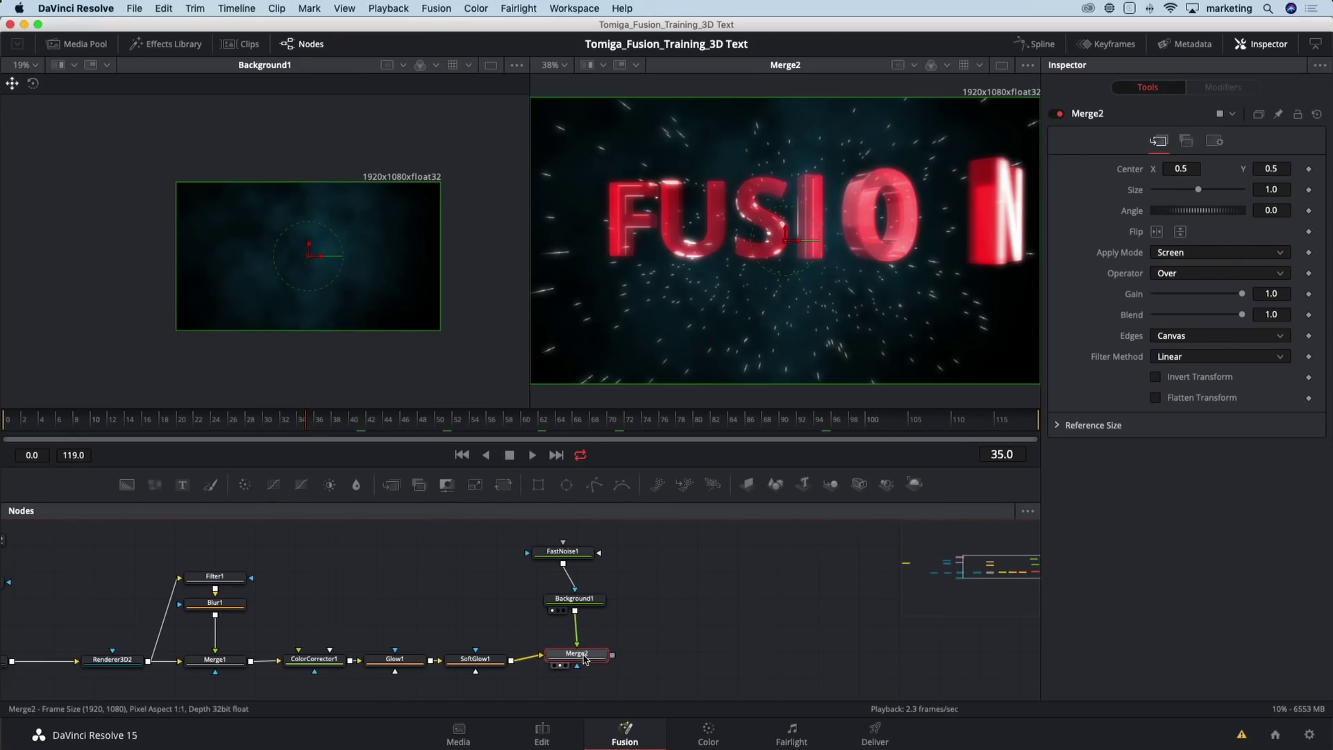
key(shift+space)
text(fast)
key(BackSpace)
key(BackSpace)
key(BackSpace)
key(BackSpace)
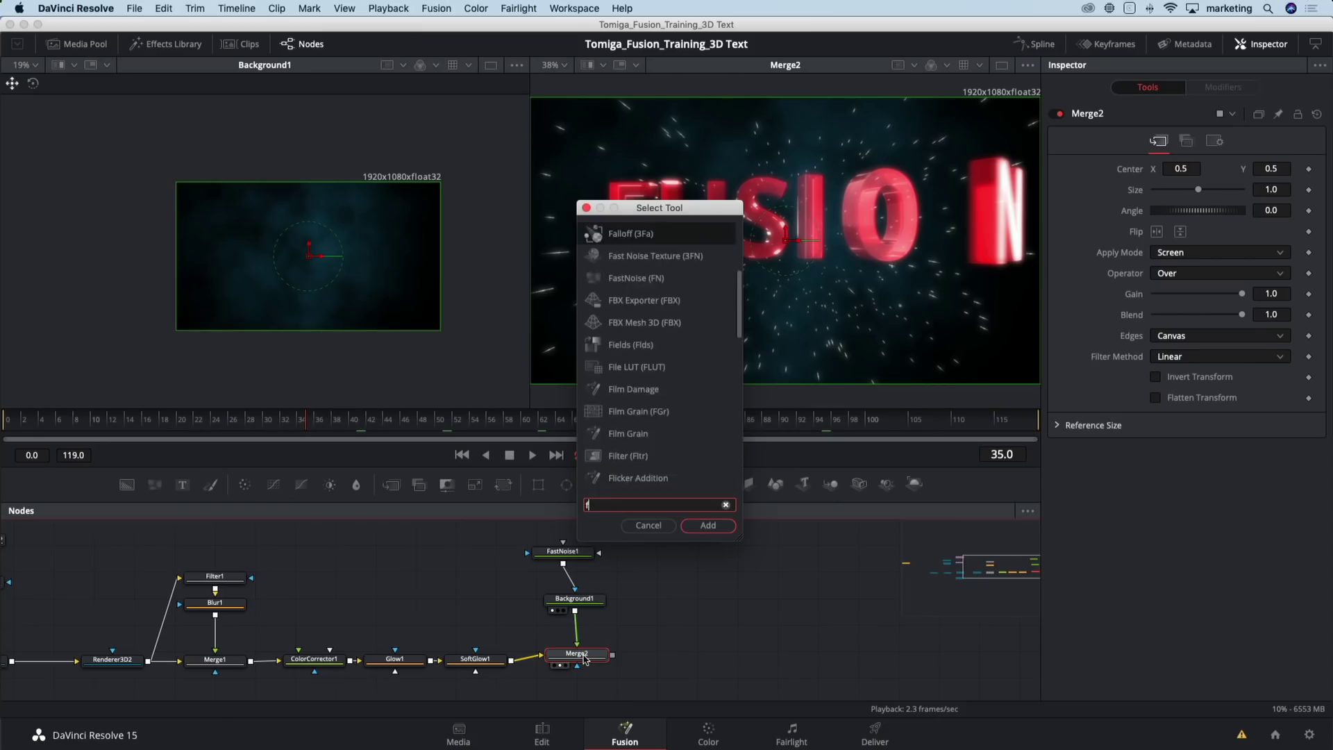
text(filt)
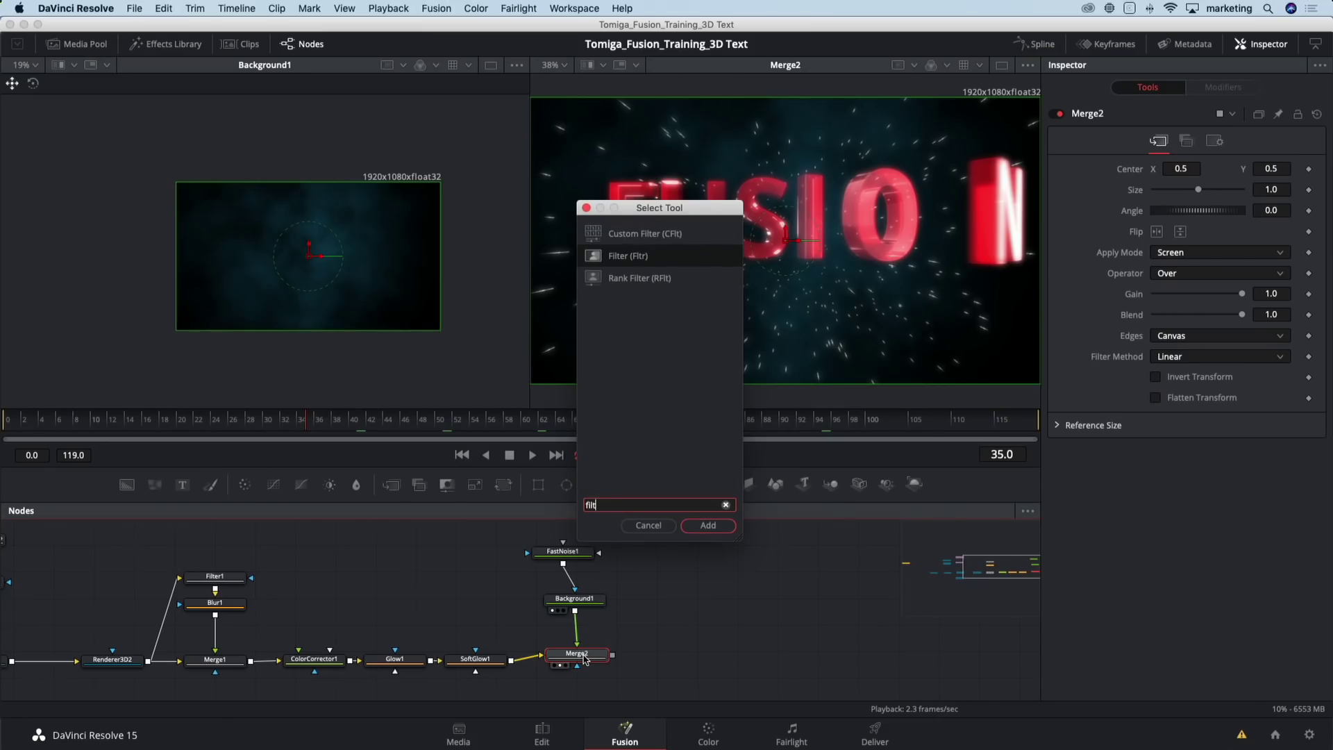
key(Return)
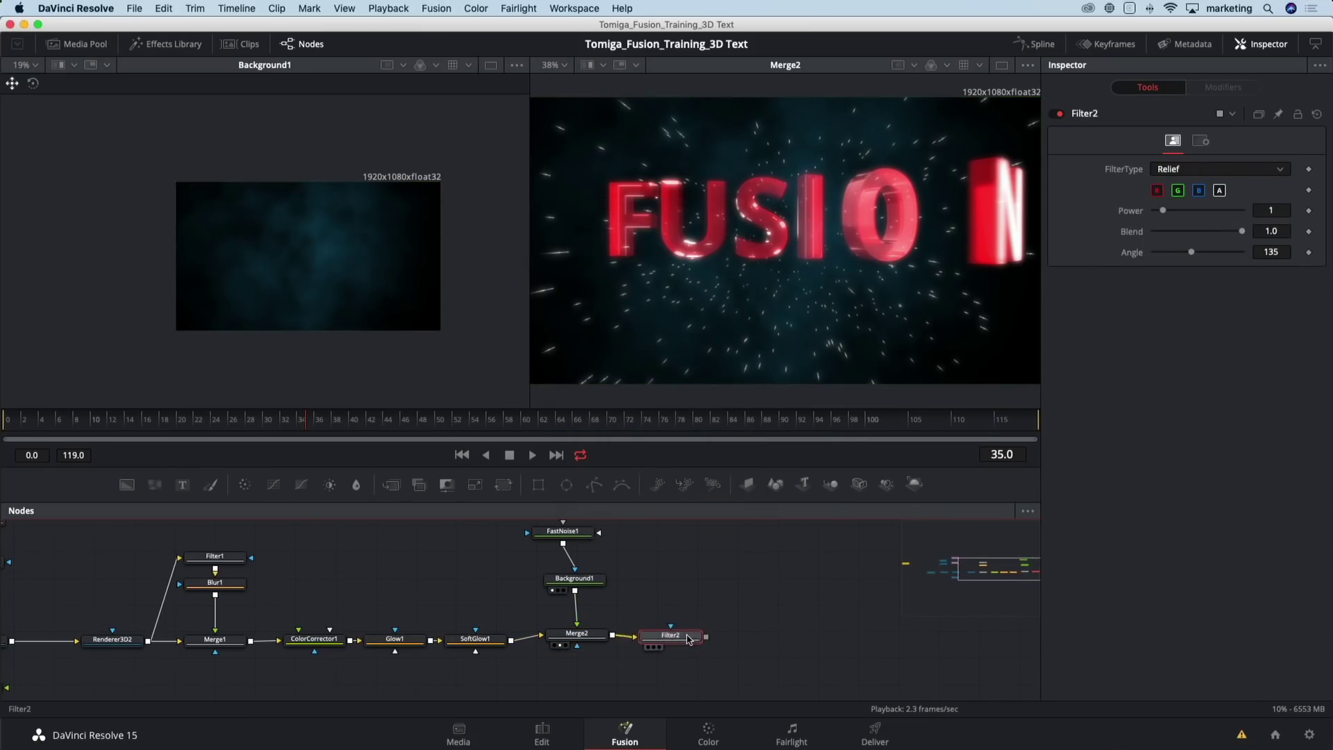
key(F2)
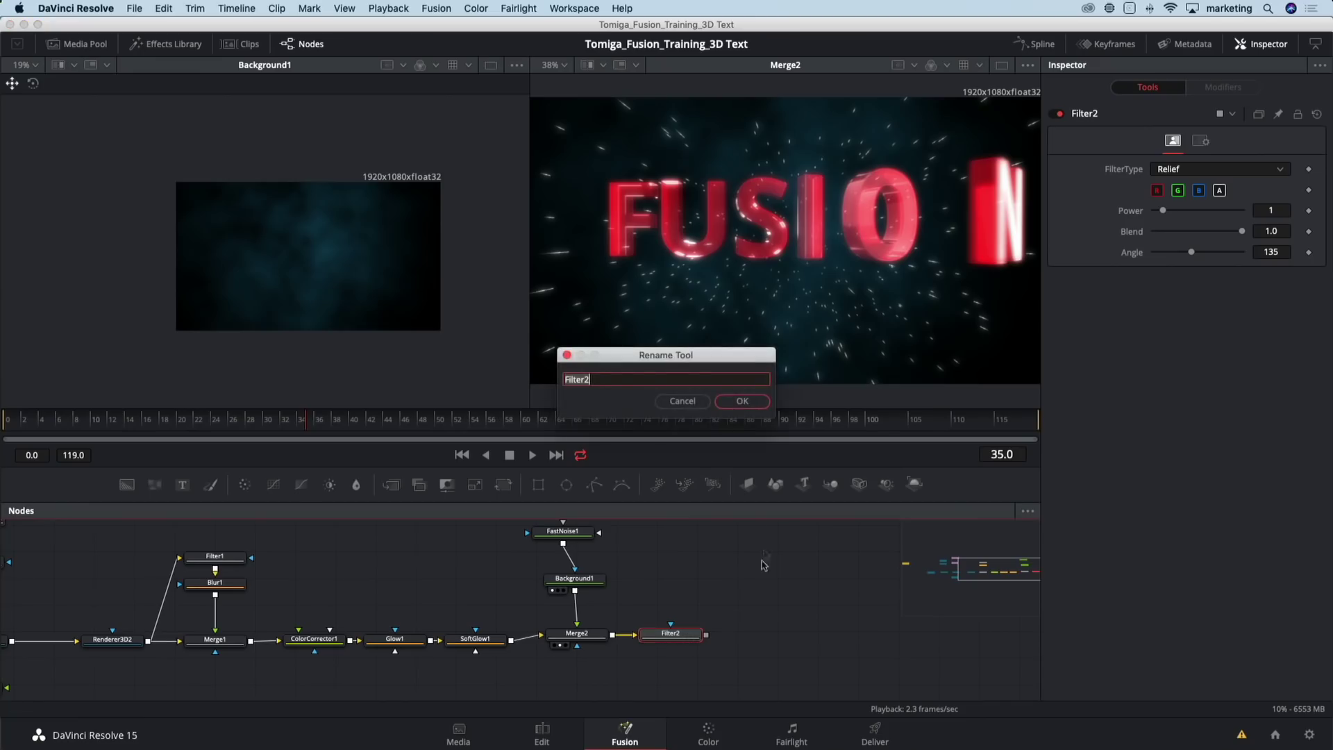
click(701, 406)
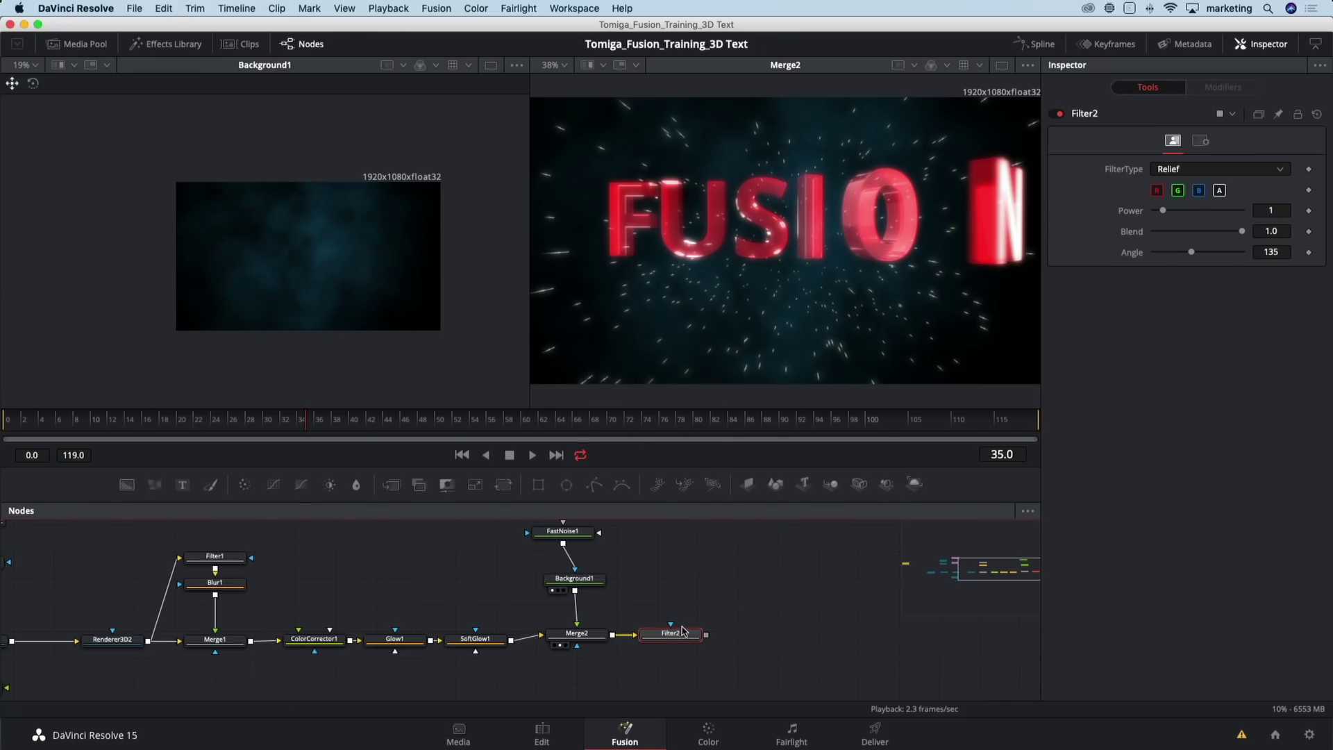
View Filter2, set its FilterType to Emboss Over, and compare the title with the filter off and on
key(2)
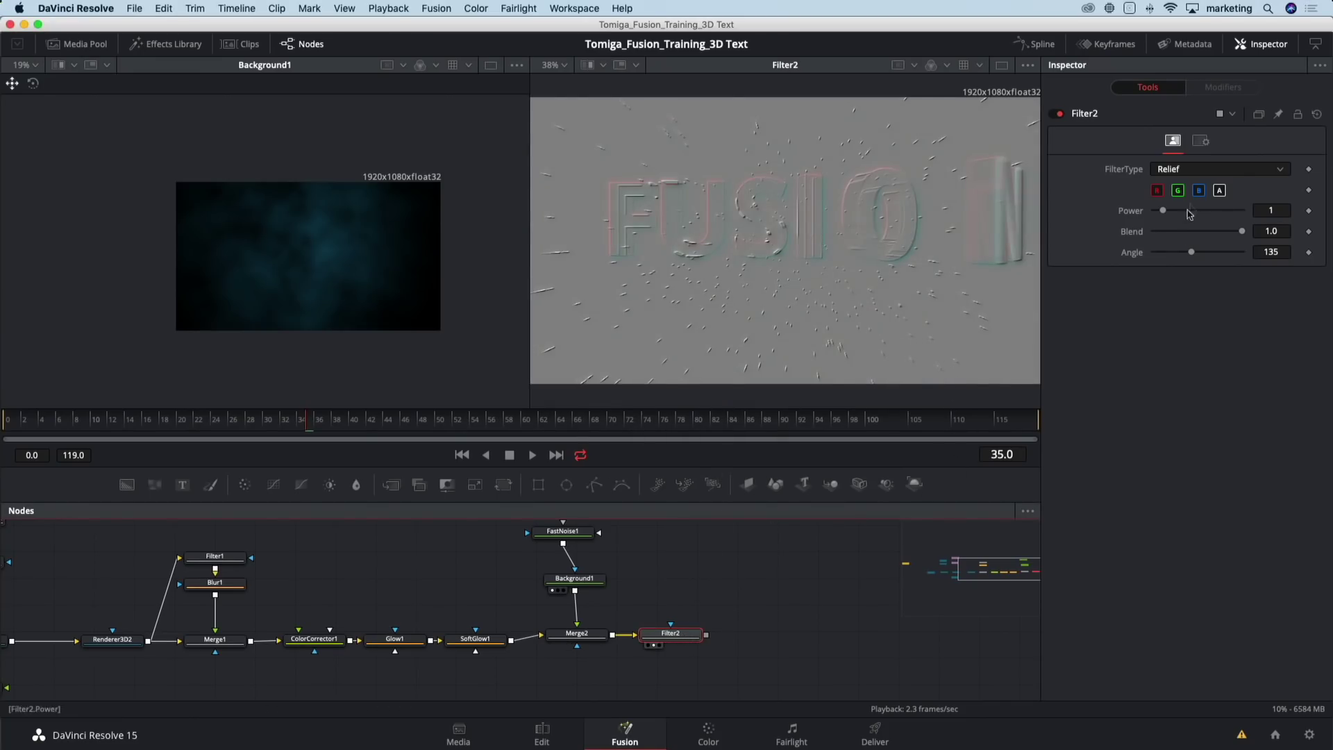
click(1193, 169)
click(1195, 197)
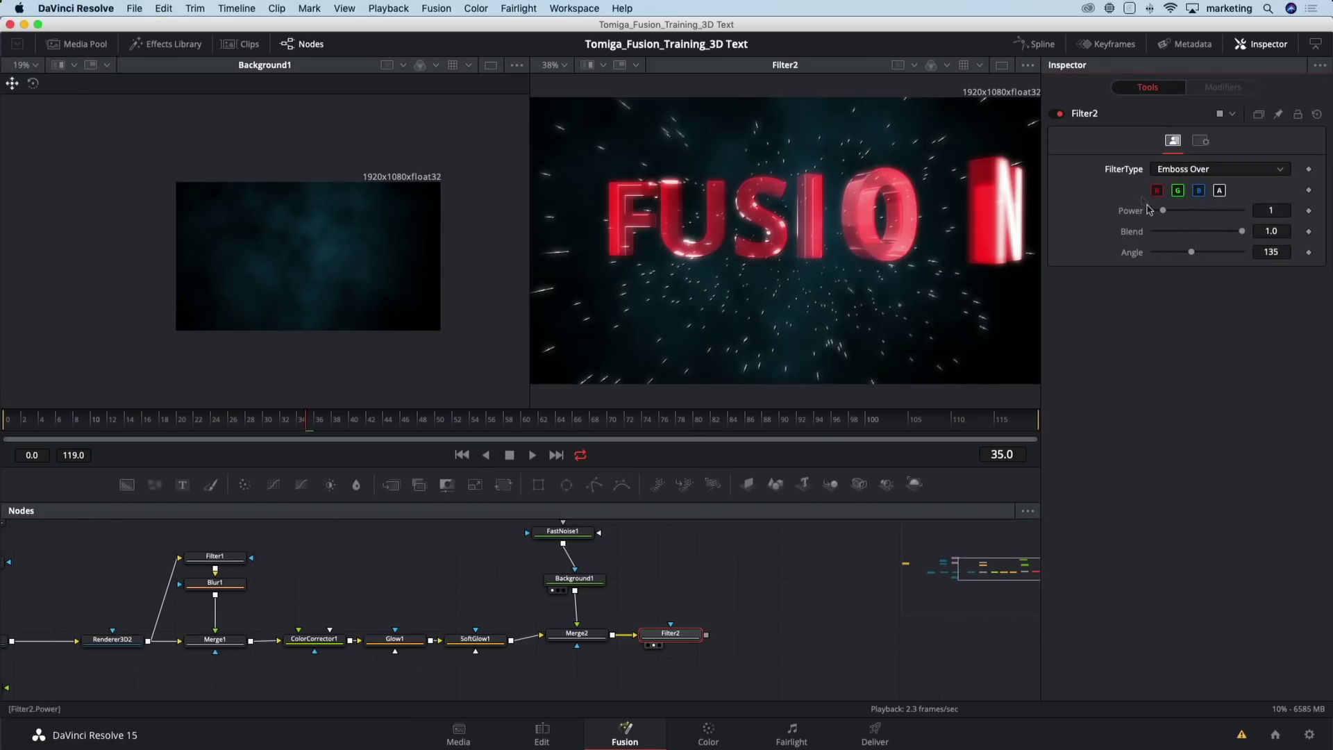
click(1056, 115)
click(1056, 116)
click(1056, 116)
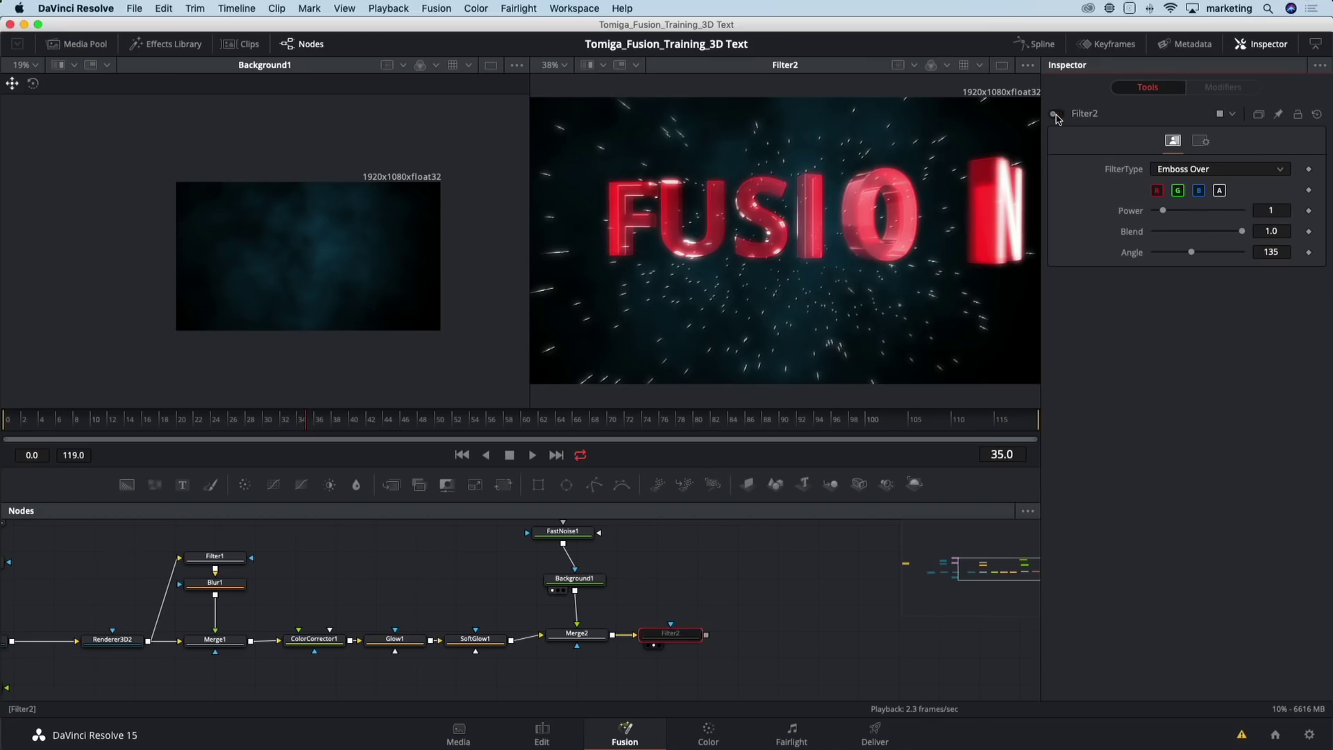
click(1056, 115)
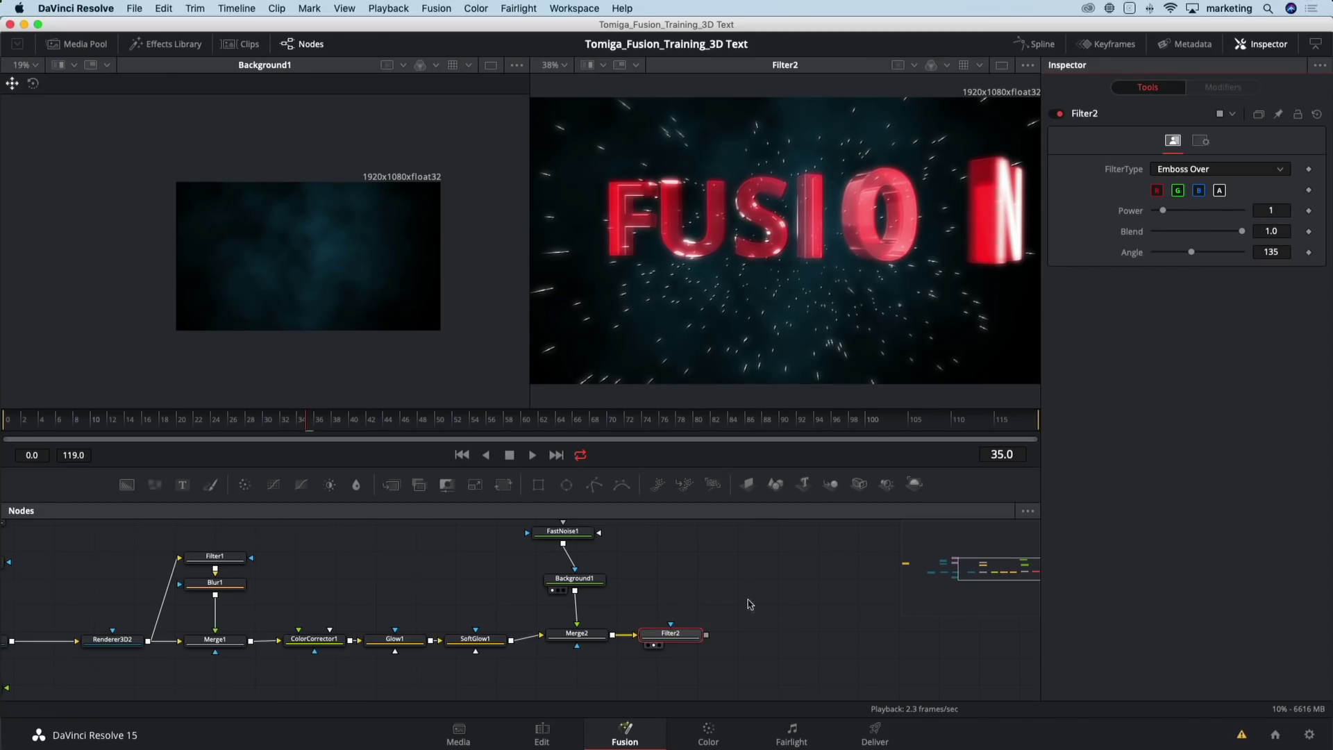
Add a VariBlur node after Filter2 and view its output in place of the filter's
drag(764, 625, 591, 632)
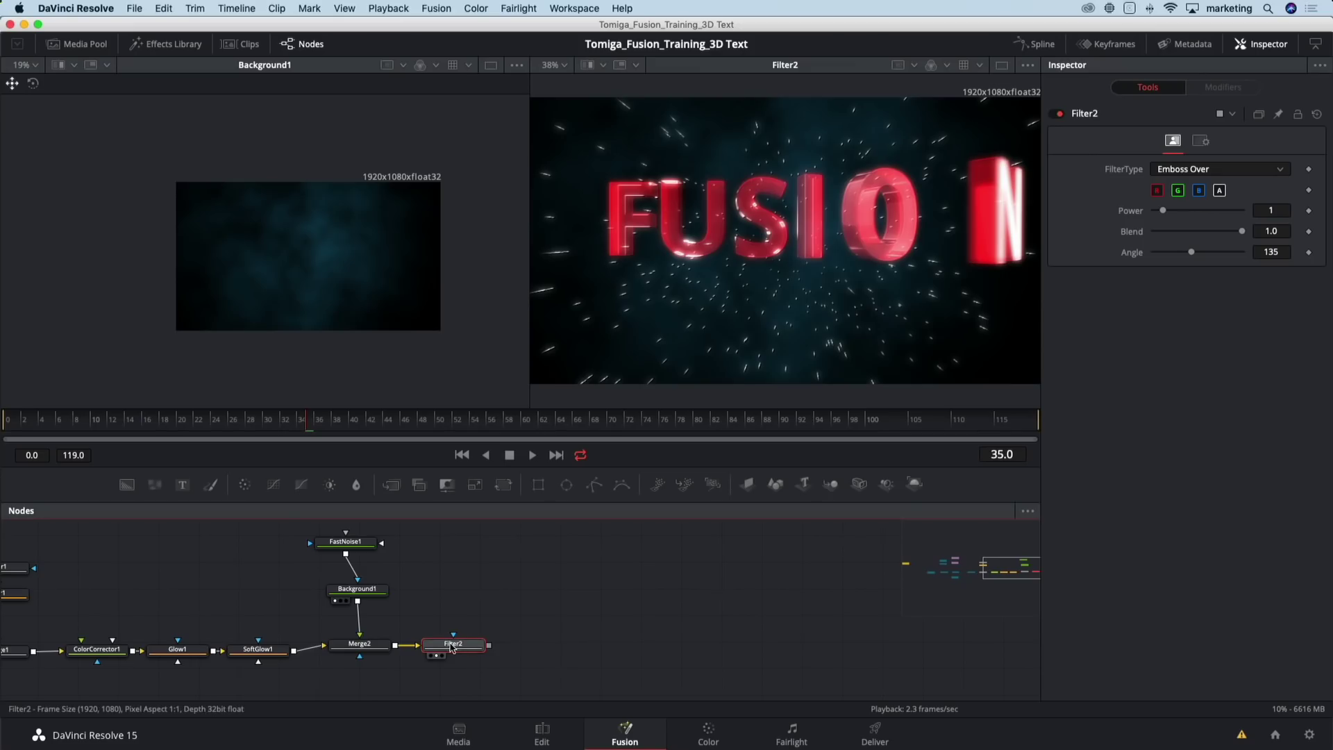
drag(453, 645, 464, 647)
key(shift+space)
text(vari)
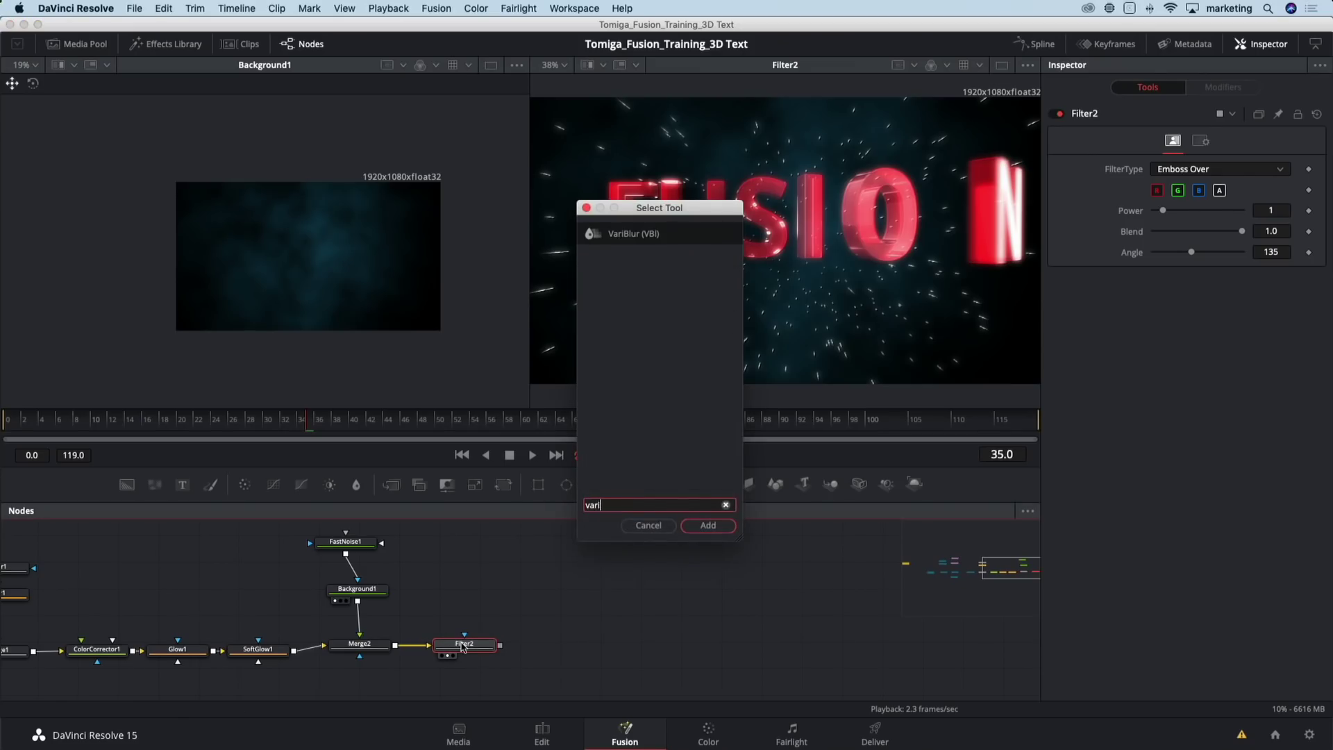
key(Return)
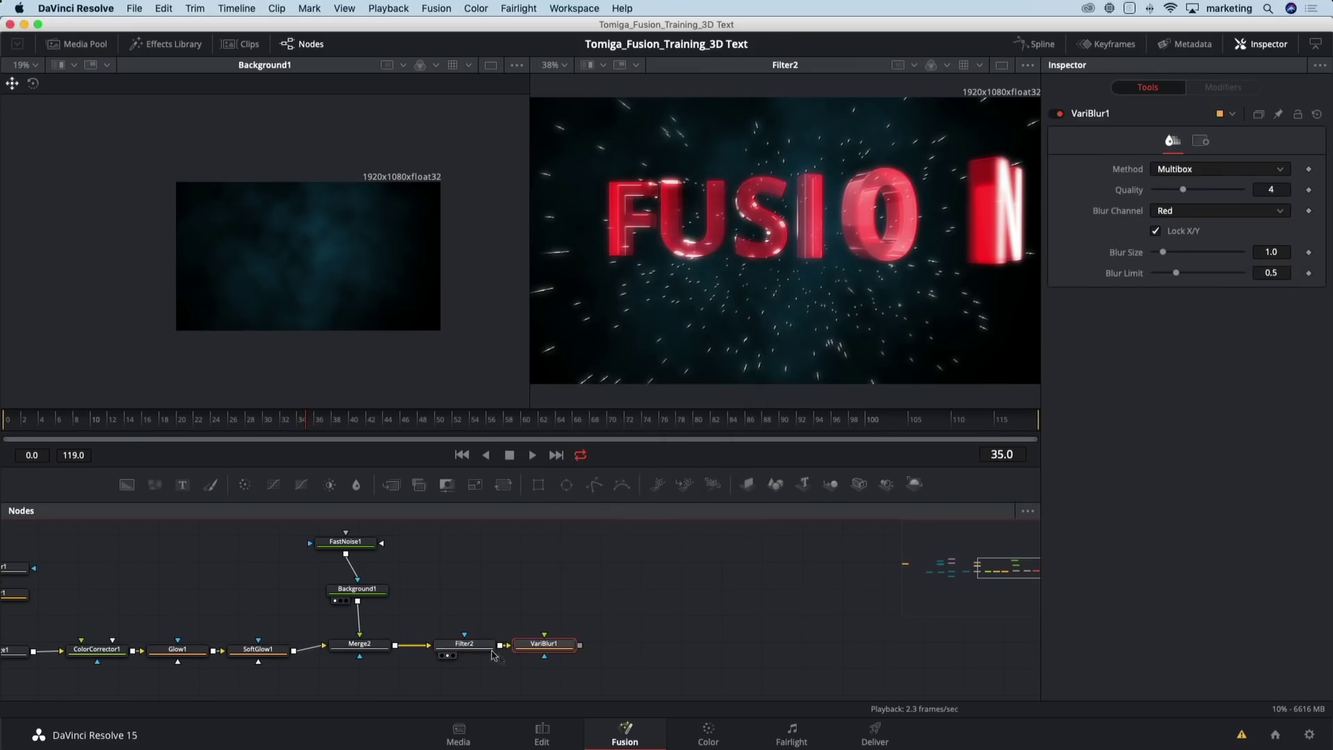
drag(544, 644, 558, 643)
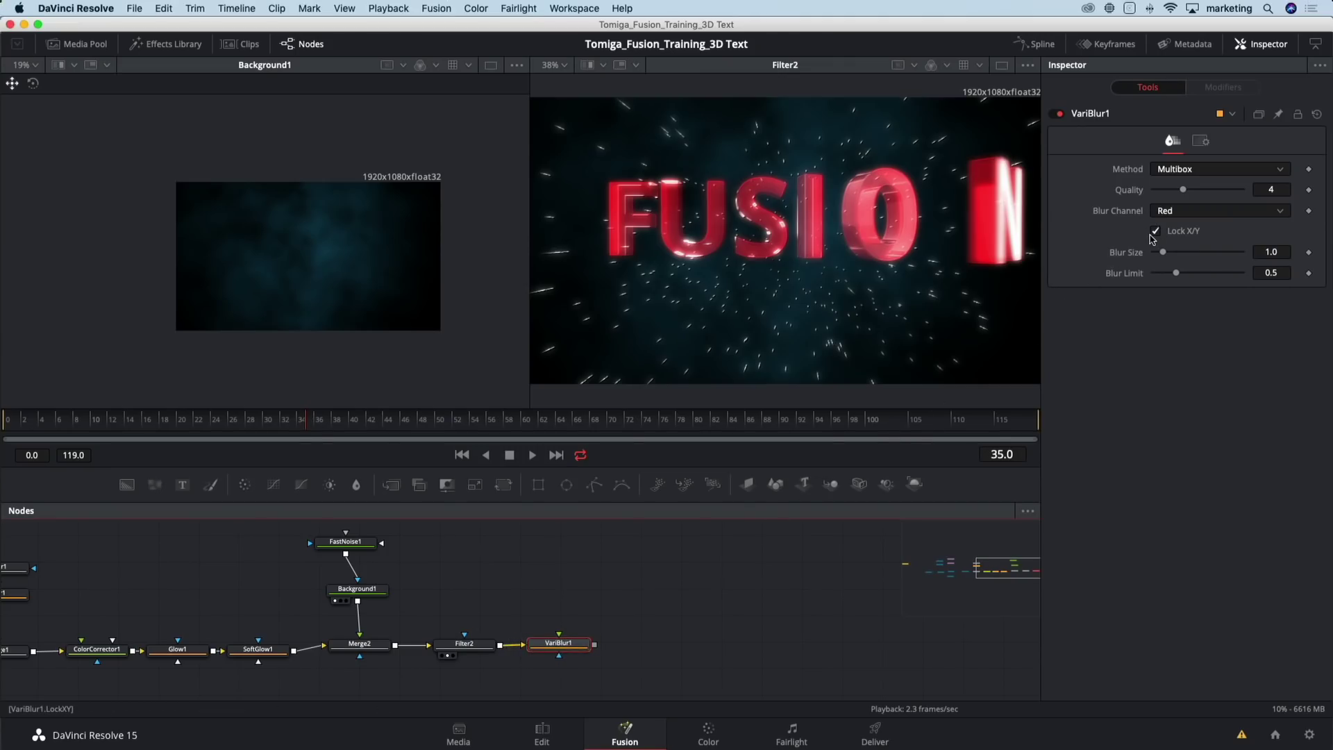
key(2)
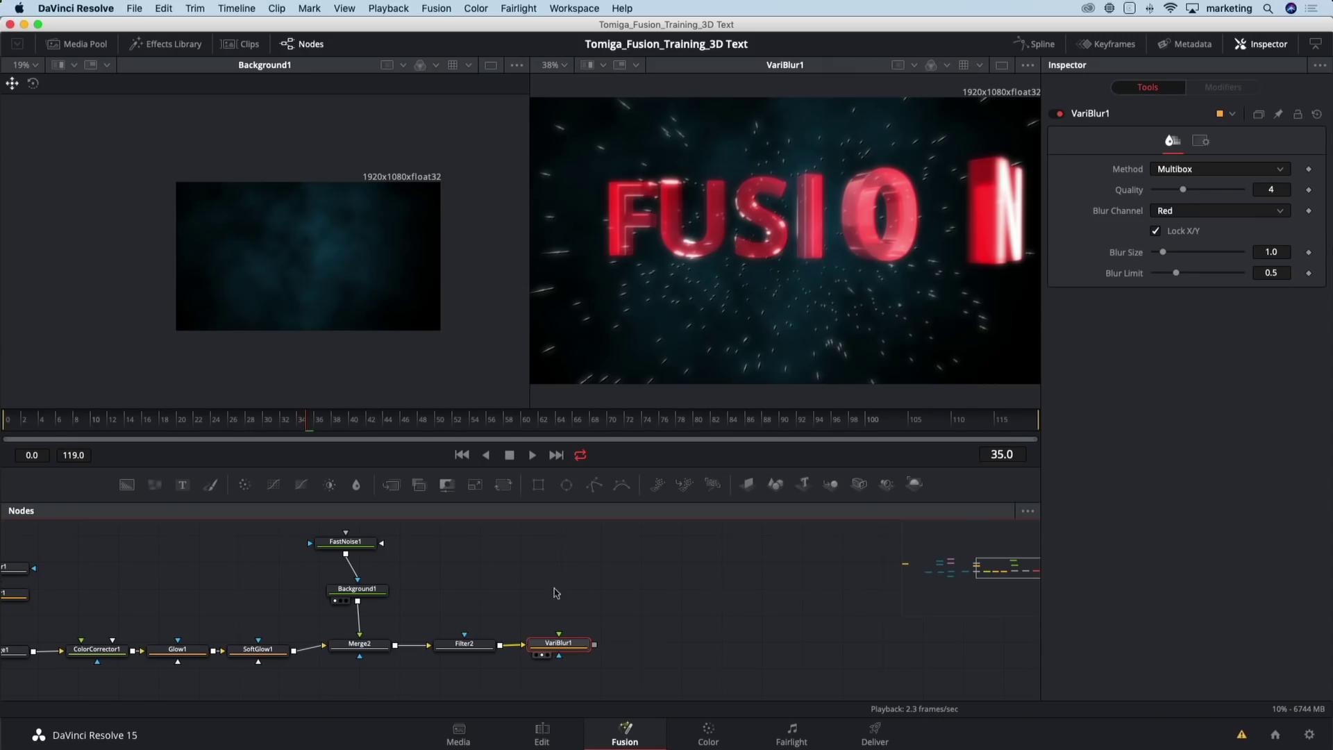
Add an unconnected Background node above VariBlur1 and view it beside the title
key(shift+space)
text(bg)
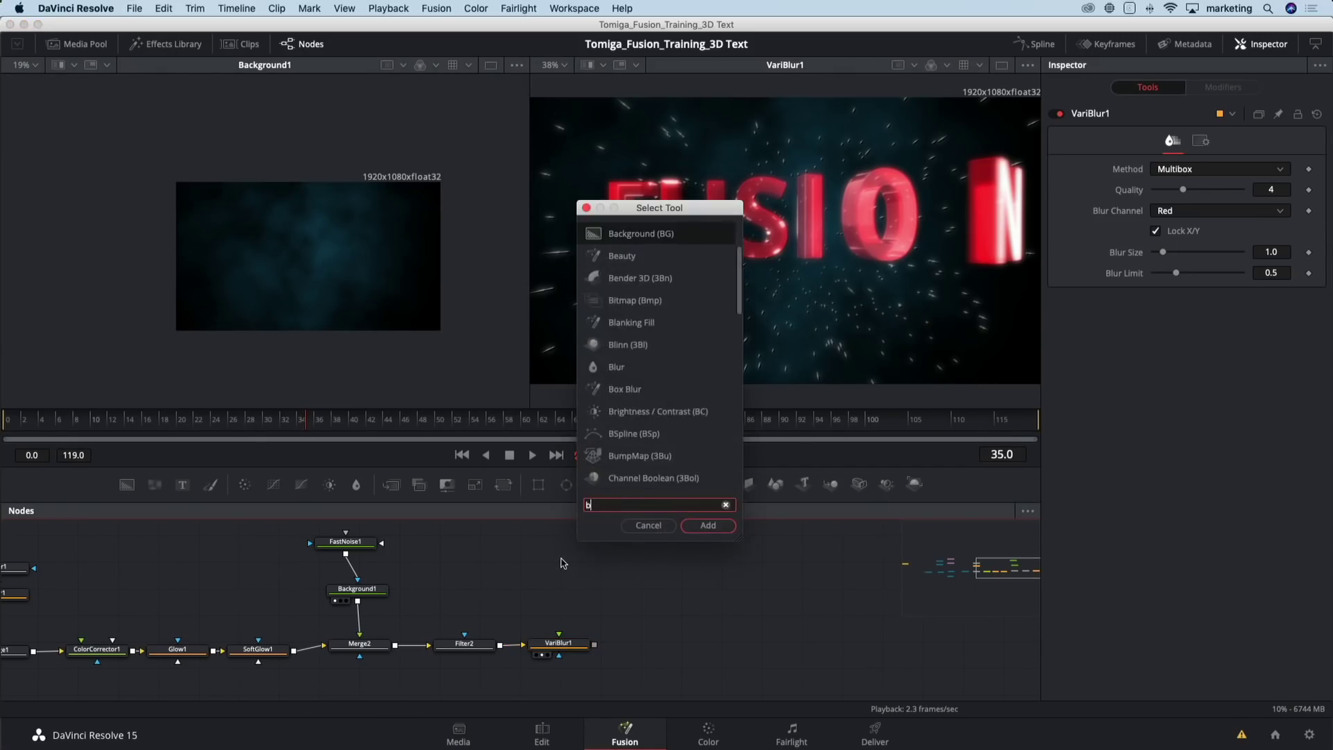
key(Return)
click(540, 569)
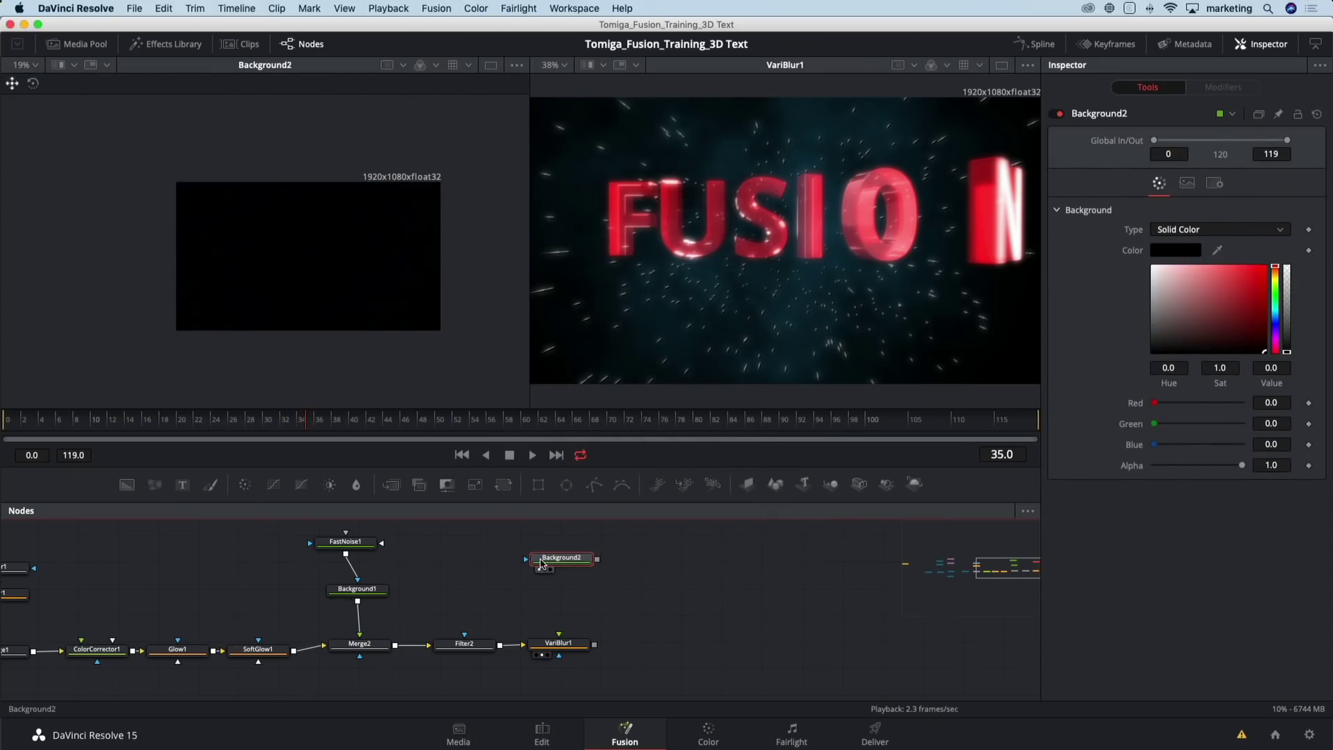
Make Background2 a Gradient of type Reflect and move its start to about 0.49, 0.55
click(1184, 235)
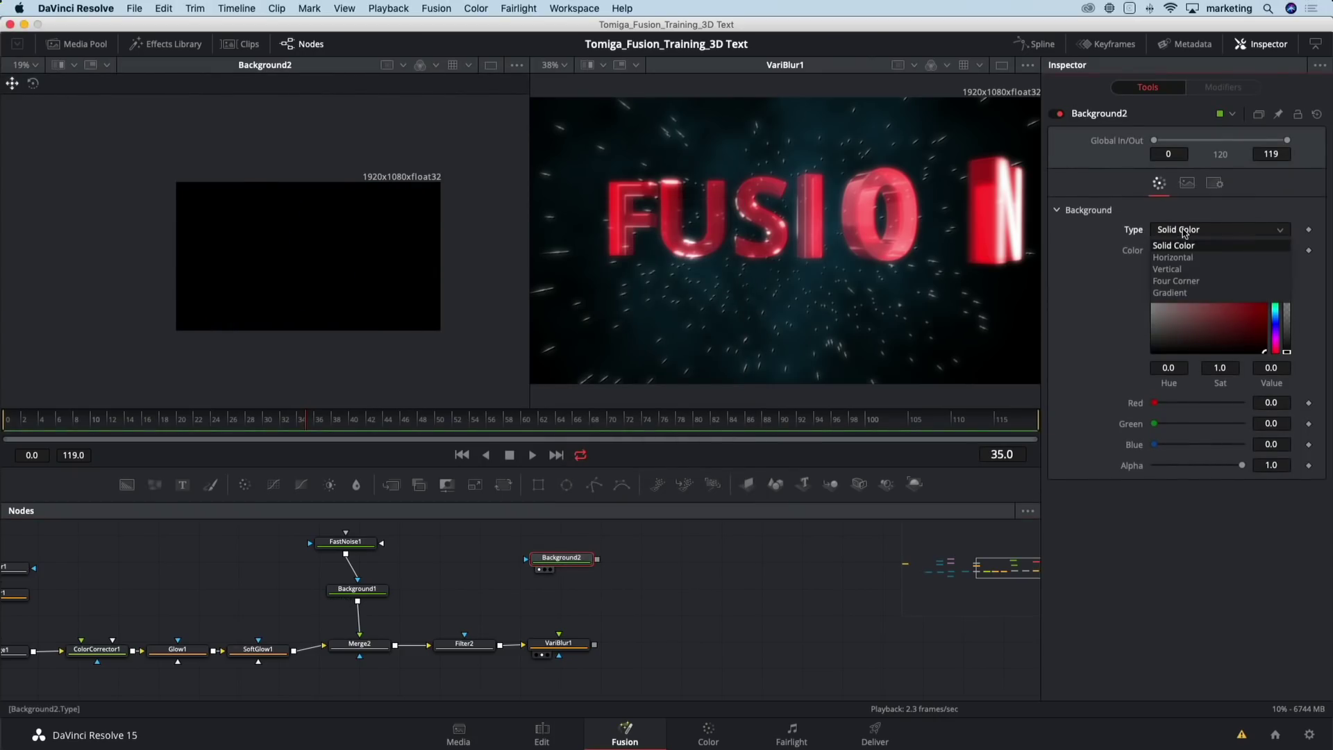
click(1193, 293)
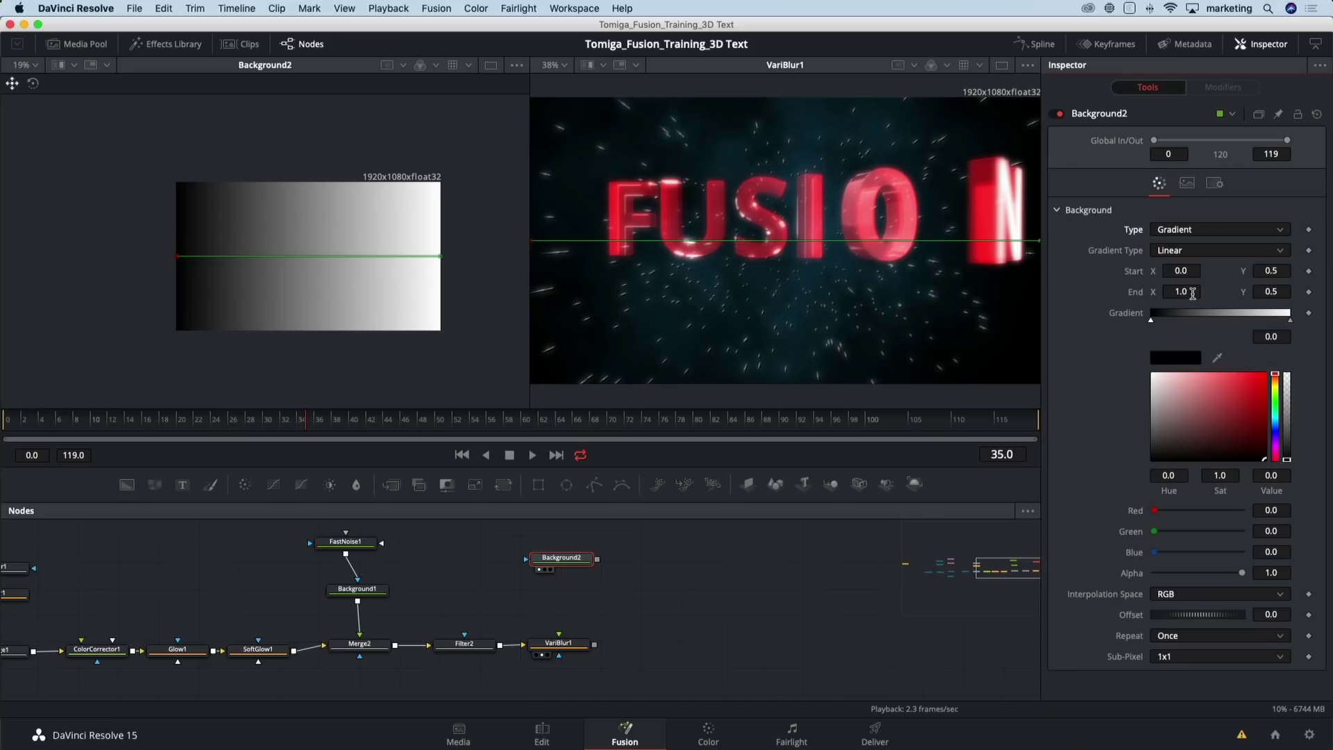
click(1200, 252)
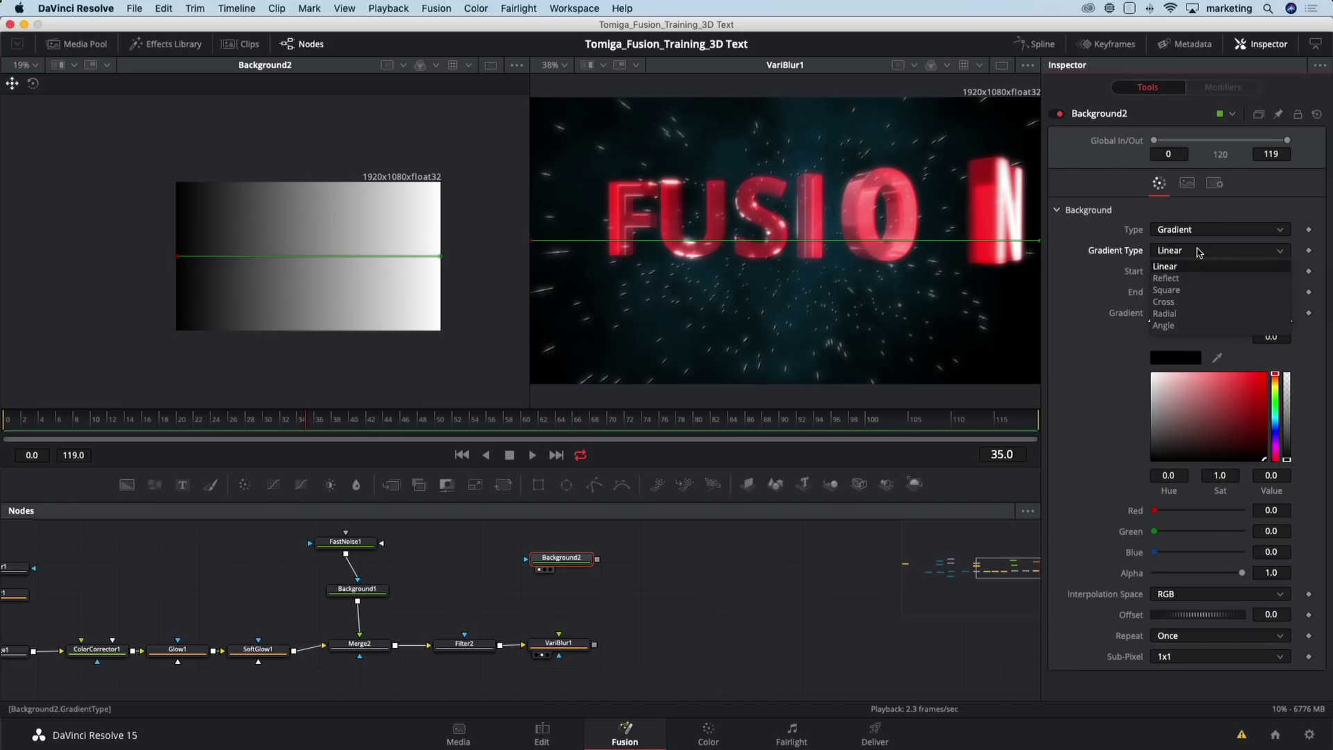
click(1173, 278)
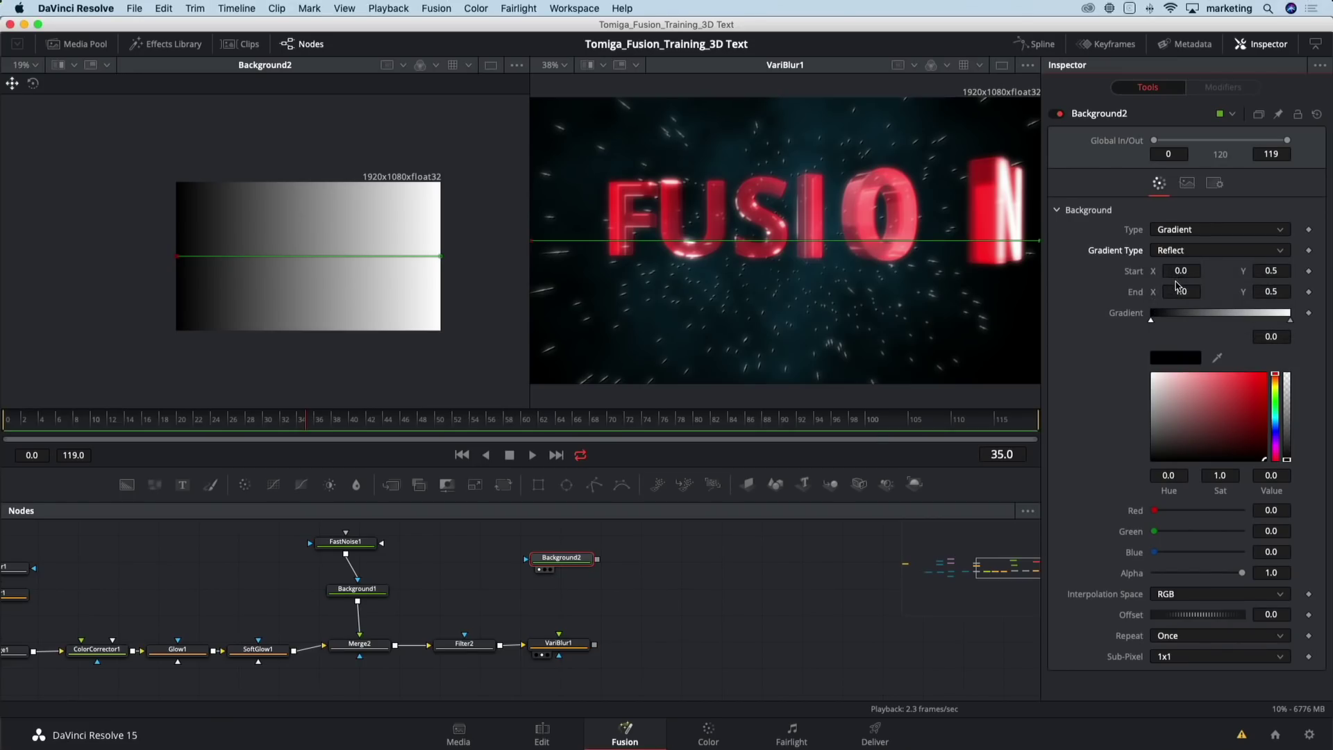
drag(177, 256, 307, 250)
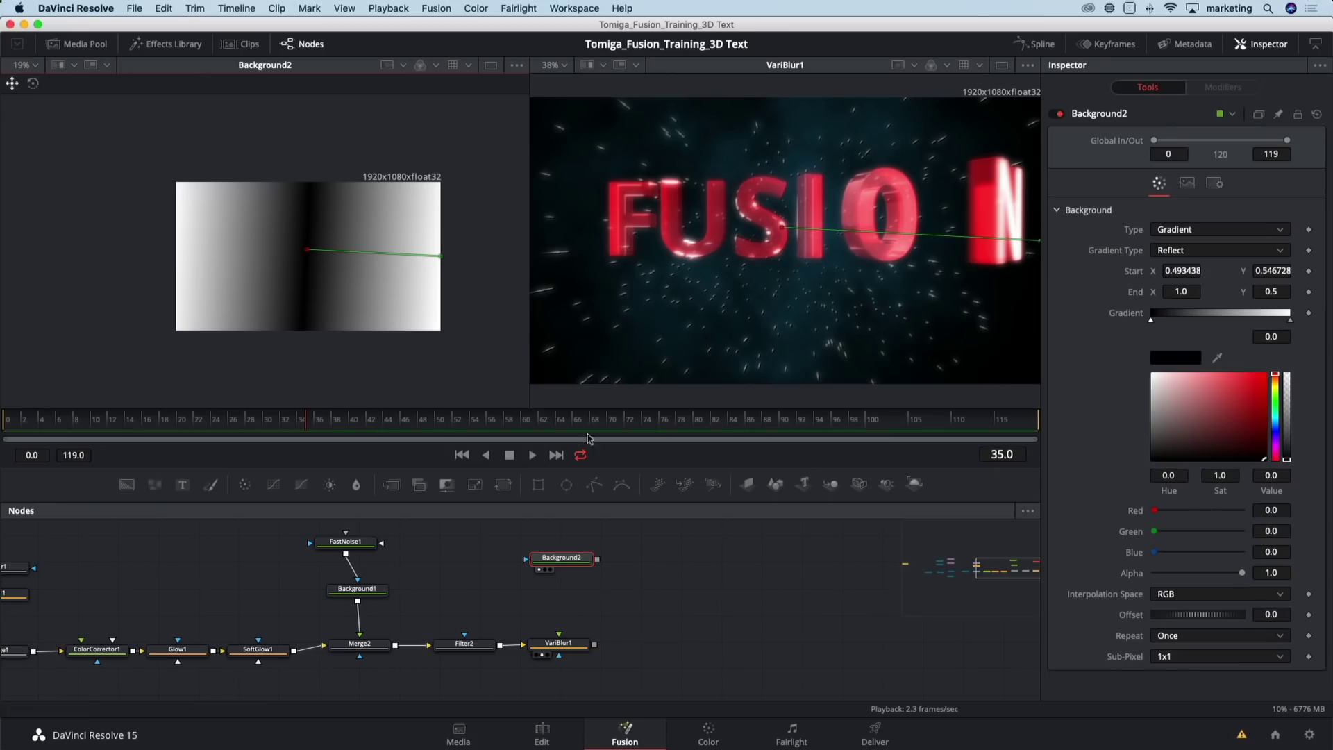
Connect Background2 to VariBlur1 as its blur image and set VariBlur1's Blur Size to 10
drag(597, 559, 567, 646)
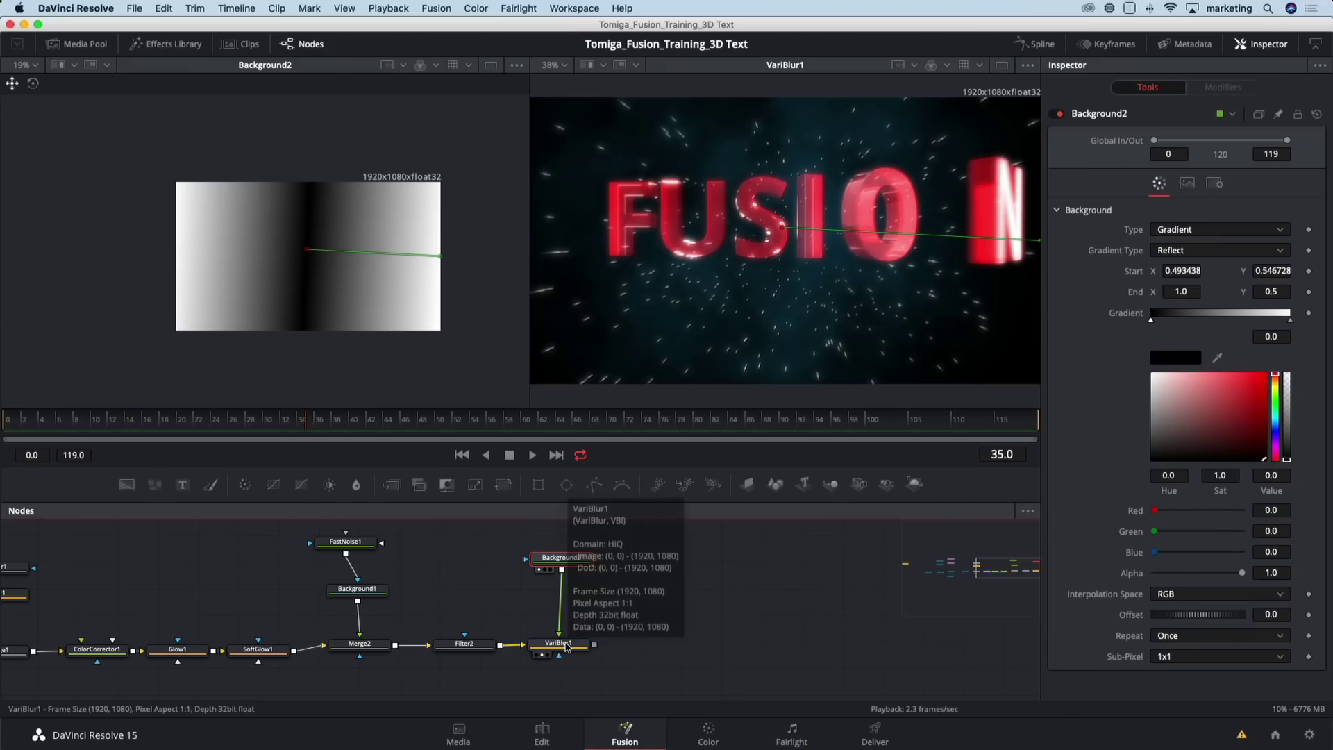
click(567, 646)
drag(1163, 255, 1242, 254)
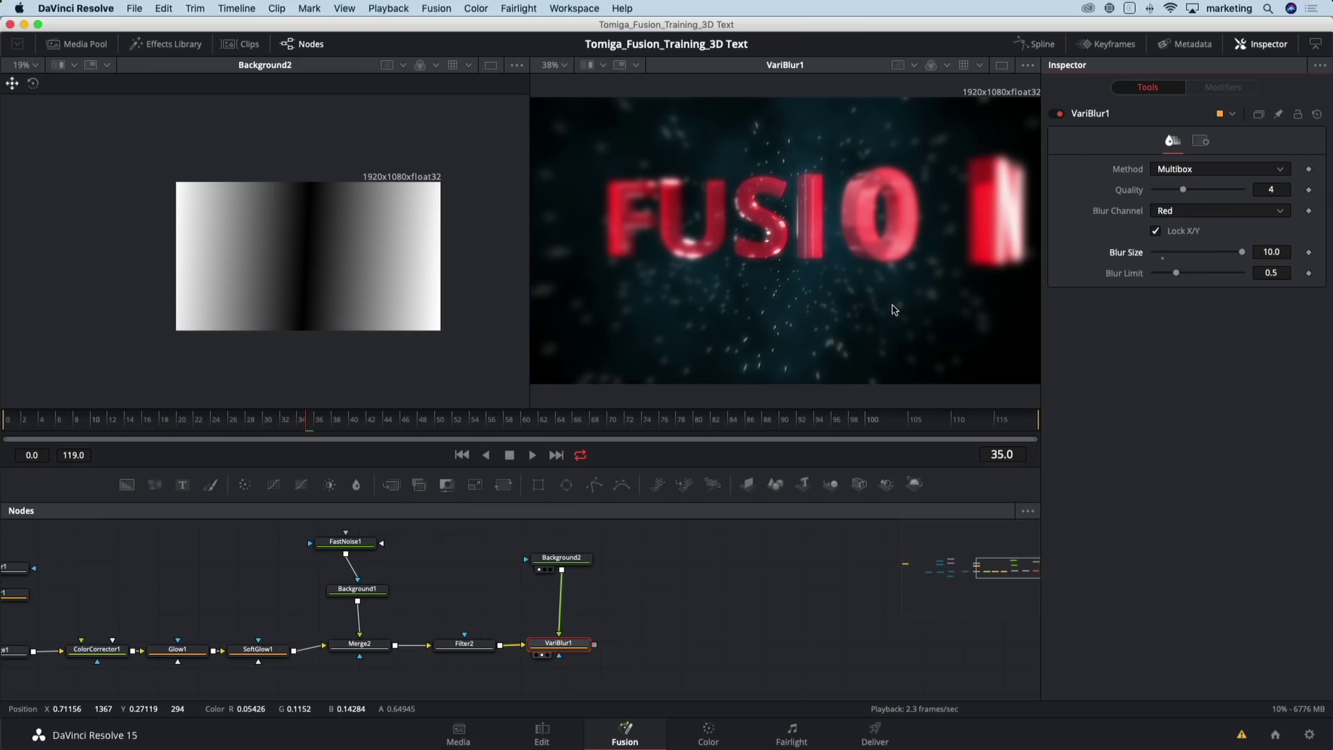
Move the end of Background2's gradient to about 1.17, 0.38
click(584, 559)
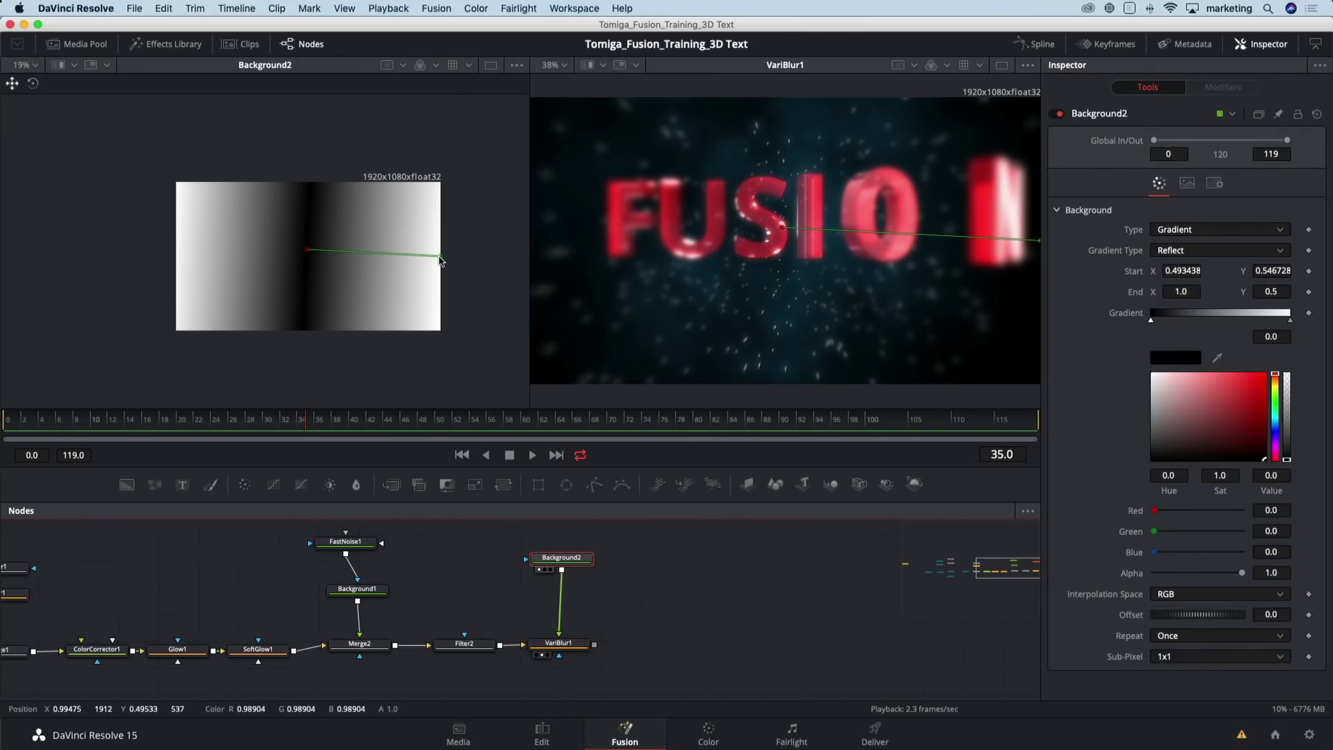
drag(440, 256, 484, 278)
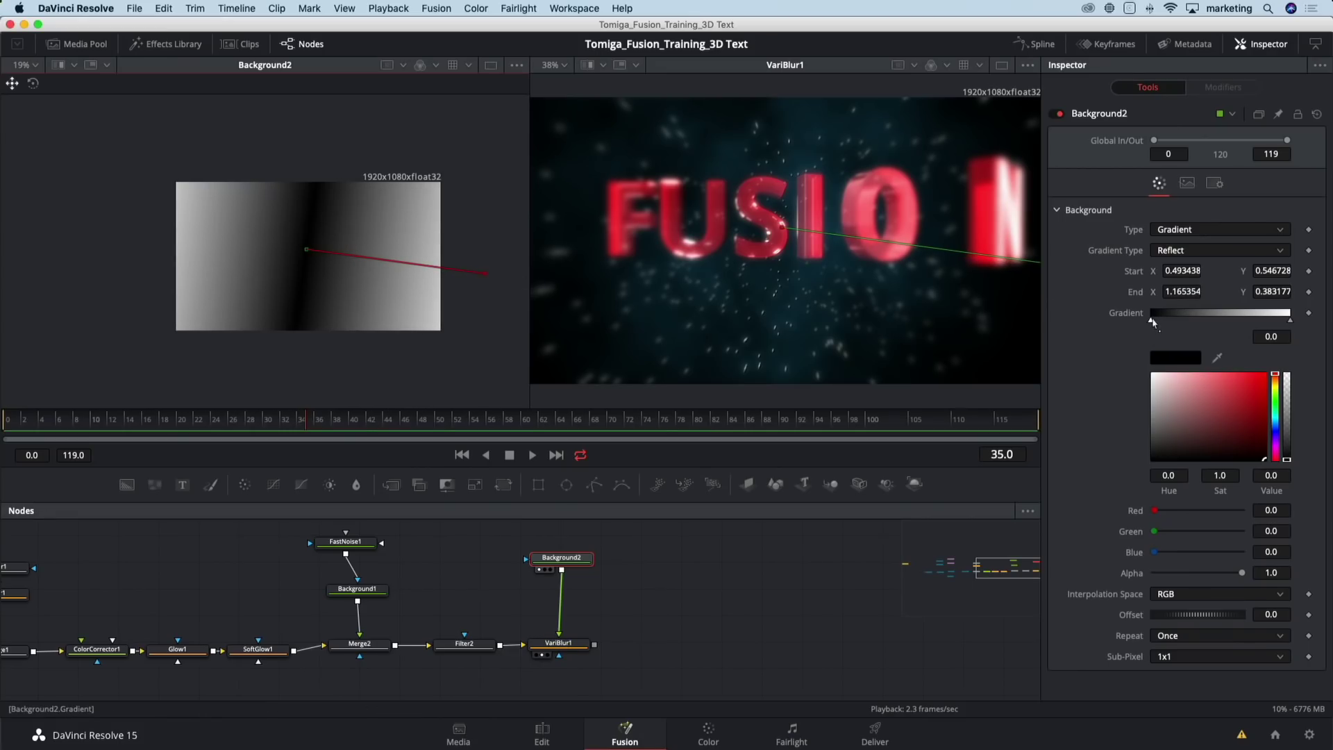
Shift the black stop of Background2's gradient to about 0.3 and lower VariBlur1's Blur Size to about 4.49
drag(1153, 323, 1190, 332)
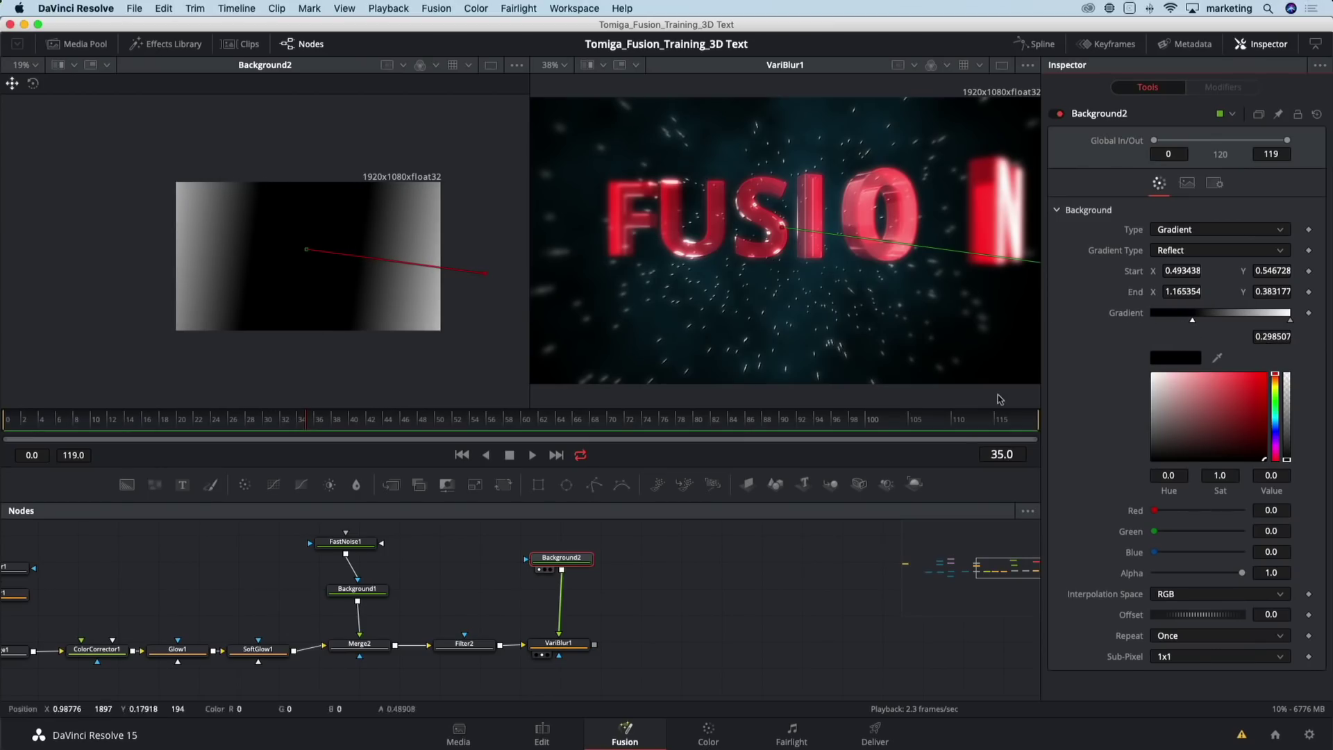
click(561, 645)
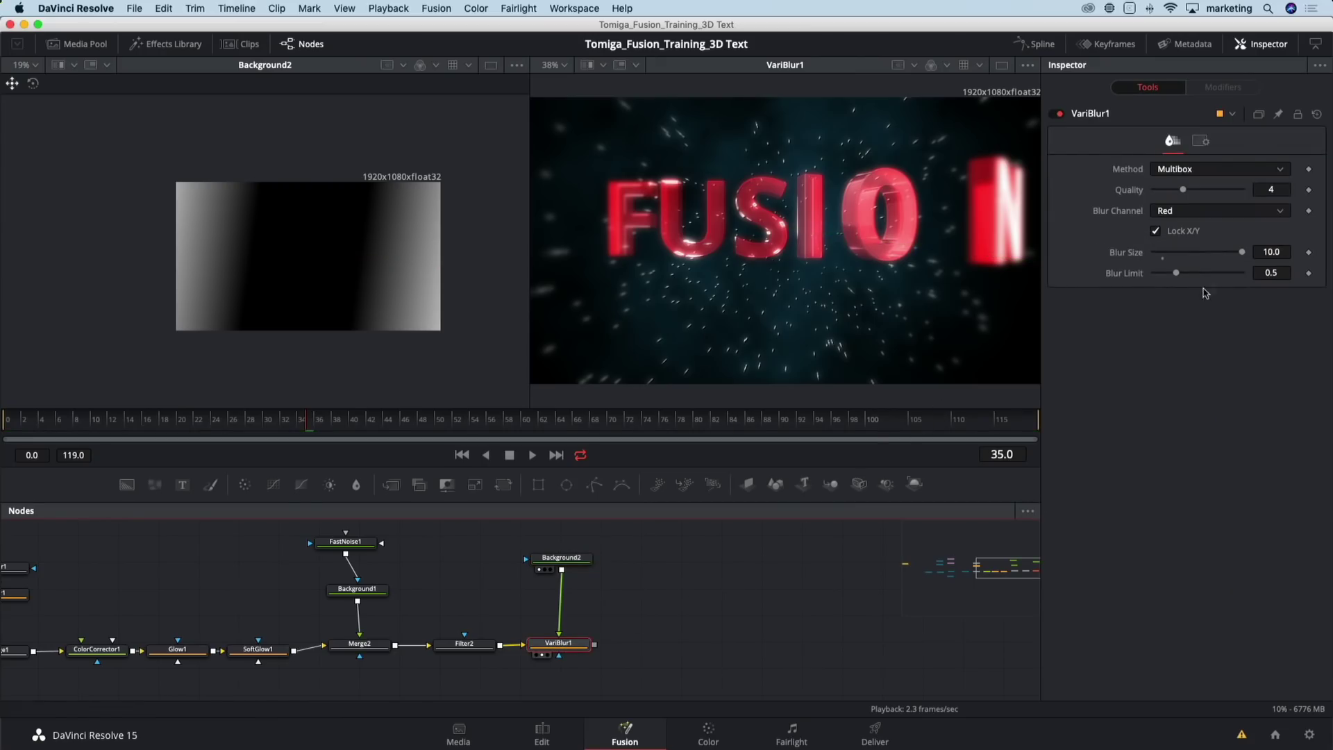
drag(1242, 252, 1197, 251)
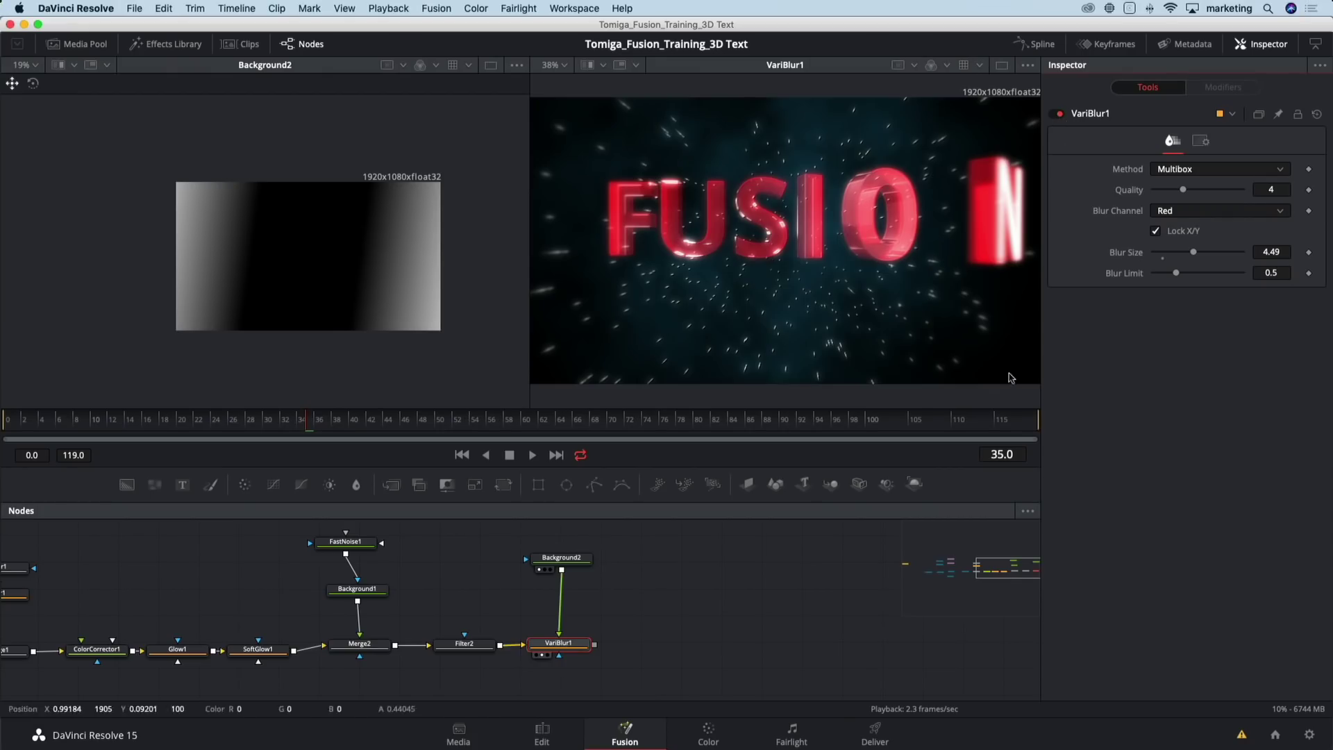
Add a Rays node after VariBlur1 and view its result in place of the blurred title
drag(684, 604, 476, 595)
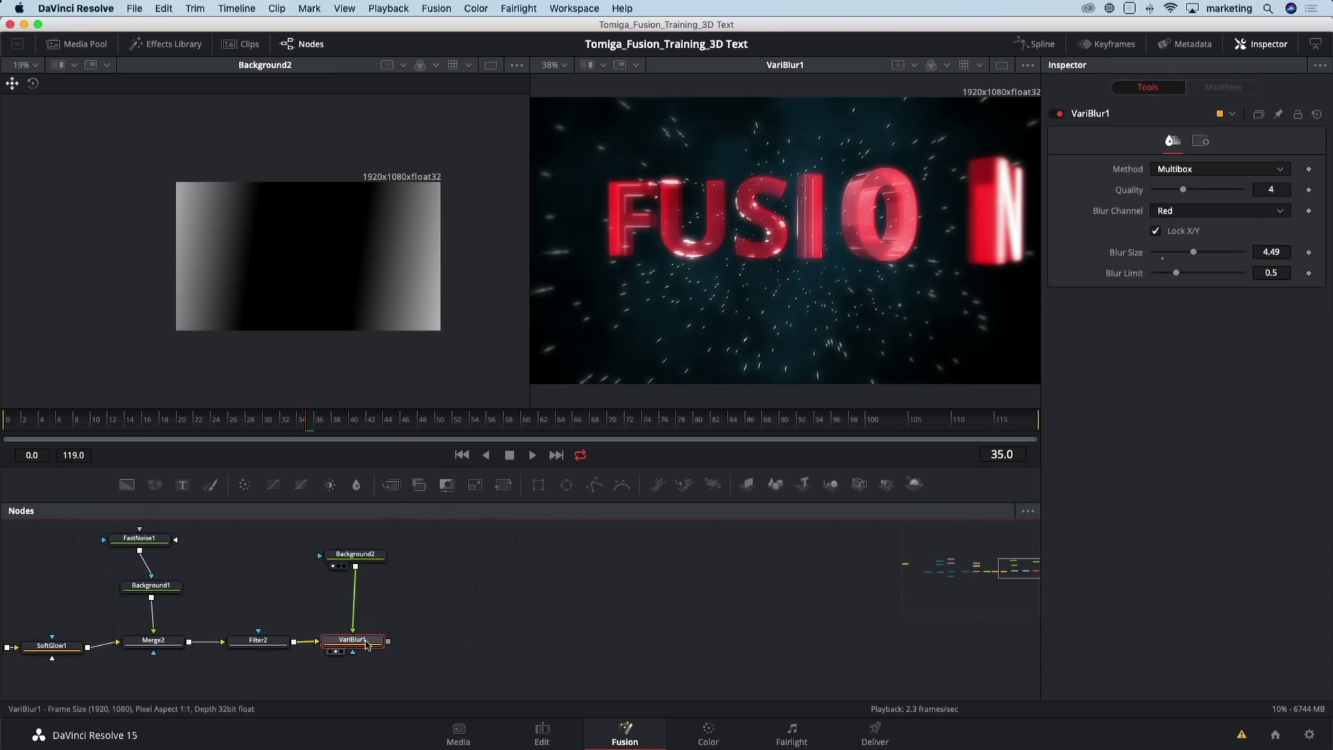
key(shift+space)
text(rays)
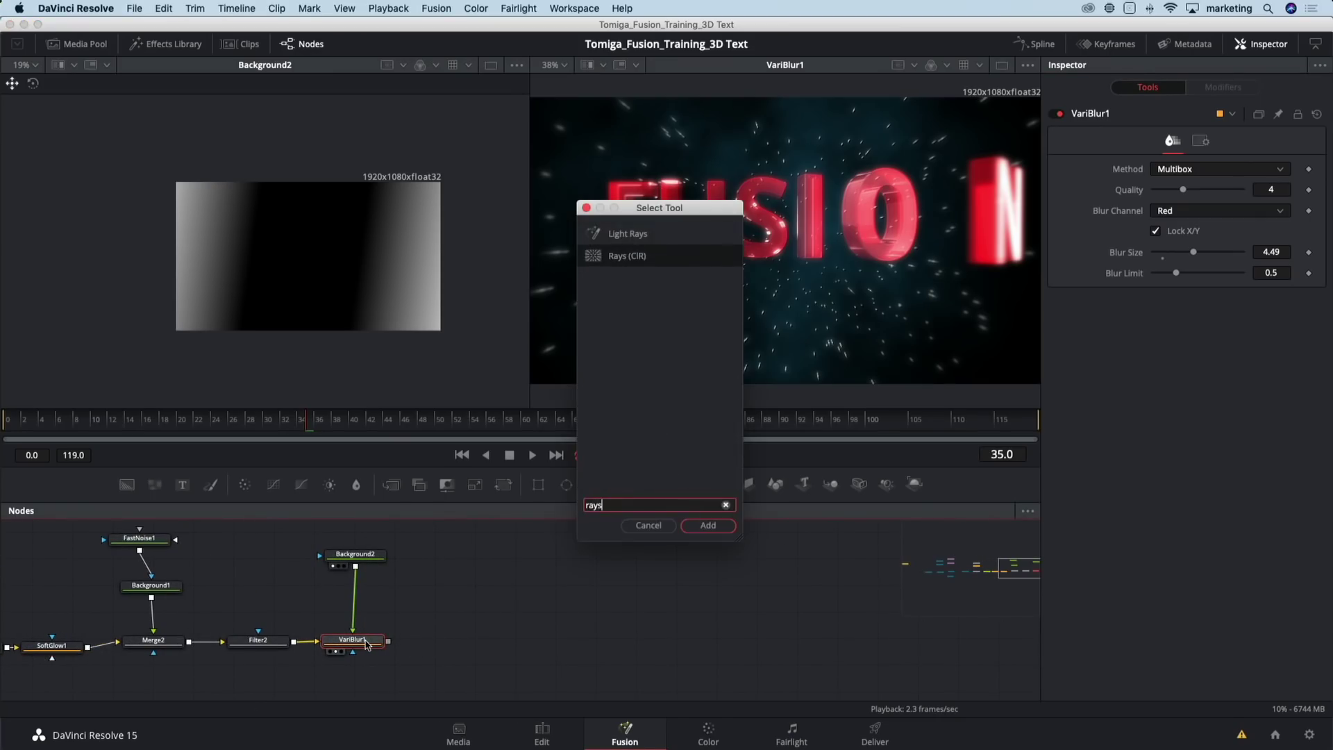
key(Return)
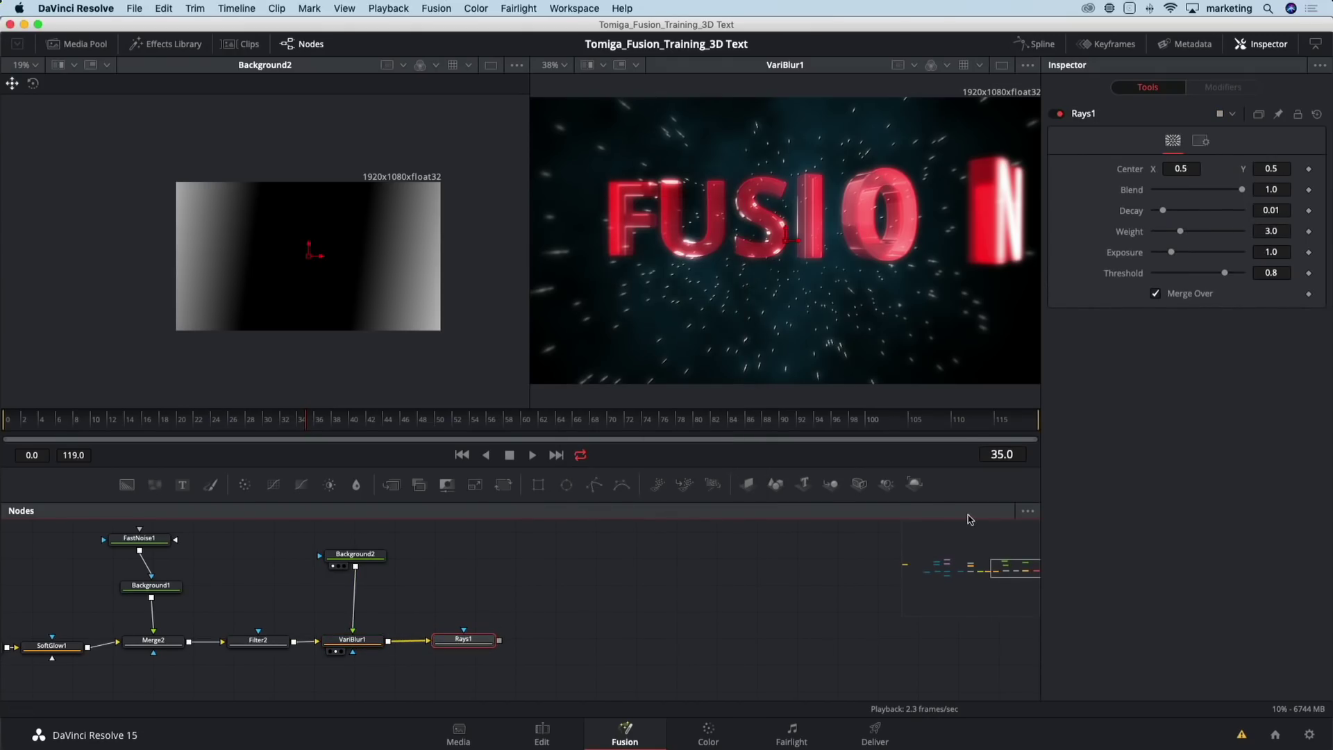
key(2)
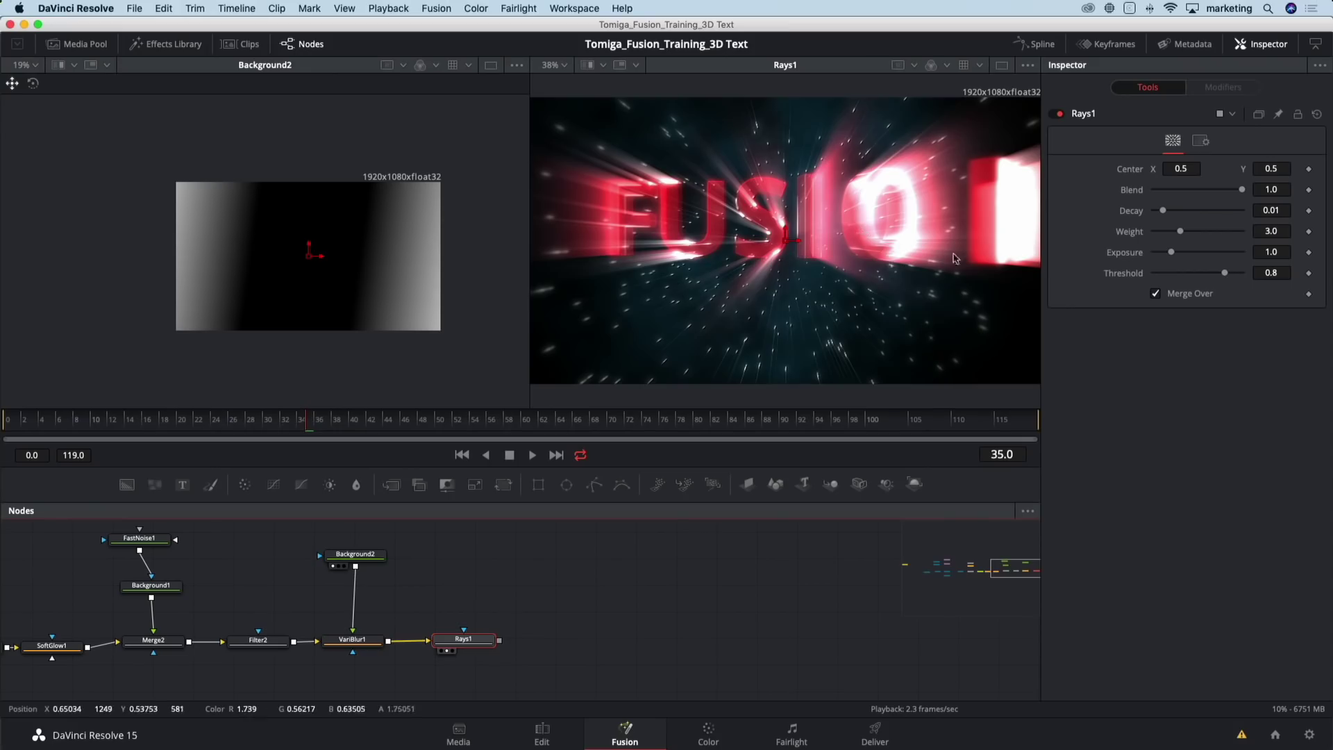
Set Rays1's Threshold to 1.0, Weight to about 2.36 and Exposure to about 0.945, with its center at about 0.51, 0.58
drag(1226, 273, 1262, 279)
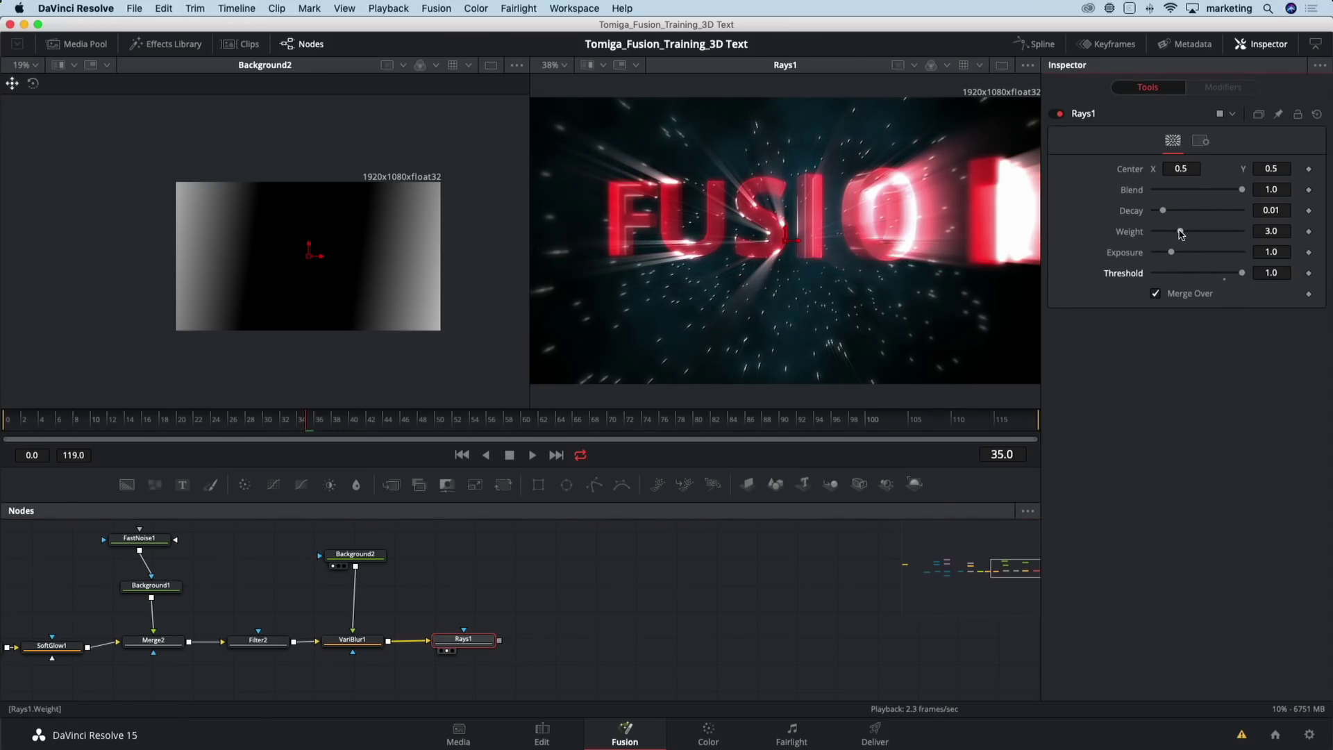
drag(1181, 234, 1173, 254)
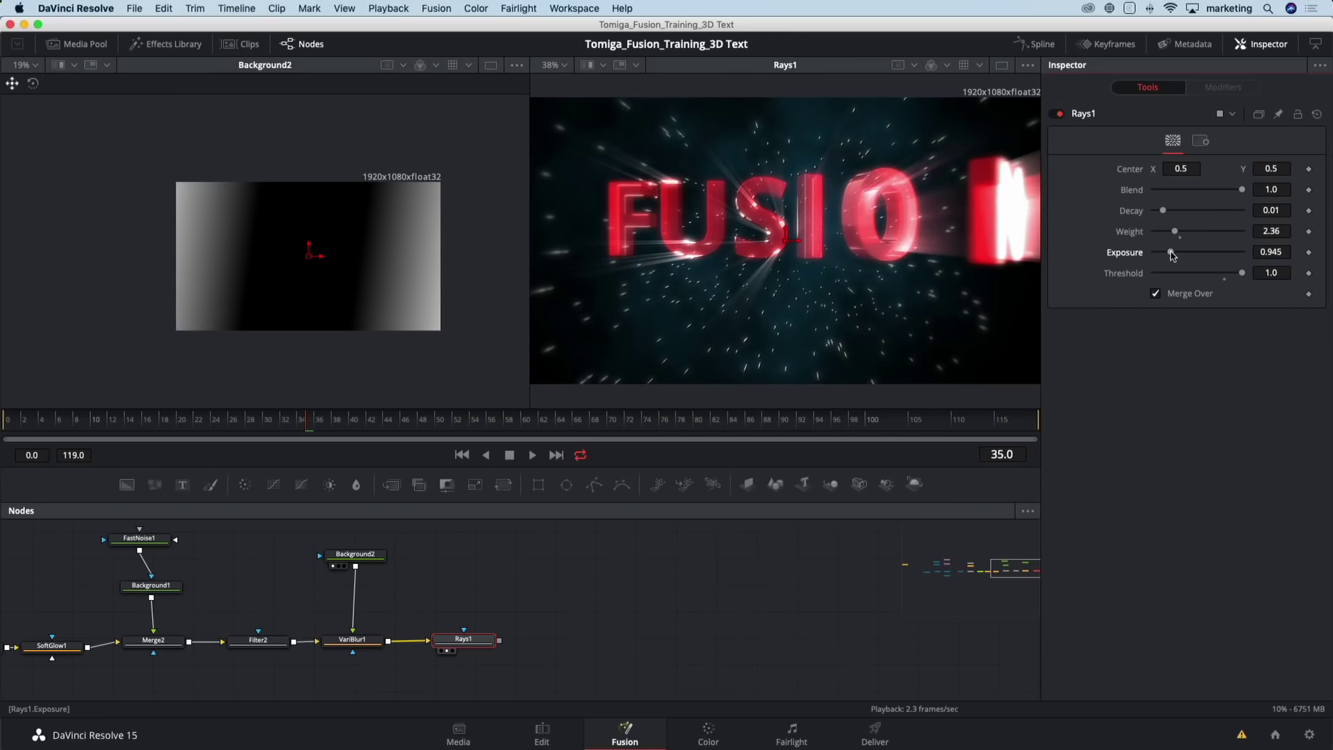
drag(790, 240, 791, 218)
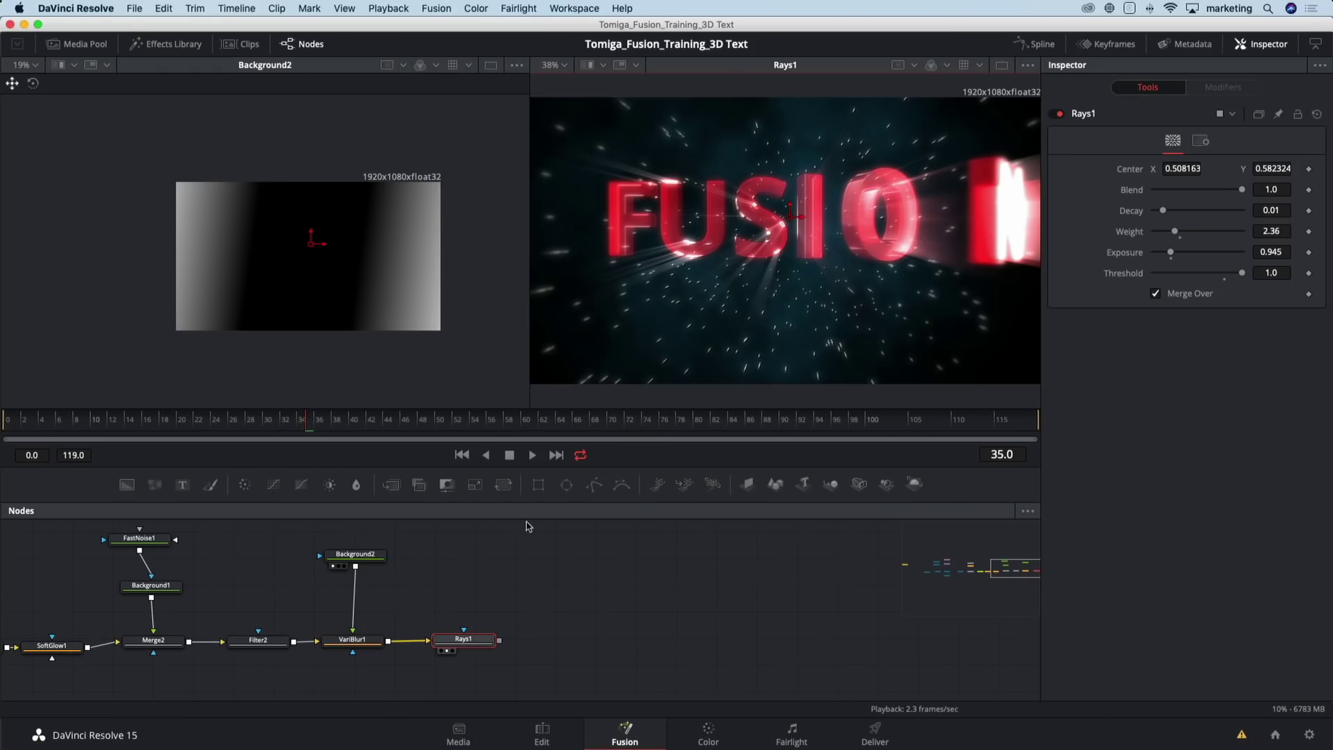
Mask Rays1 with an Ellipse using a Soft Edge of about 0.17, and space the mask node further above Rays1
click(566, 488)
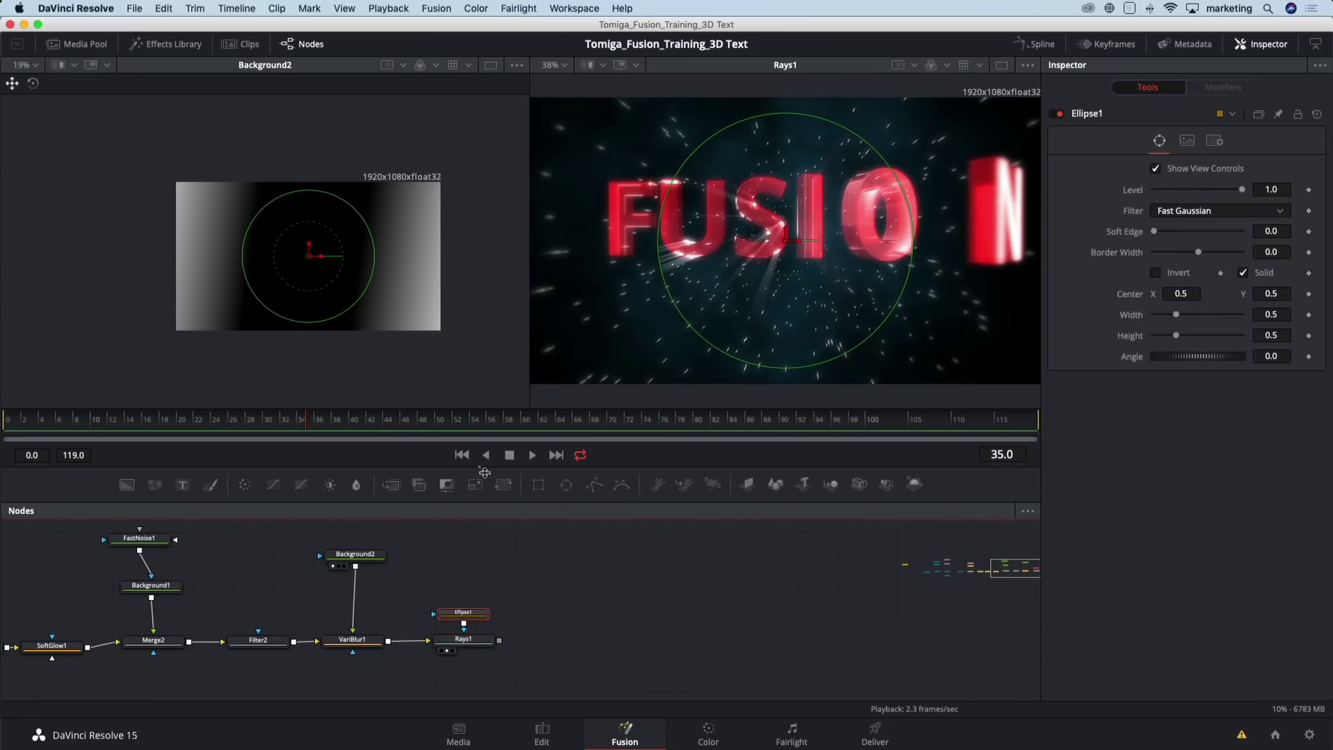
drag(1154, 231, 1231, 235)
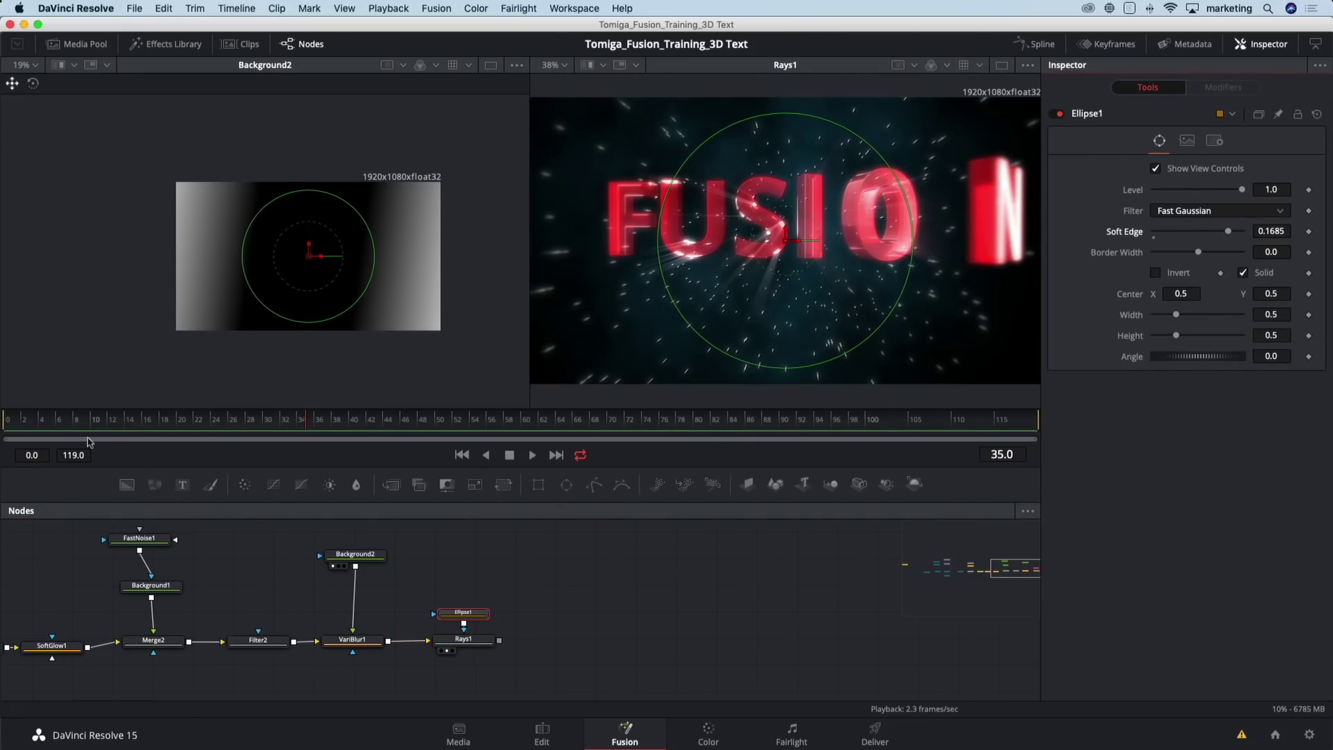
click(33, 421)
click(75, 421)
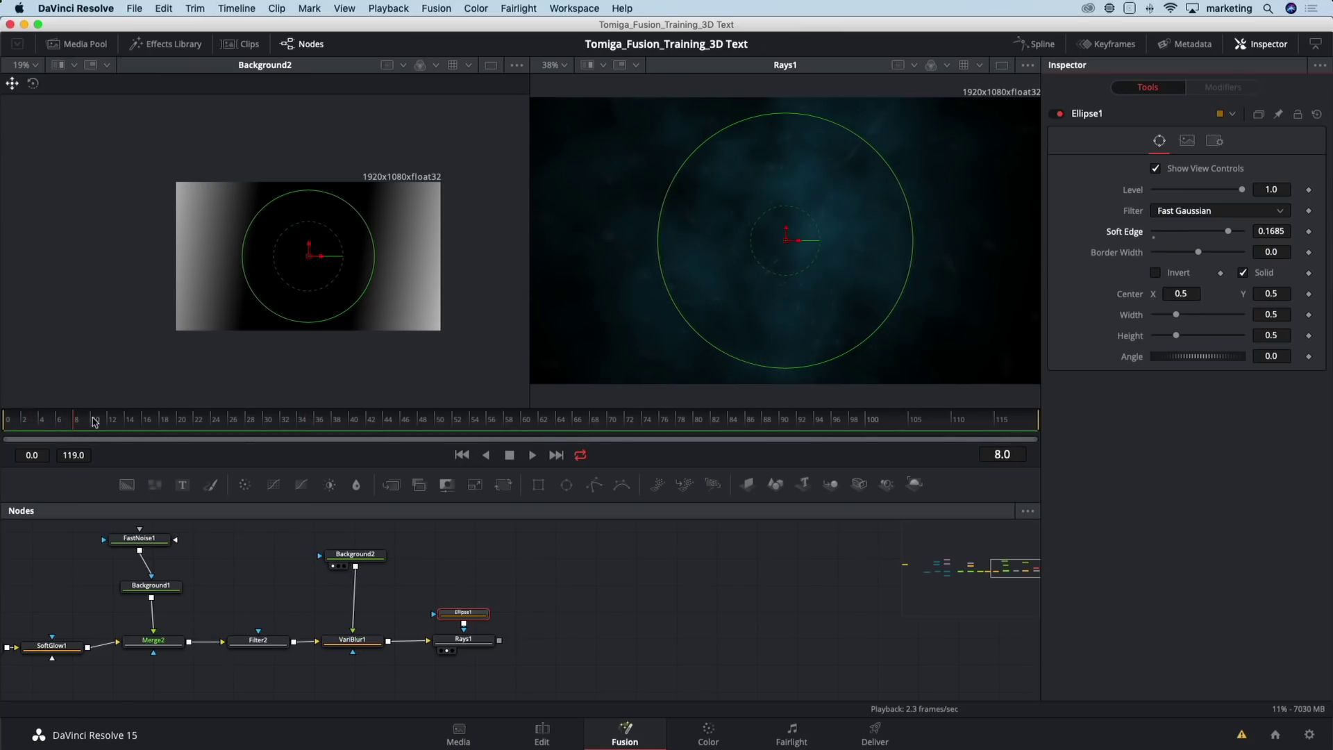
drag(117, 422, 555, 418)
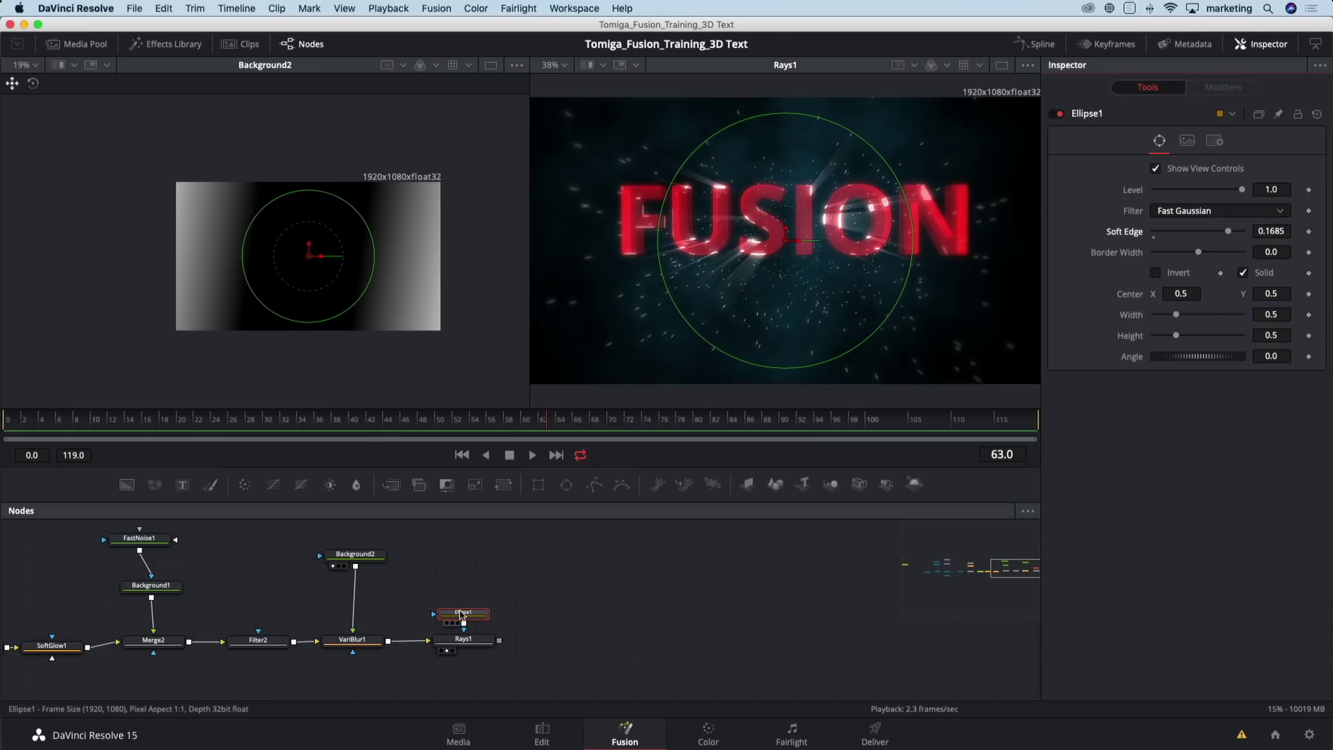
drag(463, 615, 461, 592)
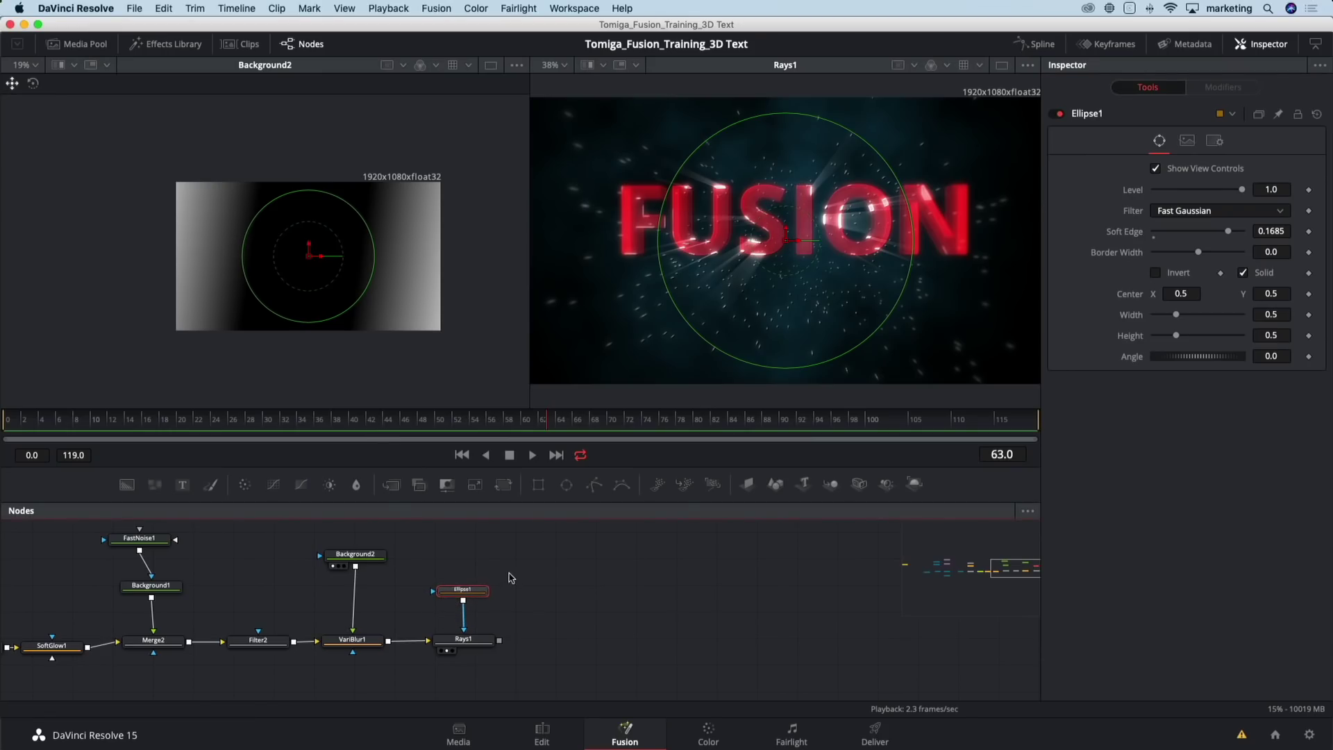
Keyframe Ellipse1's Width and Height at frame 20
click(318, 426)
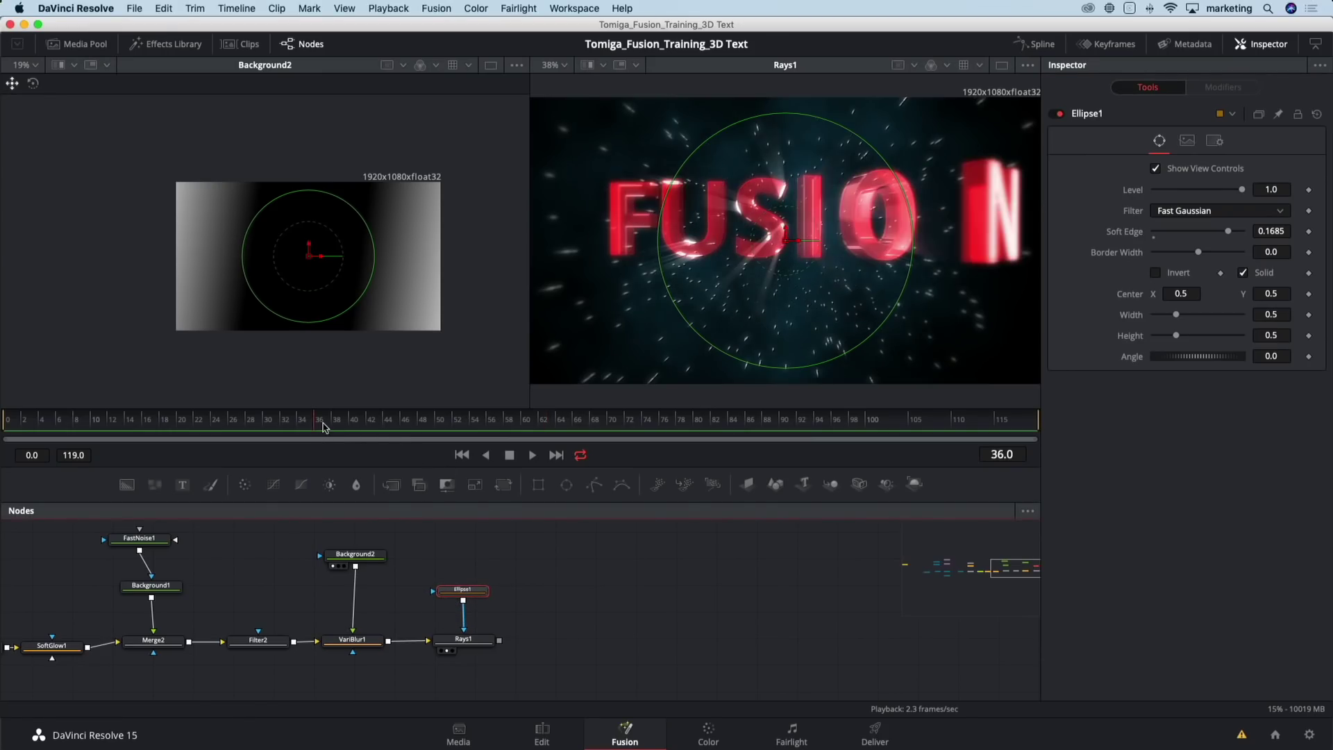
click(235, 424)
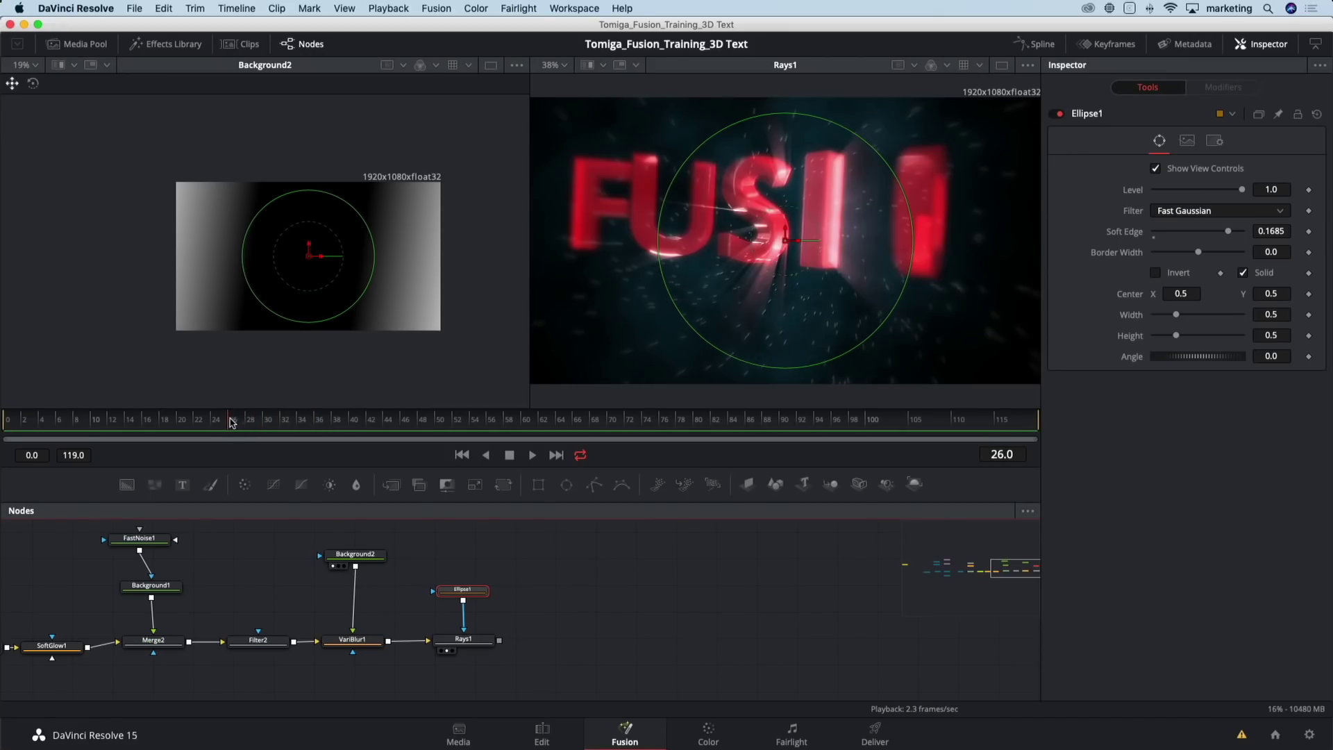
drag(247, 424, 212, 425)
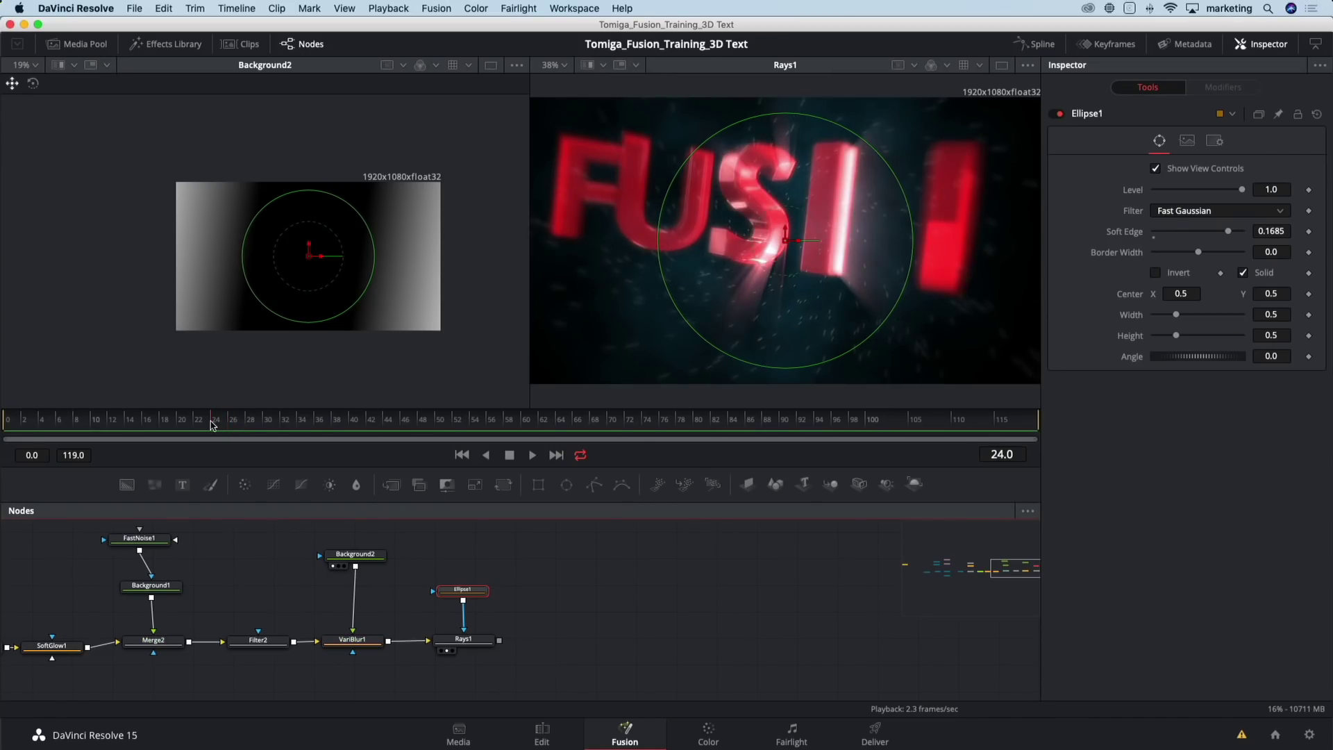
click(181, 425)
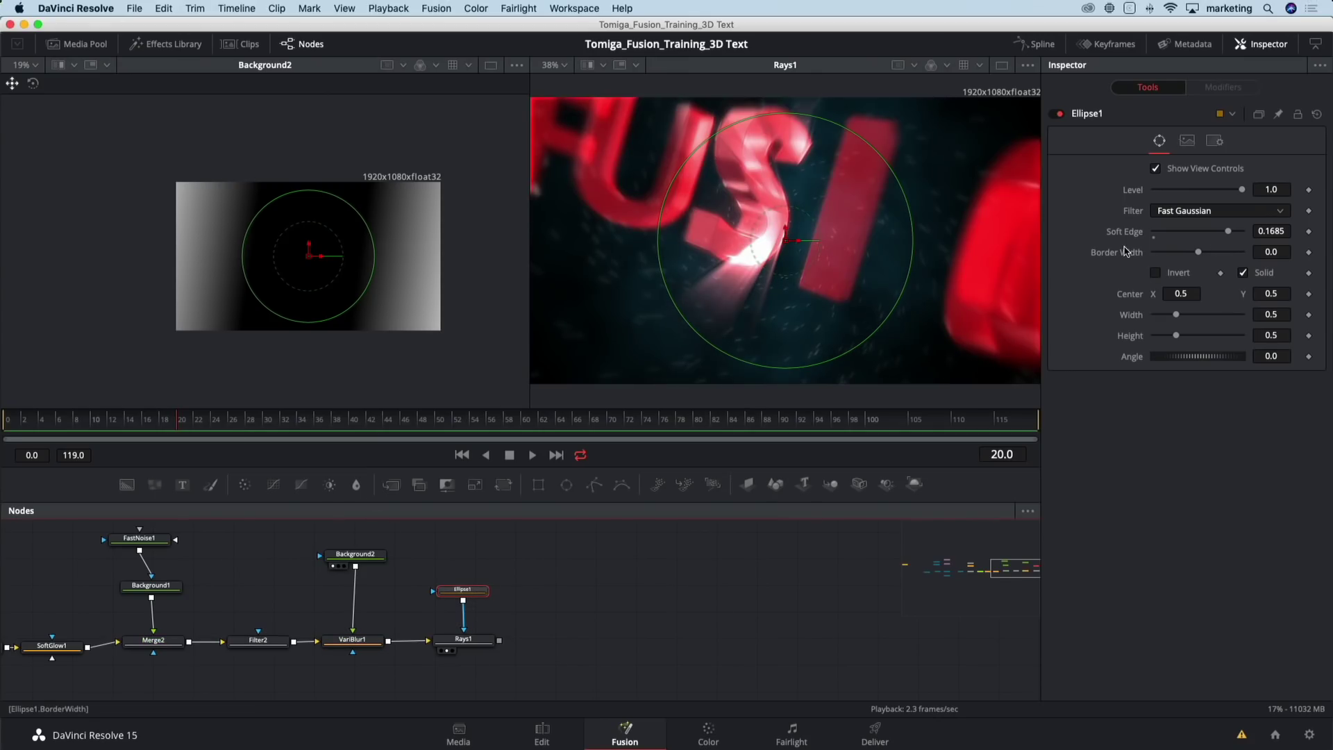
click(1308, 314)
click(1309, 336)
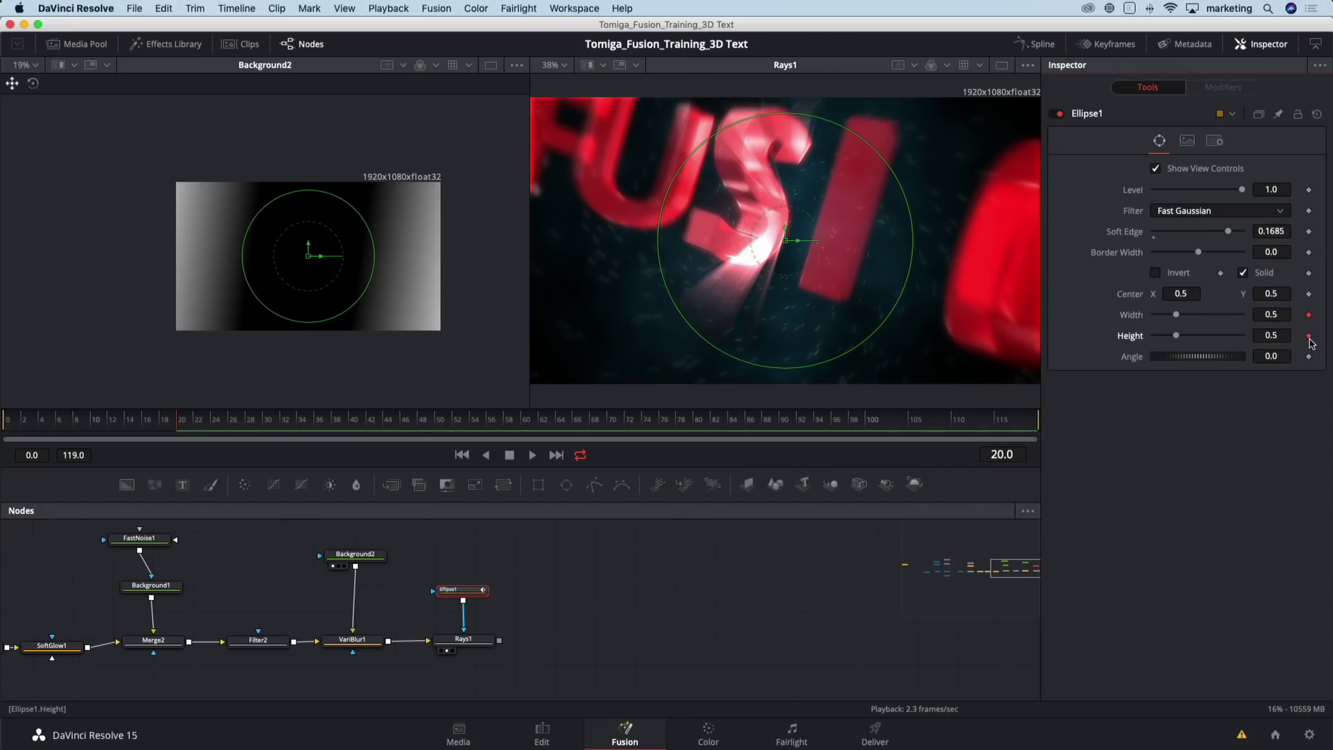
Keyframe Ellipse1's Width and Height of 0.5 at frame 46, and set both to 0.0 at frame 20
click(403, 422)
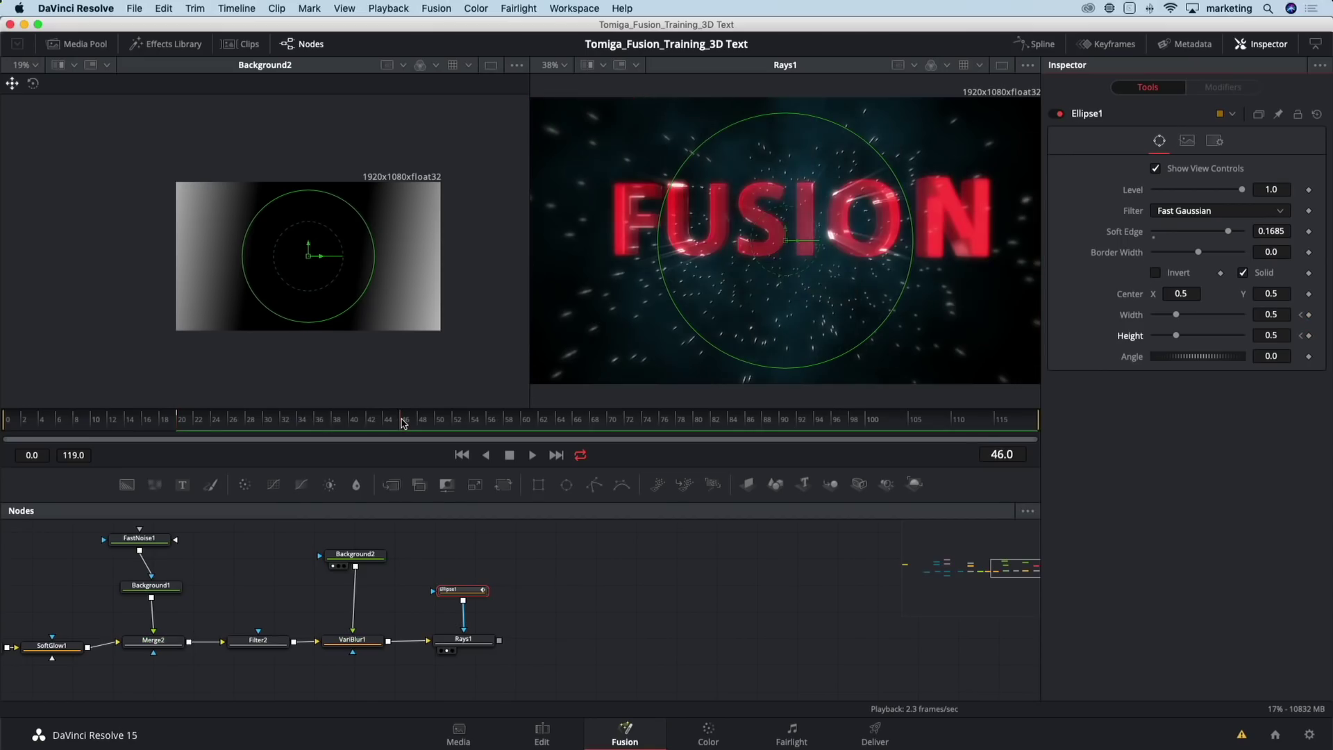
click(1309, 314)
click(1309, 336)
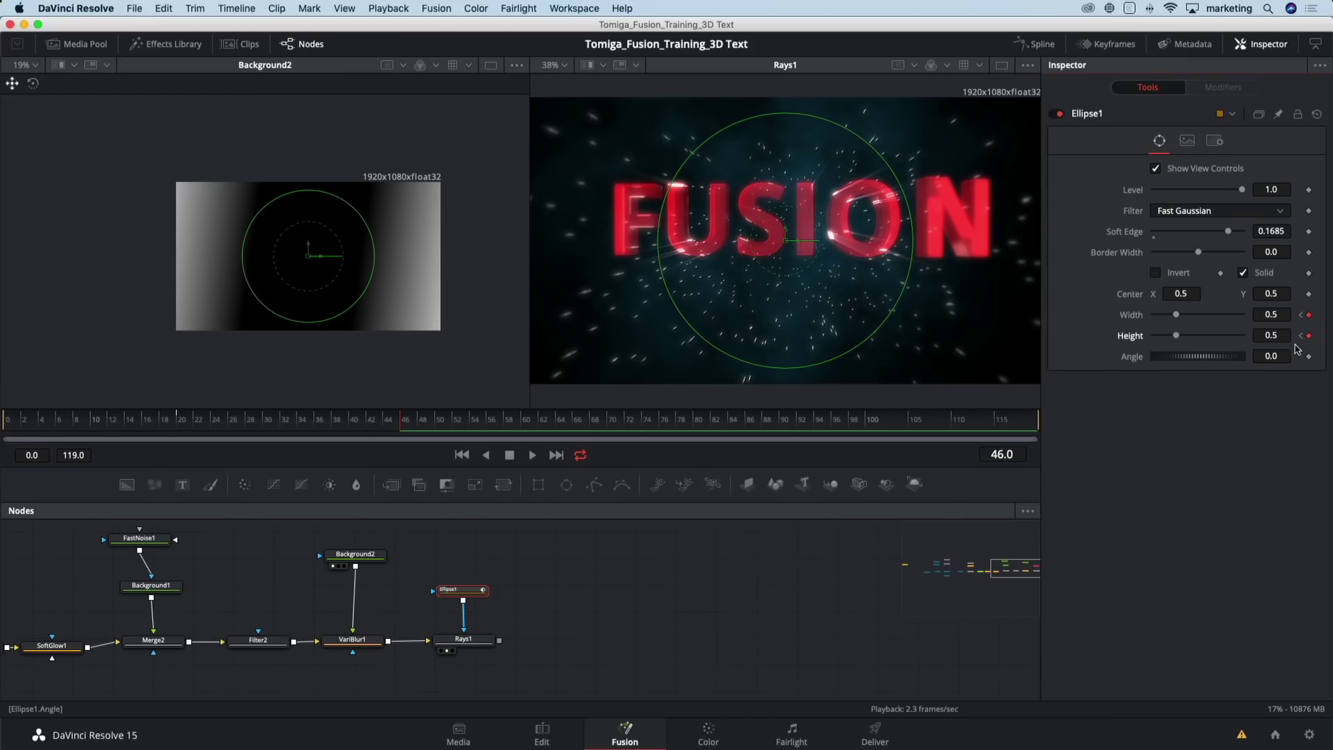
click(1301, 336)
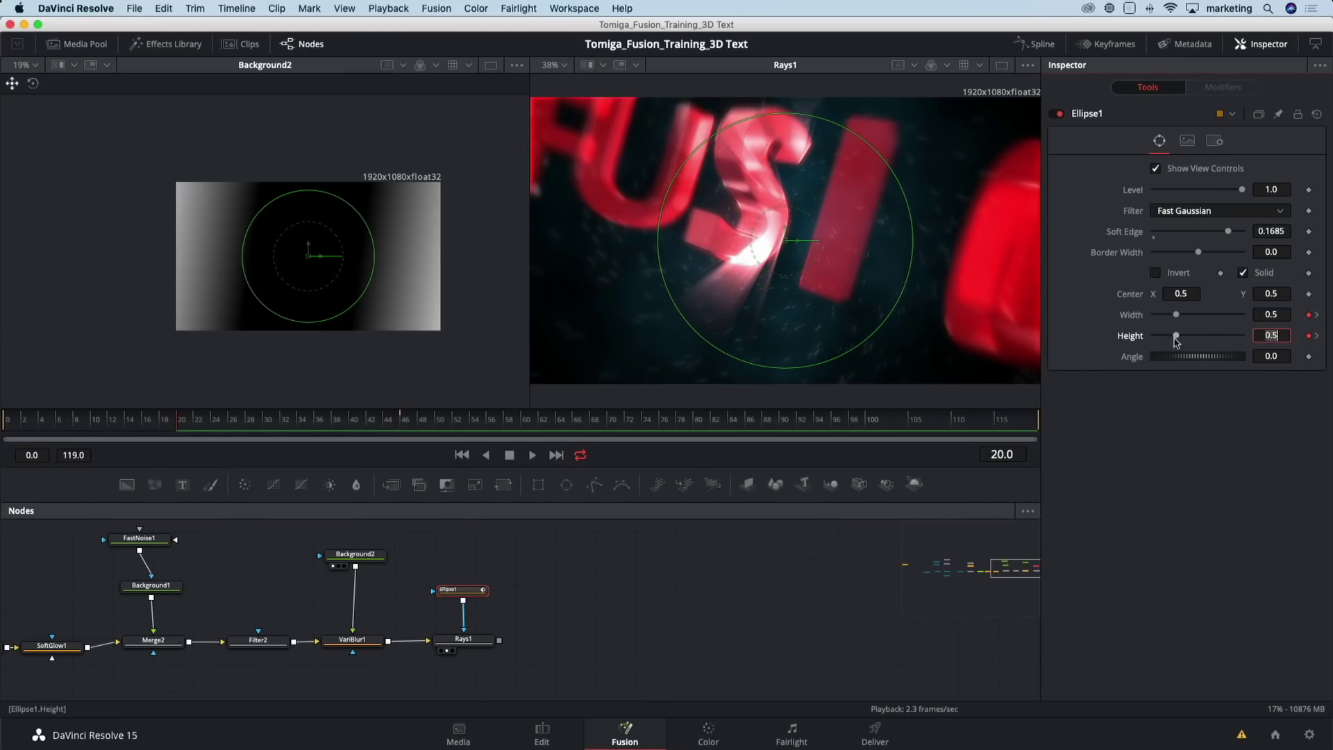
drag(1176, 336, 1135, 321)
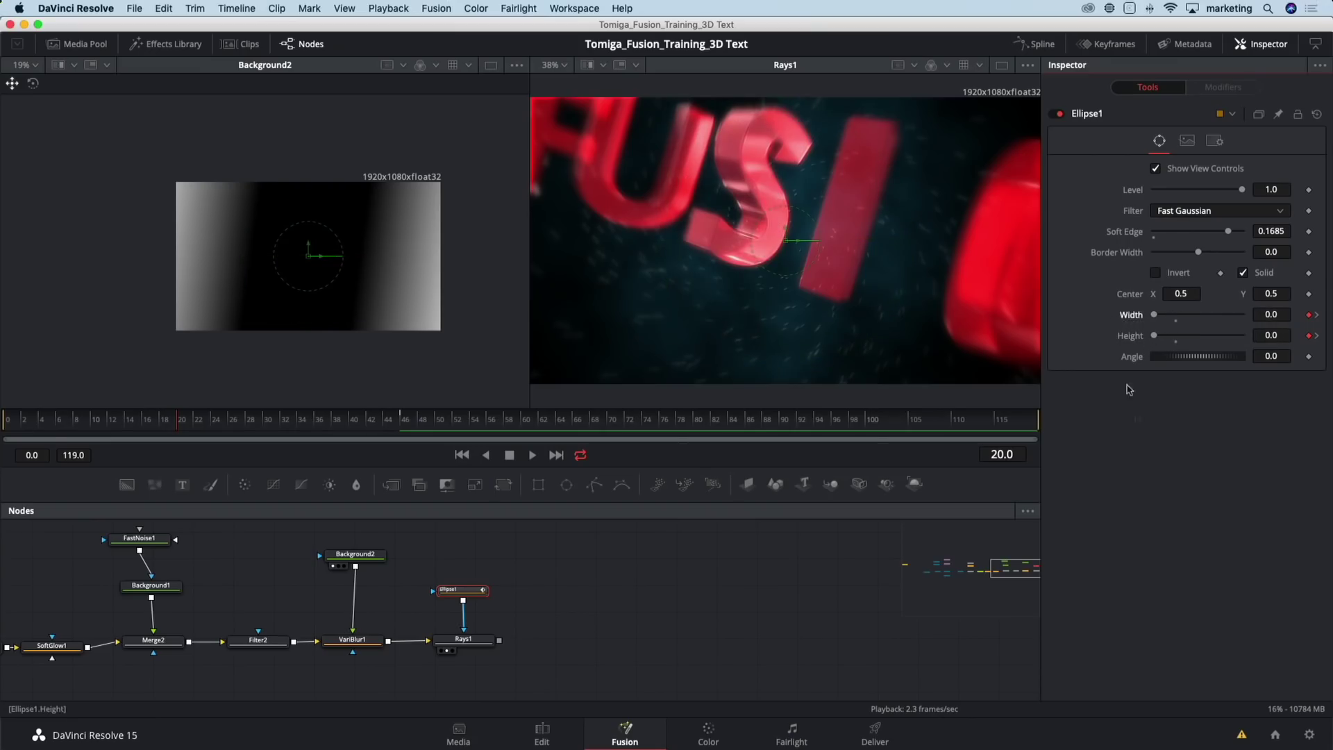
Check how the growing ellipse mask reveals the light rays between frames 22 and 47
click(197, 422)
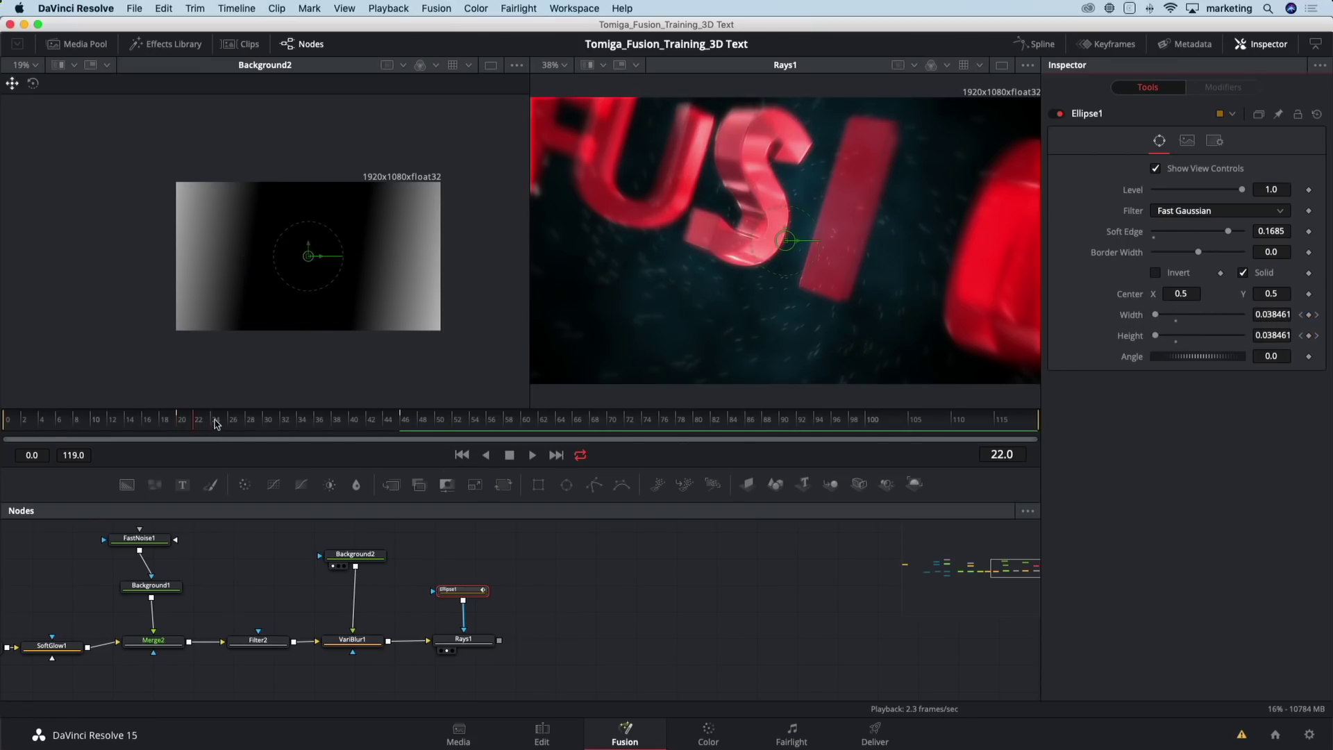
click(232, 424)
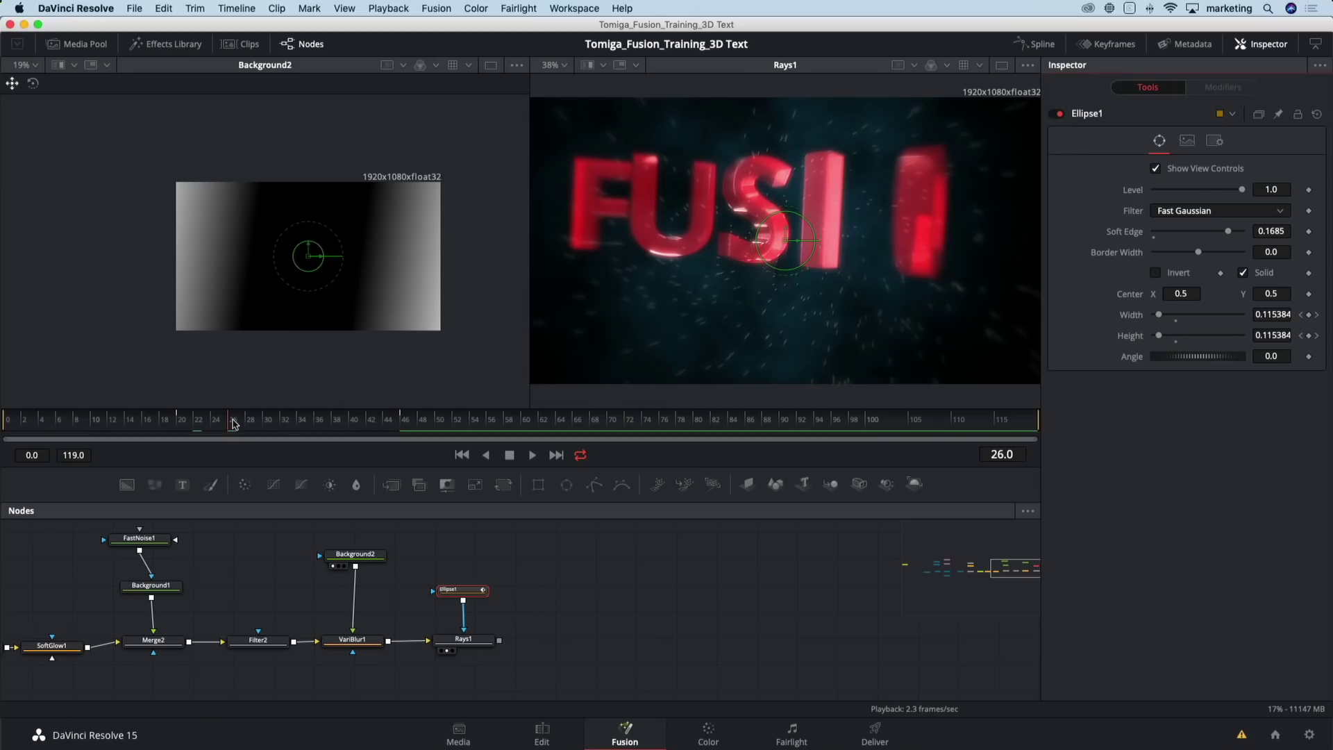
click(278, 422)
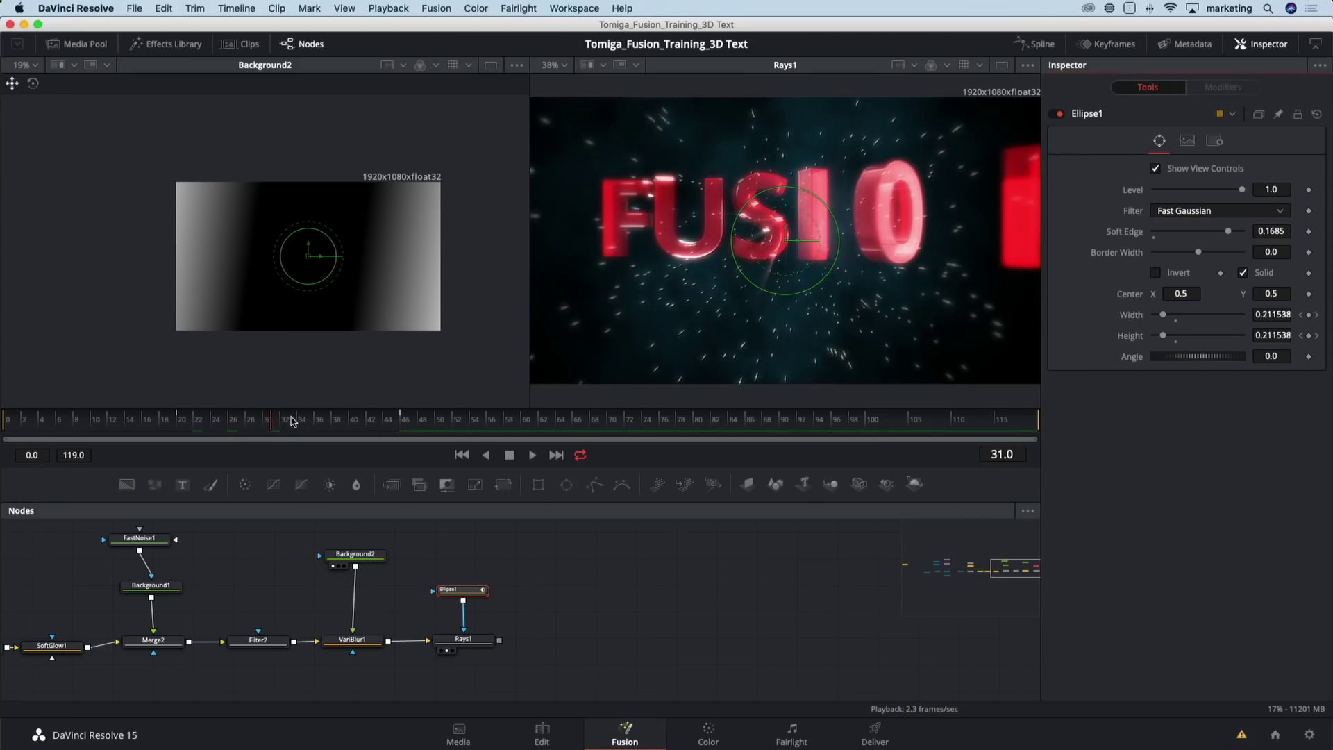
click(298, 420)
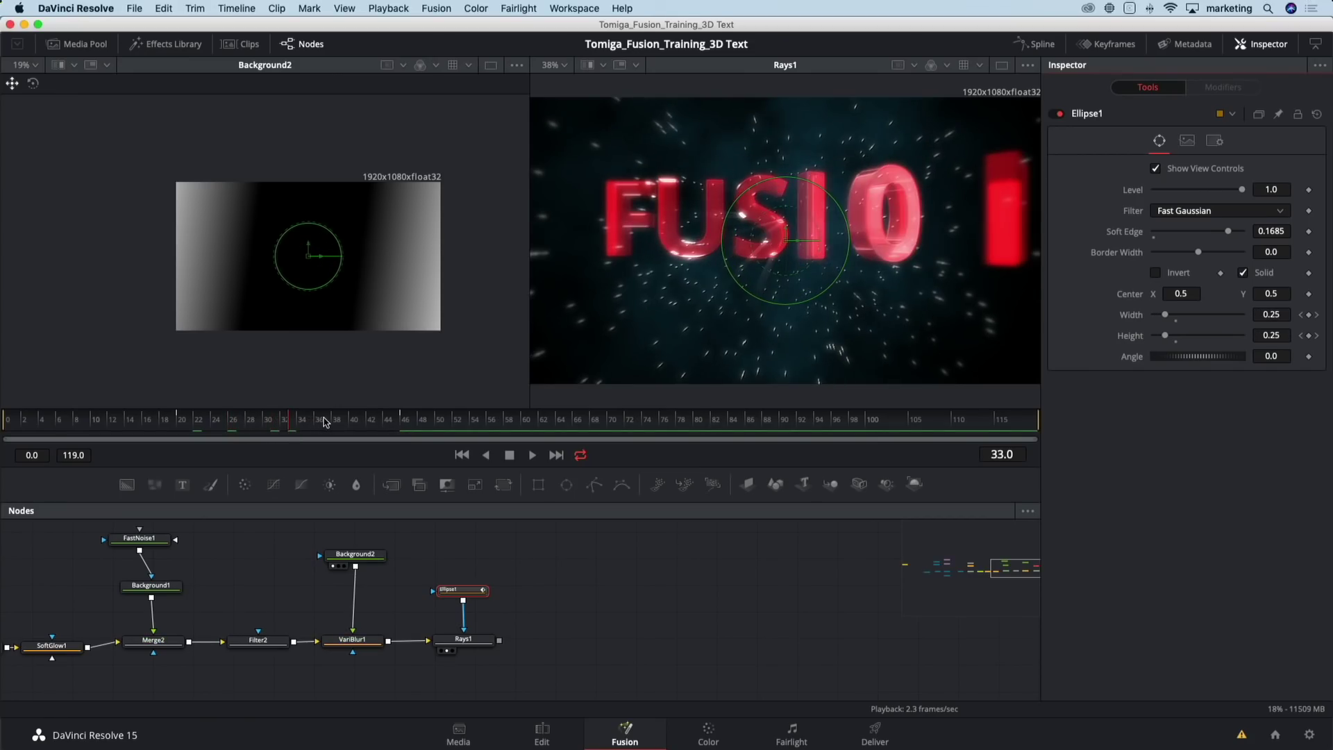
click(326, 421)
click(369, 421)
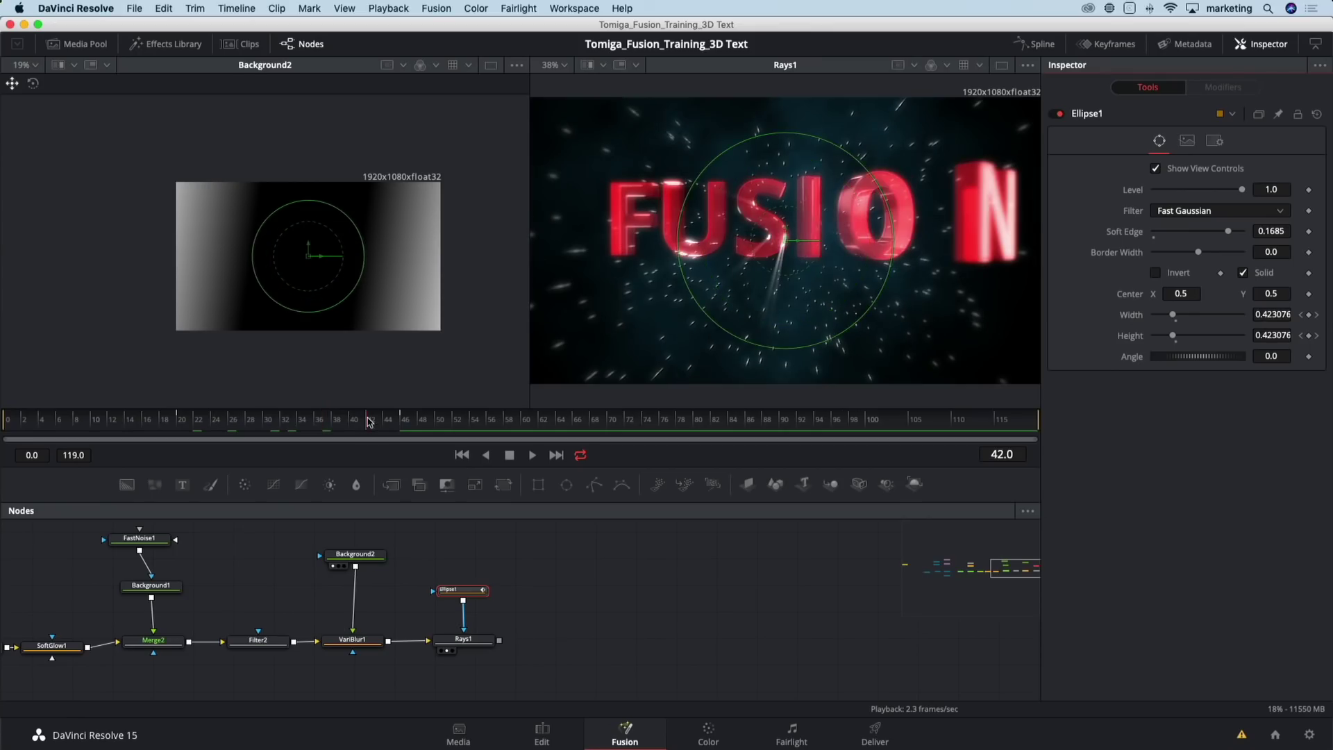
click(389, 421)
click(413, 421)
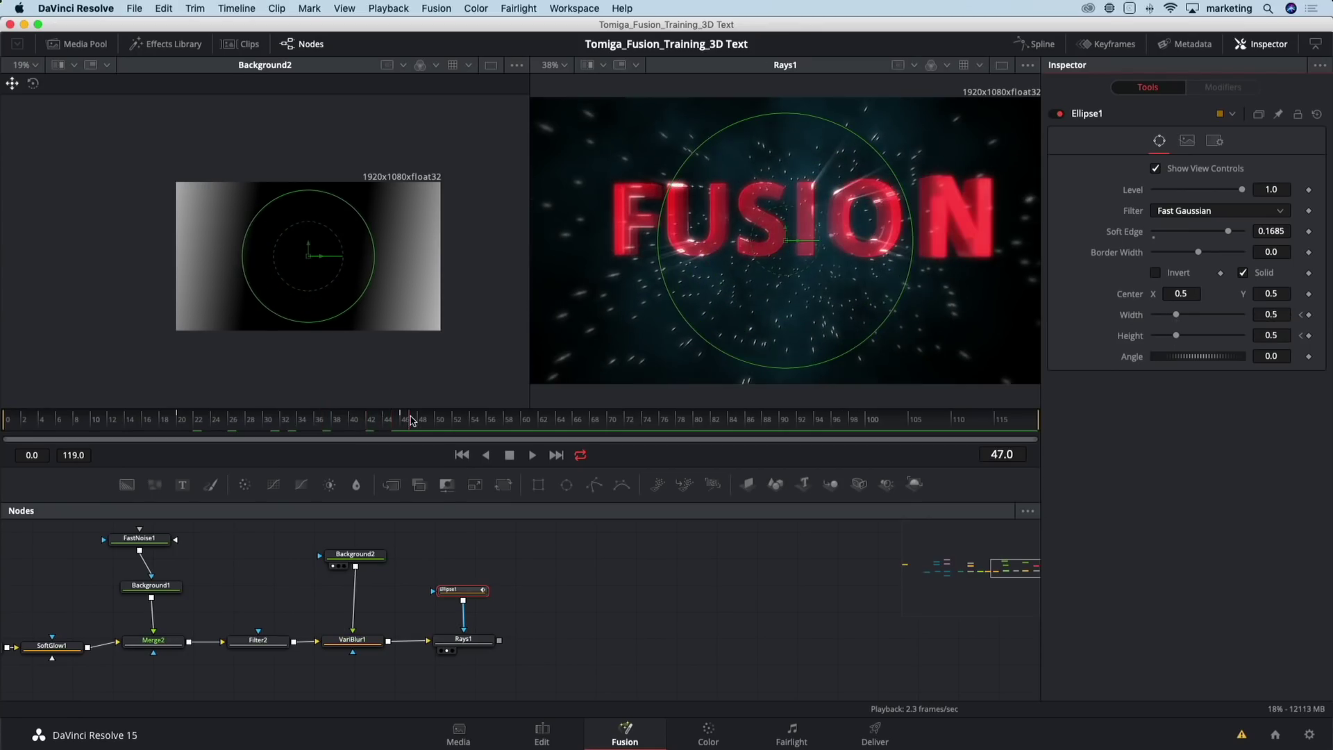
Append the Chromatic aberration template after Rays1, leave a small gap between the nodes, and show its output in the second viewer
click(474, 641)
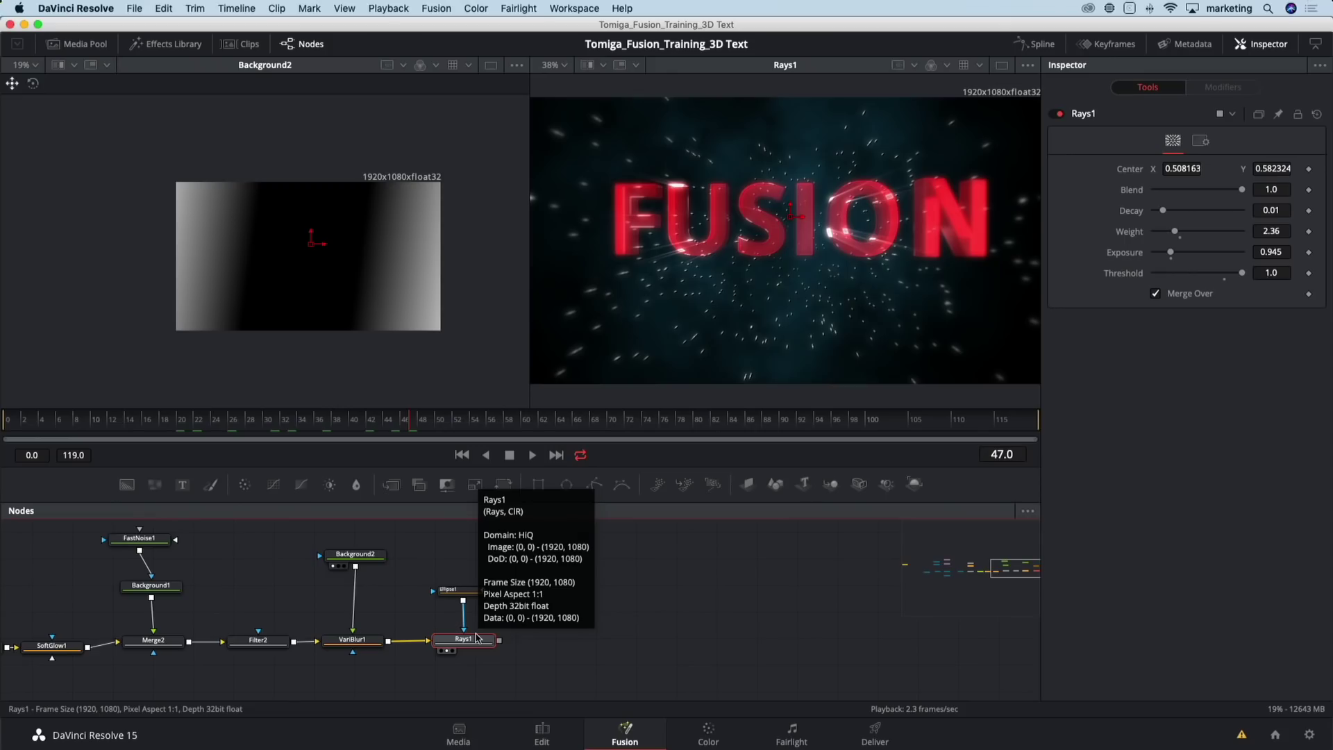
click(645, 630)
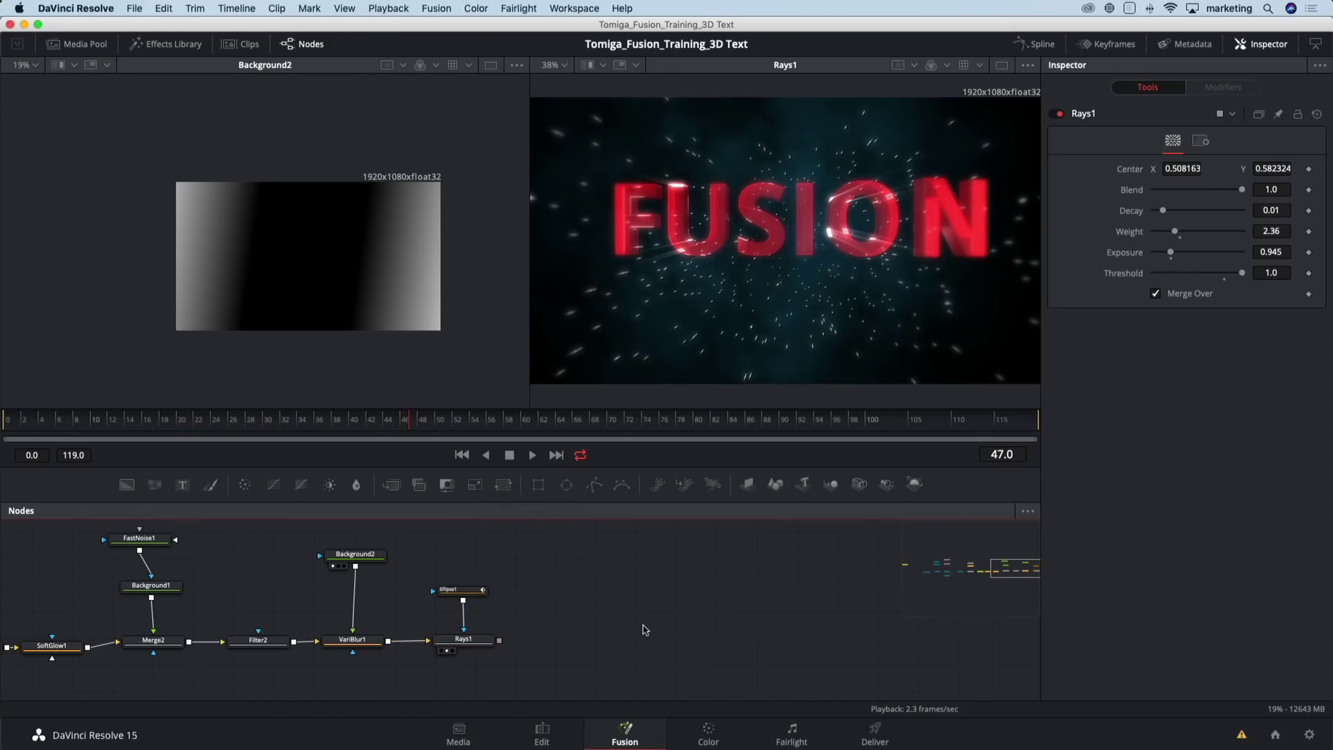
click(464, 640)
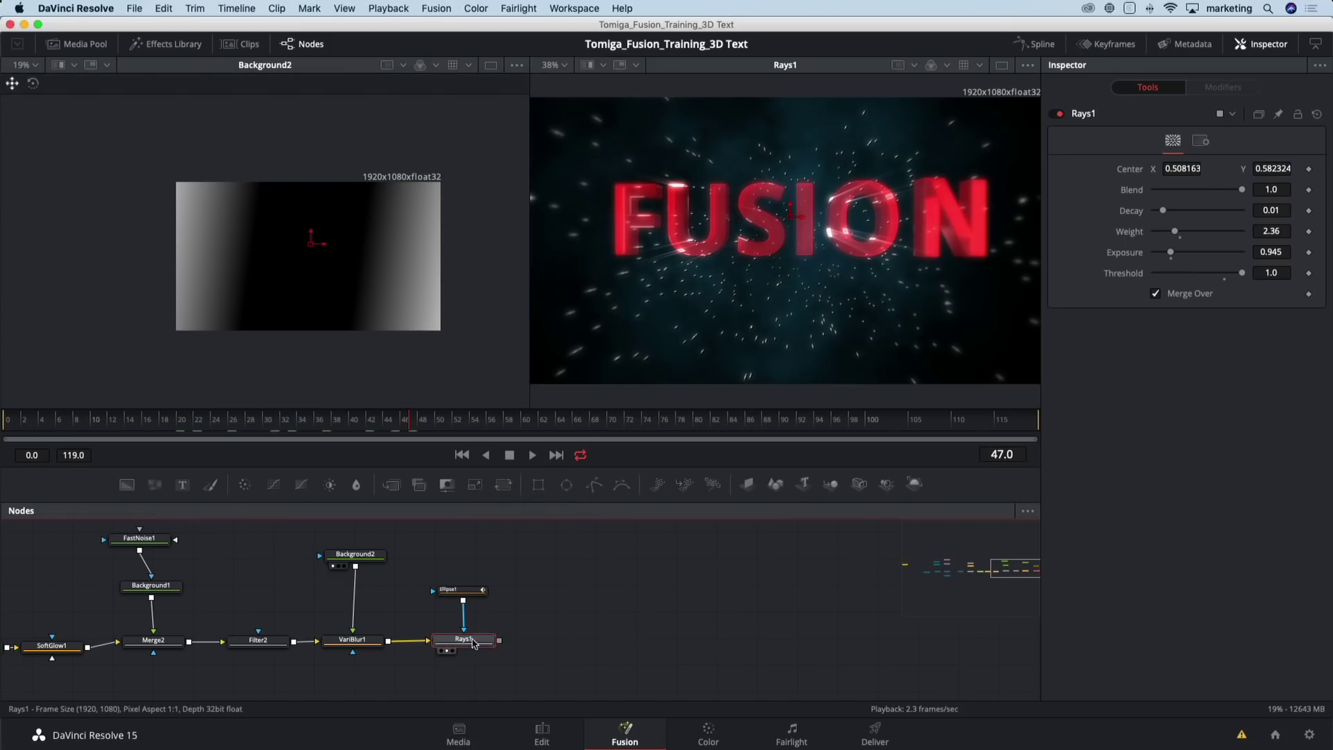
click(167, 44)
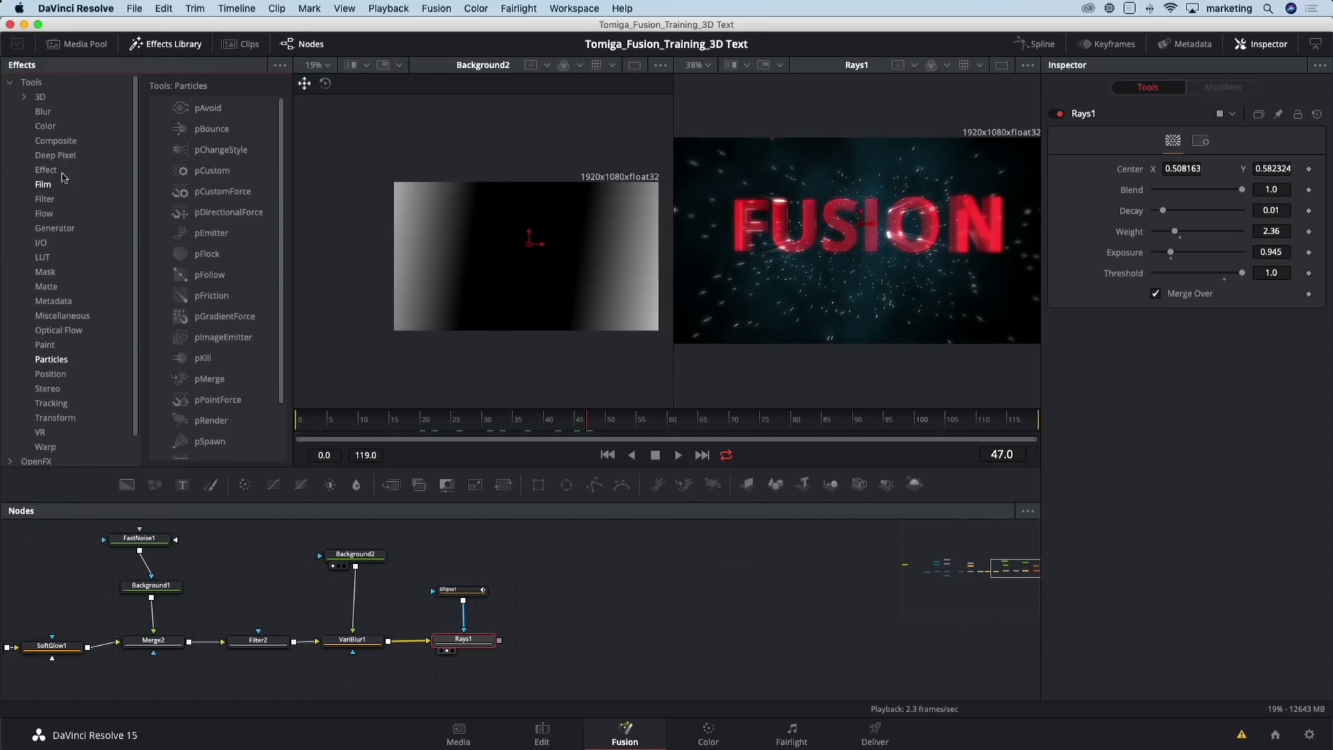
click(12, 84)
click(19, 113)
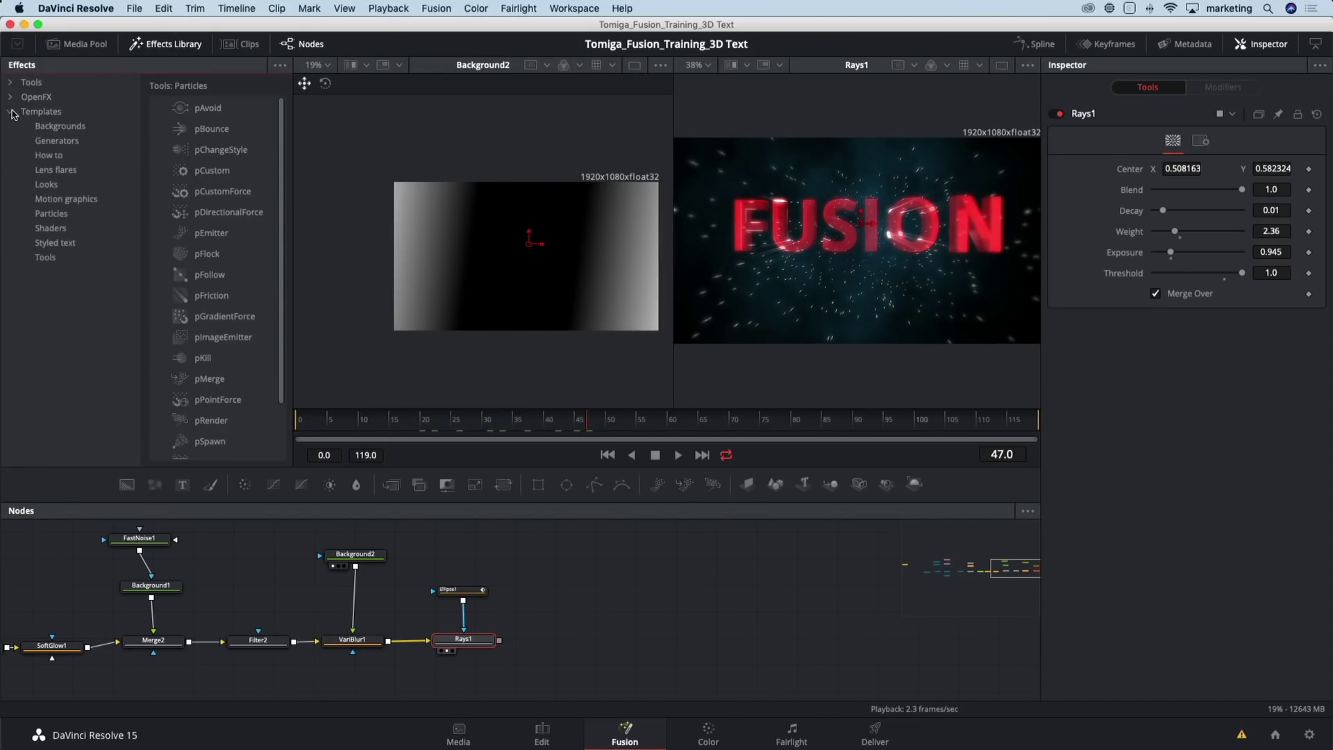
click(44, 256)
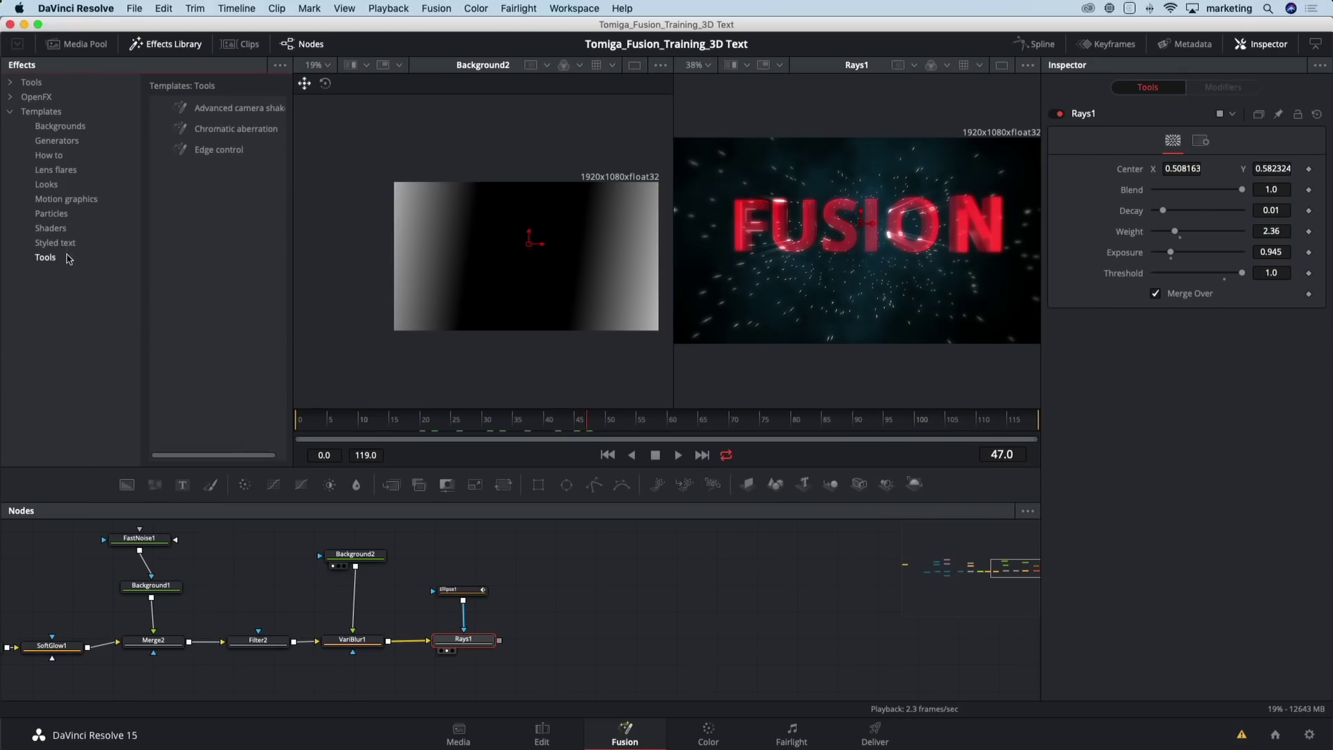
drag(244, 132, 562, 640)
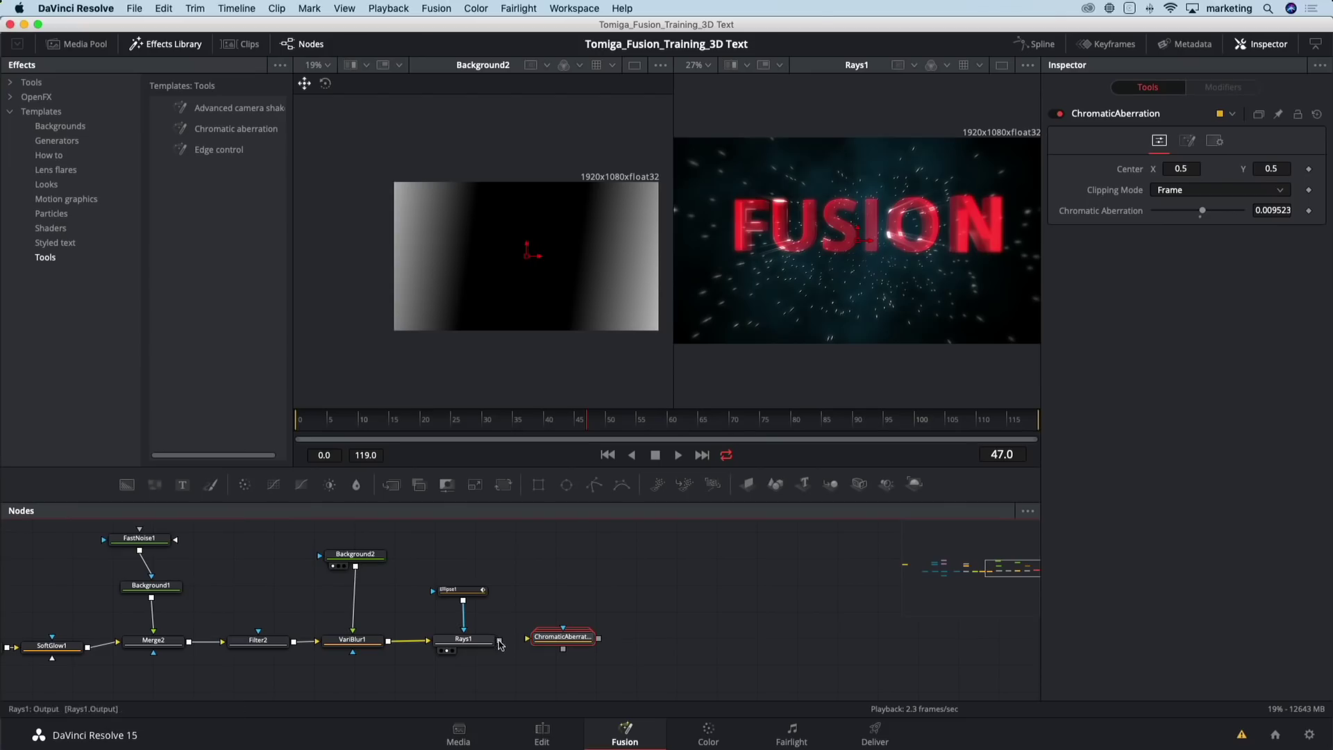
key(2)
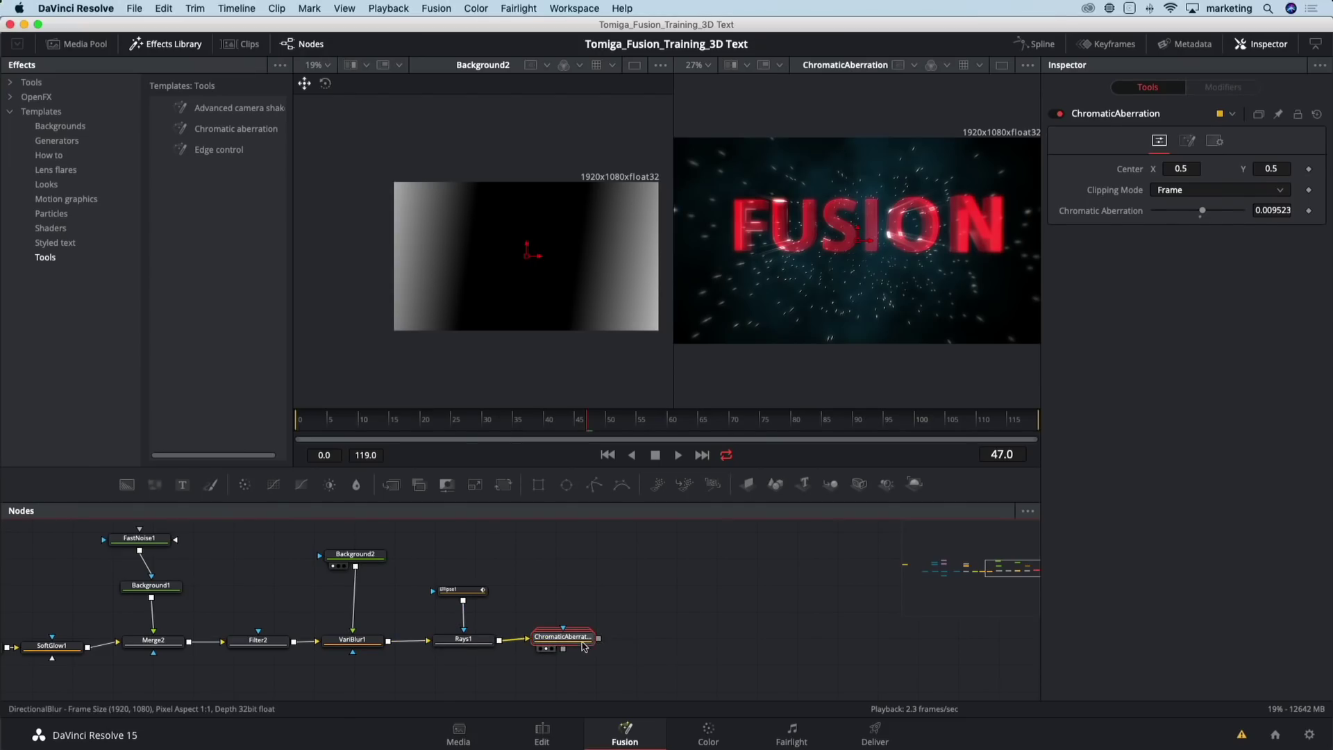
drag(580, 647, 590, 644)
Add a Filter node after the chromatic aberration node and show it in the second viewer
key(shift+space)
text(rays)
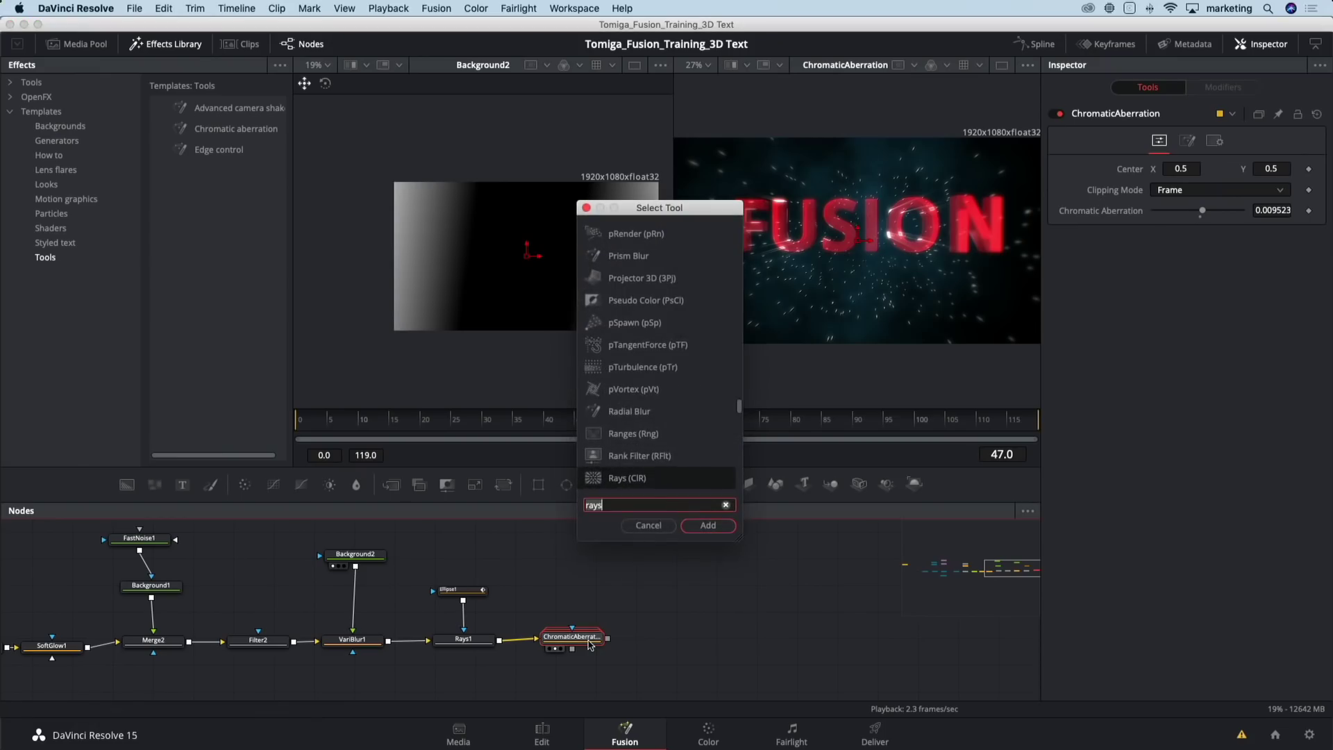
key(BackSpace)
key(BackSpace)
key(BackSpace)
key(BackSpace)
text(filt)
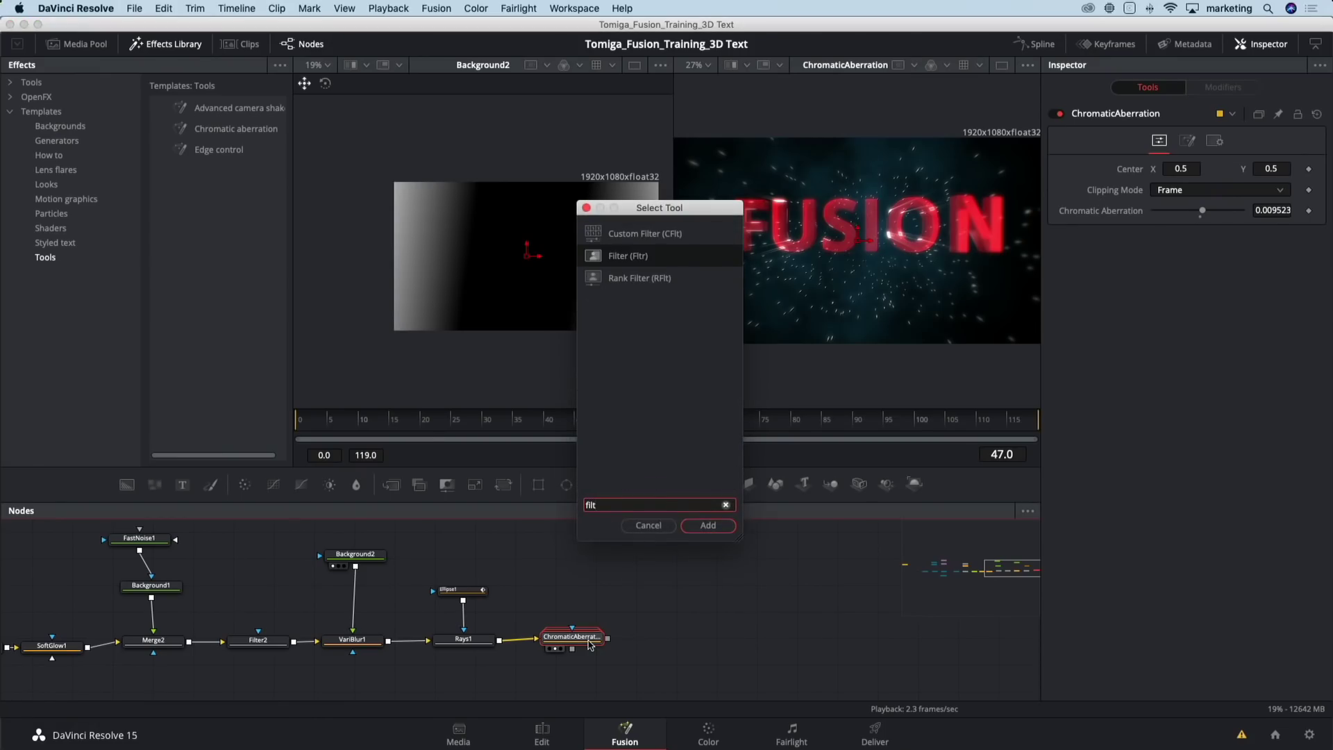
key(Return)
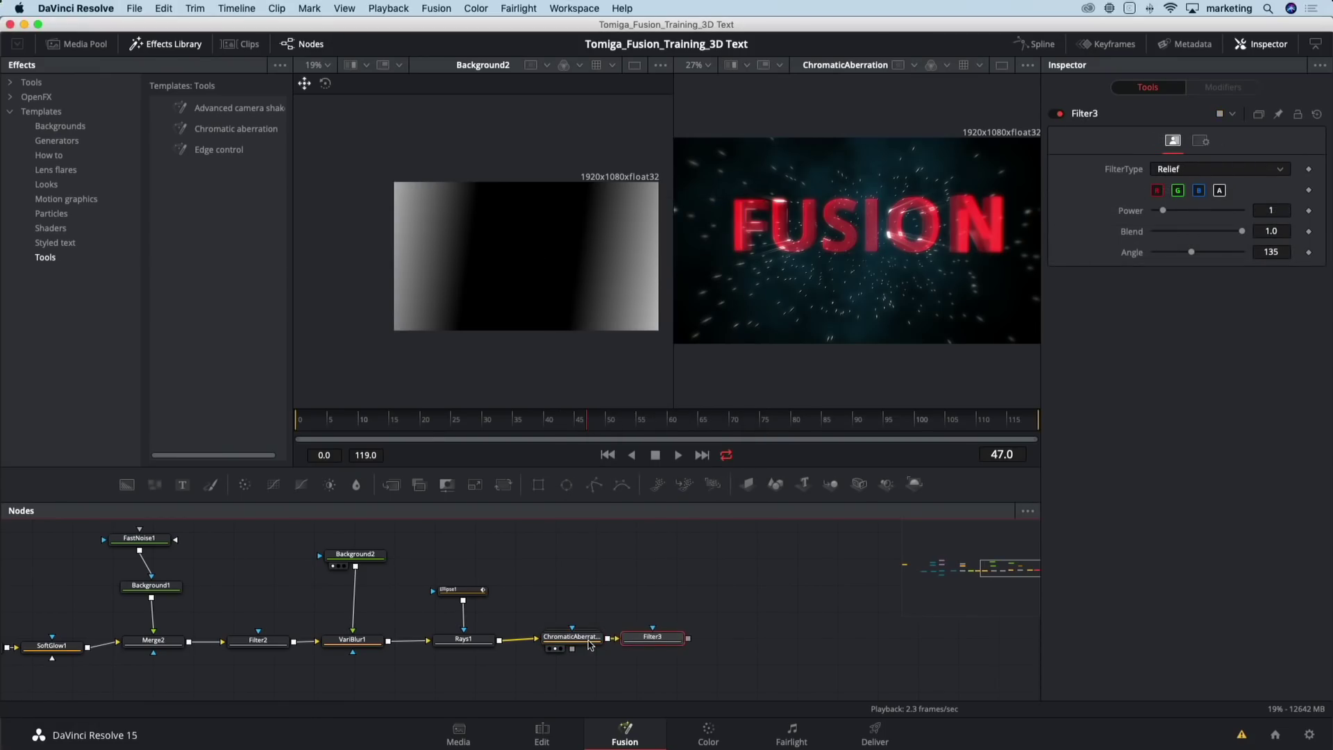
key(2)
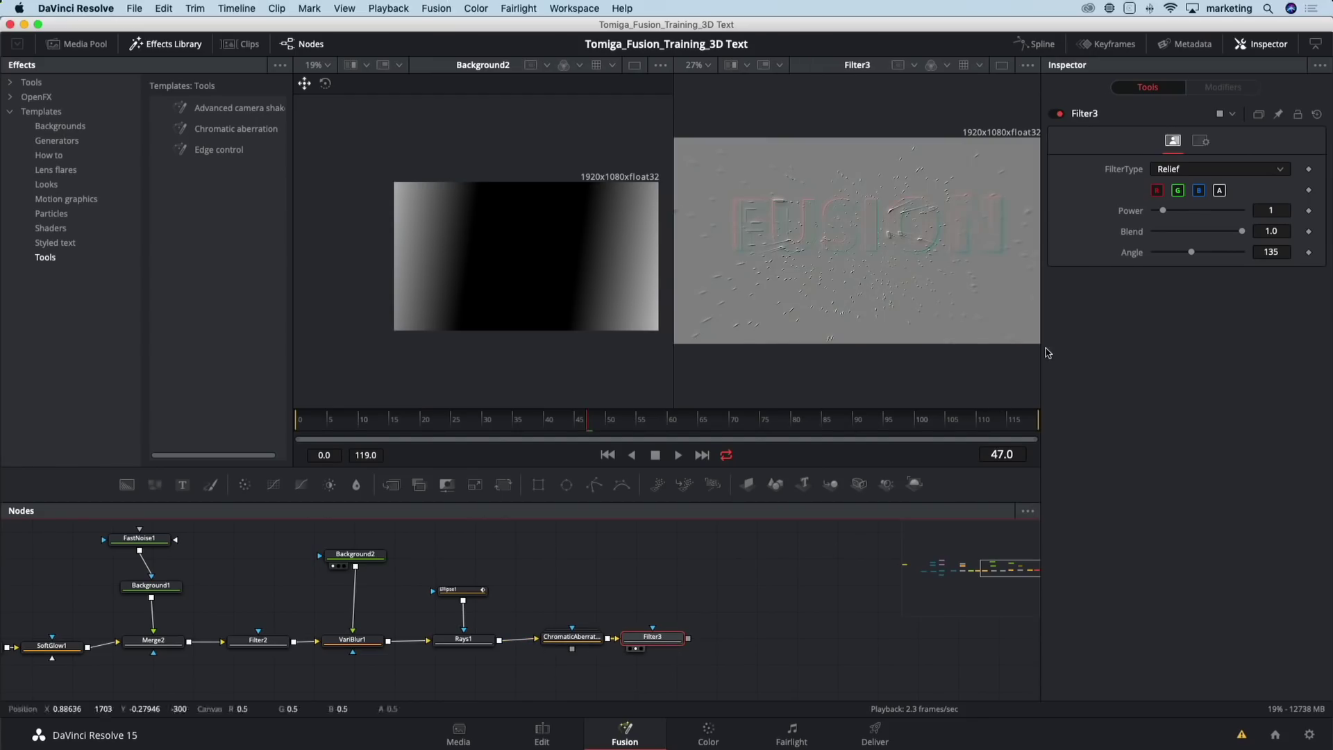
Set the new filter's type to Grain with Power 2, and compare the image with the filter off and on
click(1163, 168)
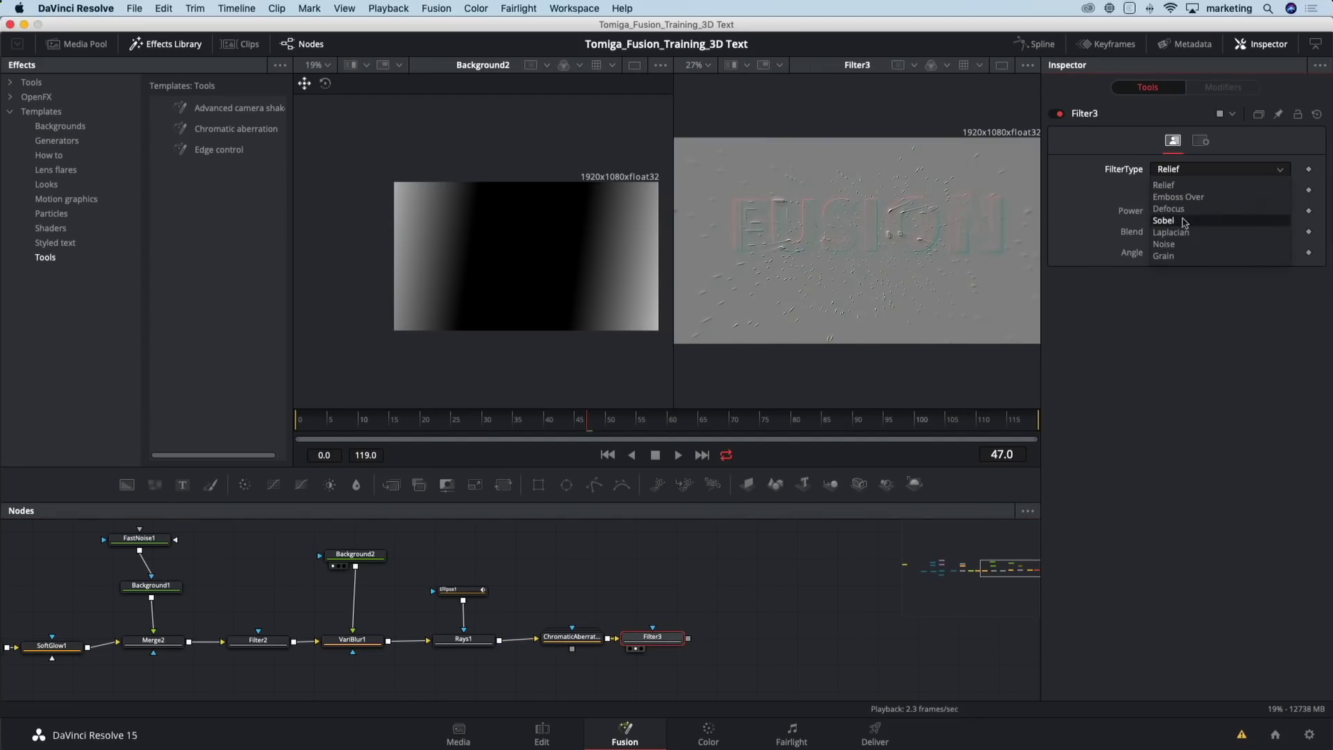
click(1173, 257)
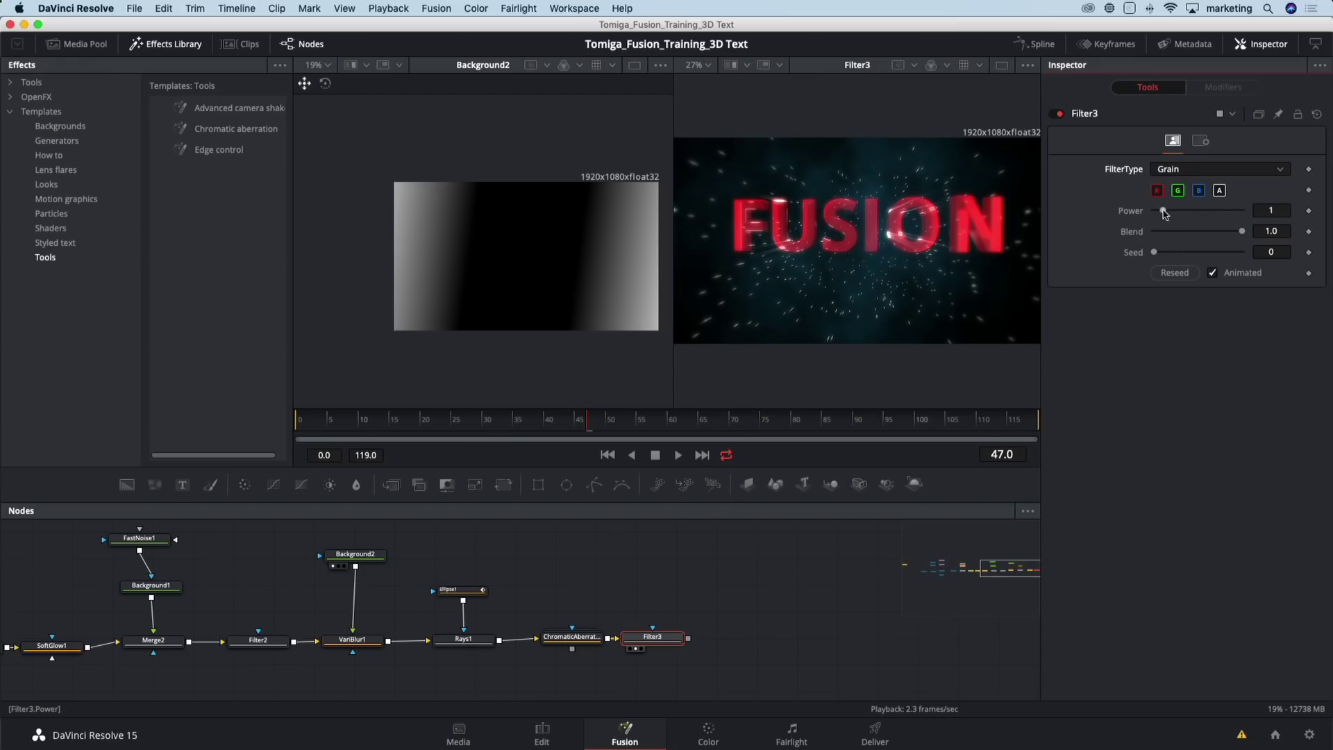
drag(1164, 212, 1172, 216)
scroll(877, 193, up, 3)
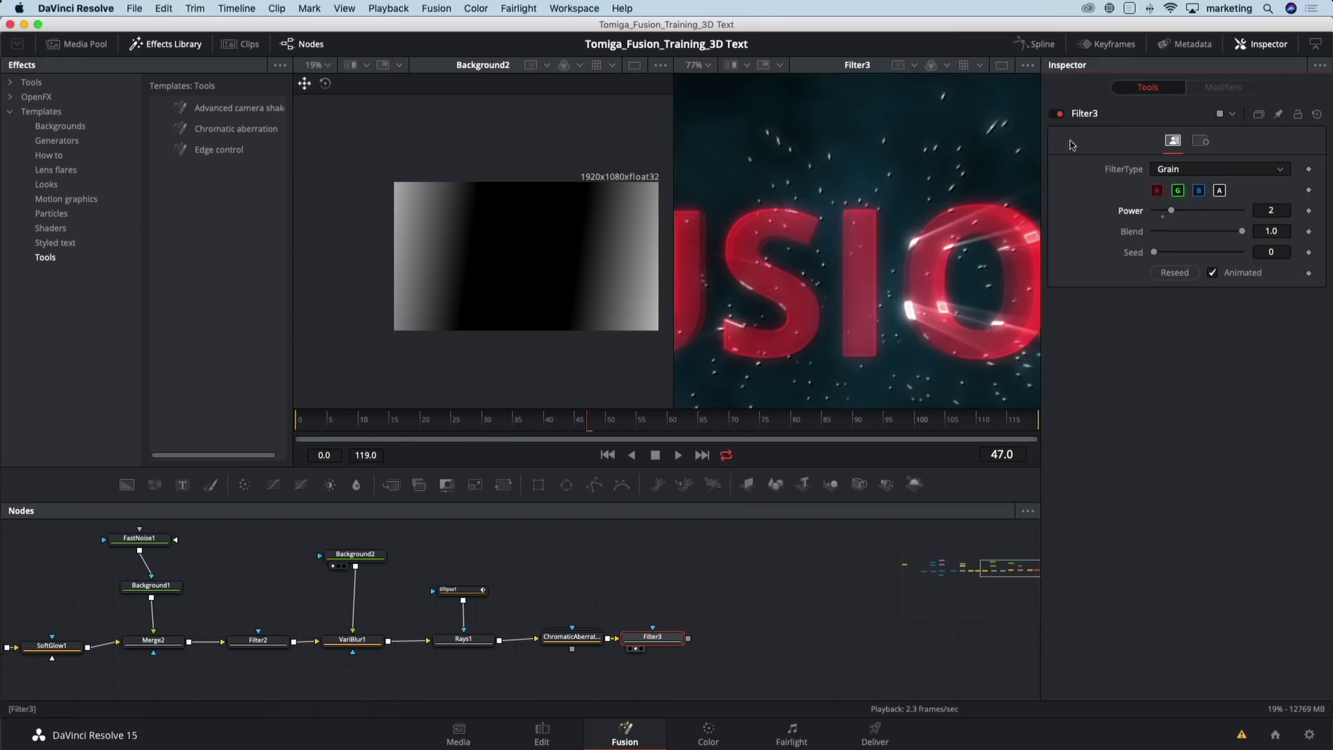
click(1060, 115)
click(1060, 115)
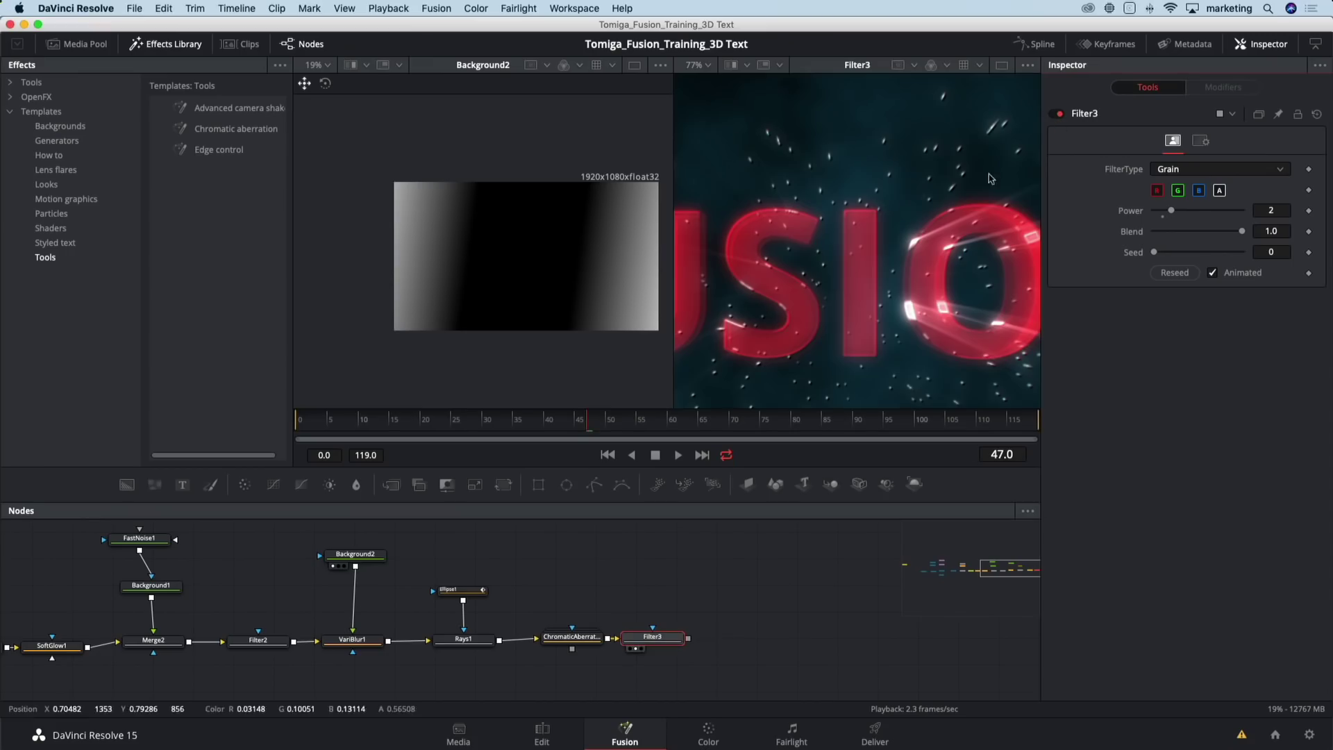
Check the final composite in an enlarged single viewer at frames 71, 77 and 85
click(184, 50)
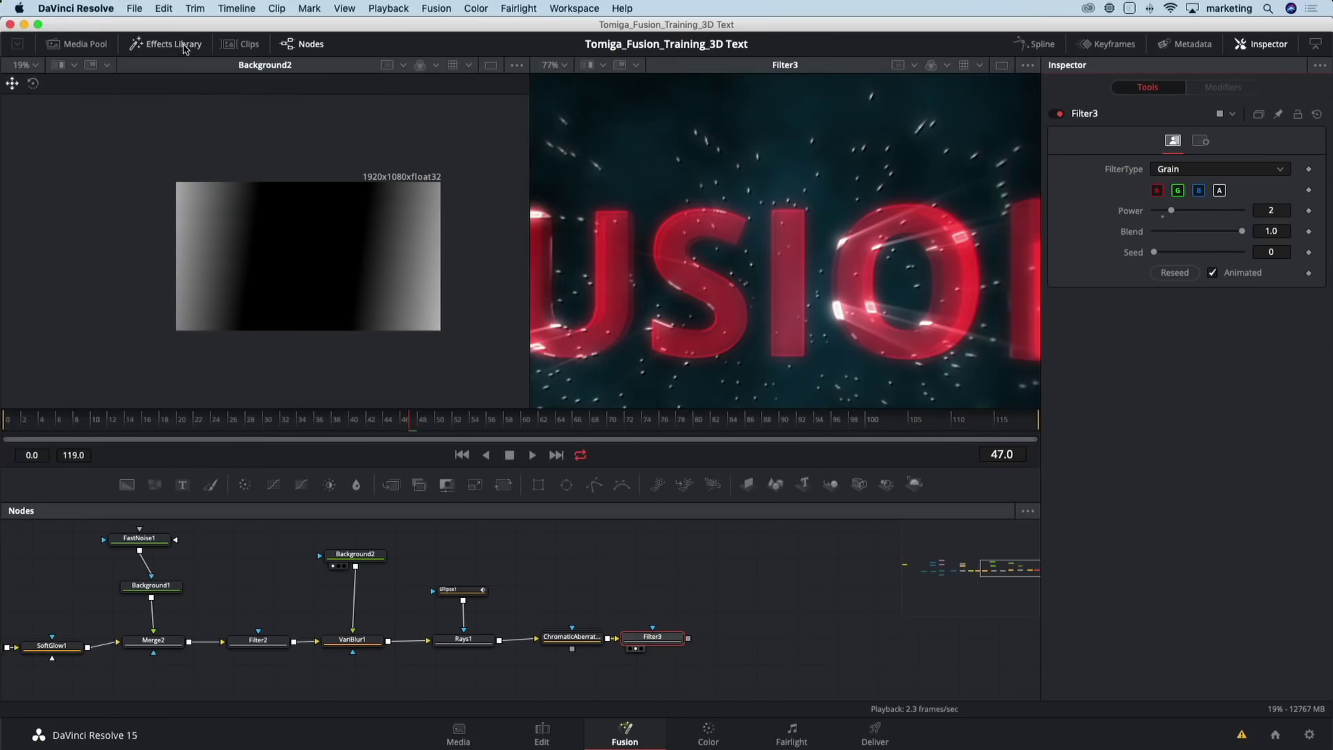
drag(522, 198, 442, 200)
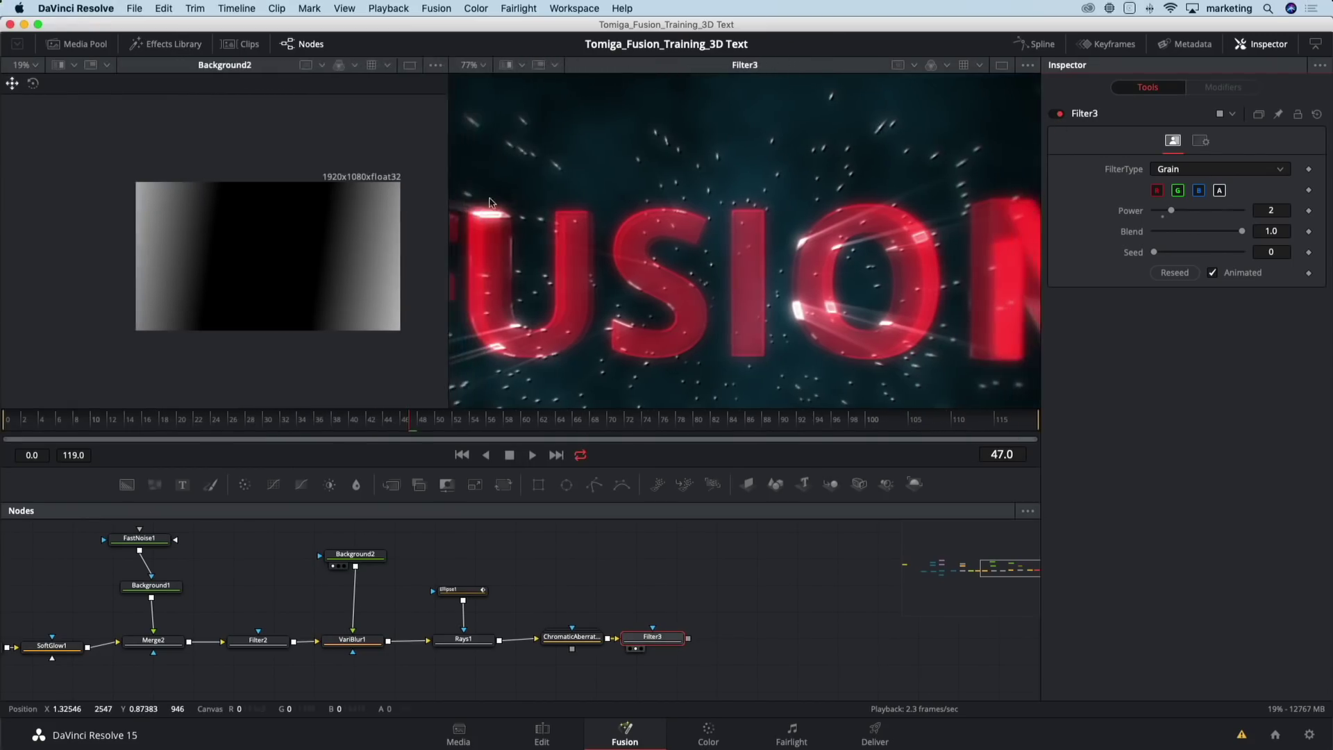
click(1002, 66)
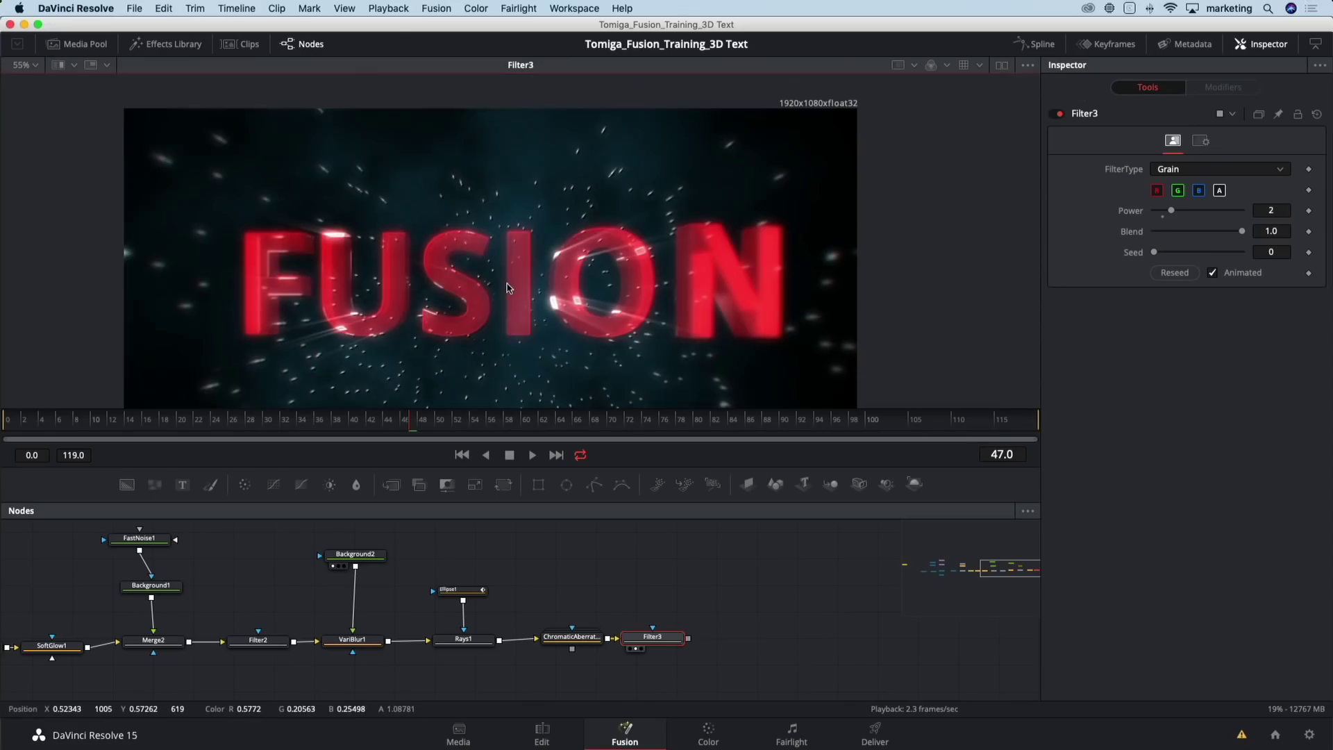
key(ctrl+f)
click(620, 427)
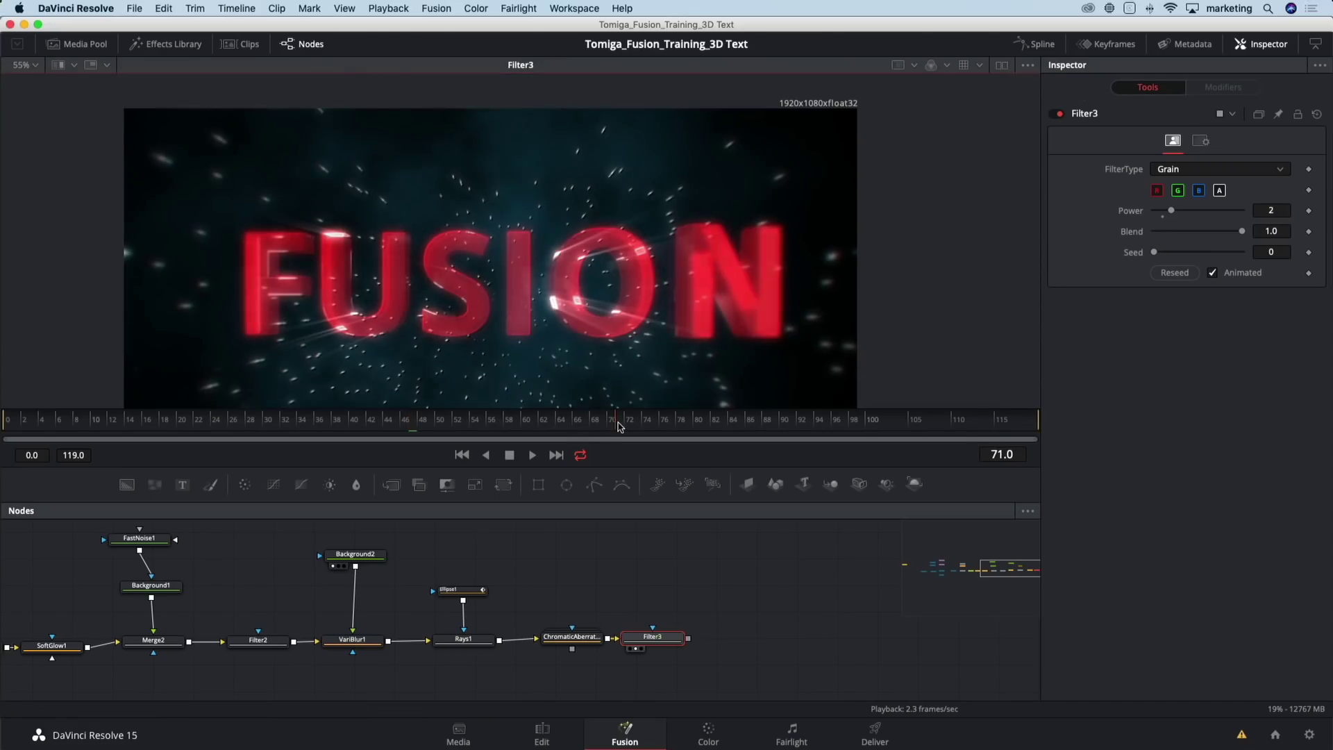
click(672, 421)
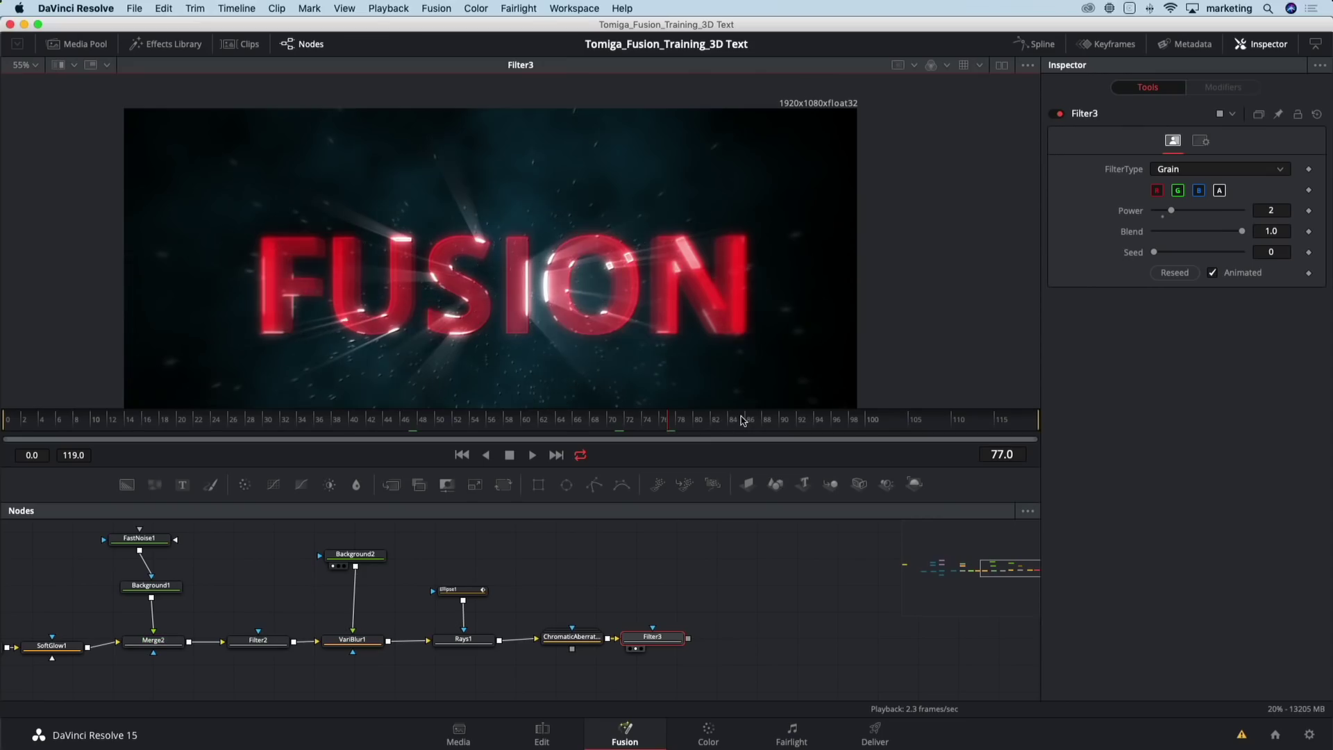
click(802, 421)
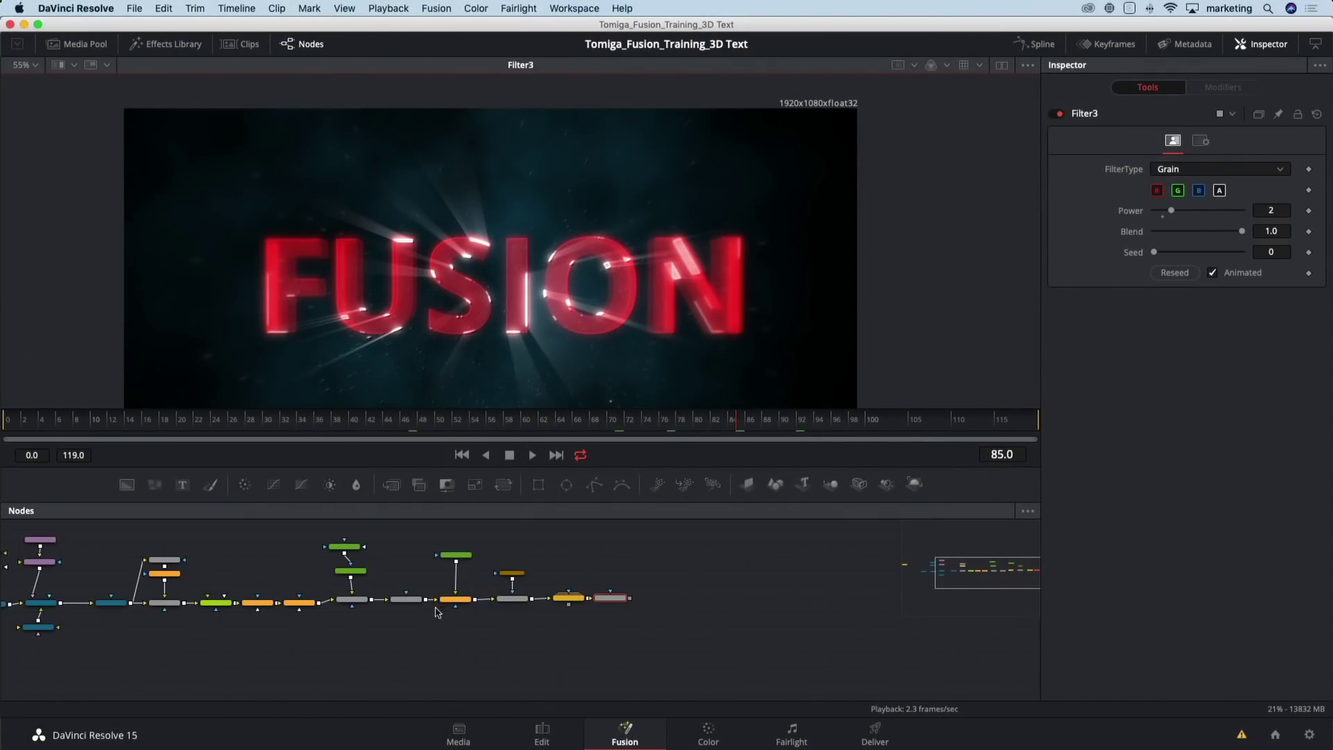
Add a Shape 3D node below Camera3D1, show it in the viewer, and set its shape to Cube
drag(508, 609, 807, 594)
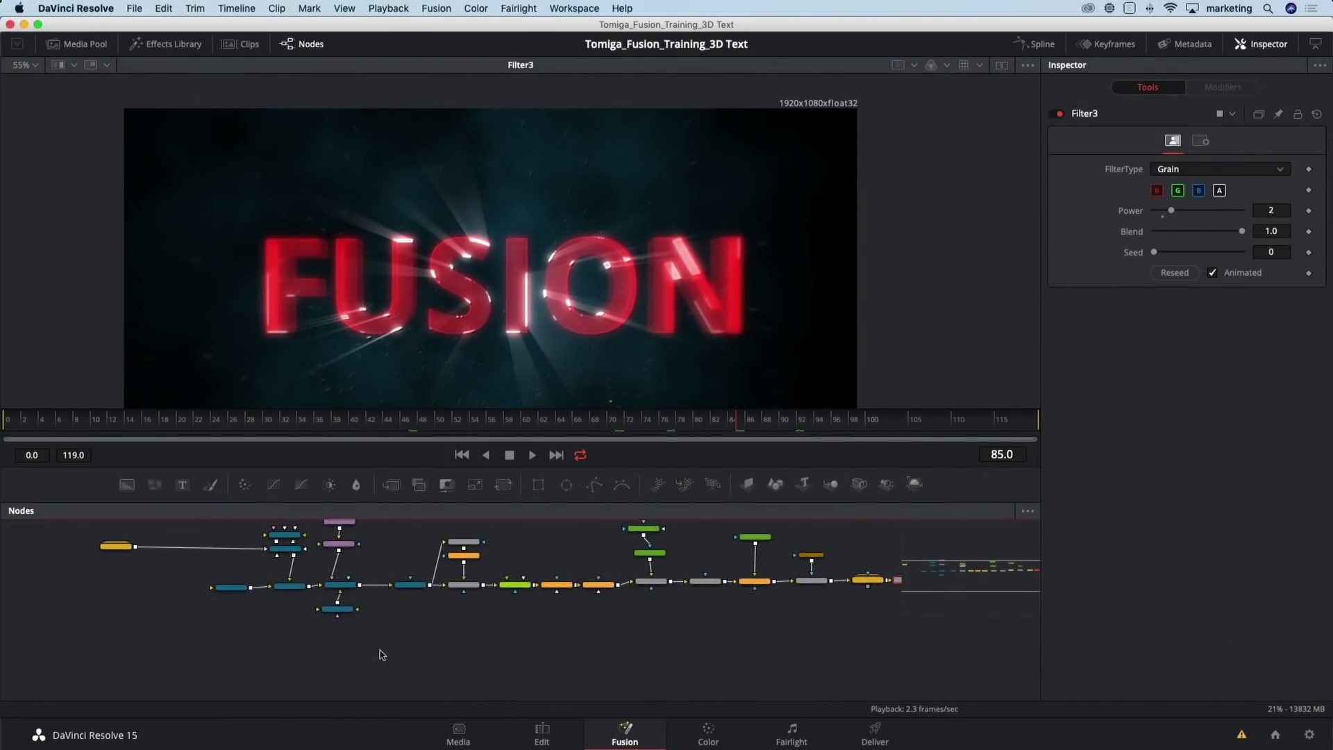
drag(355, 654, 420, 636)
scroll(423, 615, up, 6)
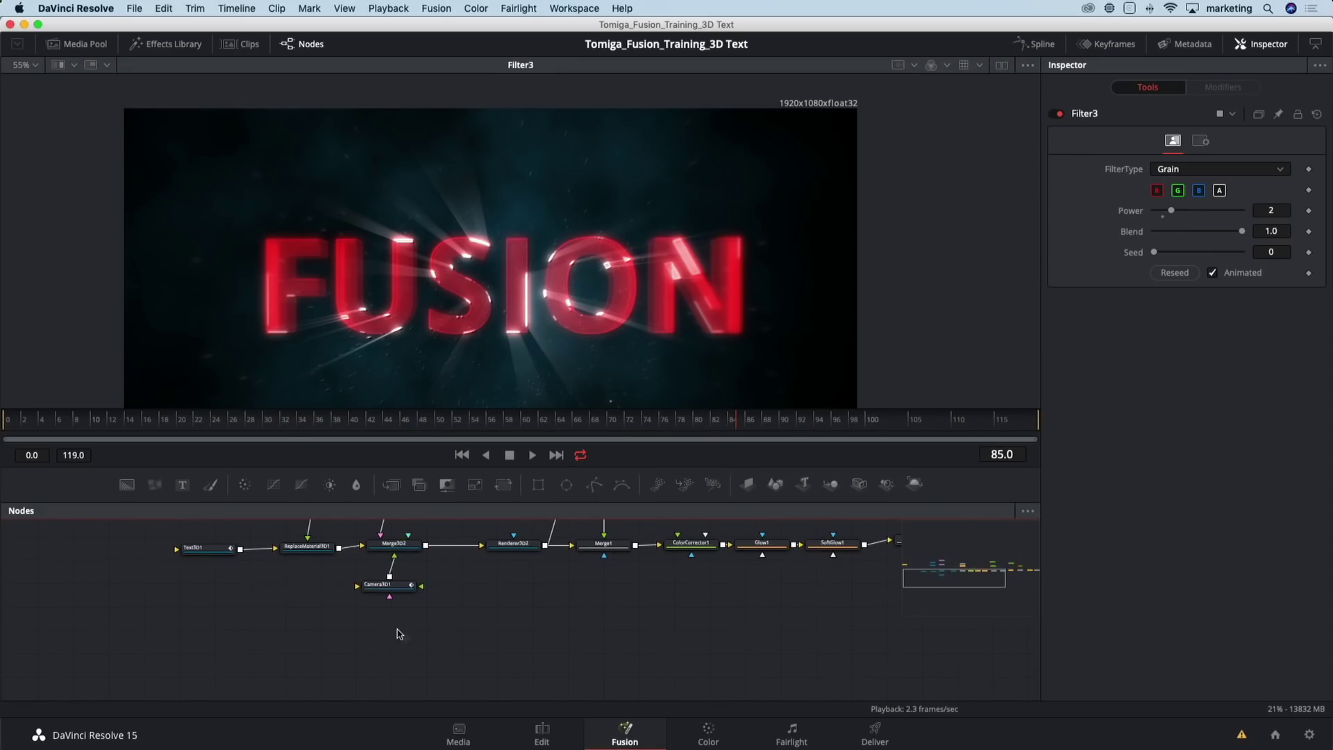
drag(400, 634, 493, 629)
scroll(492, 628, up, 2)
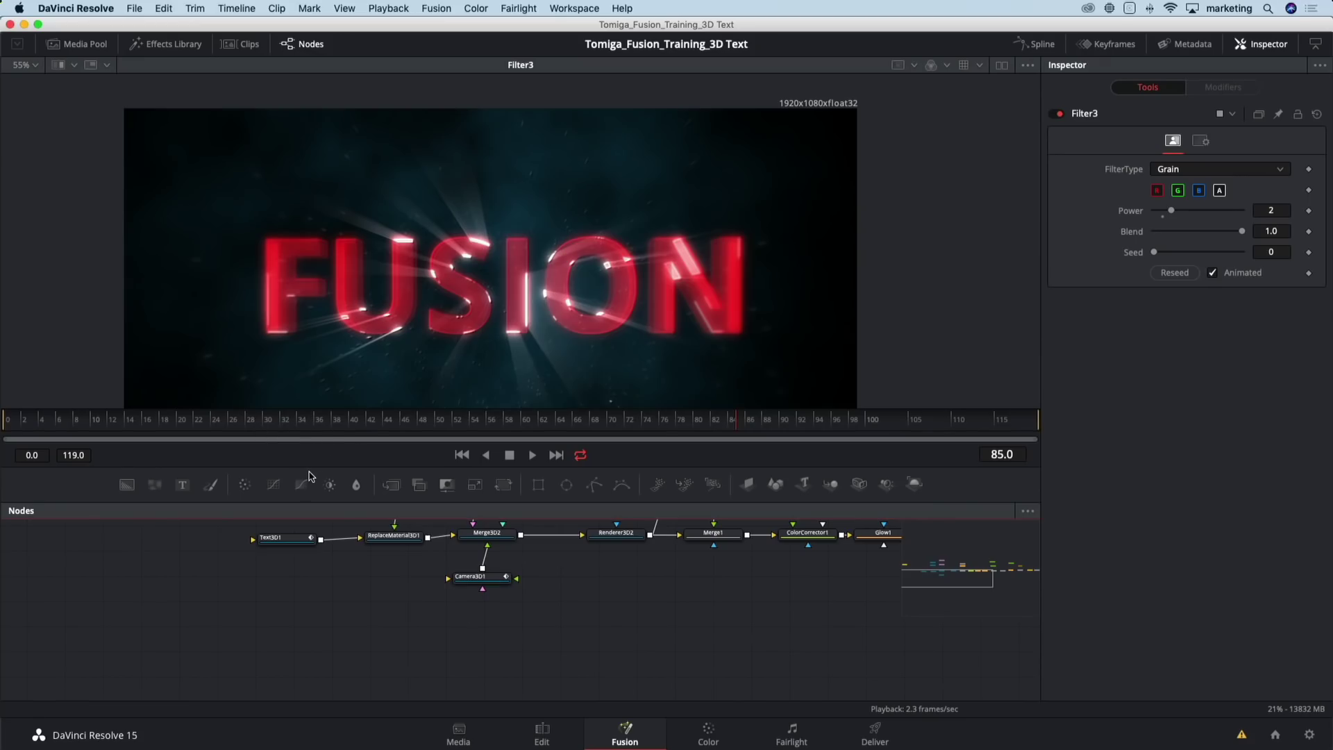
key(shift+space)
text(shape)
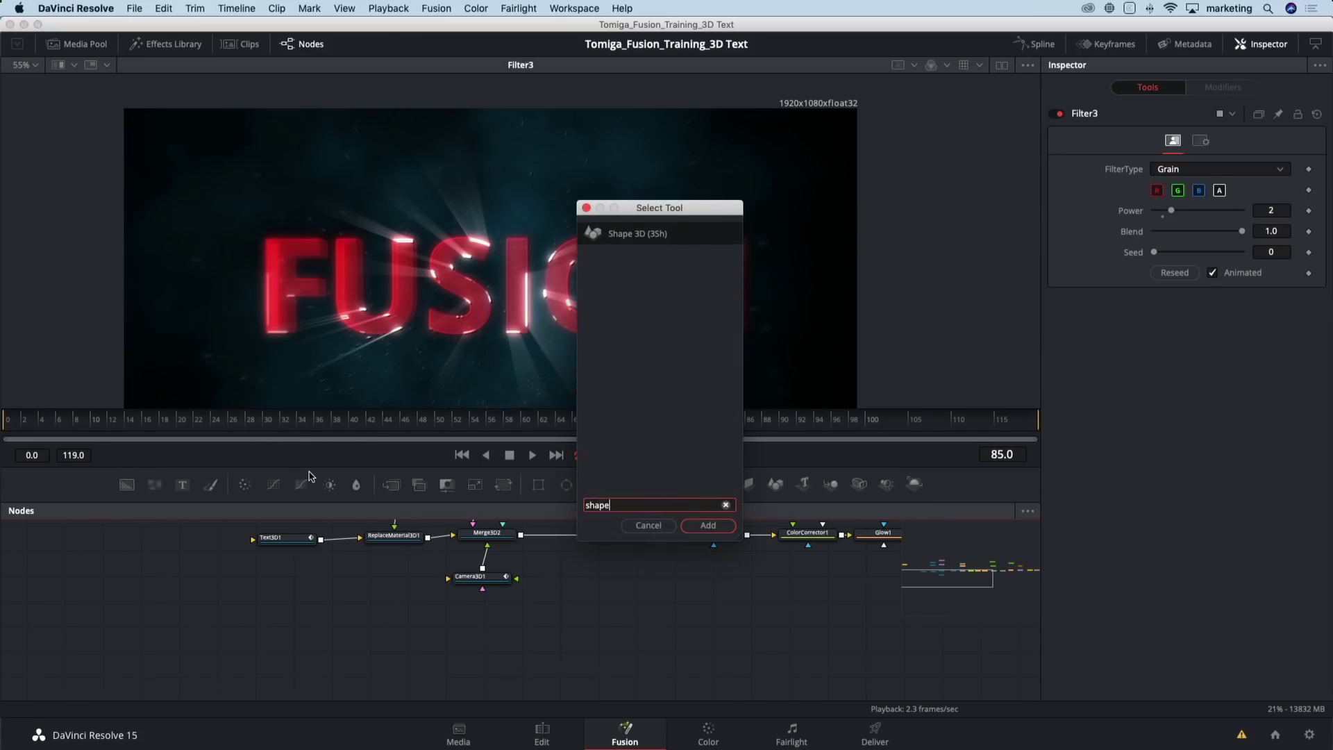
key(Return)
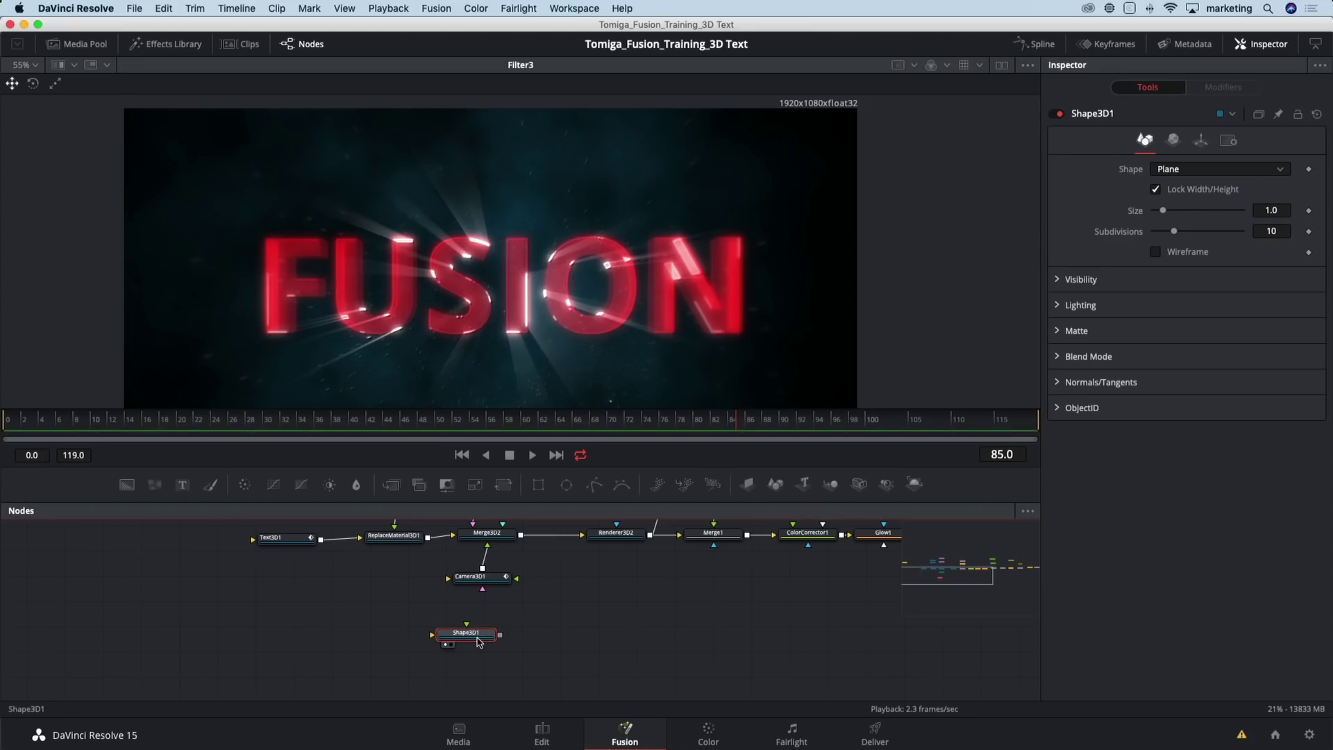
key(1)
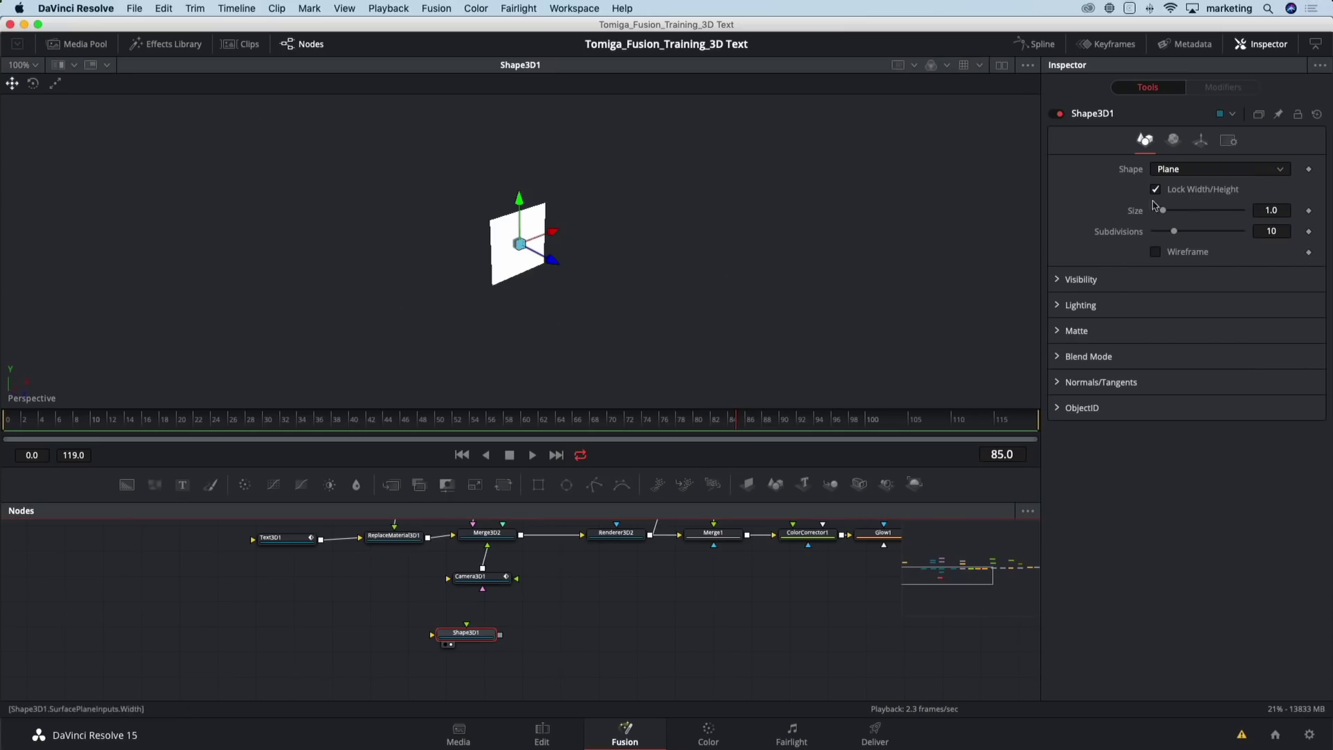
click(1194, 170)
click(1194, 200)
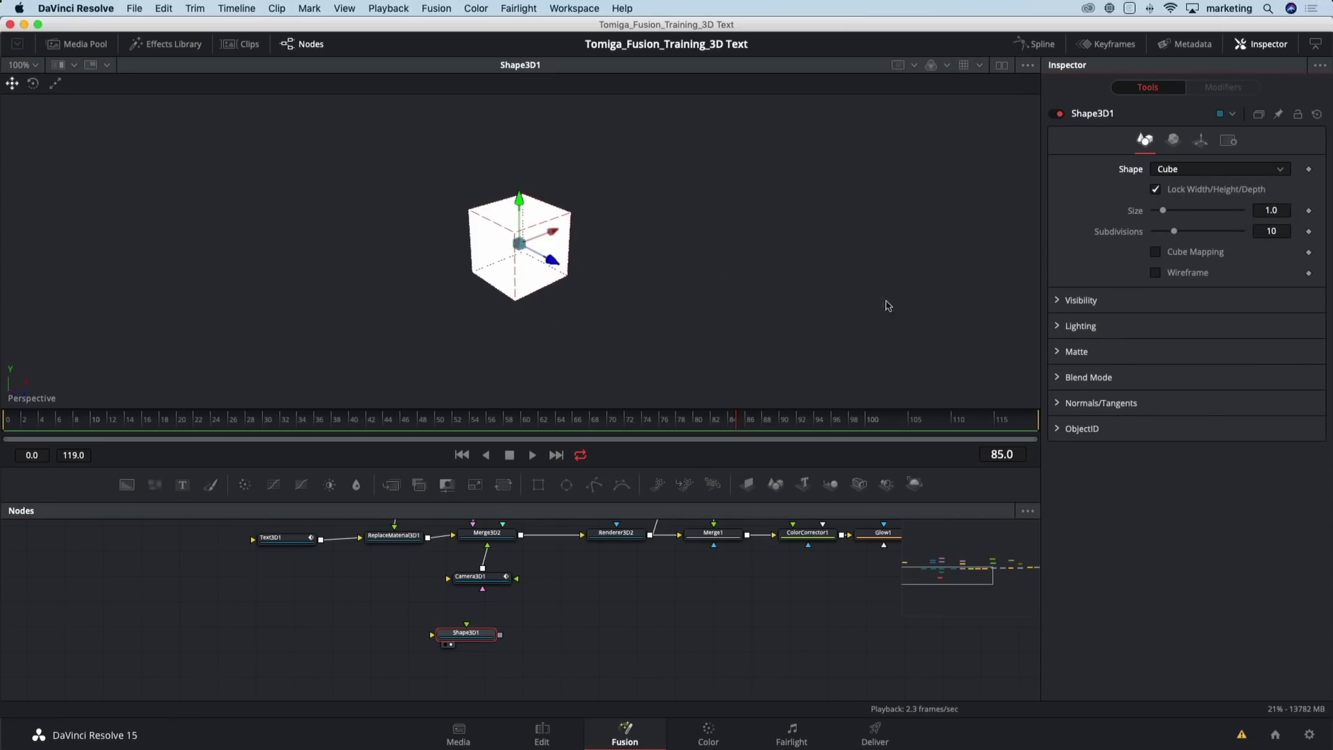
Enlarge the node area and connect Reflect1's output to the cube shape's material input
scroll(542, 590, down, 1)
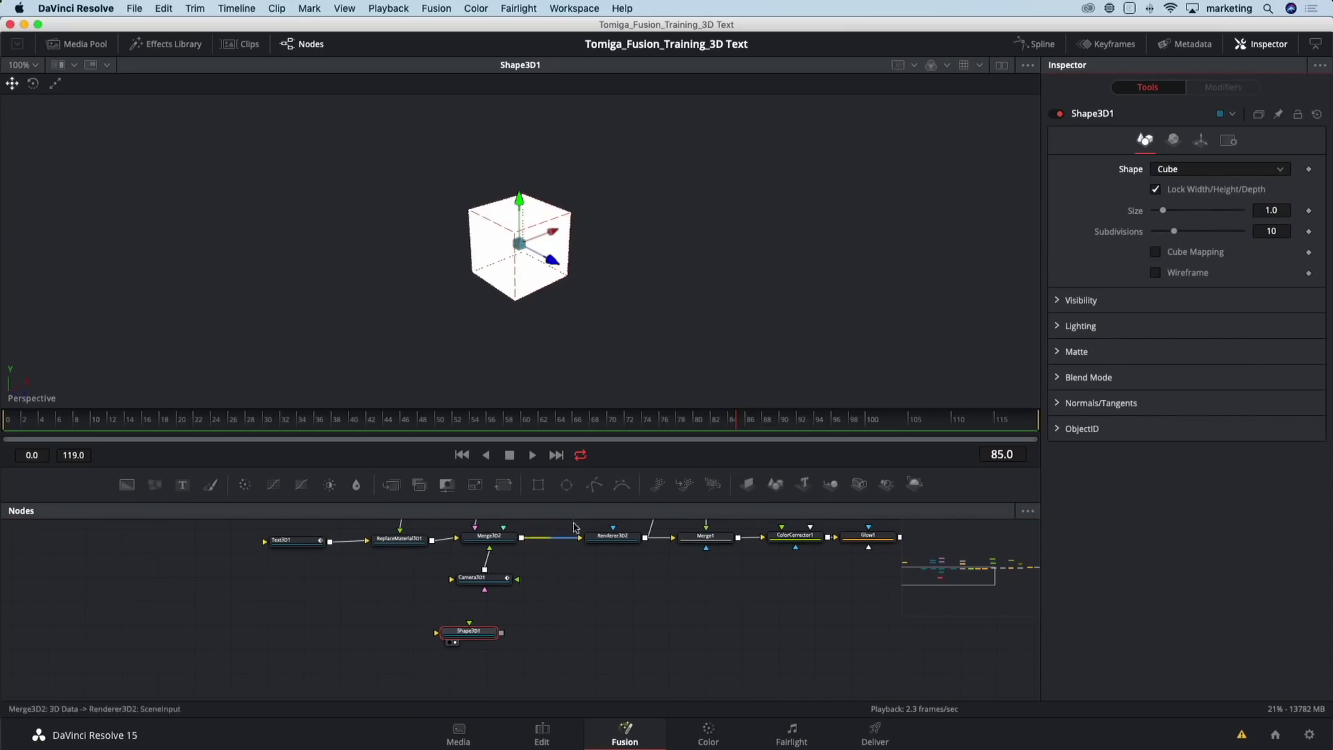
drag(577, 500, 574, 449)
drag(551, 536, 595, 621)
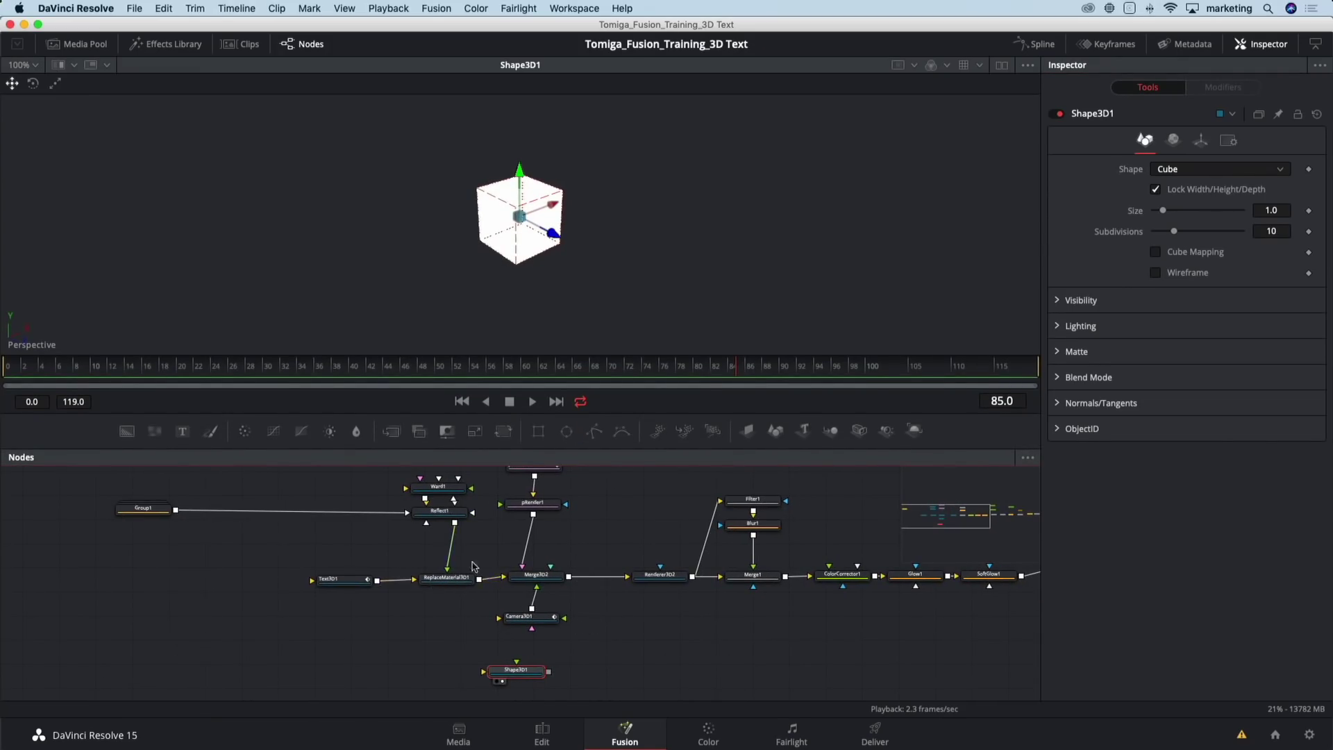
drag(455, 526, 496, 671)
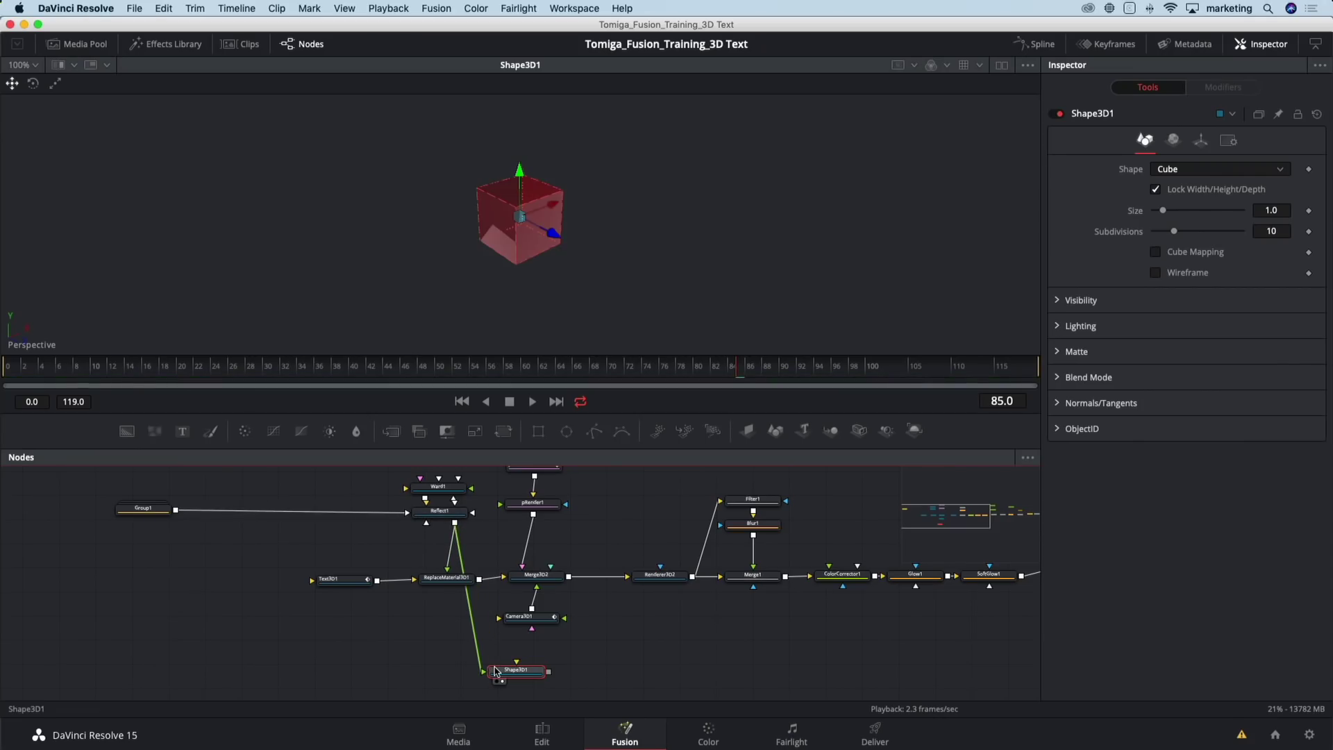
Restore the two-viewer layout and show the cube shape in the first viewer as well
mouse_move(552, 305)
mouse_down()
mouse_move(591, 224)
mouse_move(415, 214)
mouse_move(507, 301)
mouse_move(660, 309)
mouse_move(694, 295)
mouse_move(614, 215)
mouse_move(440, 238)
mouse_move(548, 306)
mouse_up()
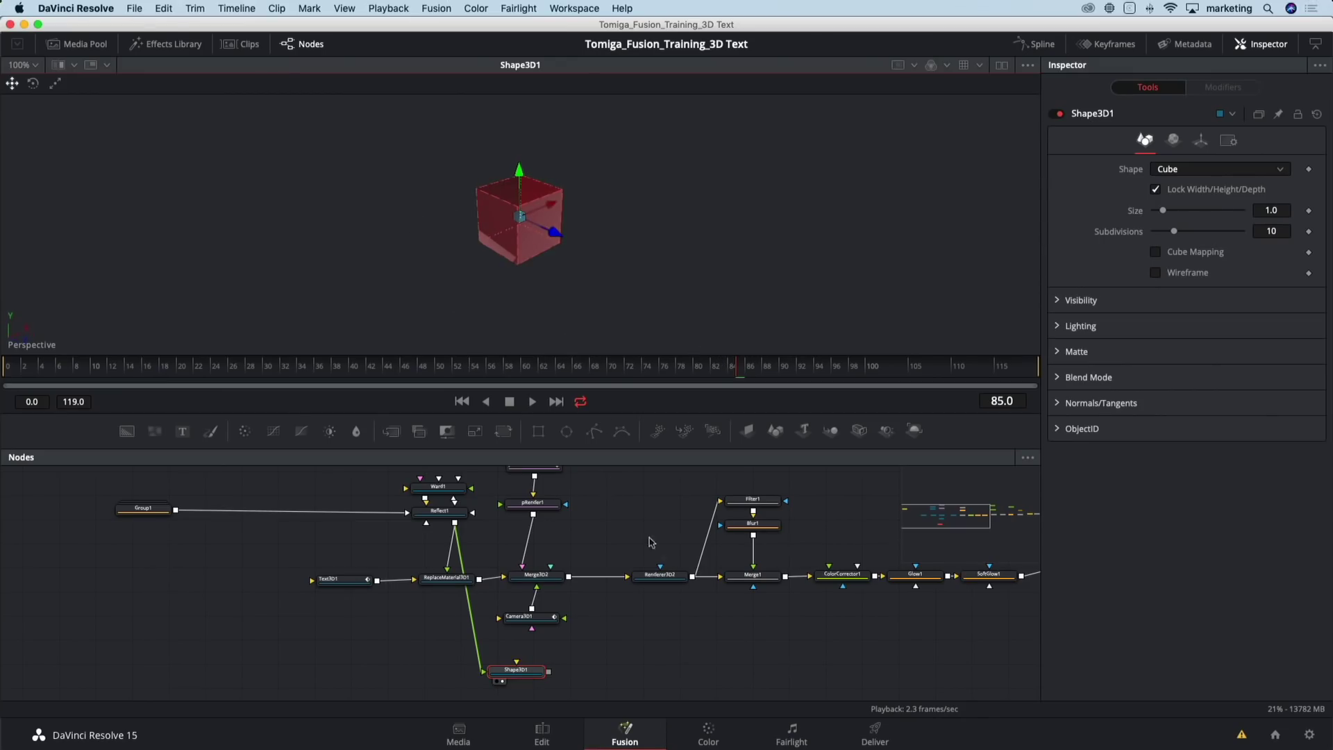
click(1001, 65)
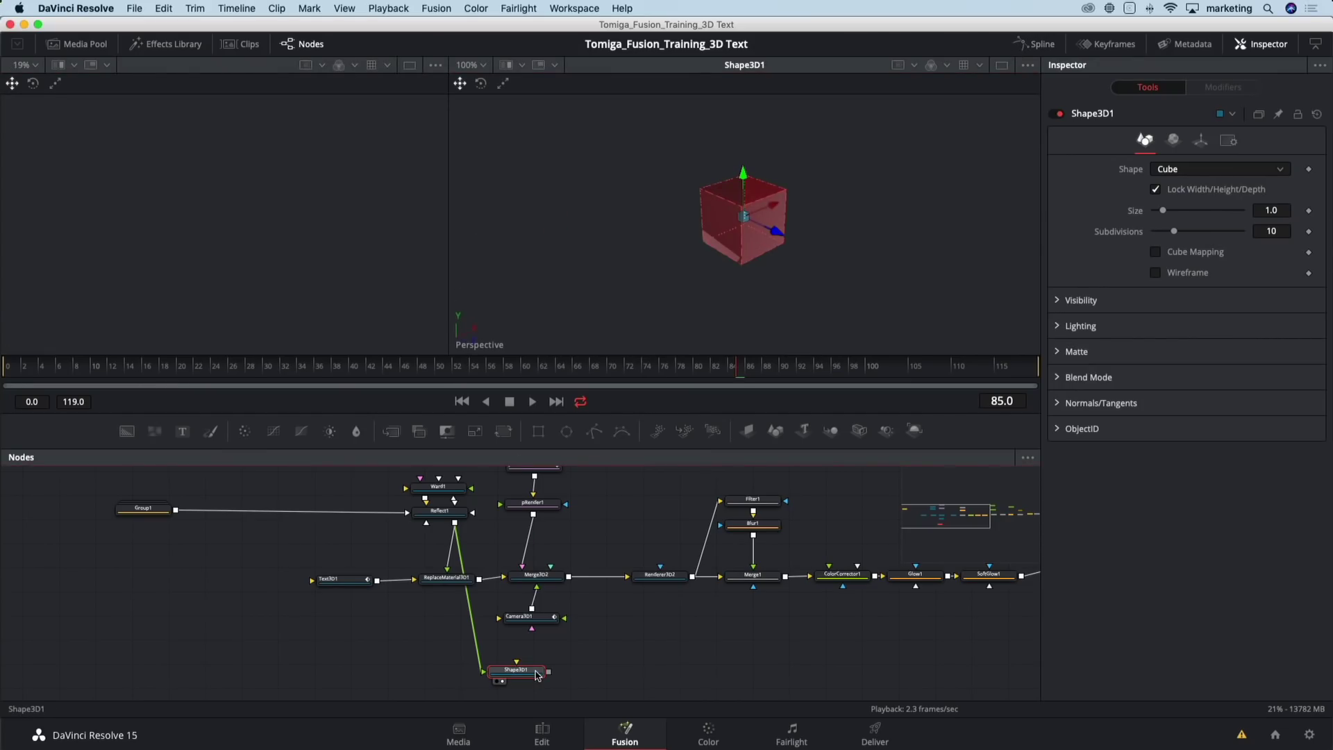
key(1)
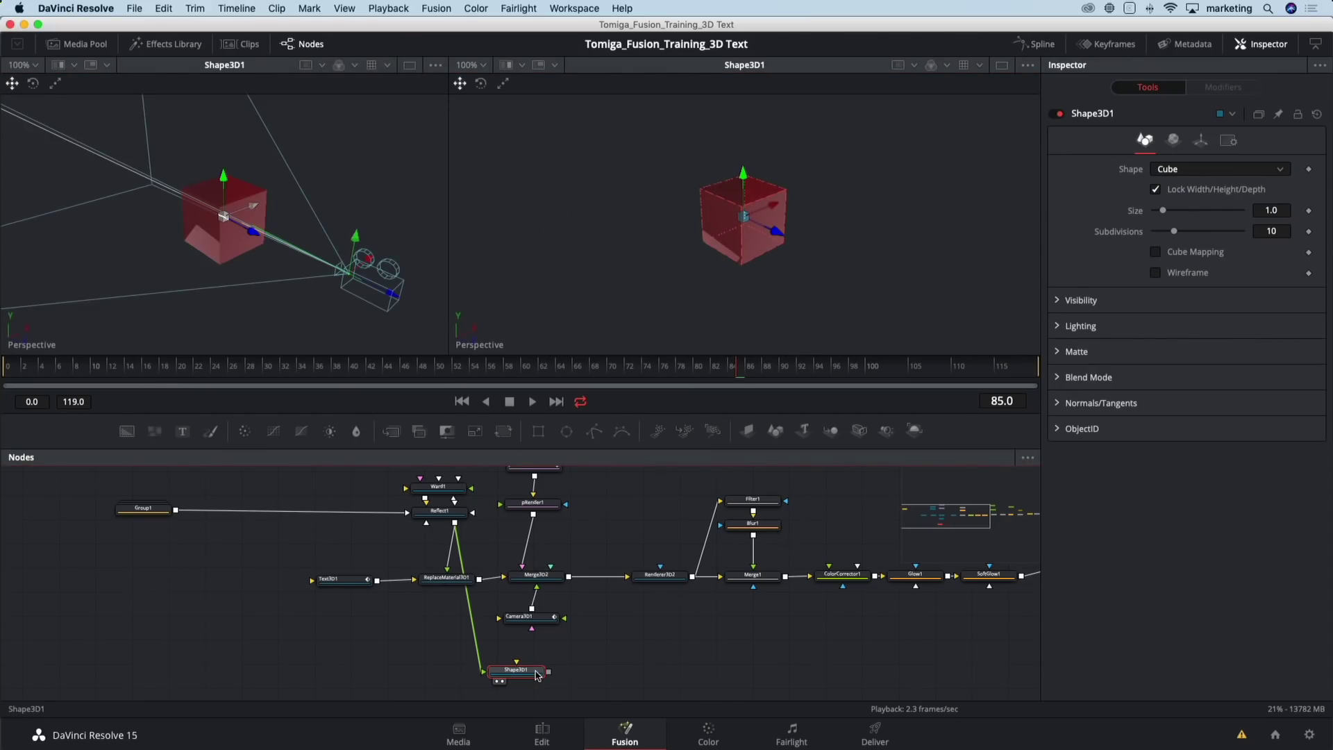
Show Merge3D2 in the first viewer and the final grain node Filter3 in the second viewer
click(548, 577)
key(1)
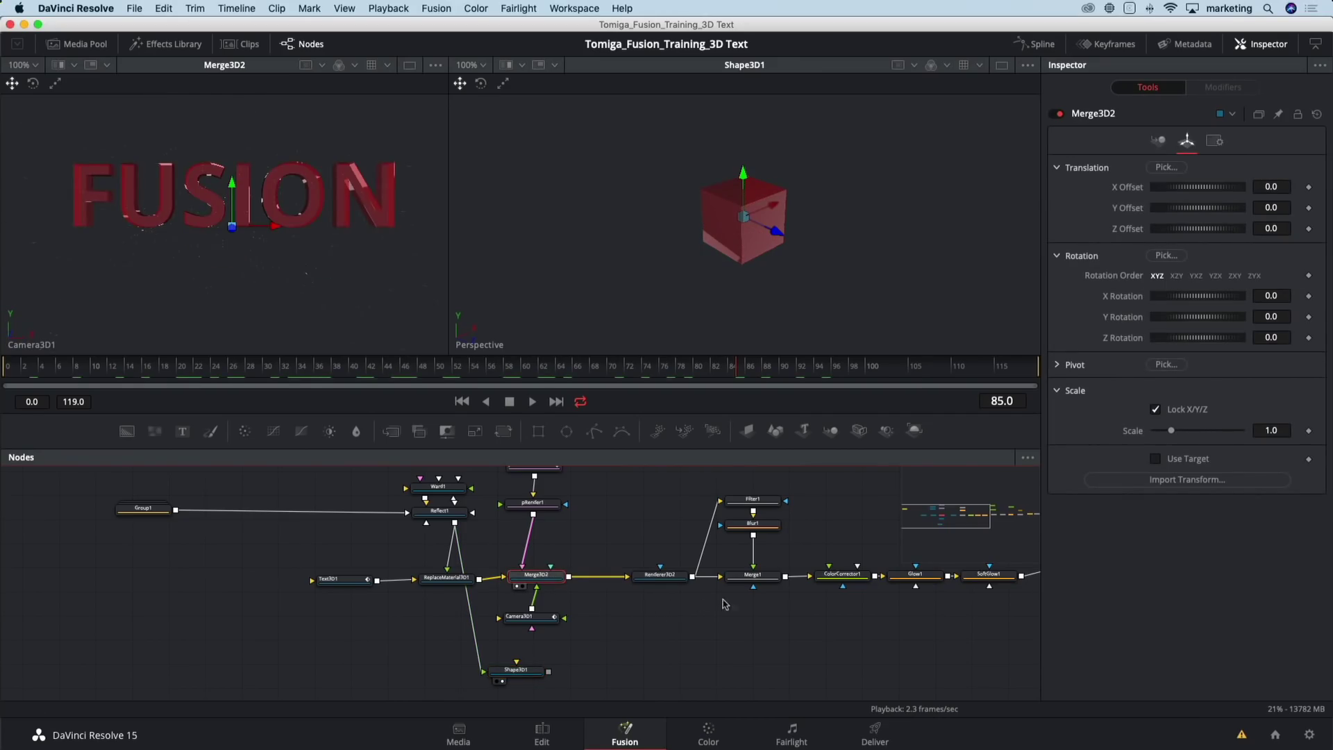
drag(837, 601, 451, 627)
drag(881, 632, 524, 653)
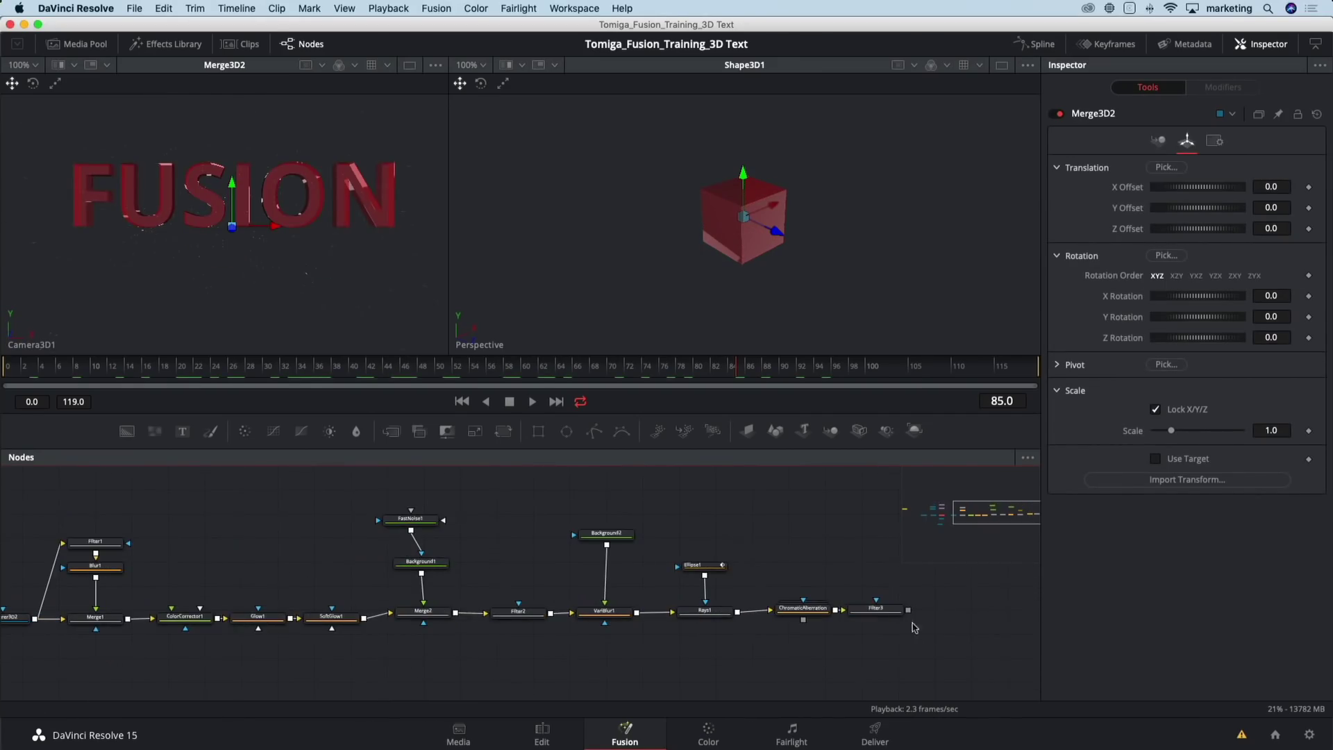
click(894, 612)
key(2)
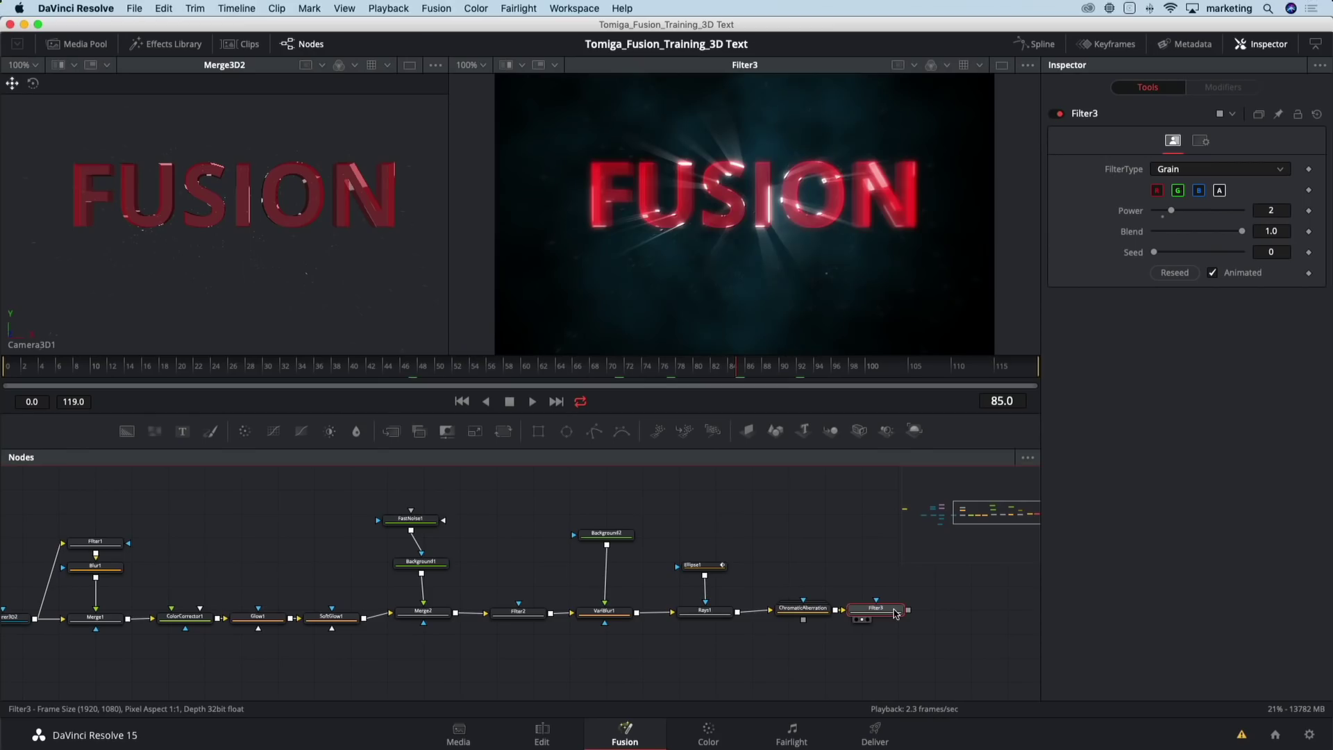
Connect the Shape3D1 cube's output to Merge3D2 so it joins the text scene
drag(271, 677, 567, 655)
drag(327, 679, 615, 623)
drag(500, 635, 503, 547)
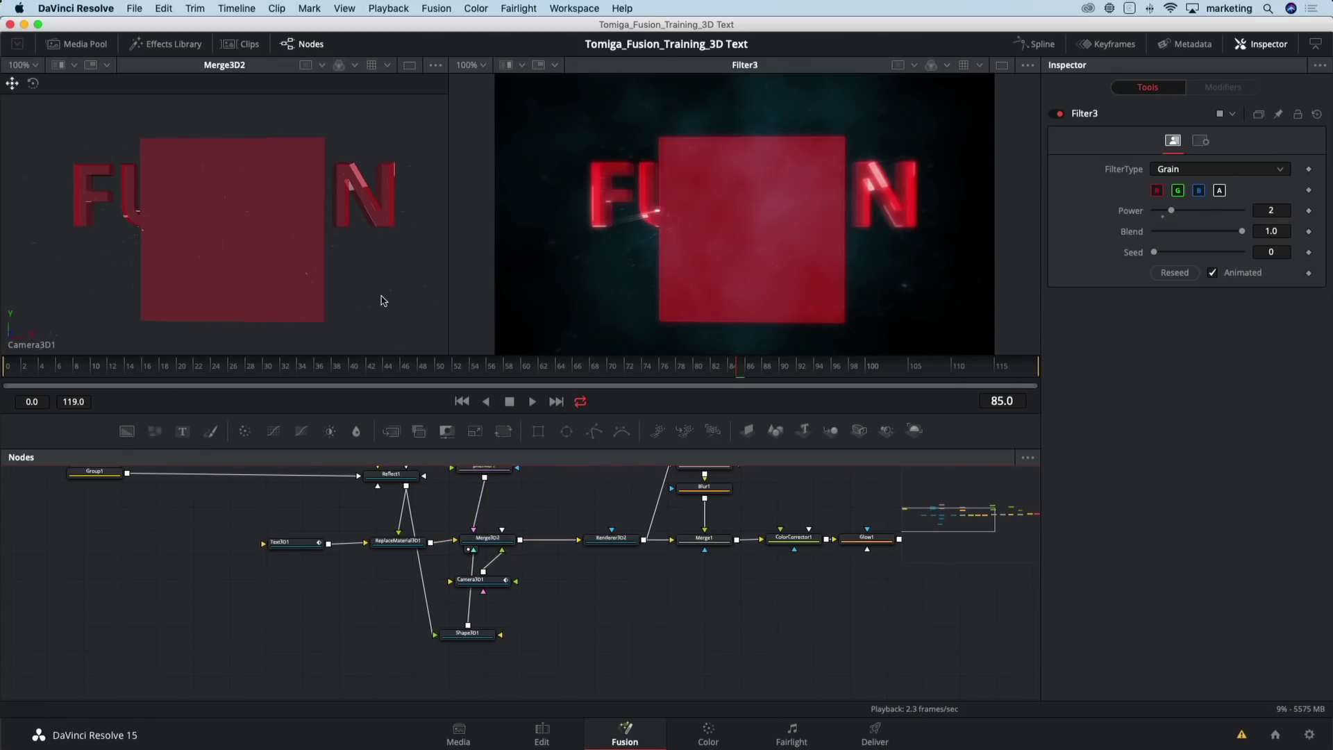
Switch the first viewer to Perspective and move the cube along its Z axis towards the camera
right_click(10, 341)
click(56, 379)
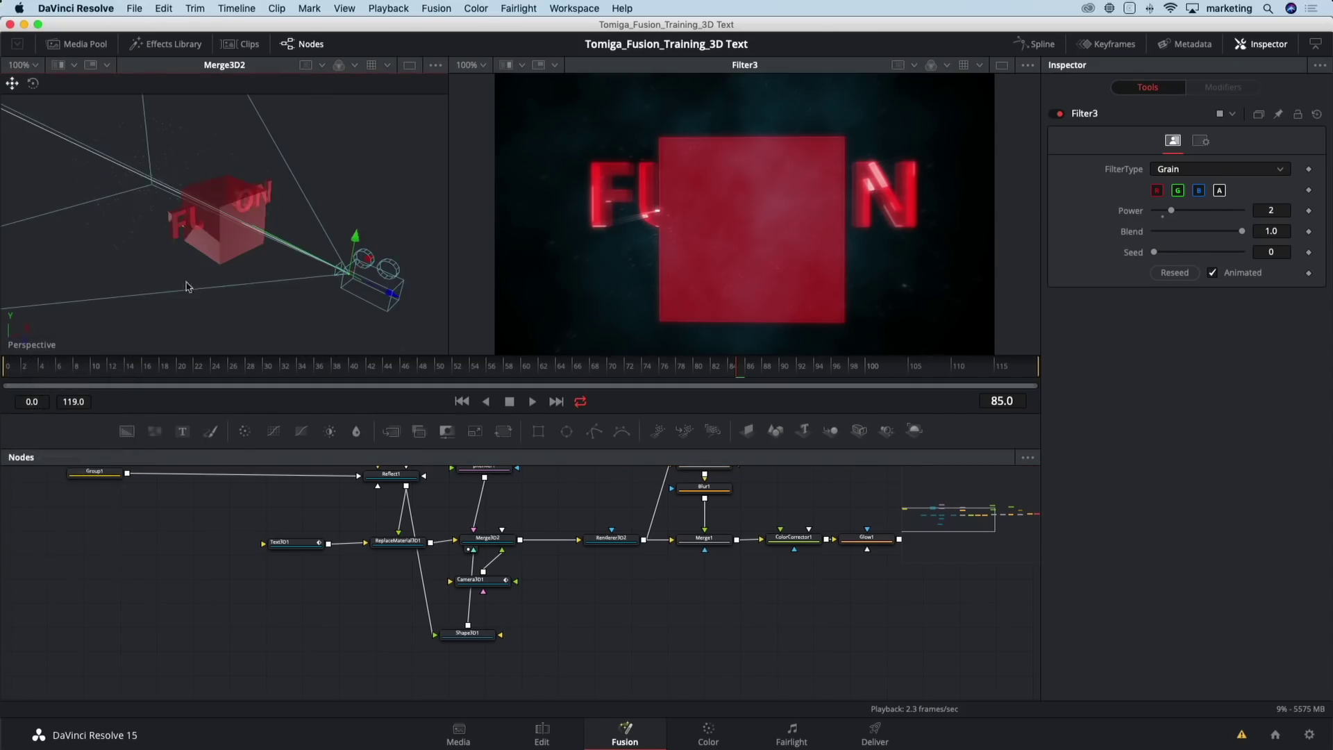
drag(198, 284, 229, 304)
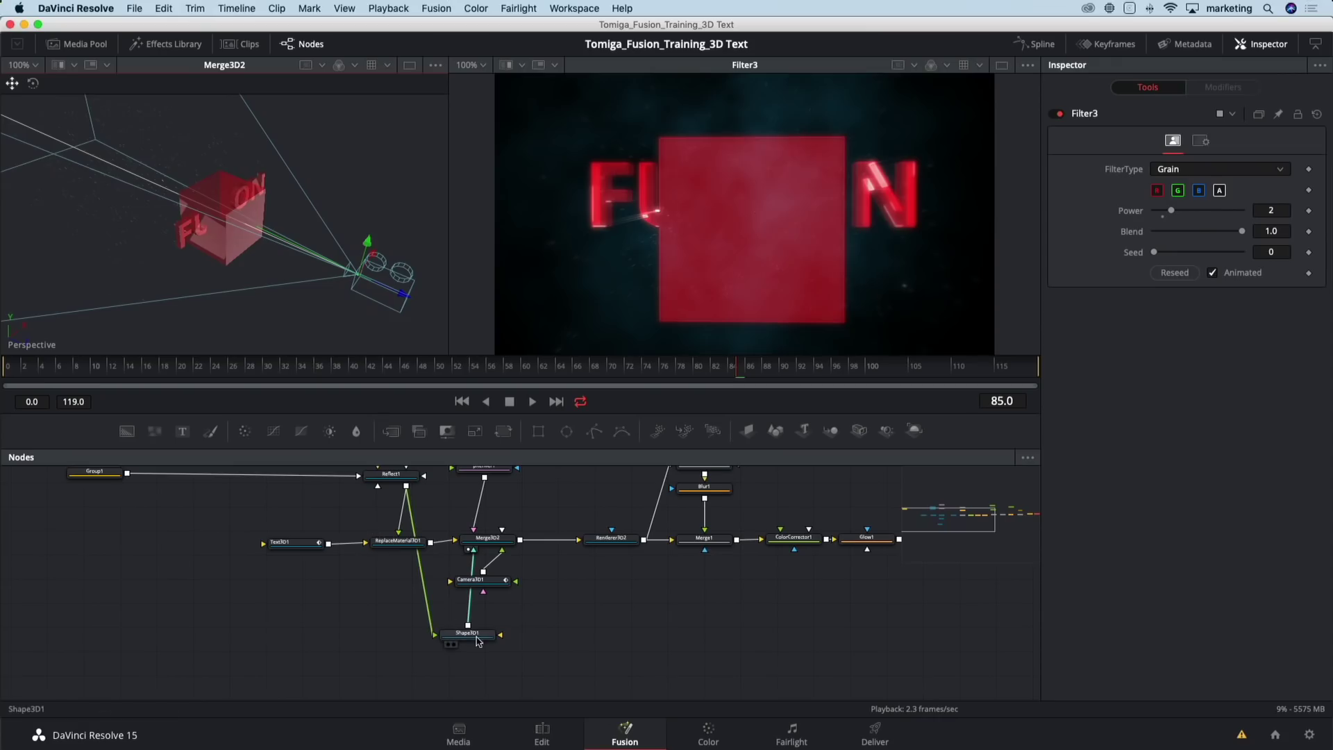
click(474, 634)
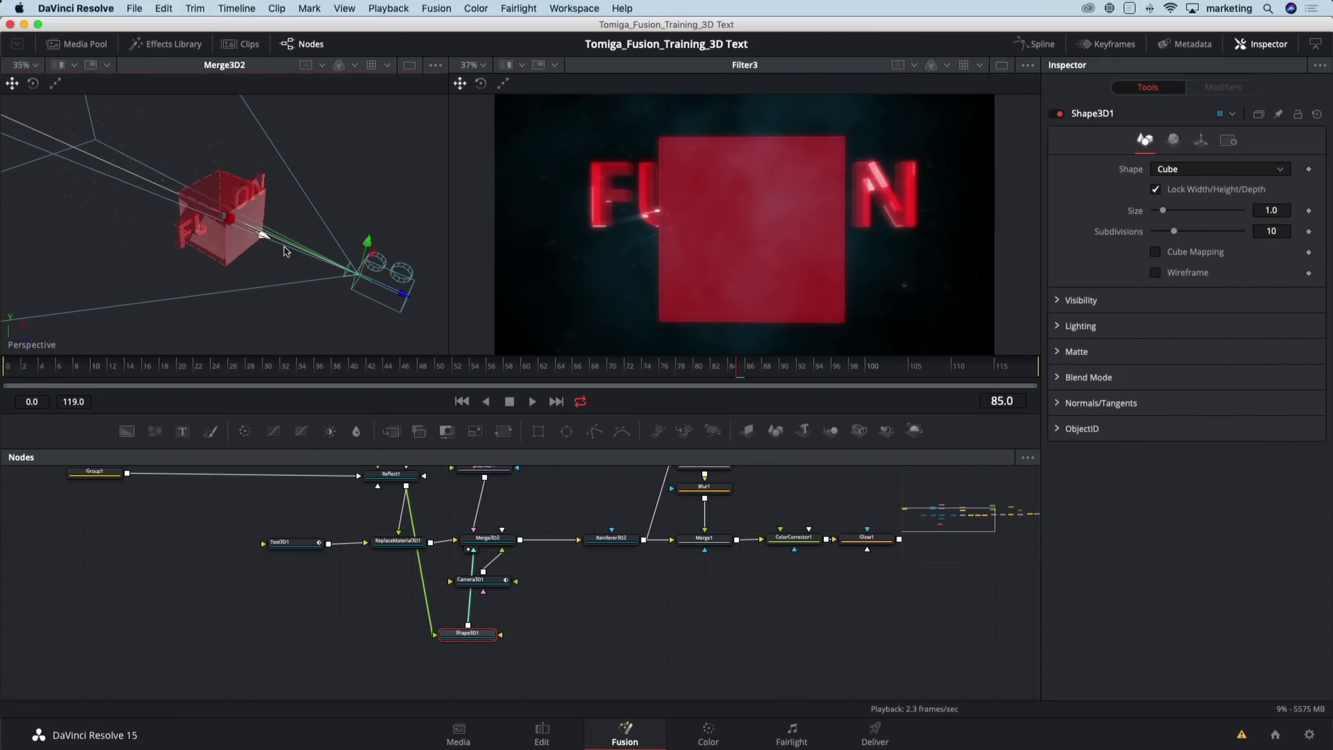
drag(285, 251, 341, 295)
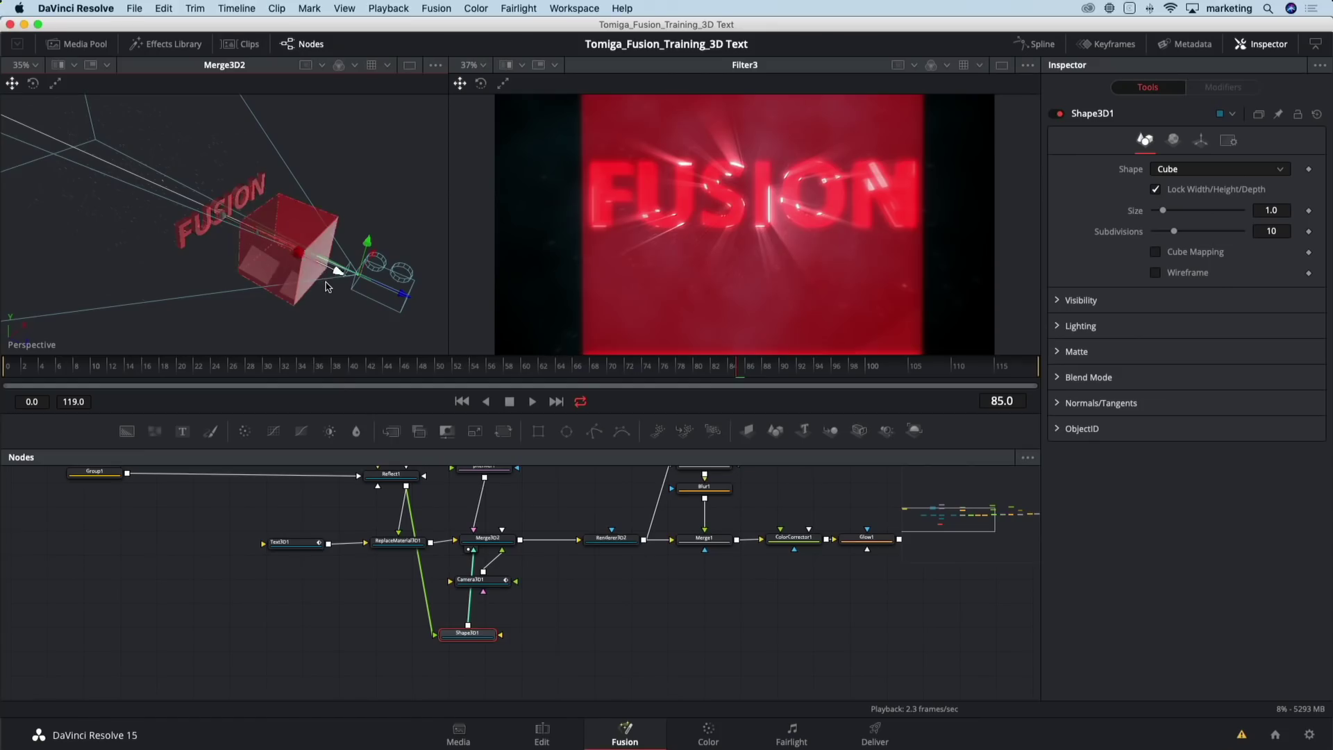
Go to frame 115 and move the cube downwards and sideways so it covers only the left part of the shot
click(998, 365)
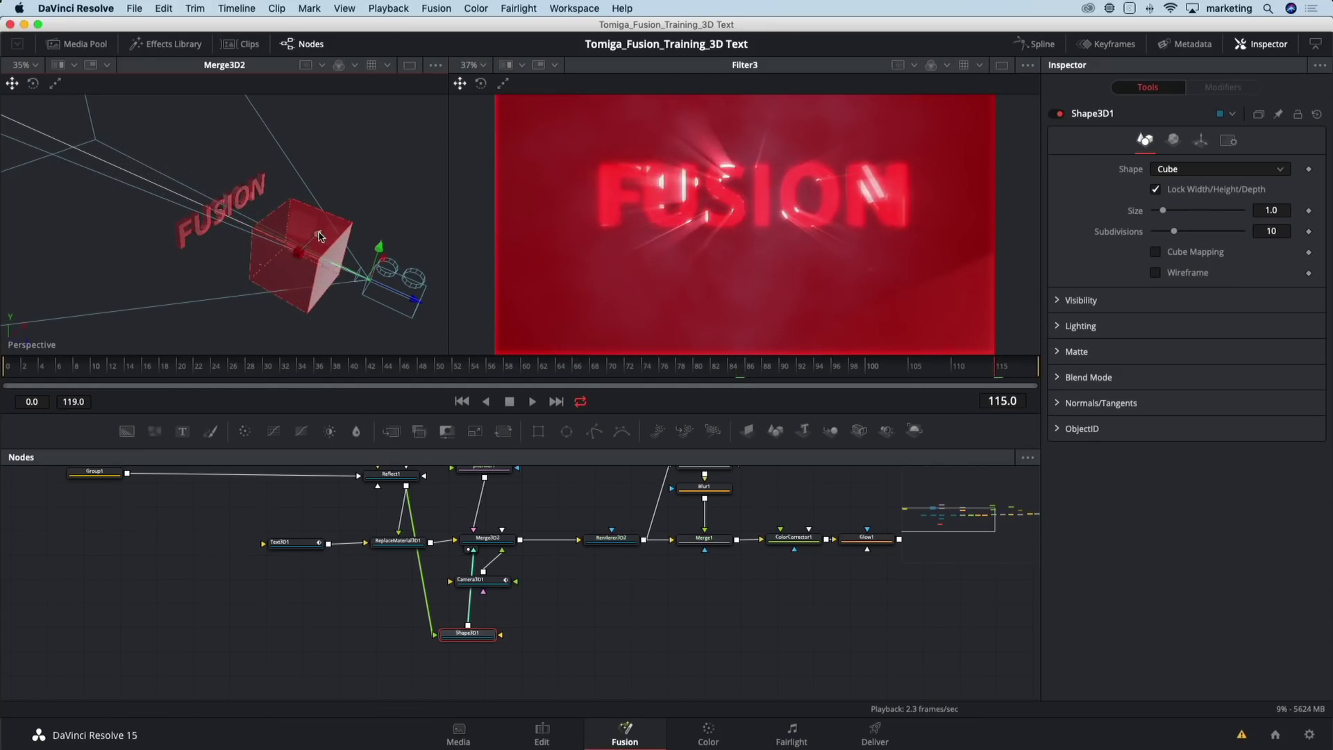
drag(304, 252, 303, 256)
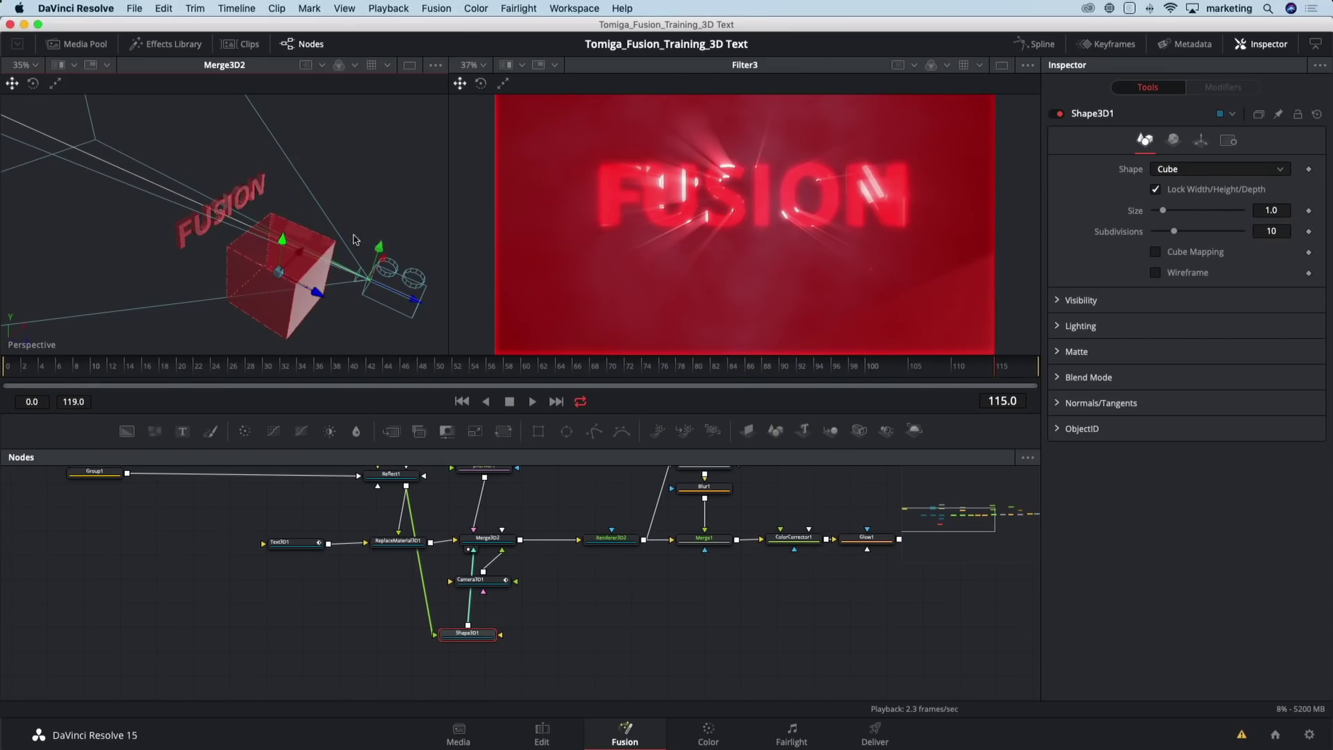
drag(283, 225, 238, 203)
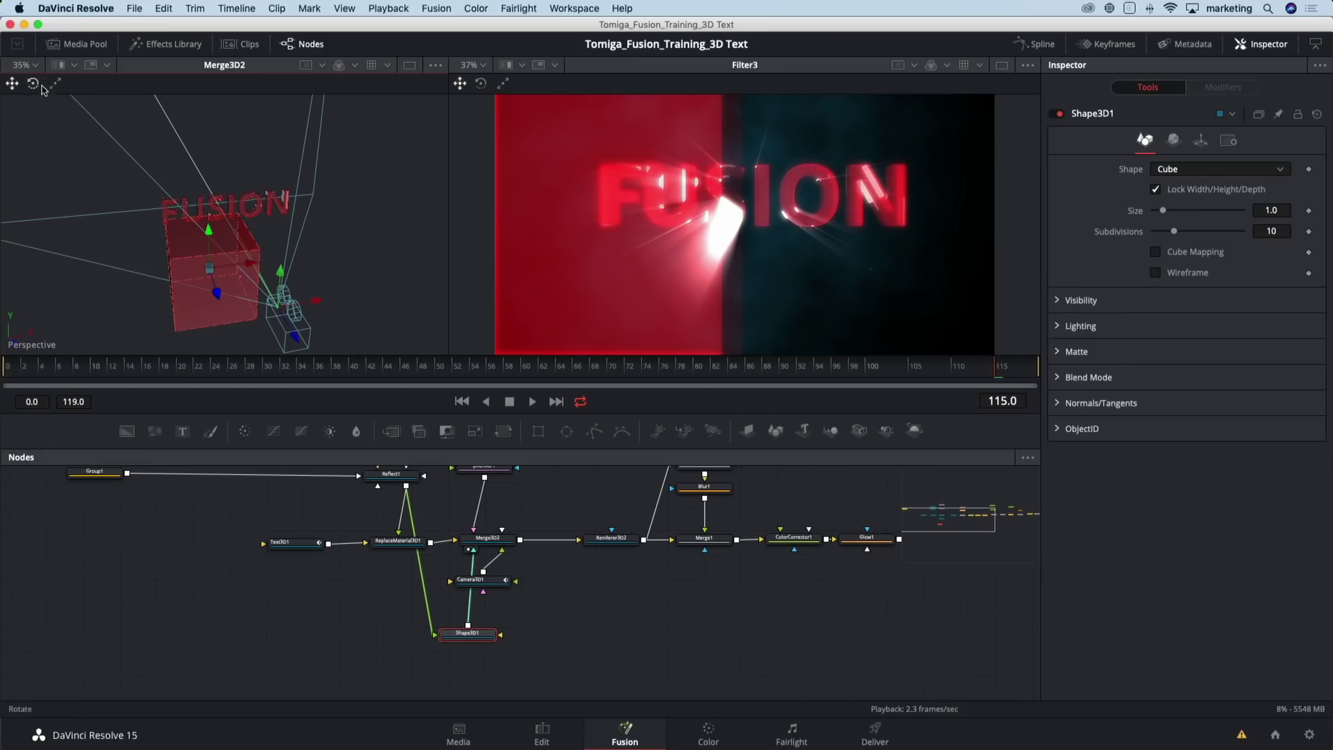
Tilt the cube with the Rotate manipulator and shrink it slightly with the Scale manipulator
click(32, 84)
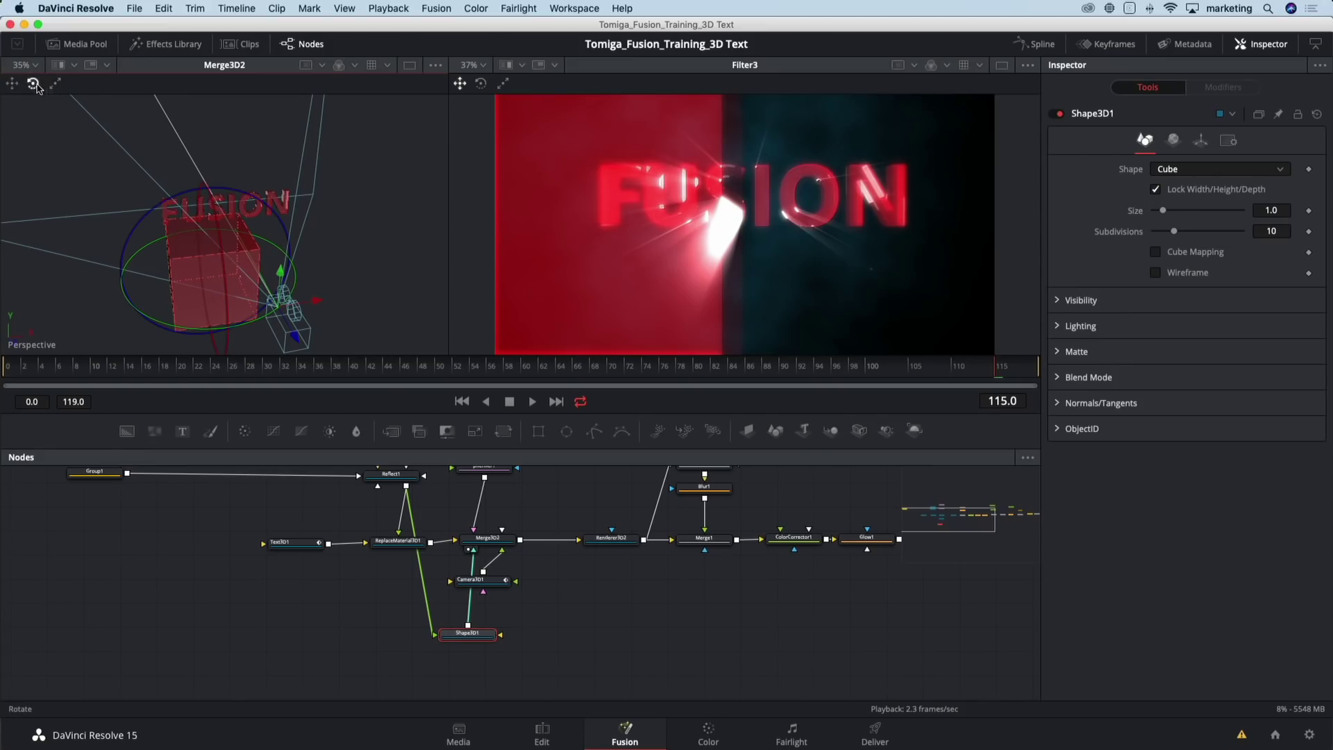
drag(140, 222, 138, 310)
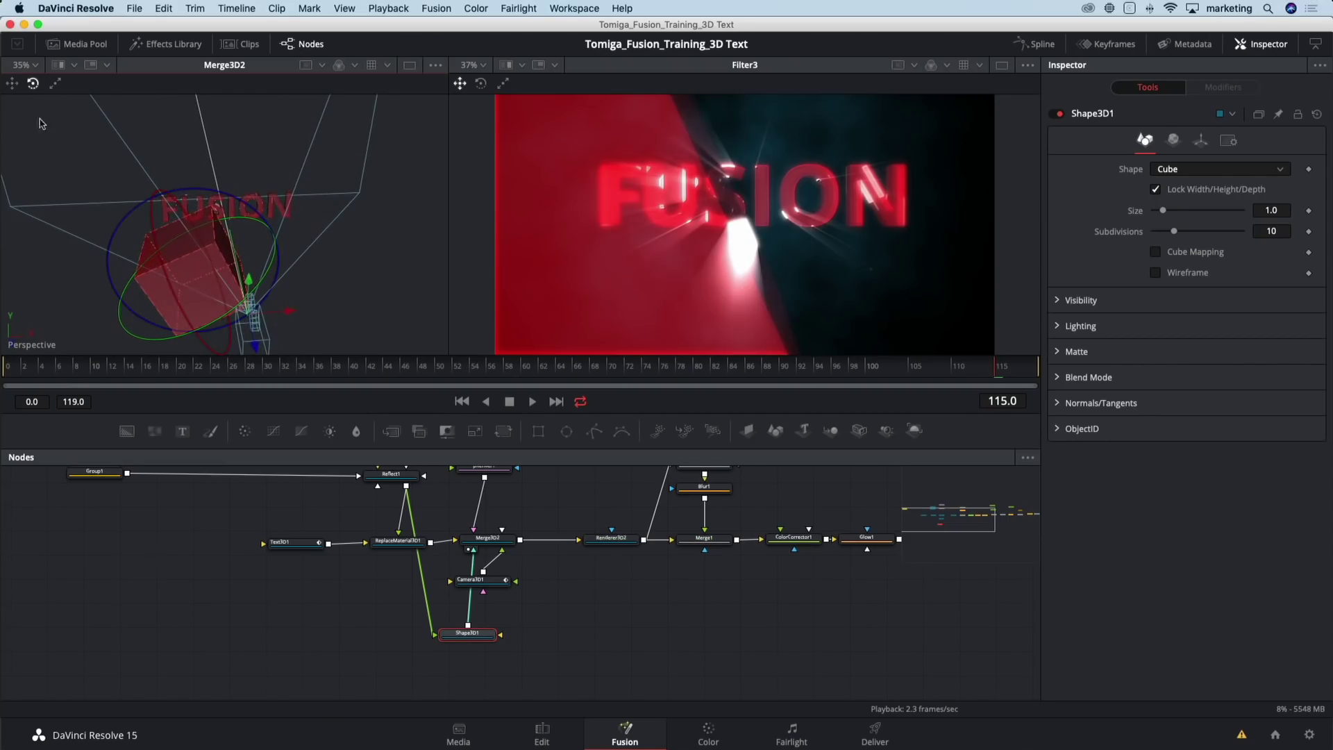
click(55, 85)
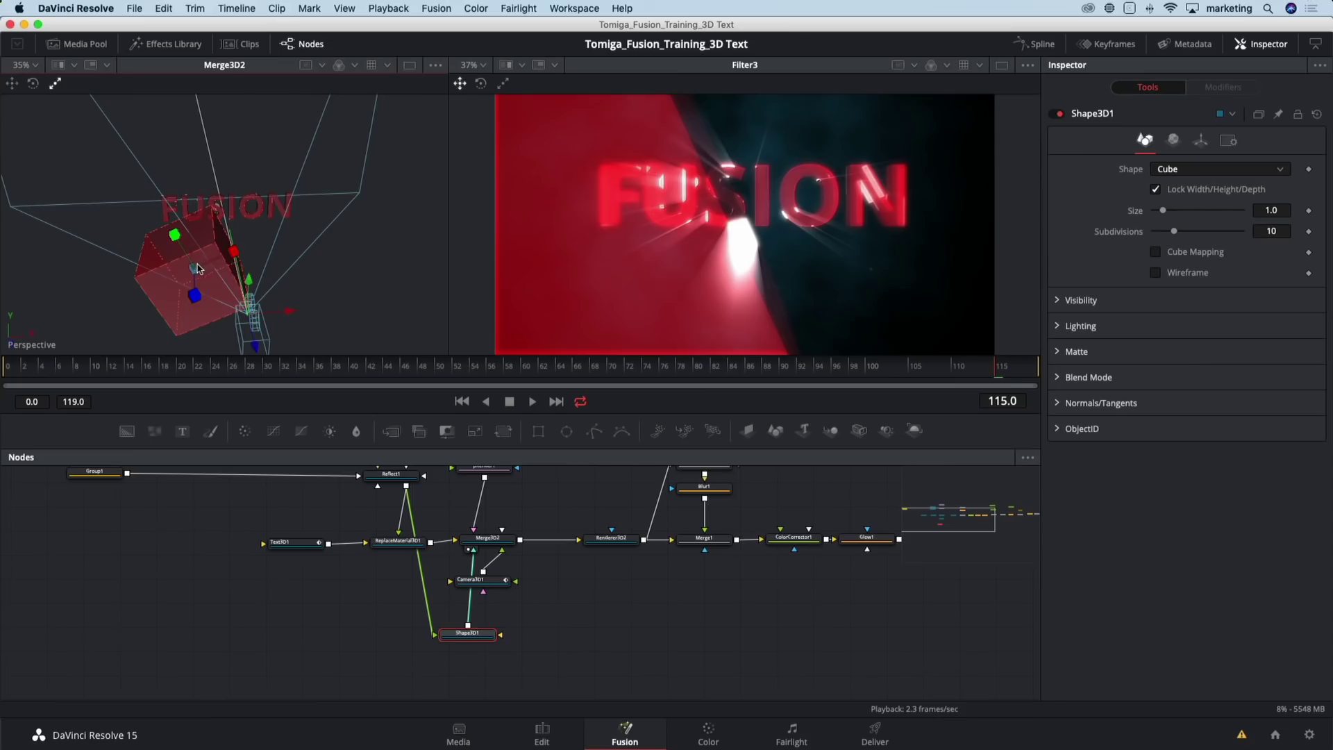
mouse_move(184, 272)
mouse_down()
mouse_move(179, 250)
mouse_move(238, 260)
mouse_move(196, 272)
mouse_up()
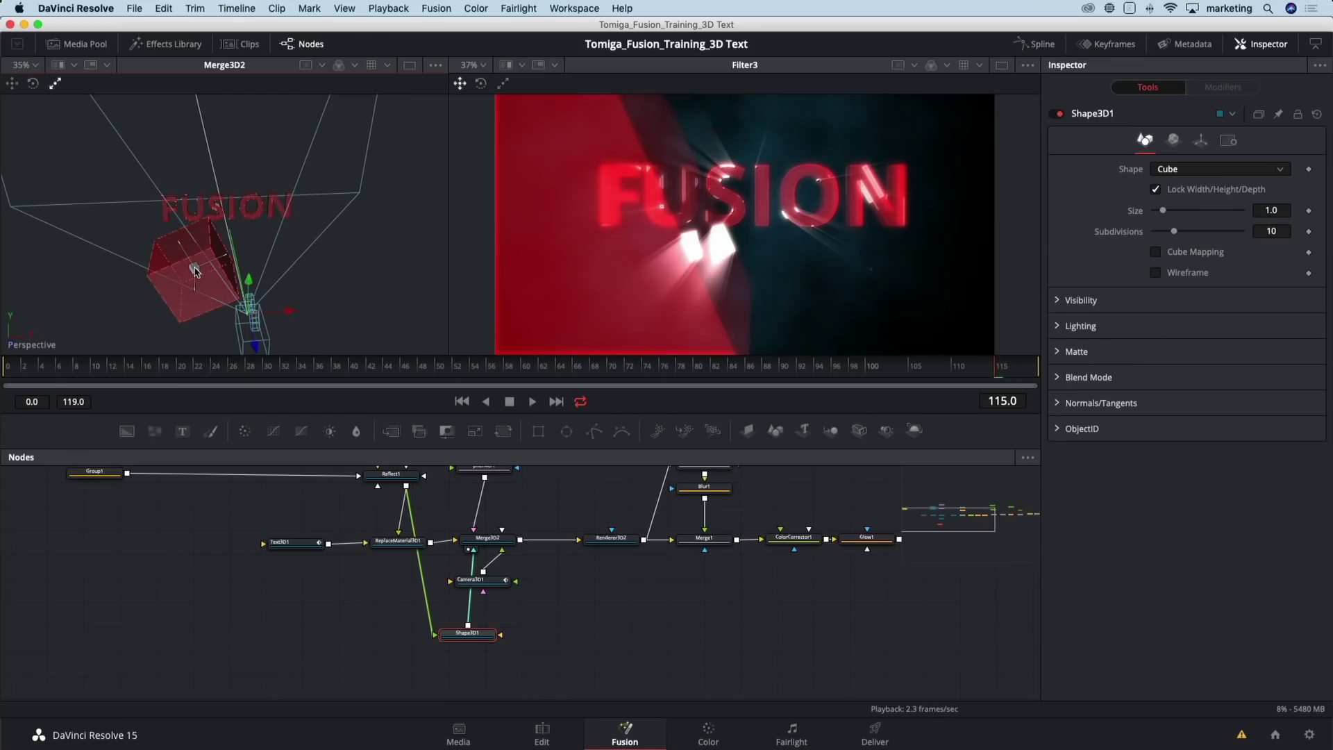
drag(195, 271, 197, 271)
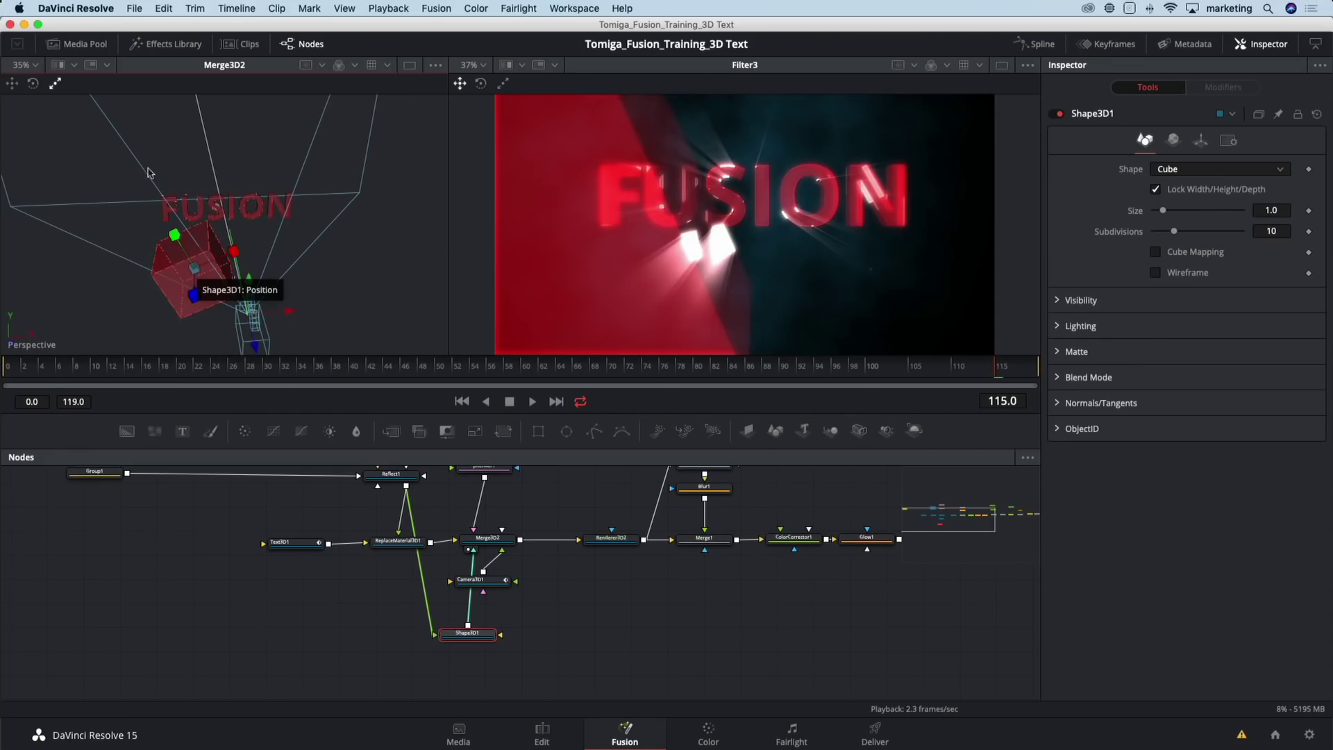
Switch back to the Move manipulator and nudge the cube's position beside the camera
key(q)
drag(316, 280, 292, 316)
key(e)
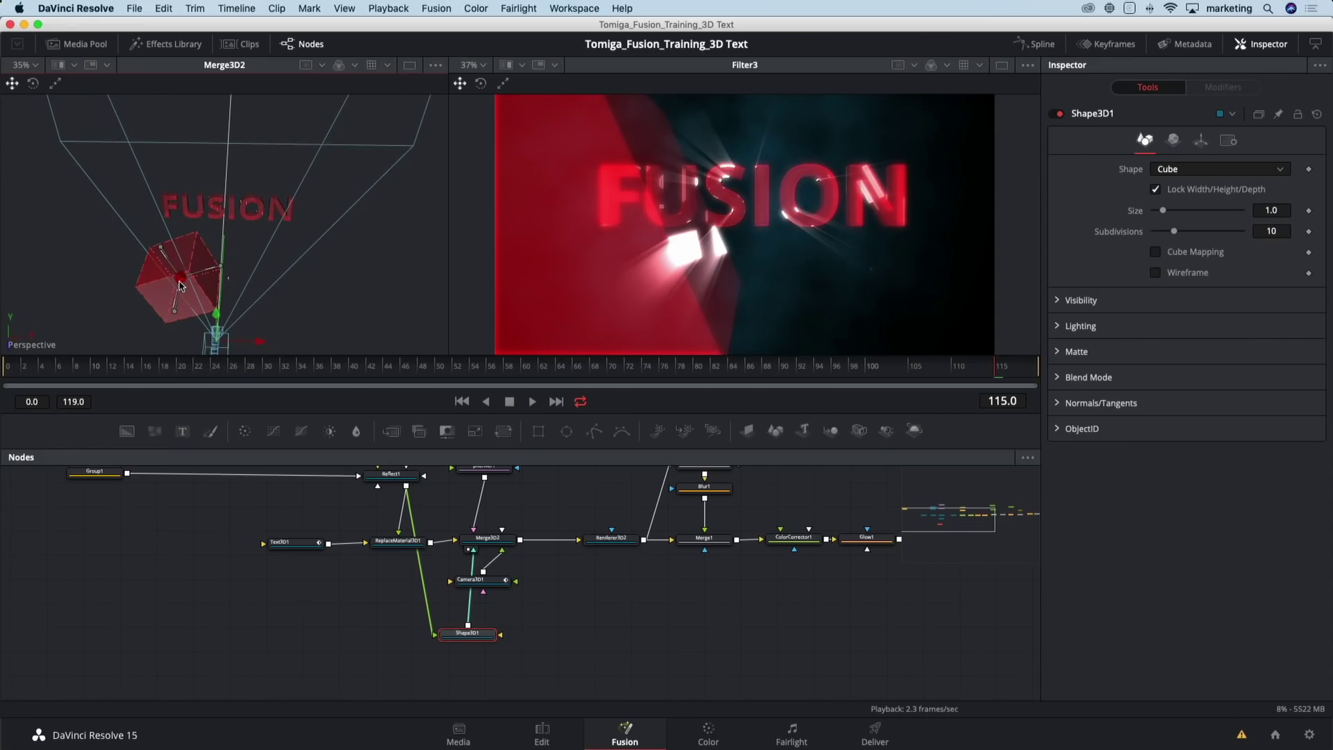
key(q)
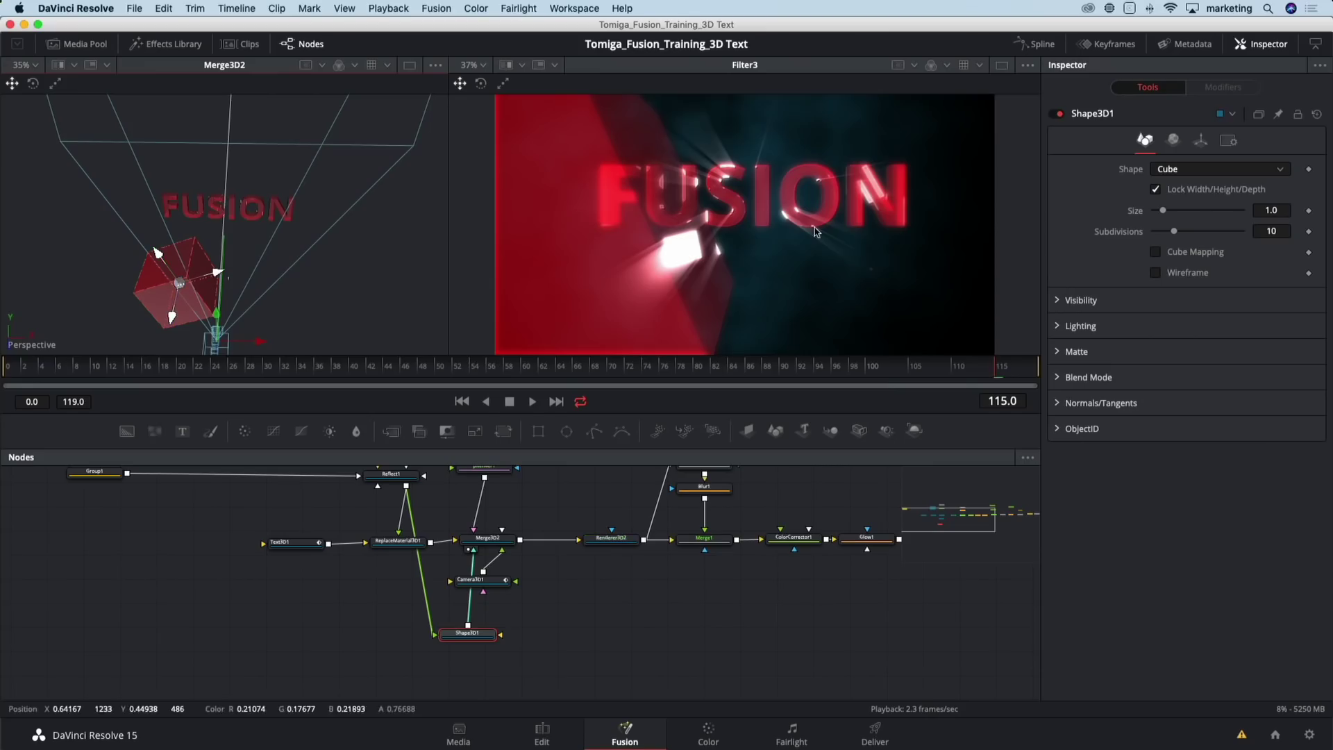
Set the cube's size to 0.55 and shift it sideways so it sits in the left foreground of the shot
drag(1165, 210, 1164, 214)
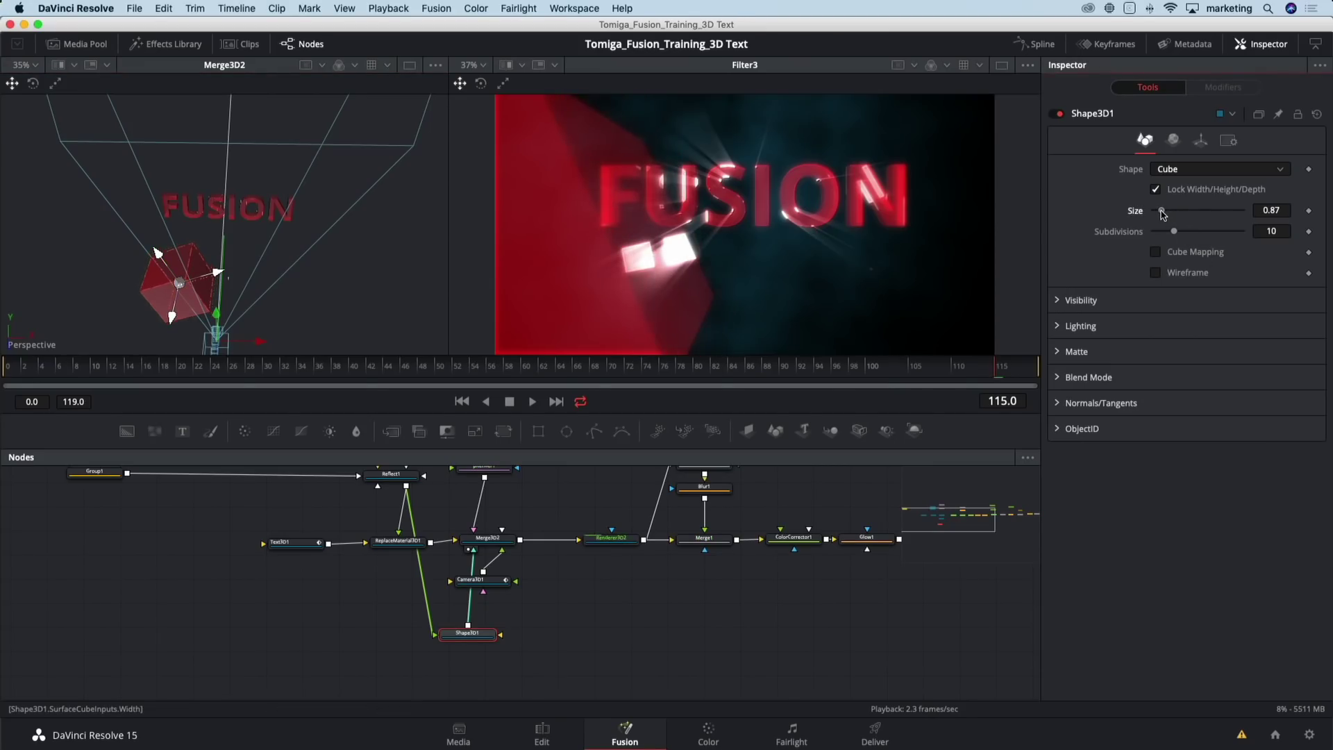
drag(1164, 215, 1160, 214)
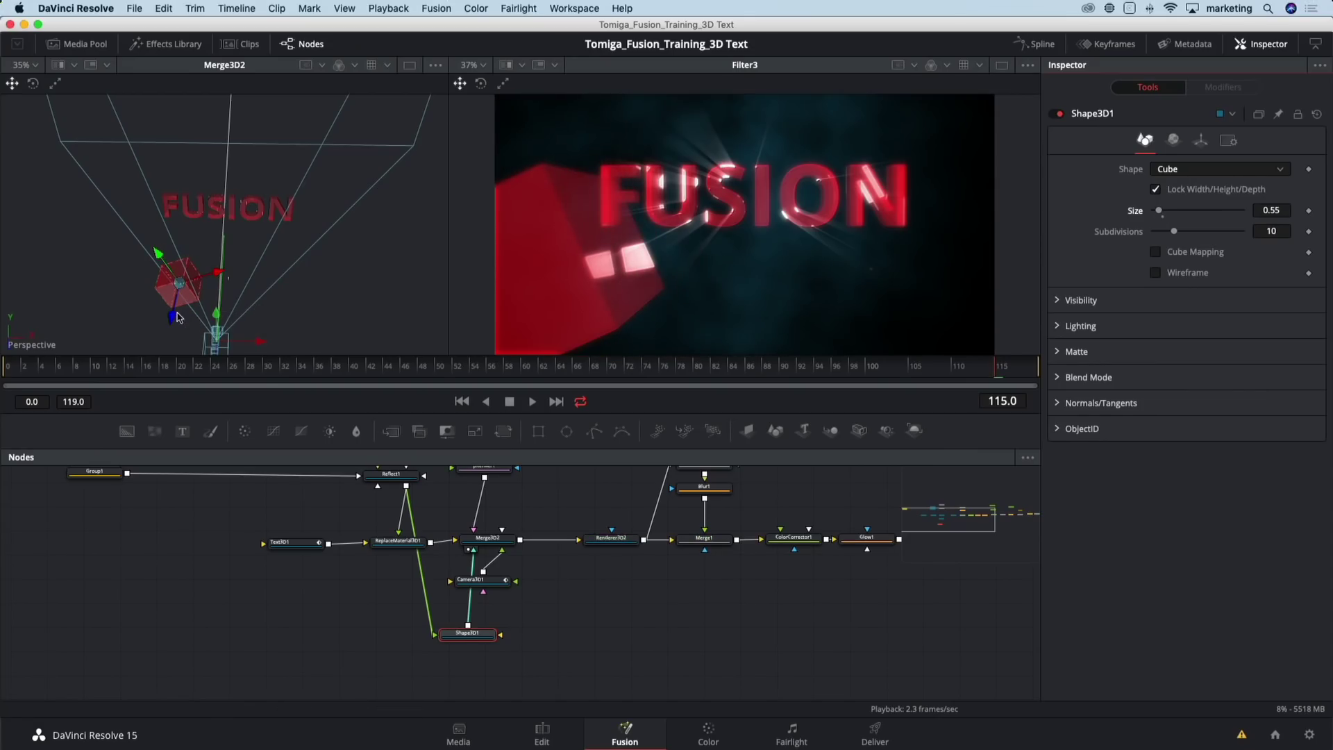
drag(207, 311, 327, 286)
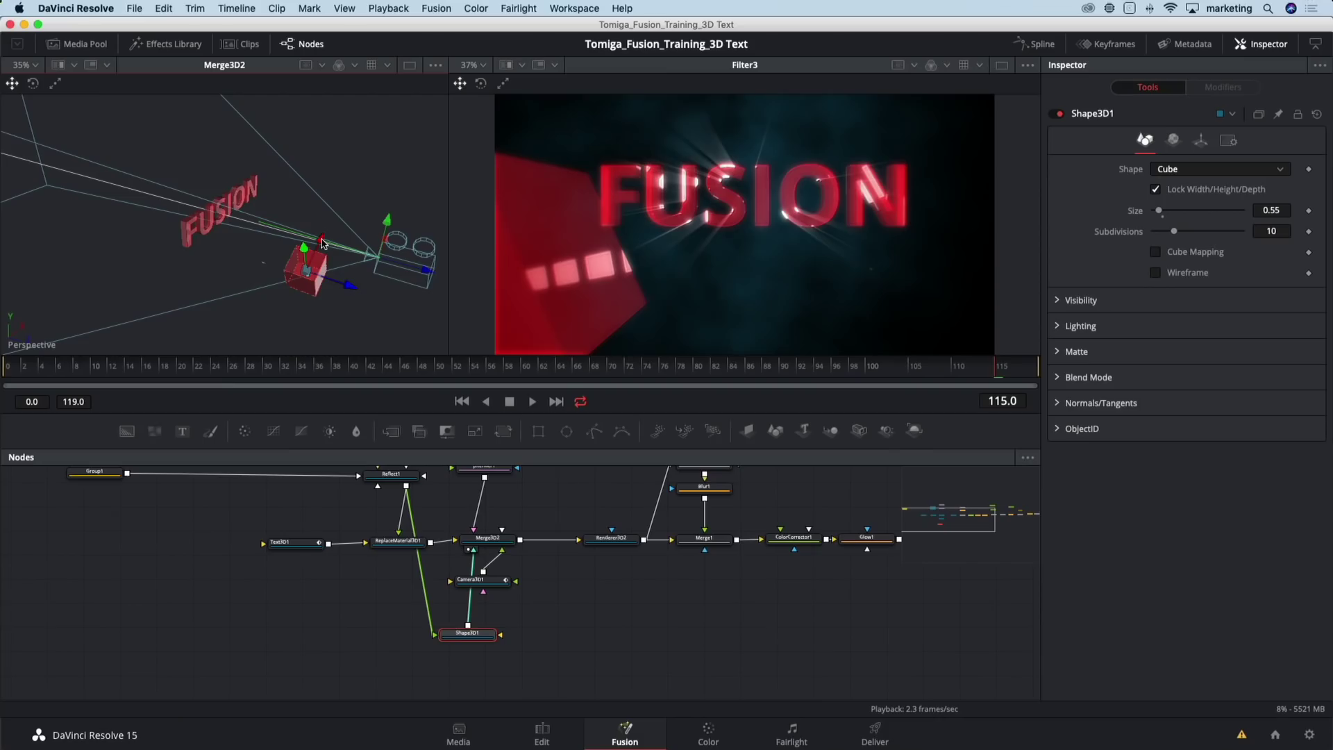
drag(322, 242, 323, 241)
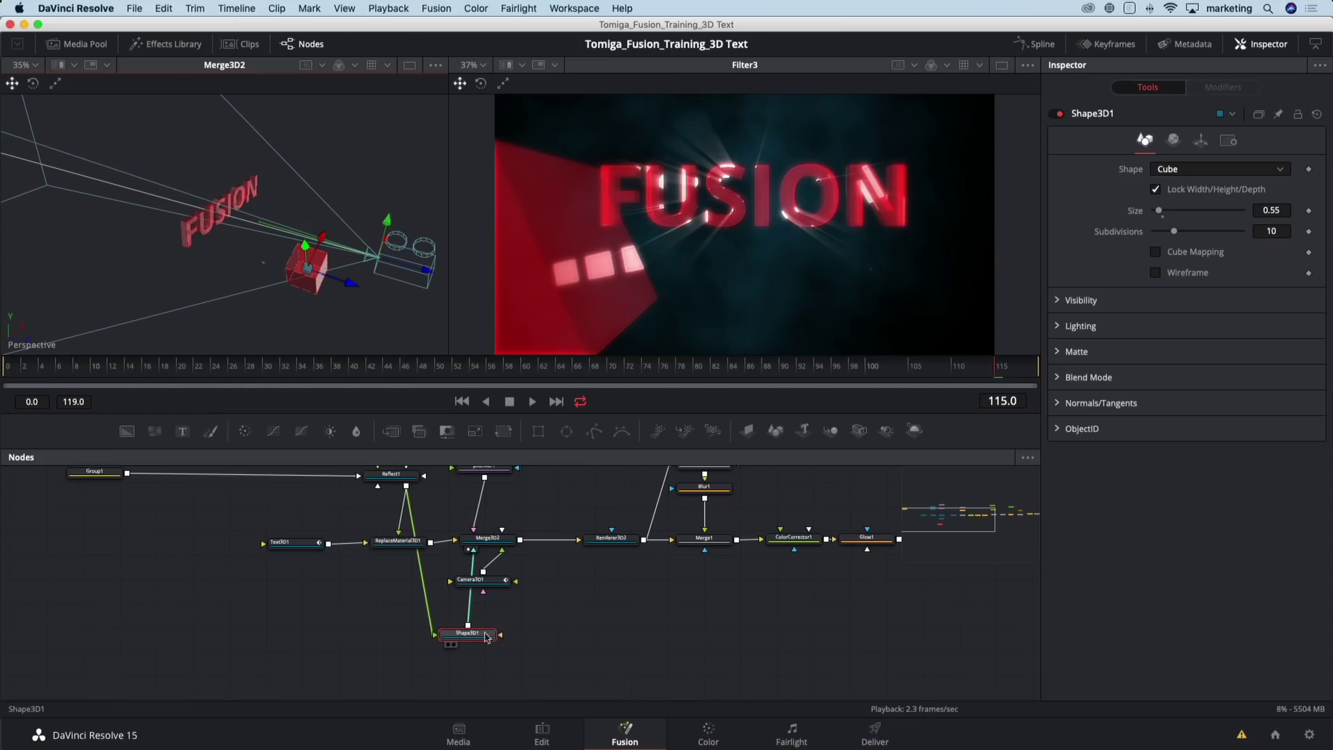
Disconnect Shape3D1 from Merge3D2 and move the shape node further left below the text branch
drag(482, 639, 457, 635)
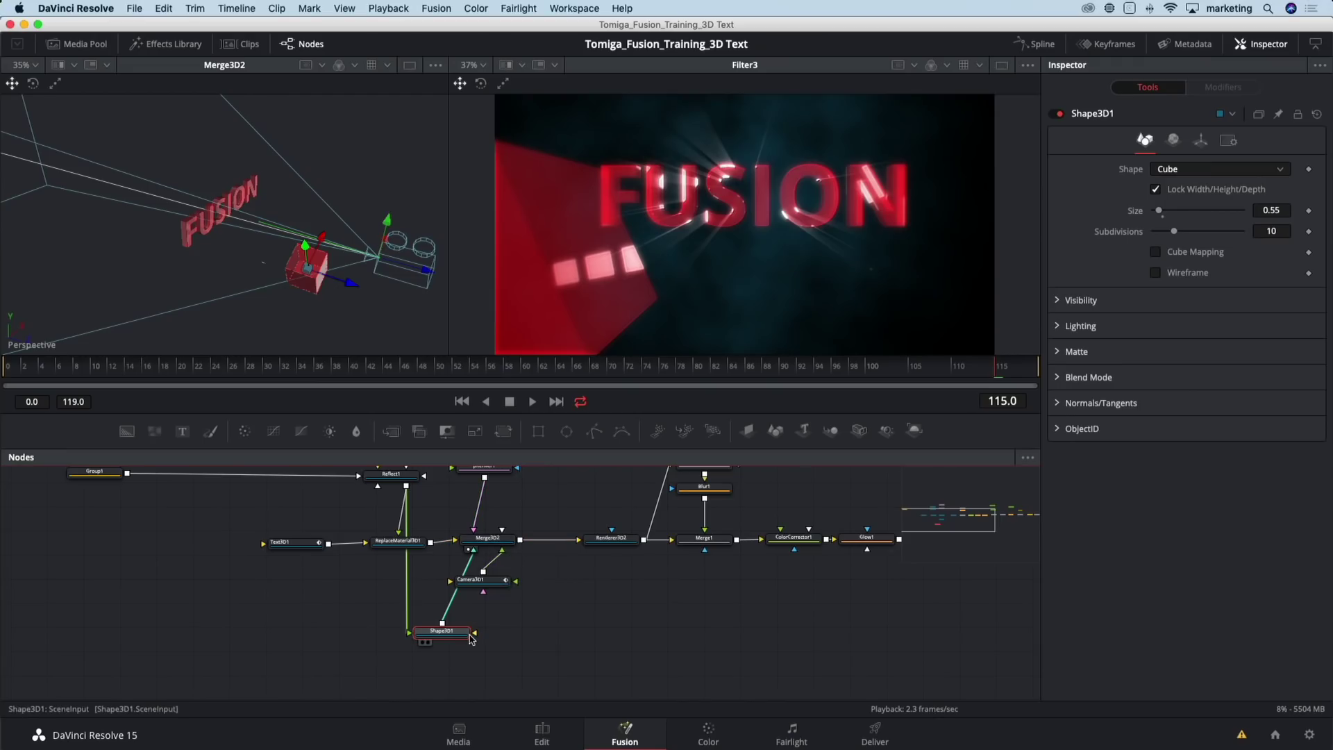
click(468, 563)
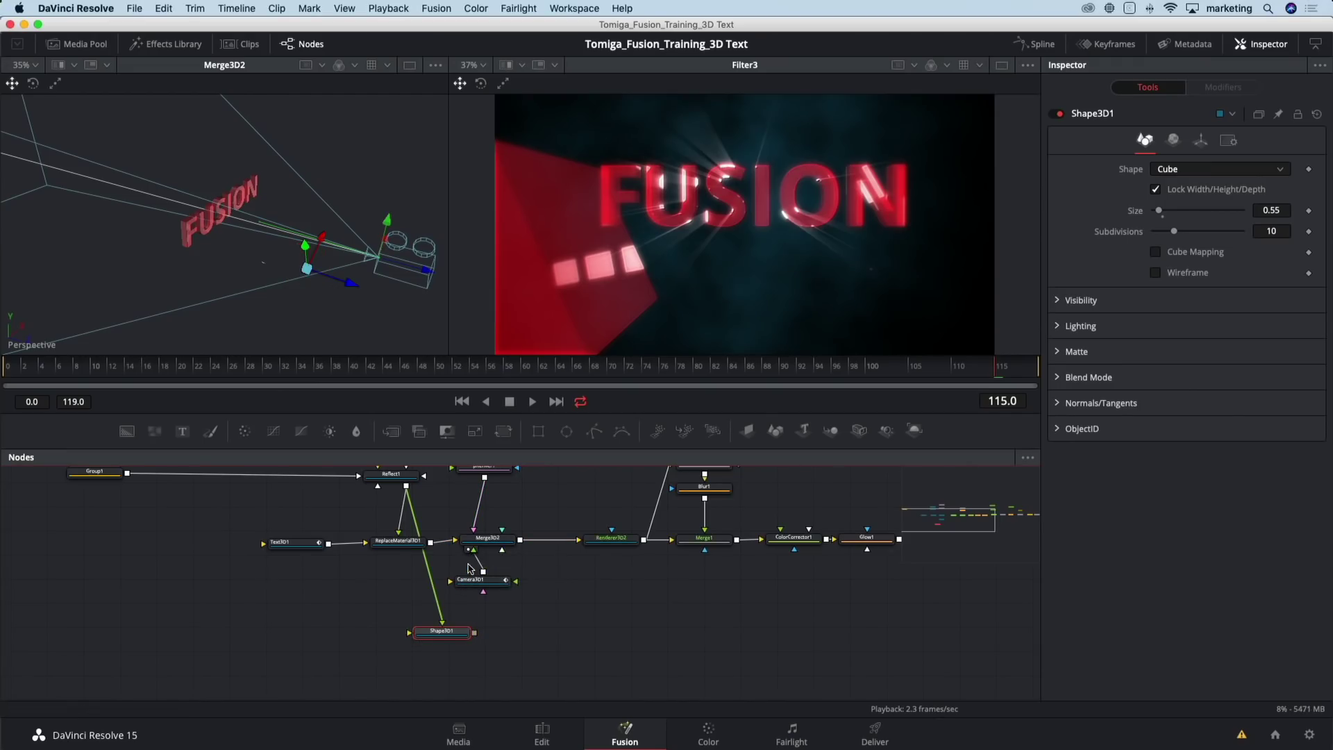
drag(458, 633, 426, 630)
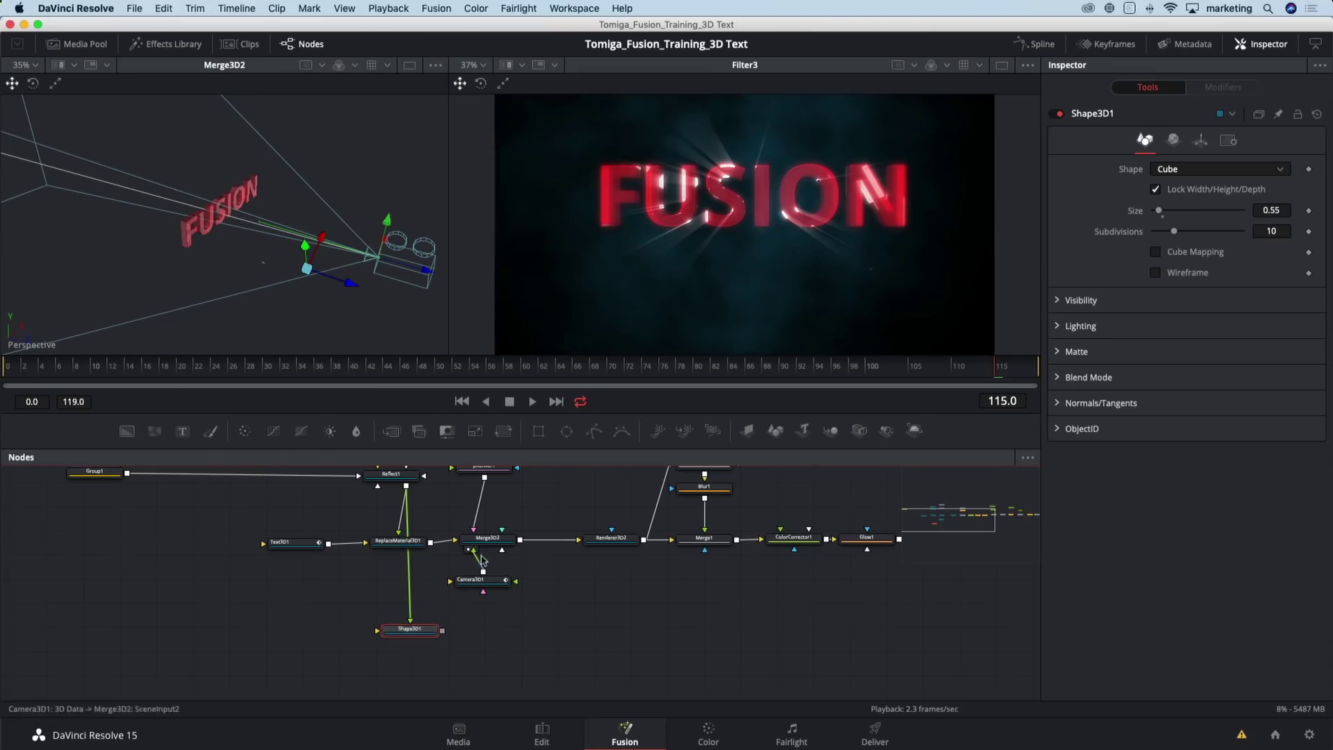
Duplicate Merge3D2 and Renderer3D2 together below Camera3D1 and connect Shape3D1 to the copied merge
drag(492, 510, 622, 564)
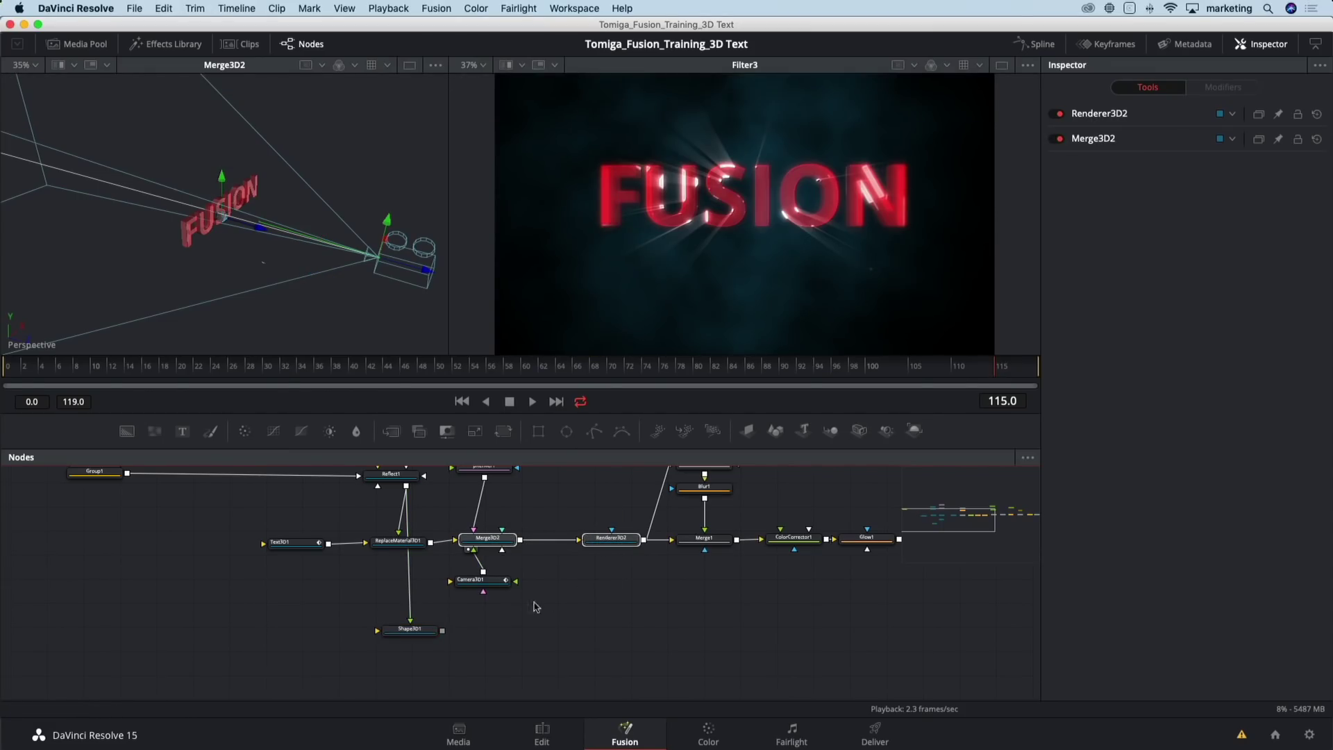
click(486, 629)
key(cmd+v)
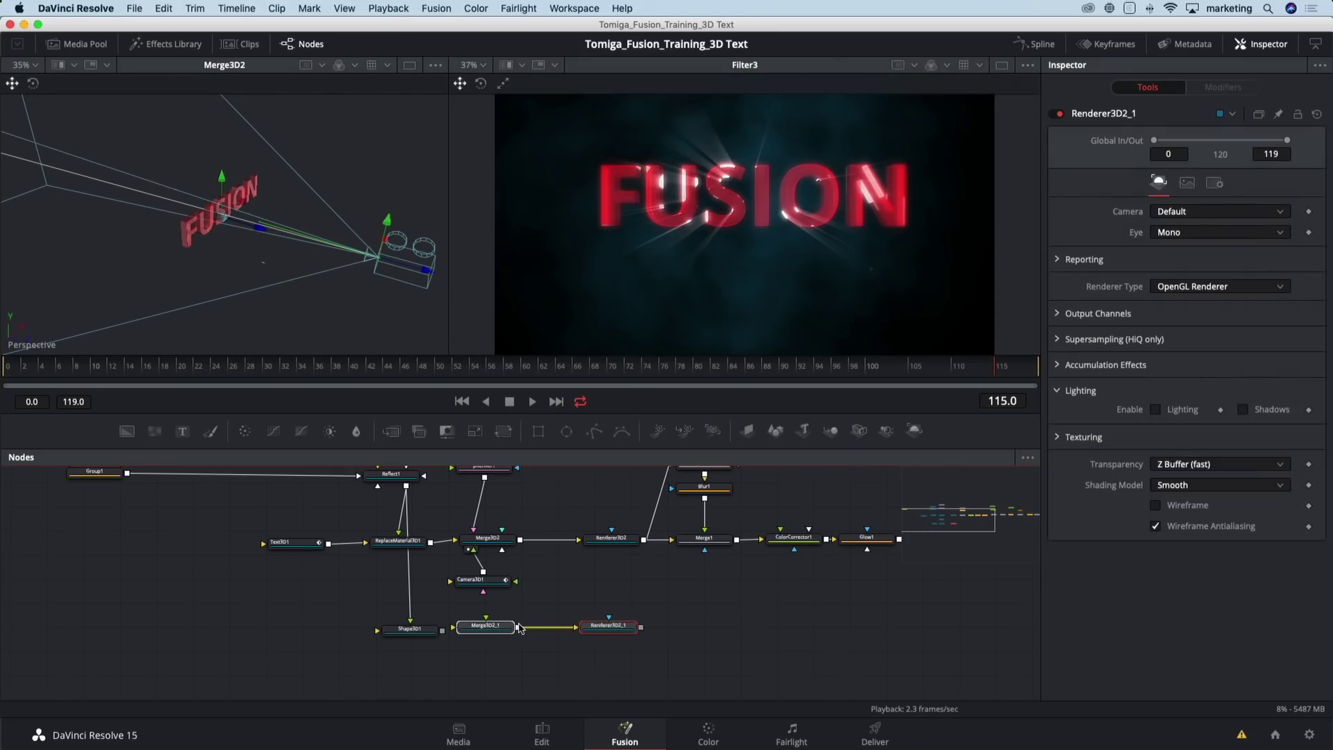
drag(410, 628, 464, 628)
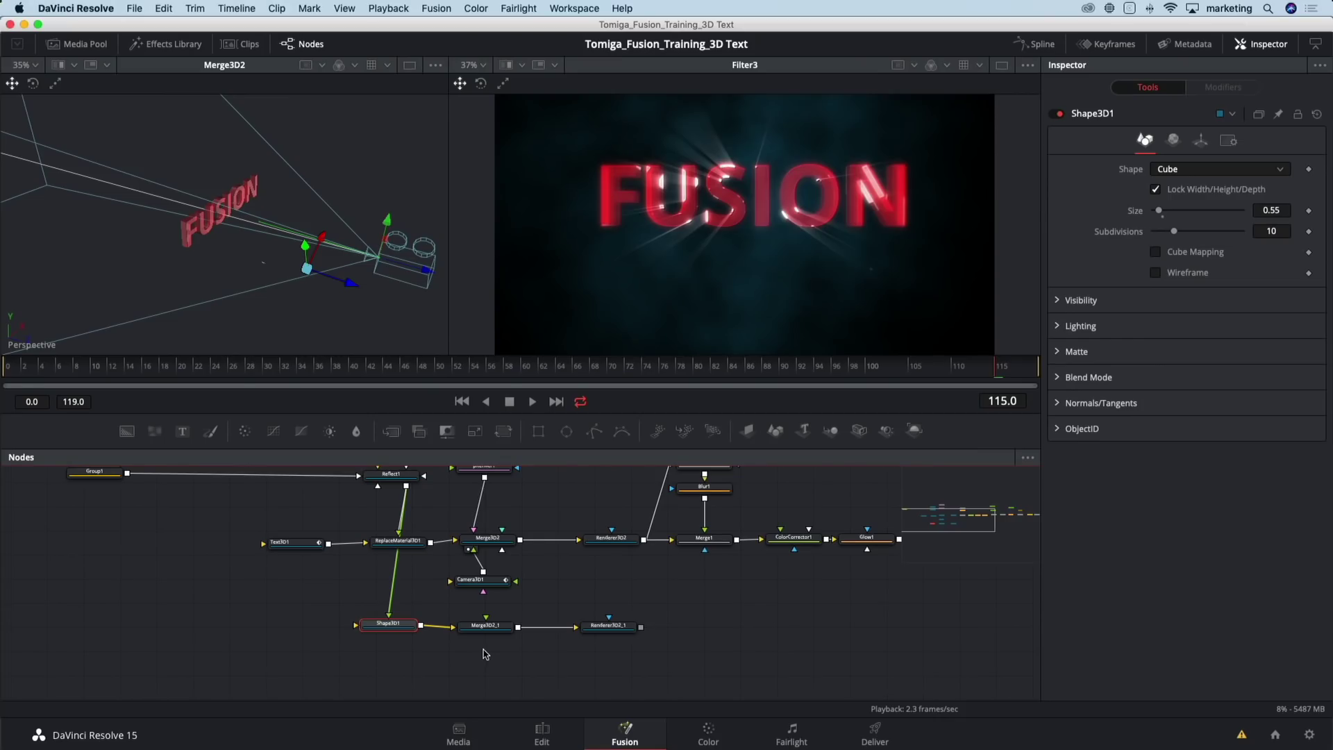
Show Renderer3D2_1 in the second viewer and check the cube's render at frame 8
click(620, 627)
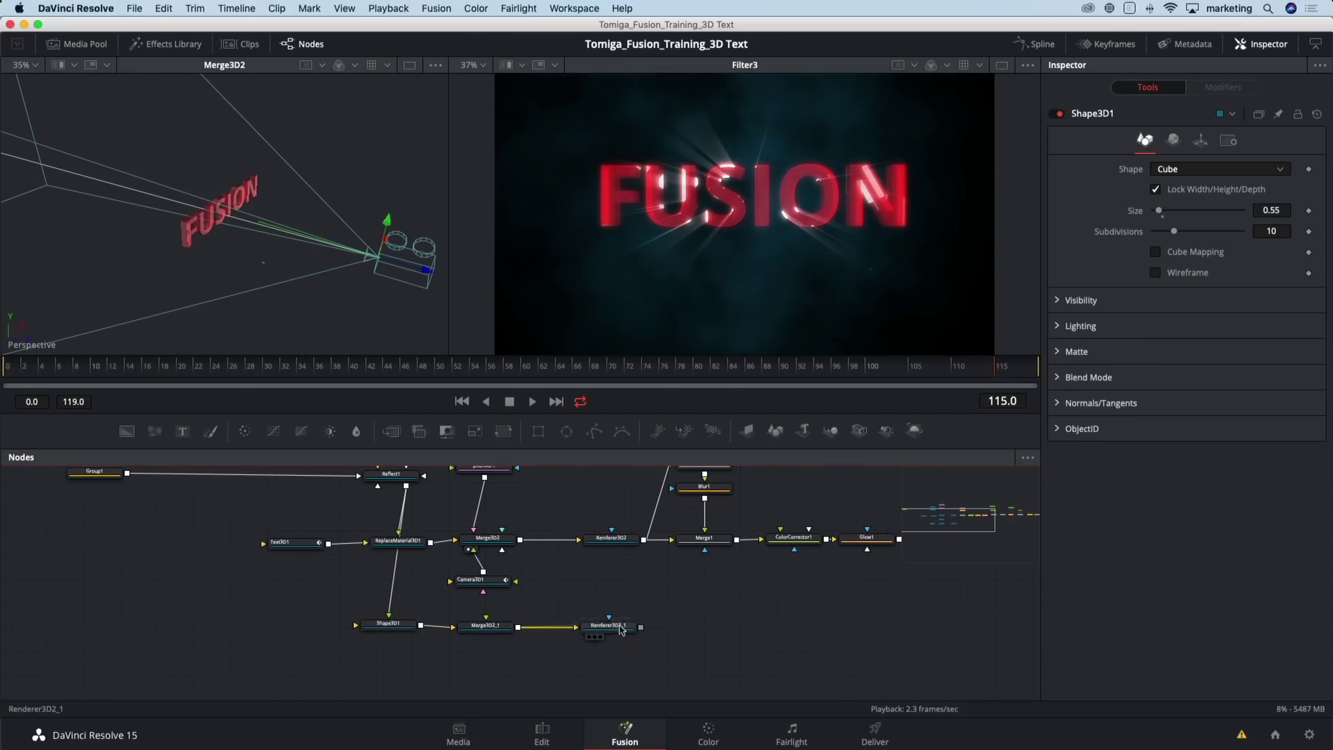
key(2)
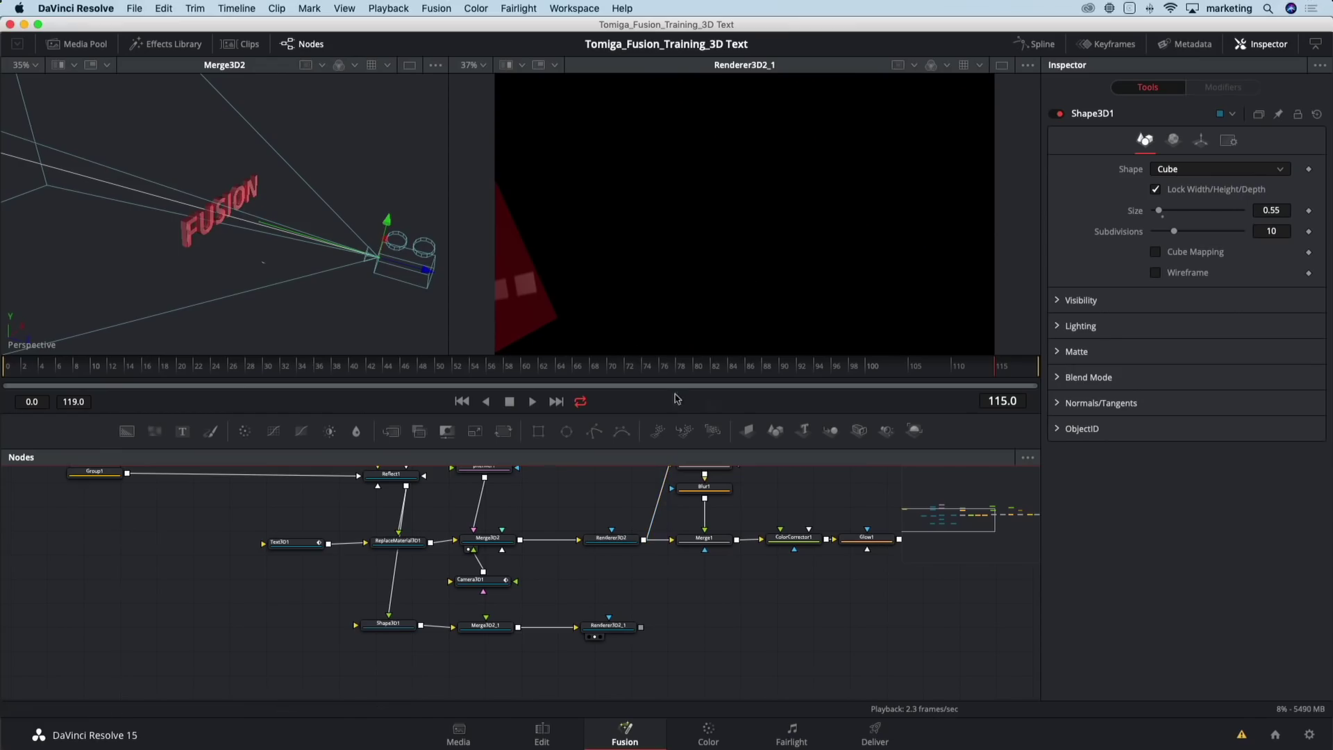
mouse_move(97, 373)
mouse_down()
mouse_move(402, 374)
mouse_move(76, 381)
mouse_up()
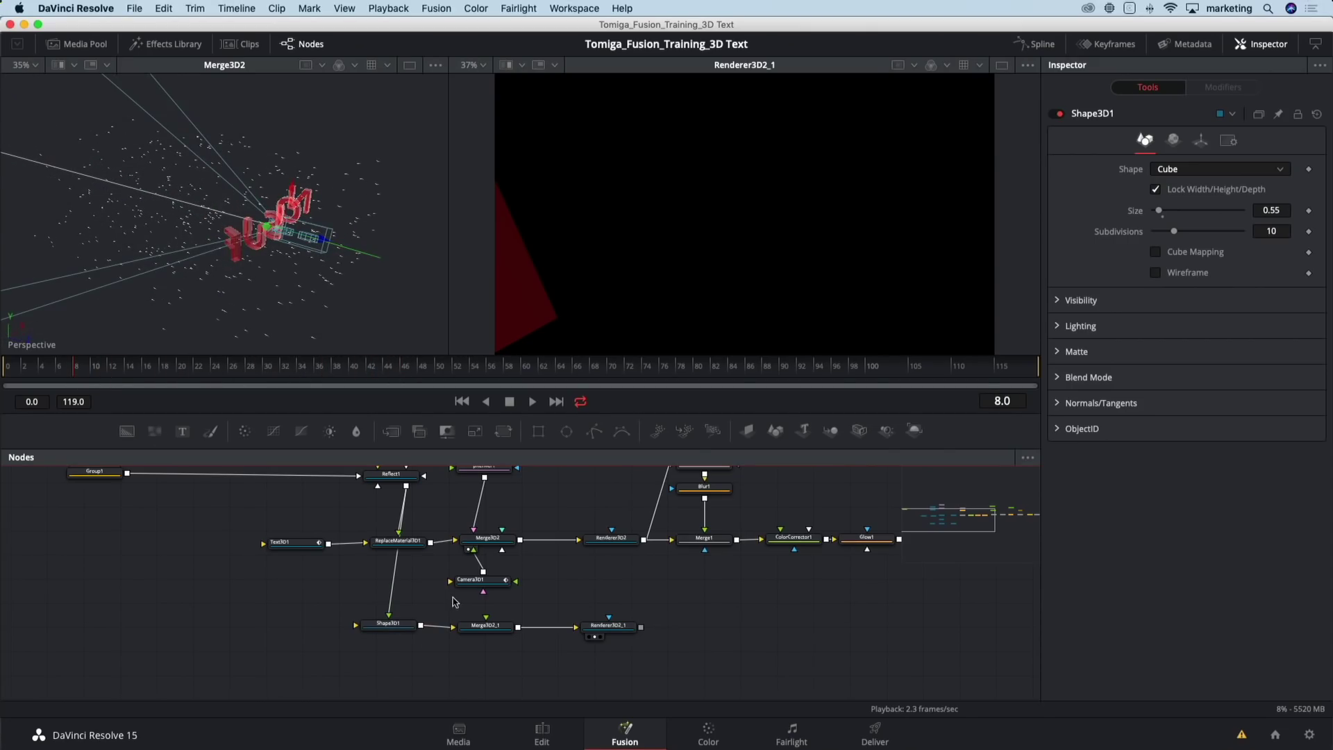
Connect Camera3D1 to Merge3D2_1 and check the cube's separate render from frame 4 through frame 94
drag(483, 572, 501, 629)
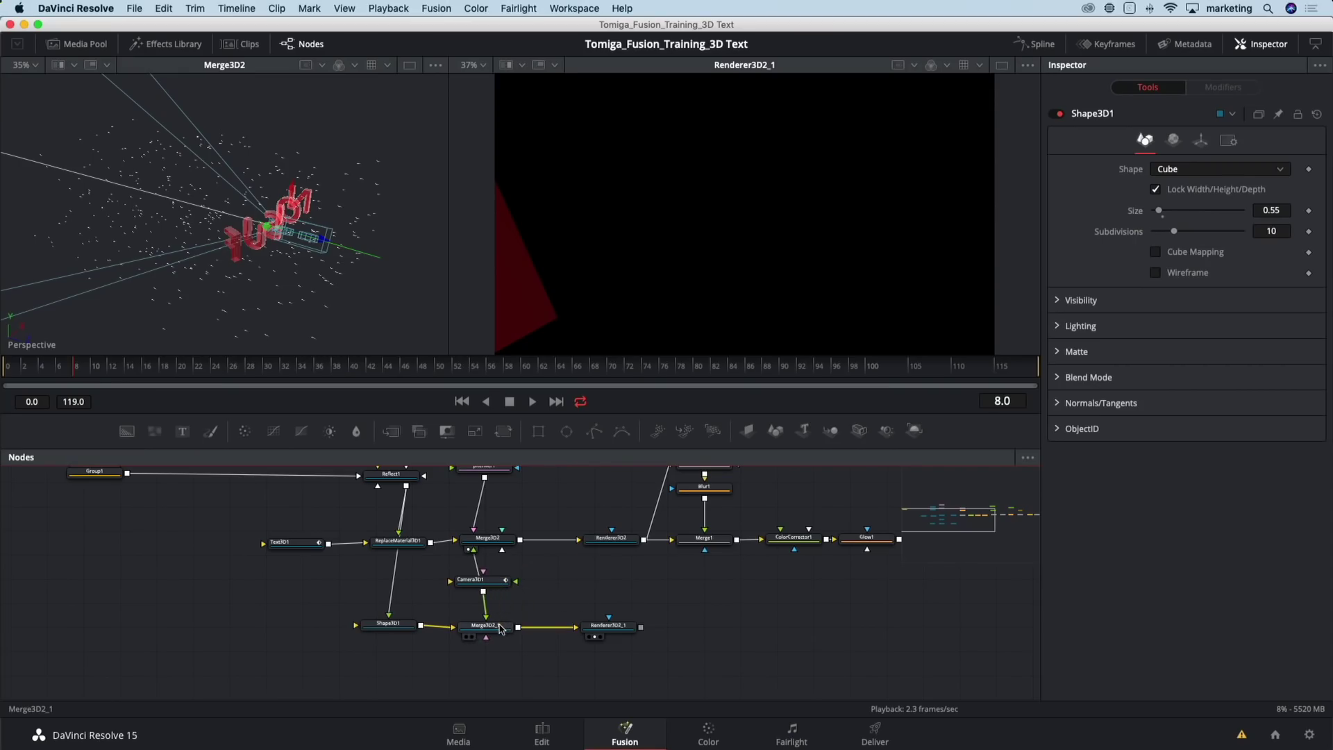
click(109, 377)
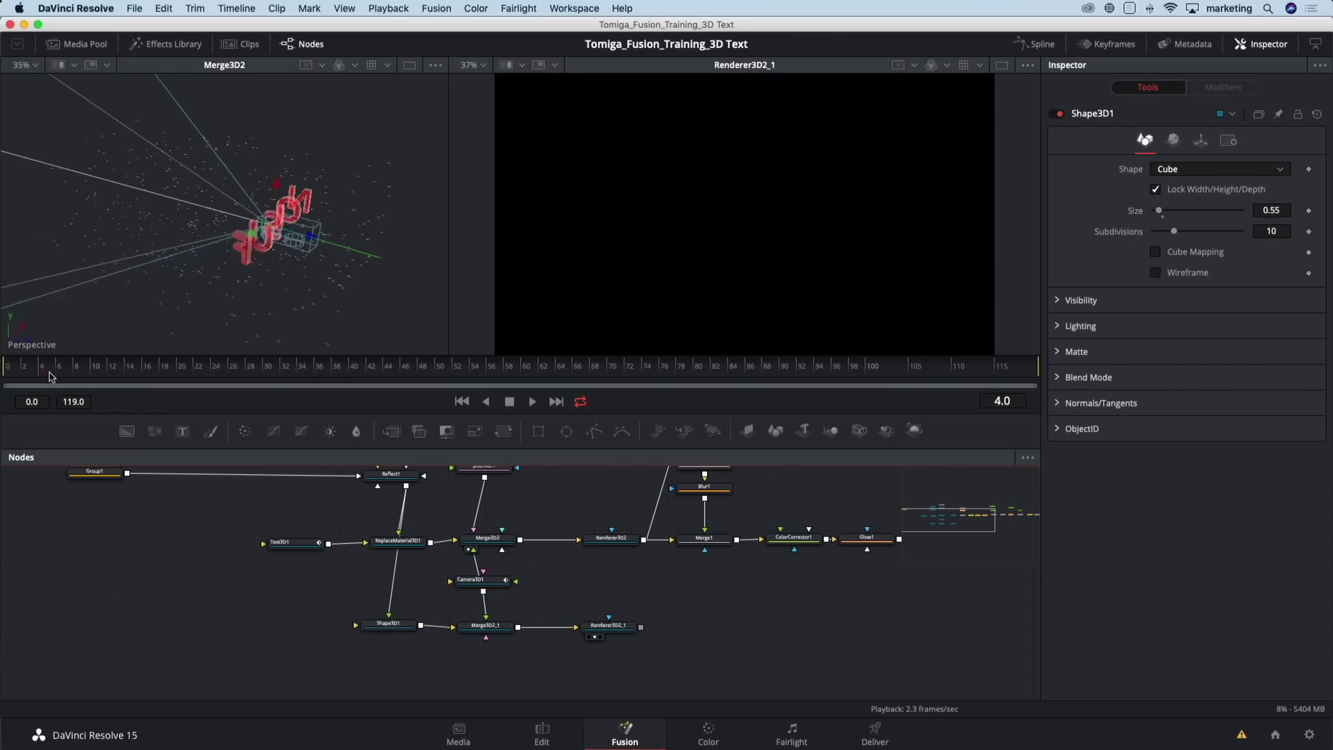
drag(109, 377, 818, 365)
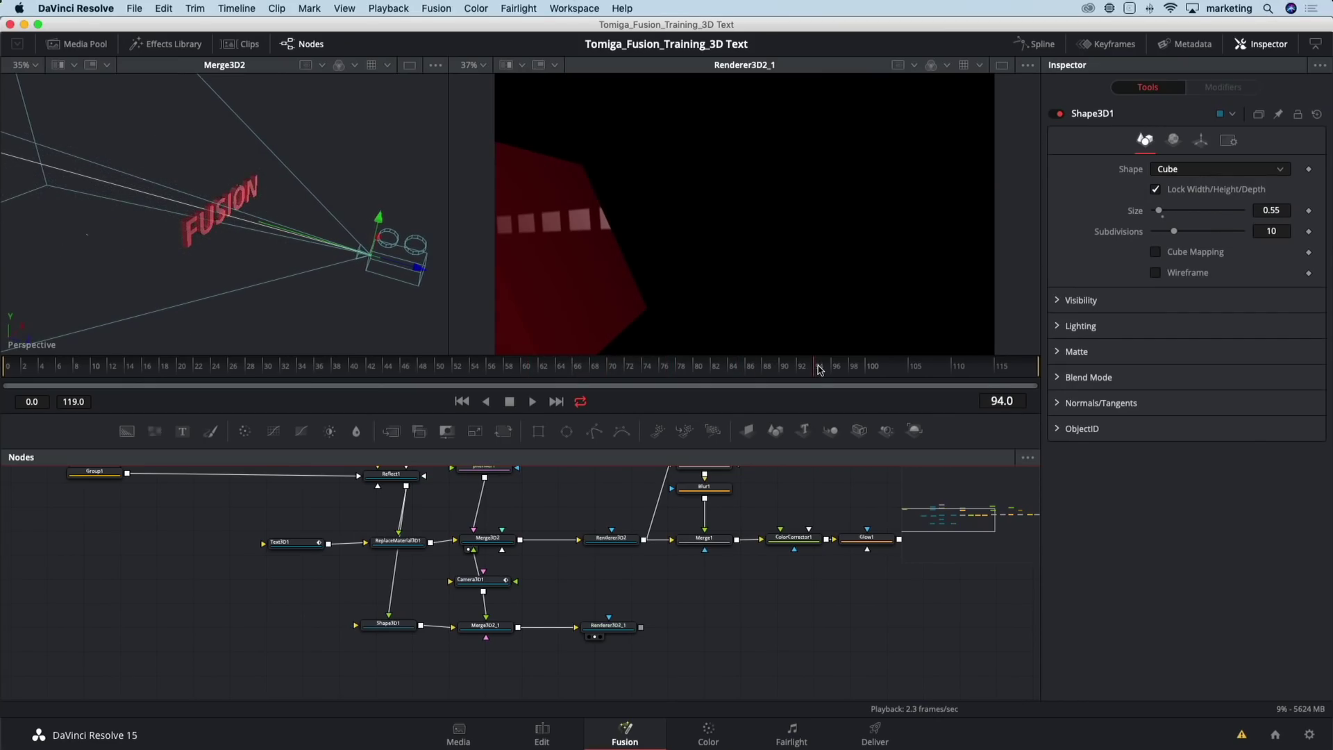
drag(756, 613, 406, 628)
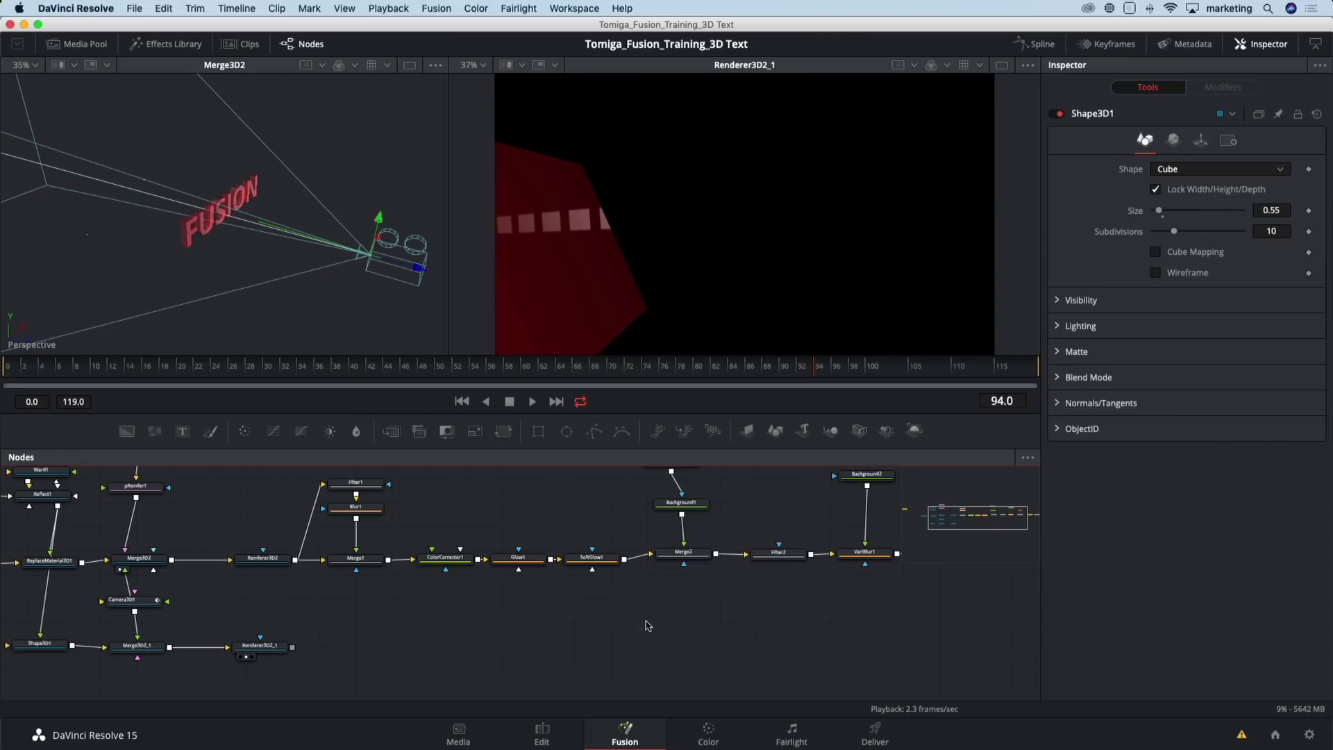
Move the nodes downstream of SoftGlow1, together with their connected background and mask nodes, further right to make room in the chain
drag(631, 610, 478, 620)
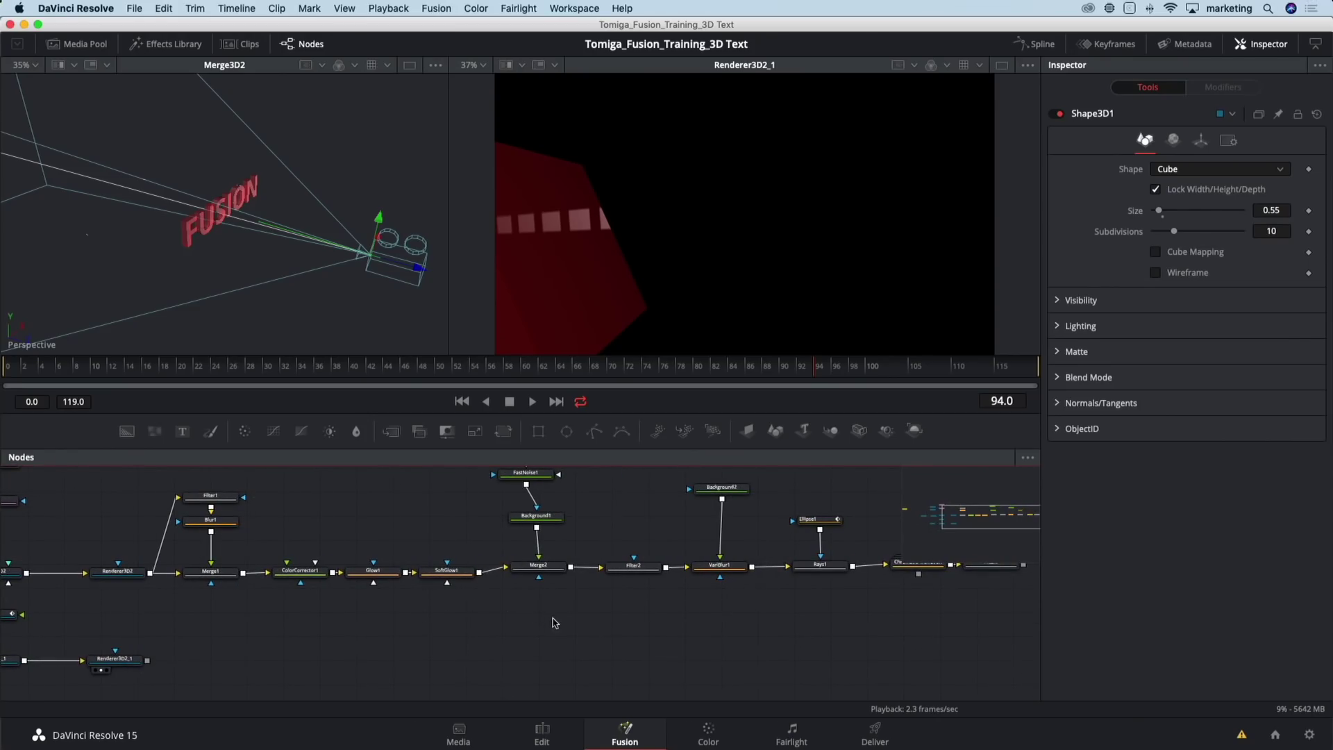
scroll(555, 623, down, 3)
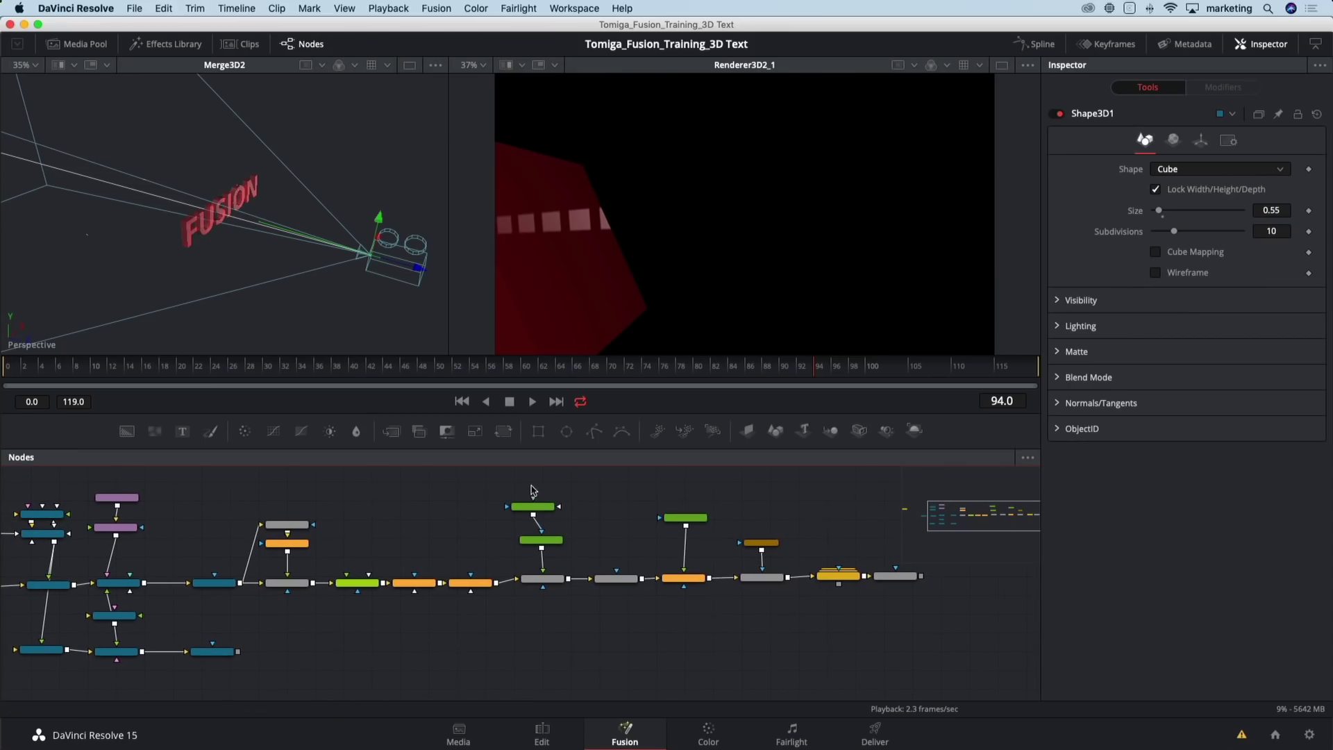
drag(532, 490, 915, 620)
drag(538, 586, 601, 590)
Insert a Merge node directly after SoftGlow1 and connect Renderer3D2_1 to it as the foreground
click(471, 583)
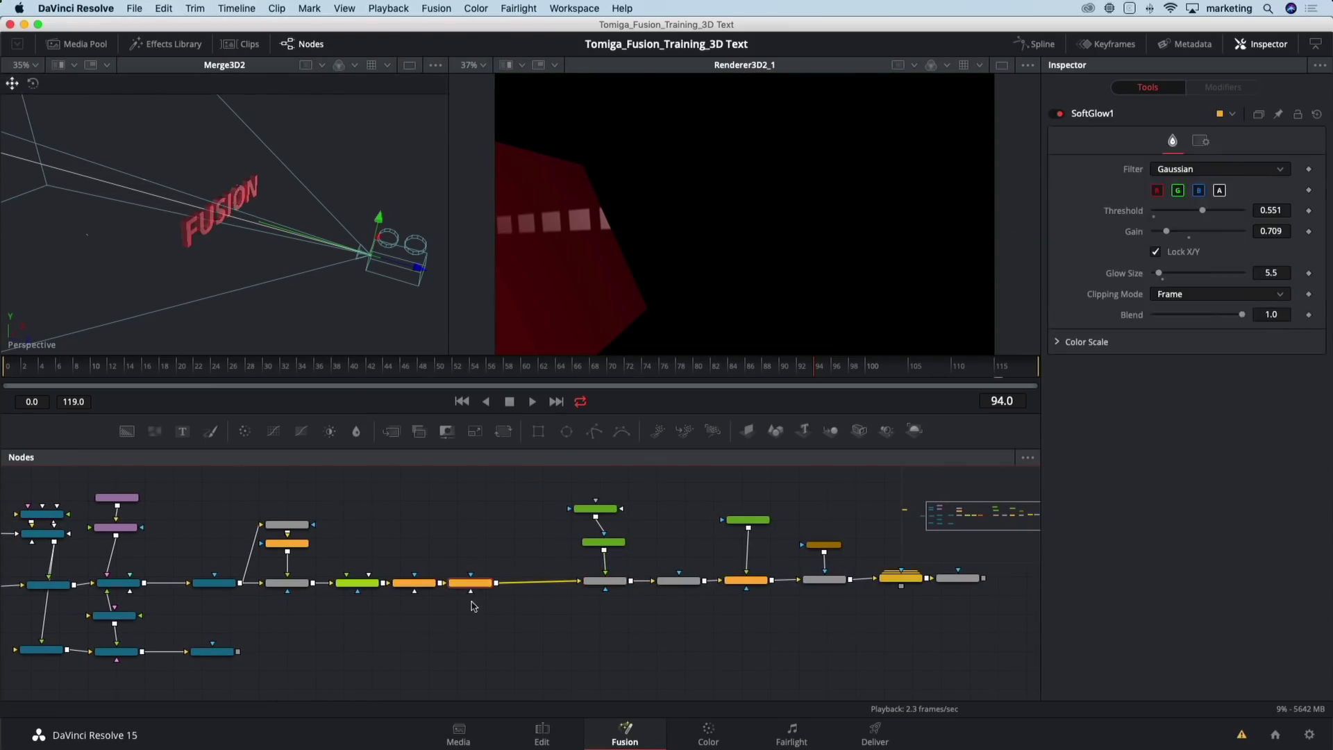
click(391, 432)
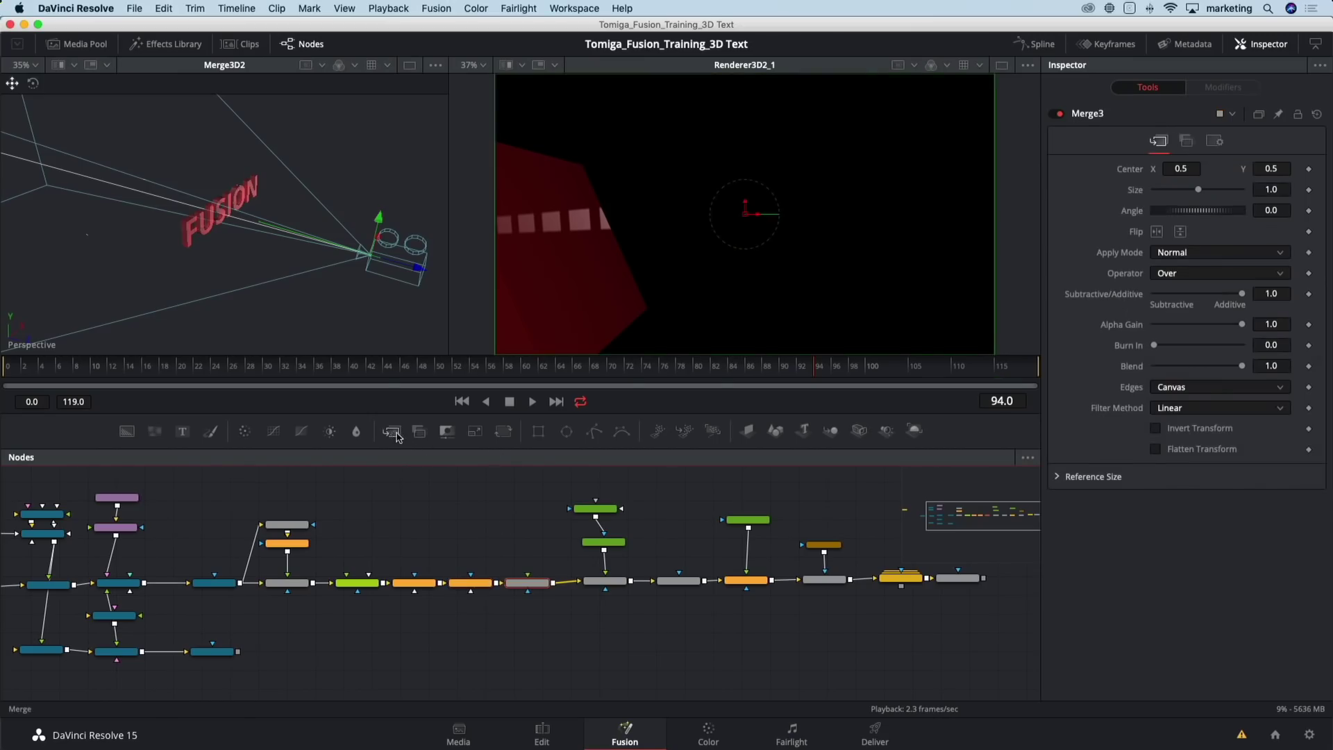
drag(238, 651, 529, 585)
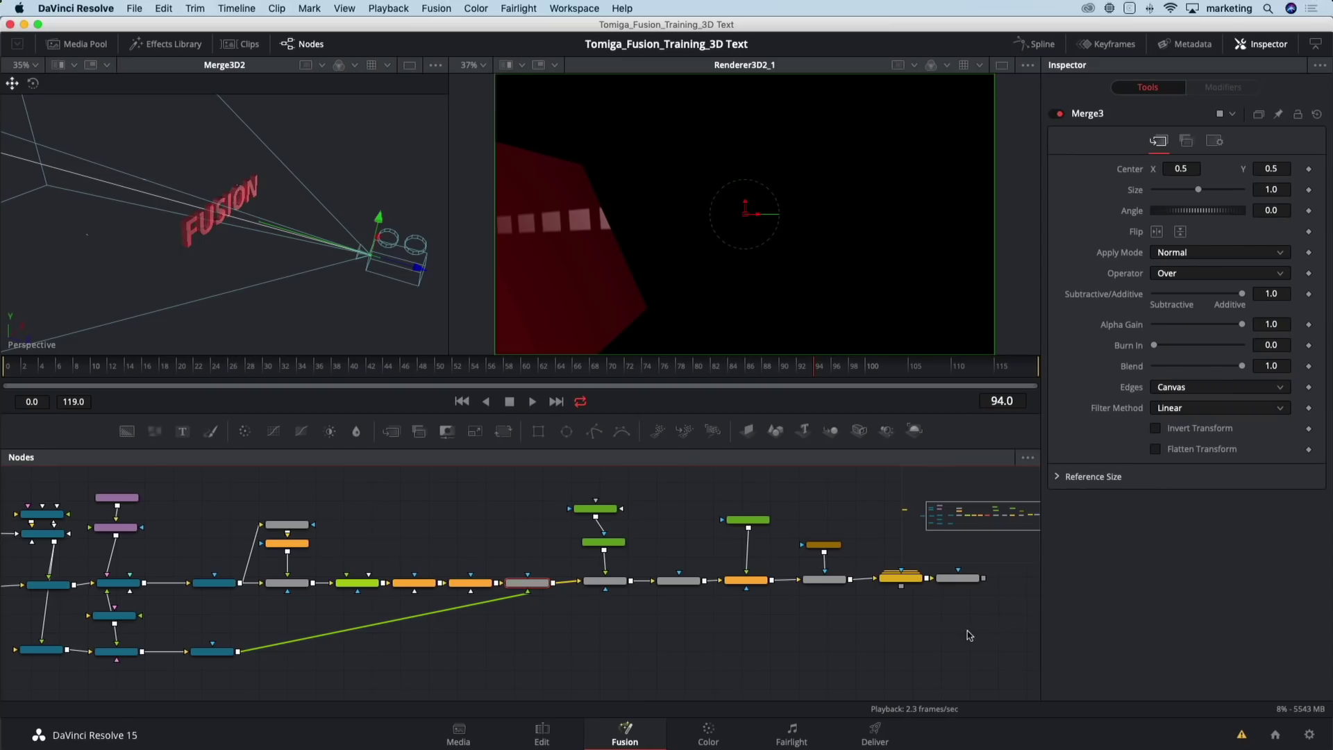
Show the final Filter3 node in the second viewer
click(959, 578)
scroll(958, 611, up, 1)
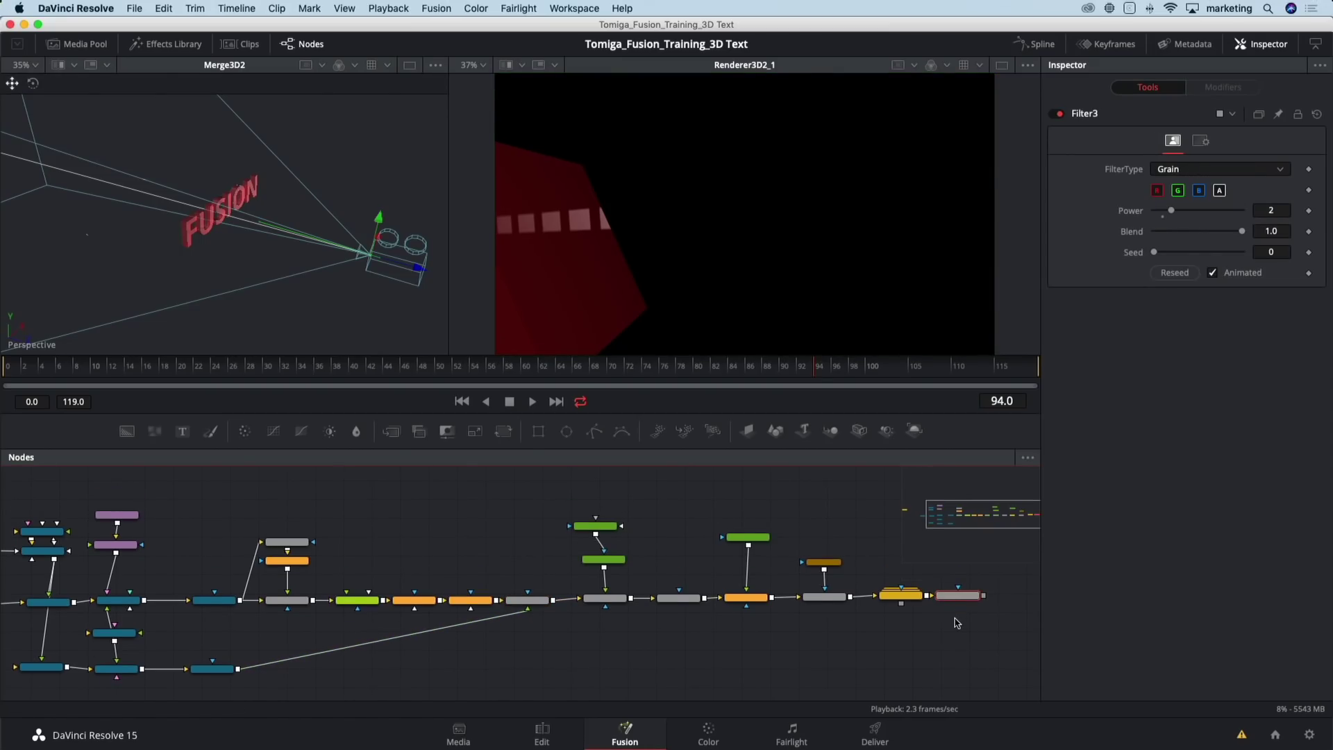
key(2)
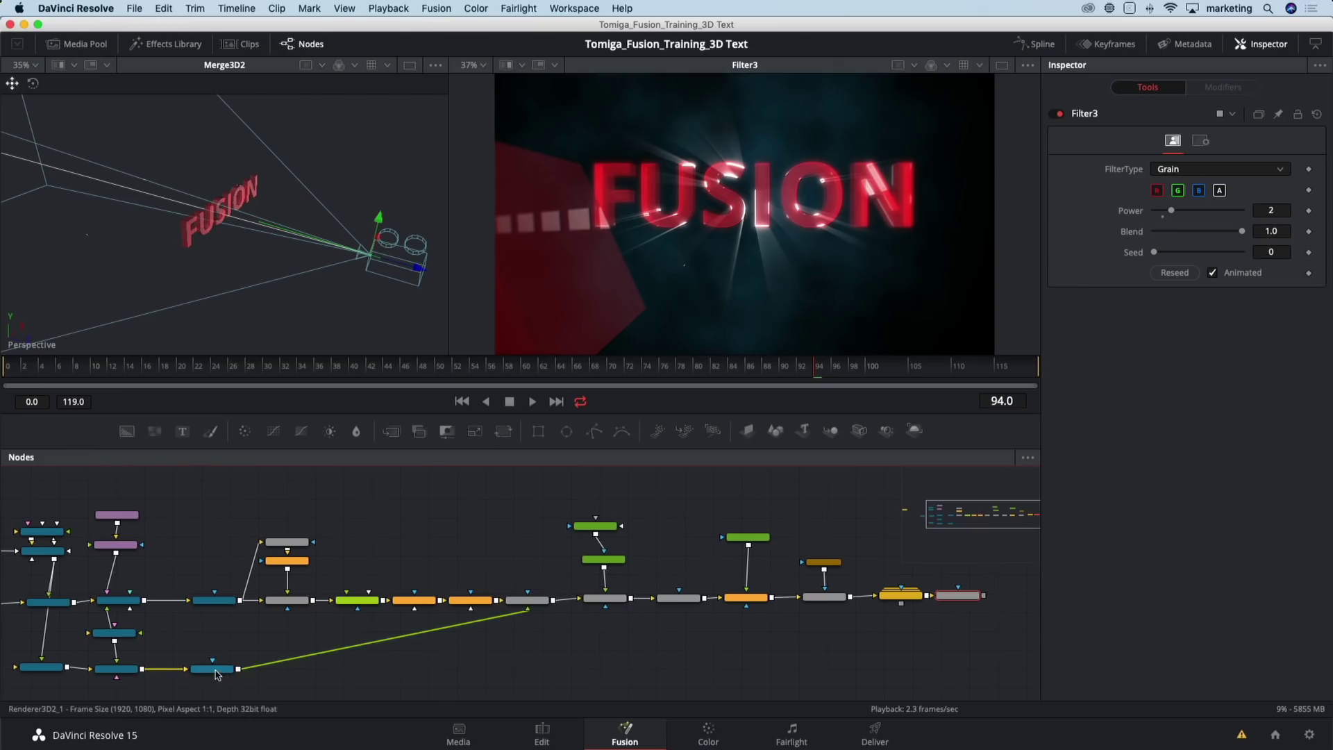
Add a Blur node after Renderer3D2_1 and set its blur size to about 86.6
scroll(366, 666, up, 1)
scroll(366, 665, up, 1)
drag(366, 665, 505, 602)
scroll(251, 649, up, 2)
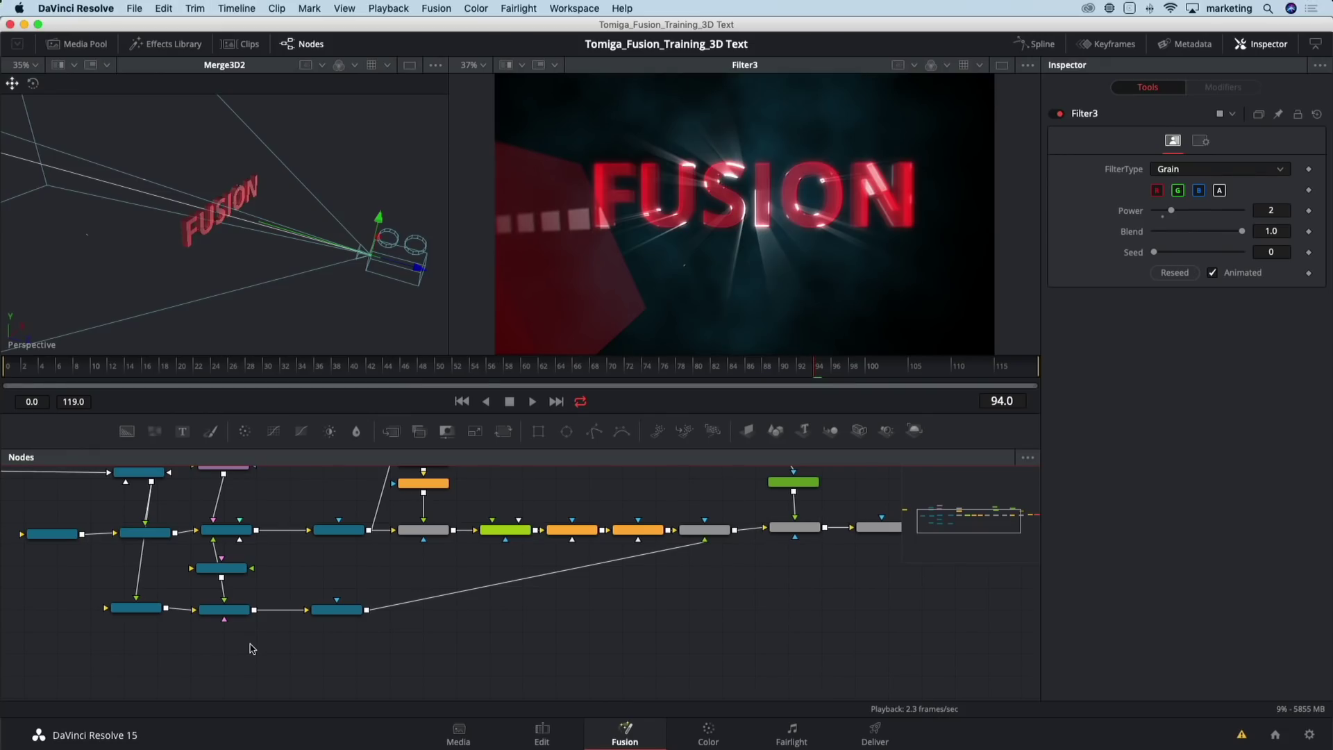
click(338, 610)
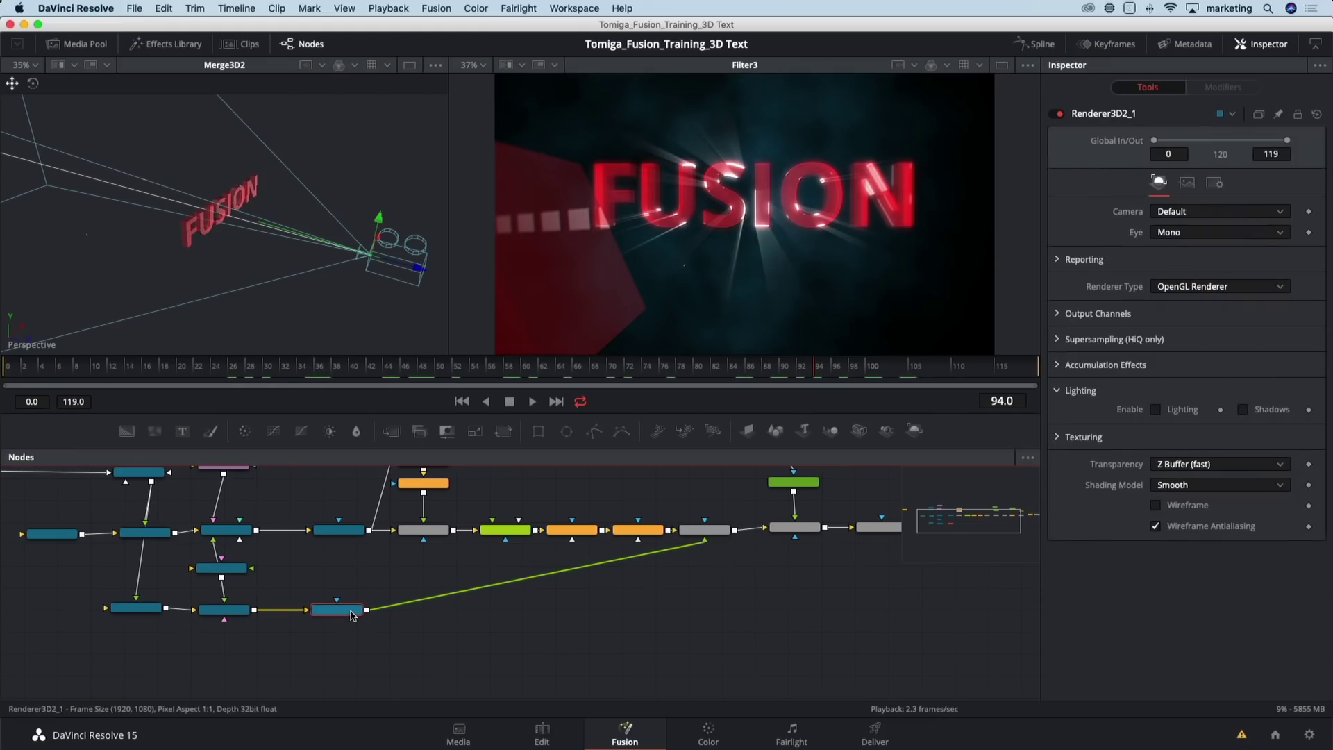
key(shift+space)
text(blur)
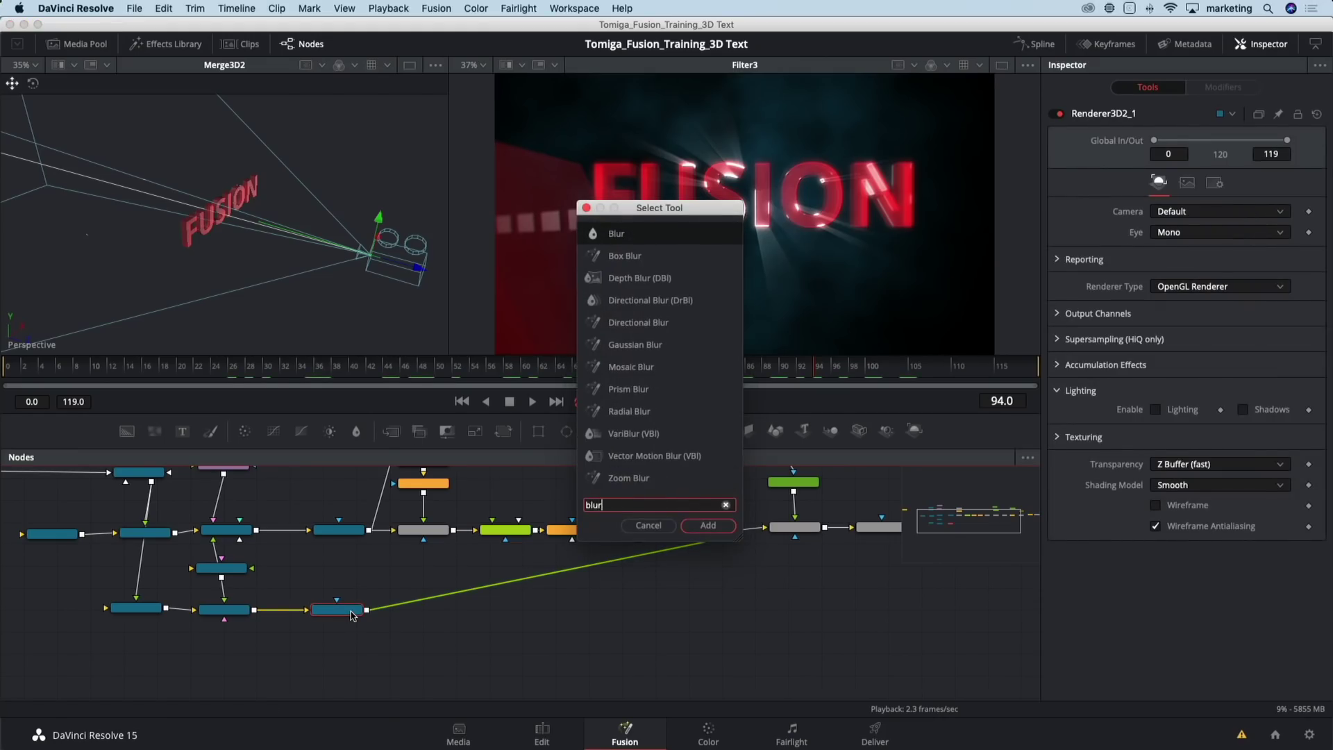
key(Return)
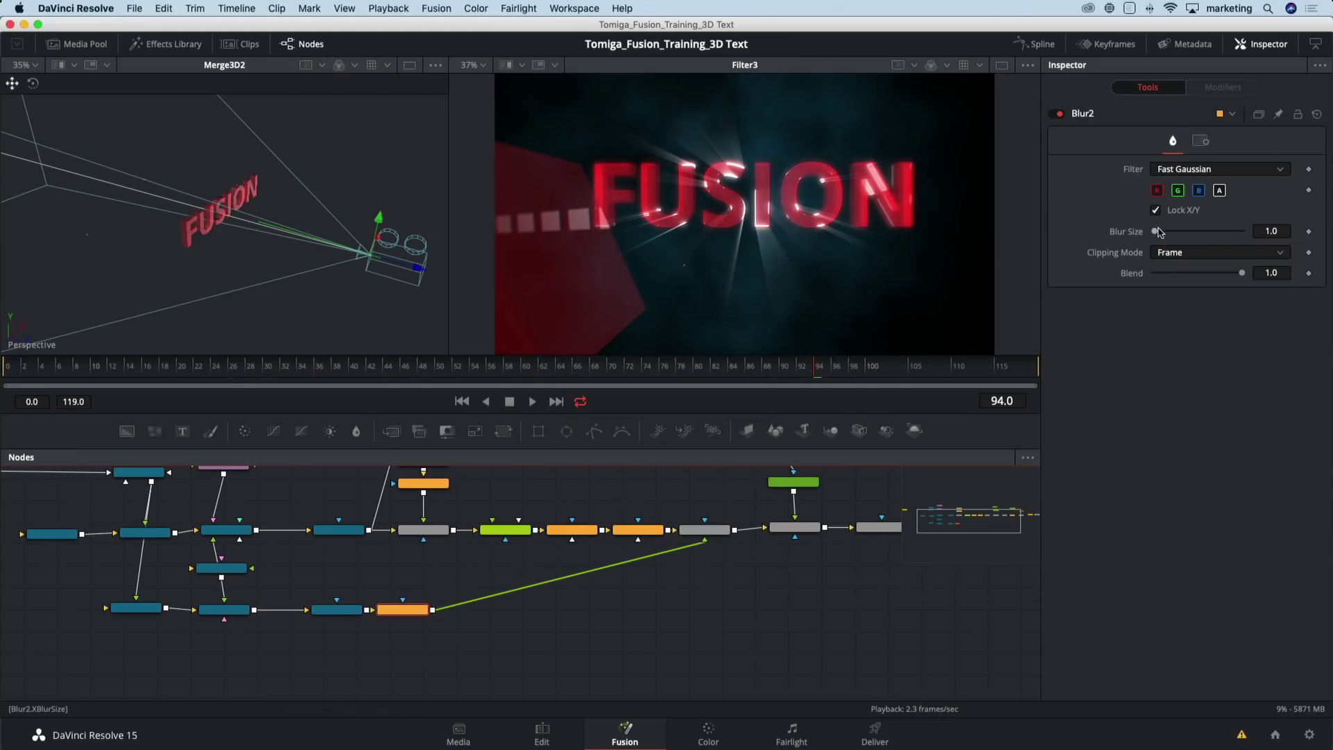
drag(1158, 232, 1231, 241)
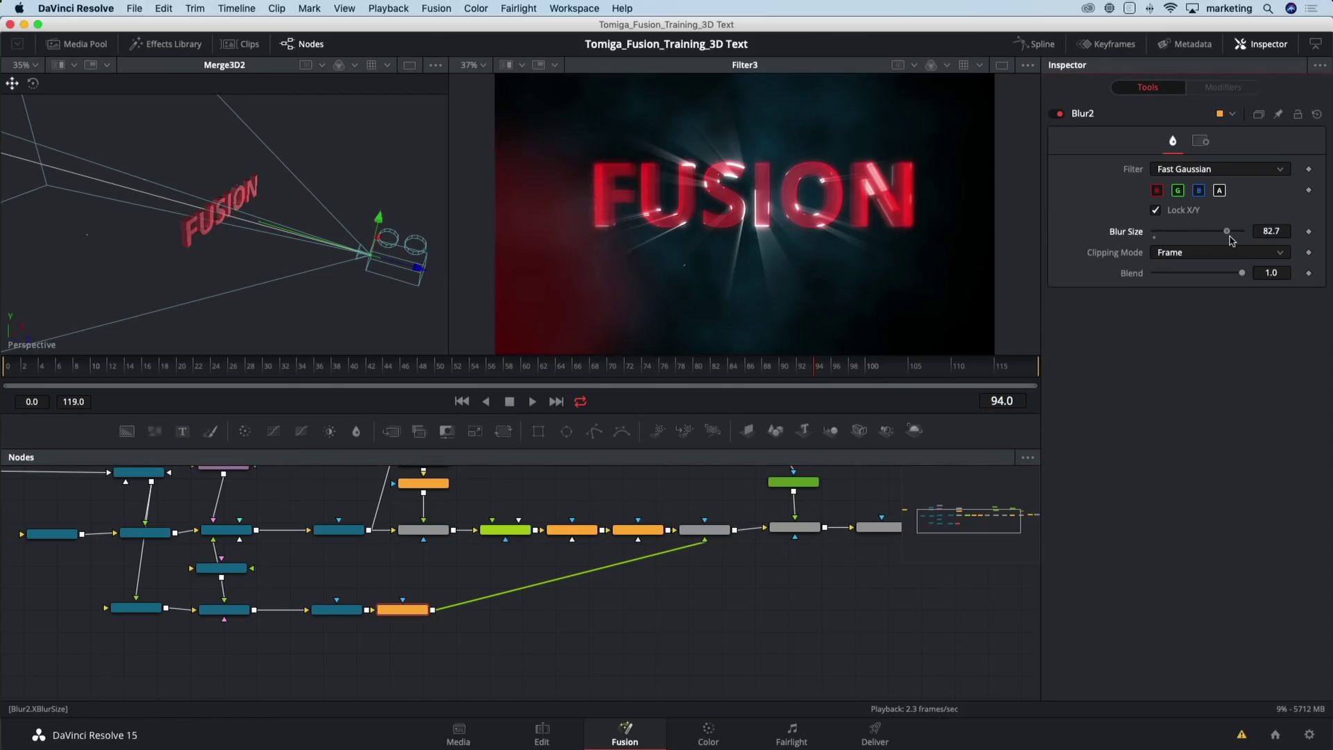
Set the alpha gain of Merge3 to 0.0 so the blurred cube is added over the text
click(713, 532)
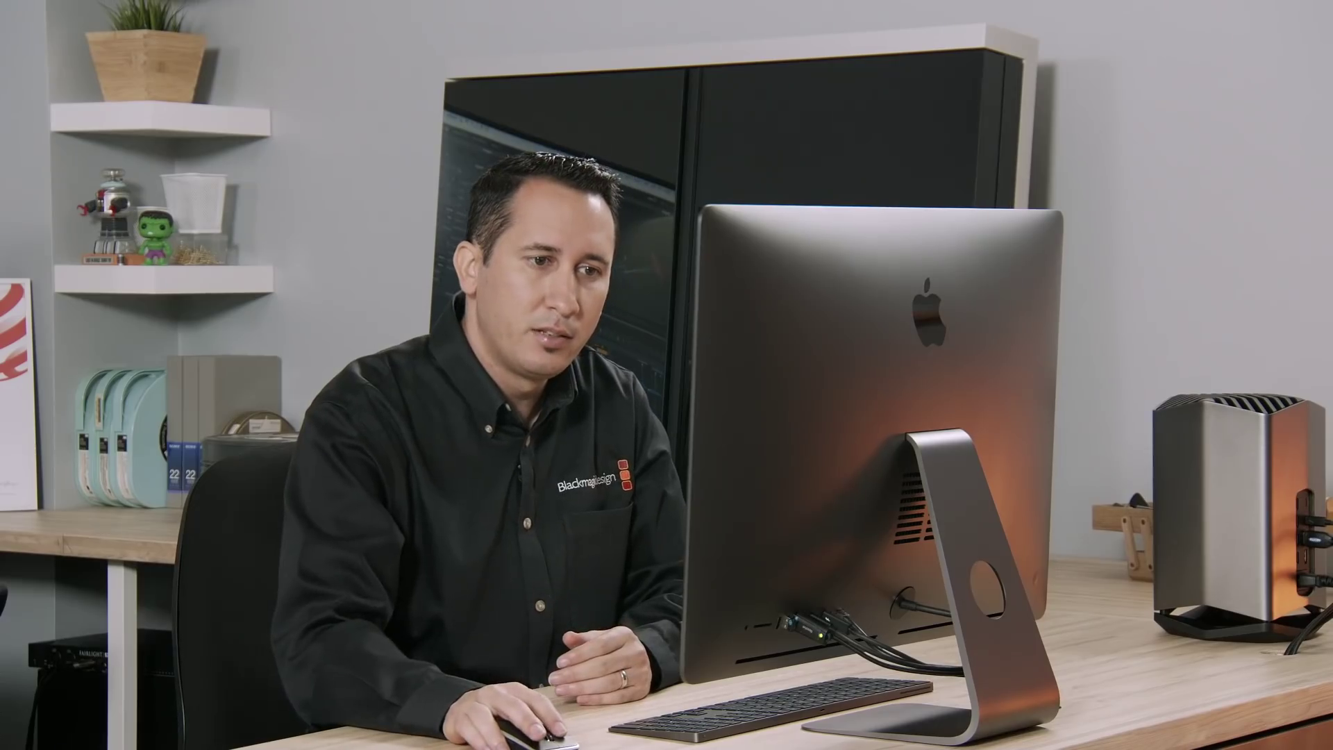
drag(1200, 325, 1198, 331)
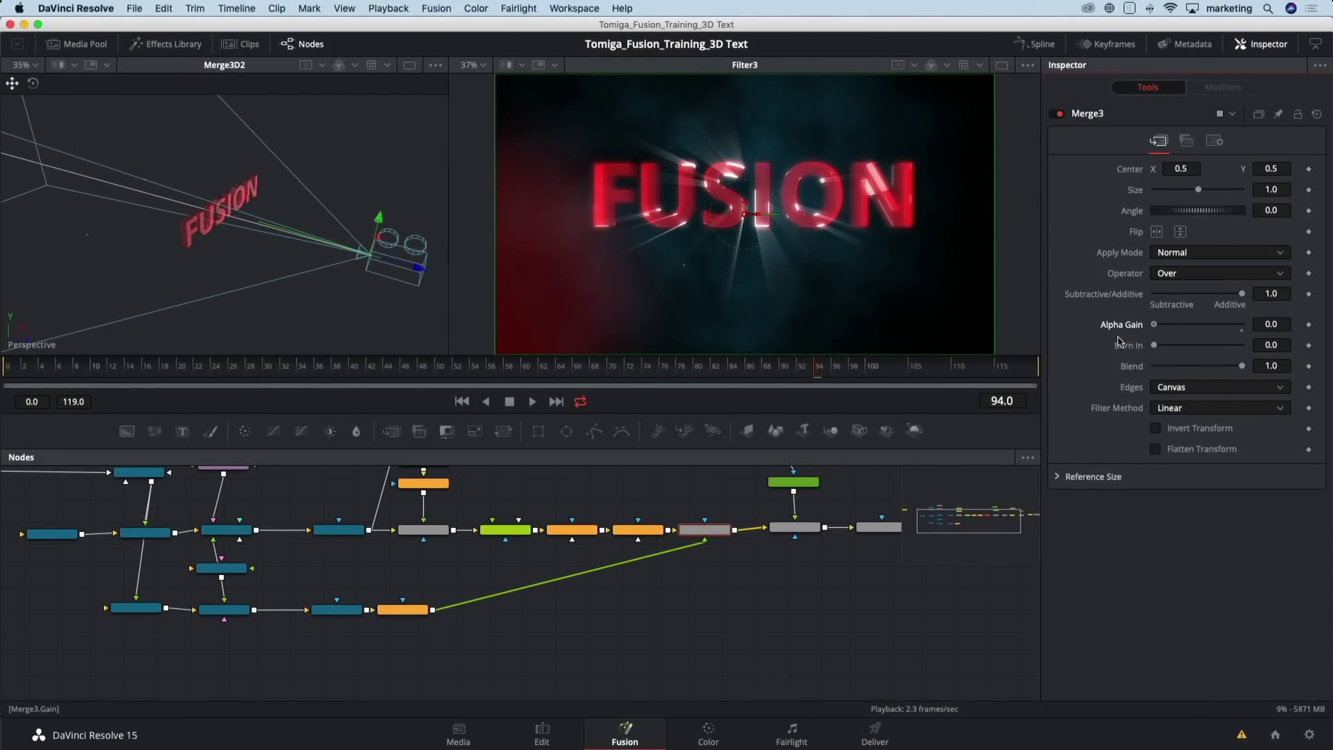
drag(1154, 333, 1197, 326)
Add a Brightness/Contrast node after Blur2 and set its gain to about 1.7
click(406, 610)
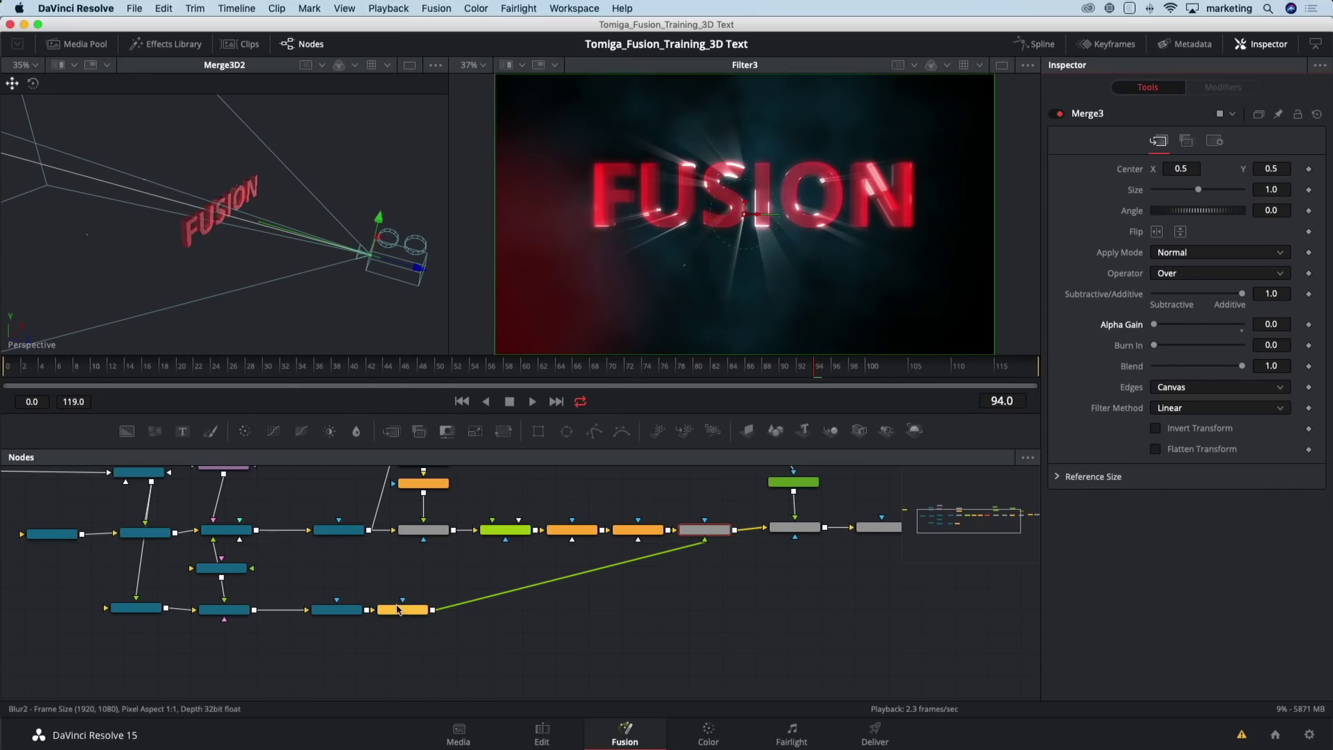
key(shift+space)
text(bri)
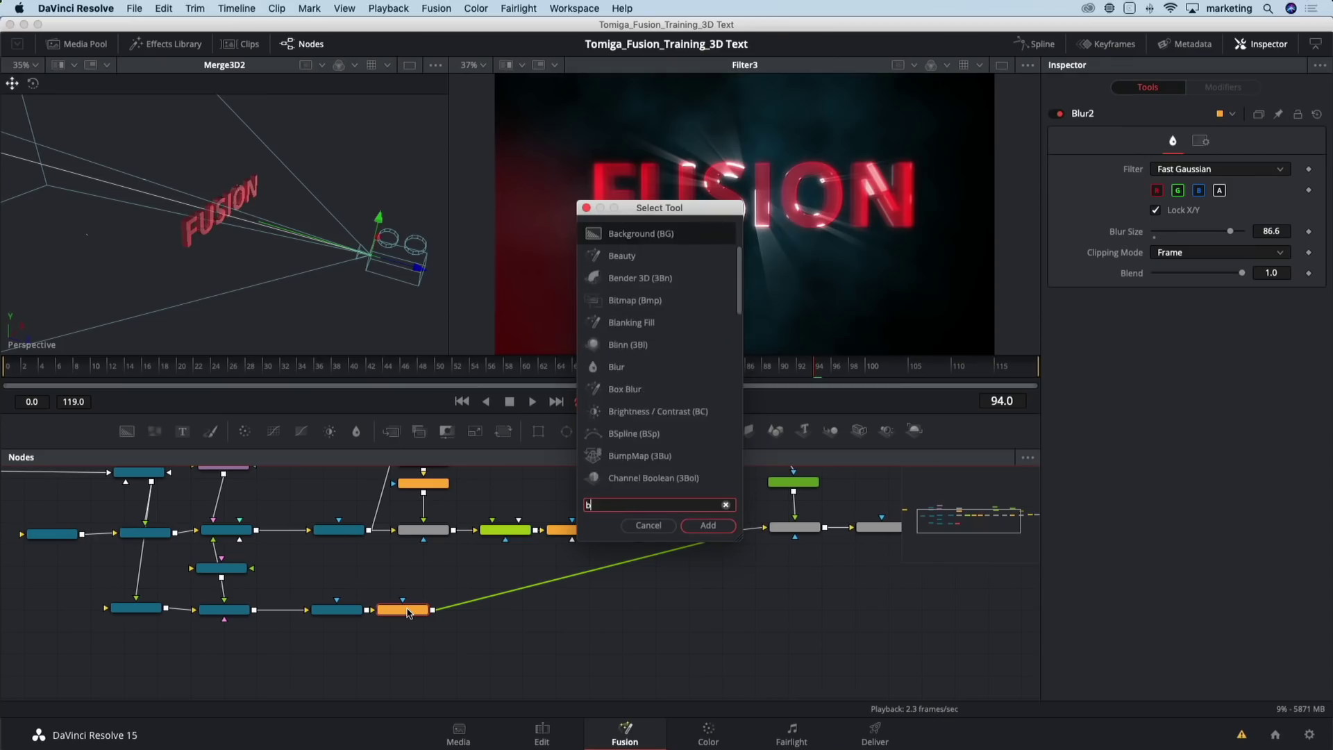
key(Return)
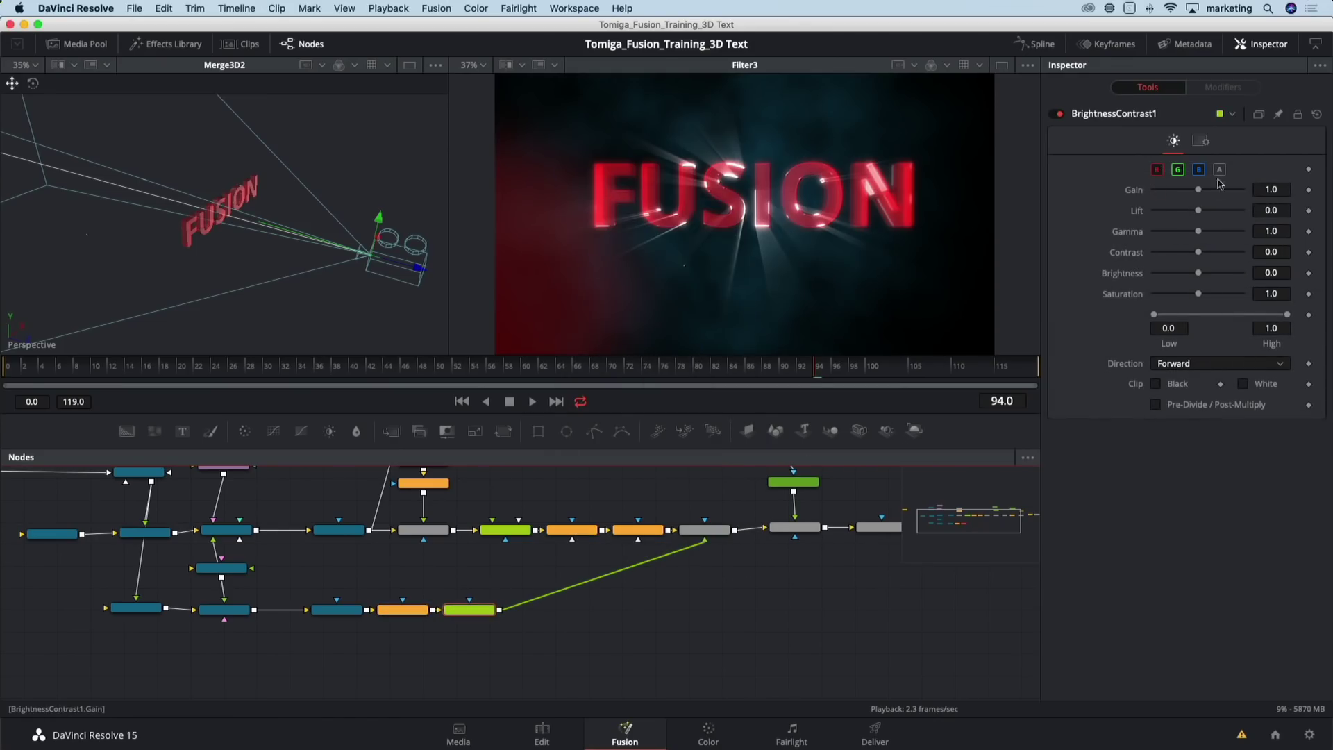
drag(1198, 193, 1206, 194)
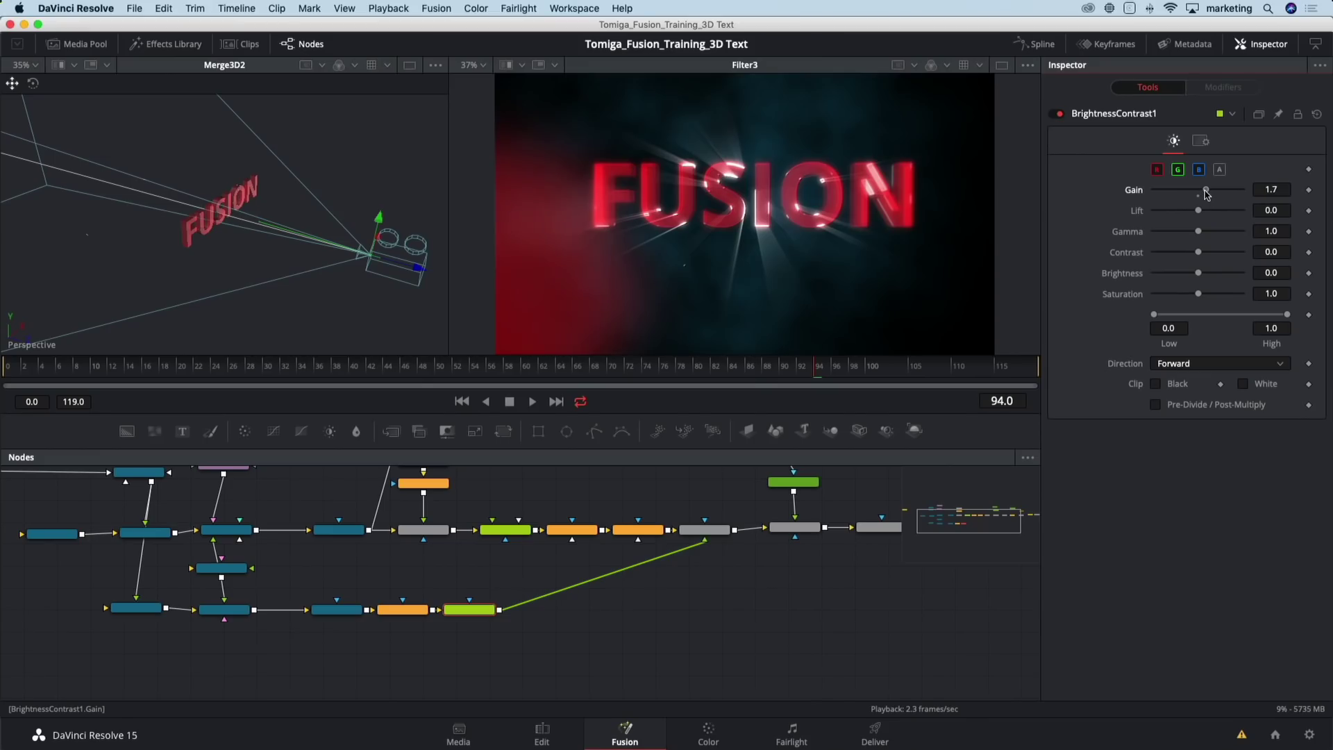
Set the blur size of Blur2 to 200
click(403, 610)
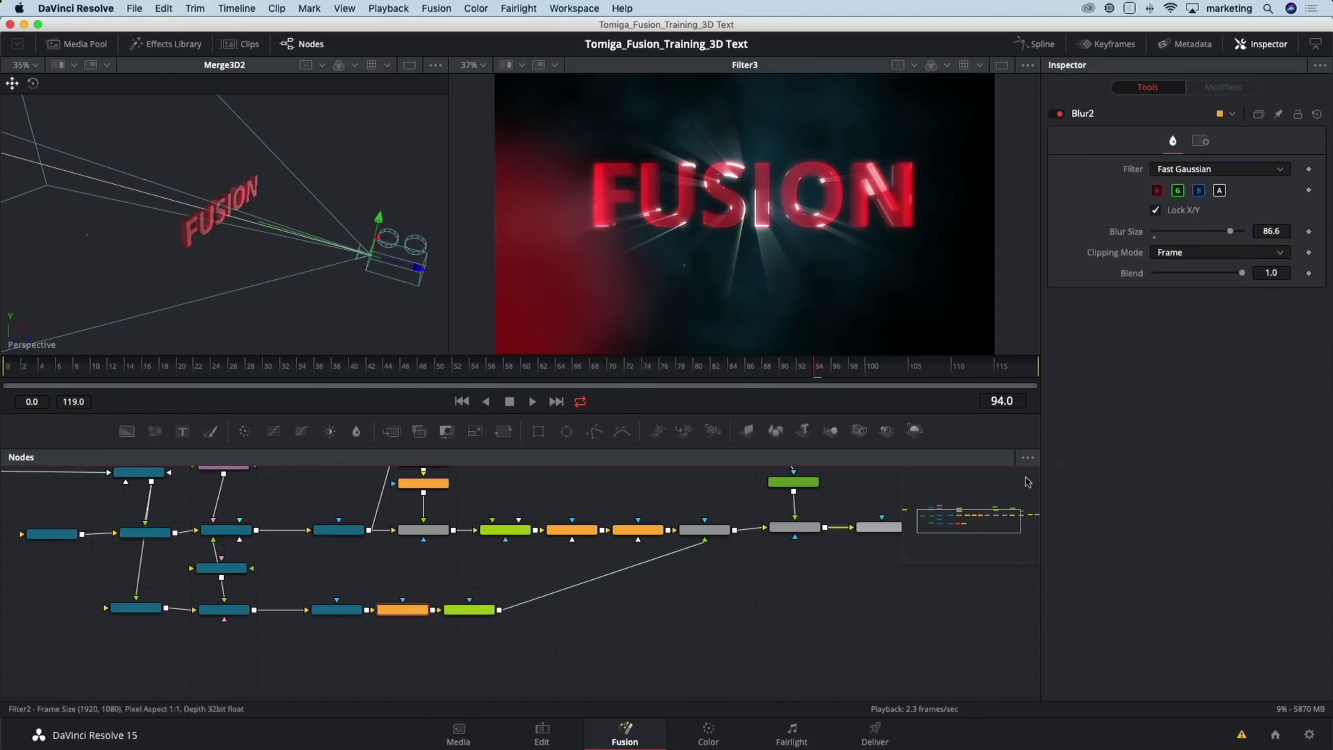
click(1264, 232)
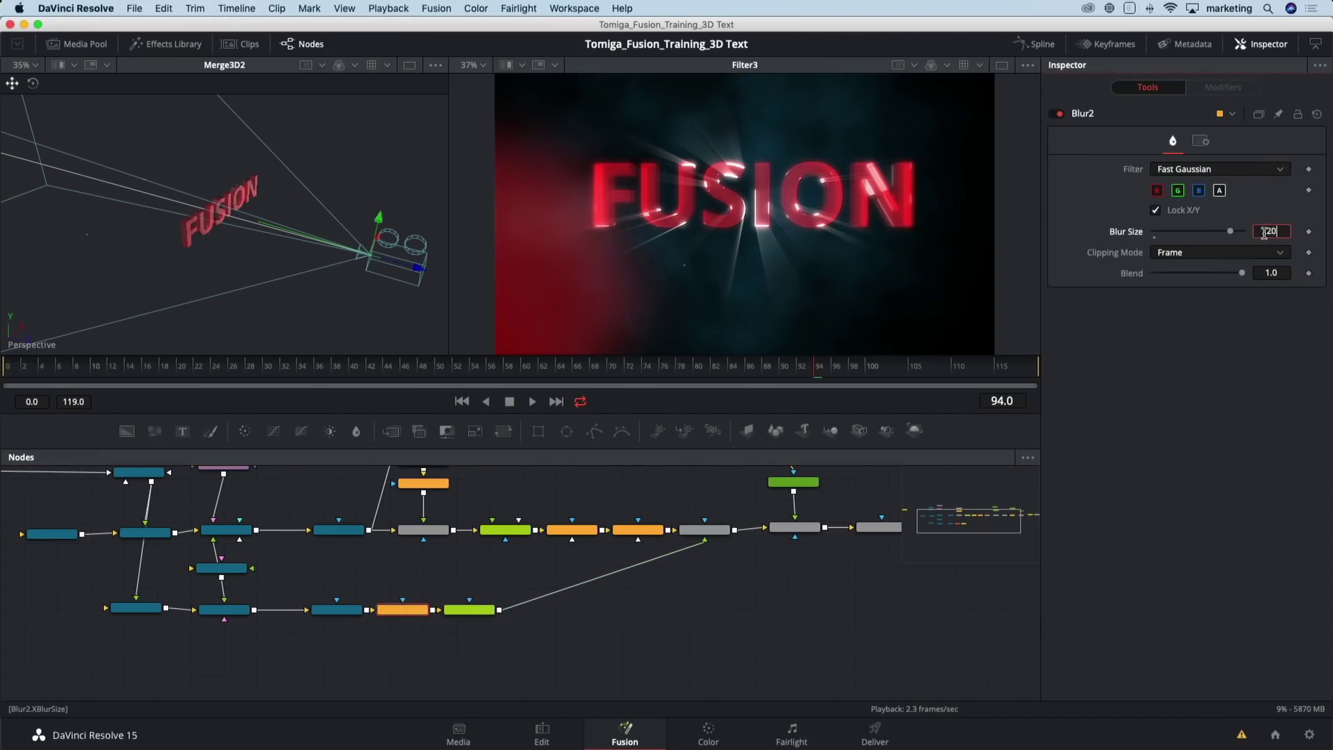
text(100)
key(Tab)
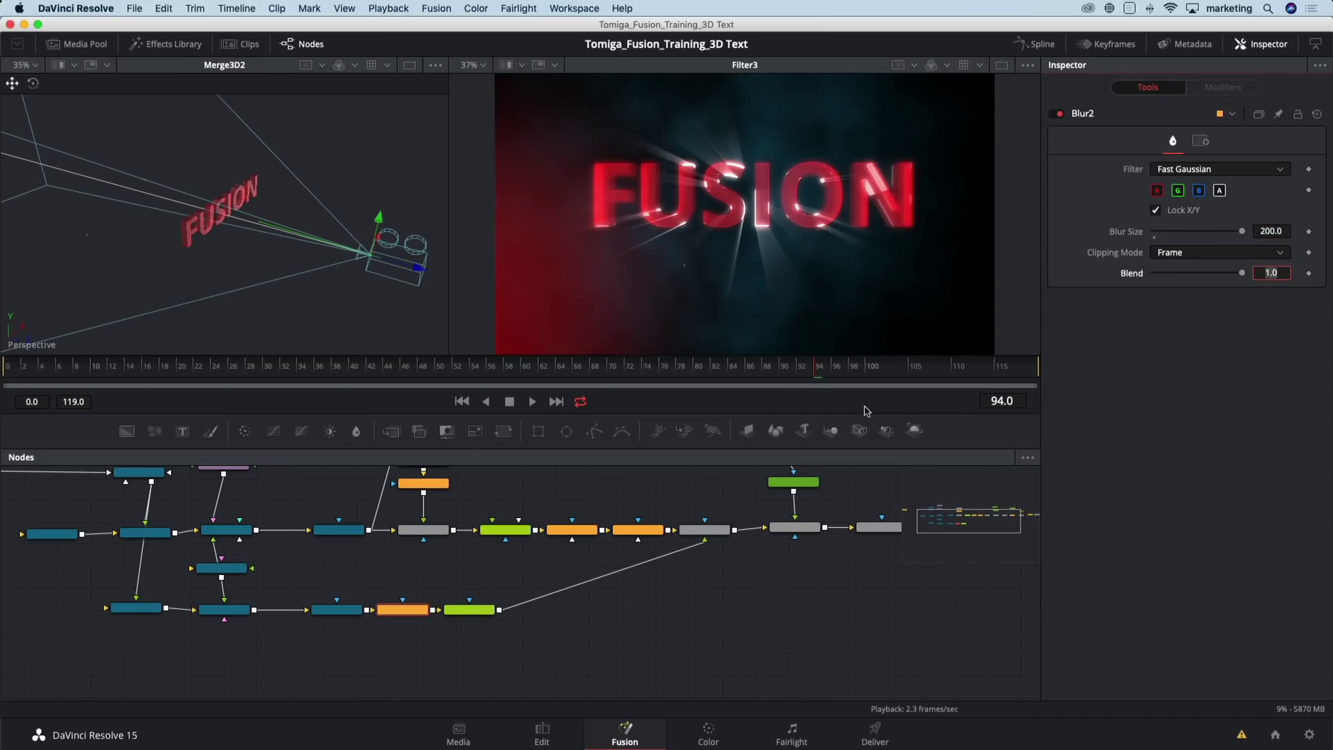
Reduce the blend of Merge3 to about 0.685
click(703, 530)
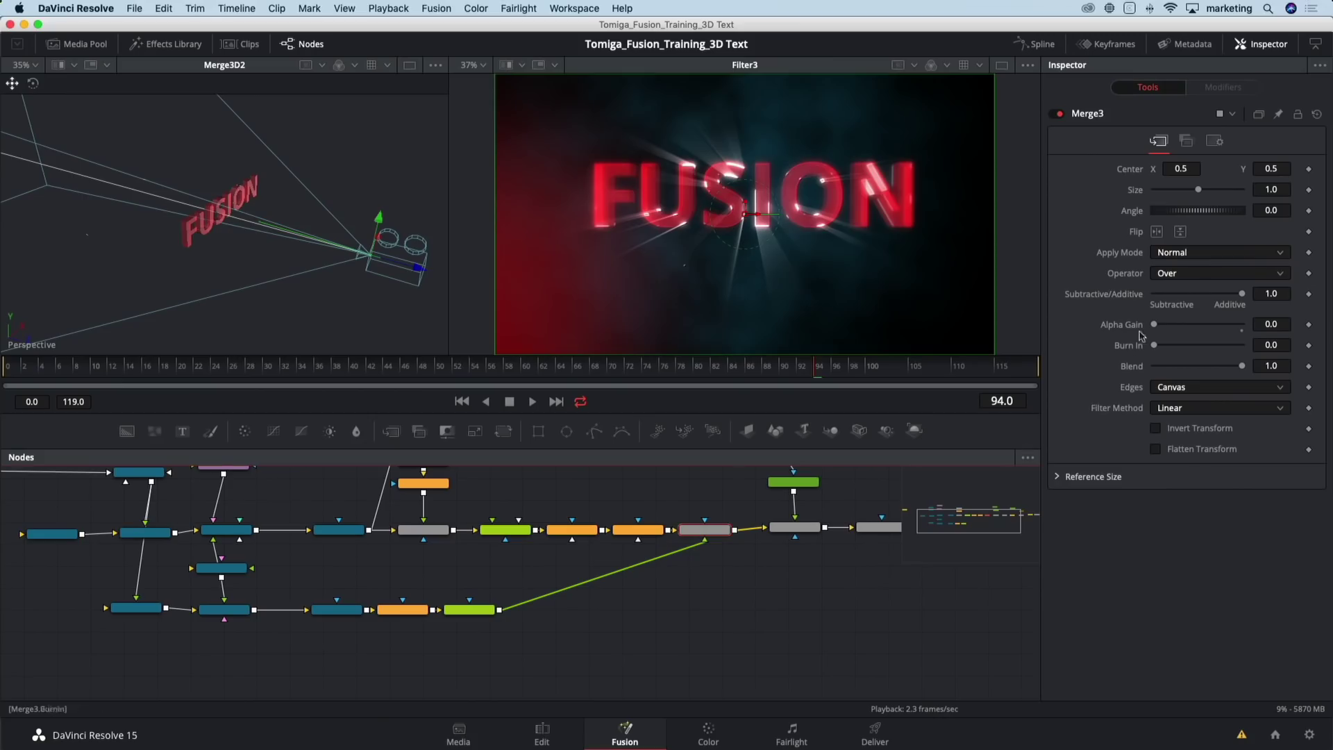
click(1208, 366)
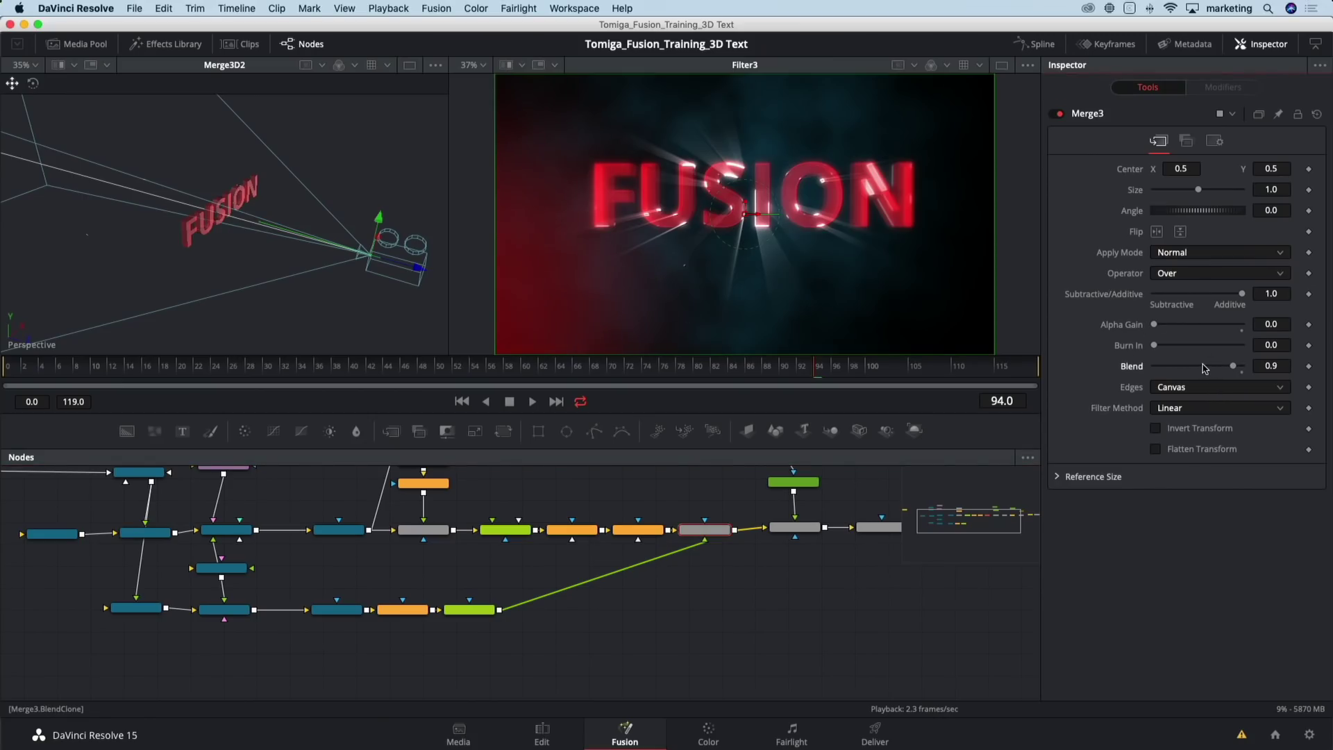
drag(1230, 369, 1211, 368)
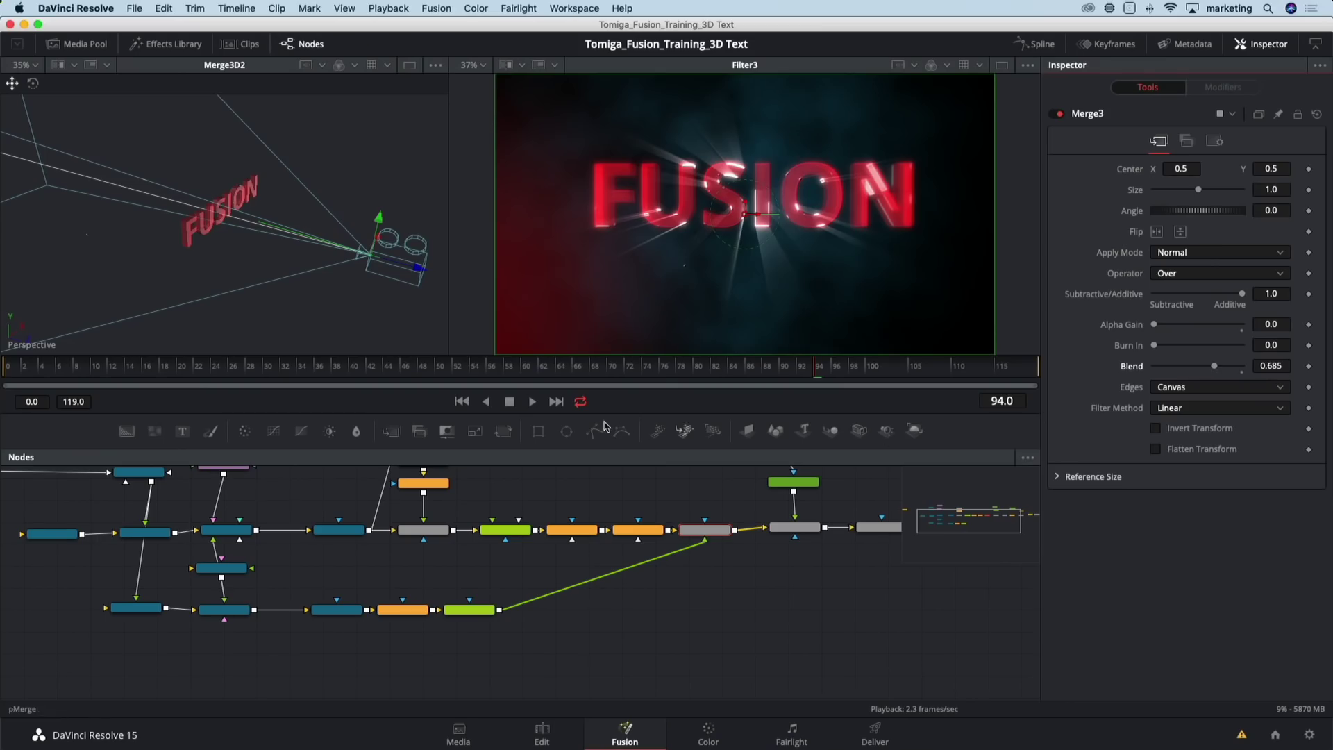
Scrub through the opening frames of the composite to check the animation
click(70, 370)
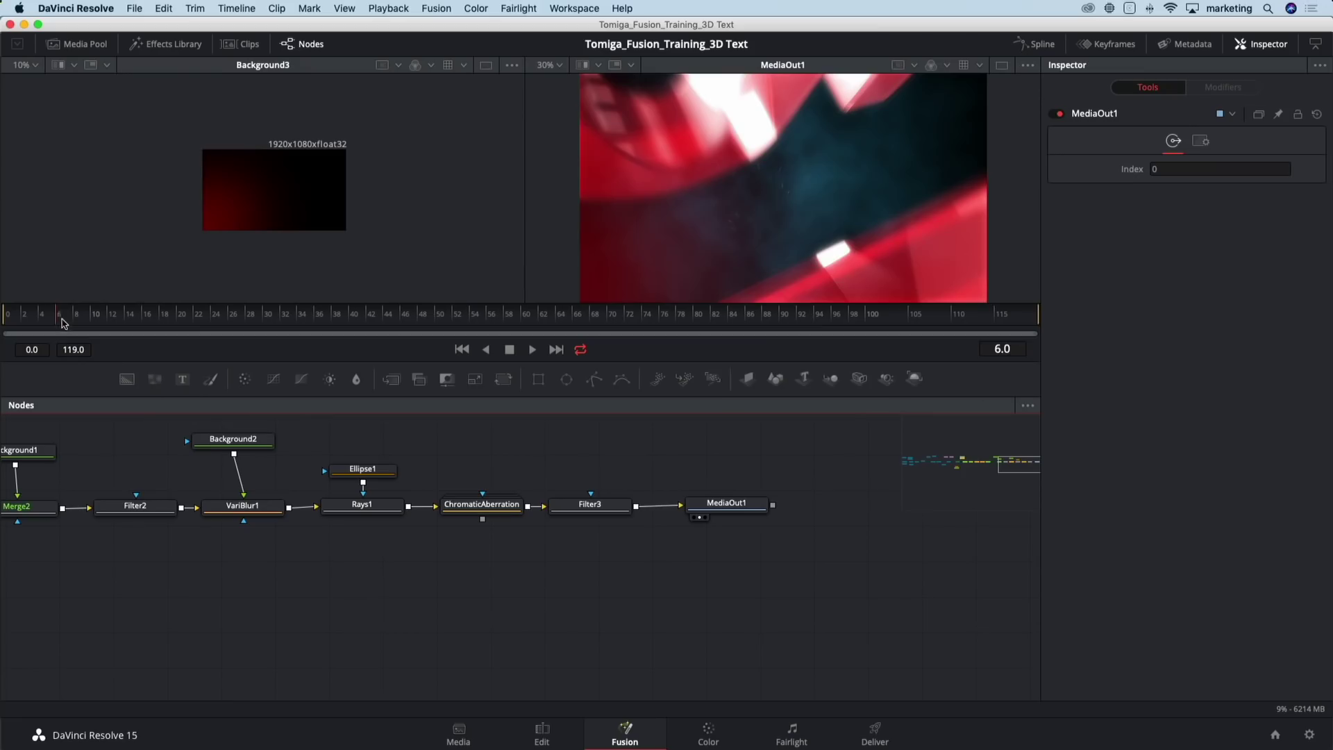
drag(126, 321, 148, 321)
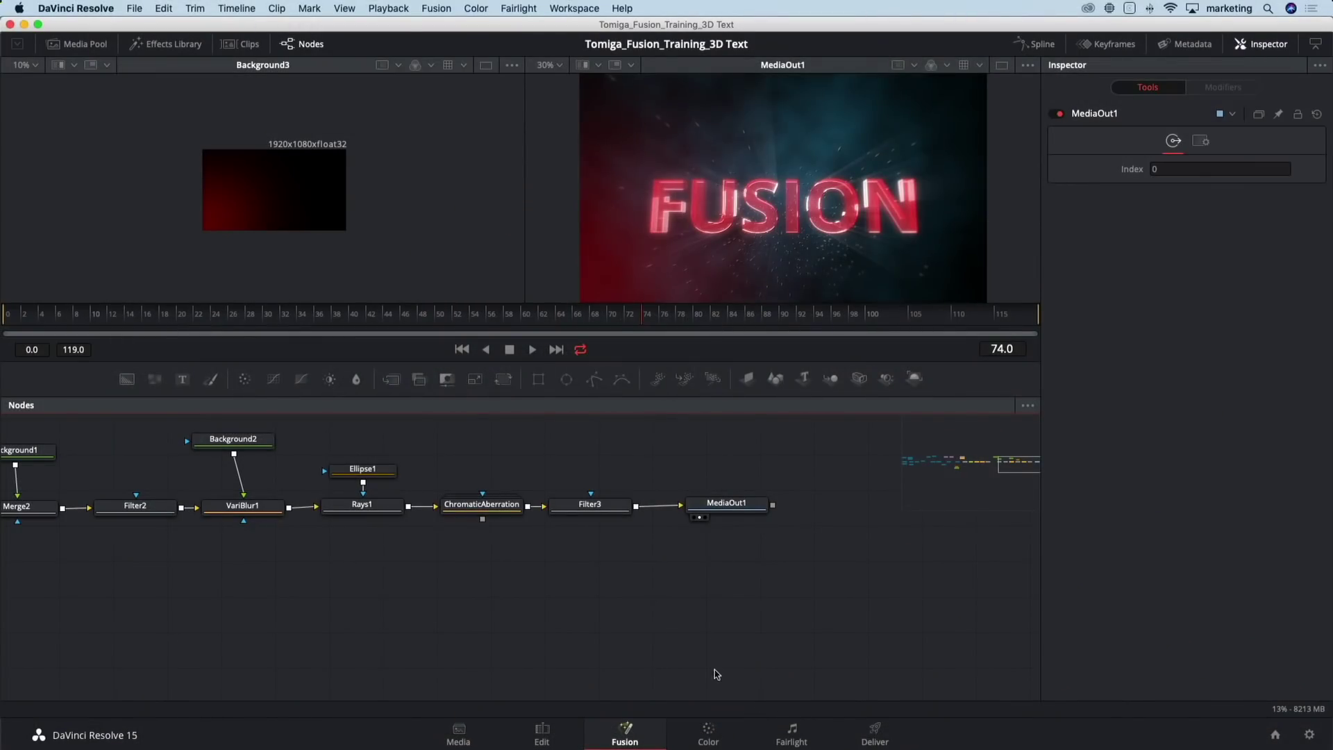
Switch to the Color page, hide the gallery and enable all four grading nodes, including Prism Blur
click(709, 733)
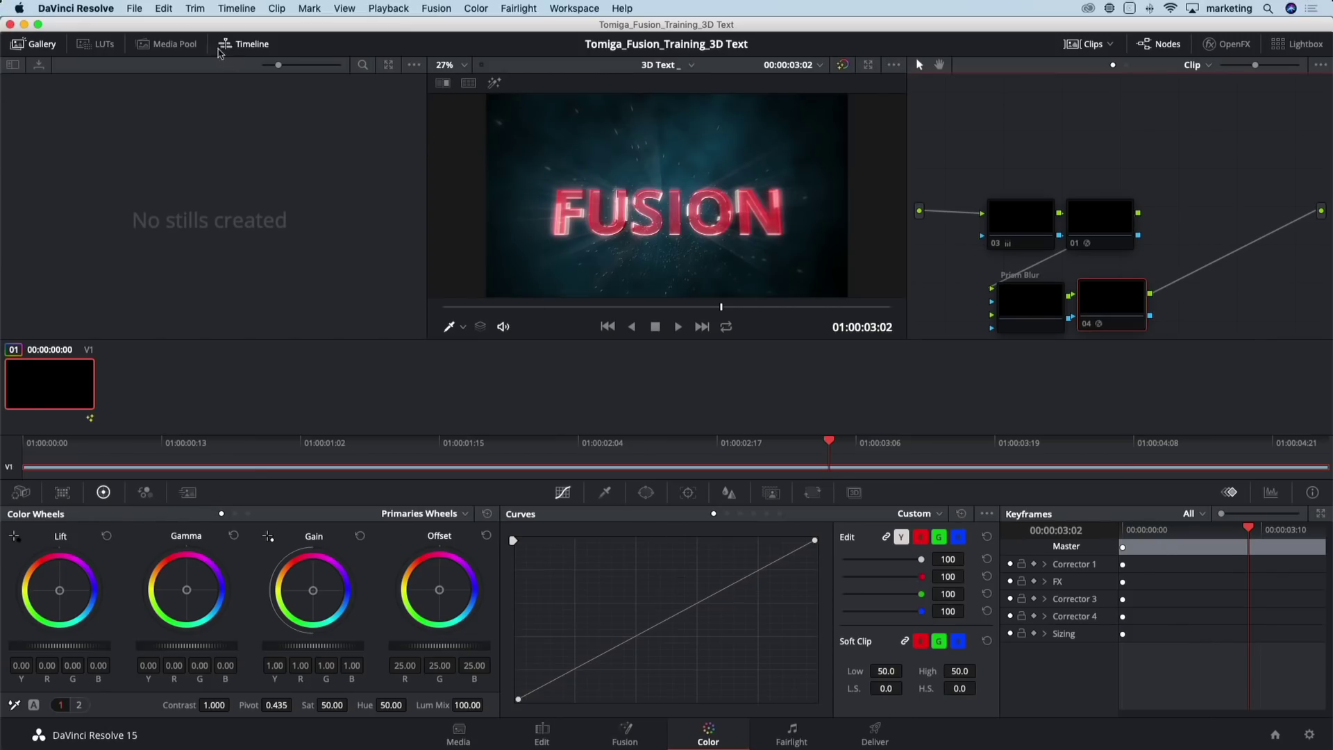
click(35, 44)
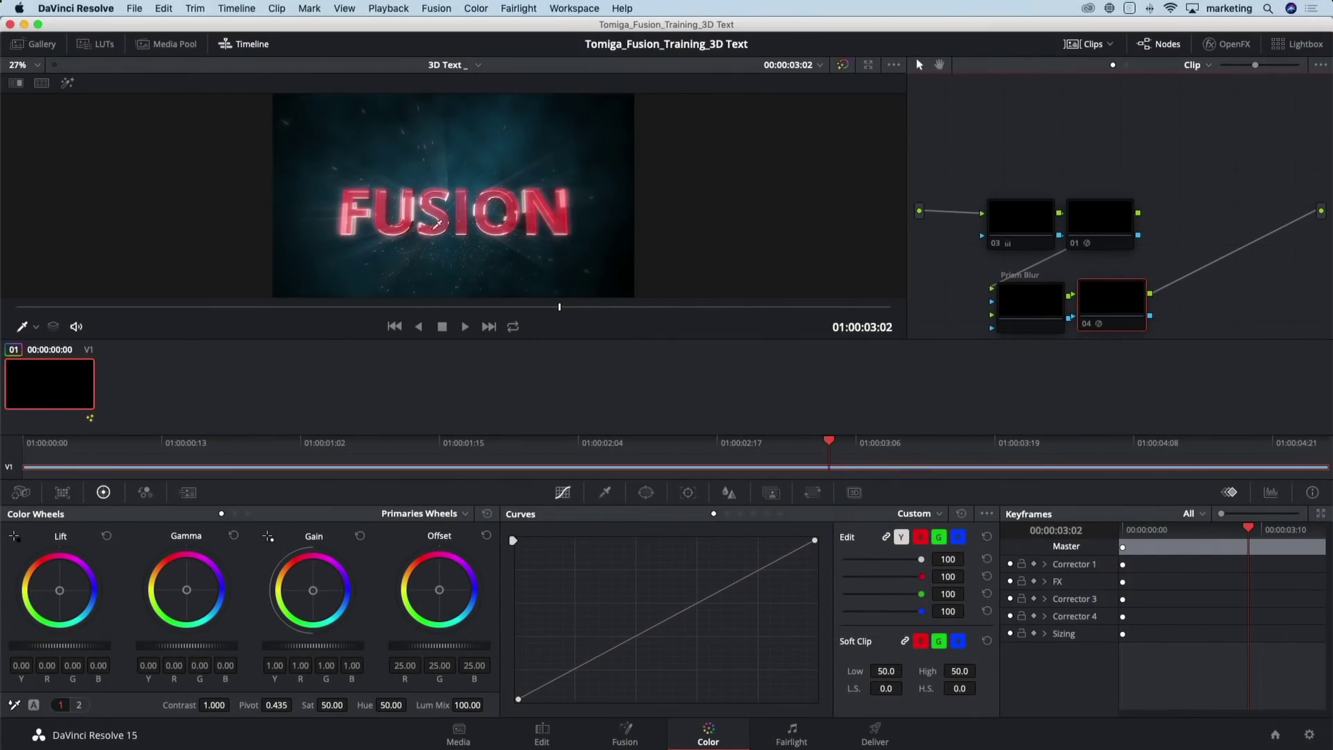
scroll(1020, 166, down, 2)
drag(989, 163, 1107, 292)
key(ctrl+d)
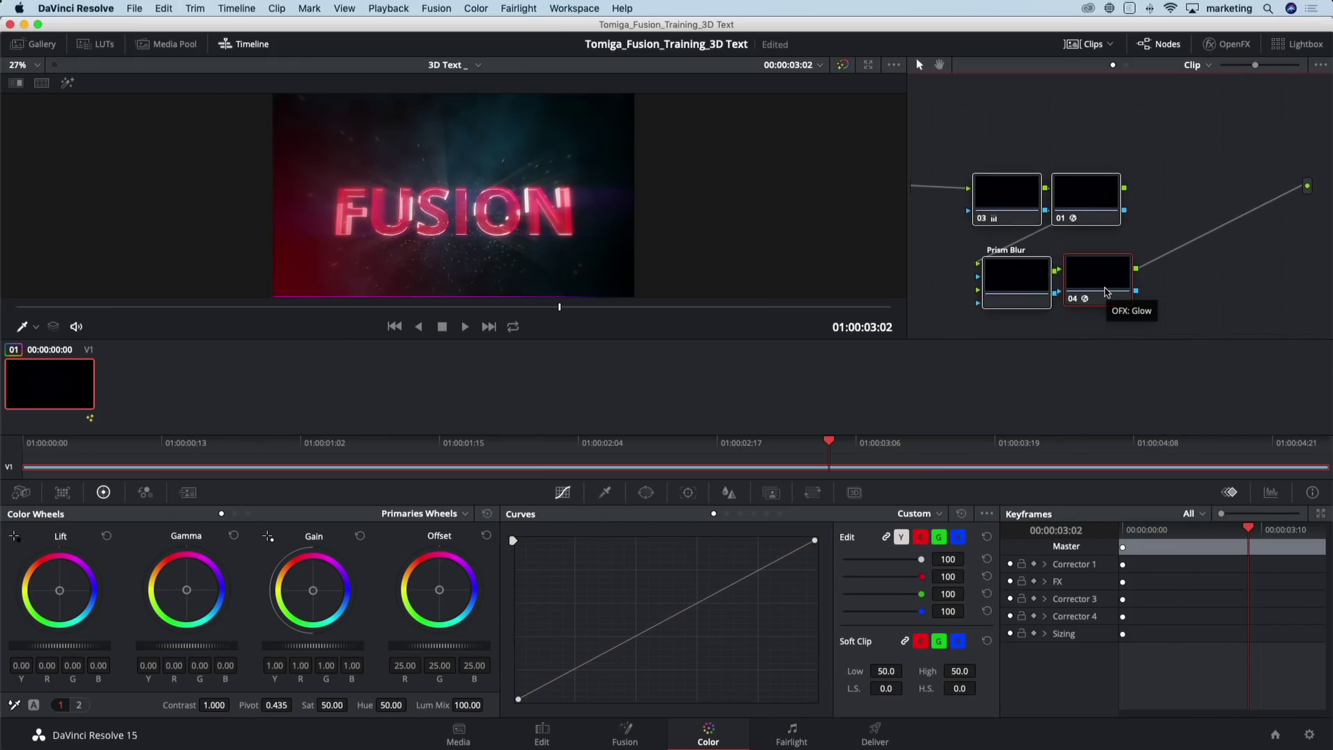
Review the grade and OpenFX settings of the four grading nodes, including Prism Blur and Glow, and scrub back through the clip
click(1004, 199)
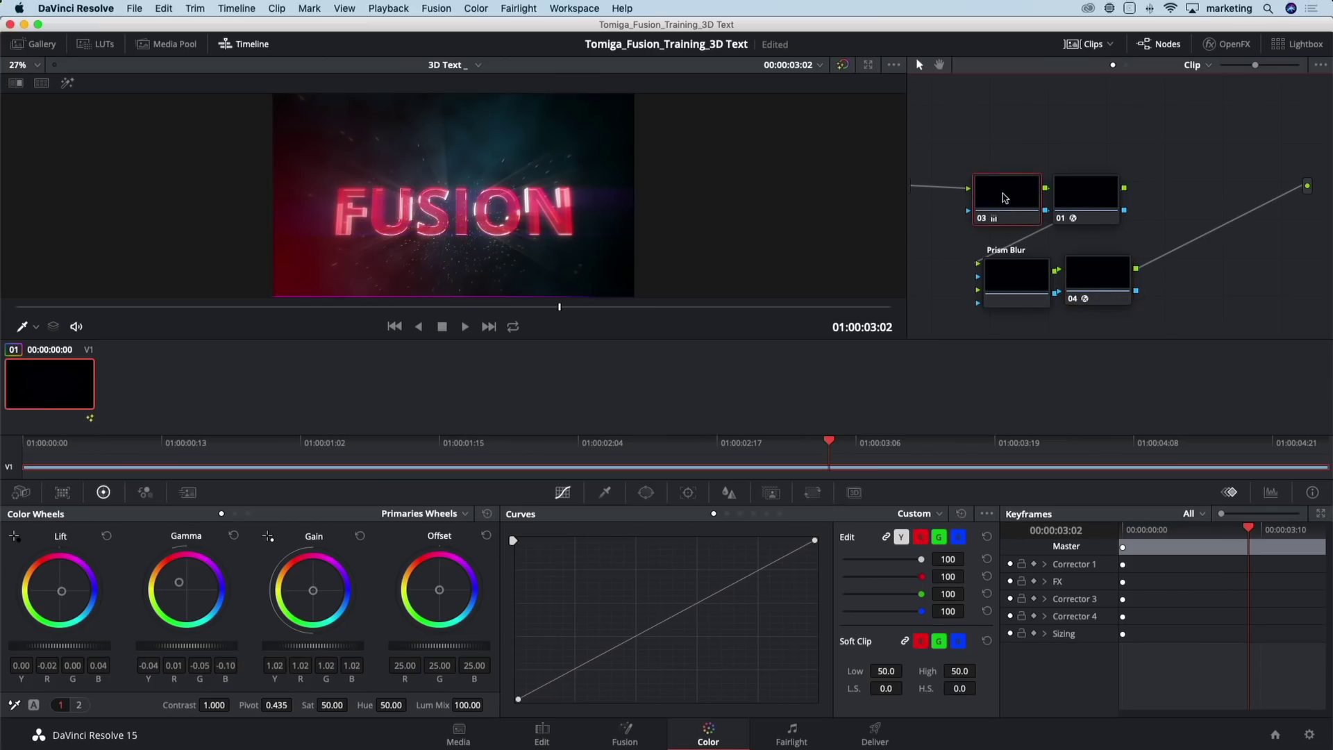
click(1225, 44)
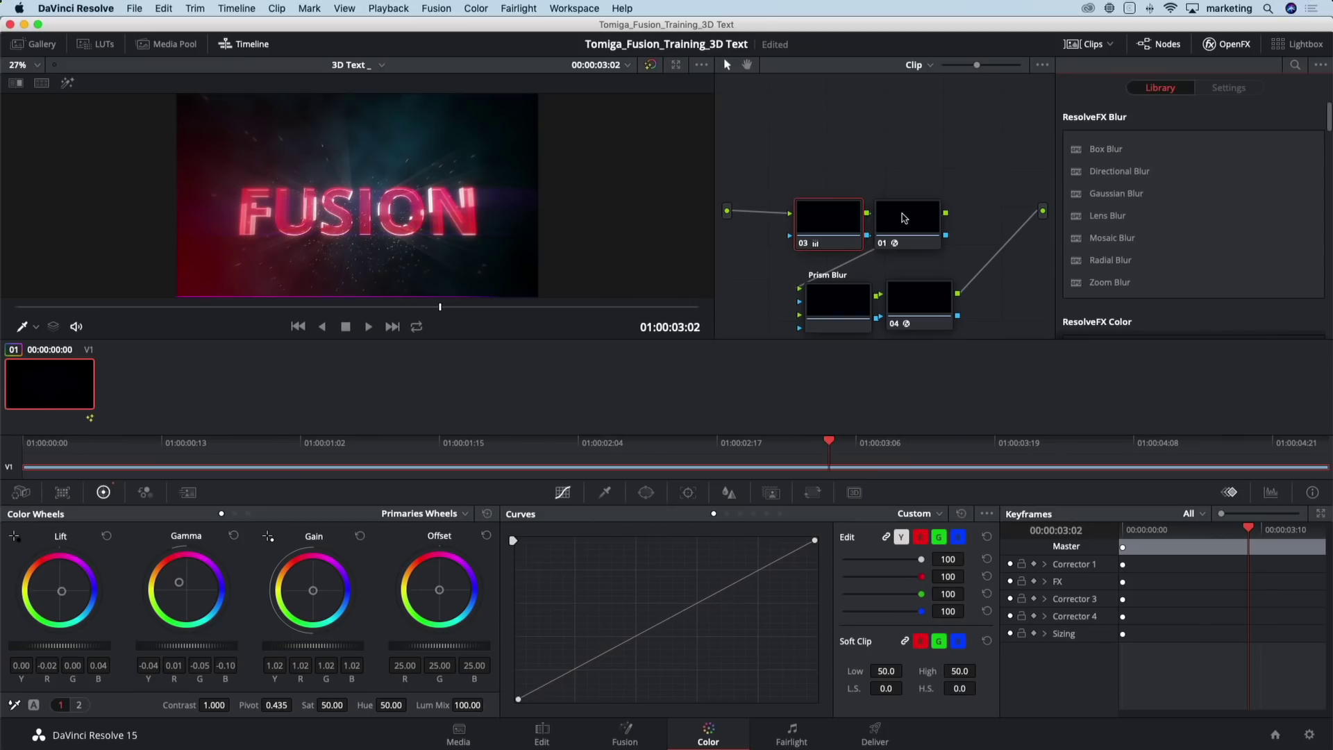
click(906, 218)
click(844, 312)
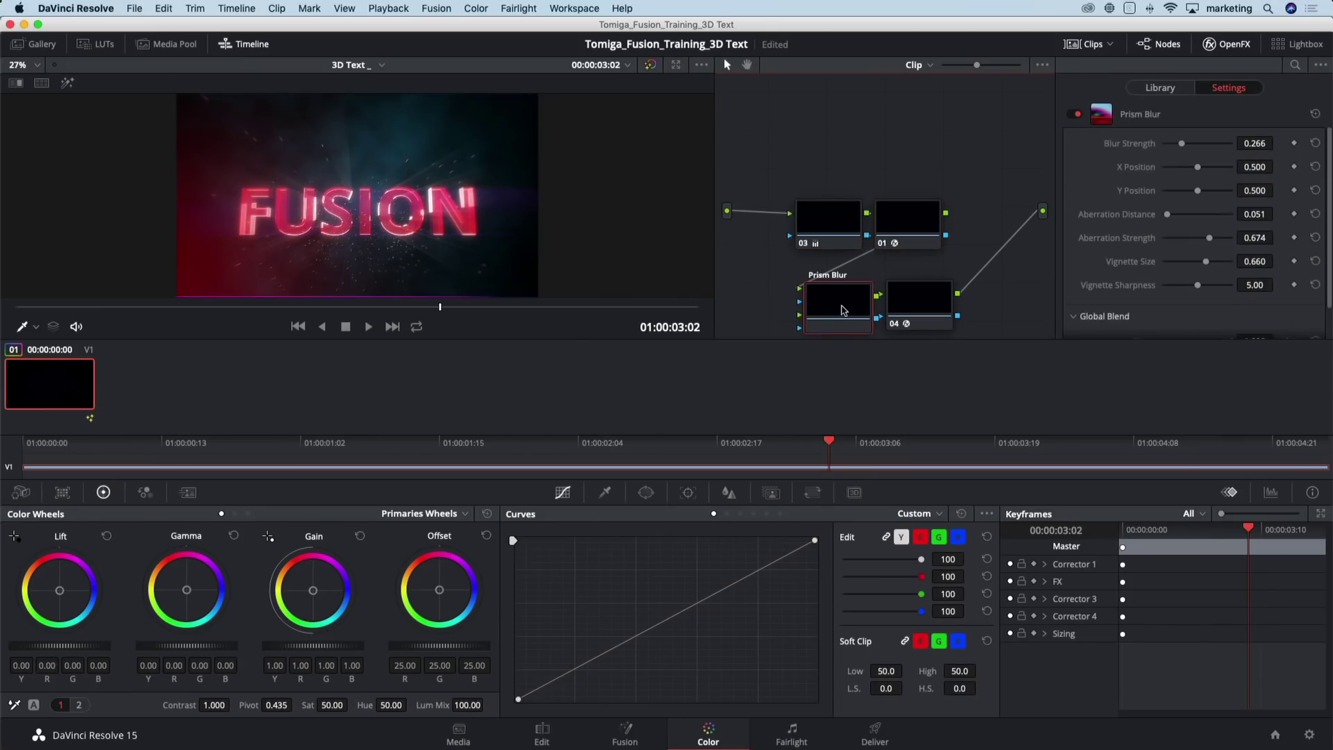
click(901, 301)
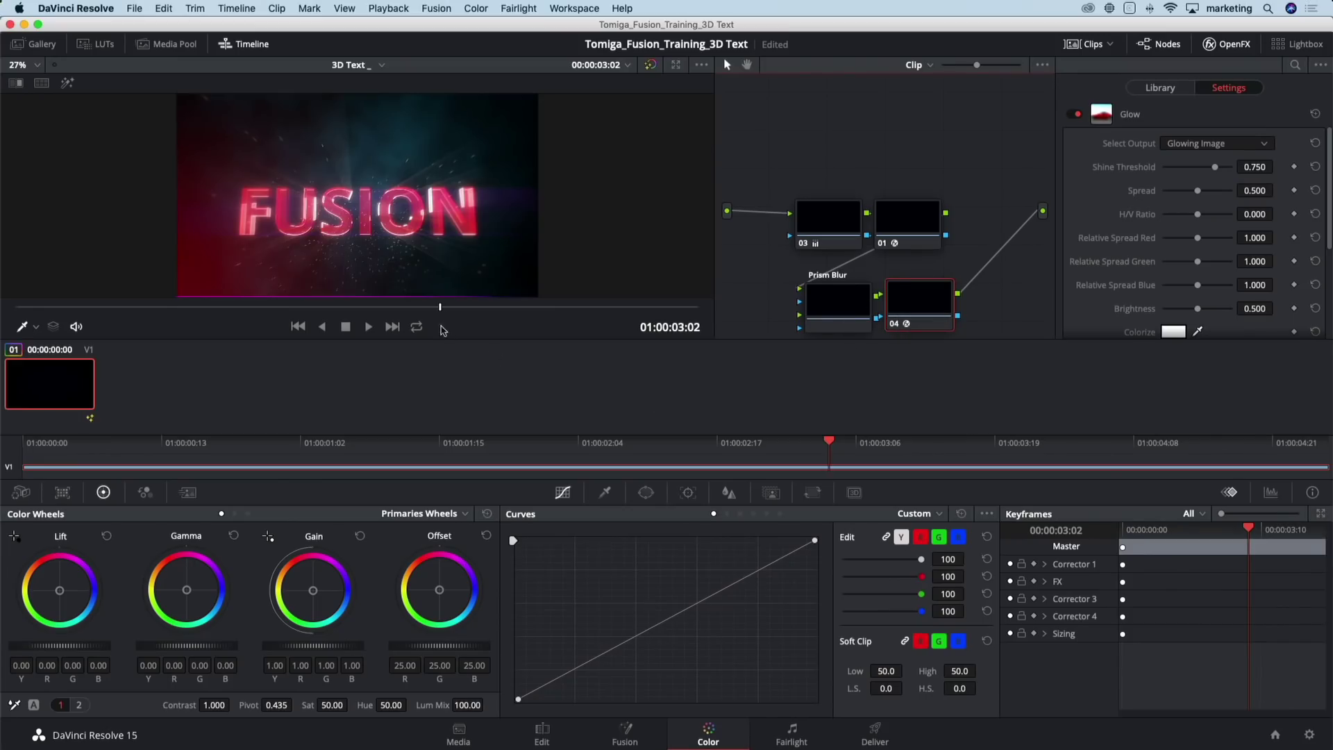
drag(425, 307, 354, 313)
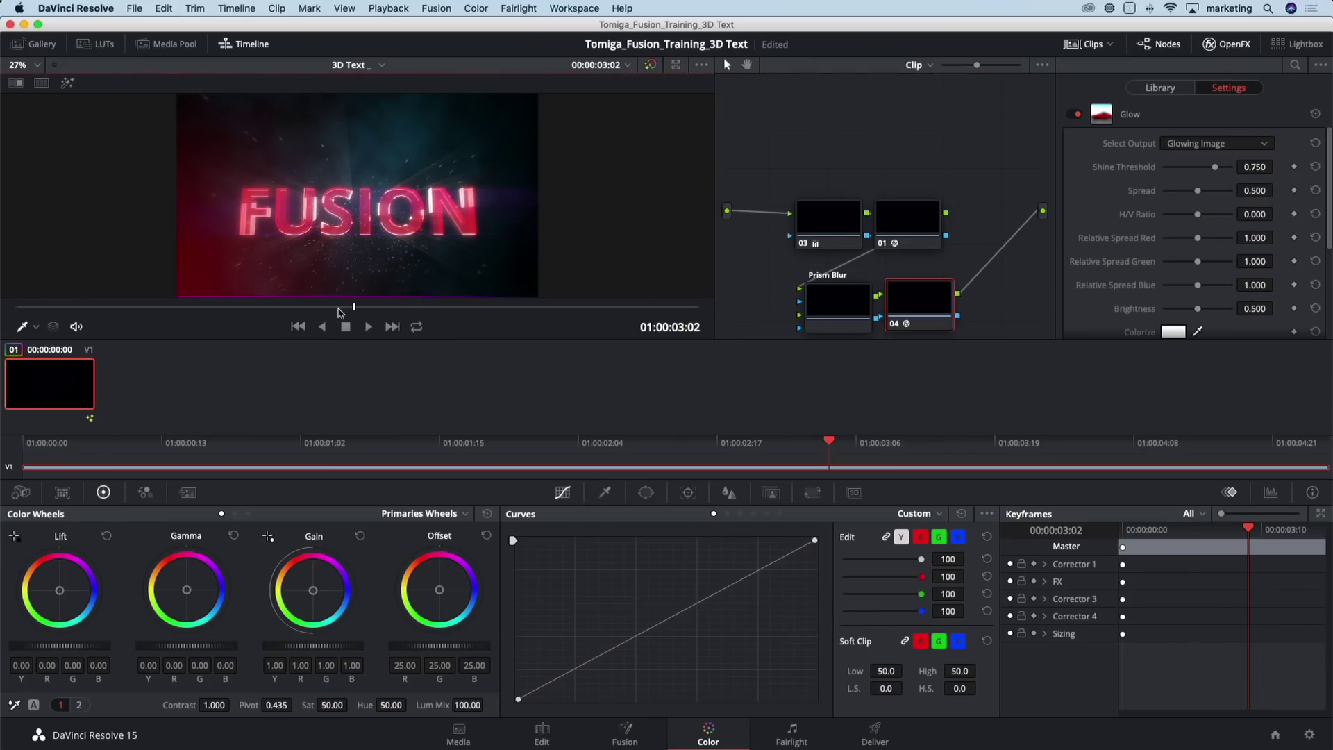